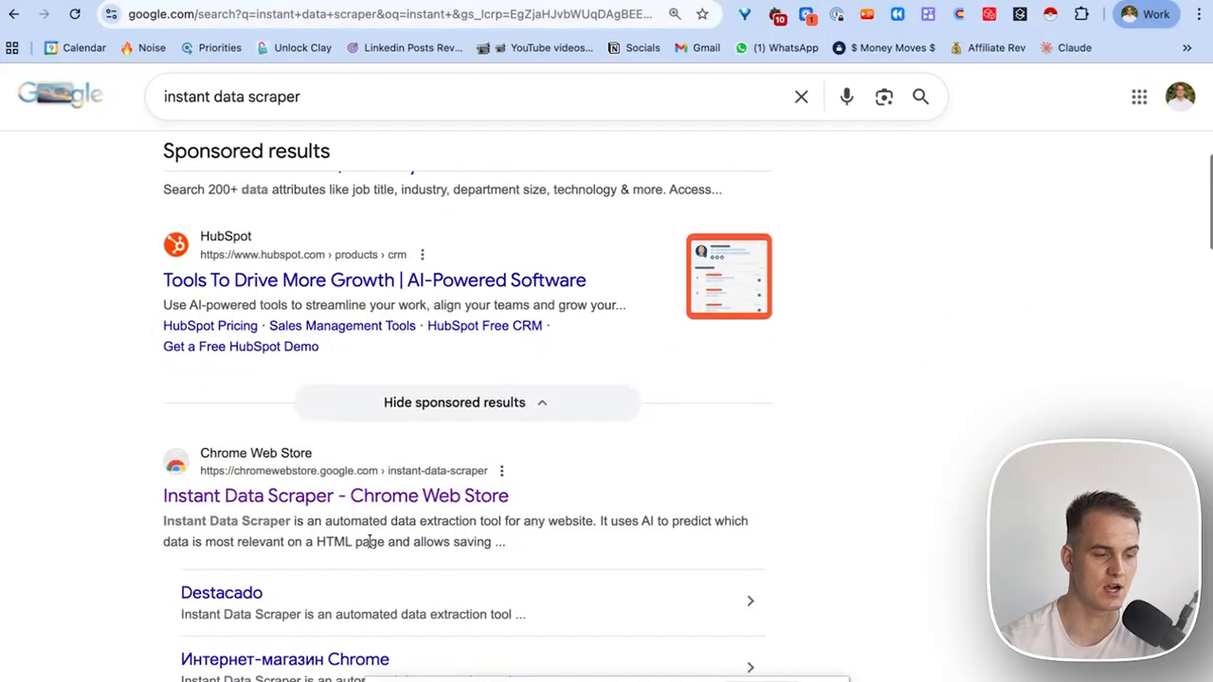
# Open the Instant Data Scraper store page, then browse construction.co.uk's civil engineers listing.
pyautogui.click(306, 494)
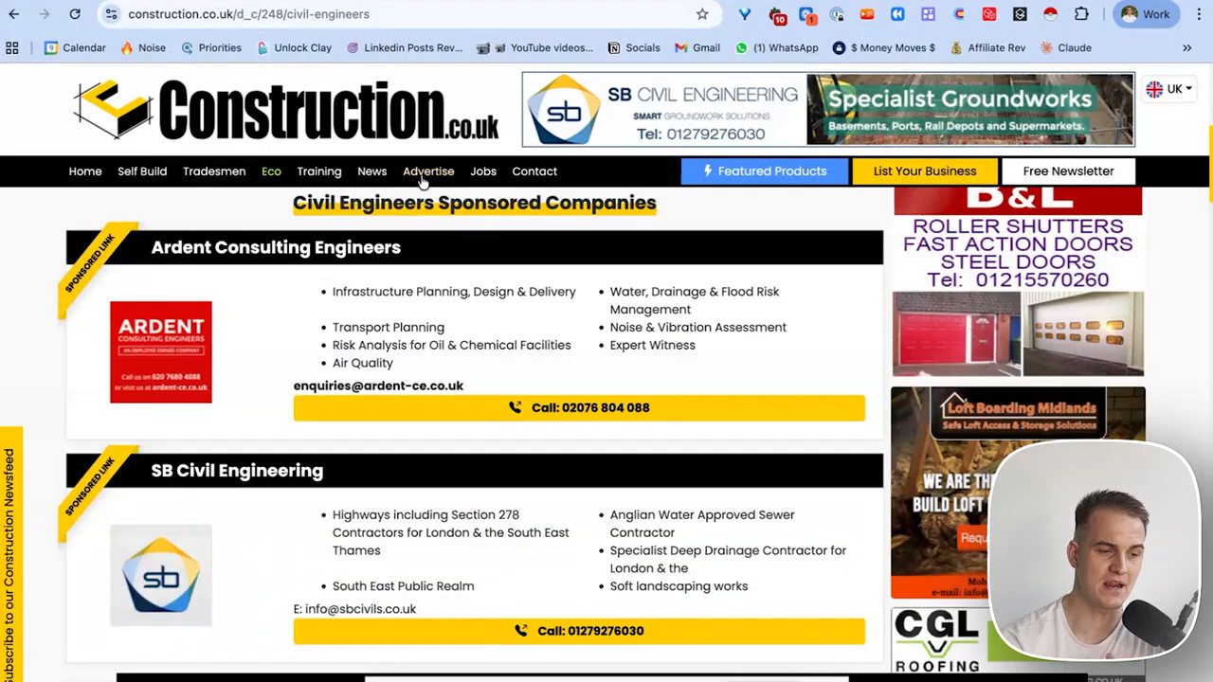
pyautogui.scroll(-1, 331, 339)
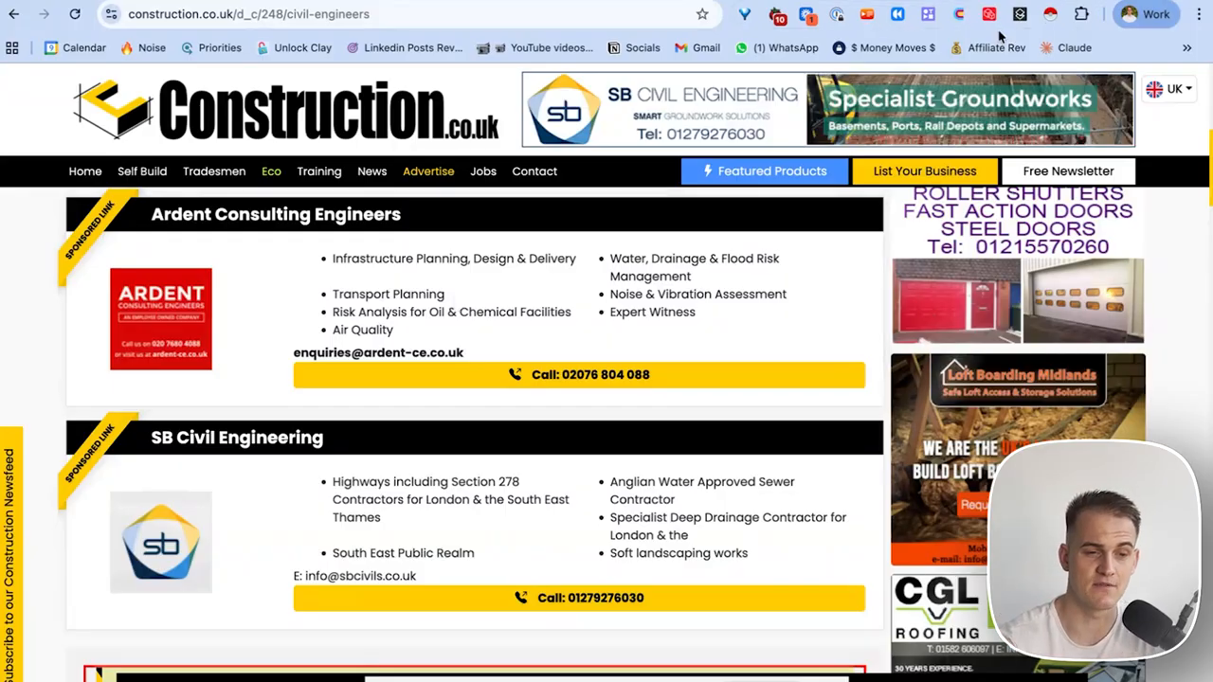
# Launch Instant Data Scraper on the civil engineers listing and review the 25 scraped rows.
pyautogui.click(1081, 16)
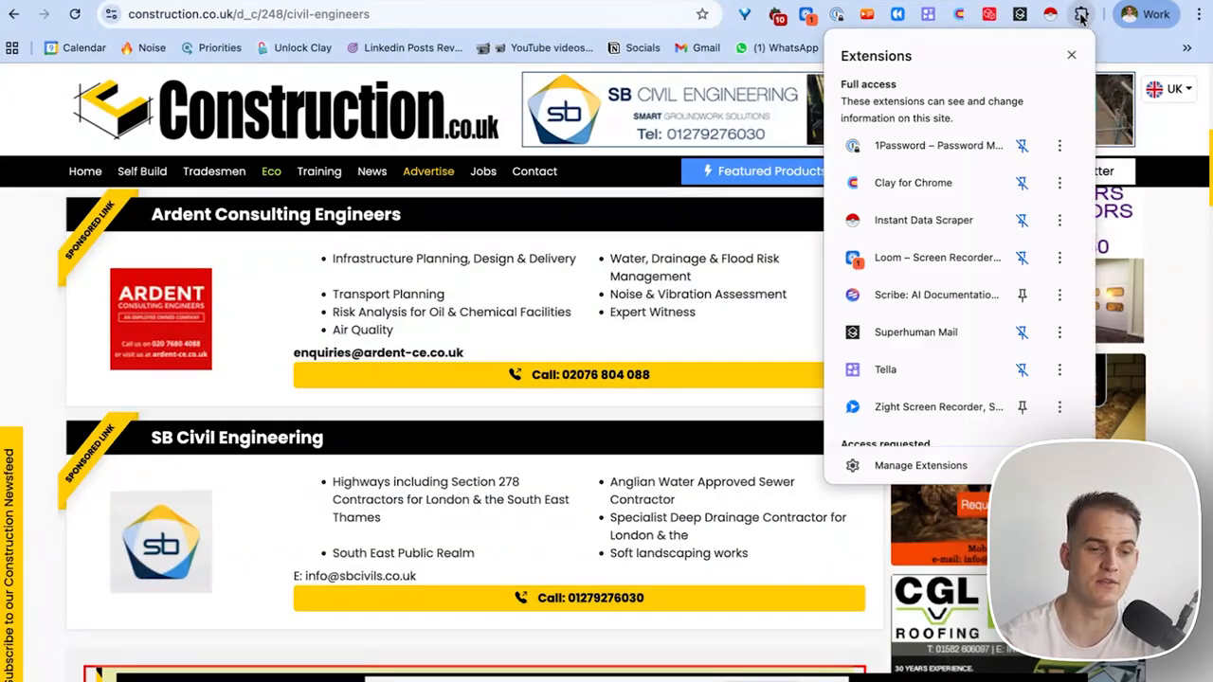
pyautogui.click(910, 222)
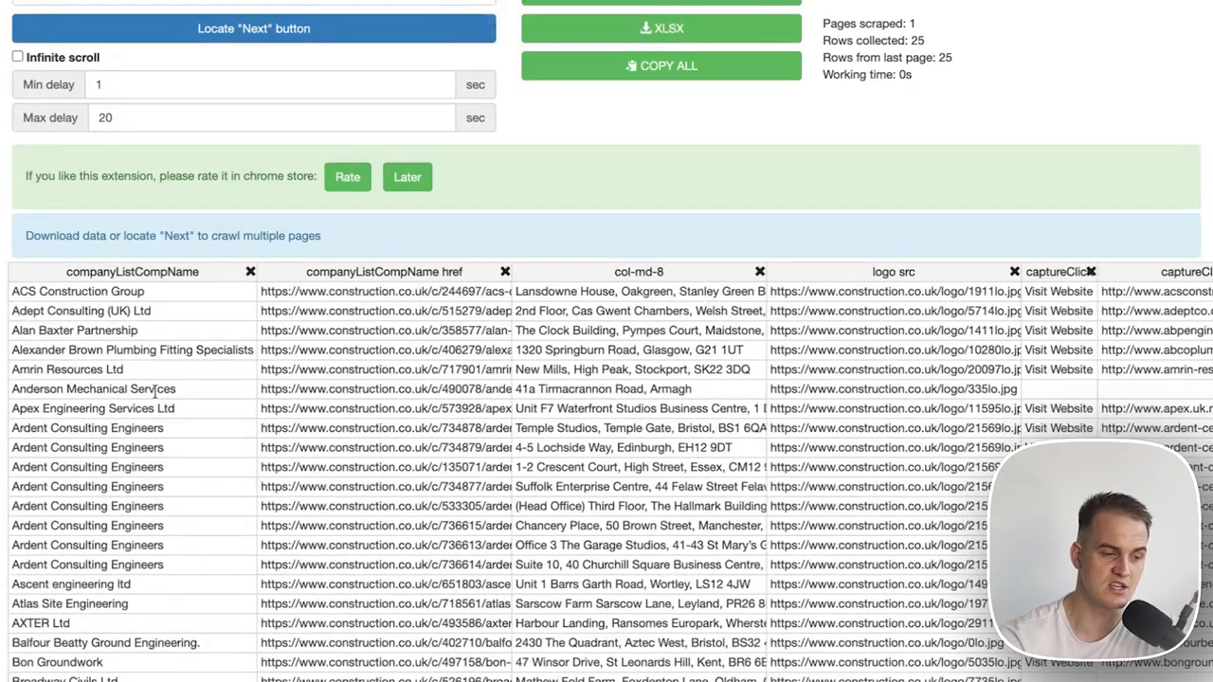
pyautogui.scroll(-1, 153, 390)
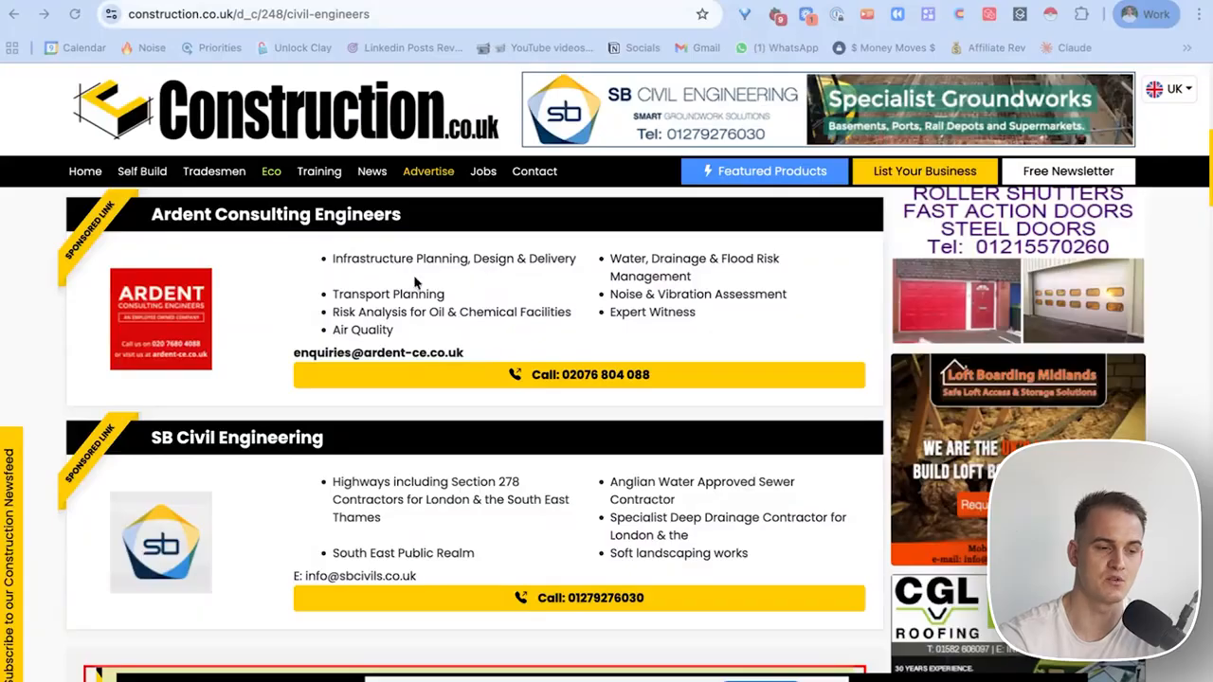
pyautogui.scroll(-20, 408, 349)
pyautogui.scroll(-15, 408, 349)
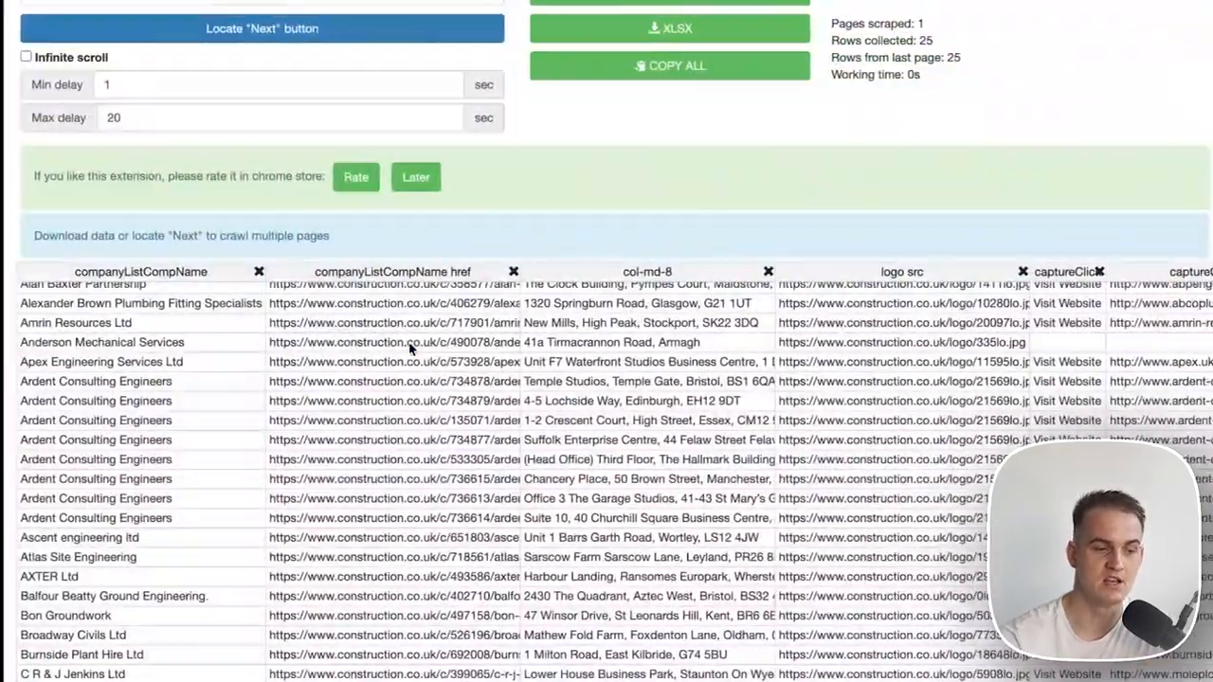
# Rename the scraped columns to Company Name, Company Address and Website URL.
pyautogui.moveTo(200, 271); pyautogui.dragTo(58, 271)
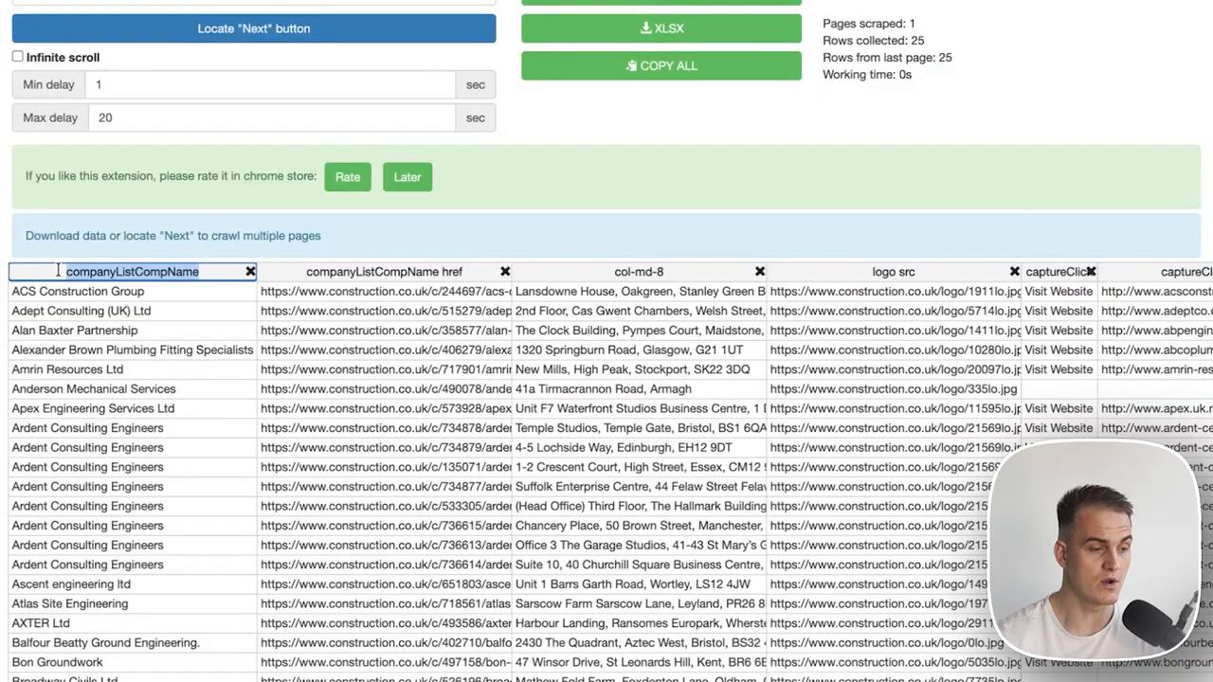
pyautogui.write('Co')
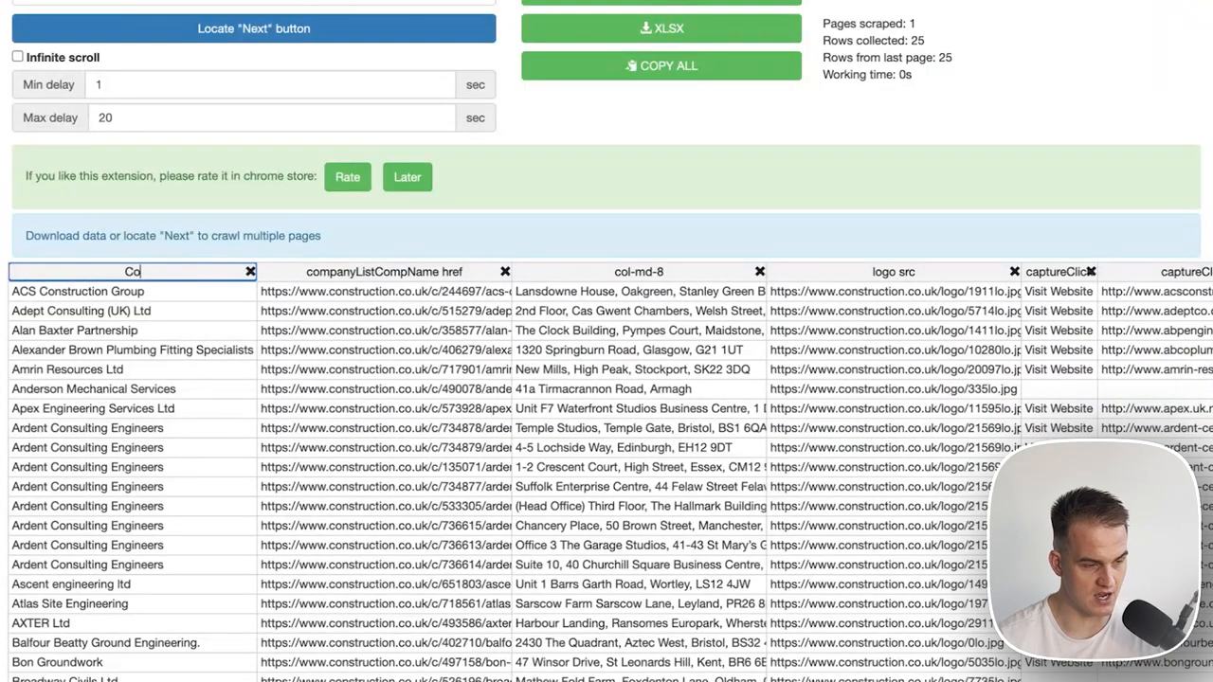
pyautogui.write('mpany Name')
pyautogui.press('Return')
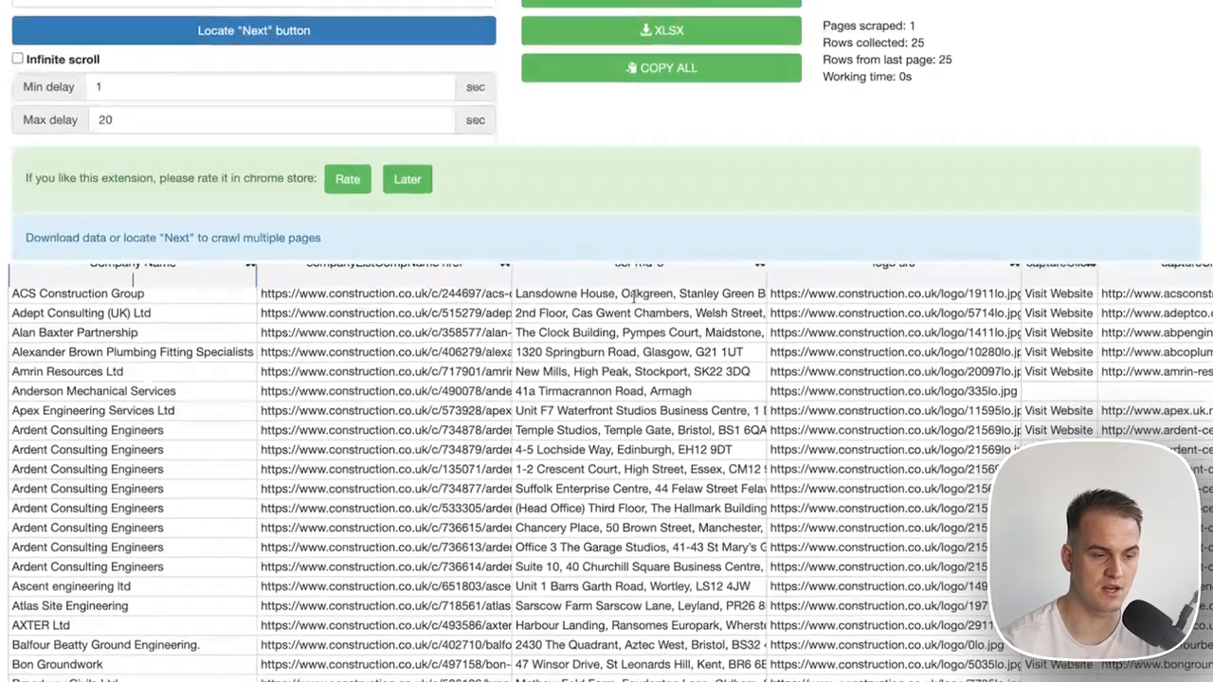
pyautogui.click(642, 270)
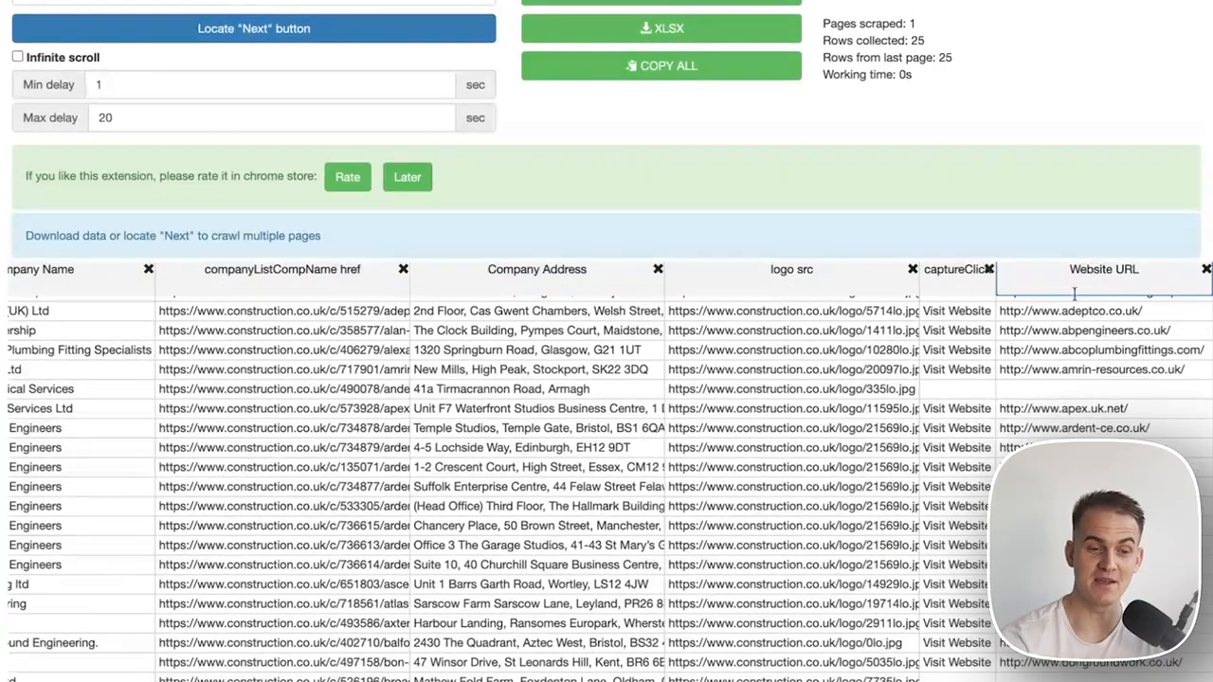
pyautogui.click(1075, 317)
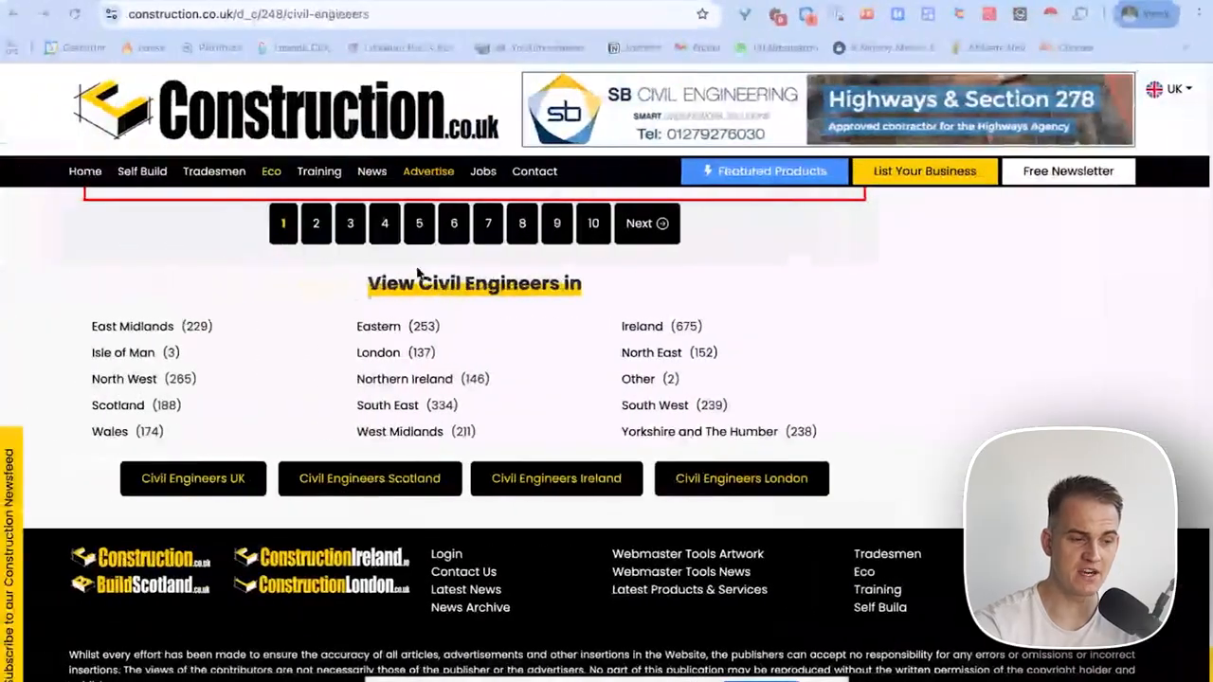
# Mark the site's Next link as the next-page button and start crawling the listing pages.
pyautogui.scroll(2, 301, 357)
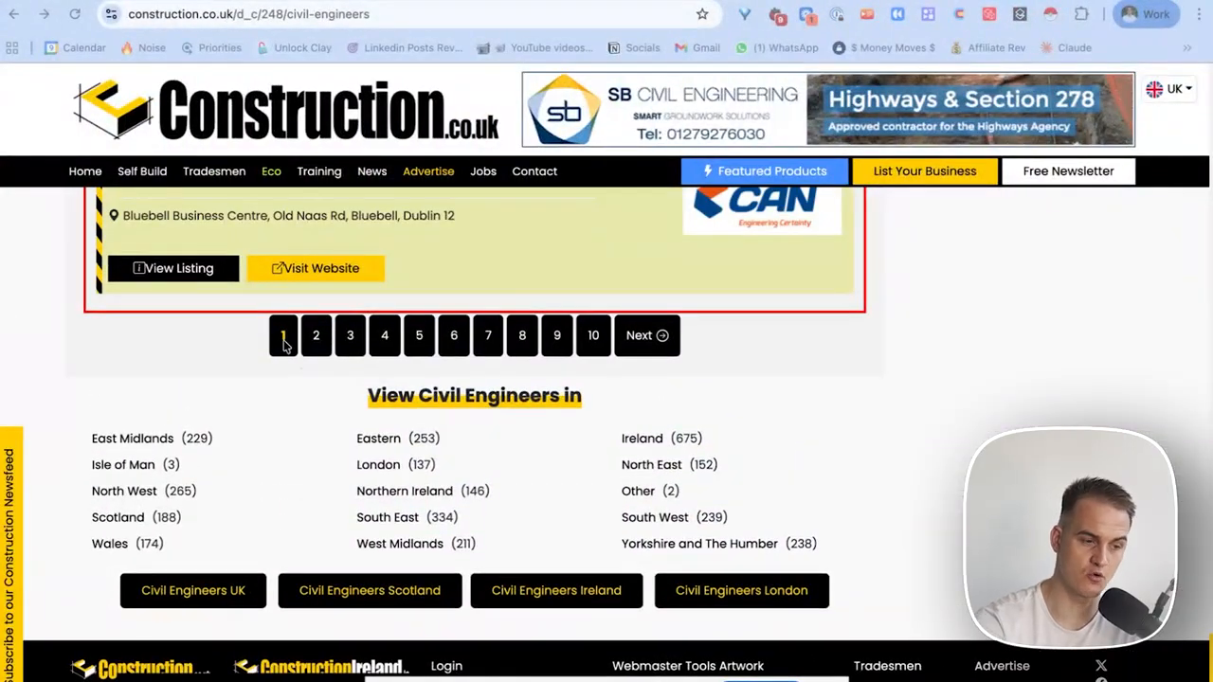
pyautogui.scroll(1, 327, 349)
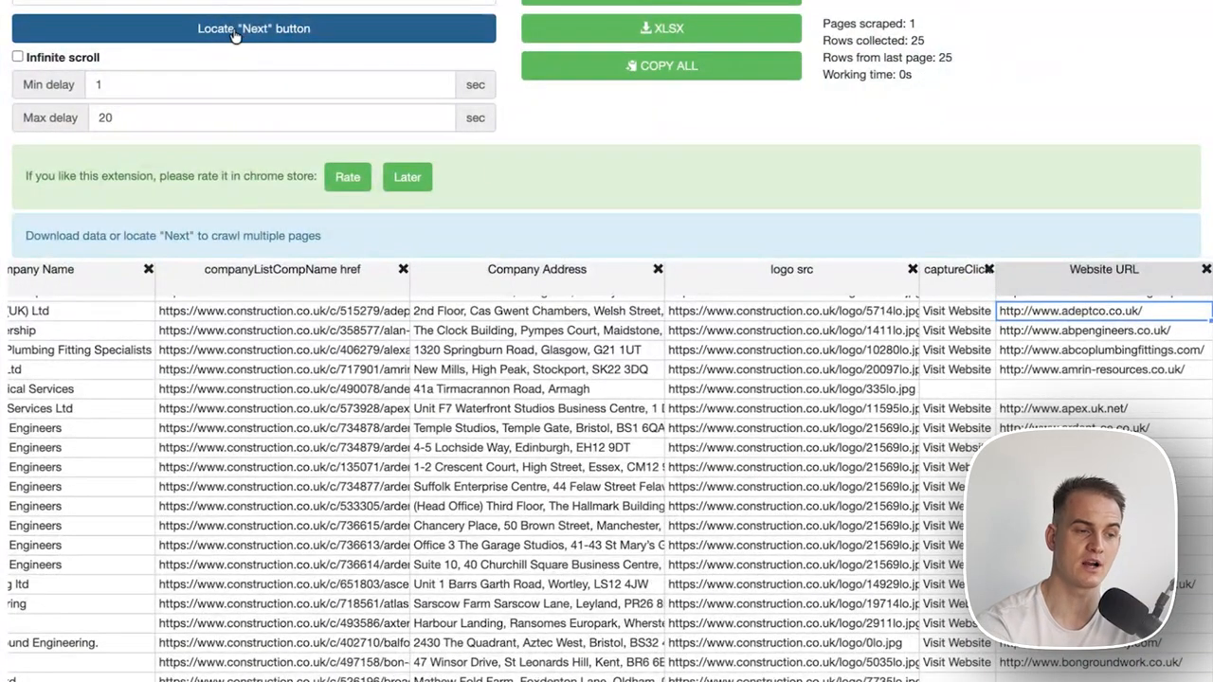
pyautogui.click(248, 35)
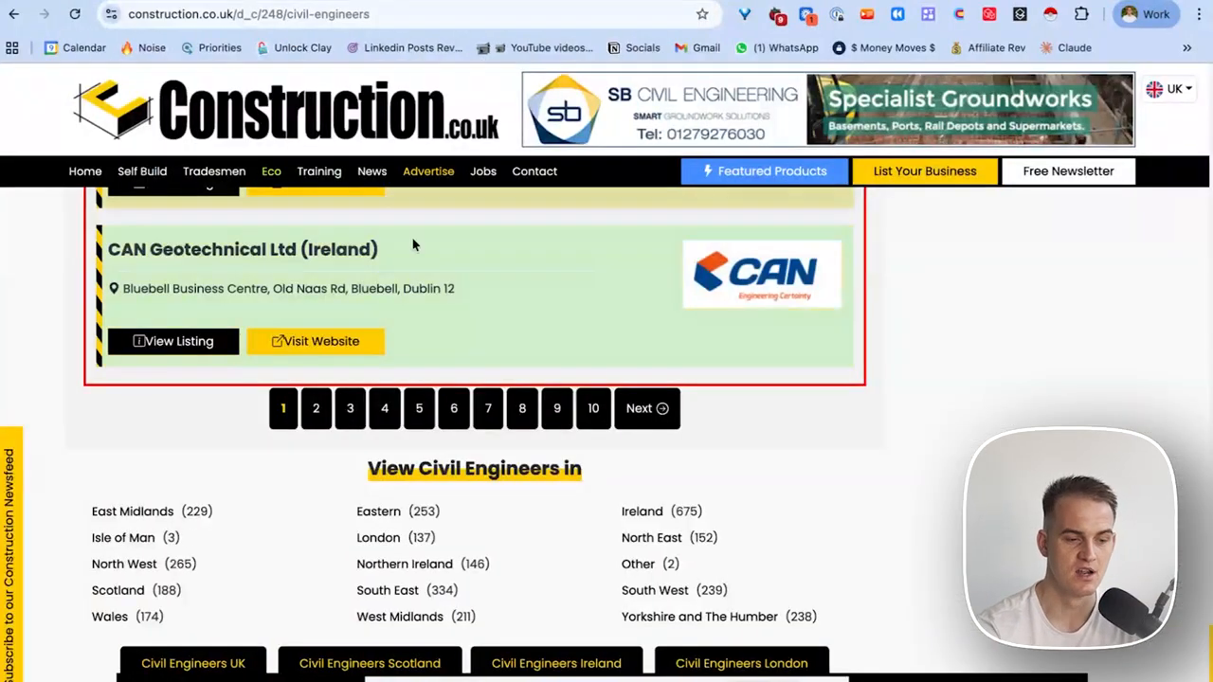
pyautogui.click(658, 417)
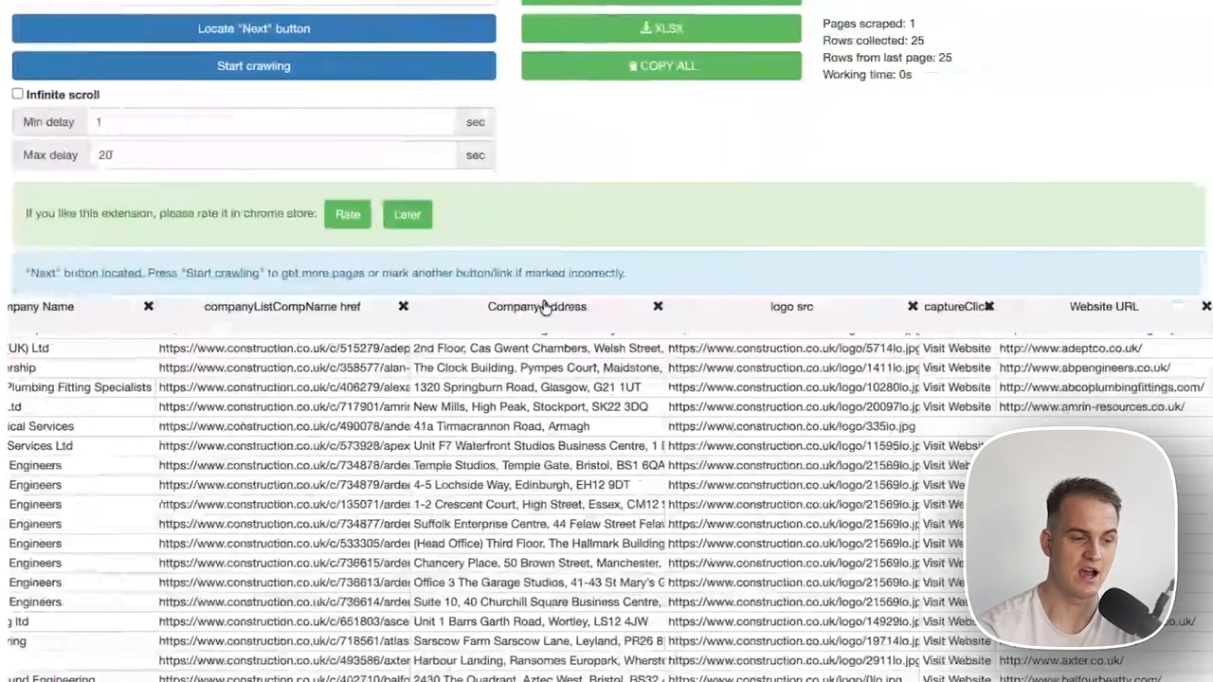
pyautogui.click(217, 68)
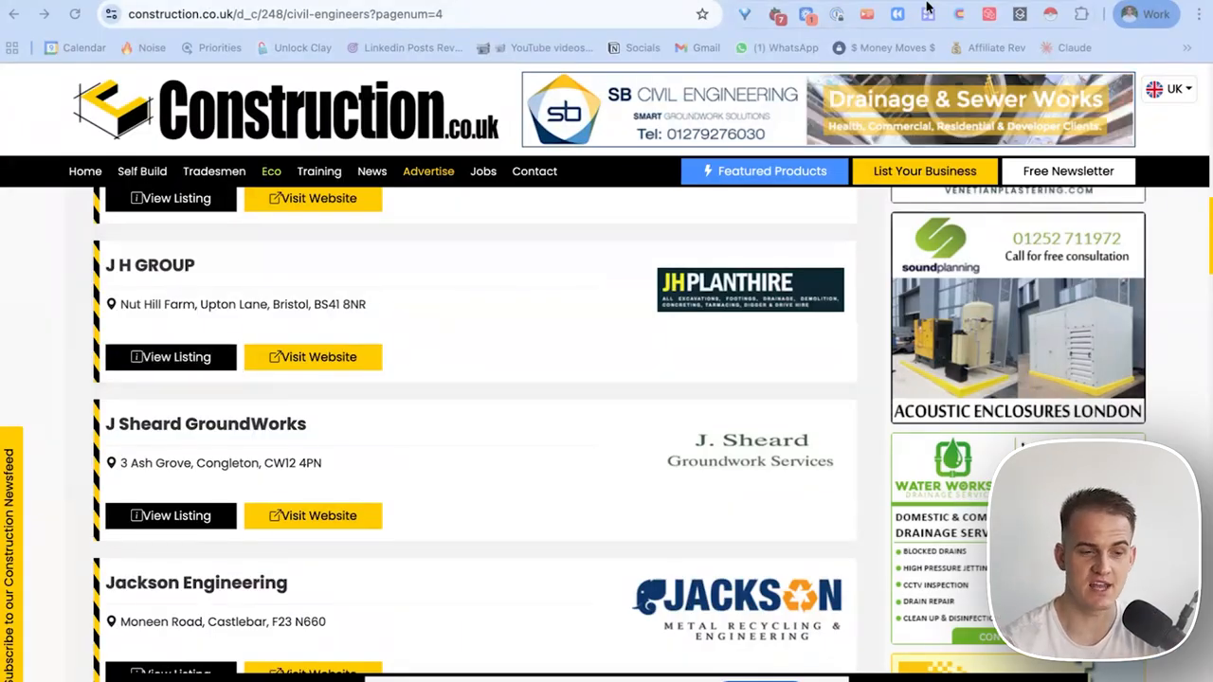
# Download the scraped table as construction.csv and confirm it in recent downloads.
pyautogui.click(1080, 14)
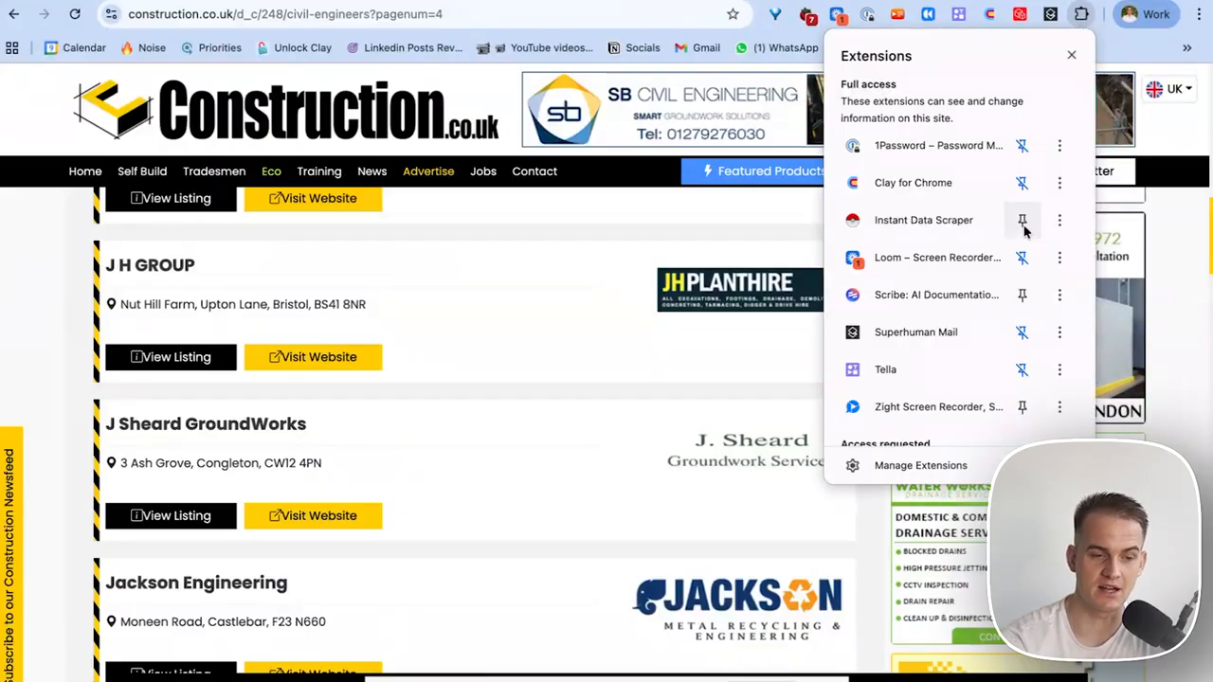
pyautogui.click(1049, 14)
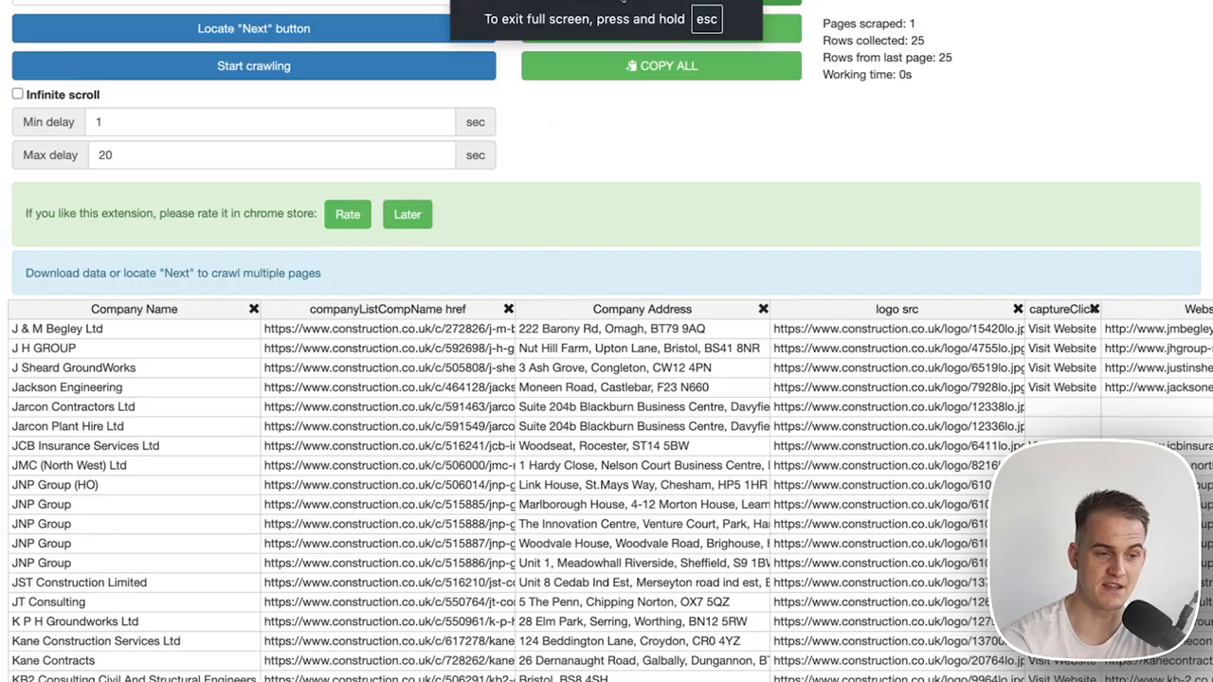
pyautogui.click(684, 29)
pyautogui.press('Escape')
pyautogui.click(1092, 14)
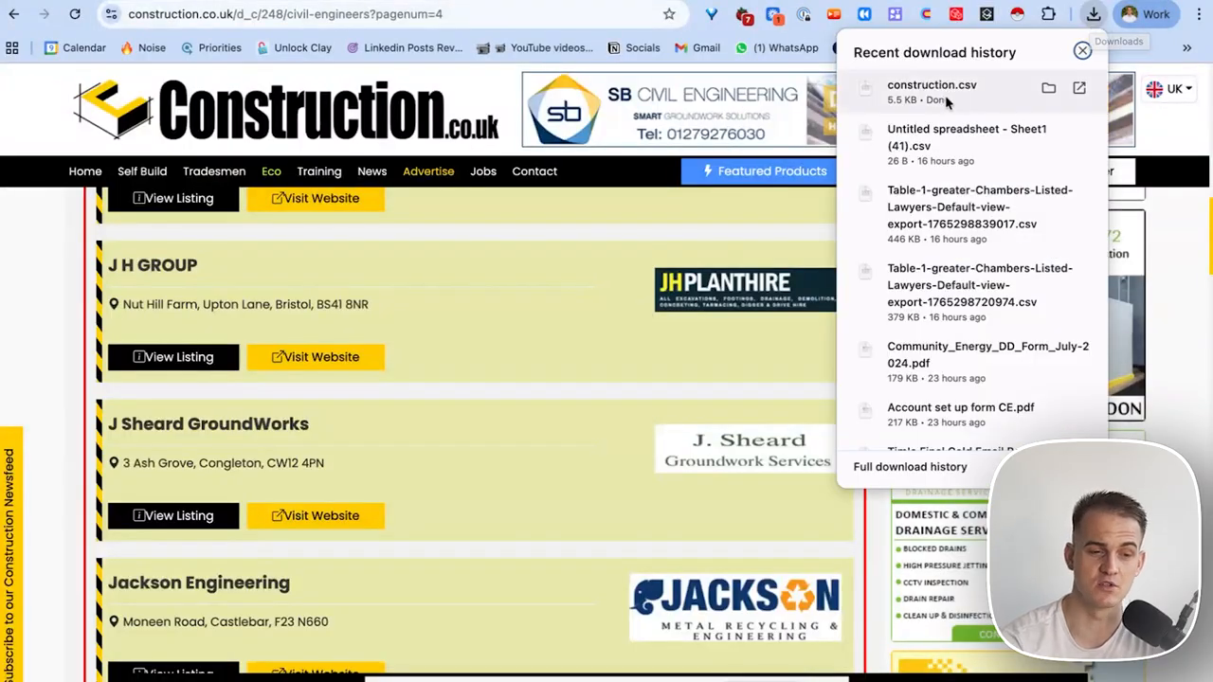
# Create a spreadsheet via sheets.new and upload construction.csv through File > Import.
pyautogui.click(593, 21)
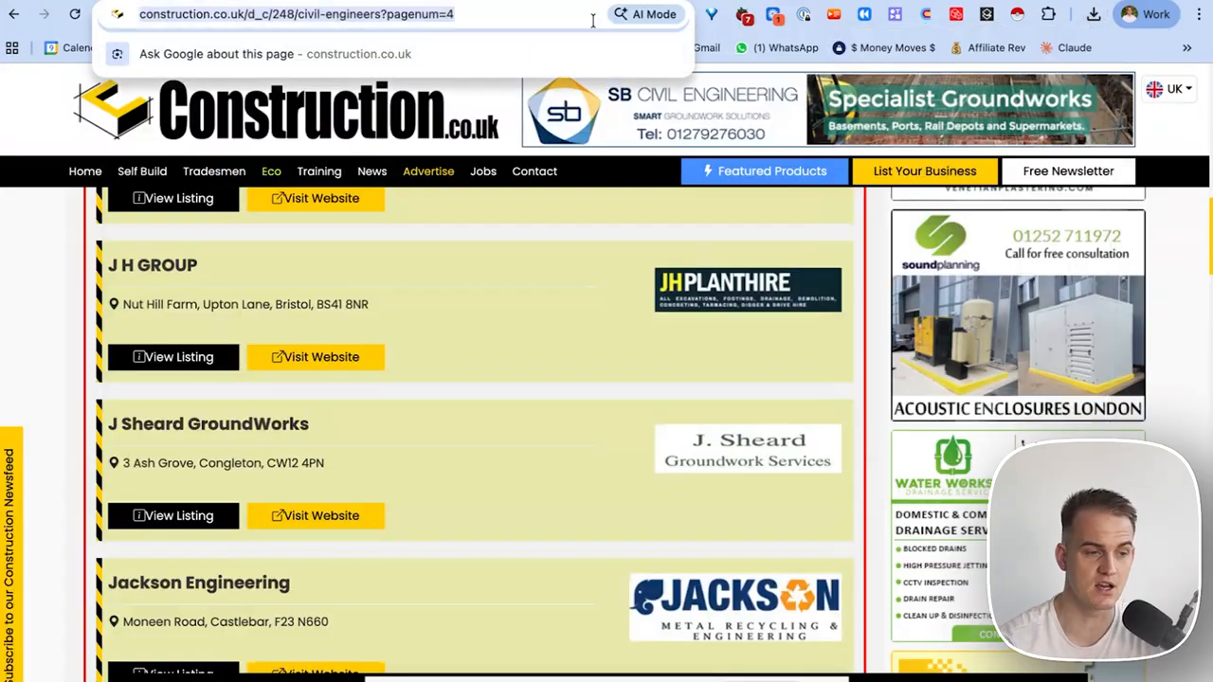
pyautogui.write('sheets.new')
pyautogui.press('Return')
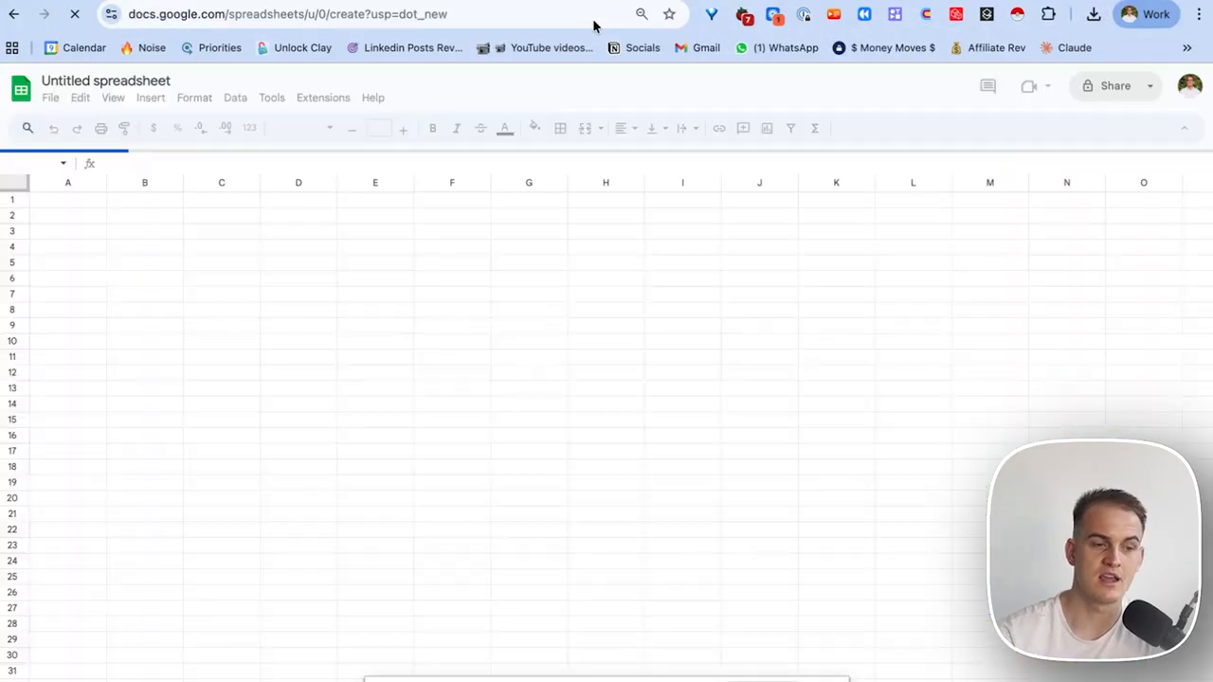
pyautogui.click(49, 98)
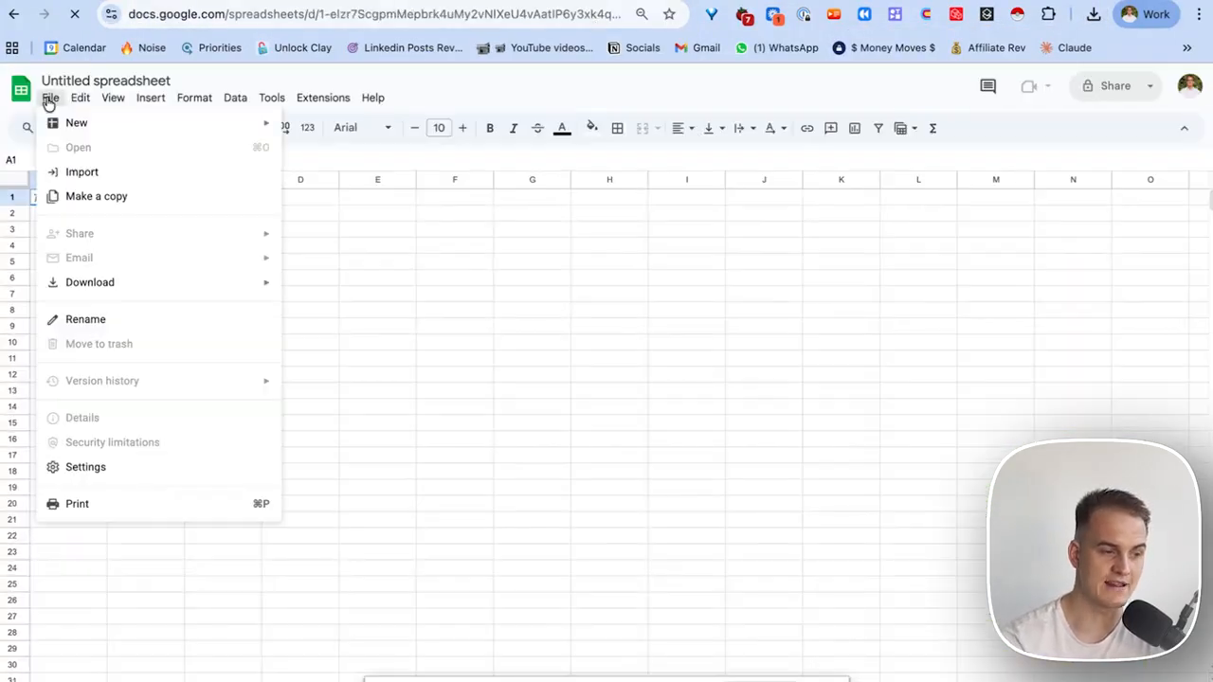
pyautogui.click(81, 171)
pyautogui.click(557, 224)
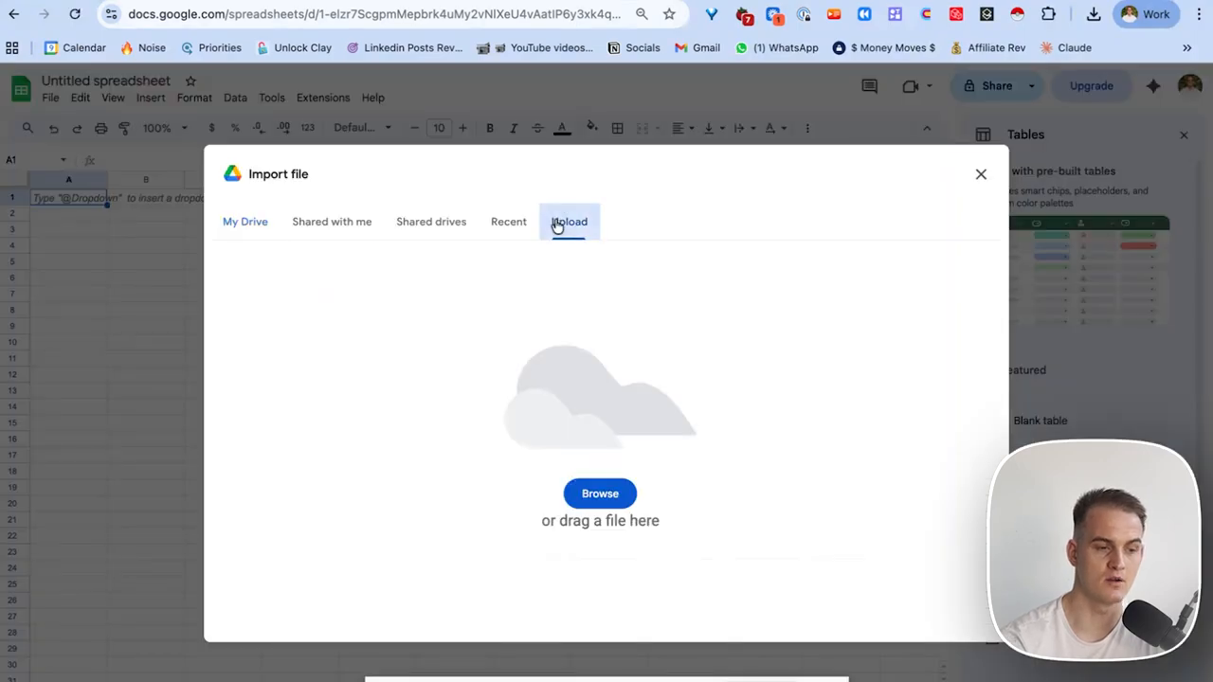
pyautogui.click(1093, 14)
pyautogui.moveTo(969, 103); pyautogui.dragTo(572, 358)
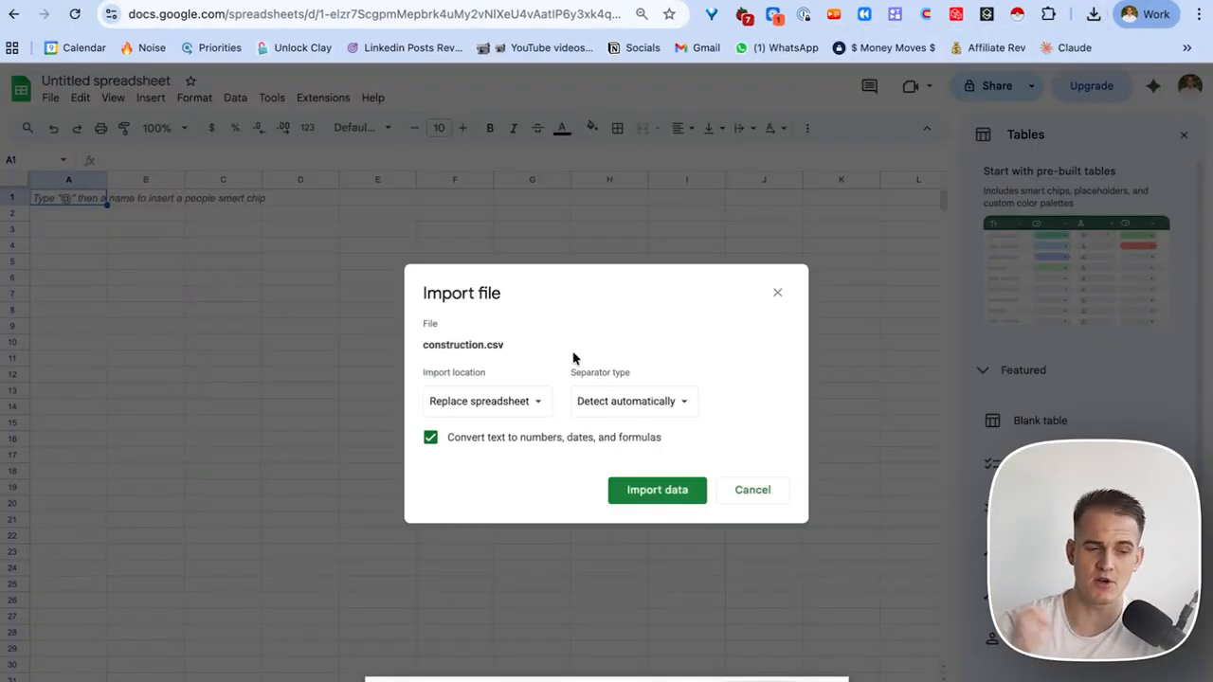
pyautogui.click(661, 495)
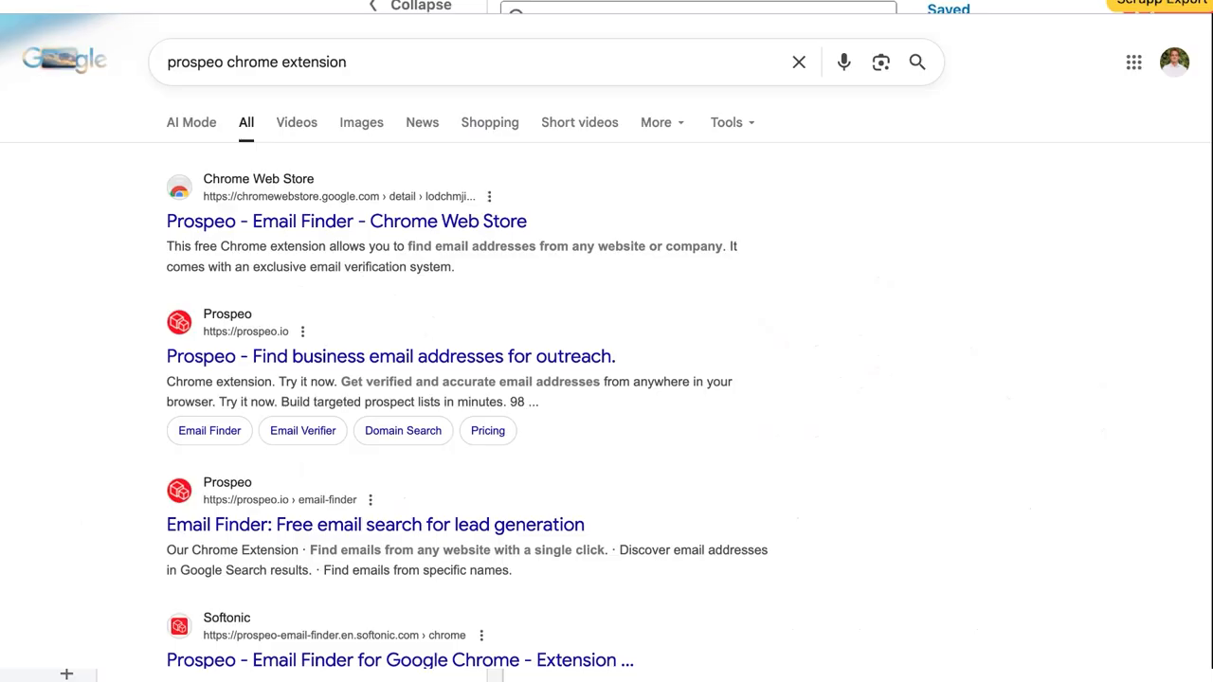
# Open Prospeo's store page, then filter Sales Navigator leads by Connections of a chosen person (3.5K+).
pyautogui.click(436, 221)
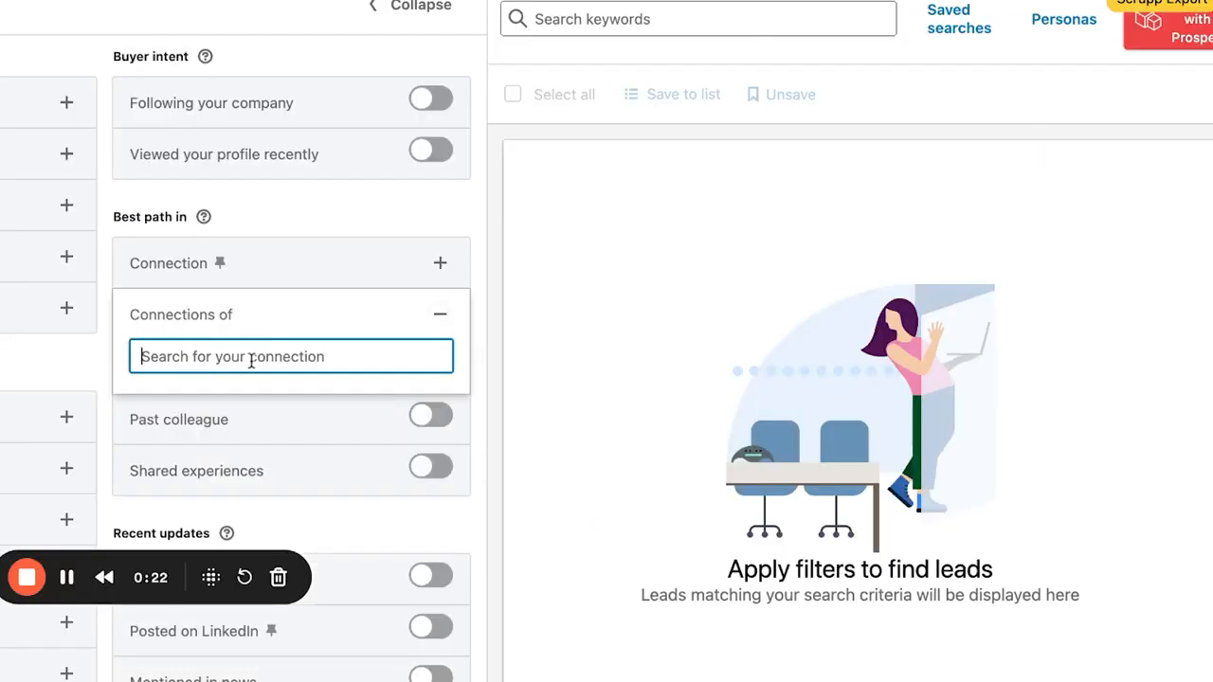
pyautogui.click(169, 327)
pyautogui.click(170, 323)
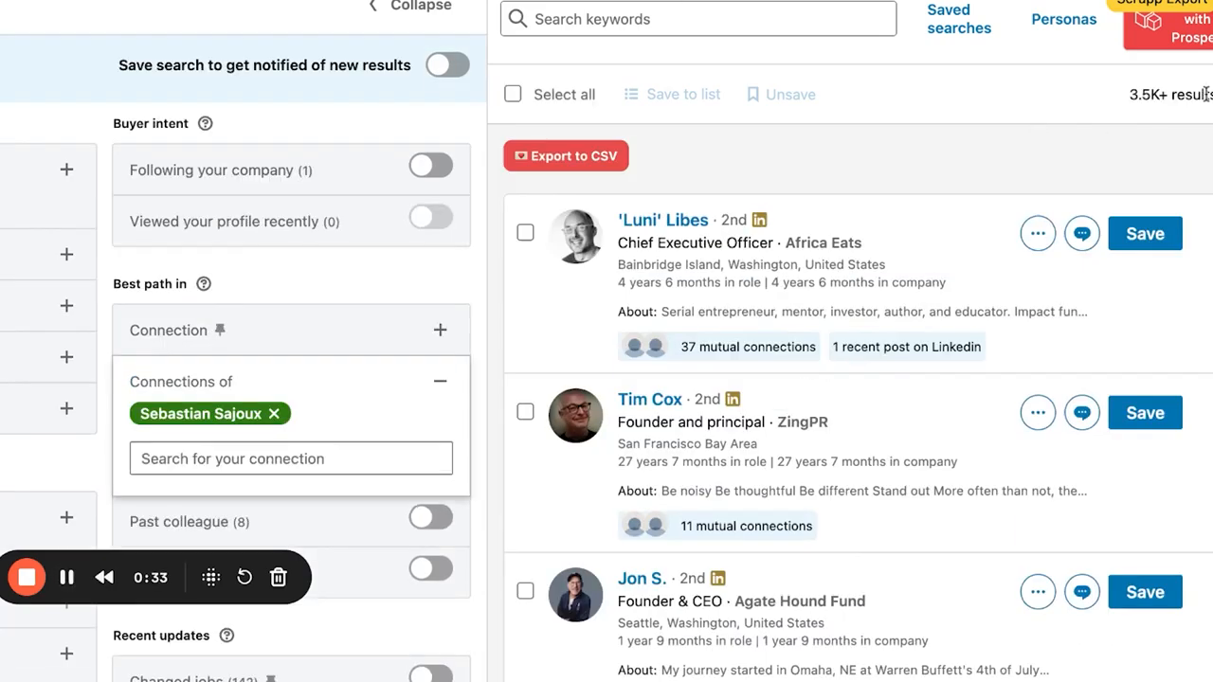
pyautogui.tripleClick(1130, 95)
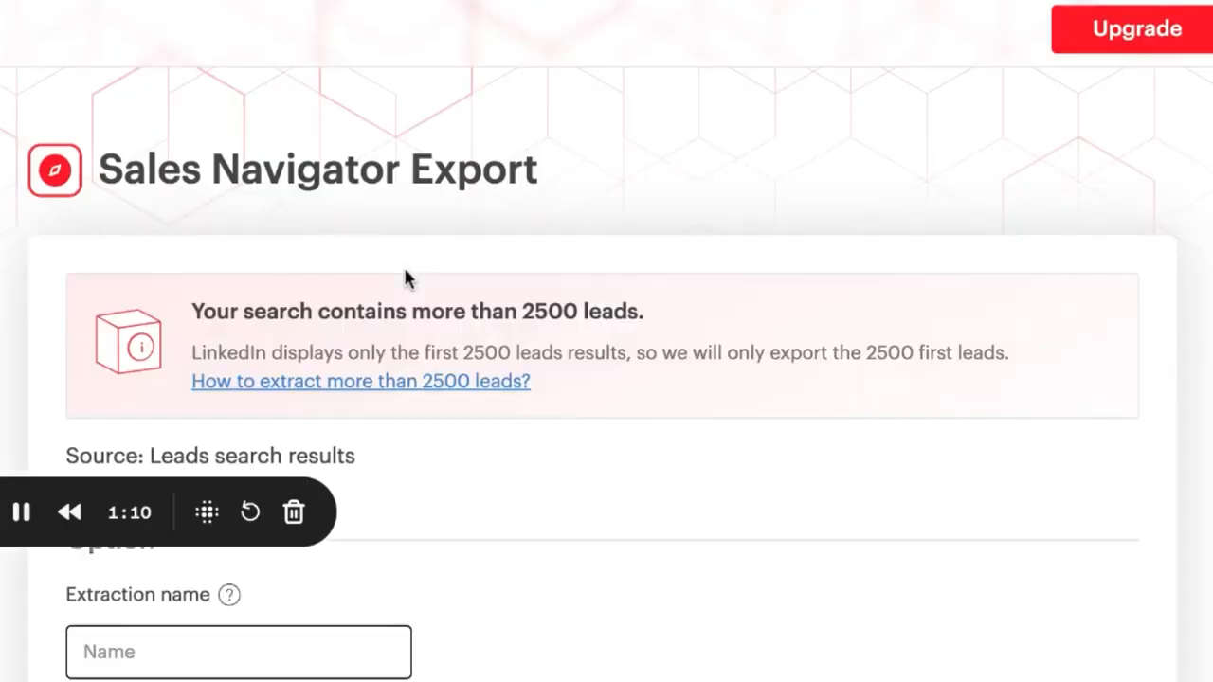
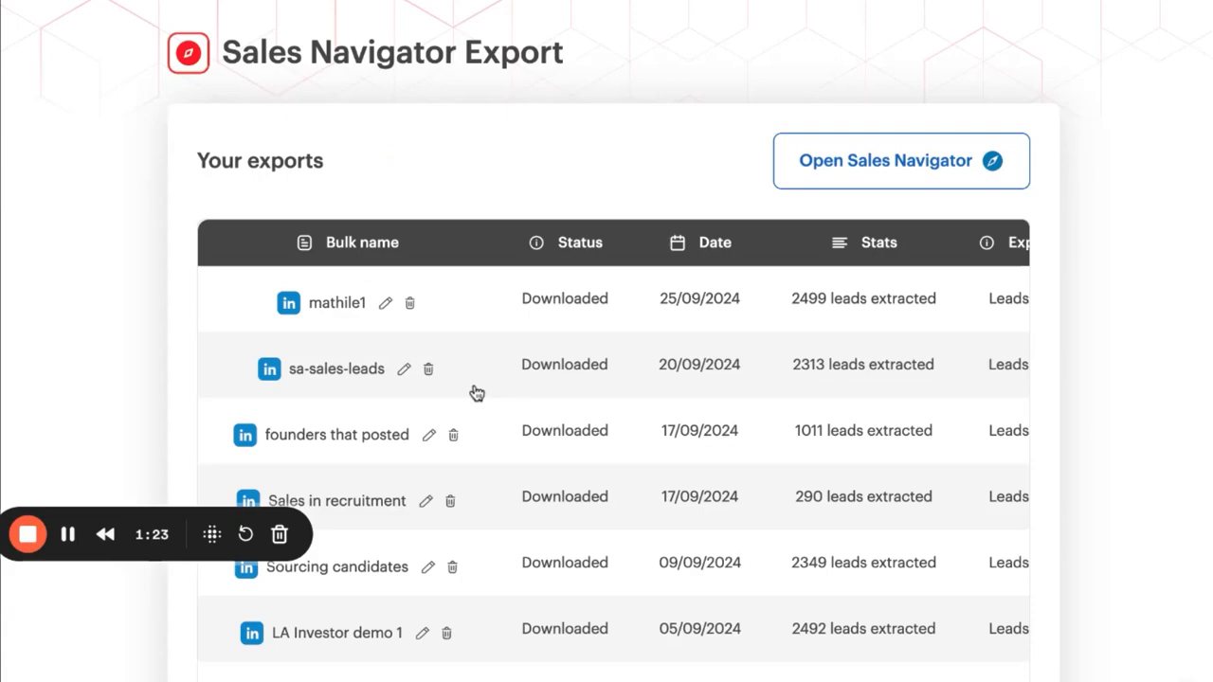
# Name the lead export, then view a finished export's download options and close them.
pyautogui.click(492, 312)
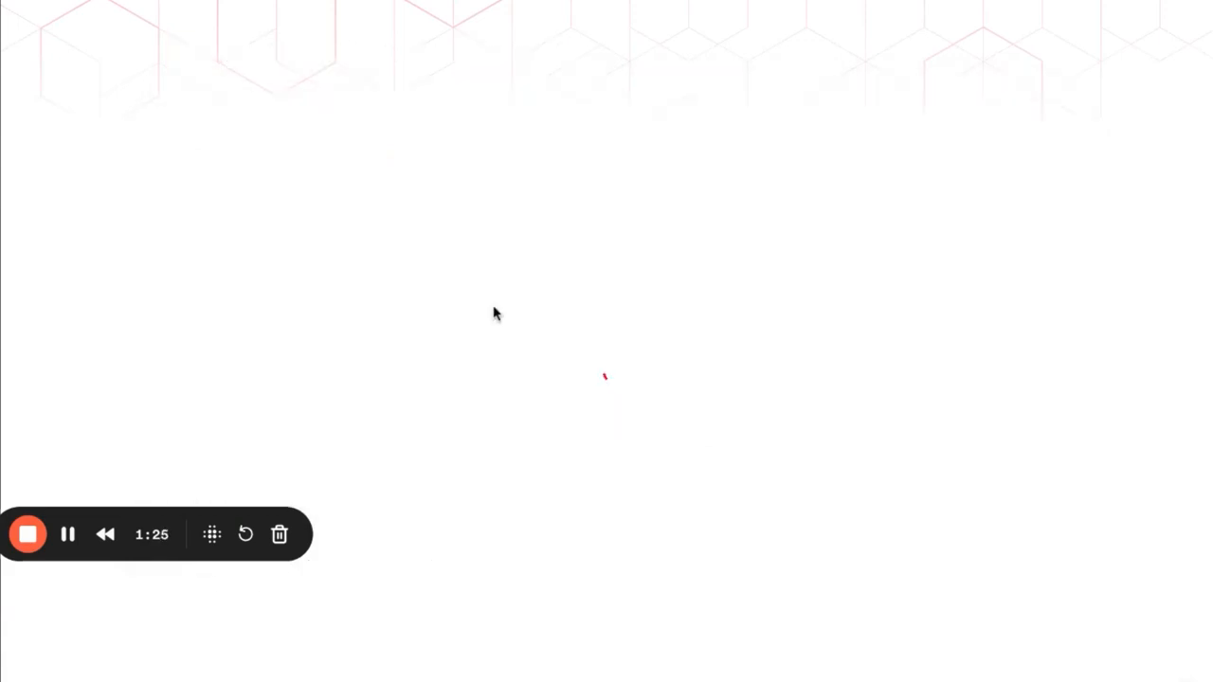
pyautogui.click(338, 413)
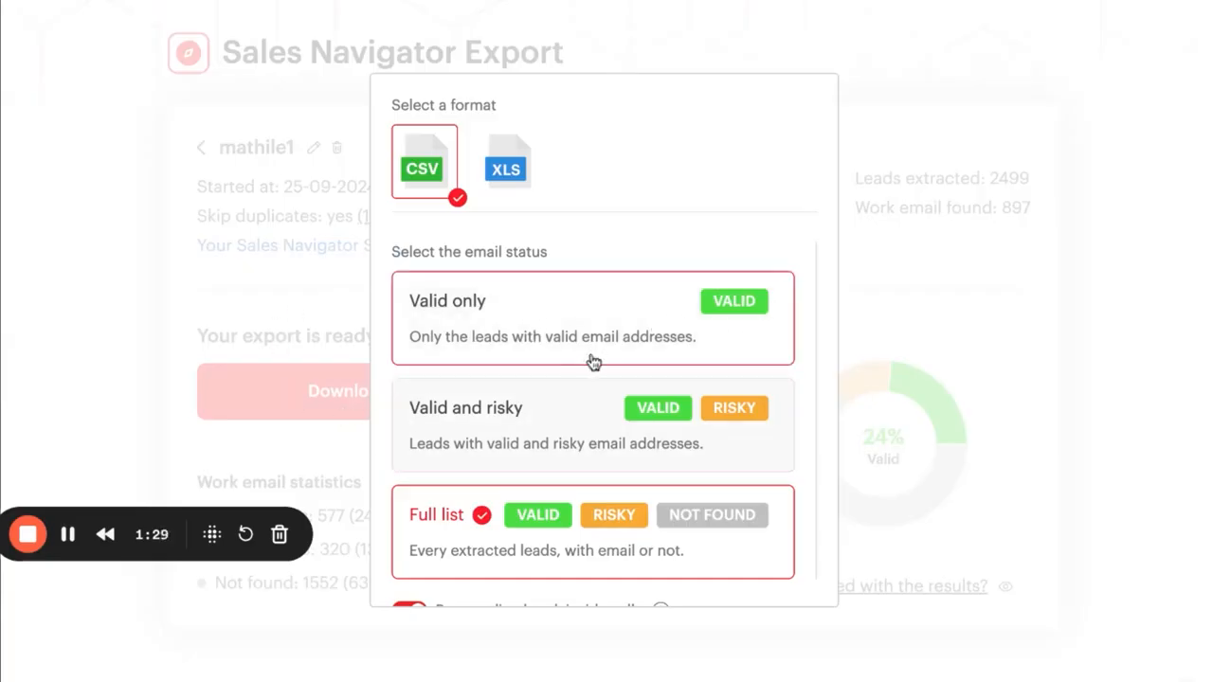
pyautogui.click(327, 327)
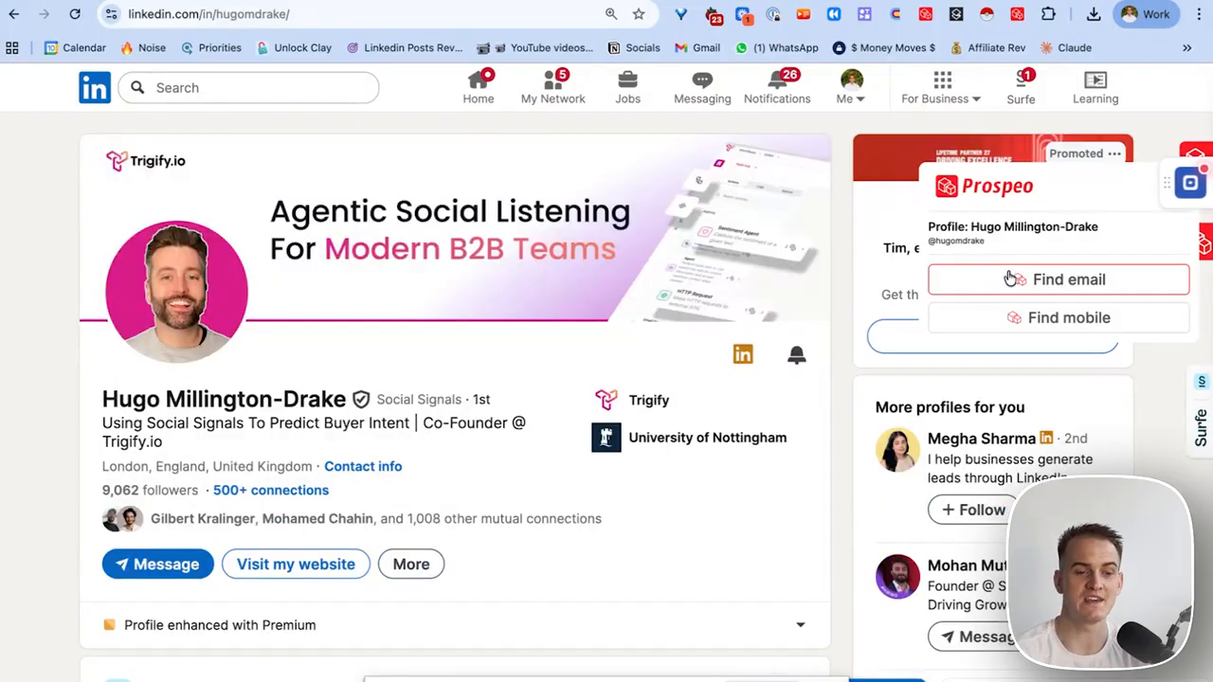
# Reveal the profile's email address and mobile number with Prospeo and select the number.
pyautogui.click(1003, 280)
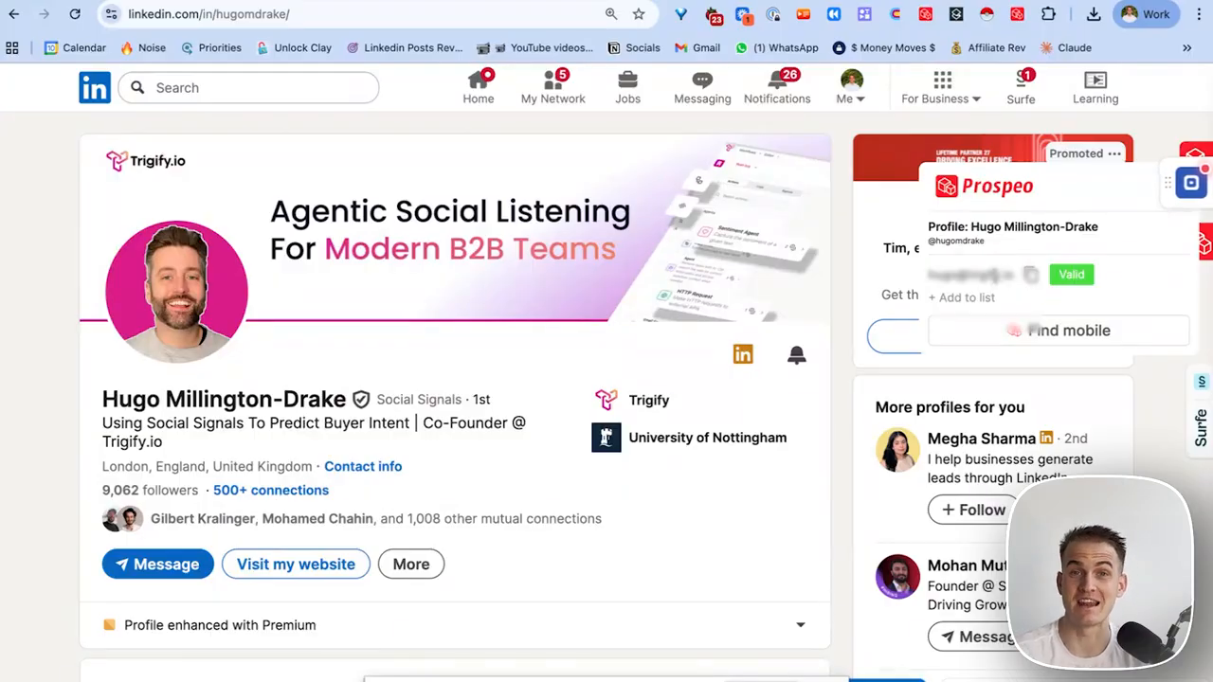
pyautogui.click(1020, 339)
pyautogui.moveTo(938, 325); pyautogui.dragTo(1038, 339)
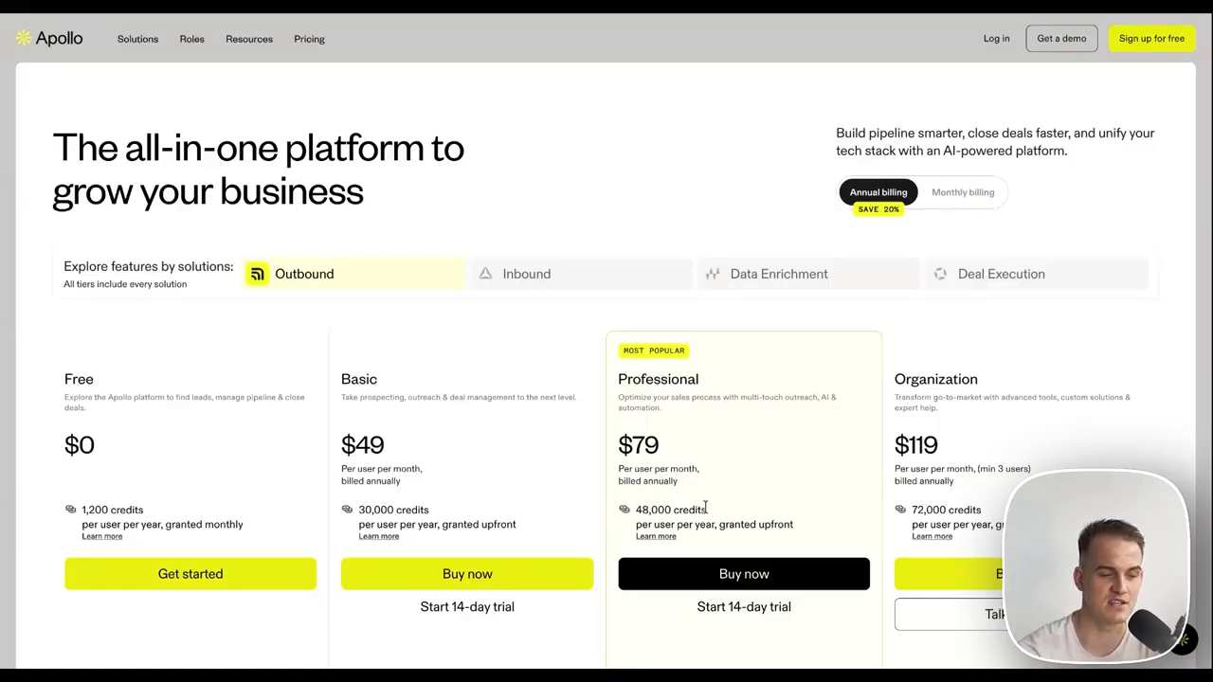
# Scroll Apollo's pricing plans and highlight the Professional plan's $79 price.
pyautogui.scroll(-1, 700, 517)
pyautogui.doubleClick(641, 347)
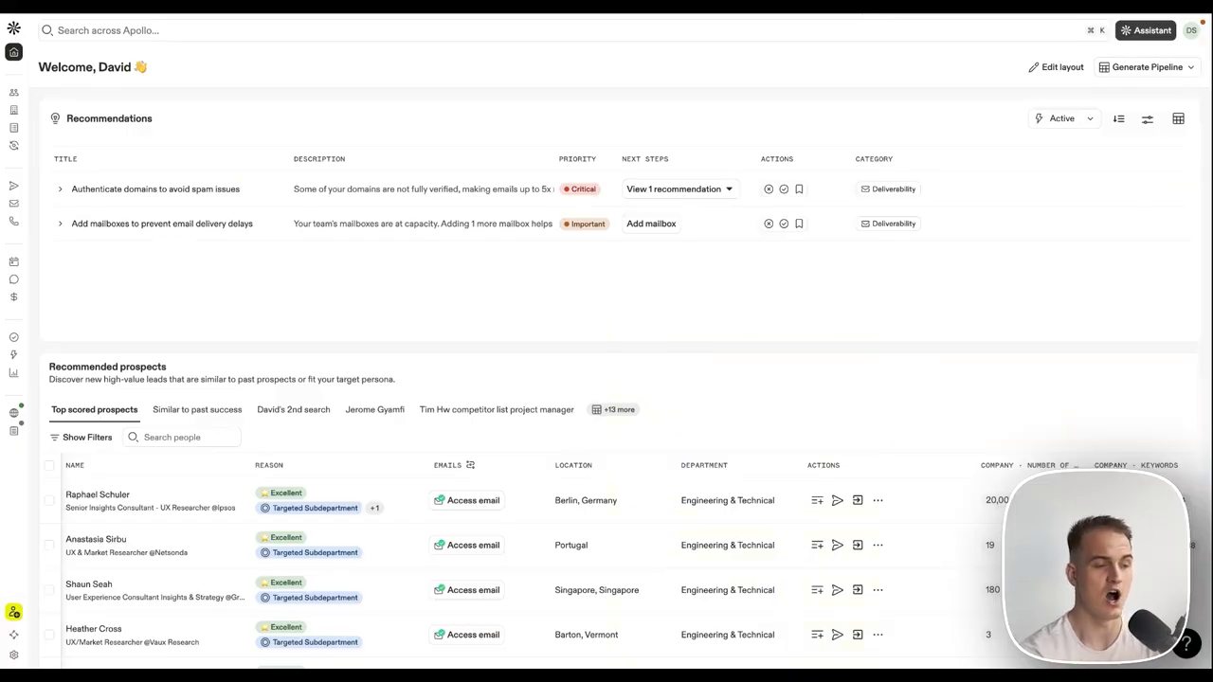
# Open Apollo's People search and review the 8,580 market-research leads and their filters.
pyautogui.moveTo(21, 113)
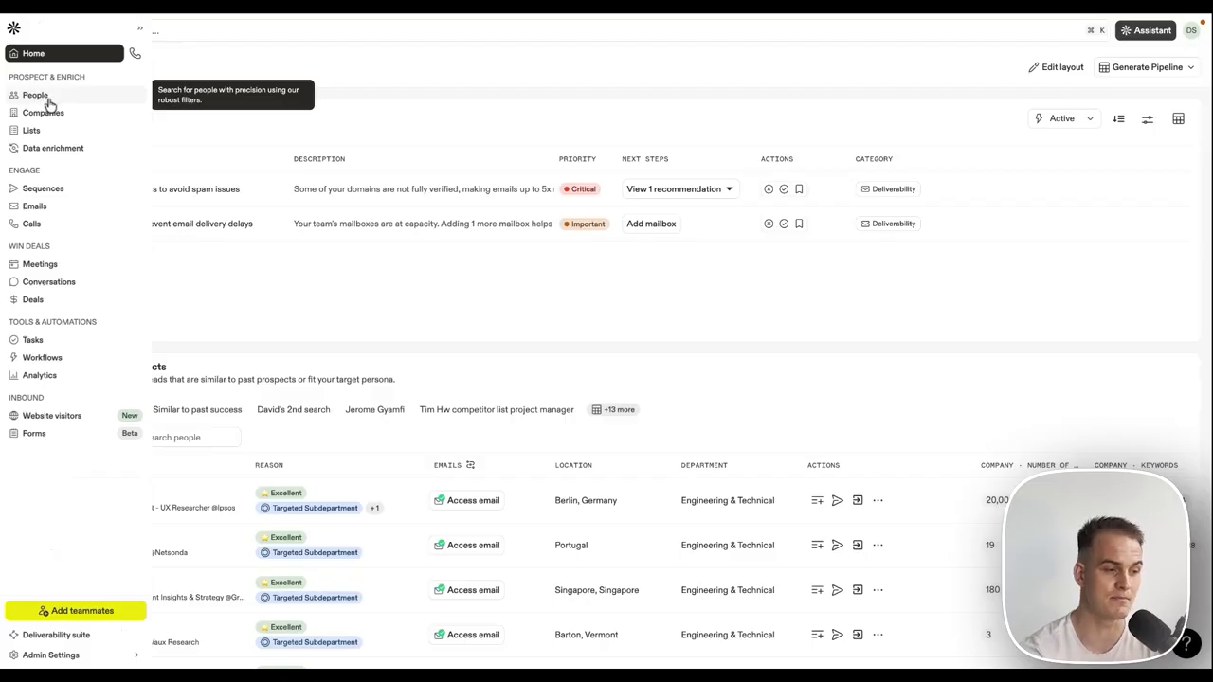
pyautogui.click(45, 99)
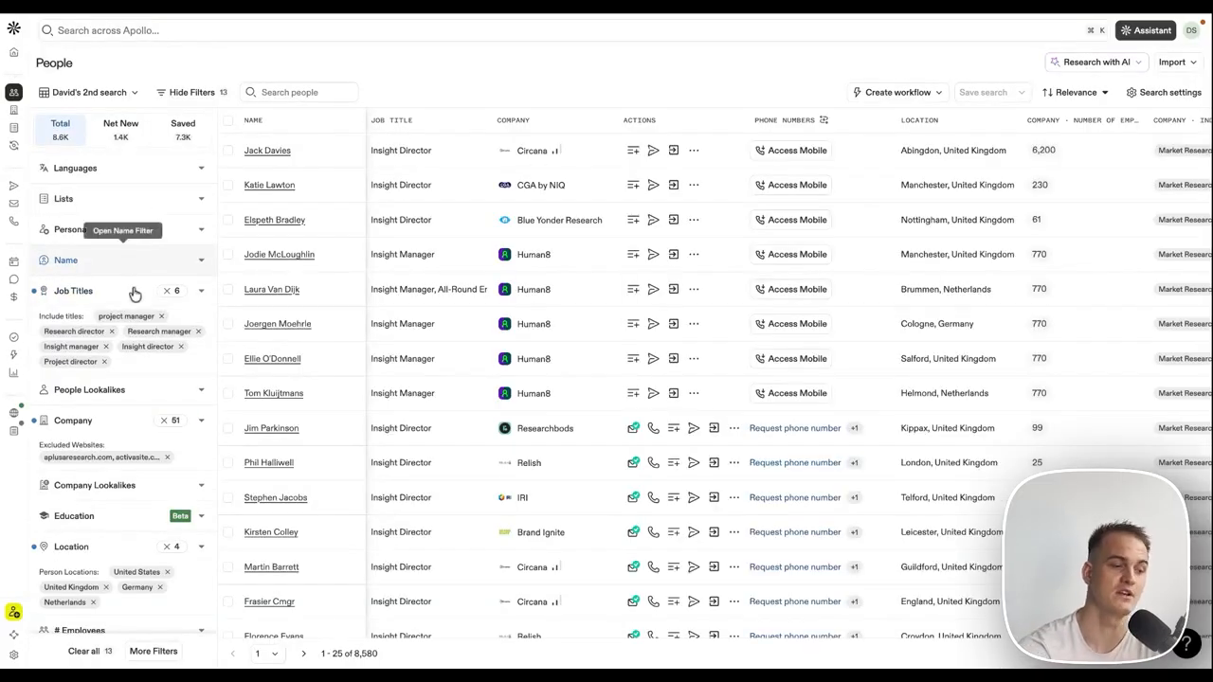
pyautogui.scroll(-1, 127, 313)
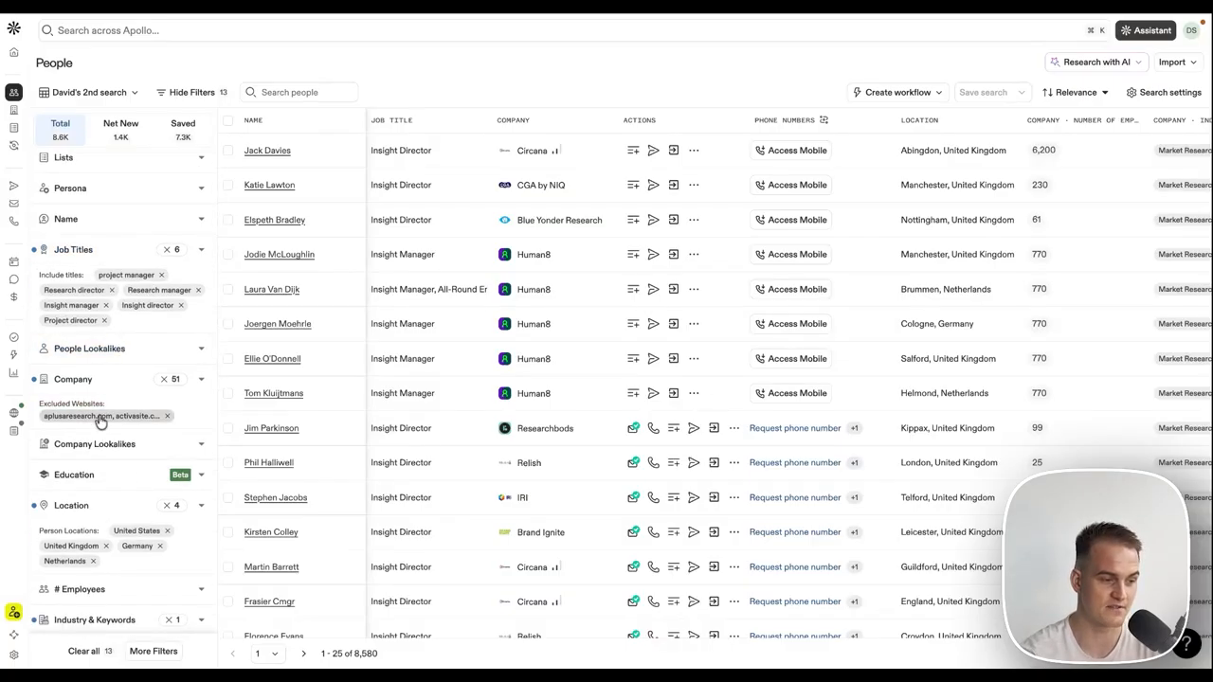
pyautogui.scroll(-2, 101, 414)
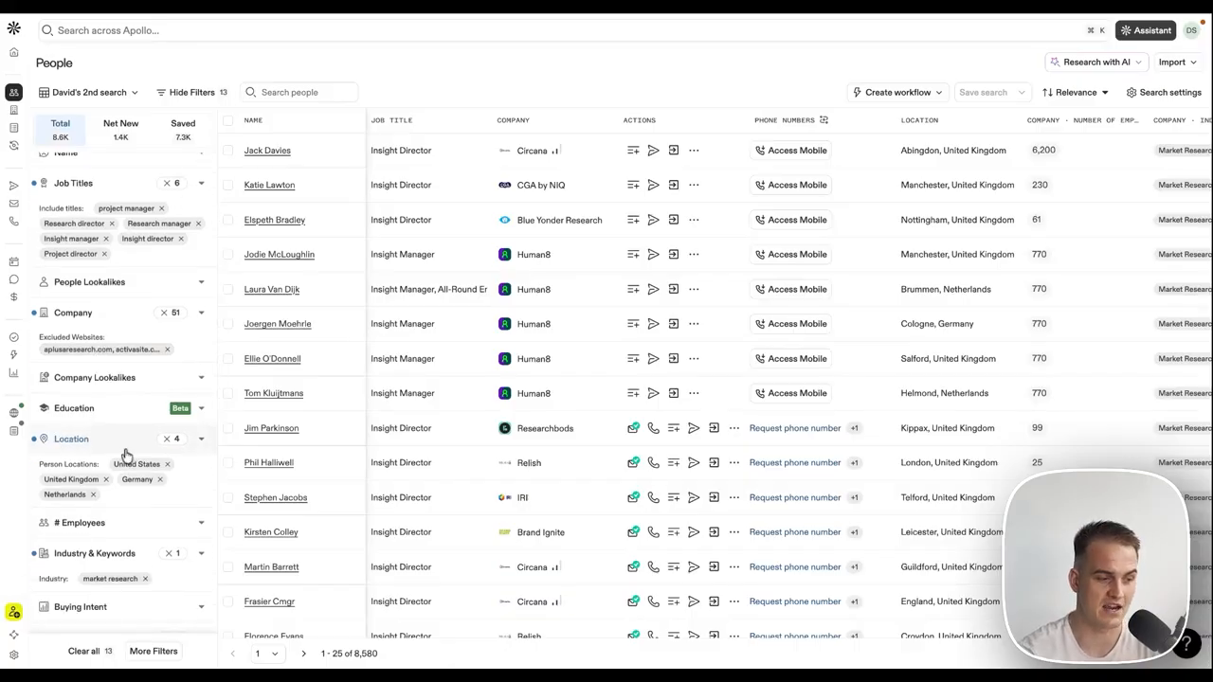
pyautogui.scroll(-2, 121, 460)
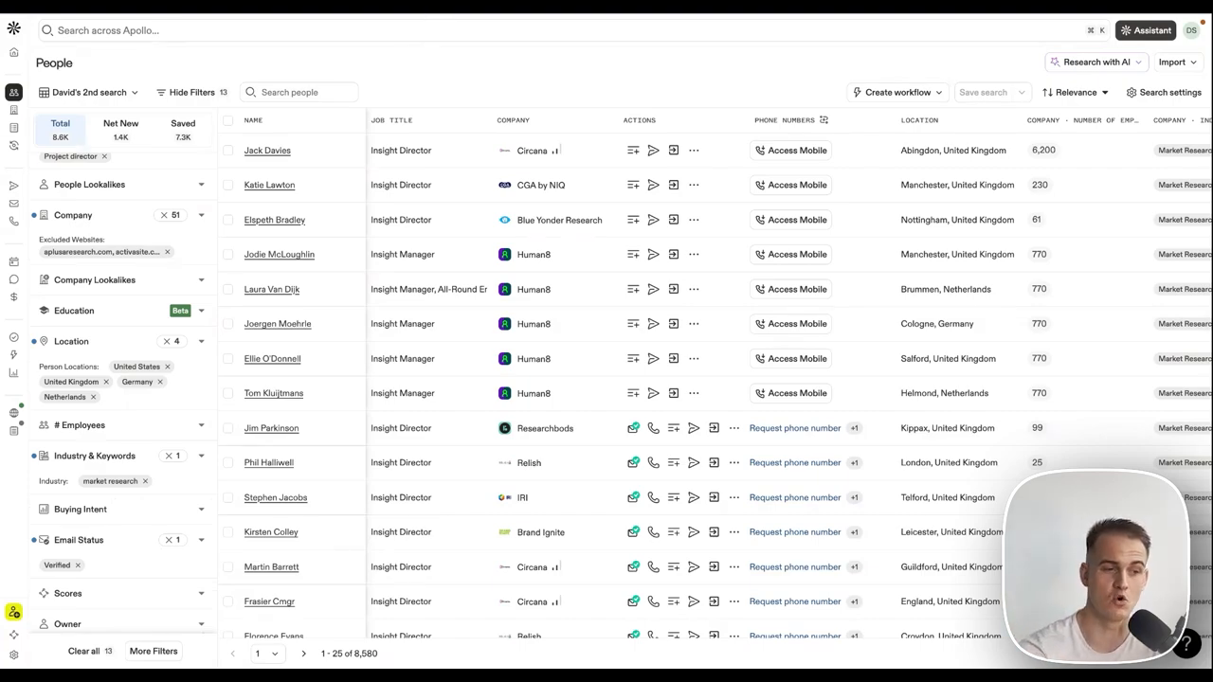
pyautogui.click(942, 12)
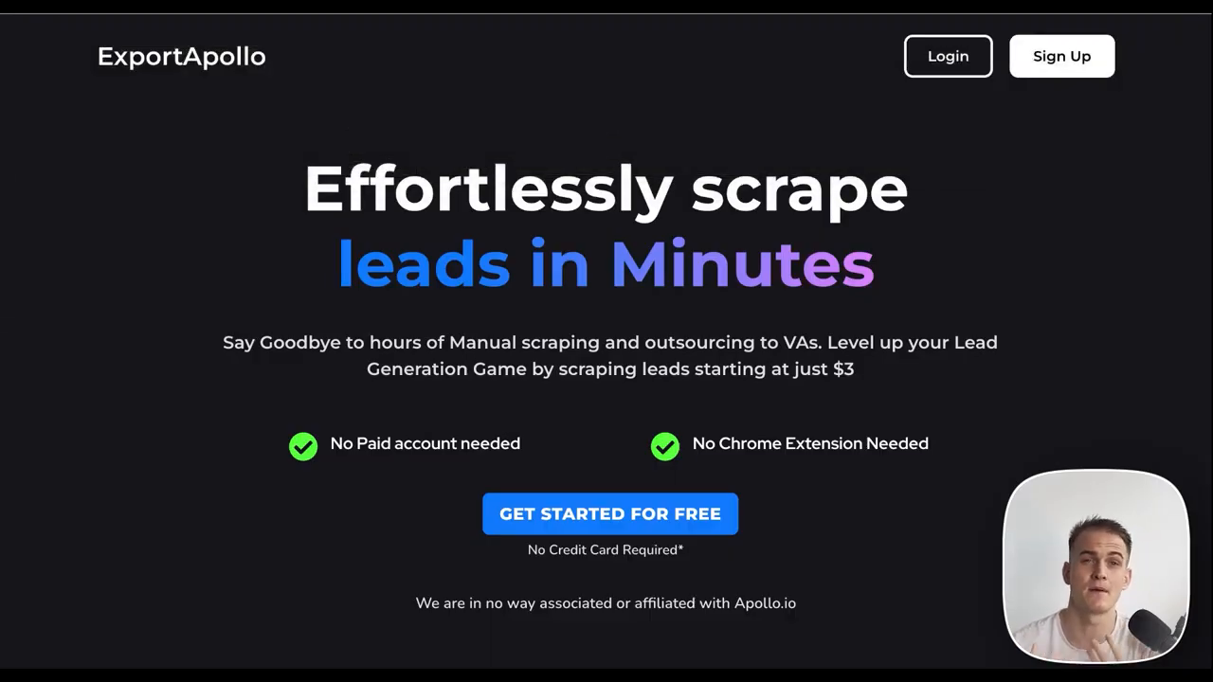
# Log in and paste the Apollo search link into the Apollo Search Link field.
pyautogui.click(950, 66)
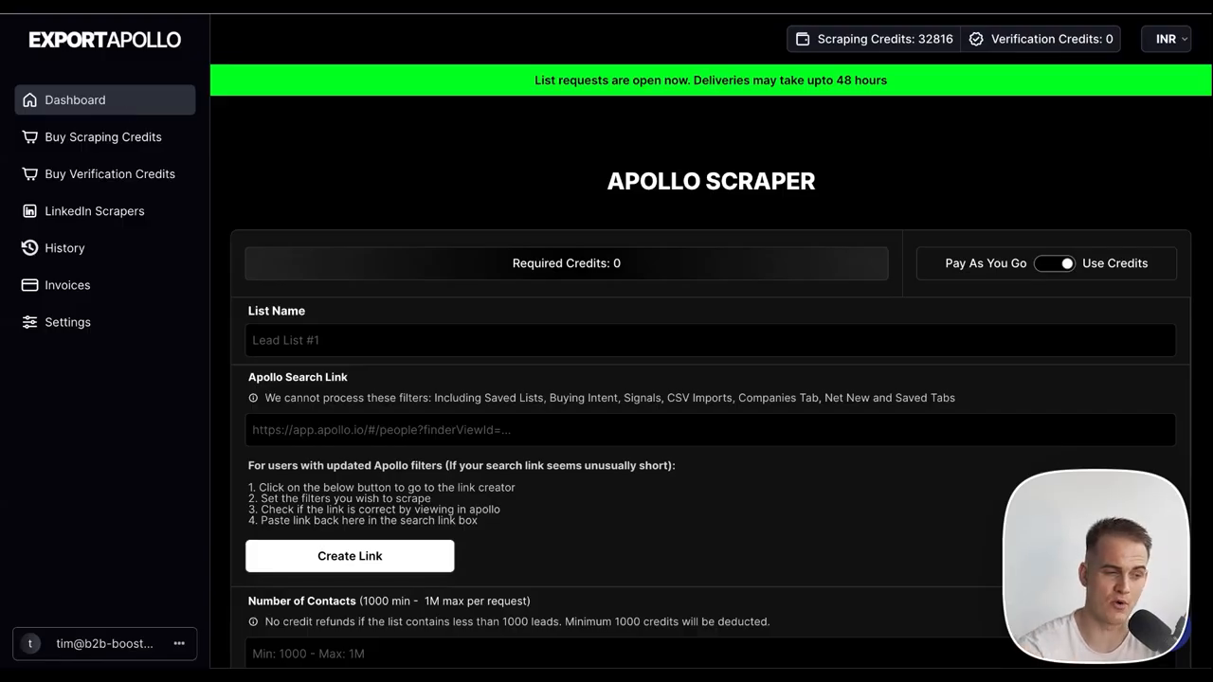
pyautogui.click(377, 431)
pyautogui.hotkey('ctrl', 'v')
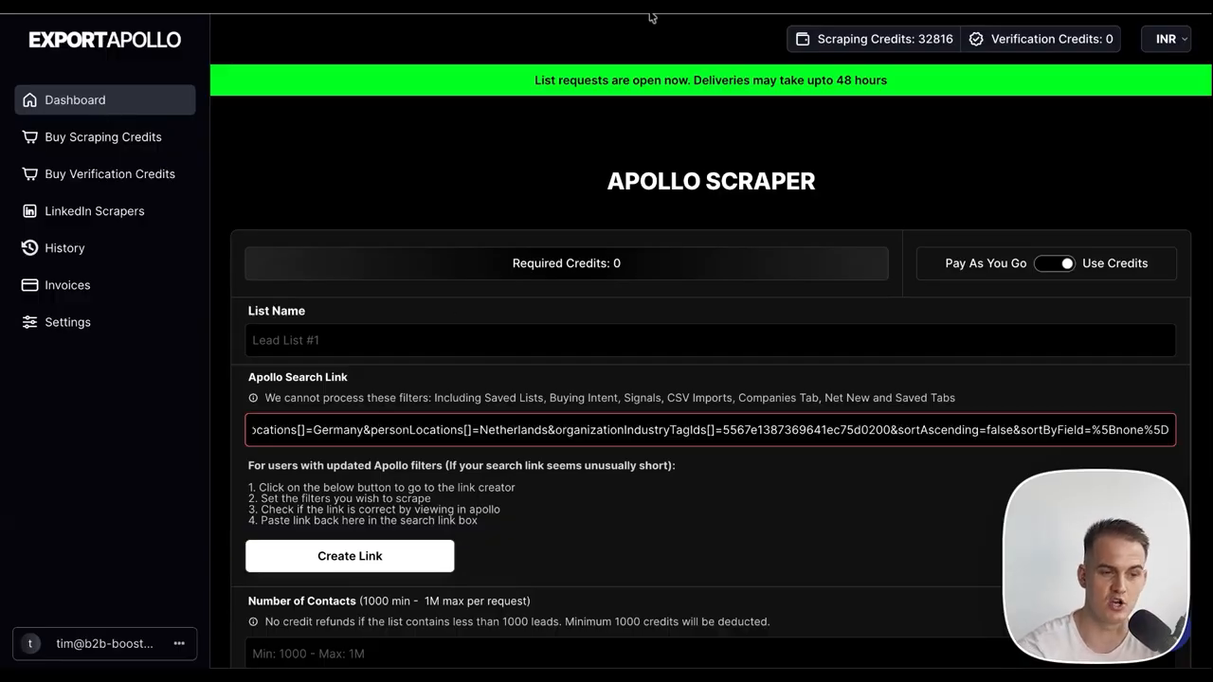
pyautogui.click(651, 11)
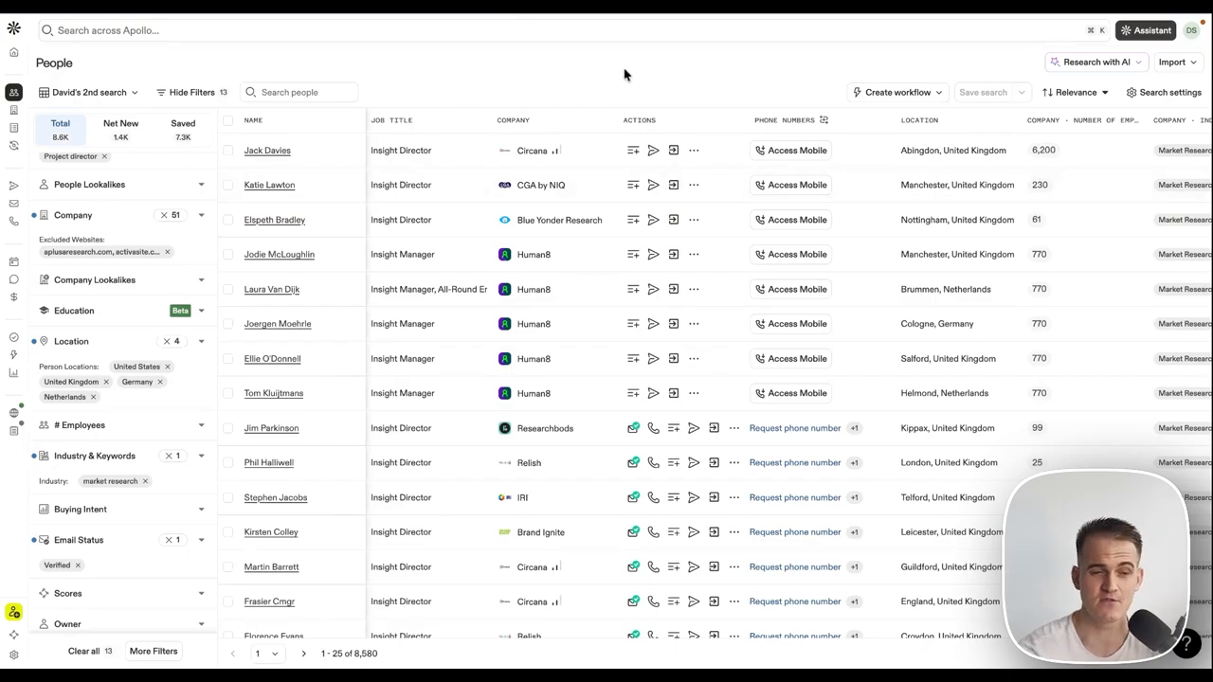
pyautogui.click(686, 12)
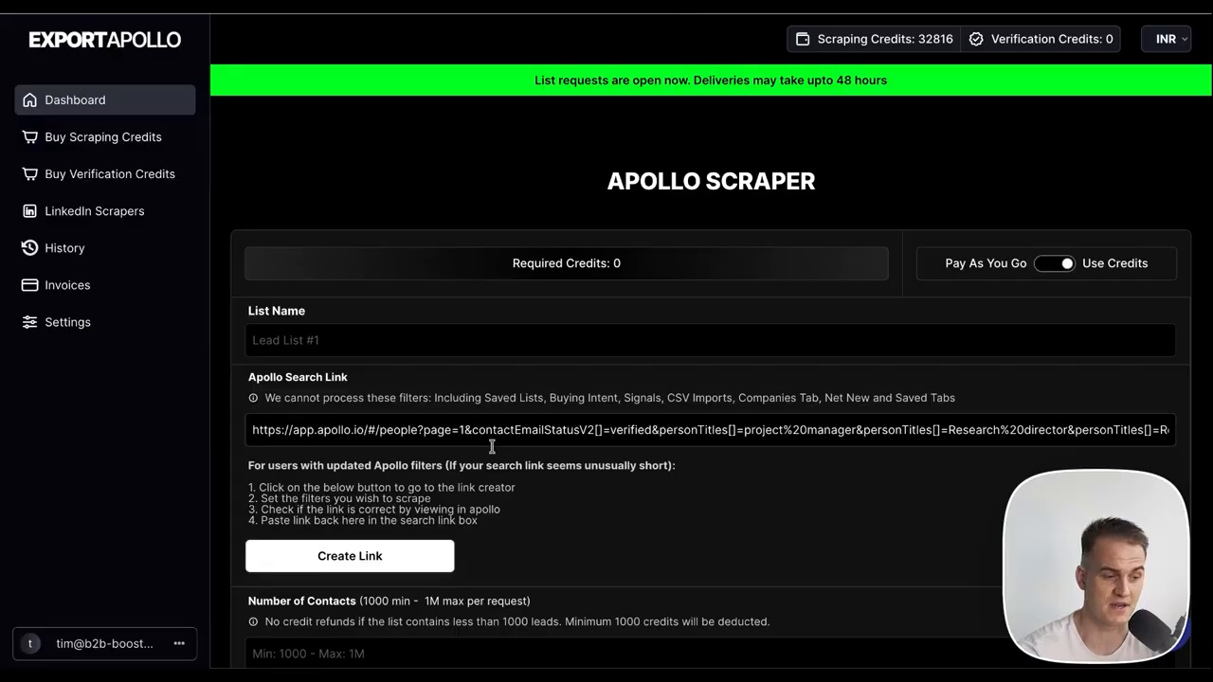
# Name the list 'Market REsearch example 1' and request 1000 contacts.
pyautogui.click(367, 347)
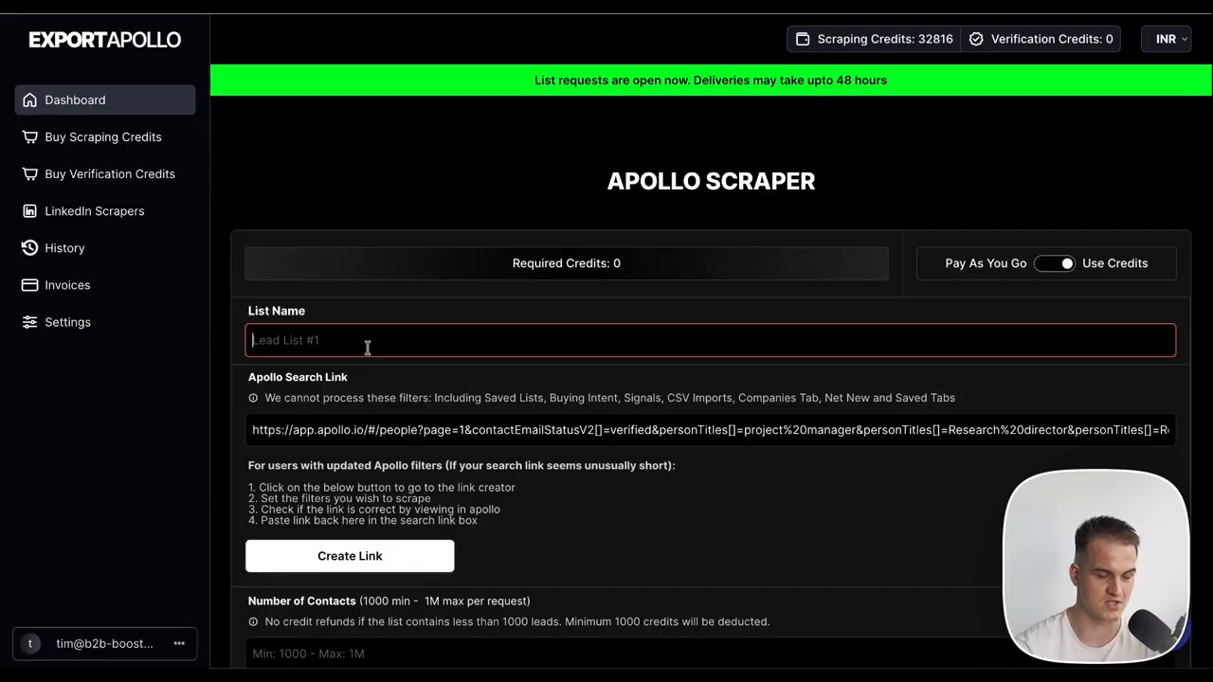
pyautogui.write('Market REsear')
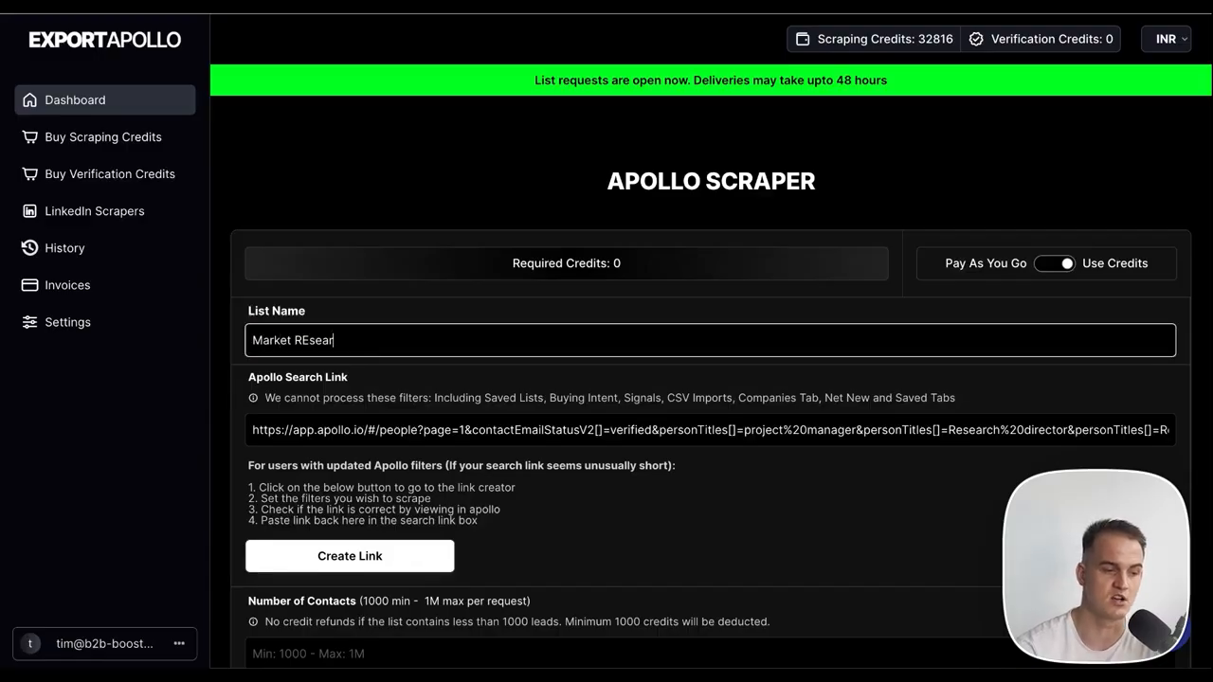
pyautogui.write('ch example 1')
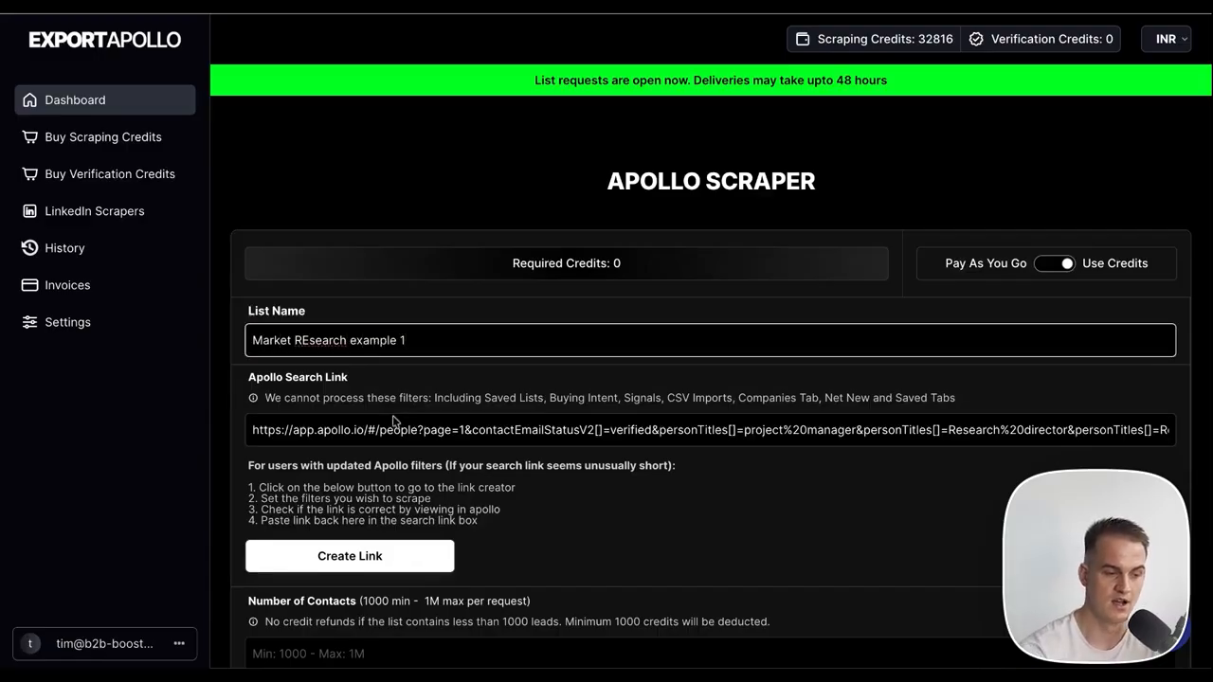
pyautogui.scroll(-3, 365, 524)
pyautogui.click(306, 445)
pyautogui.write('1000')
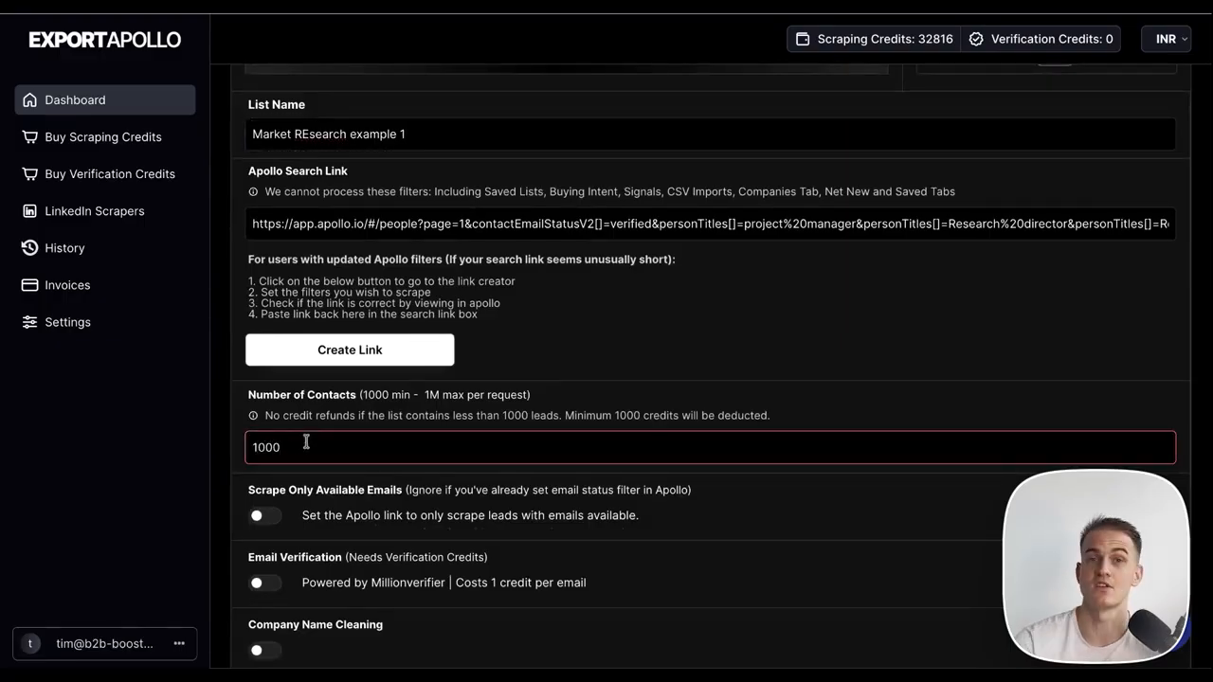
# Enable available-emails-only, email verification, company name cleaning and extra data columns.
pyautogui.scroll(-3, 289, 404)
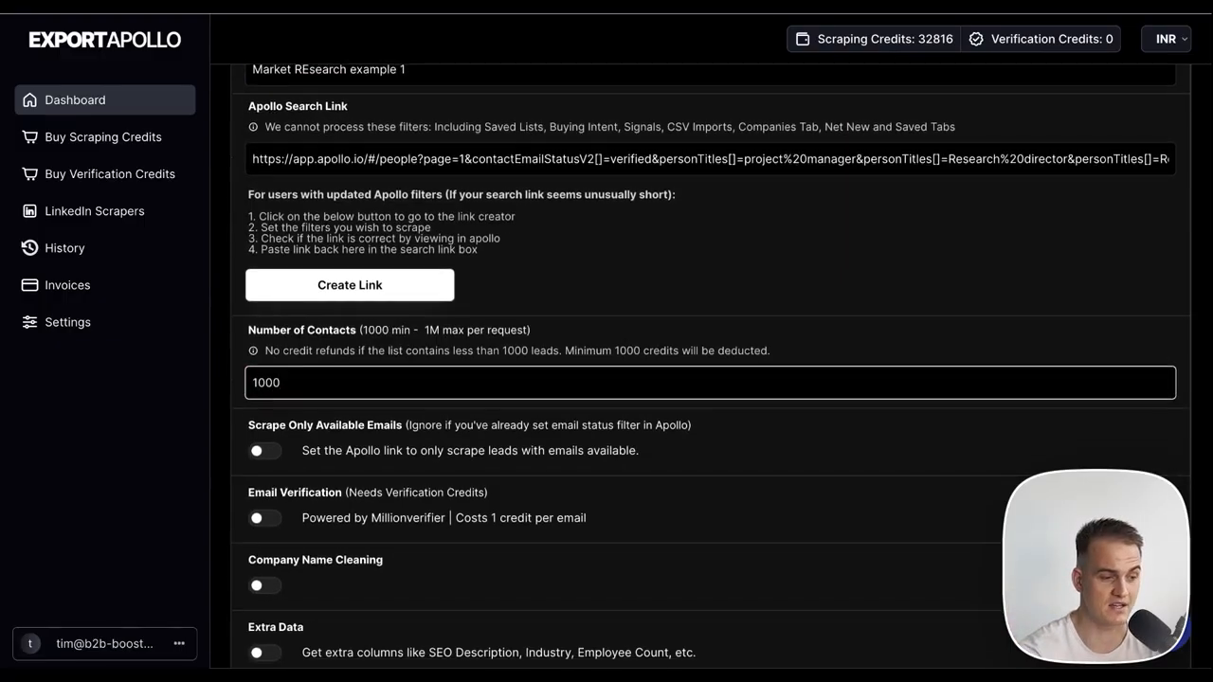
pyautogui.click(267, 340)
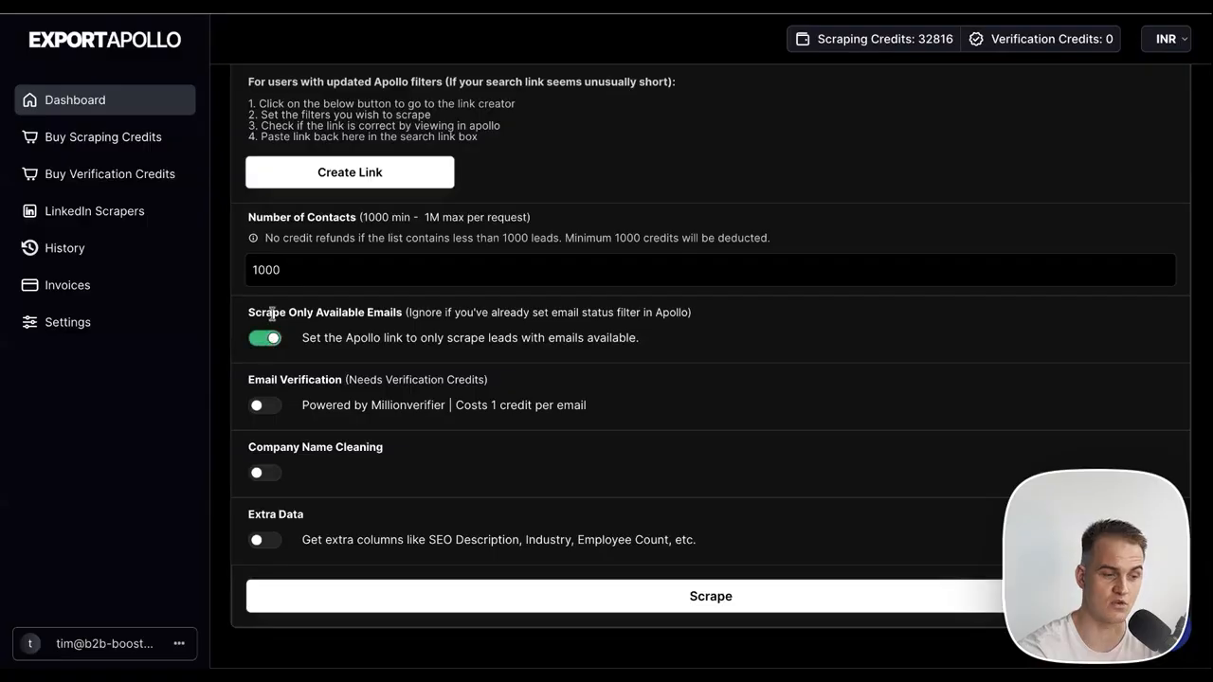
pyautogui.moveTo(273, 313); pyautogui.dragTo(276, 320)
pyautogui.click(265, 406)
pyautogui.click(266, 472)
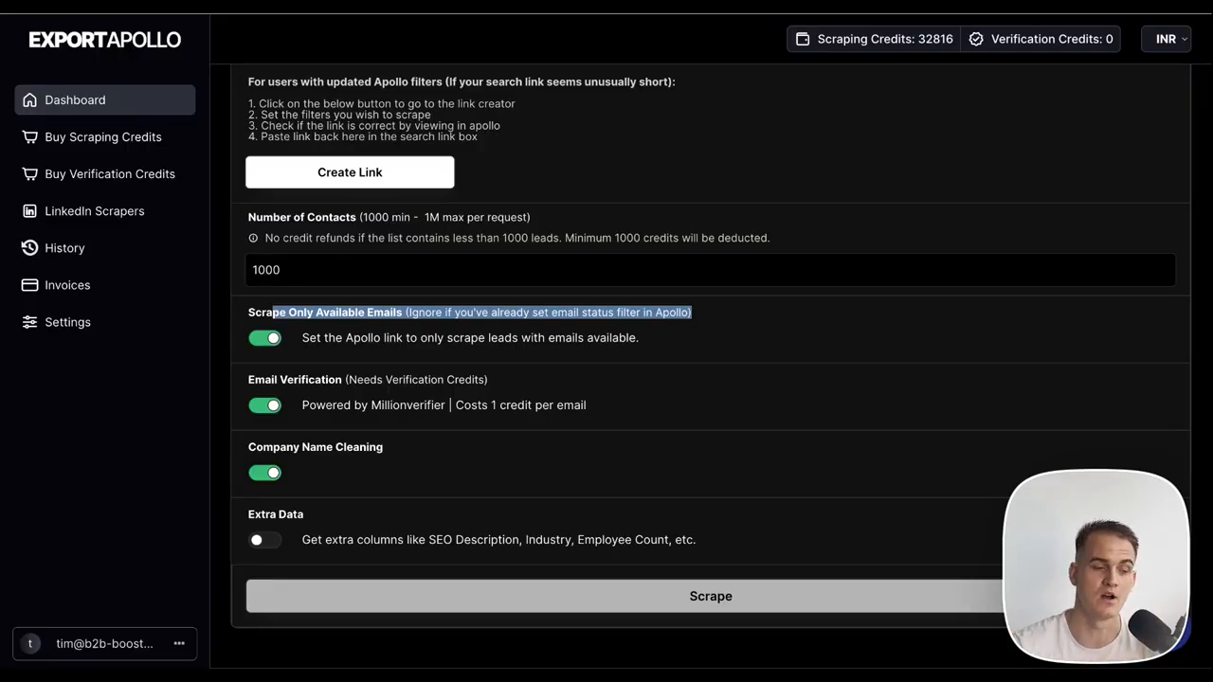
pyautogui.click(265, 540)
pyautogui.moveTo(435, 541); pyautogui.dragTo(686, 541)
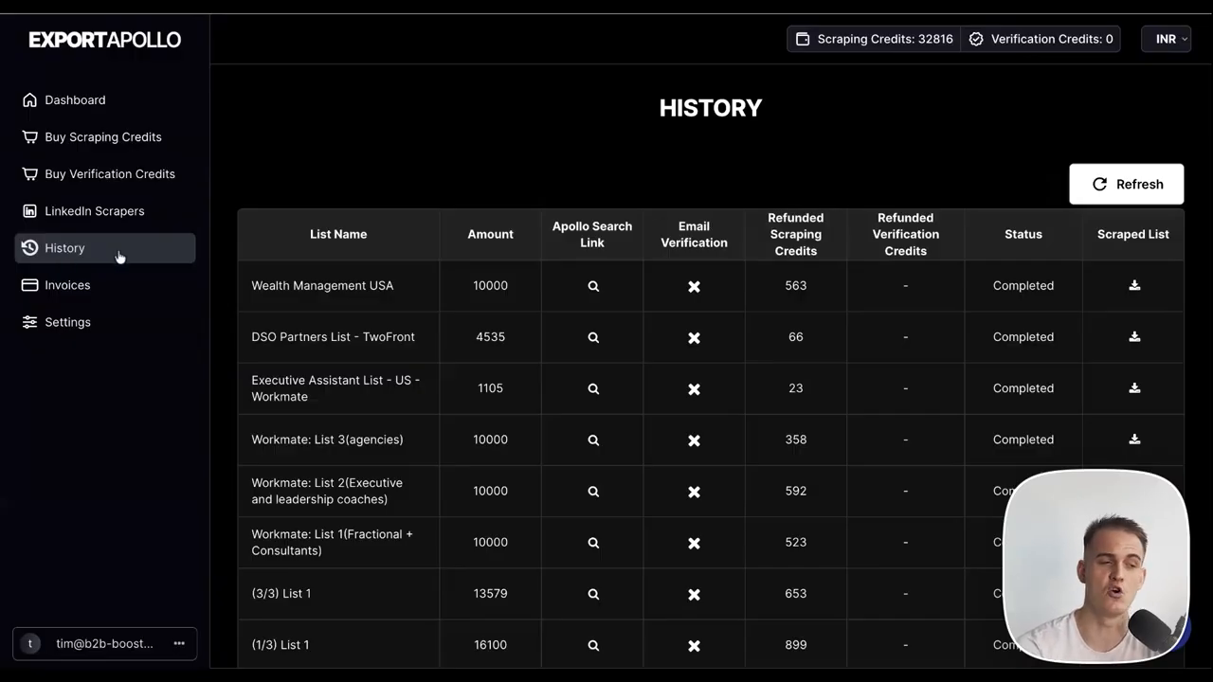
# Scroll through ExportApollo's history table of completed lists such as Wealth Management USA.
pyautogui.scroll(-1, 337, 202)
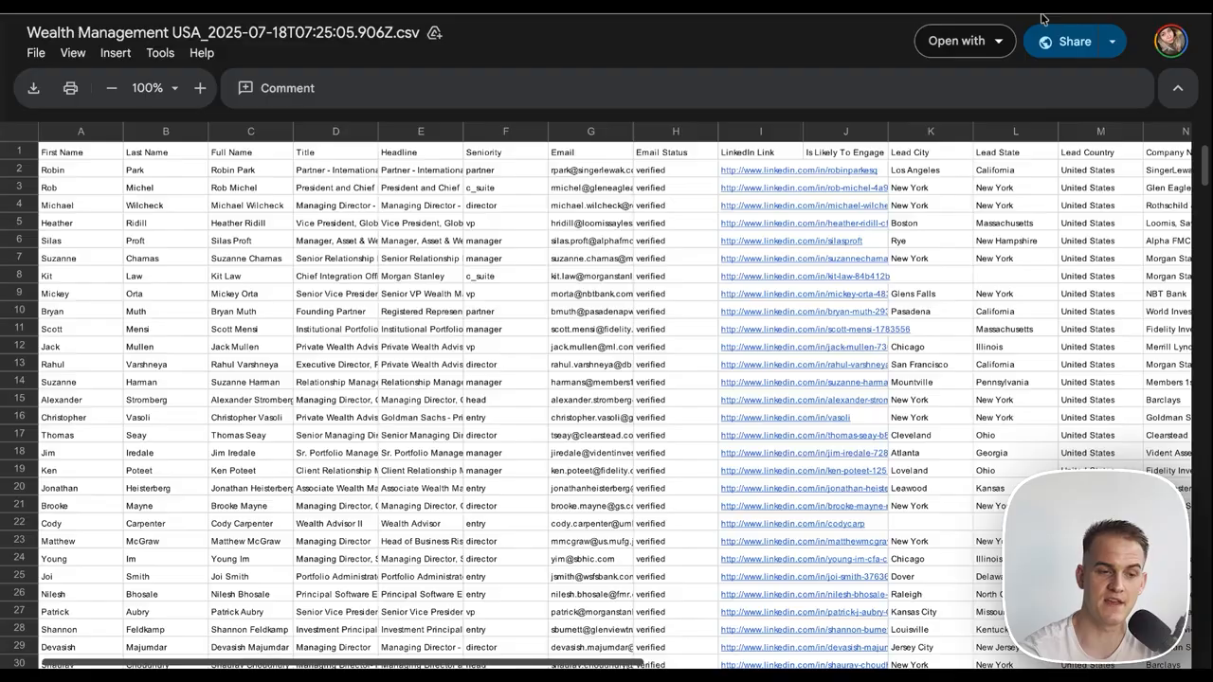
# Scroll through the Wealth Management USA CSV of scraped leads in the Google Drive preview.
pyautogui.scroll(-6, 729, 317)
pyautogui.scroll(-20, 716, 376)
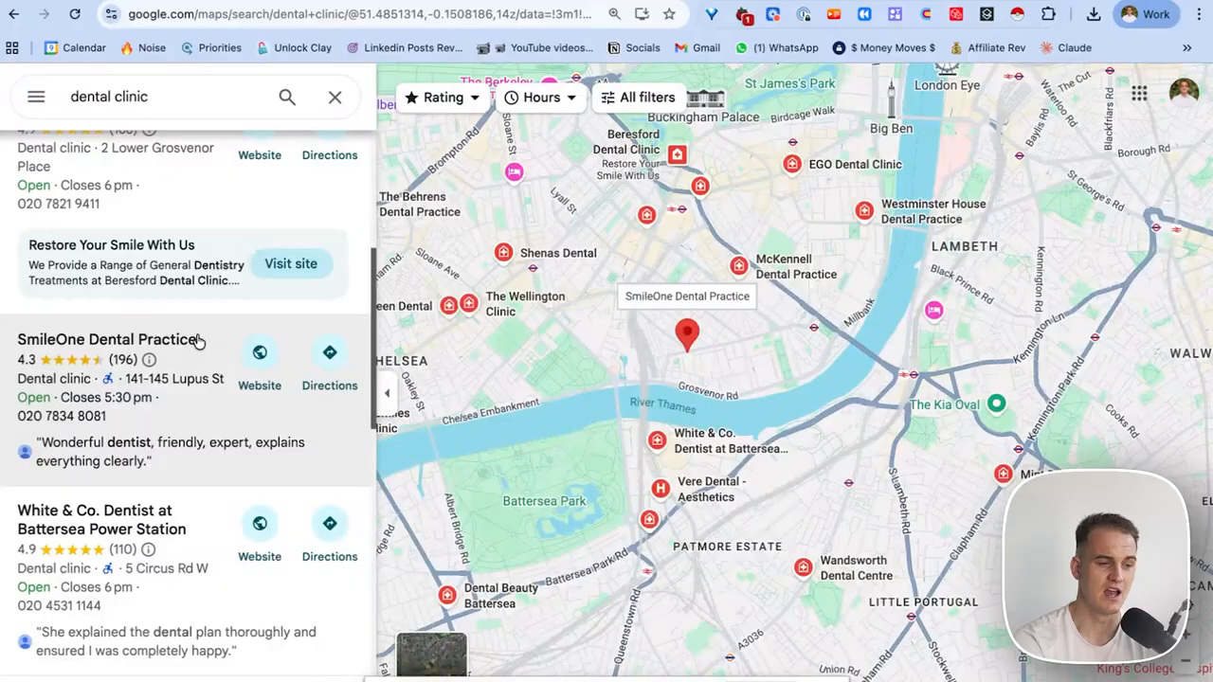
# Scroll down the Google Maps list of dental clinic results around the Thames.
pyautogui.scroll(-1, 117, 413)
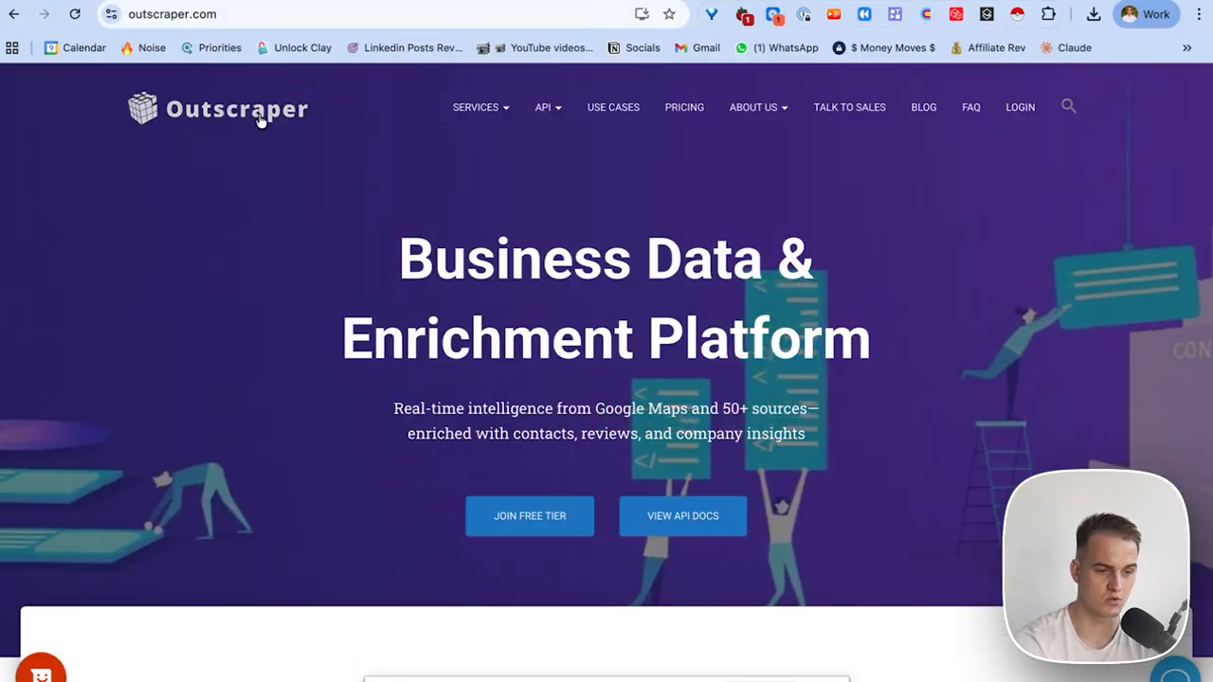
# Review Google Maps Scraper pricing ($0 Free Tier, 500 businesses), then log in and check credit balance.
pyautogui.click(677, 109)
pyautogui.scroll(-2, 643, 291)
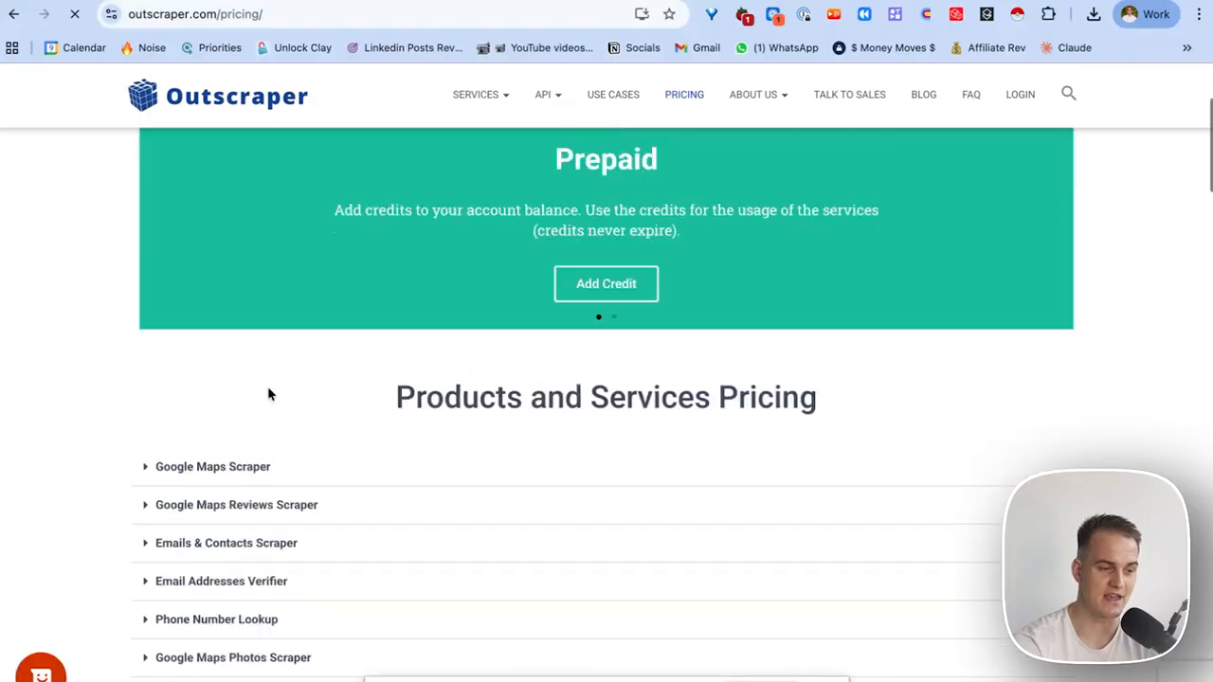
pyautogui.click(234, 469)
pyautogui.scroll(-3, 439, 447)
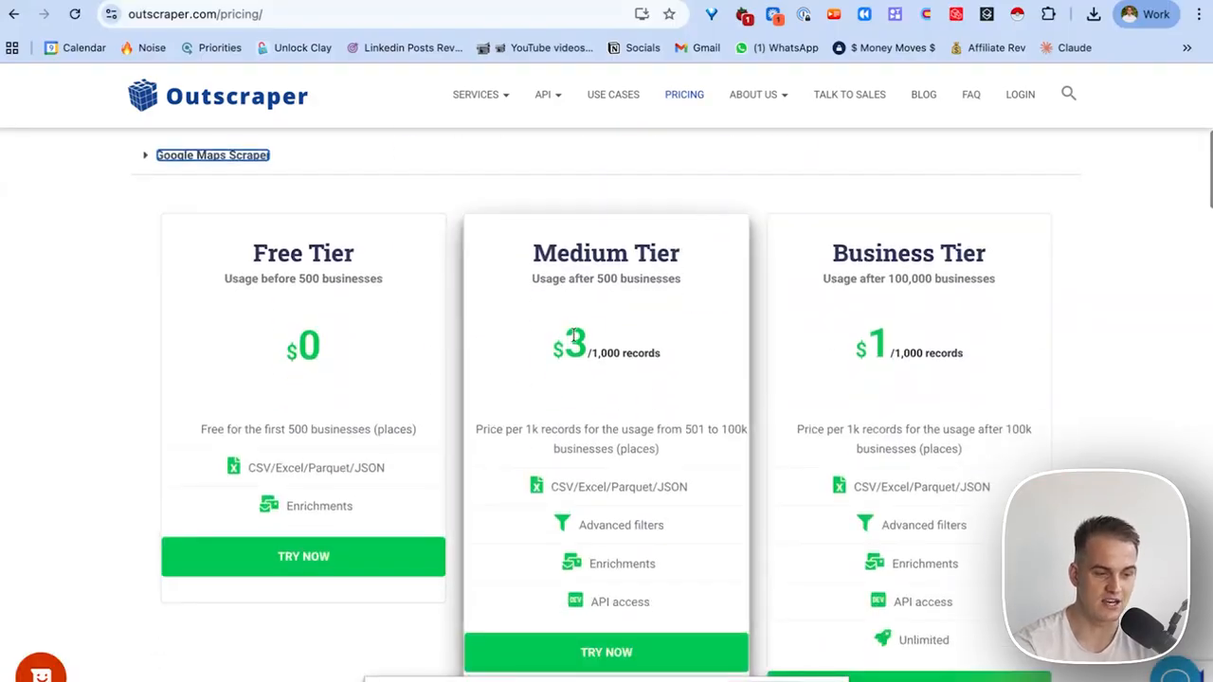
pyautogui.moveTo(551, 345); pyautogui.dragTo(661, 361)
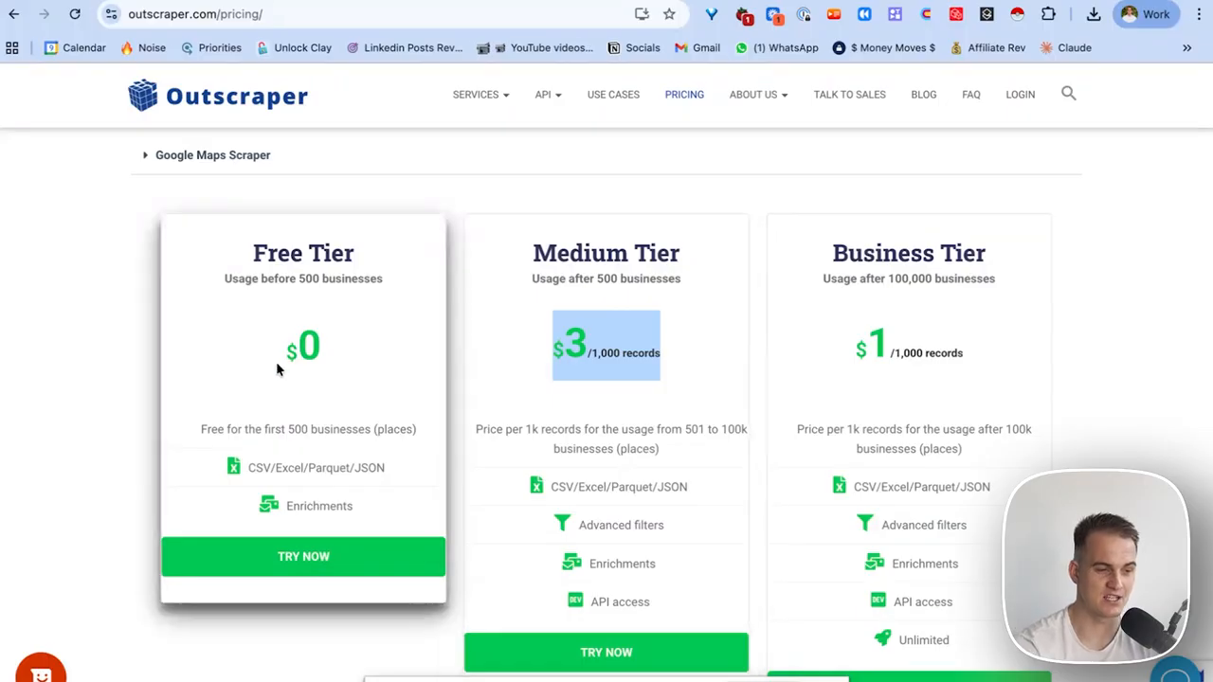
pyautogui.moveTo(276, 360); pyautogui.dragTo(331, 357)
pyautogui.moveTo(296, 279); pyautogui.dragTo(325, 280)
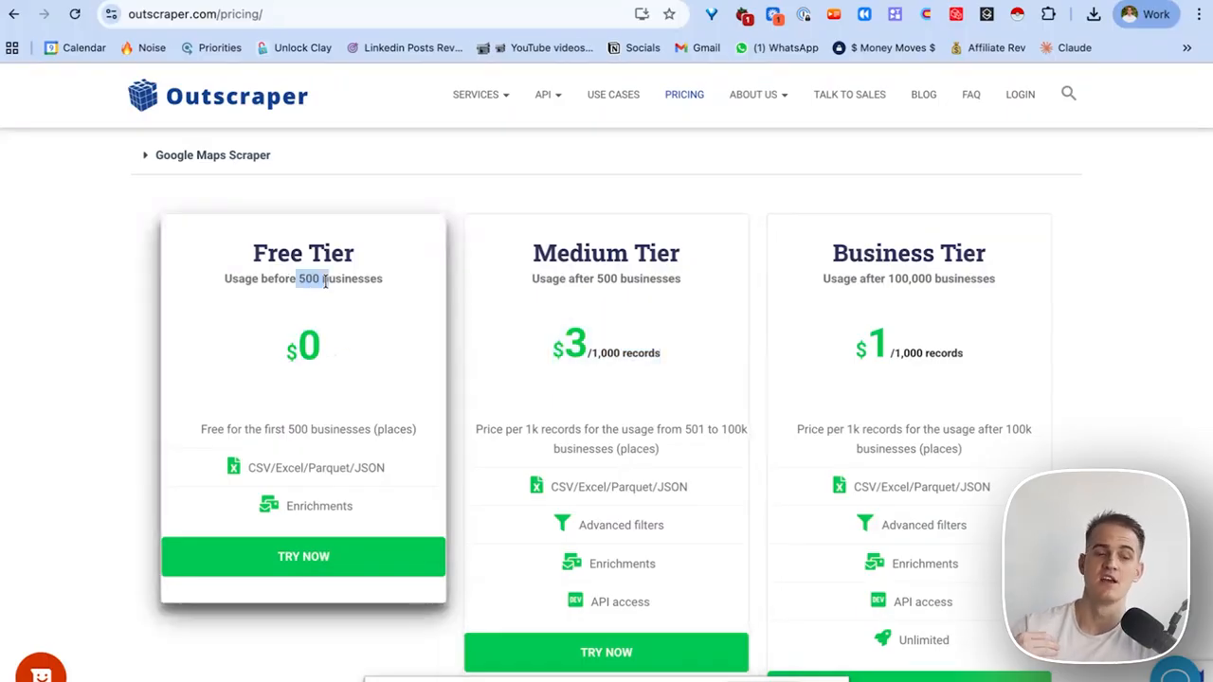
pyautogui.click(1027, 96)
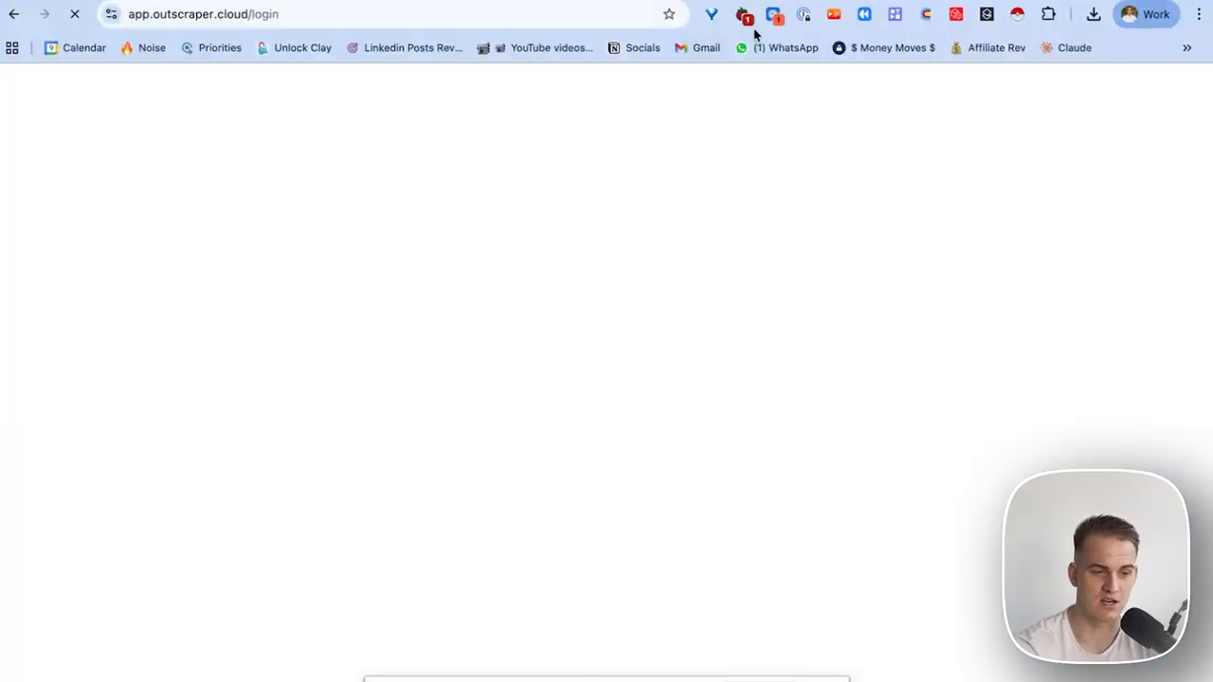
pyautogui.moveTo(84, 211); pyautogui.dragTo(146, 210)
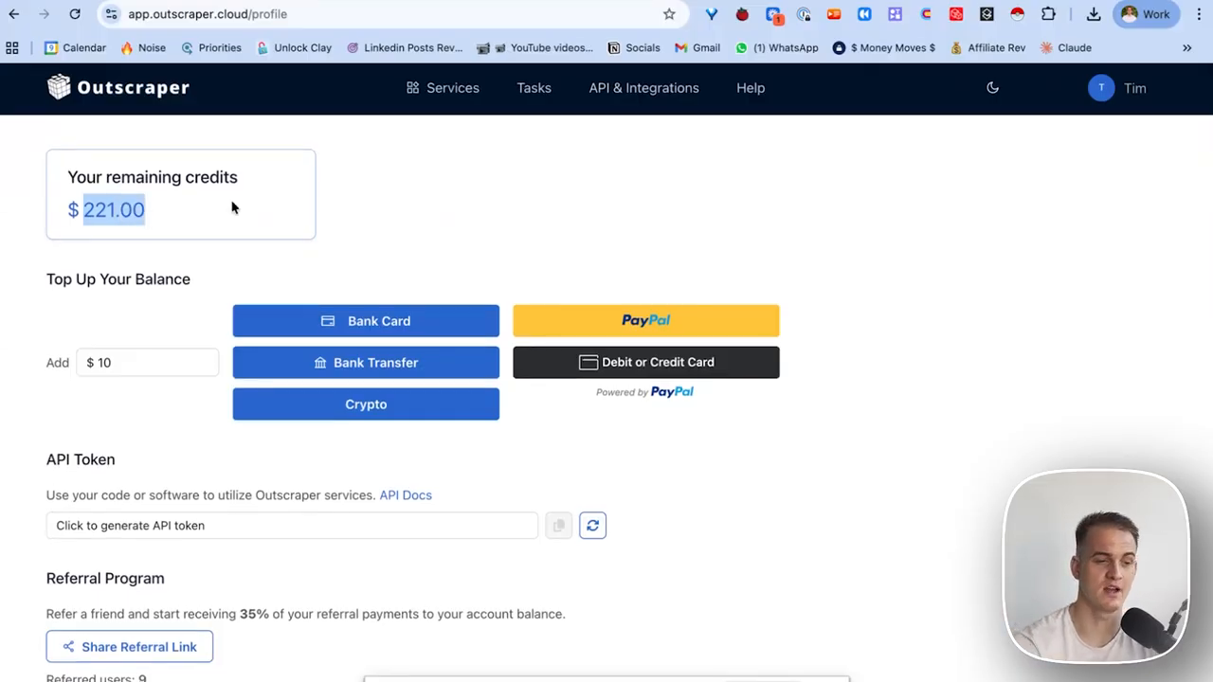
# Open the Google Maps Data Scraper through Use Cases > Lead Generation and show category suggestions.
pyautogui.click(419, 88)
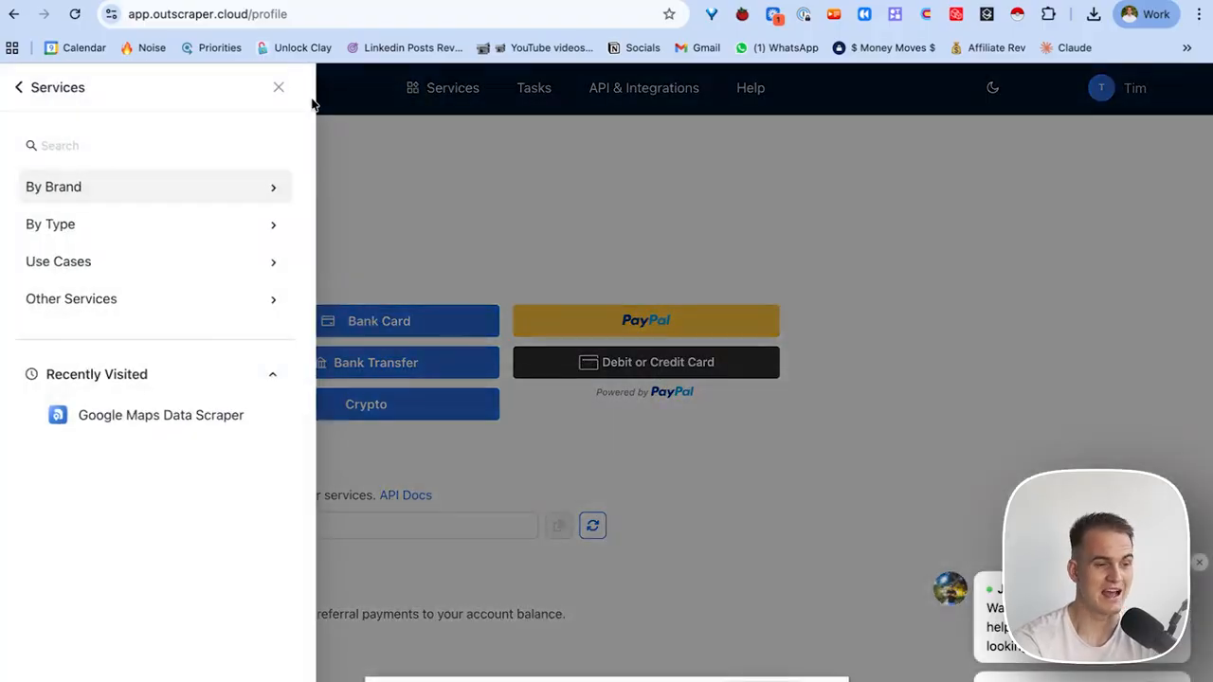
pyautogui.click(278, 87)
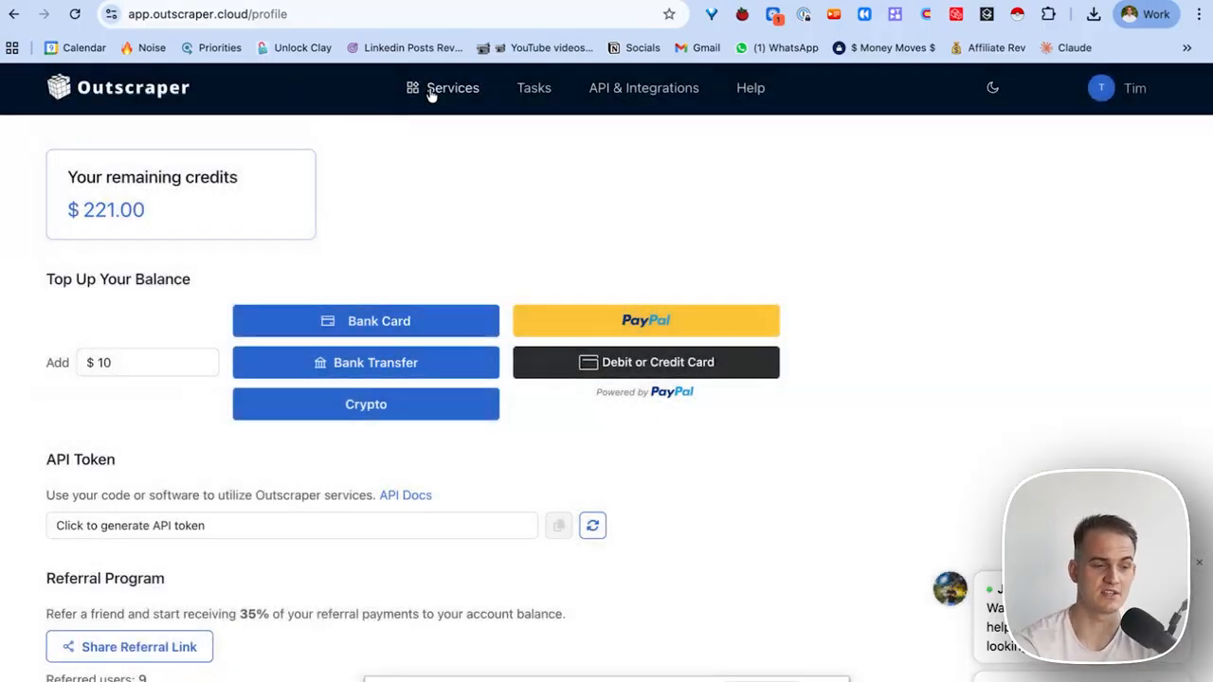
pyautogui.click(424, 90)
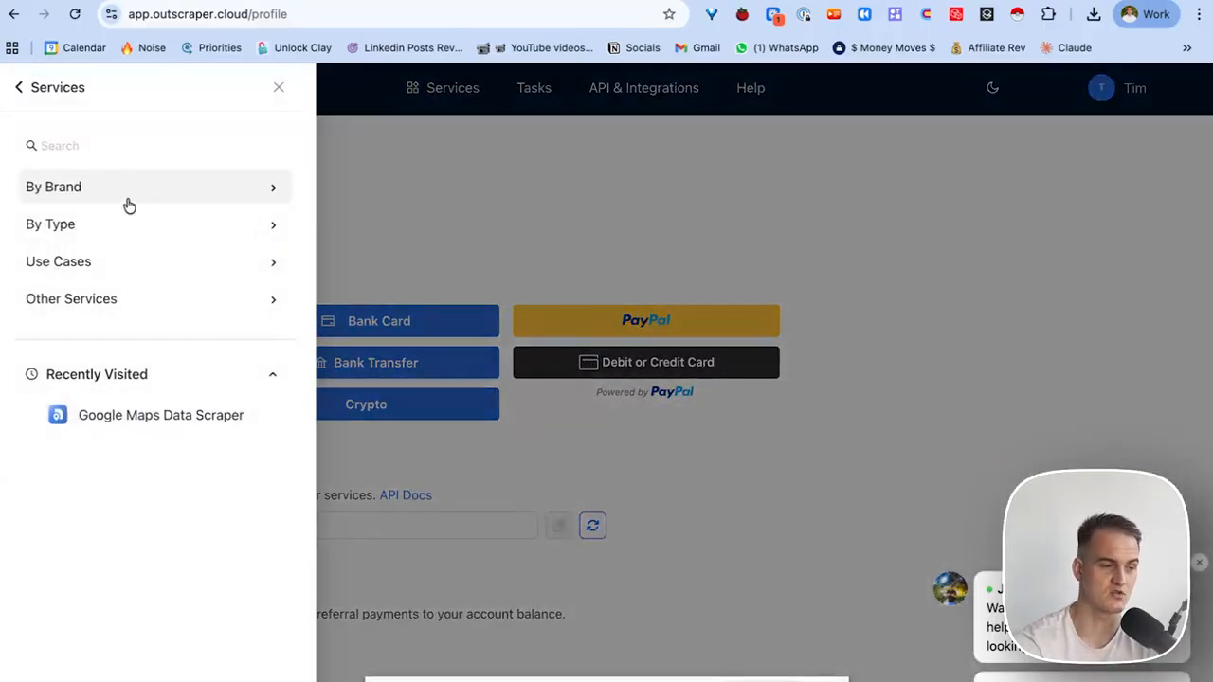
pyautogui.click(117, 262)
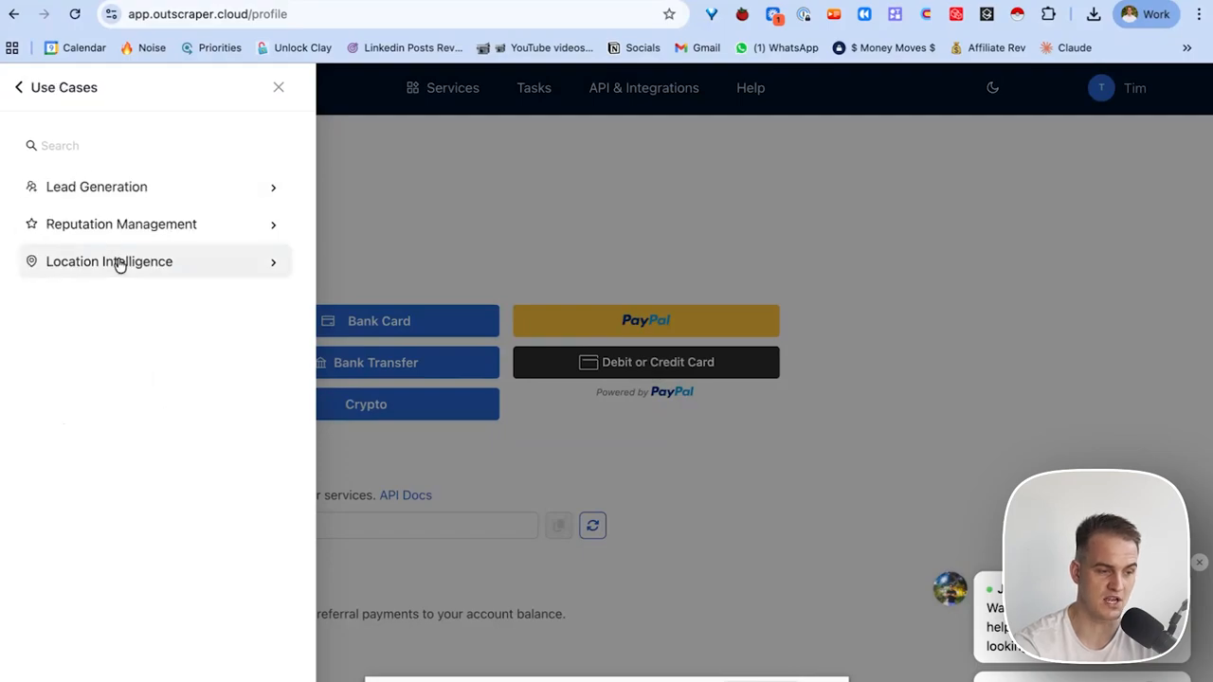
pyautogui.click(97, 197)
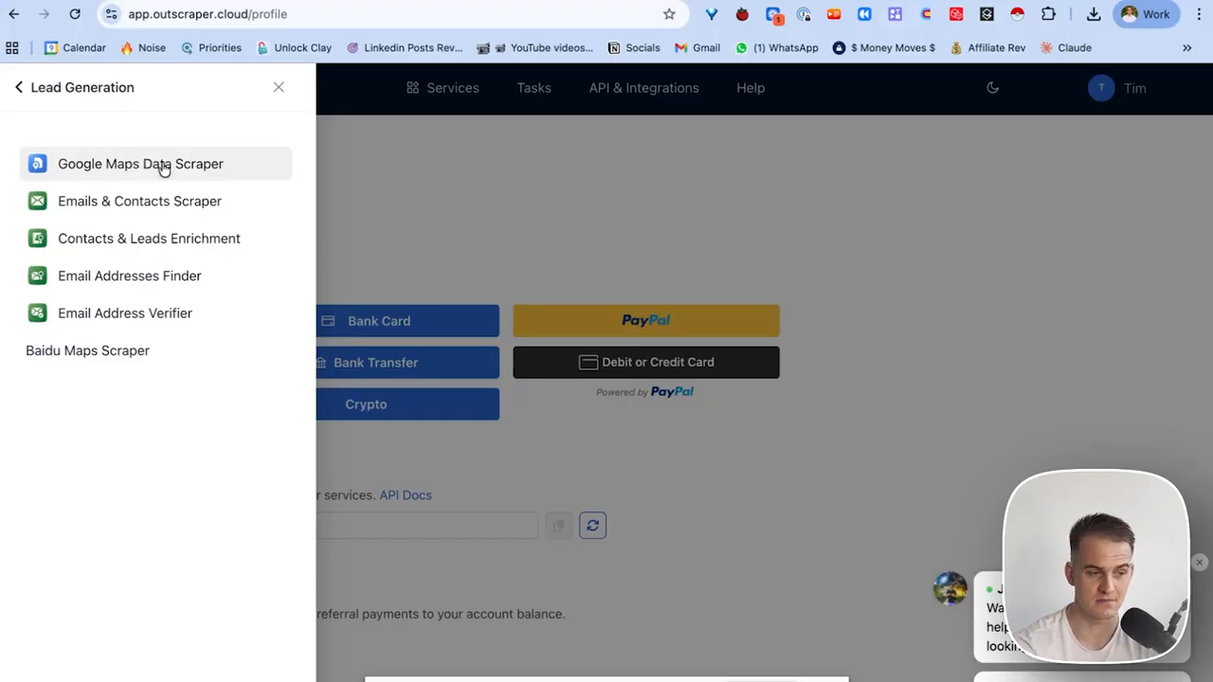
pyautogui.click(163, 166)
pyautogui.click(114, 274)
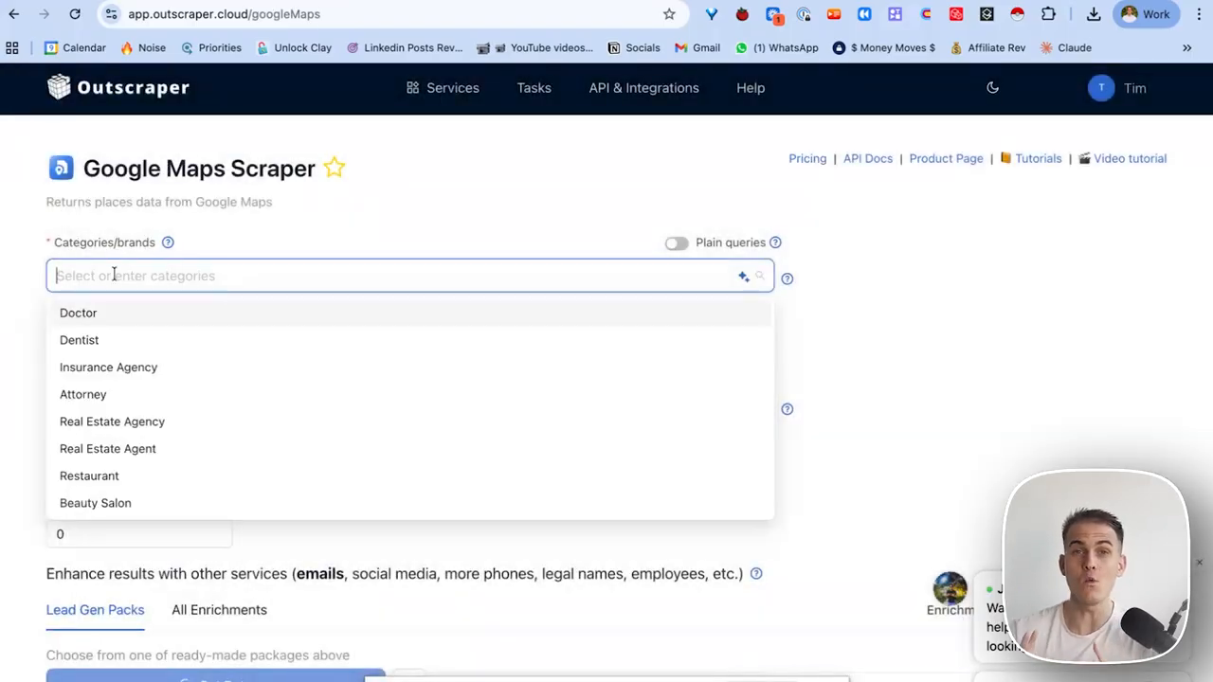
# Search 'dental' in Categories/brands and choose Dental Clinic as the scraper category.
pyautogui.click(114, 275)
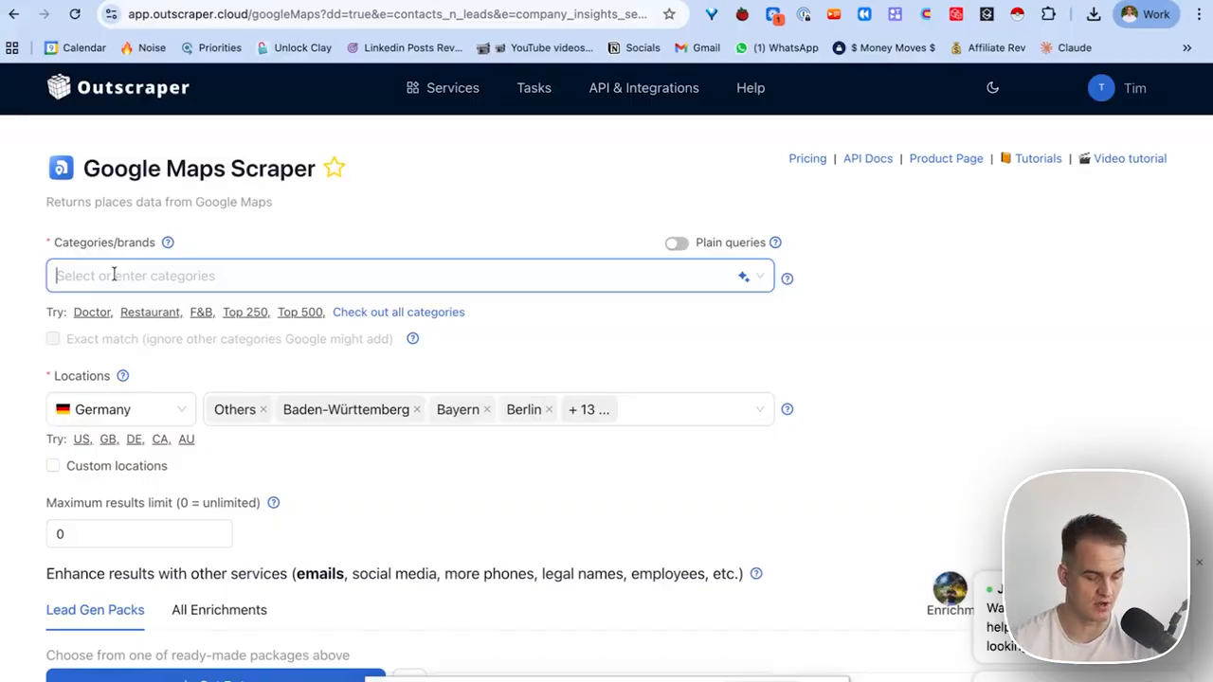
pyautogui.write('detnal')
pyautogui.press('BackSpace')
pyautogui.press('BackSpace')
pyautogui.press('BackSpace')
pyautogui.press('BackSpace')
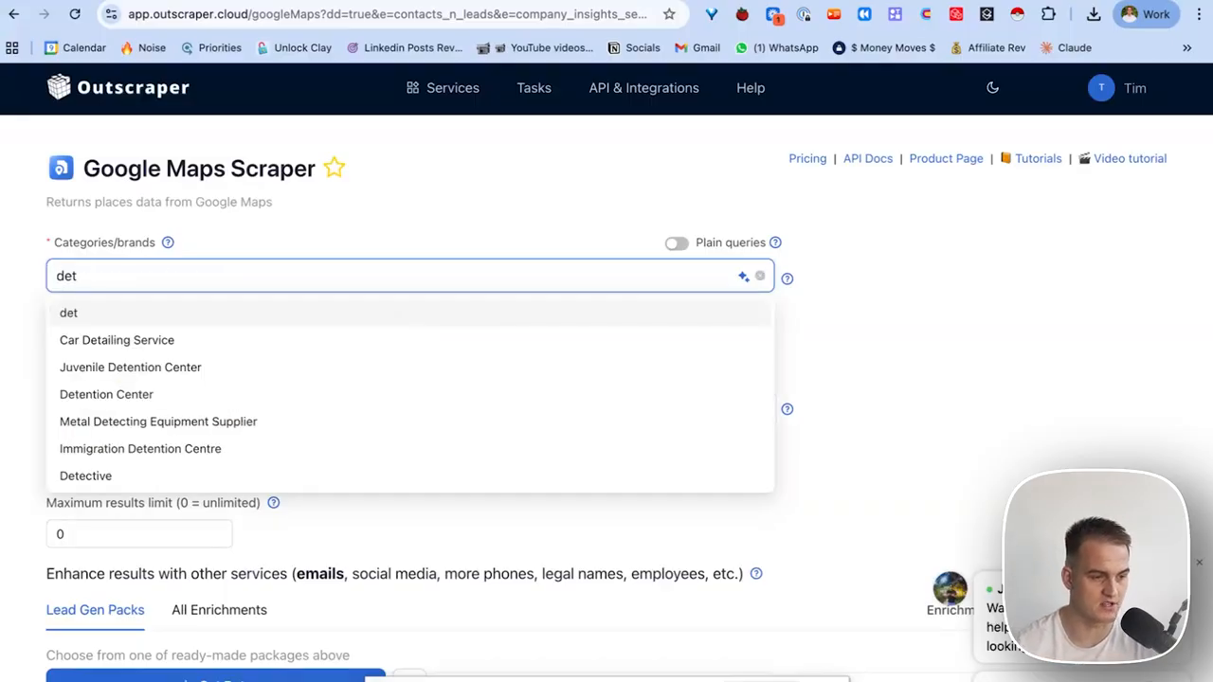
pyautogui.write('ntal')
pyautogui.press('Return')
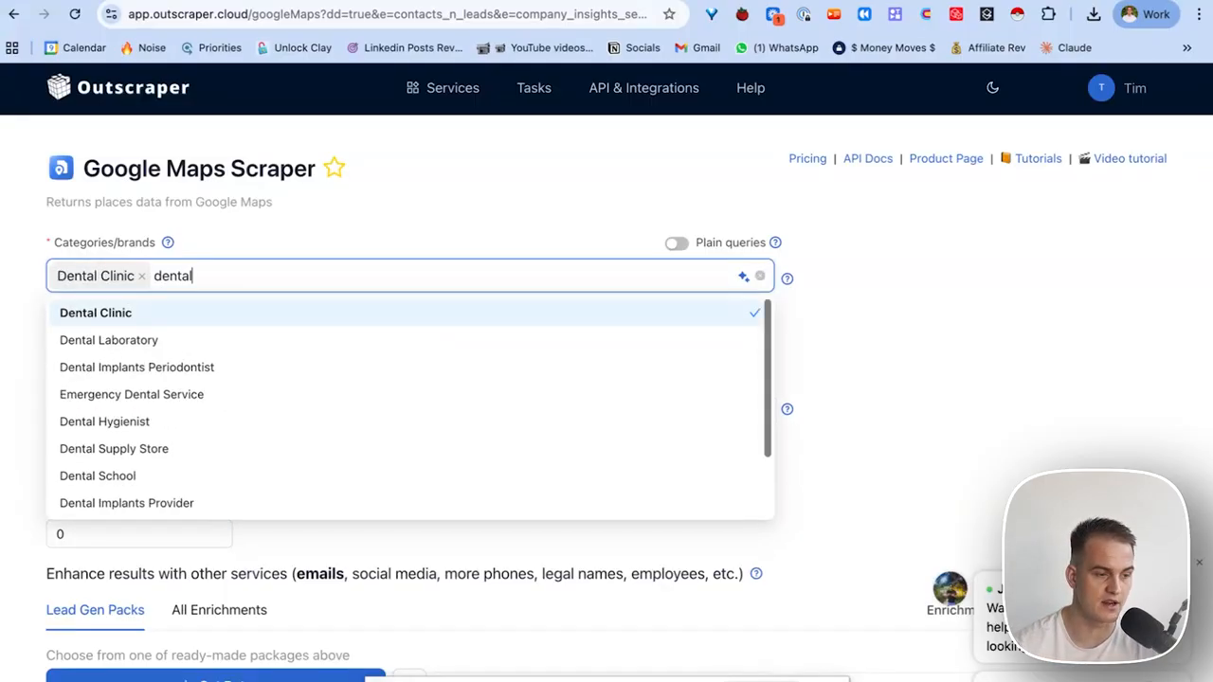
pyautogui.click(190, 280)
pyautogui.scroll(1, 301, 226)
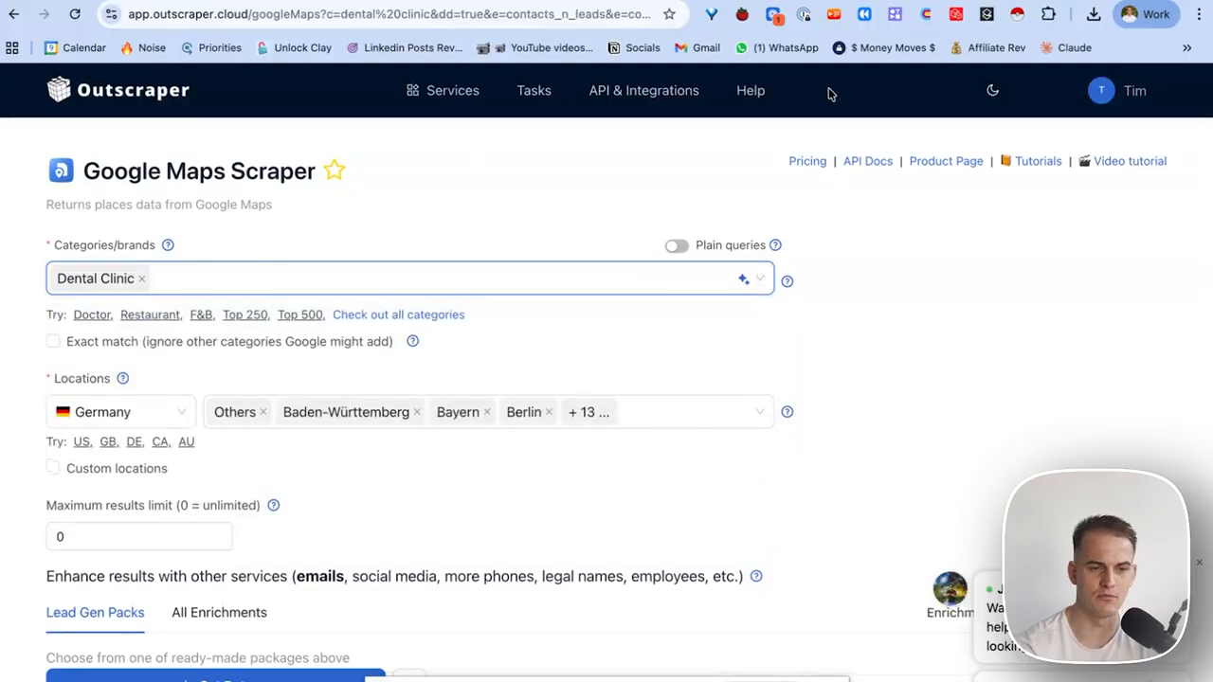
pyautogui.hotkey('ctrl', 'Tab')
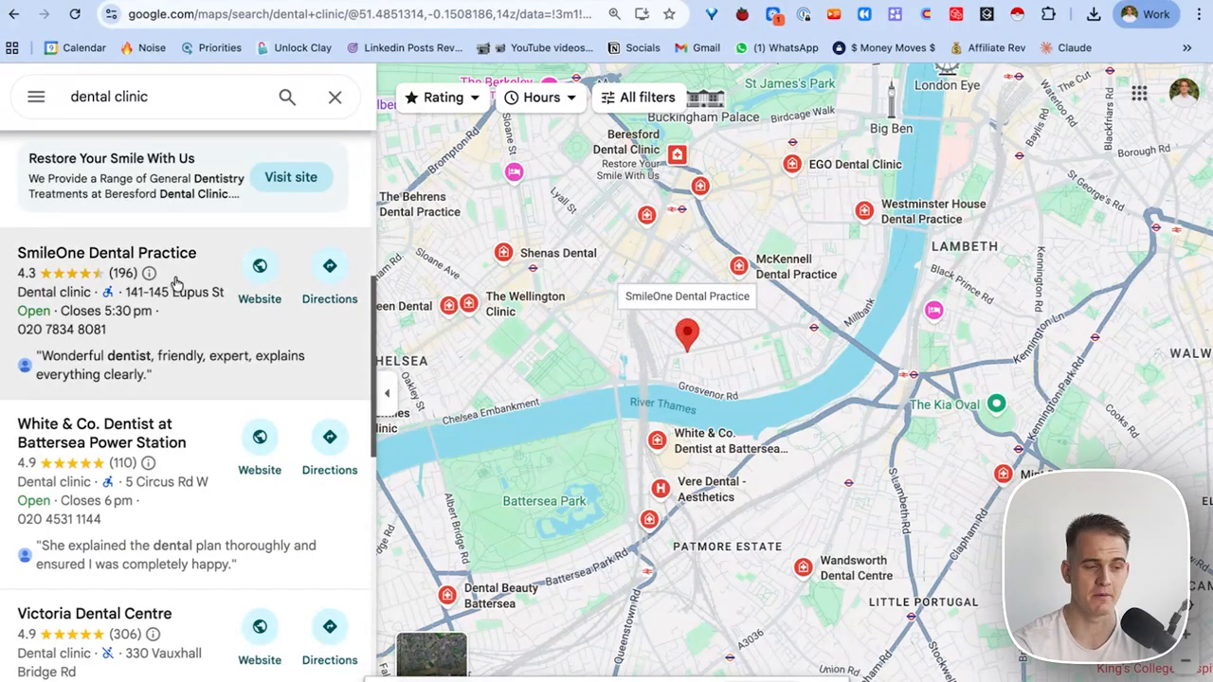
# Verify SmileOne Dental Practice and White & Co. Dentist are both labelled 'Dental clinic' on Google Maps.
pyautogui.click(186, 284)
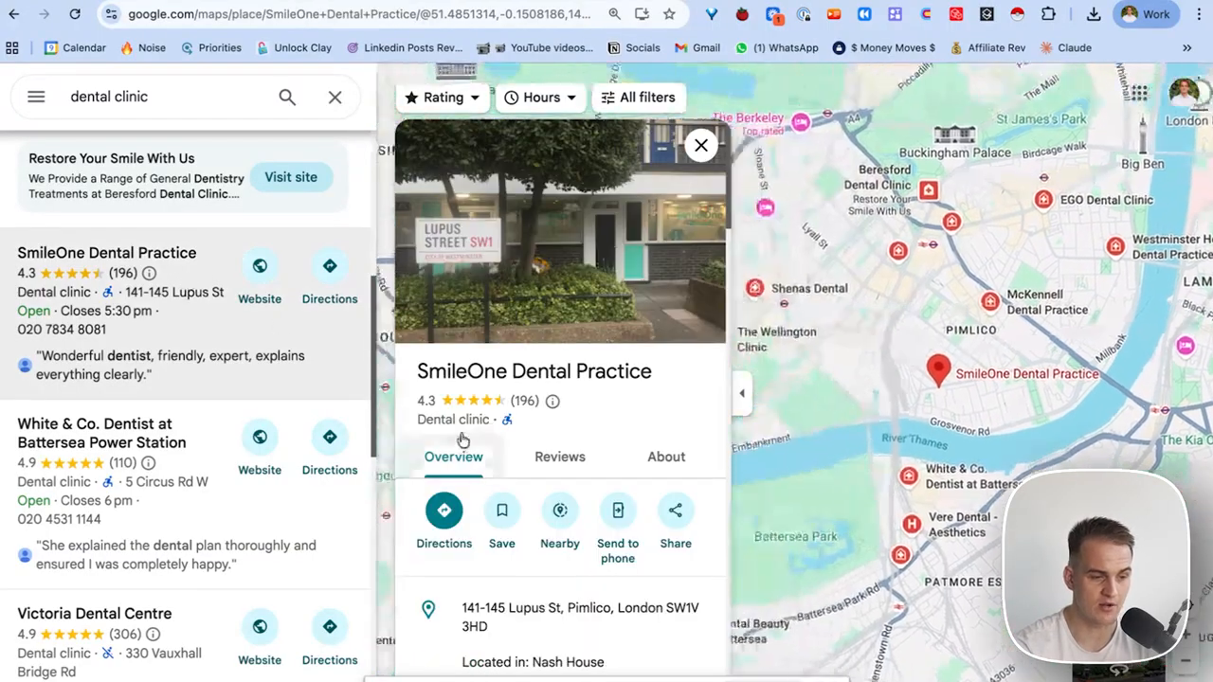
pyautogui.moveTo(406, 419); pyautogui.dragTo(492, 429)
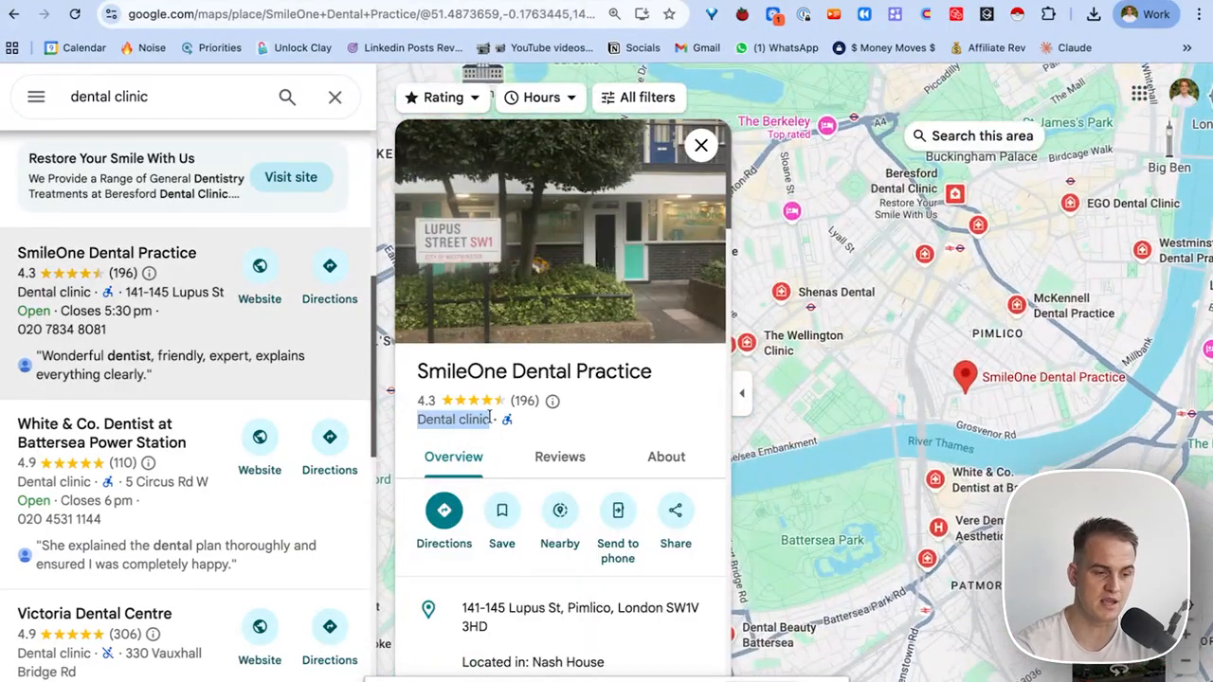
pyautogui.click(204, 90)
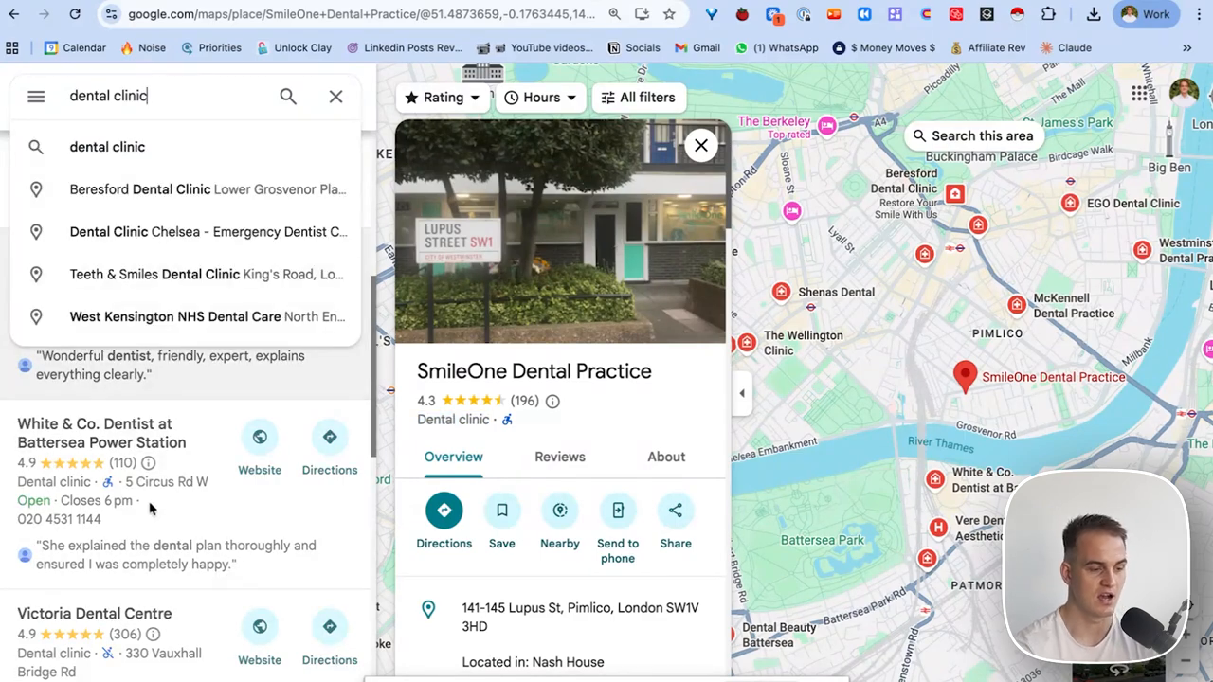
pyautogui.click(201, 484)
pyautogui.click(199, 441)
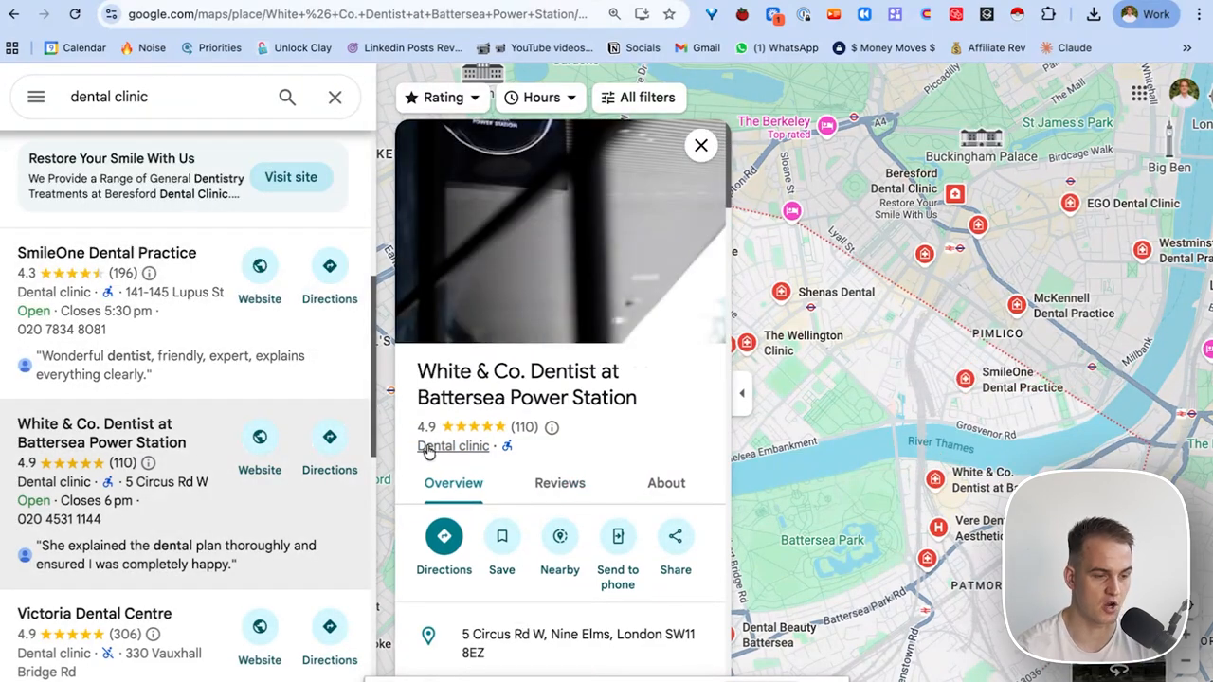
pyautogui.moveTo(412, 452); pyautogui.dragTo(487, 454)
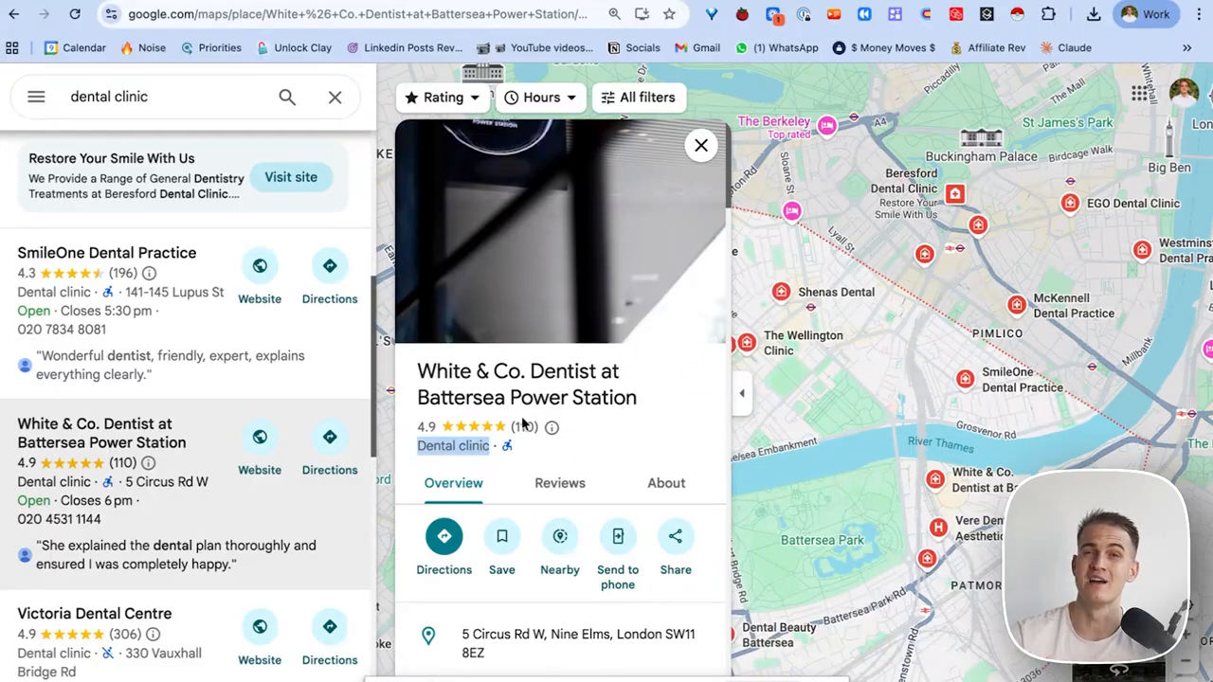
pyautogui.hotkey('ctrl', 'Tab')
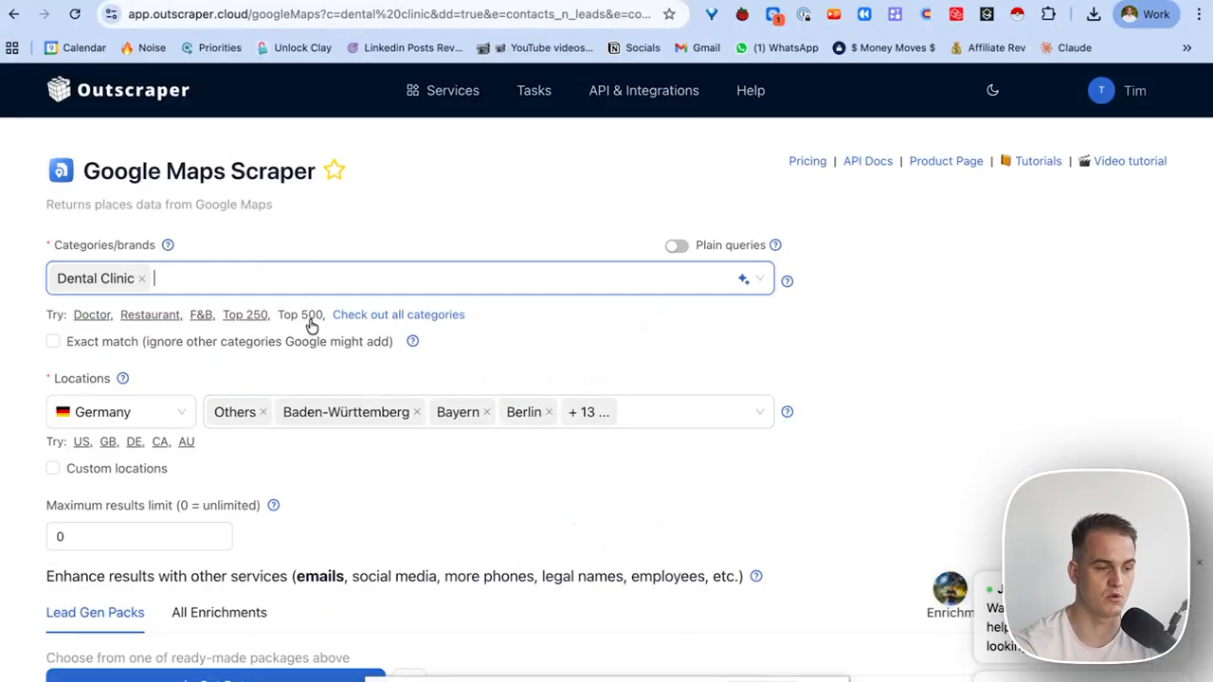
# Set the country to United Kingdom and enter London as a custom location.
pyautogui.click(143, 408)
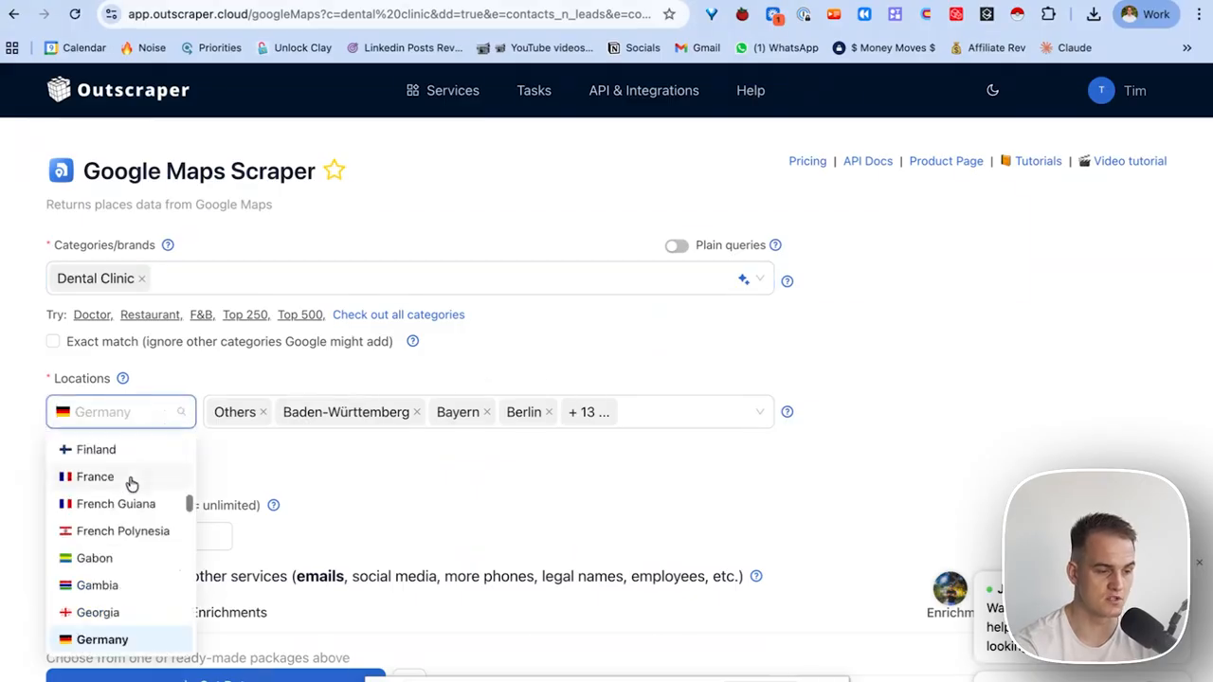
pyautogui.write('united')
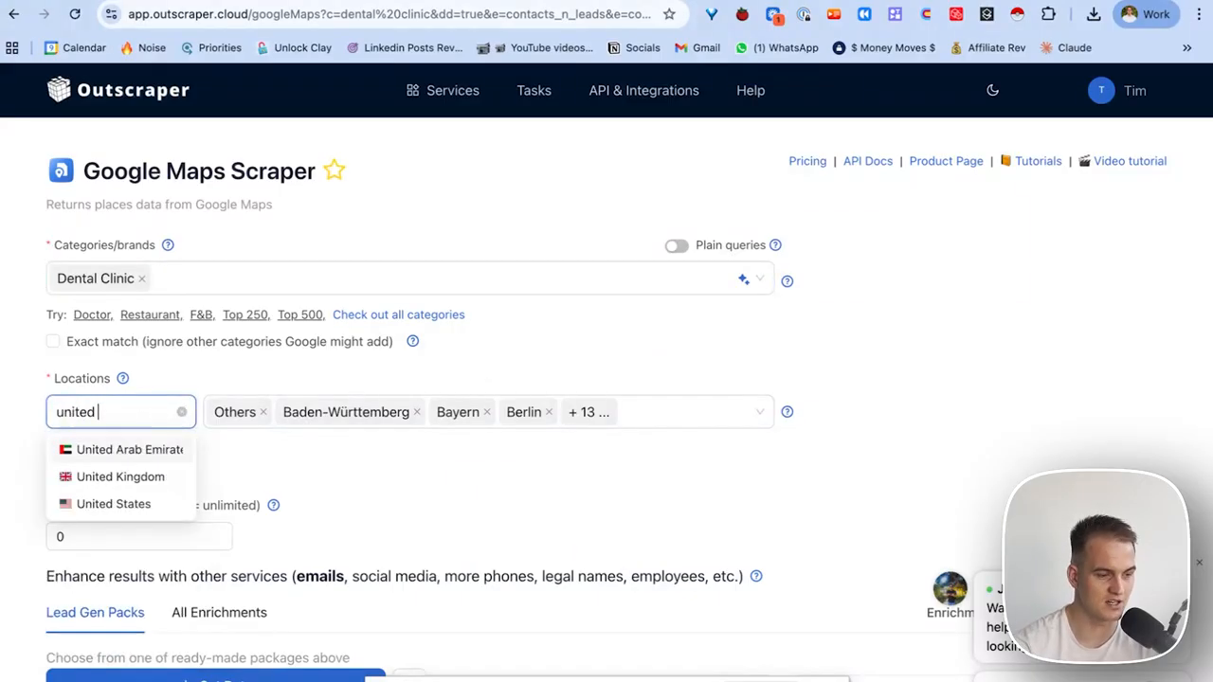
pyautogui.click(175, 477)
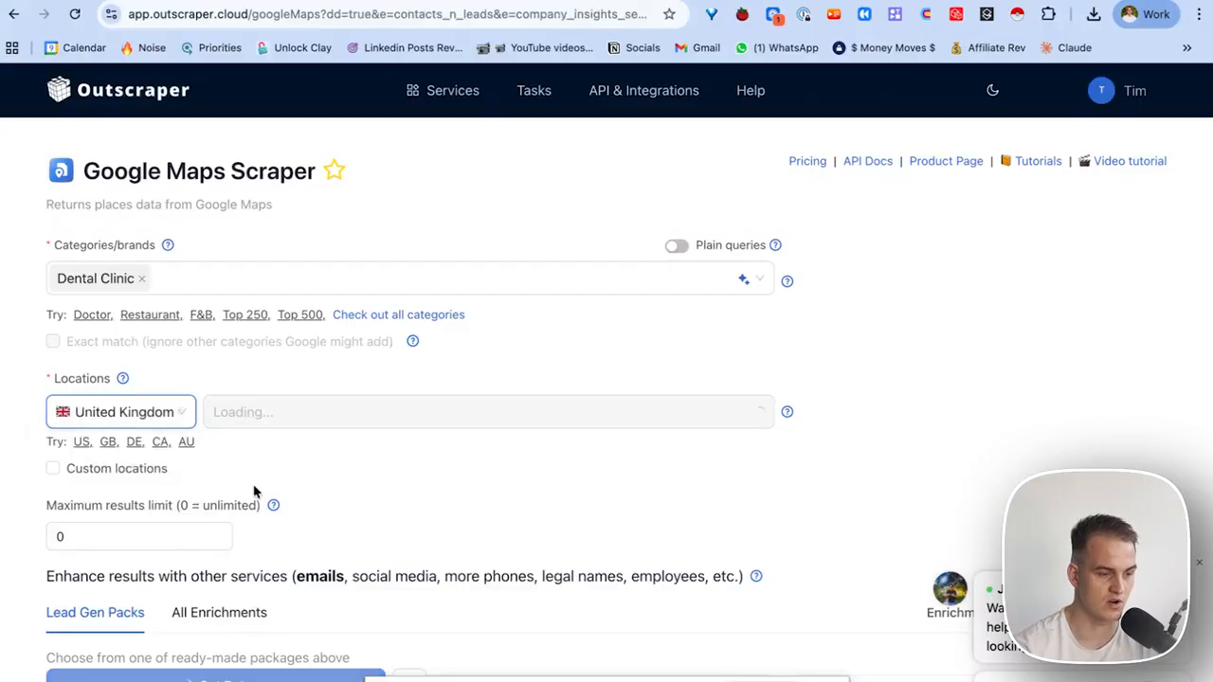
pyautogui.click(232, 412)
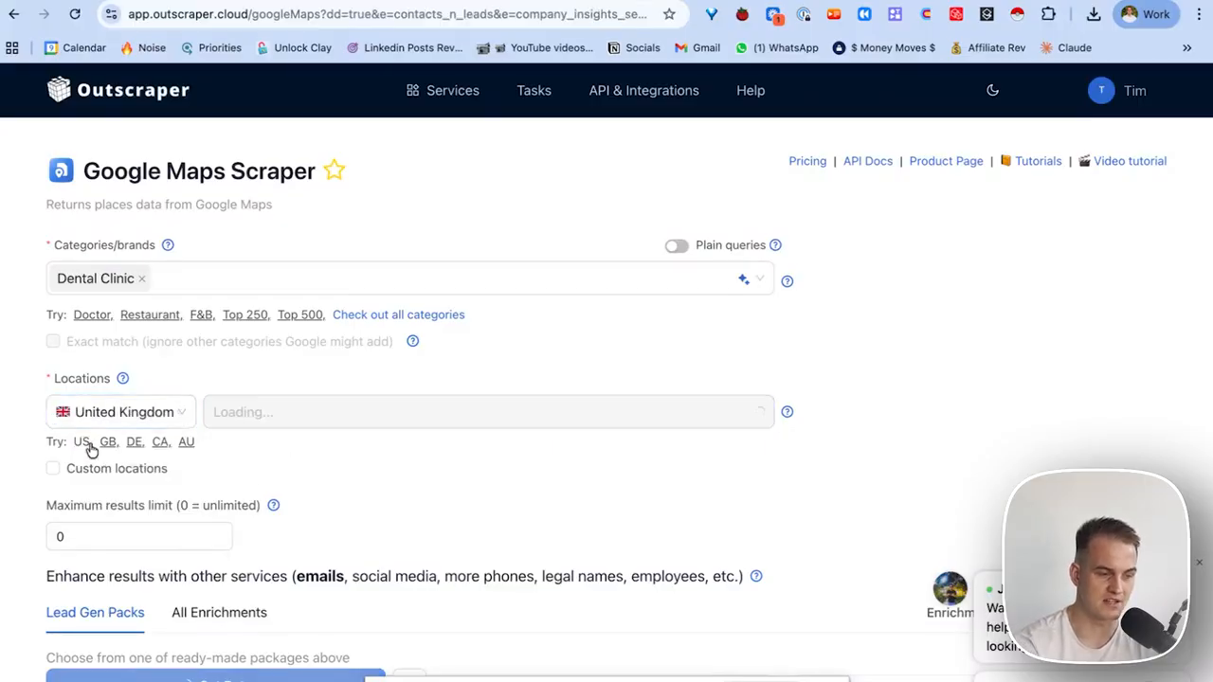
pyautogui.click(114, 468)
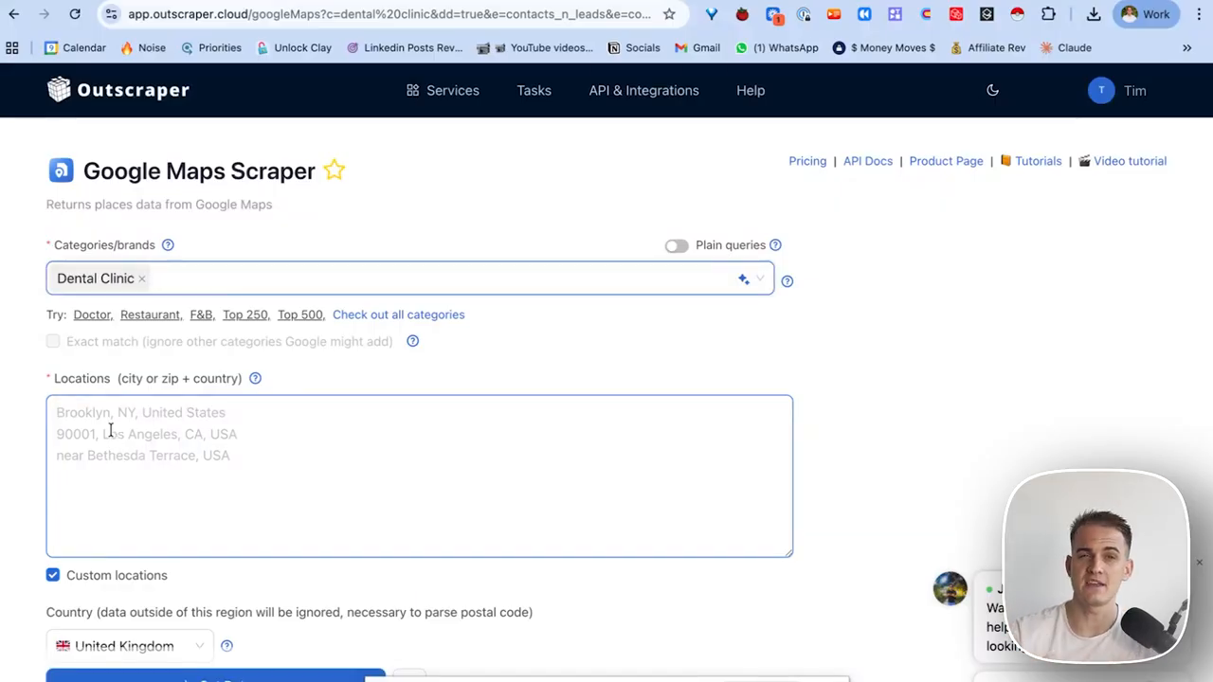
pyautogui.click(114, 431)
pyautogui.write('London')
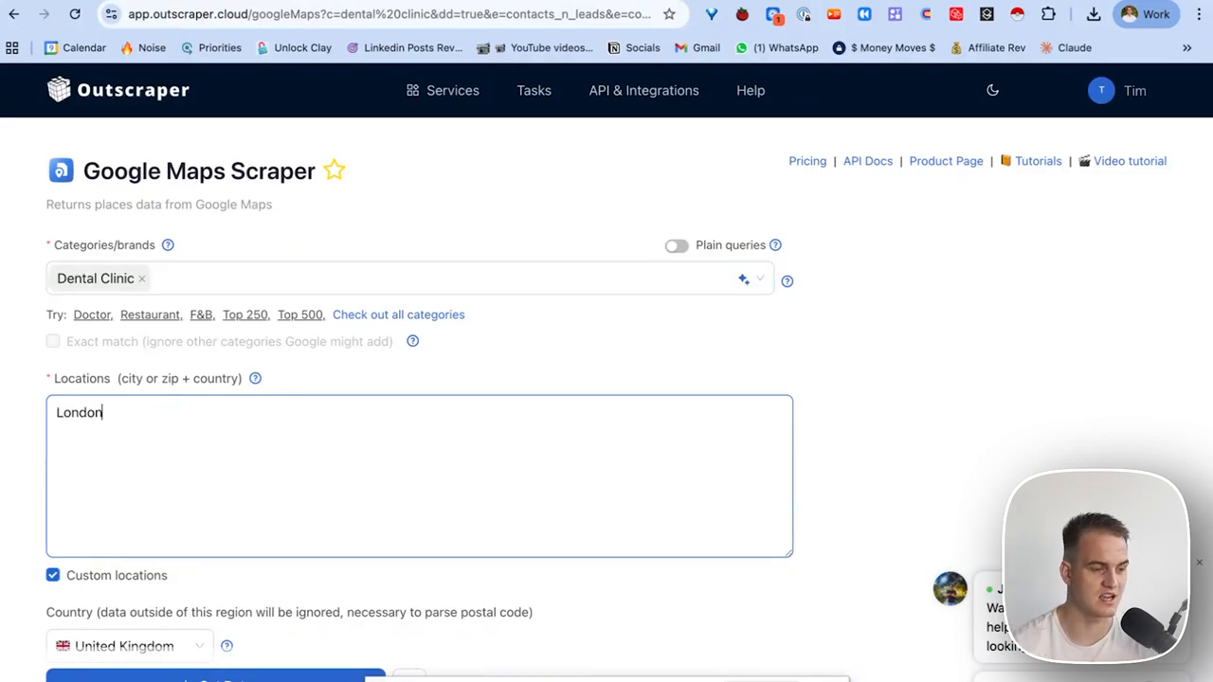
# Set the Maximum results limit to 100.
pyautogui.click(465, 347)
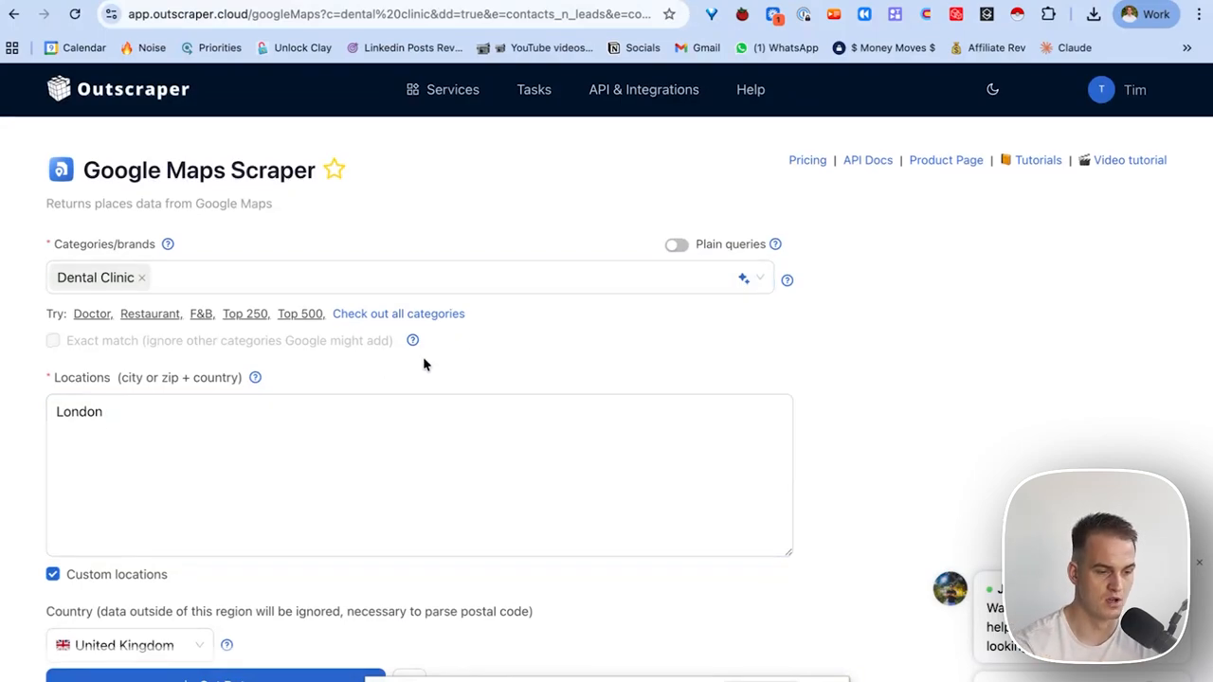
pyautogui.scroll(-4, 423, 360)
pyautogui.scroll(-2, 297, 495)
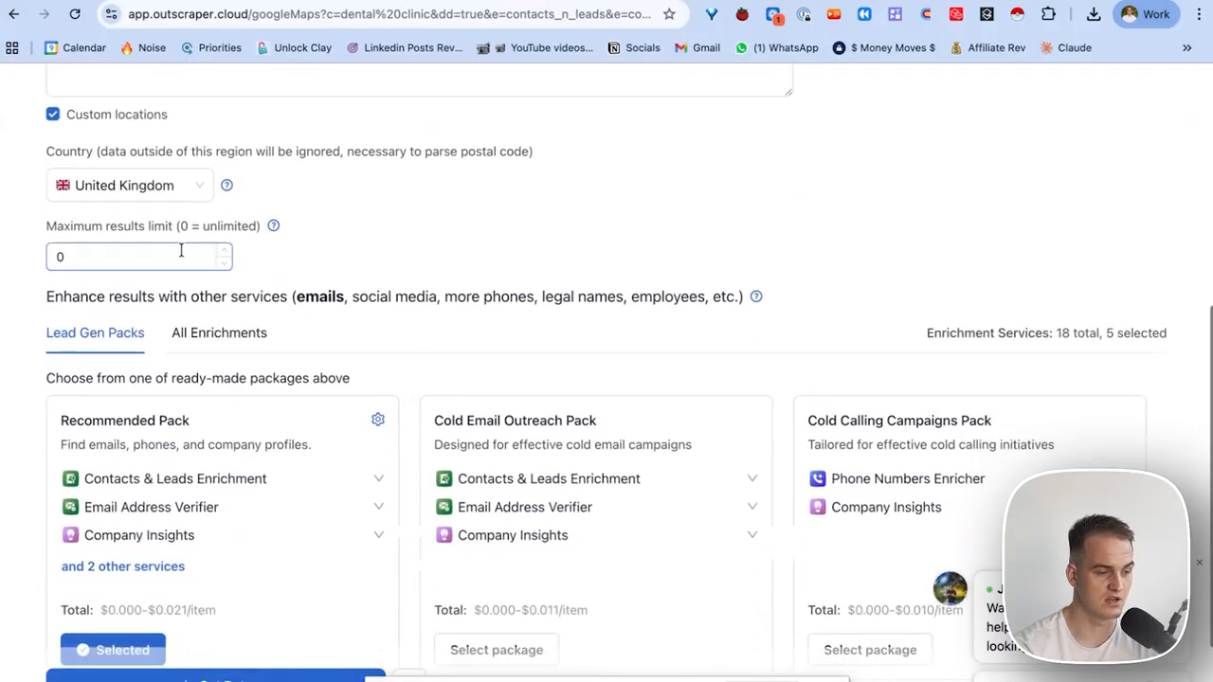
pyautogui.moveTo(108, 257); pyautogui.dragTo(48, 258)
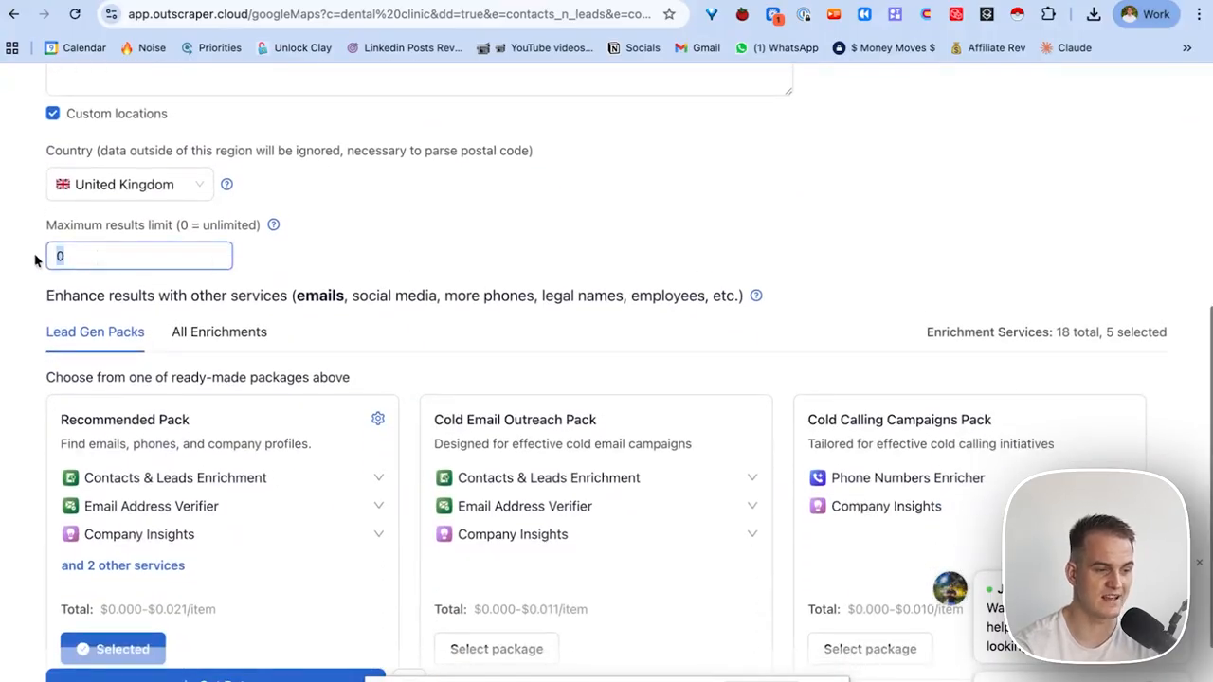
pyautogui.write('1')
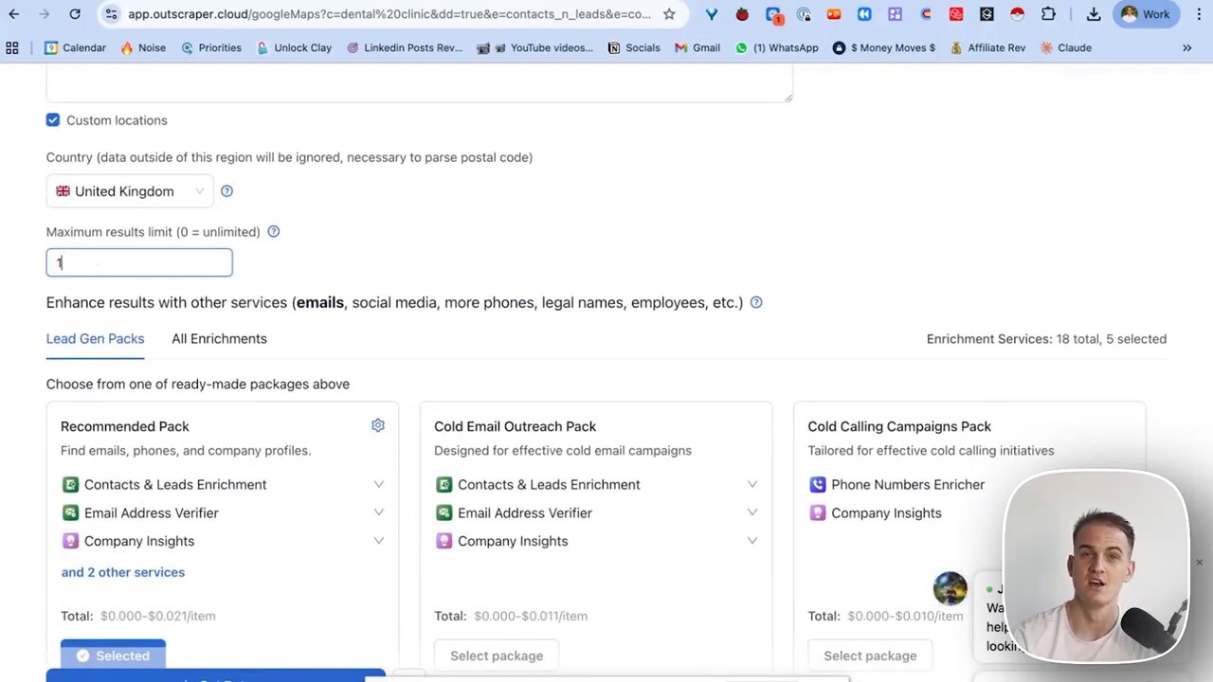
pyautogui.write('00')
pyautogui.scroll(-2, 191, 337)
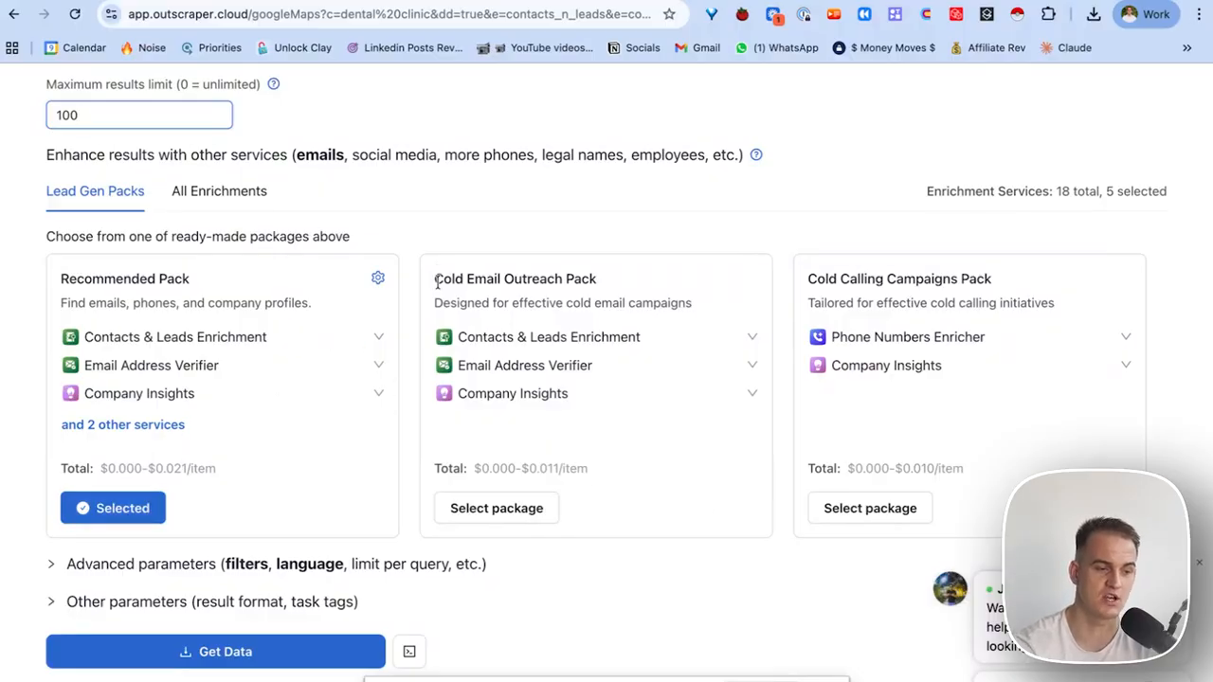
# Review the Cold Email Outreach and Cold Calling Campaigns packs, then expand Advanced parameters.
pyautogui.moveTo(433, 279); pyautogui.dragTo(574, 279)
pyautogui.moveTo(807, 279); pyautogui.dragTo(996, 304)
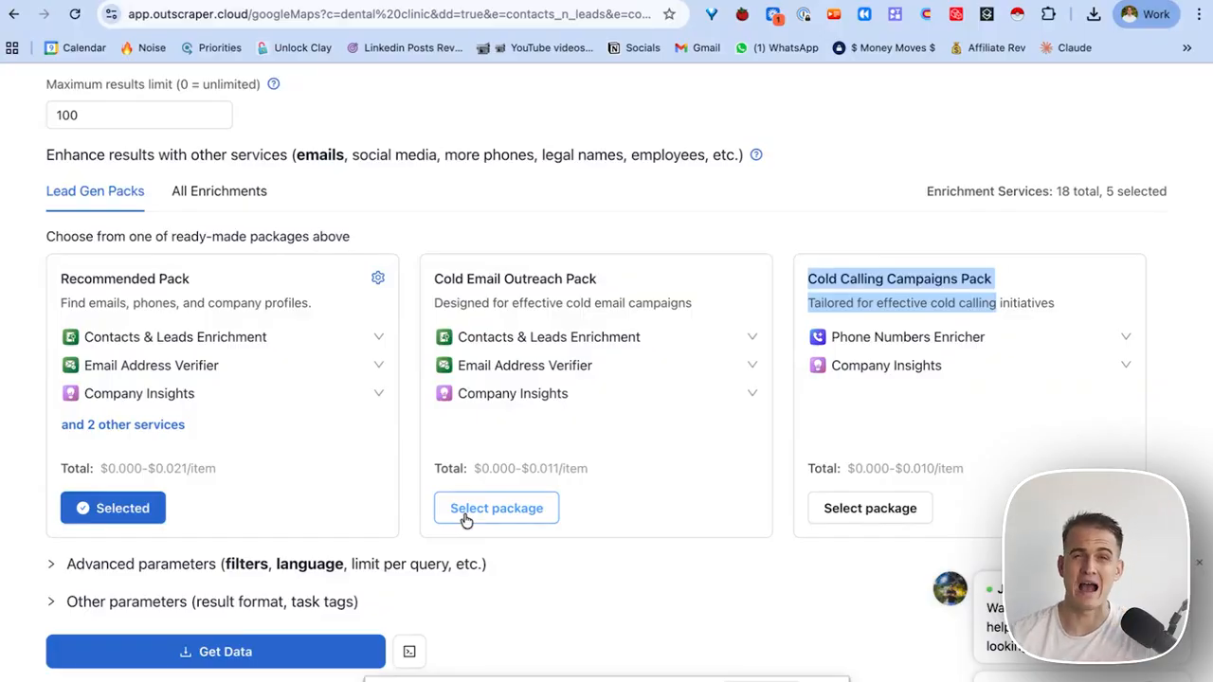
pyautogui.click(85, 564)
pyautogui.scroll(4, 423, 325)
pyautogui.scroll(10, 424, 325)
pyautogui.scroll(-15, 373, 366)
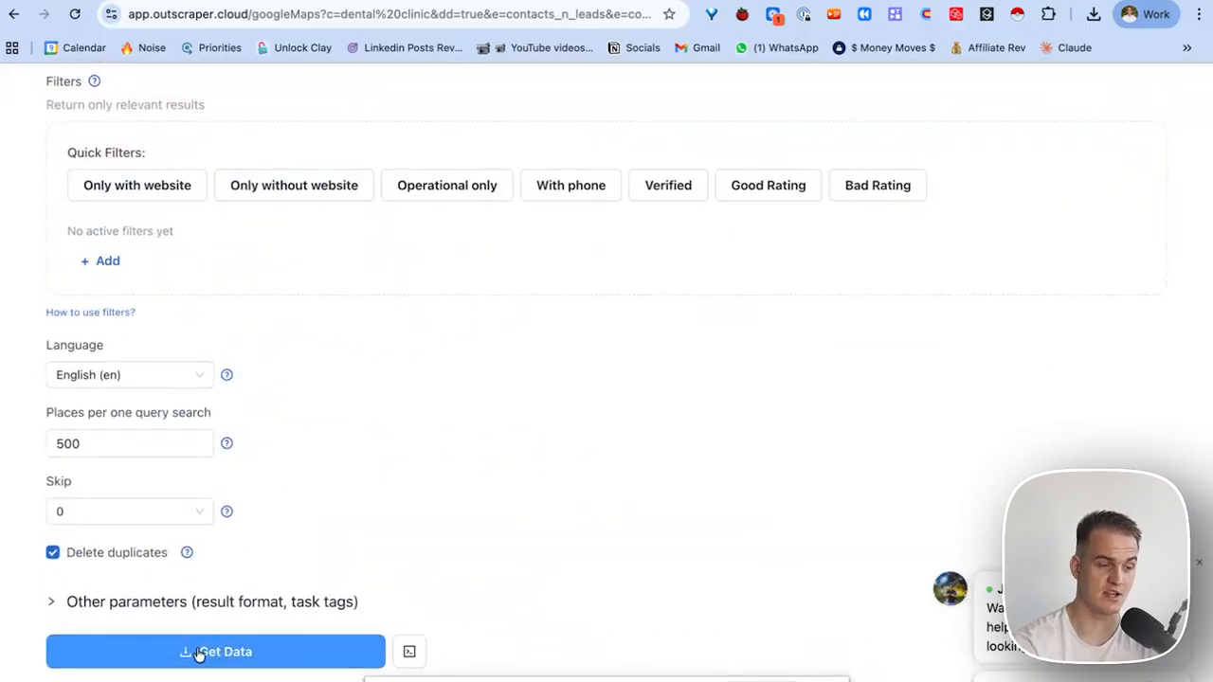
# Check the London dental clinic task's cost and completion estimates, then view the Tasks list.
pyautogui.click(224, 652)
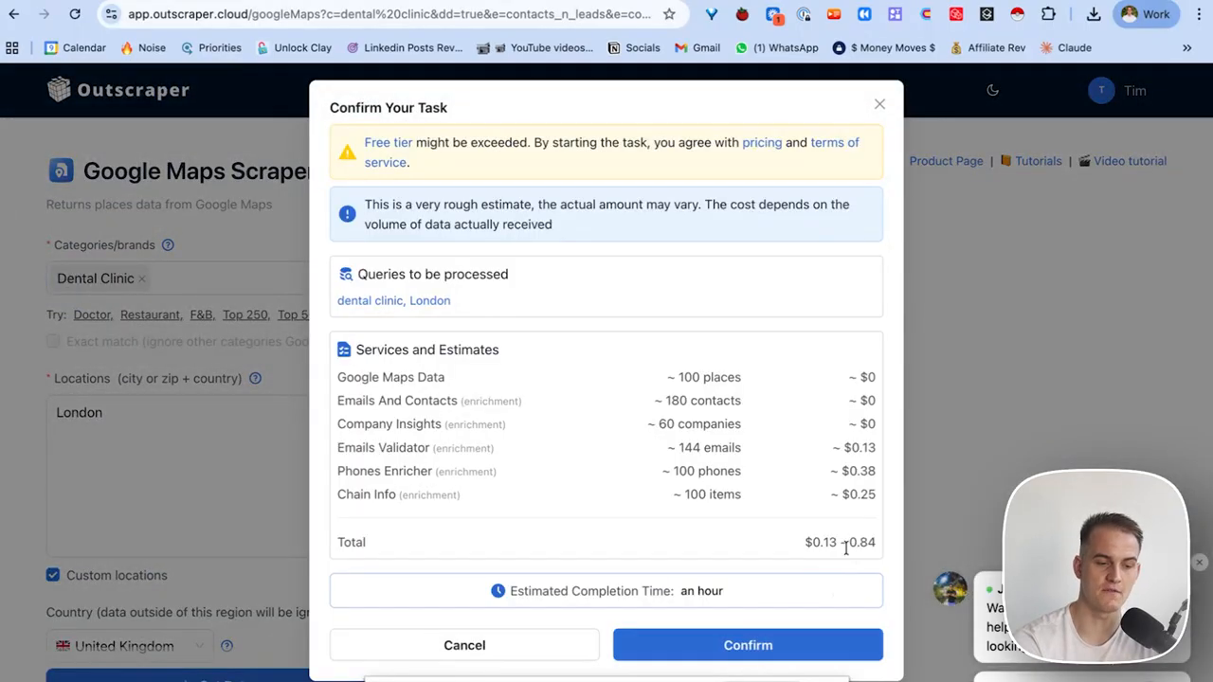
pyautogui.moveTo(804, 548); pyautogui.dragTo(885, 549)
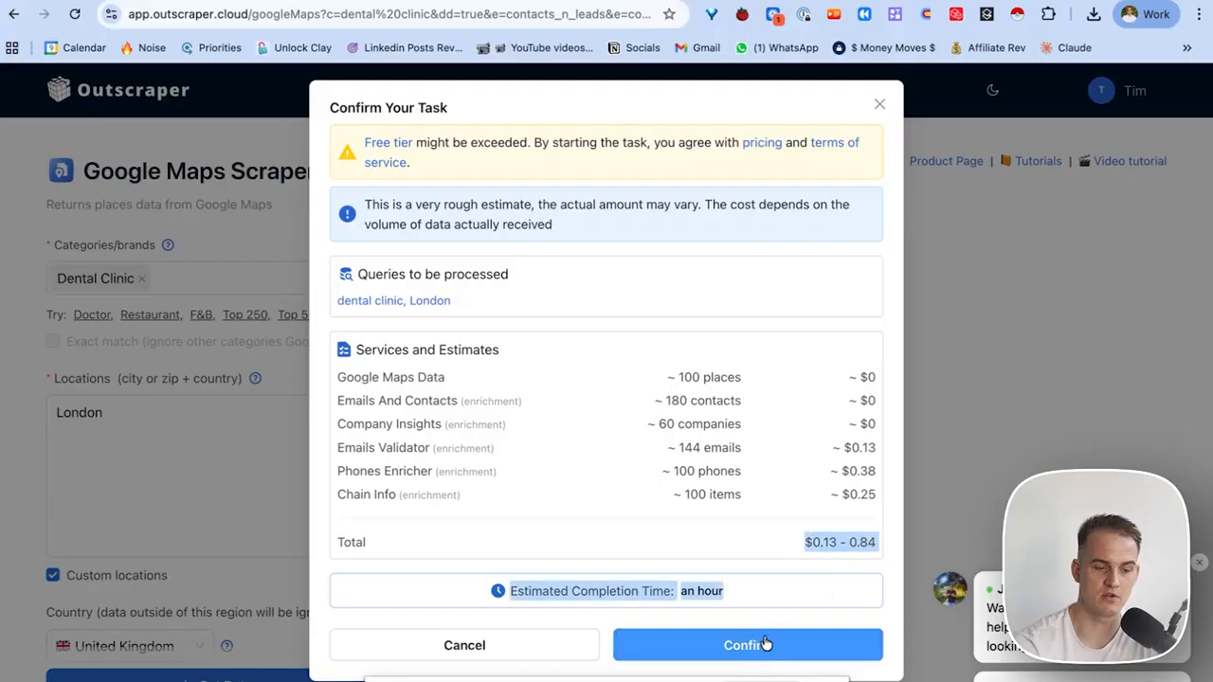
pyautogui.click(597, 645)
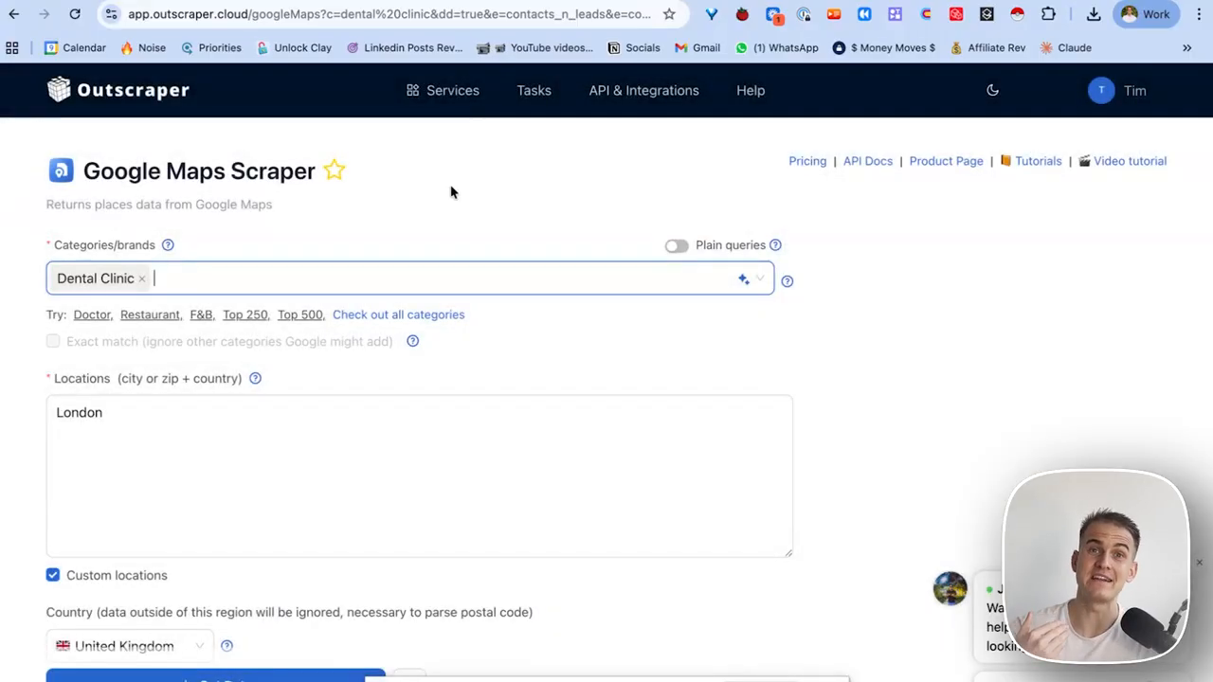
pyautogui.click(534, 97)
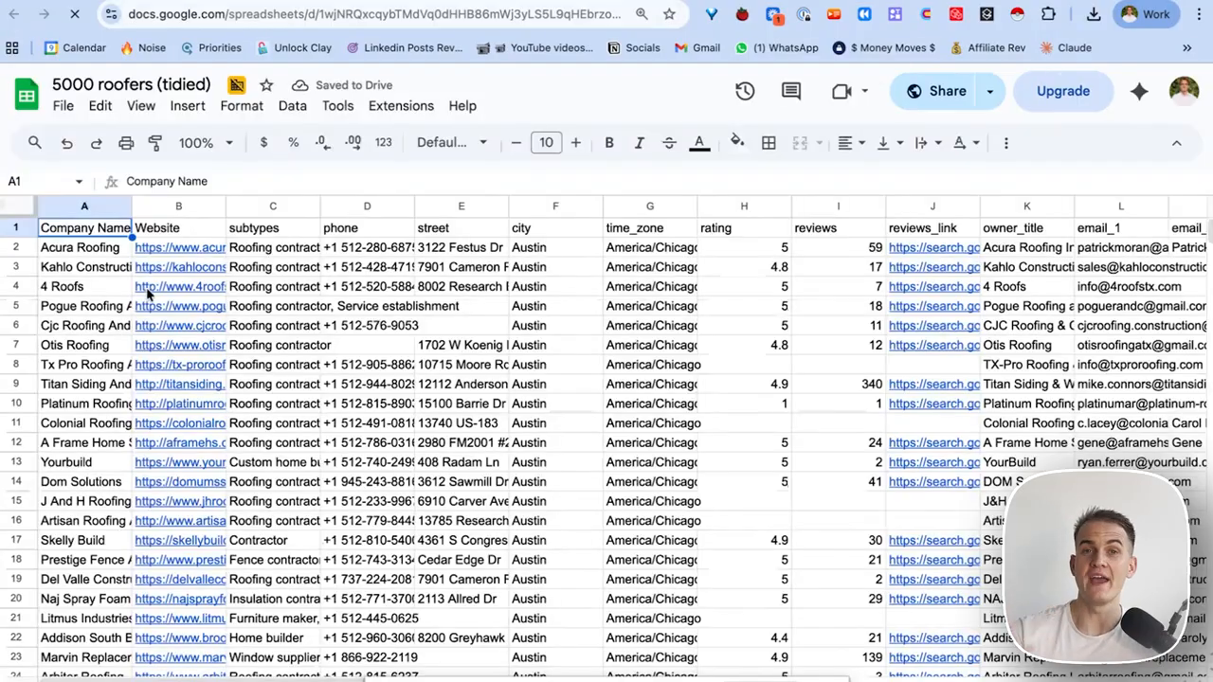
# Select cells A3 to A5 and nearby columns in the 5000 roofers (tidied) sheet.
pyautogui.moveTo(83, 272); pyautogui.dragTo(80, 308)
pyautogui.hscroll(1, 160, 316)
pyautogui.hscroll(3, 159, 318)
pyautogui.moveTo(128, 270); pyautogui.dragTo(147, 422)
# Inspect the email_1 to phone_3 columns, selecting phone and email ranges from cell D6 onward.
pyautogui.click(204, 327)
pyautogui.hscroll(2, 237, 332)
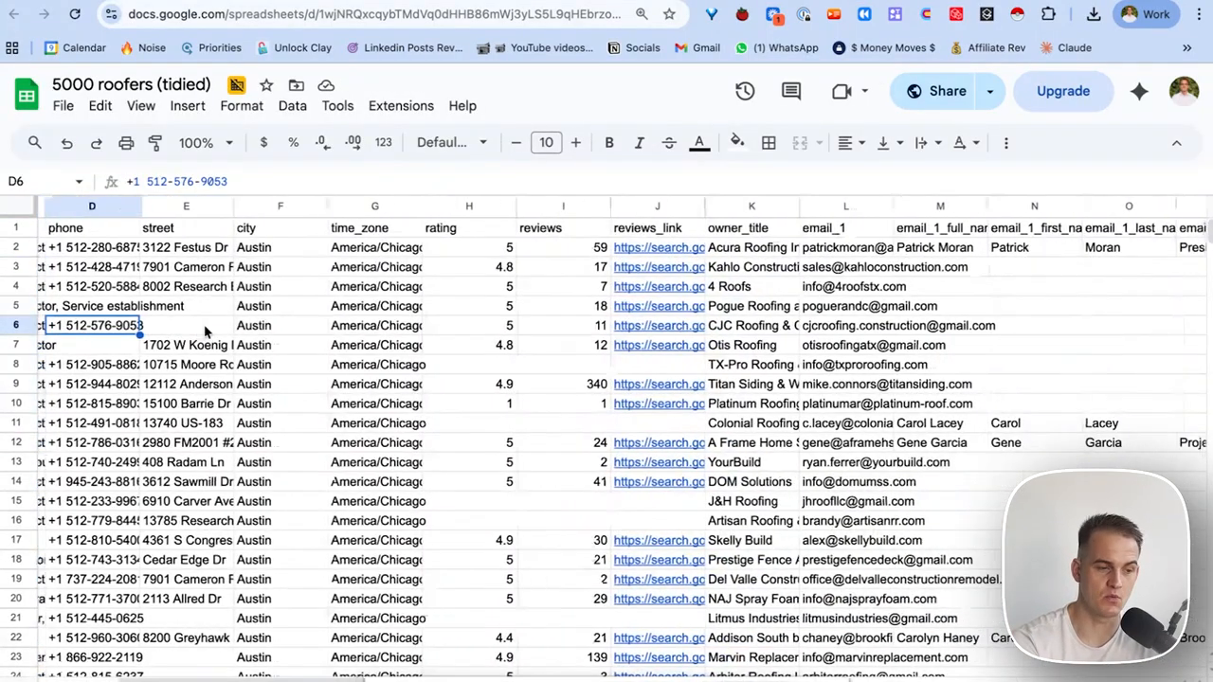
pyautogui.hscroll(3, 278, 333)
pyautogui.hscroll(5, 493, 325)
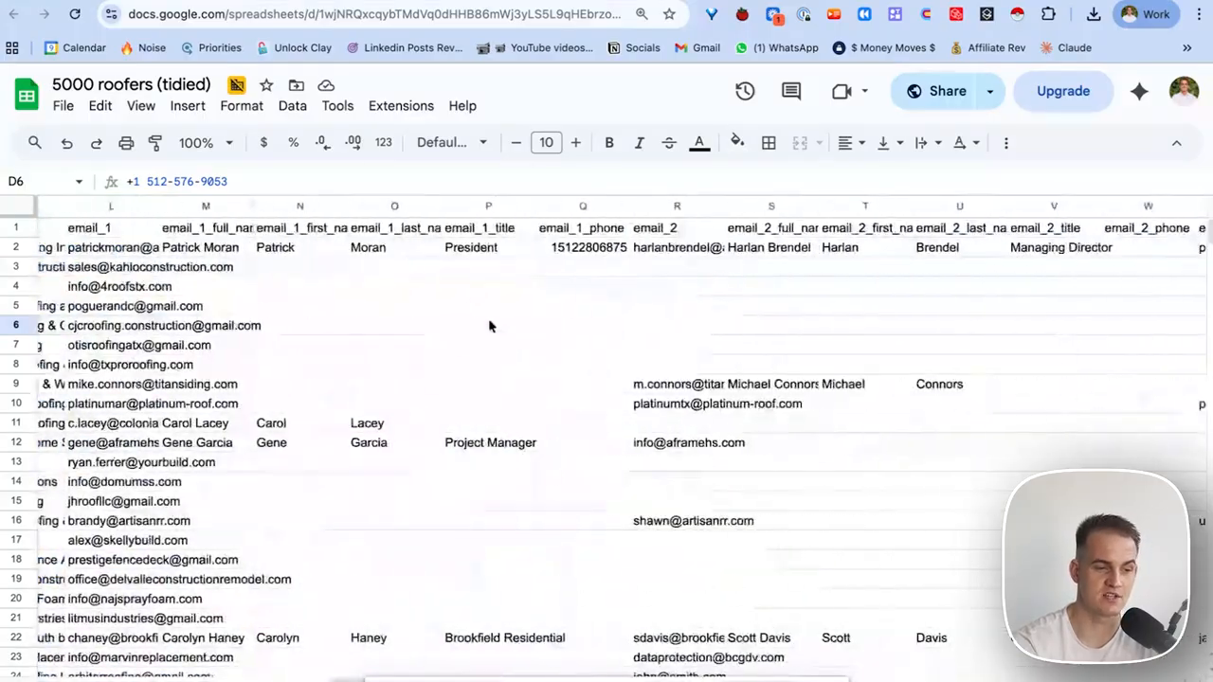
pyautogui.moveTo(322, 248); pyautogui.dragTo(284, 388)
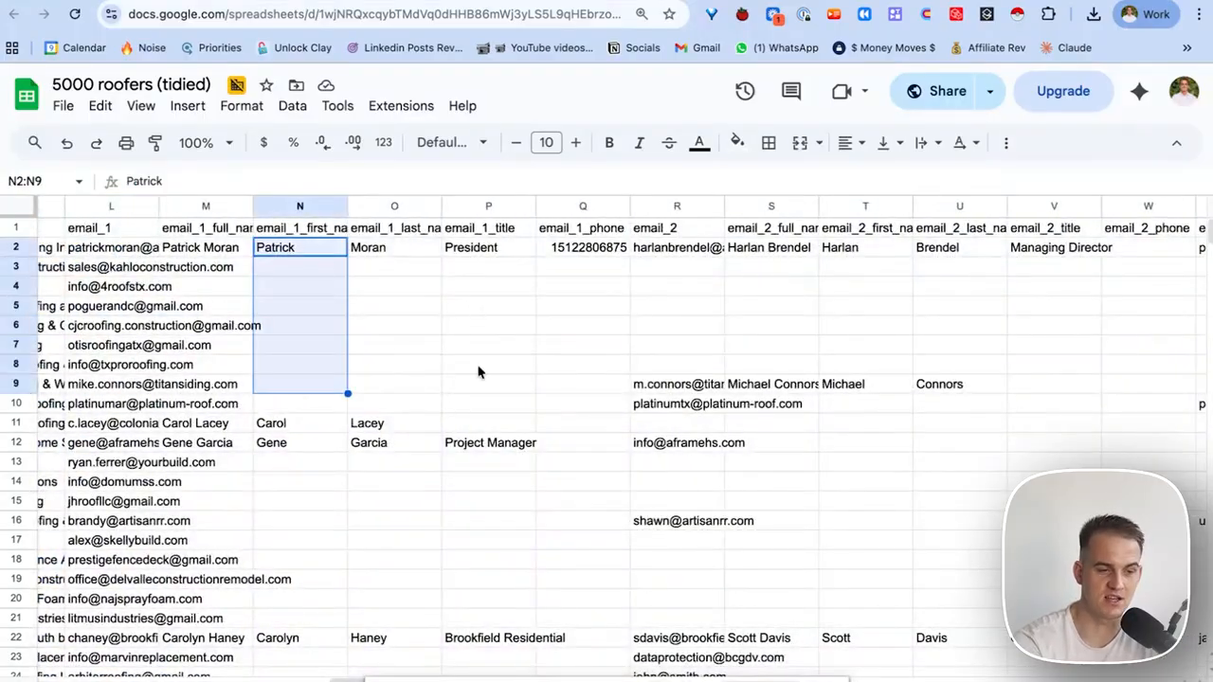
pyautogui.hscroll(3, 481, 332)
pyautogui.moveTo(482, 266); pyautogui.dragTo(491, 410)
pyautogui.hscroll(10, 490, 408)
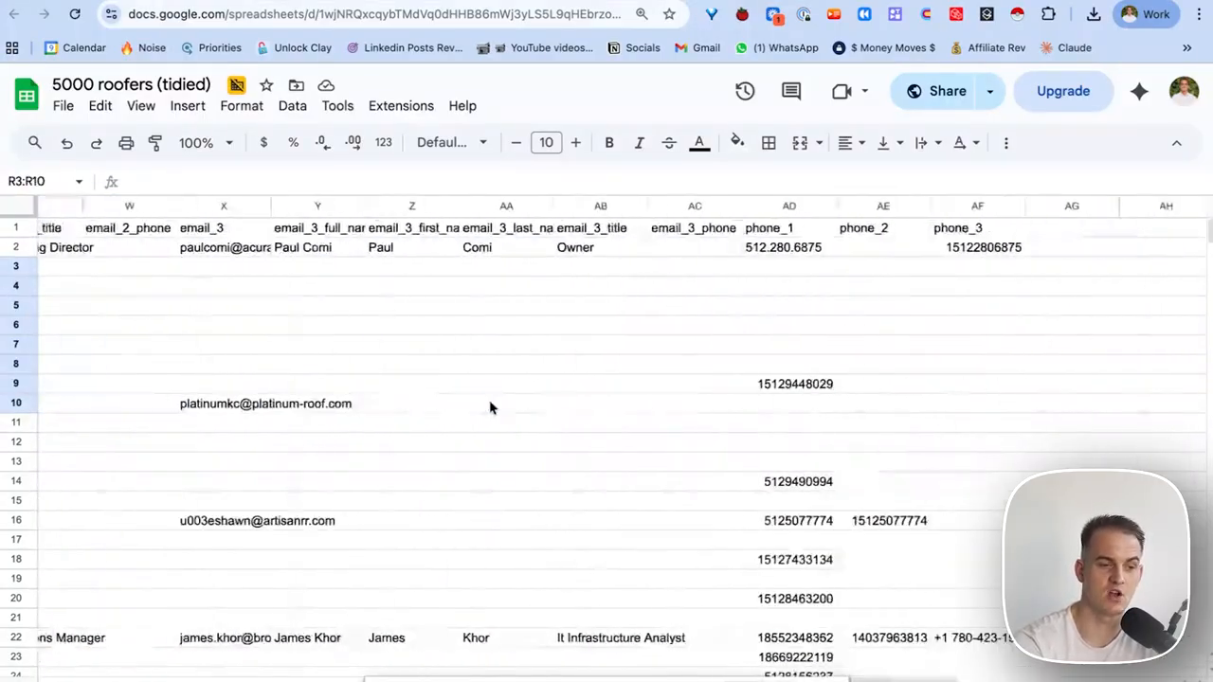
pyautogui.hscroll(-15, 482, 398)
pyautogui.hscroll(-5, 481, 396)
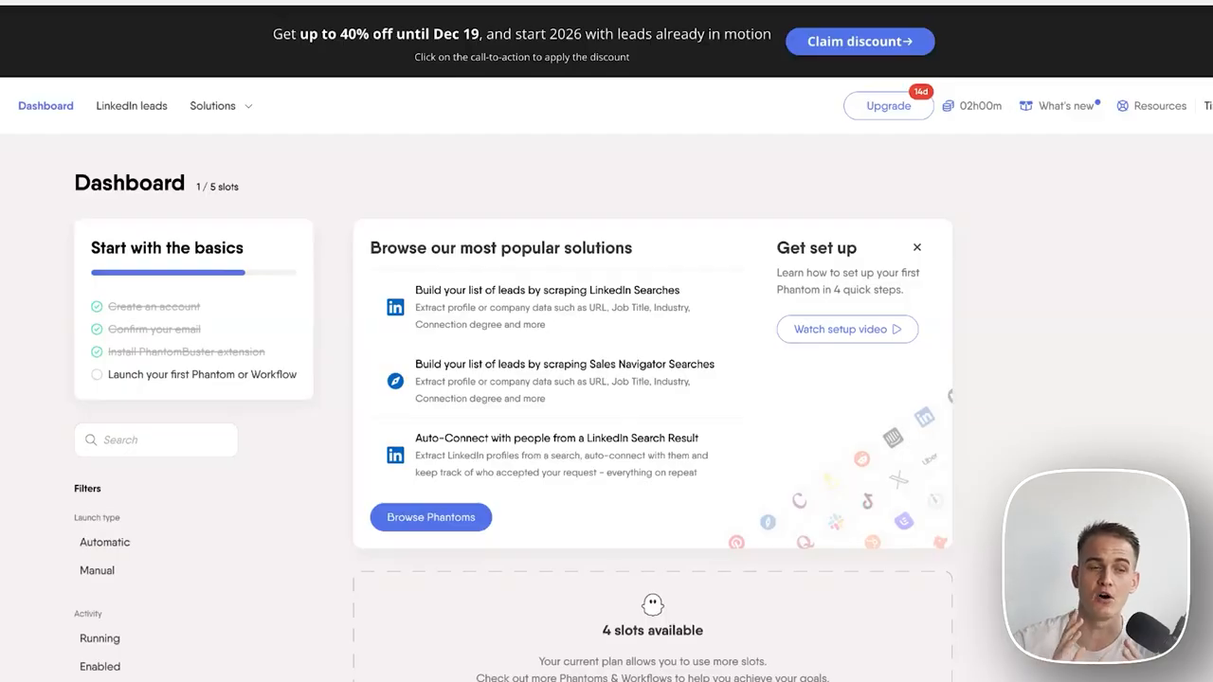
# Open PhantomBuster's All Solutions catalogue and browse the Most popular use cases cards.
pyautogui.click(245, 103)
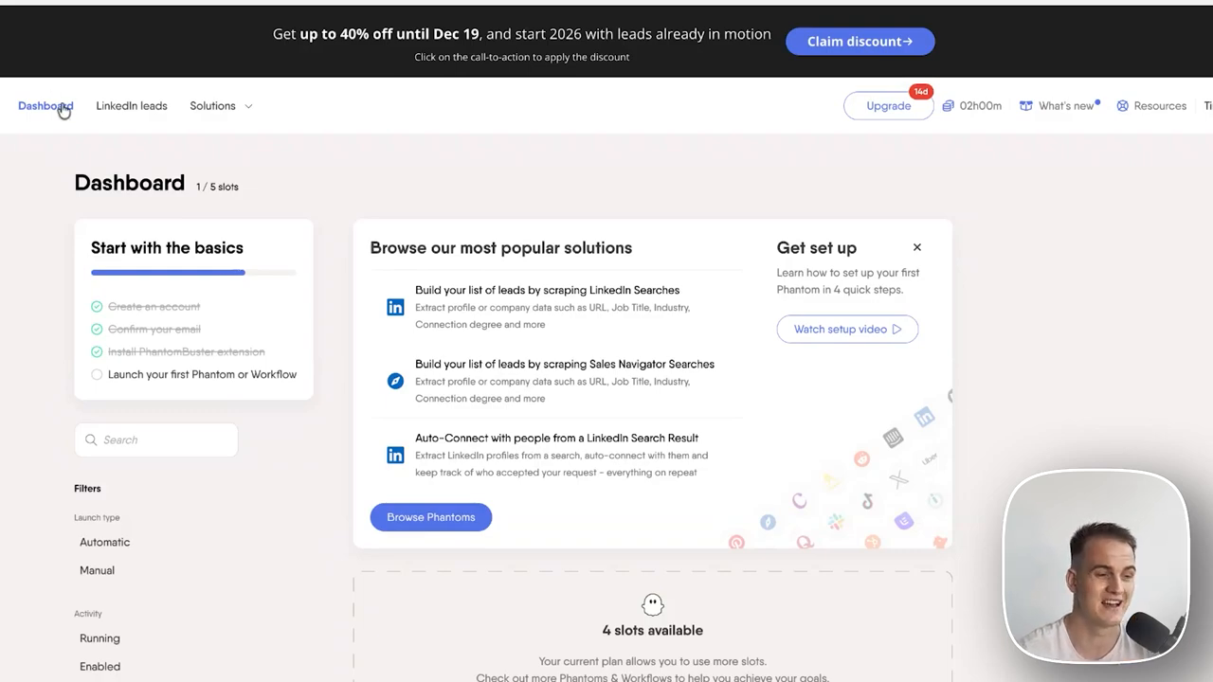
pyautogui.moveTo(235, 113)
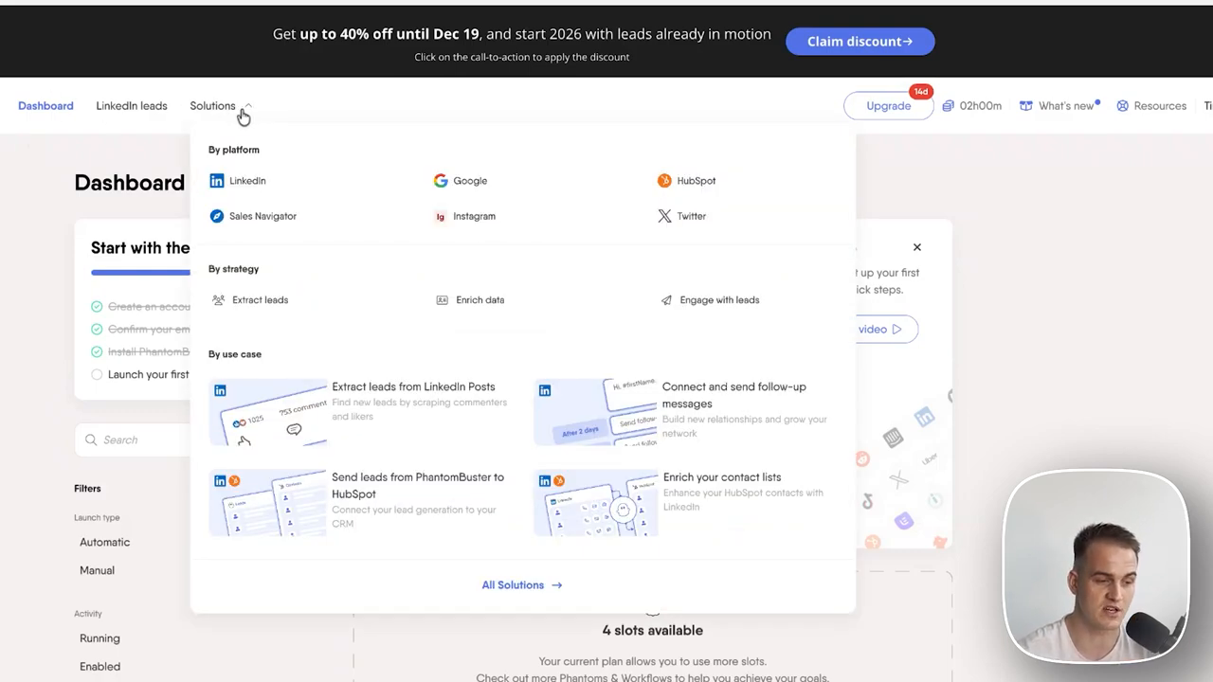
pyautogui.click(513, 584)
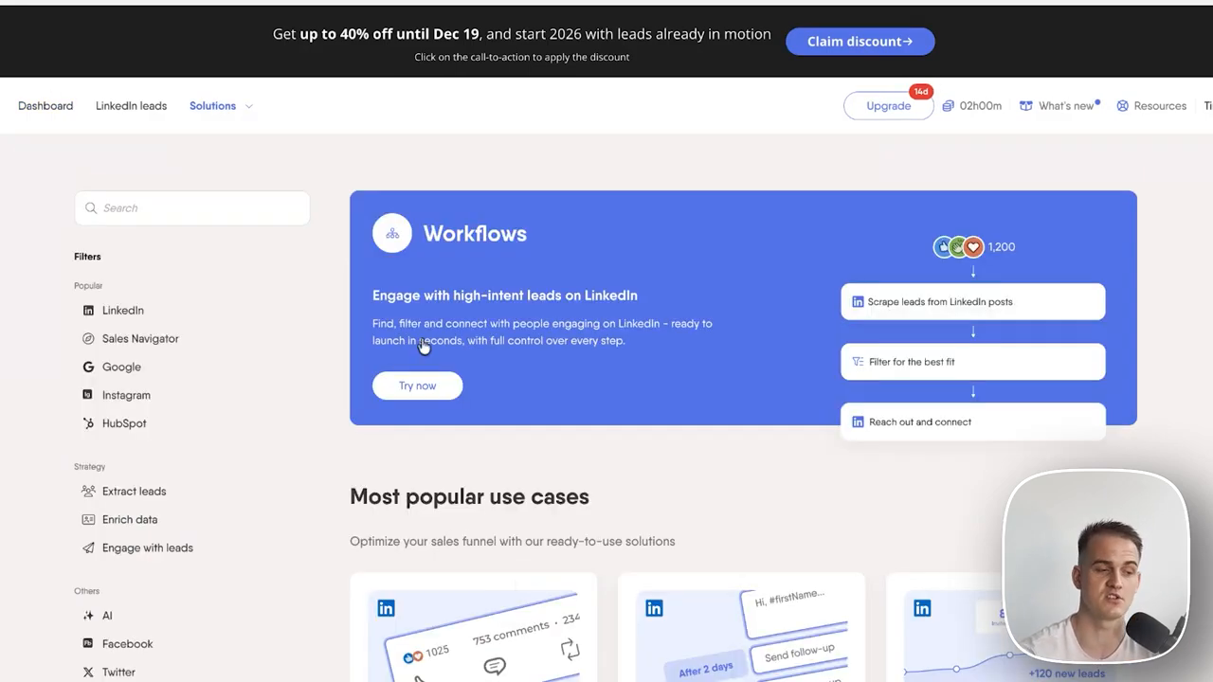
pyautogui.scroll(-3, 182, 356)
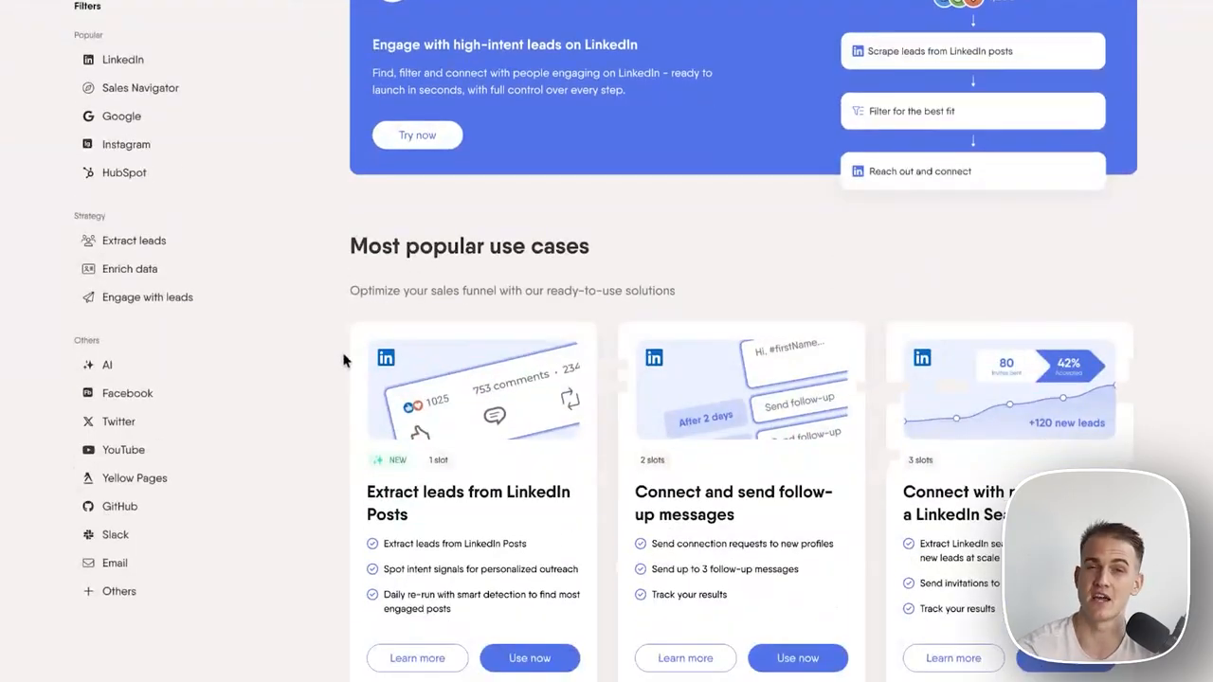
pyautogui.scroll(-6, 439, 336)
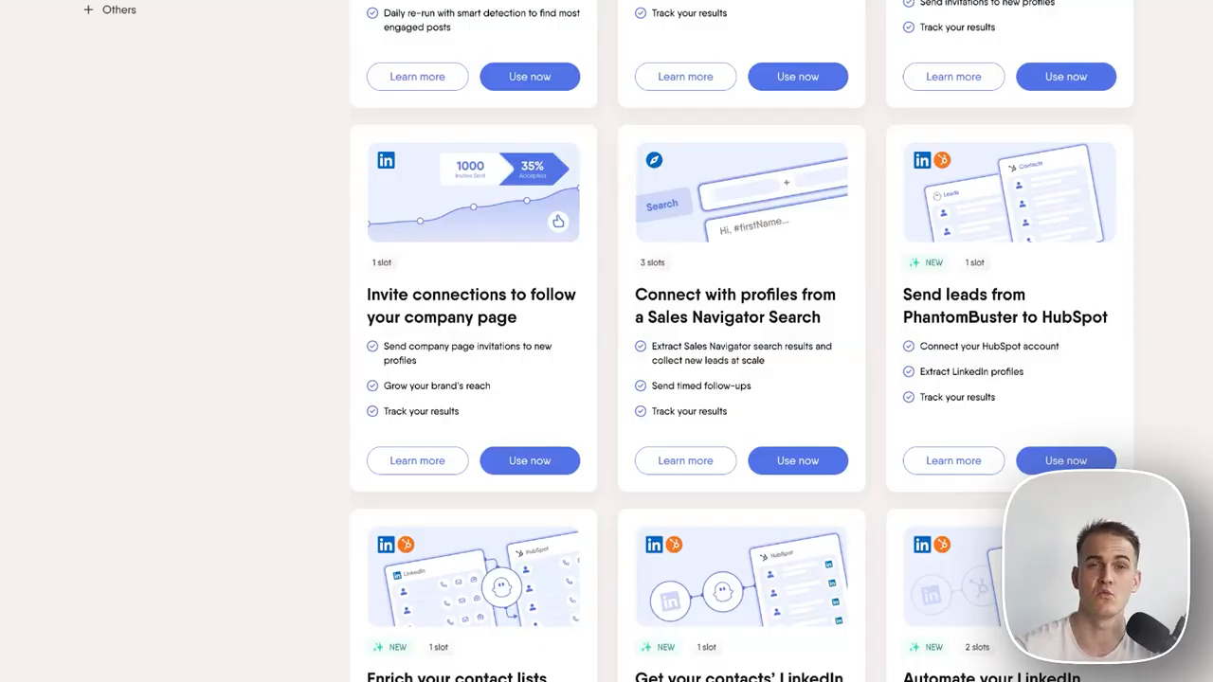
pyautogui.scroll(8, 483, 348)
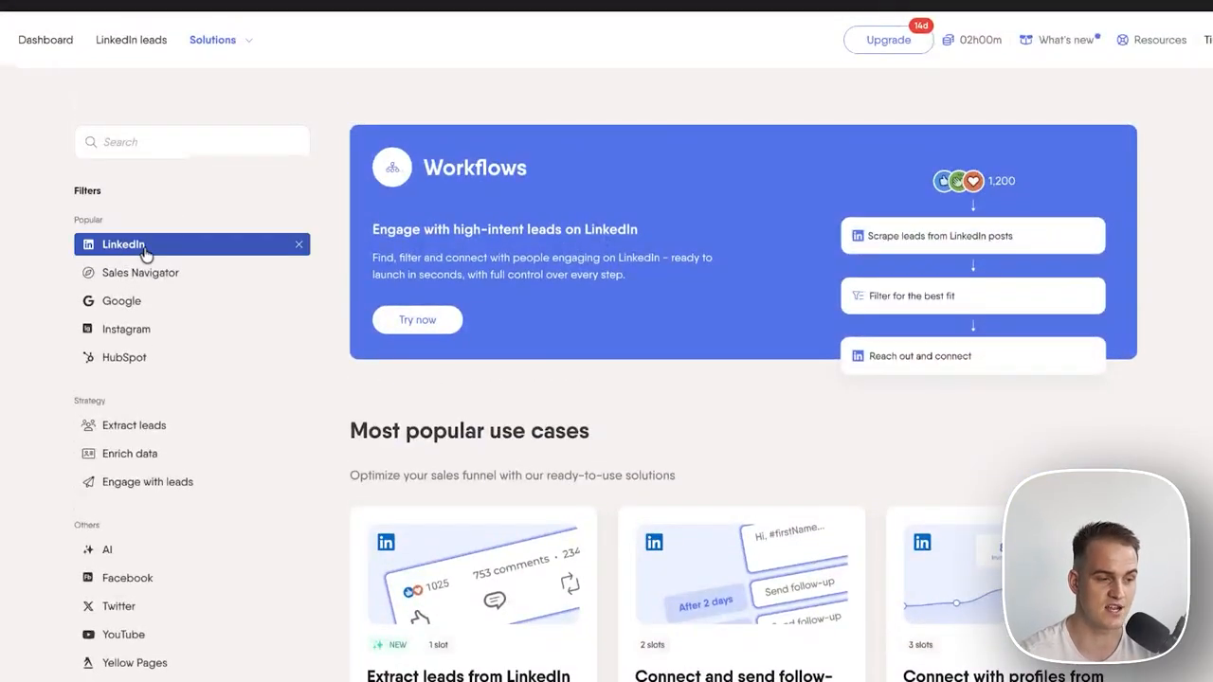
pyautogui.scroll(-3, 352, 370)
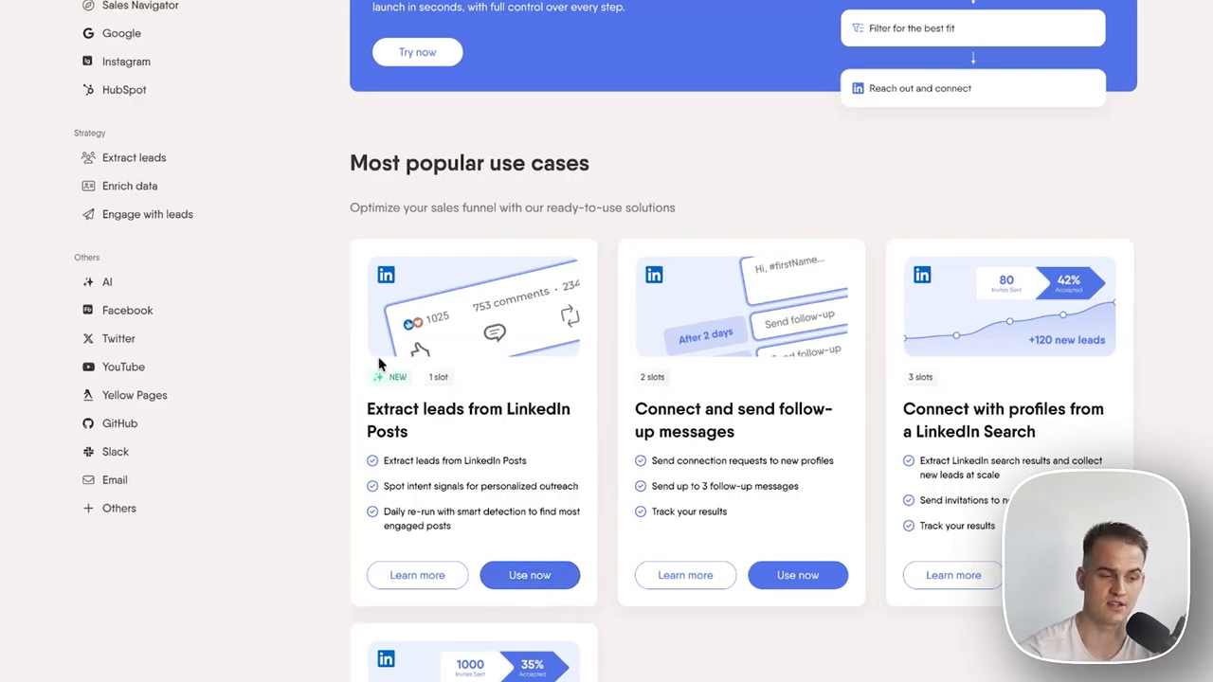
# Start the 'Extract leads from LinkedIn Posts' use case with Single LinkedIn Post URL as the source.
pyautogui.click(525, 572)
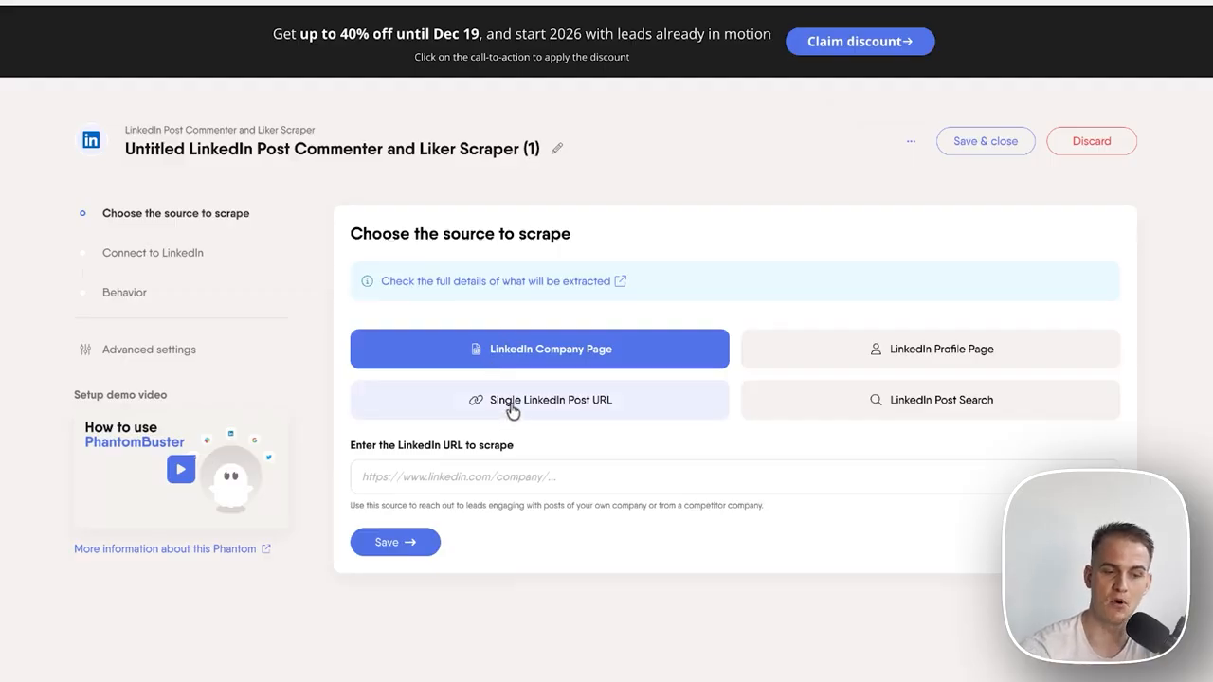
pyautogui.click(511, 408)
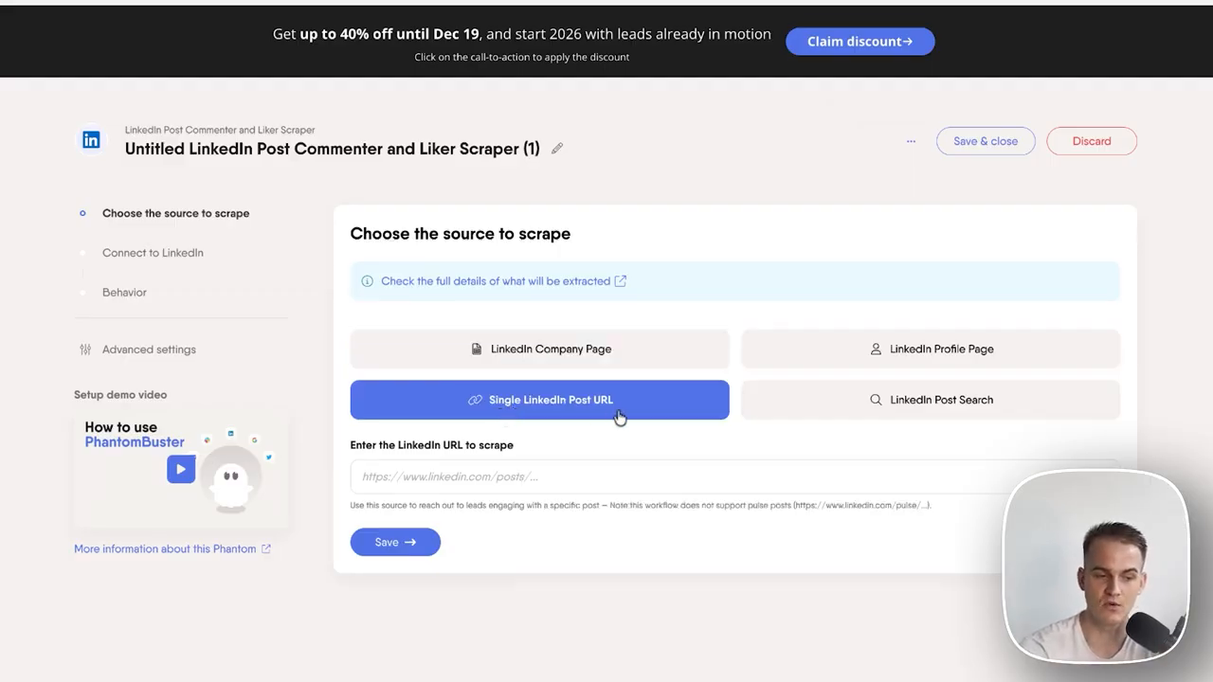
pyautogui.click(587, 363)
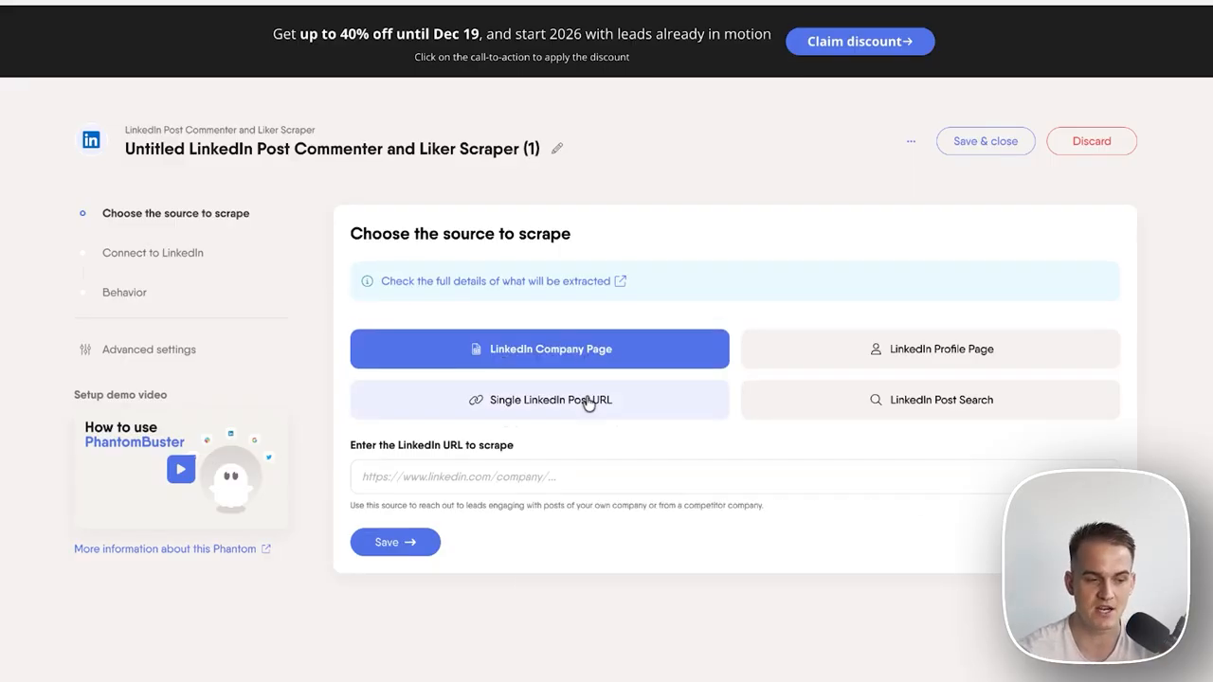
pyautogui.click(586, 405)
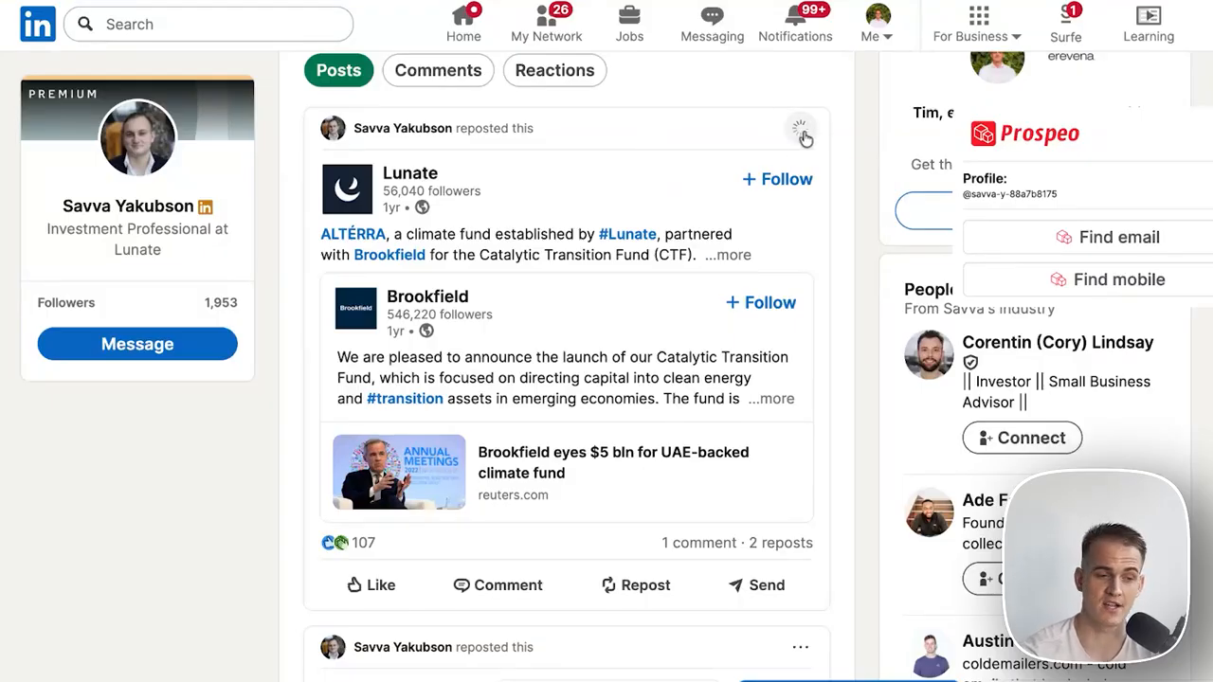
# Copy a LinkedIn post's link, paste it as the post URL, and save.
pyautogui.click(801, 131)
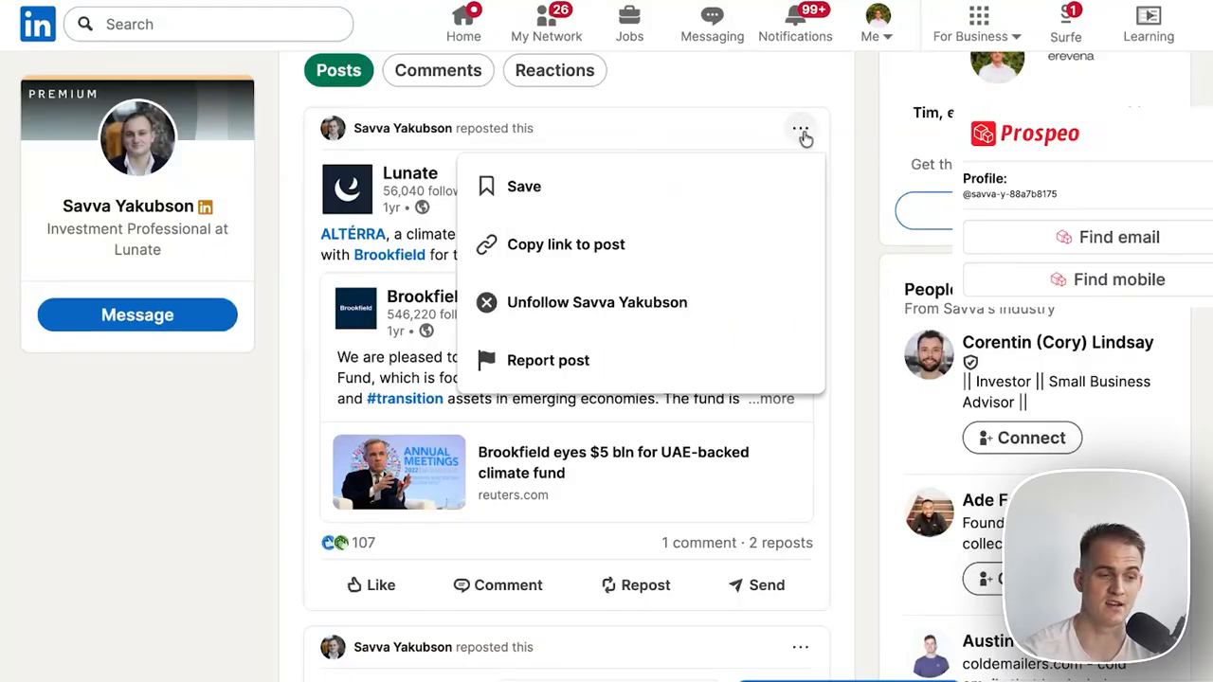
pyautogui.click(628, 244)
pyautogui.click(820, 3)
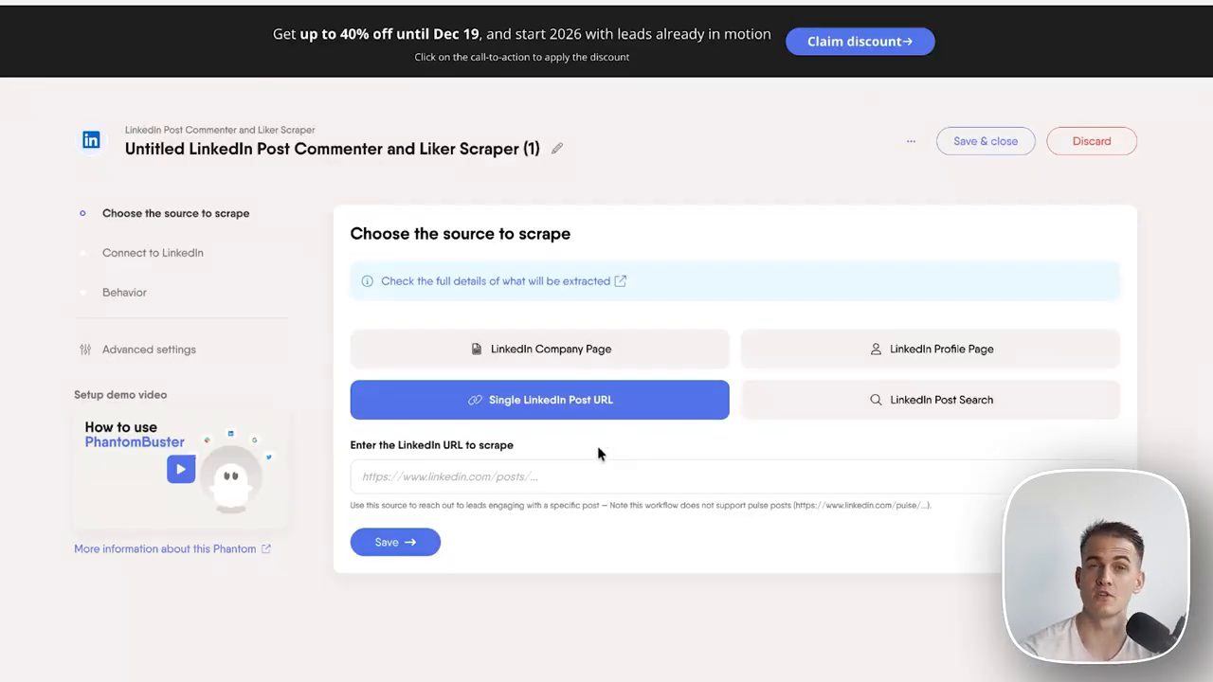
pyautogui.click(583, 473)
pyautogui.hotkey('ctrl', 'v')
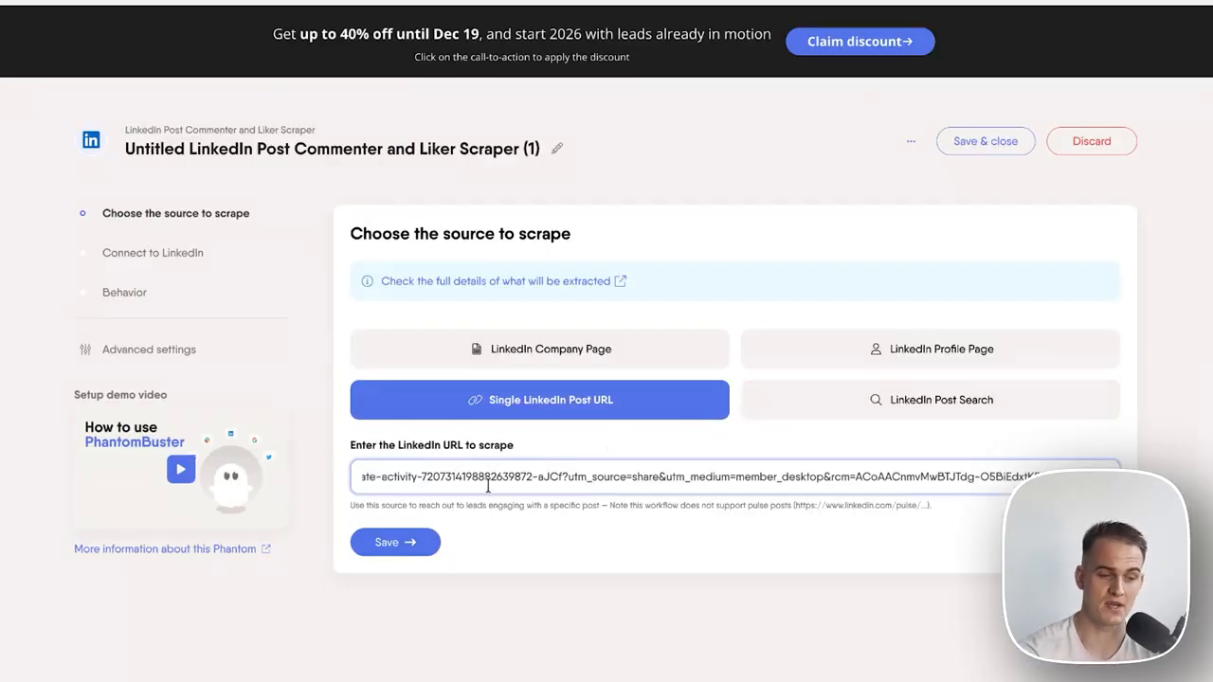
pyautogui.moveTo(424, 479); pyautogui.dragTo(1043, 478)
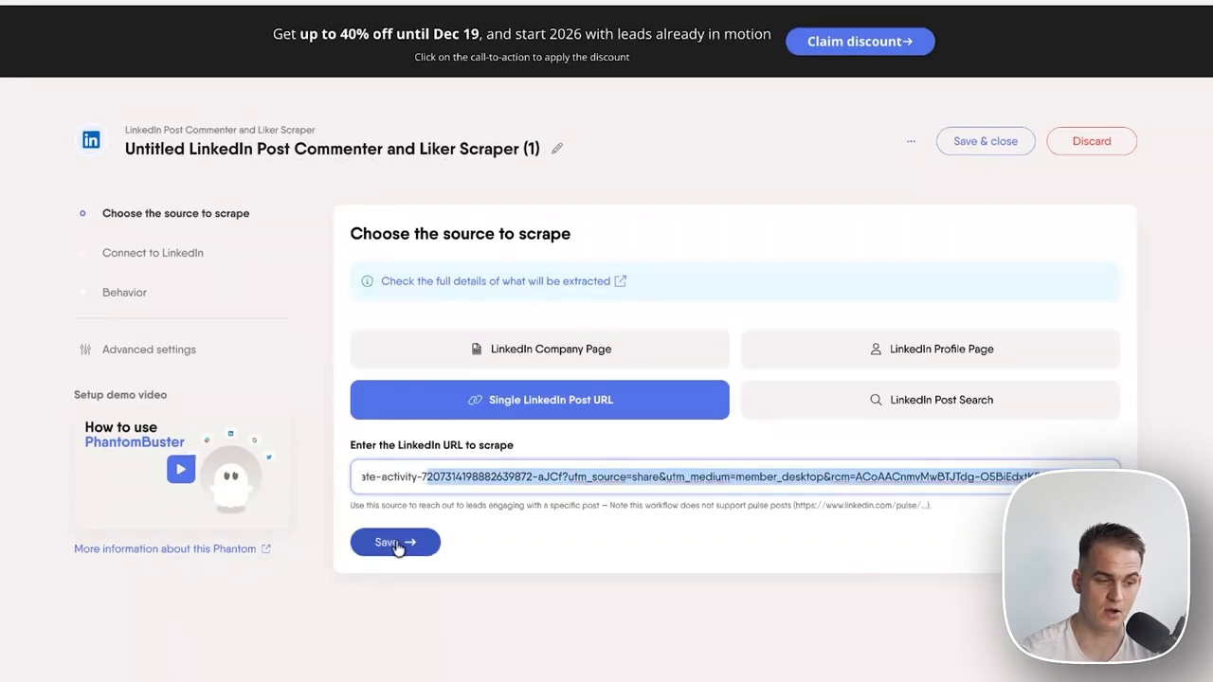
pyautogui.click(402, 546)
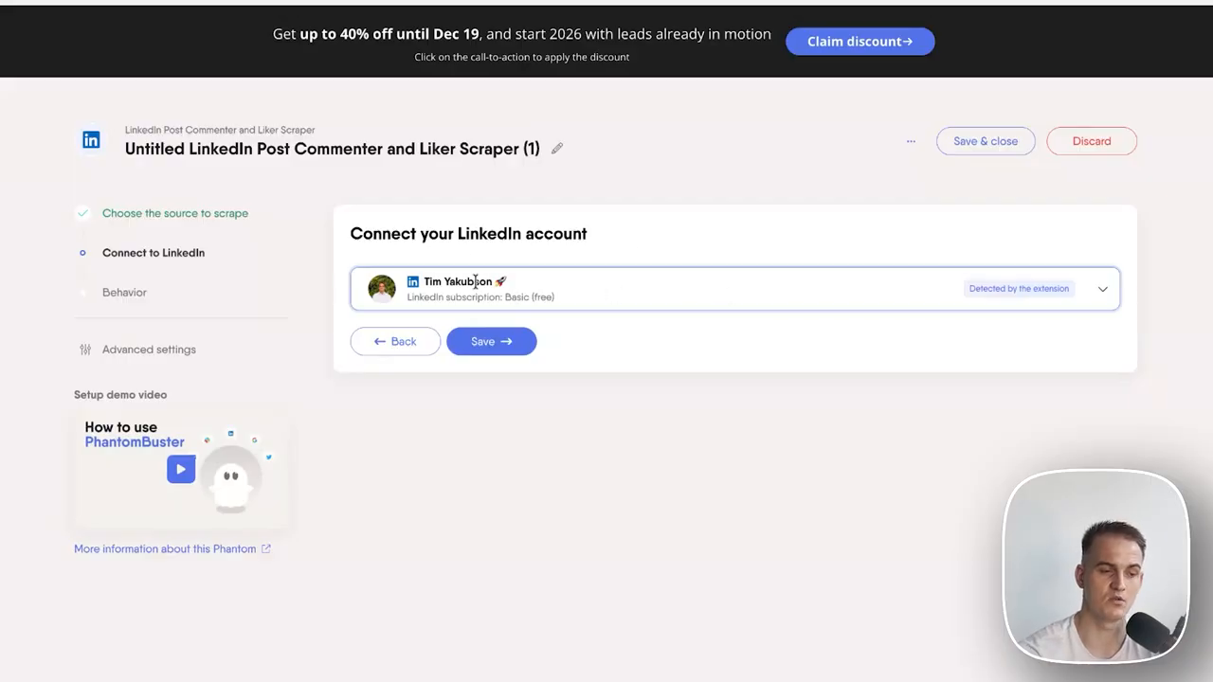
# Confirm the detected LinkedIn account, keep Commenters and Likers checked, save, and switch the phantom on.
pyautogui.click(500, 349)
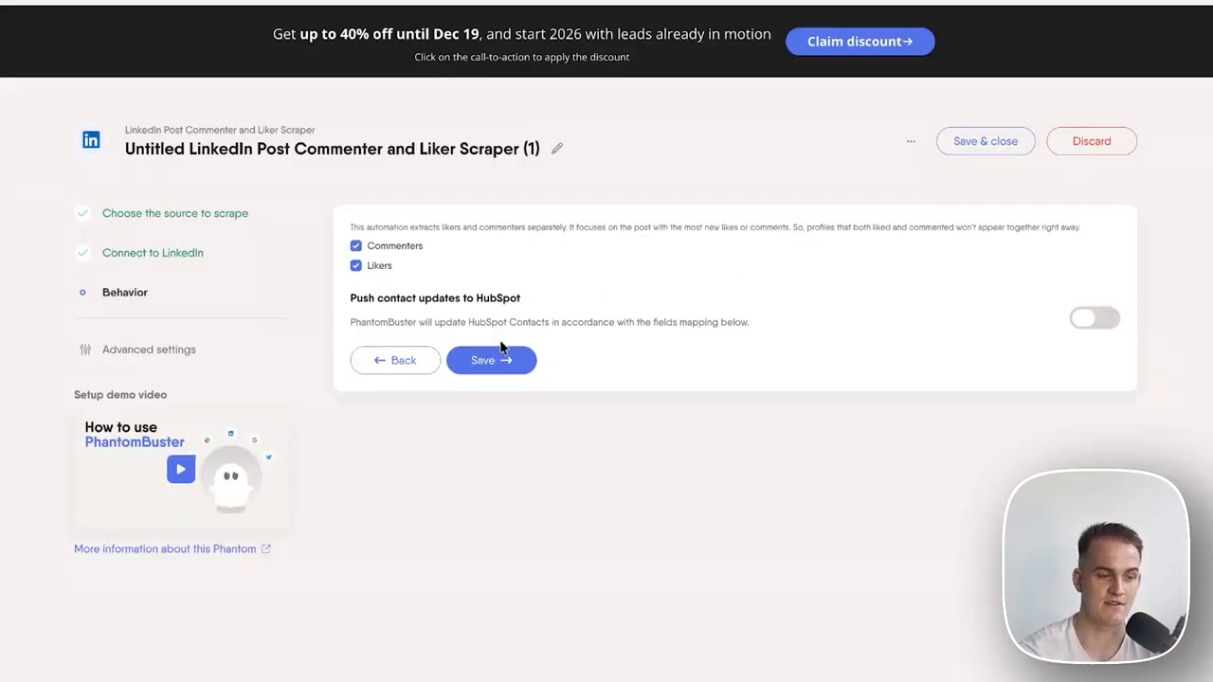
pyautogui.moveTo(369, 225); pyautogui.dragTo(441, 226)
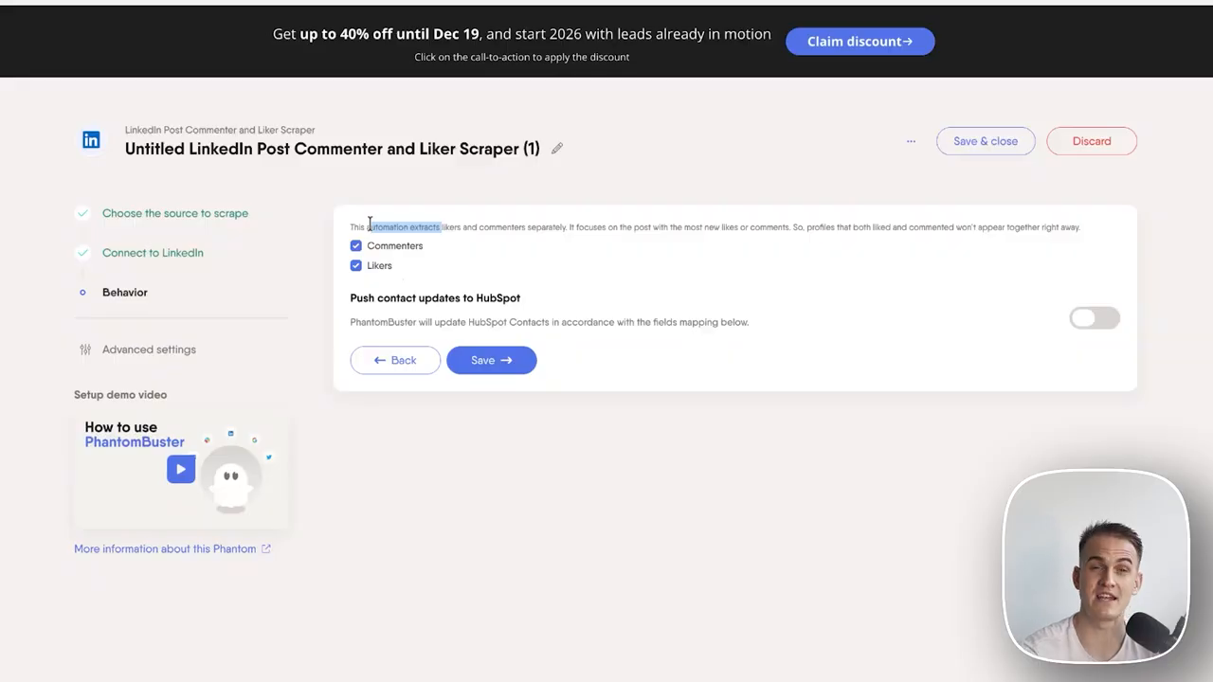
pyautogui.click(415, 252)
pyautogui.click(388, 267)
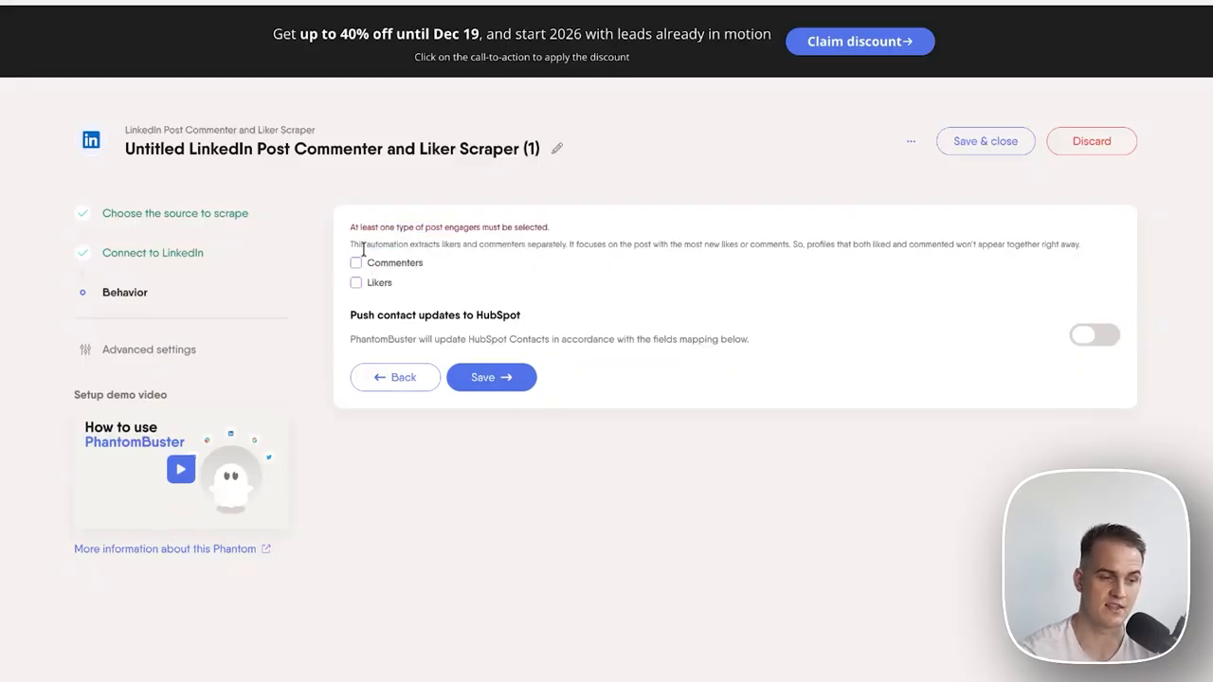
pyautogui.click(357, 268)
pyautogui.click(357, 269)
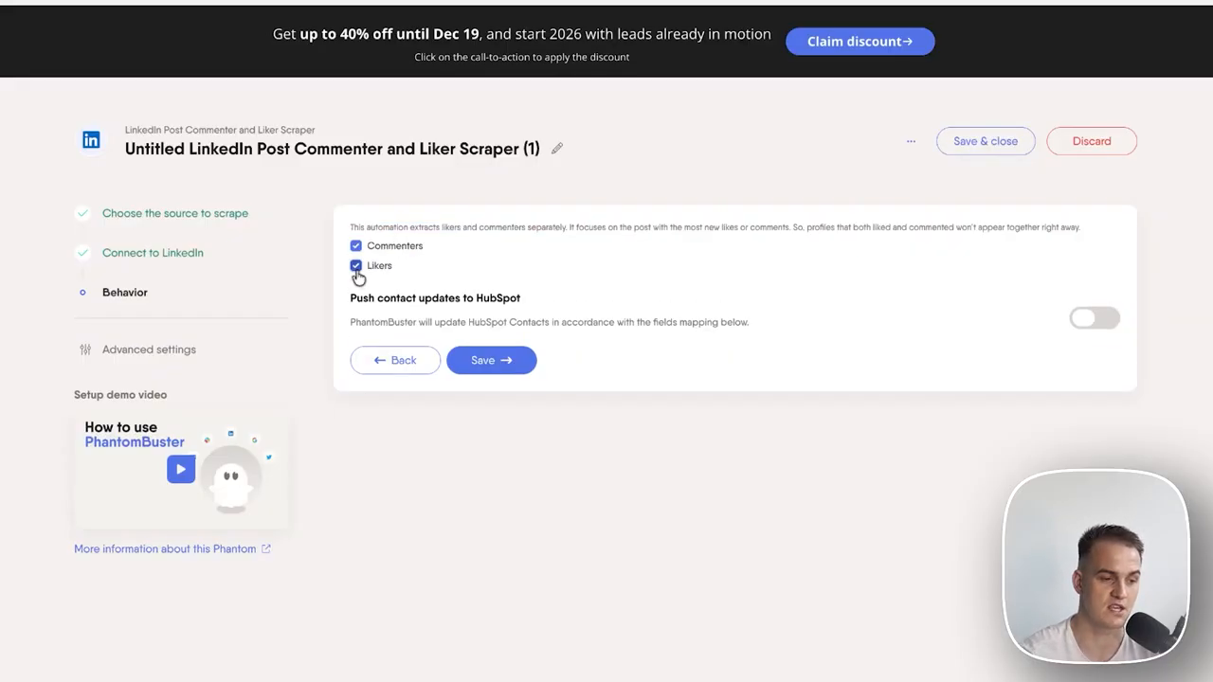
pyautogui.click(498, 361)
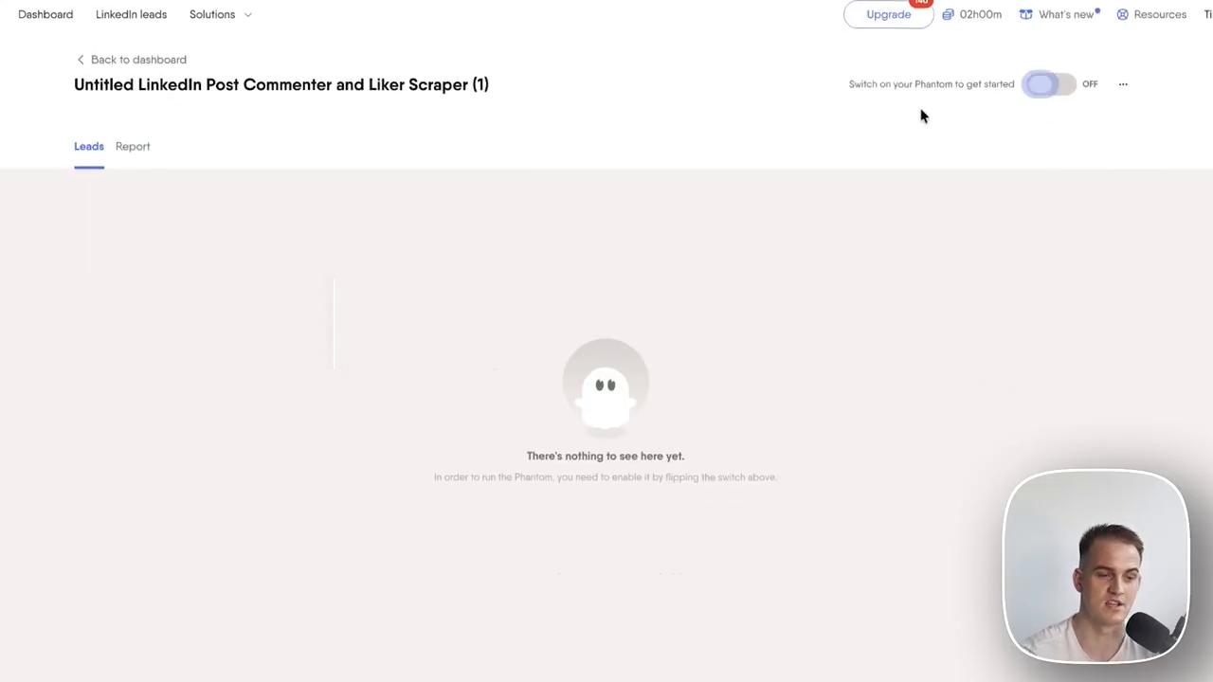
pyautogui.click(1045, 90)
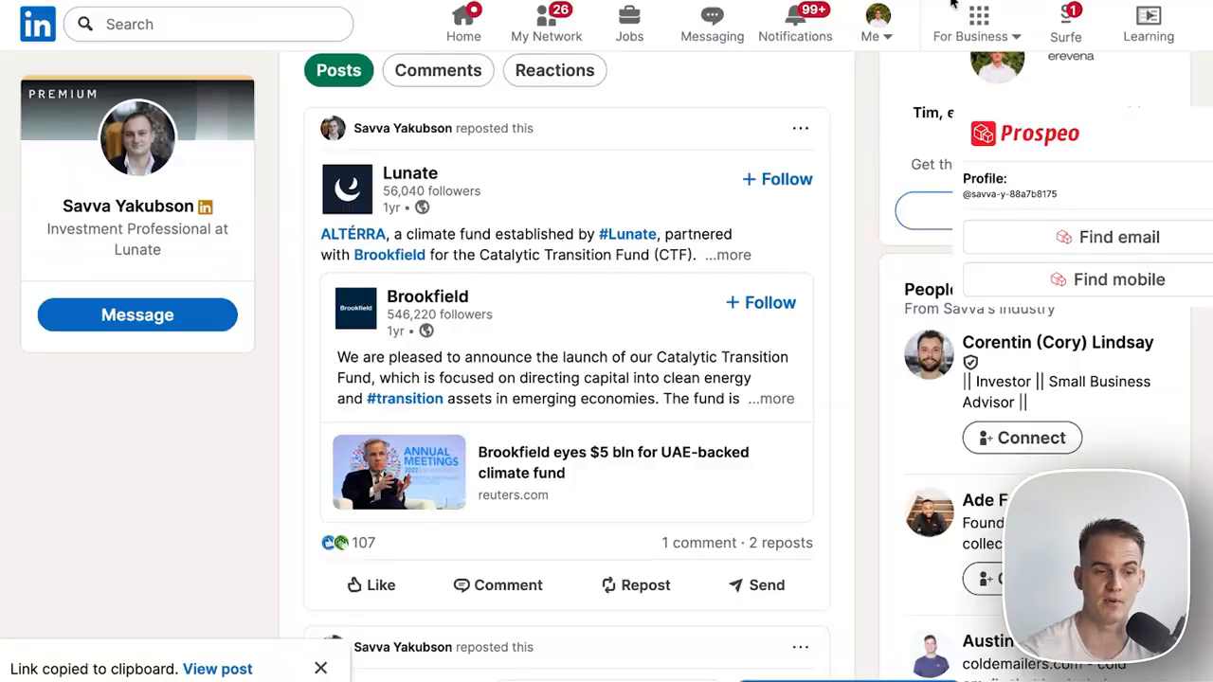
# View the list of everyone who reacted to the LinkedIn post, then close it.
pyautogui.scroll(-1, 654, 374)
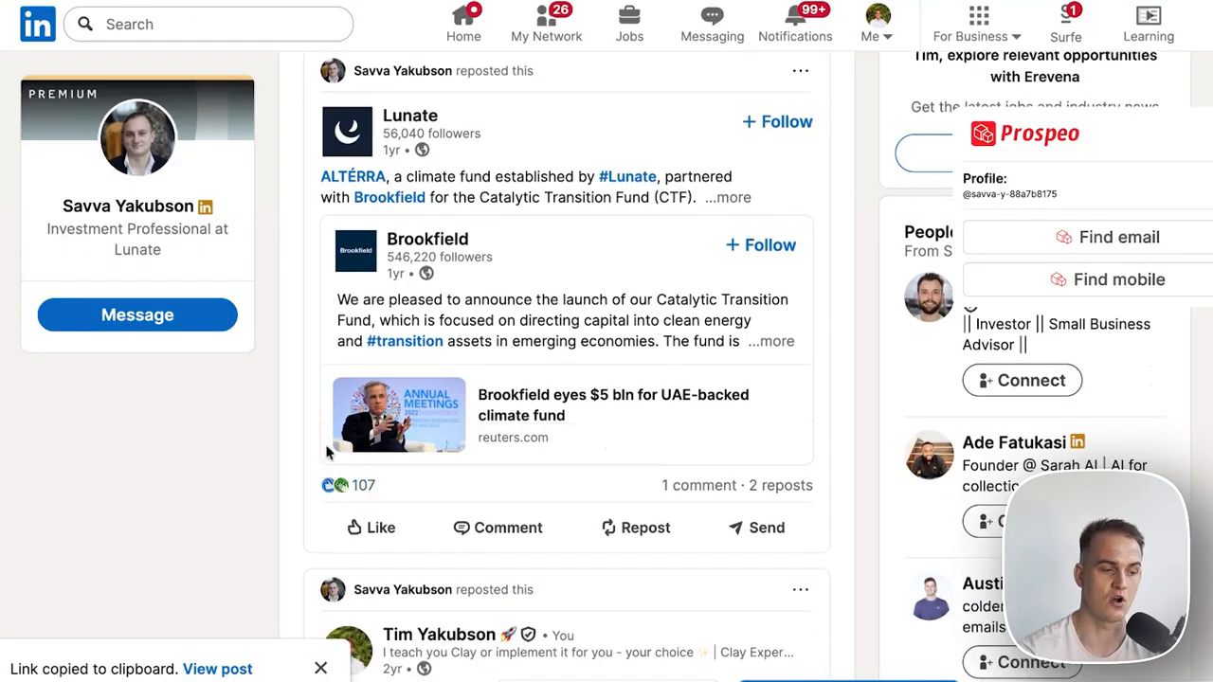
pyautogui.click(361, 491)
pyautogui.scroll(-10, 530, 303)
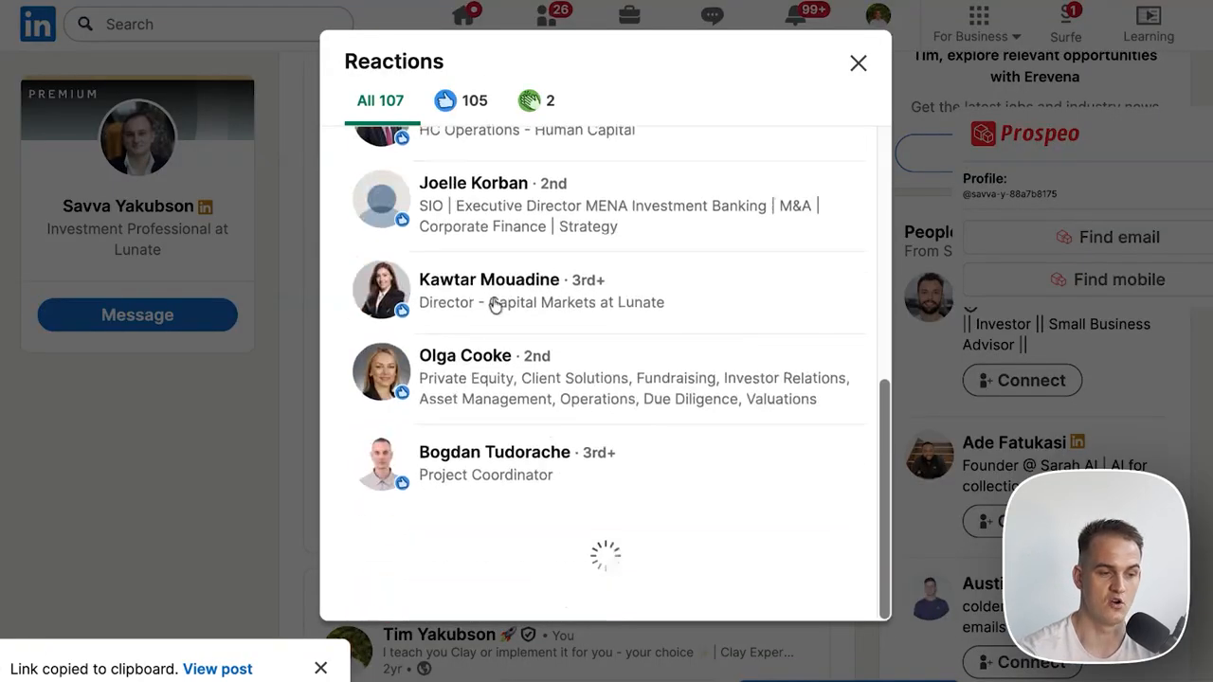
pyautogui.click(857, 62)
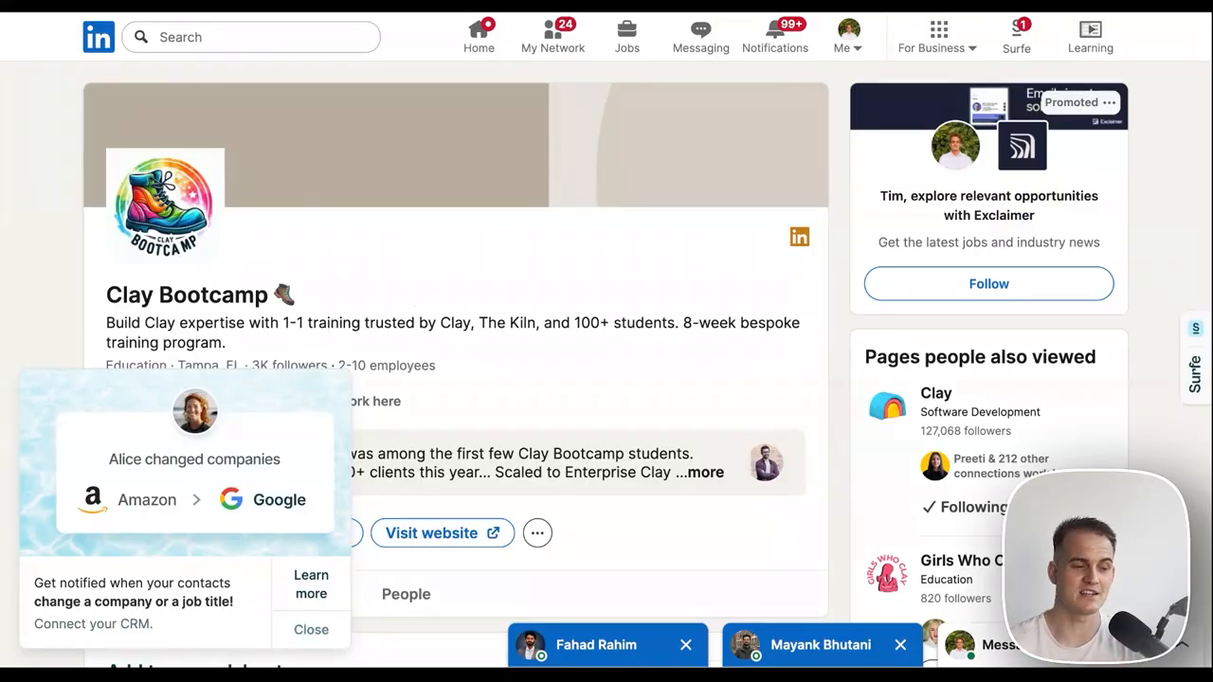
pyautogui.scroll(-1, 455, 293)
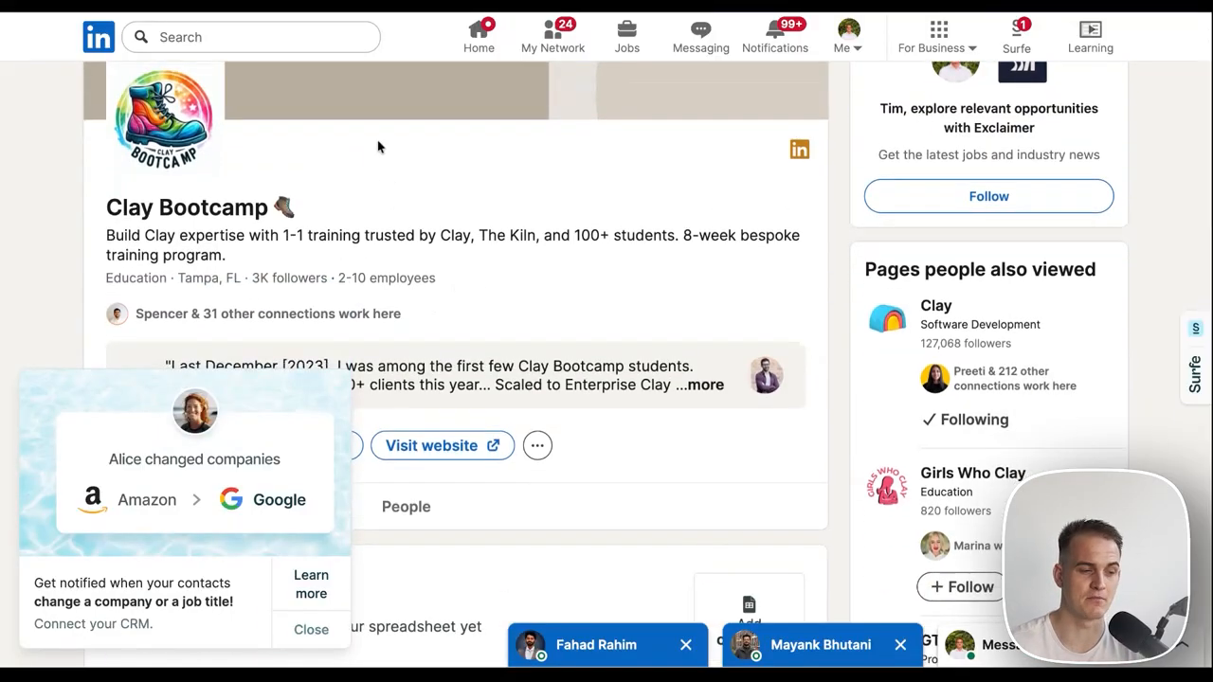
# Find the Clay Bootcamp company page, highlight its 3K followers, and switch to ScrapeLi.
pyautogui.click(250, 37)
pyautogui.write('clay bootcamp')
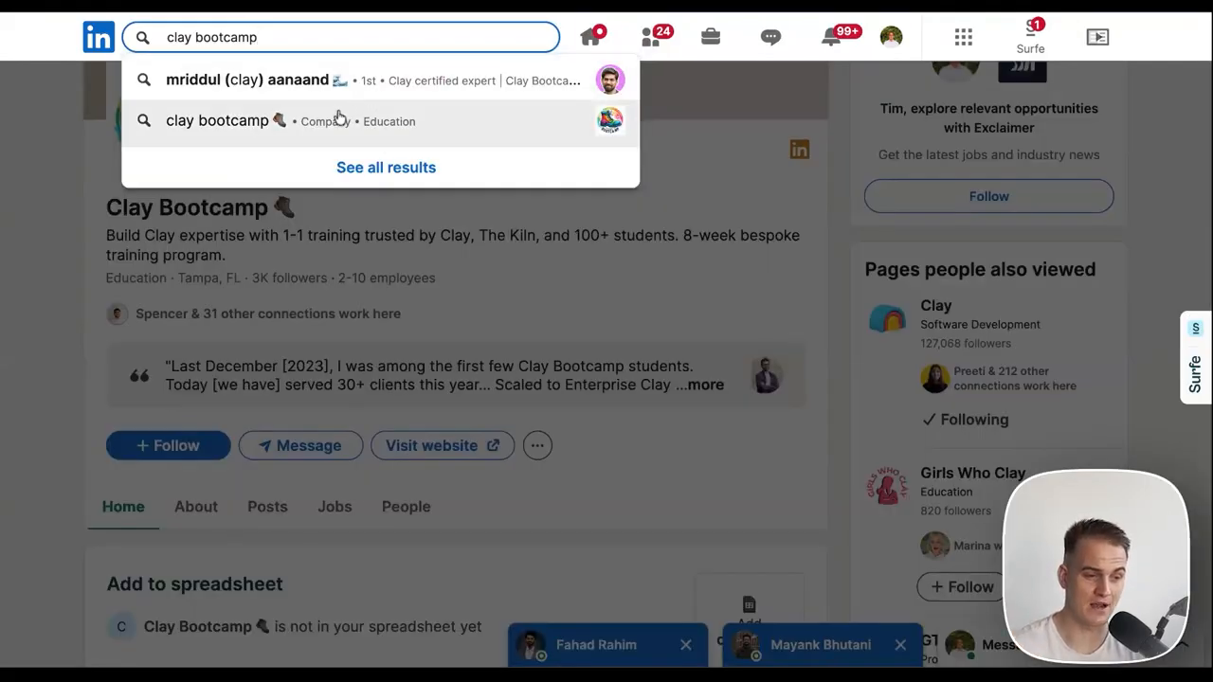
pyautogui.click(334, 119)
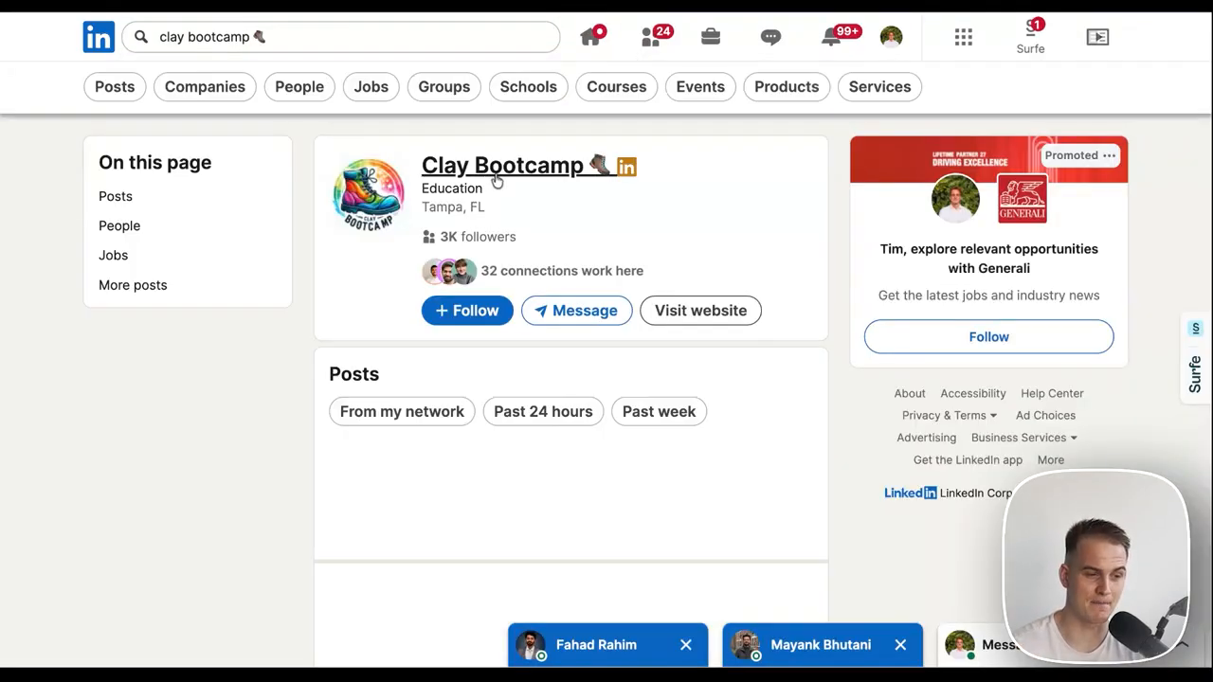
pyautogui.click(502, 180)
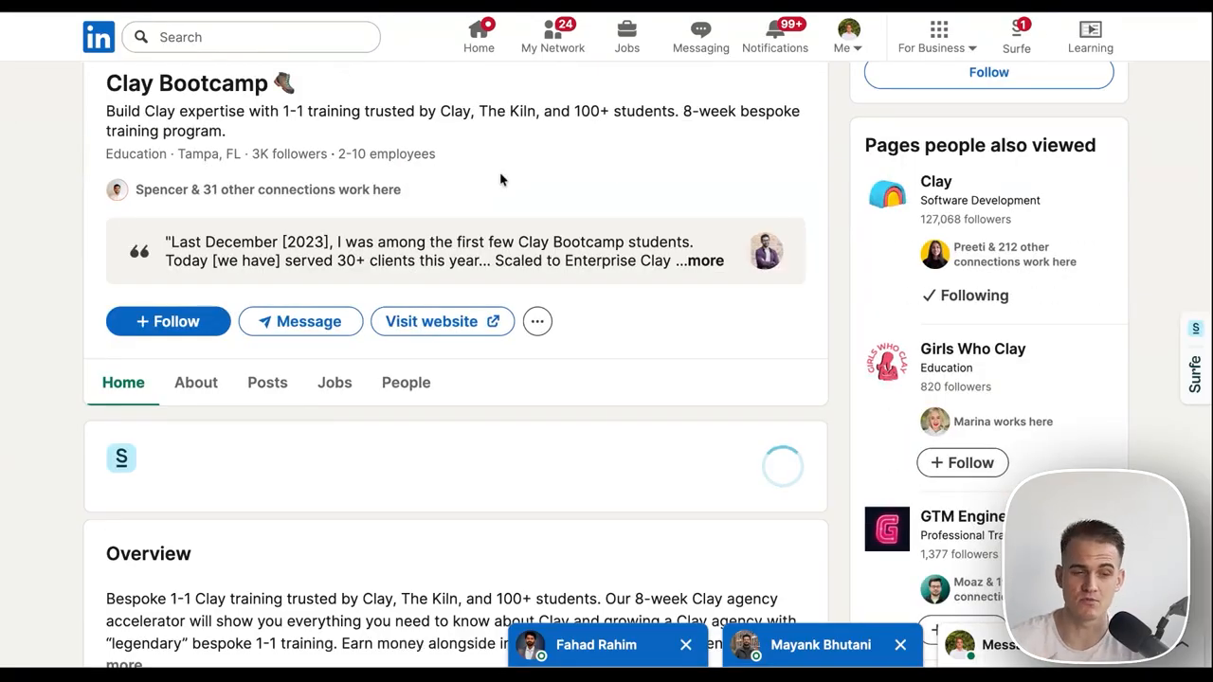
pyautogui.scroll(3, 290, 305)
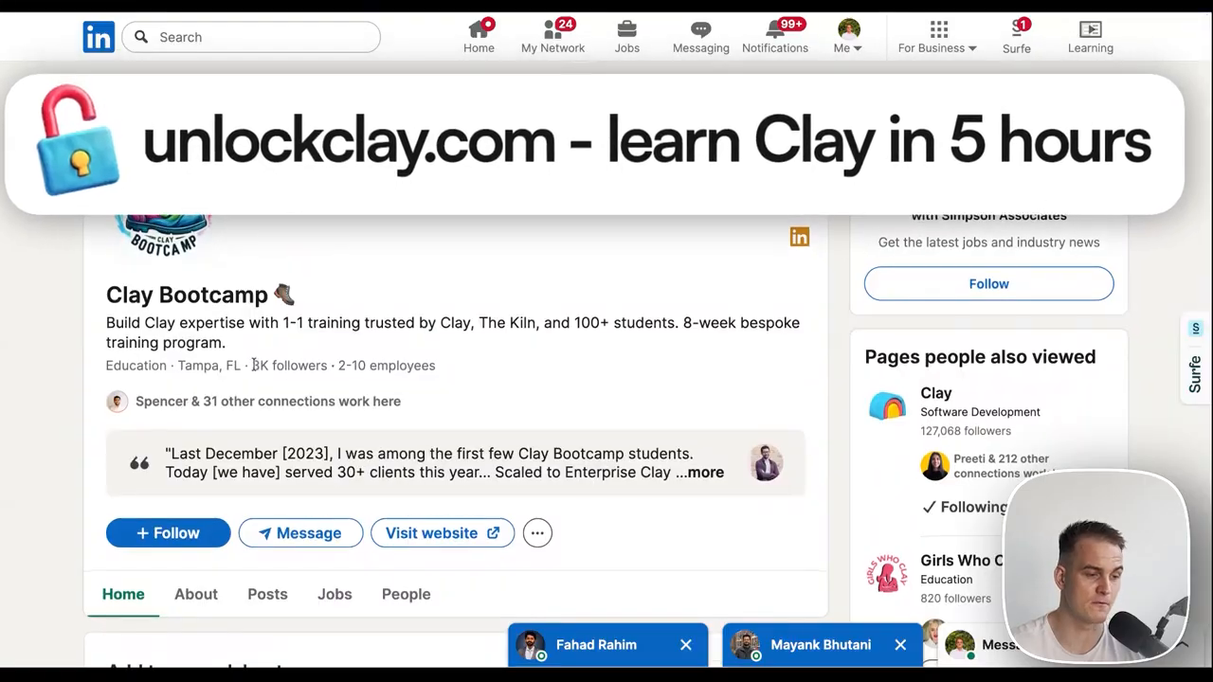
pyautogui.moveTo(316, 364); pyautogui.dragTo(252, 364)
pyautogui.click(295, 350)
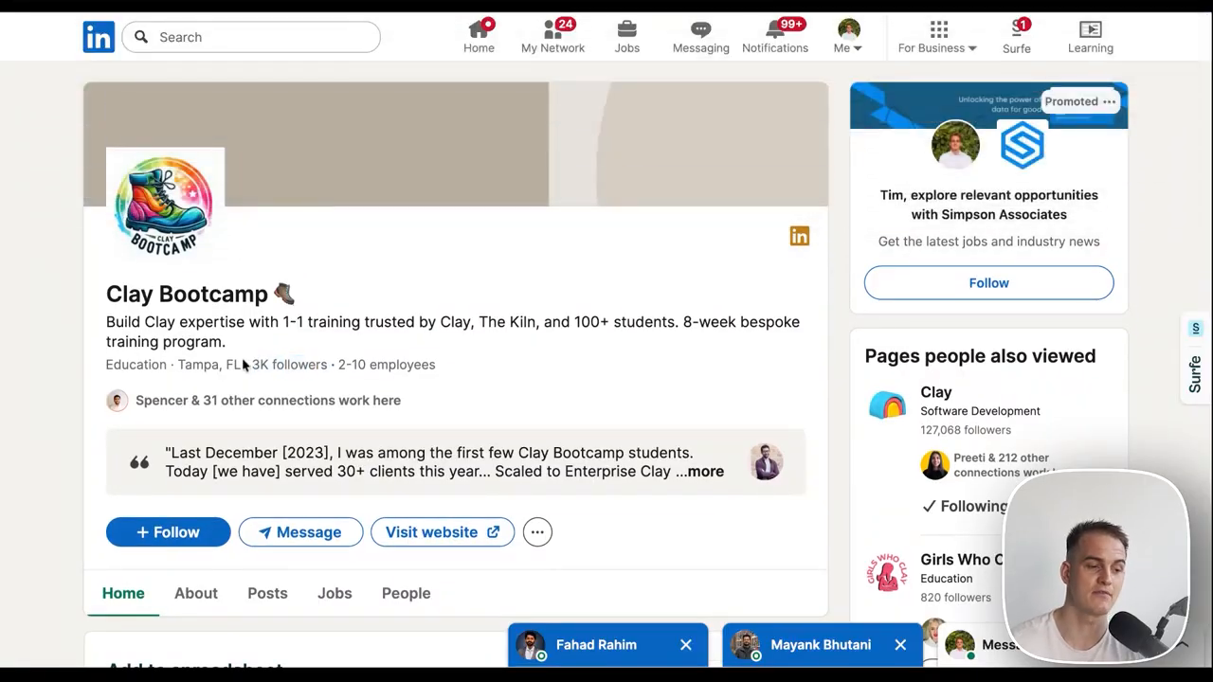
pyautogui.moveTo(252, 364); pyautogui.dragTo(308, 358)
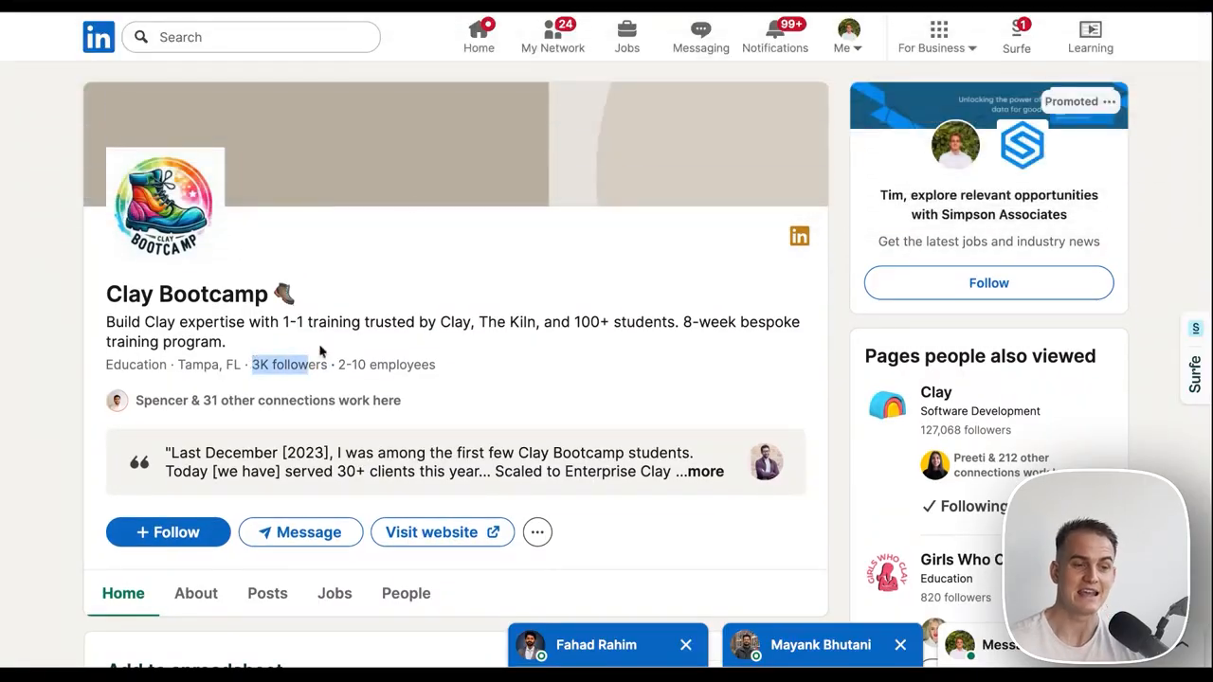
pyautogui.click(456, 12)
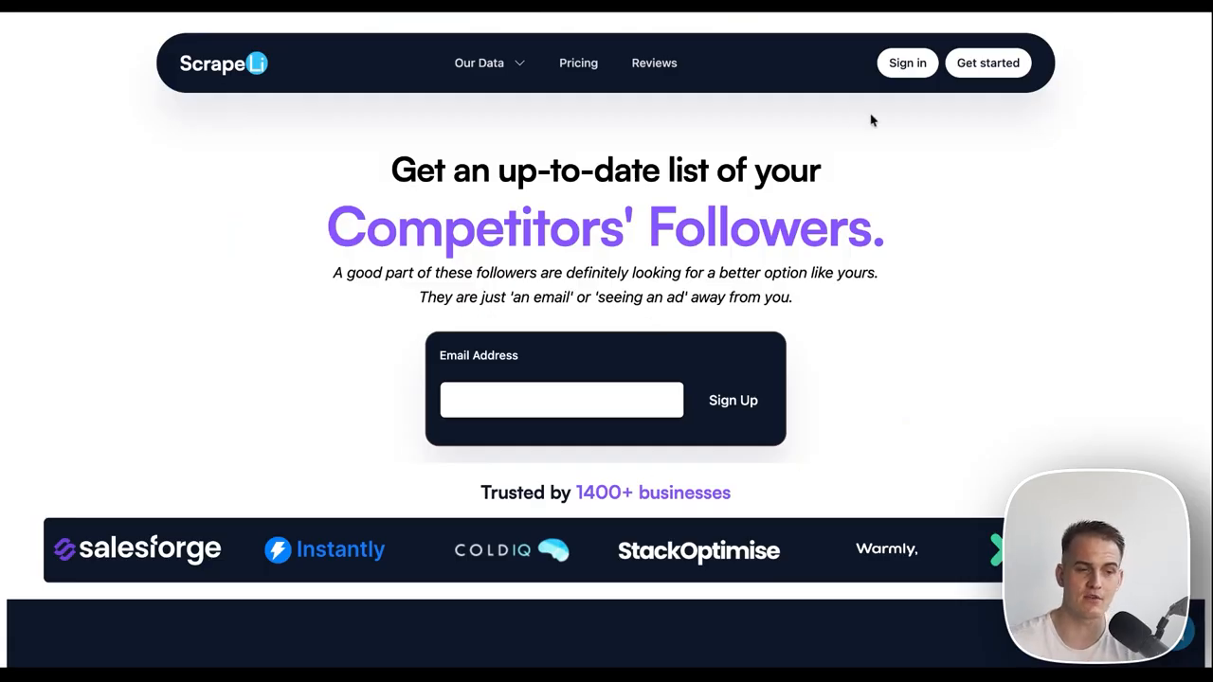
# Check ScrapeLi's Basic plan price per 1000 followers, then go to the sign-in page.
pyautogui.click(584, 67)
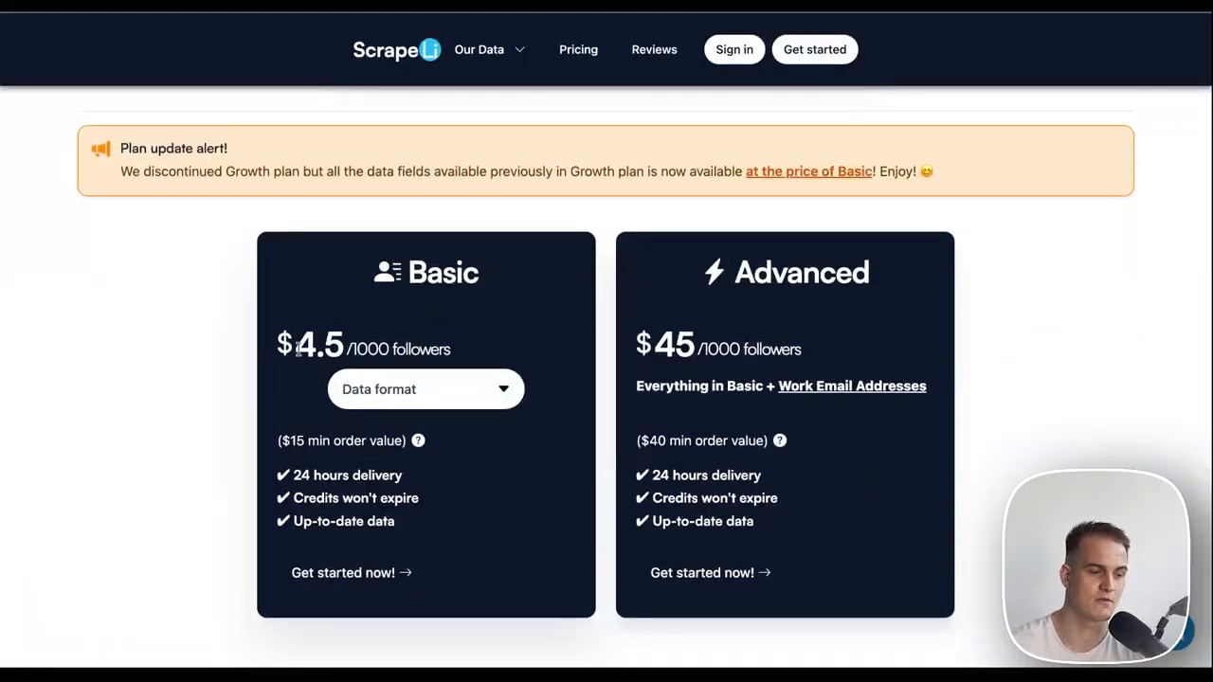
pyautogui.moveTo(297, 349); pyautogui.dragTo(451, 351)
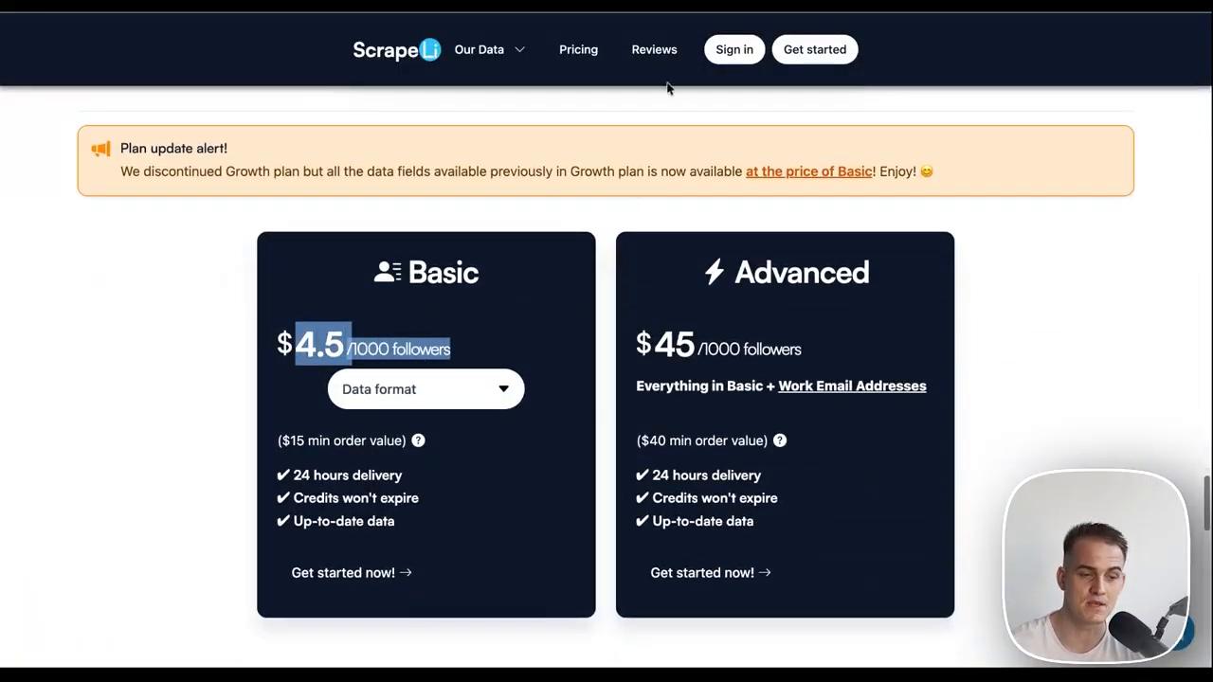
pyautogui.scroll(20, 657, 109)
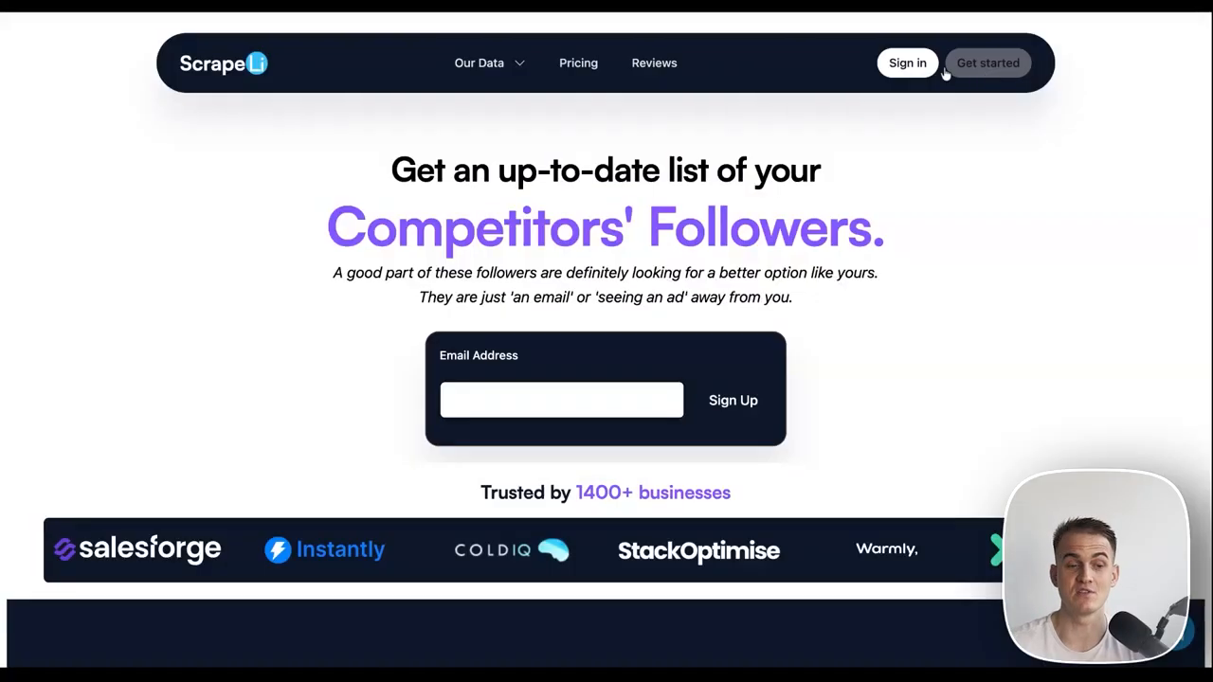
pyautogui.click(921, 76)
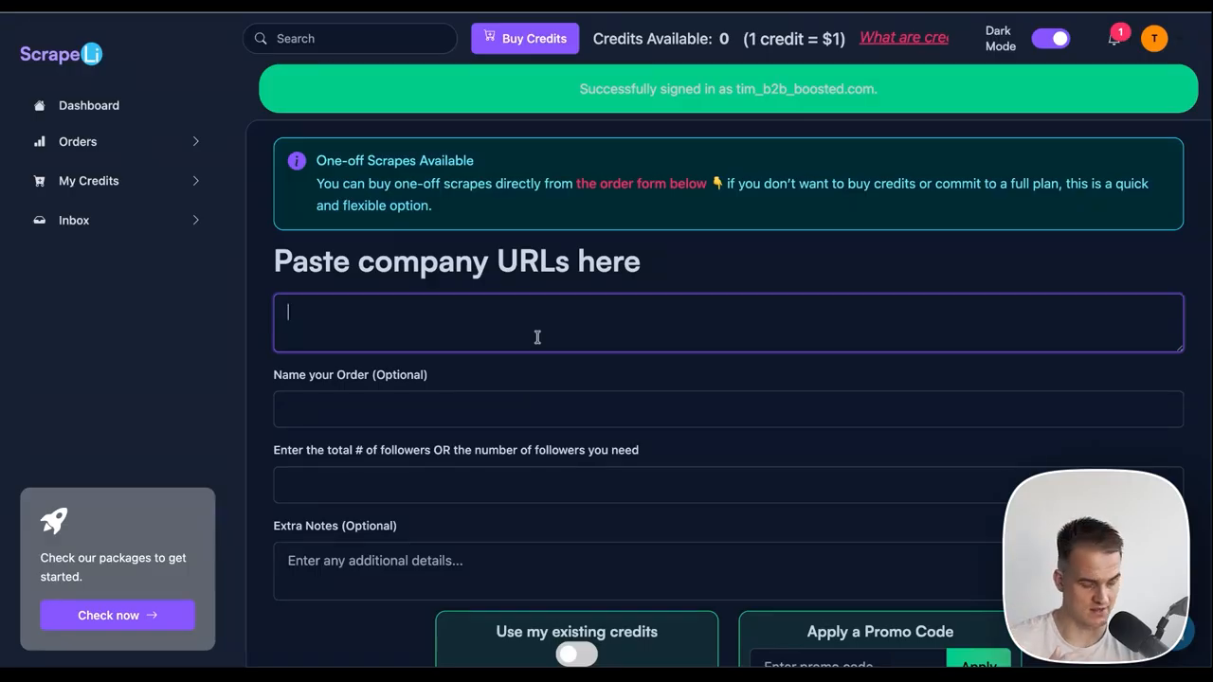
# Paste the Clay Bootcamp URL, name the order 'Clay Bootcamp scrape of followers', and request 2000 followers.
pyautogui.write('https://www.linkedin.com/company/clay-bootcamp/')
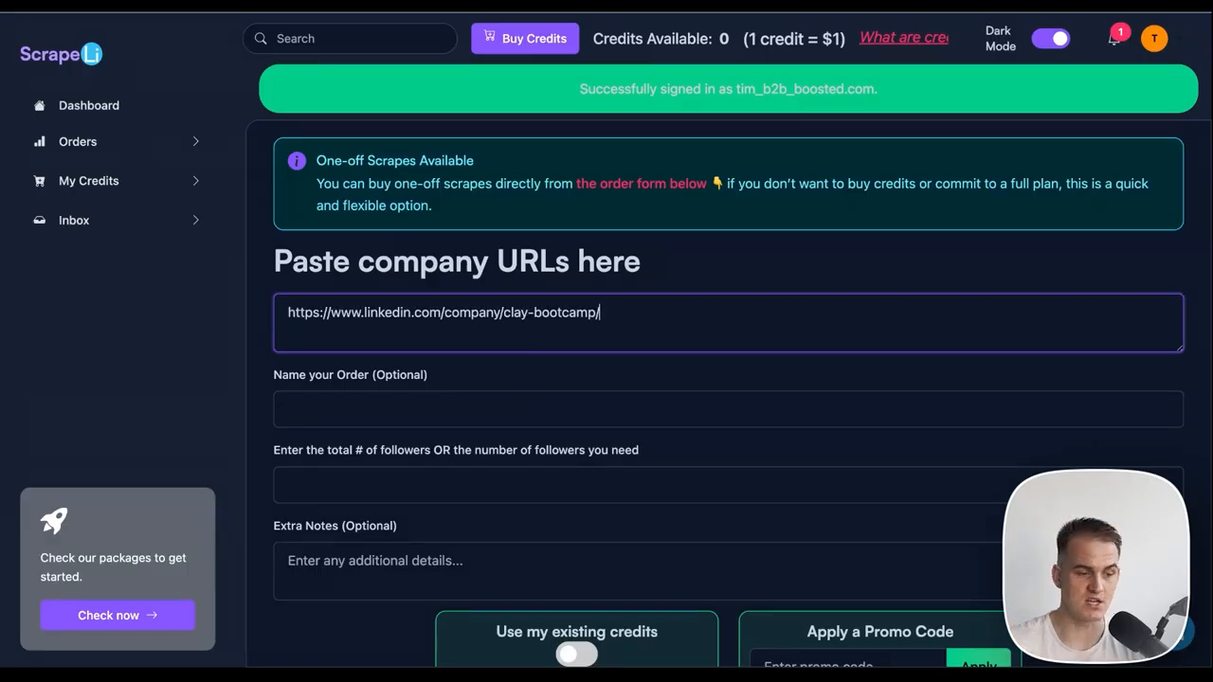
pyautogui.click(938, 12)
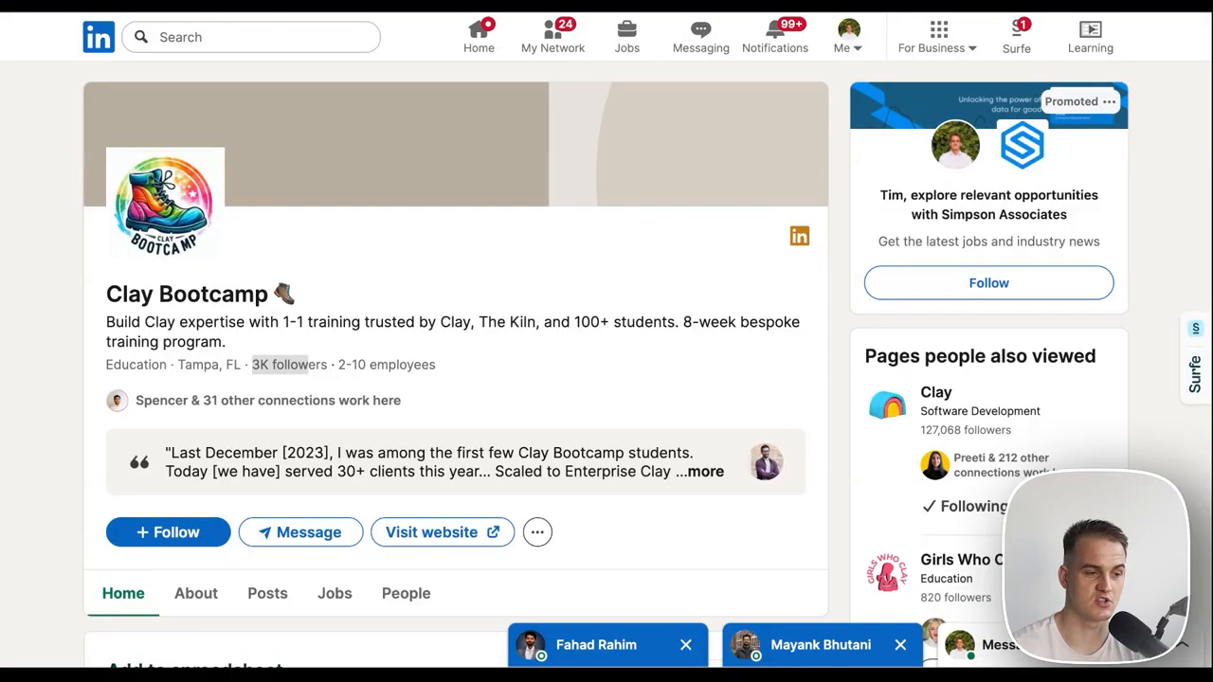
pyautogui.click(496, 11)
pyautogui.click(385, 407)
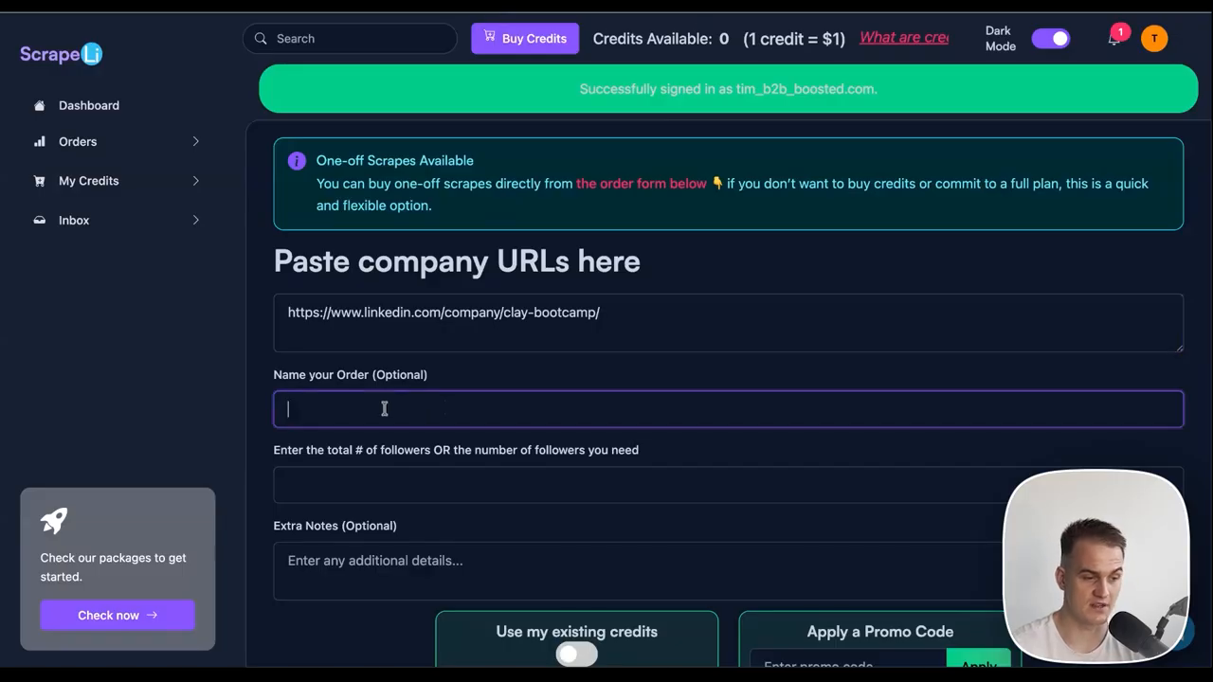
pyautogui.write('Clay Bootcamp scrape of follower')
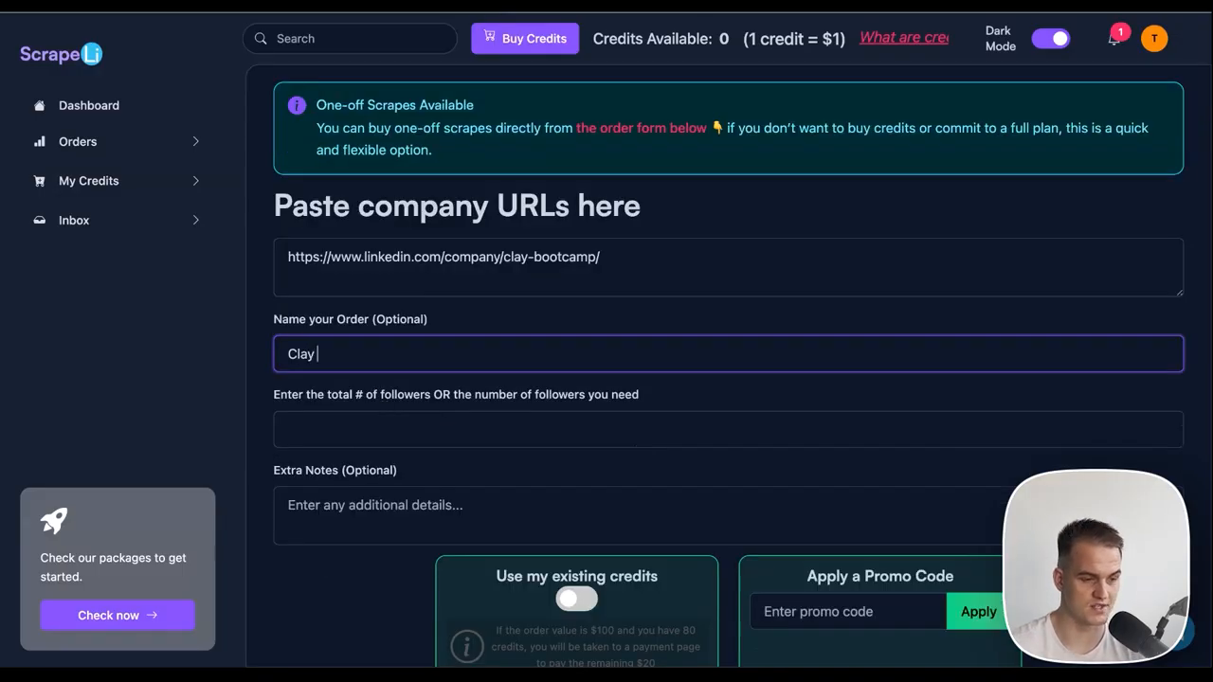
pyautogui.write('s')
pyautogui.click(371, 429)
pyautogui.press('BackSpace')
pyautogui.write('2000')
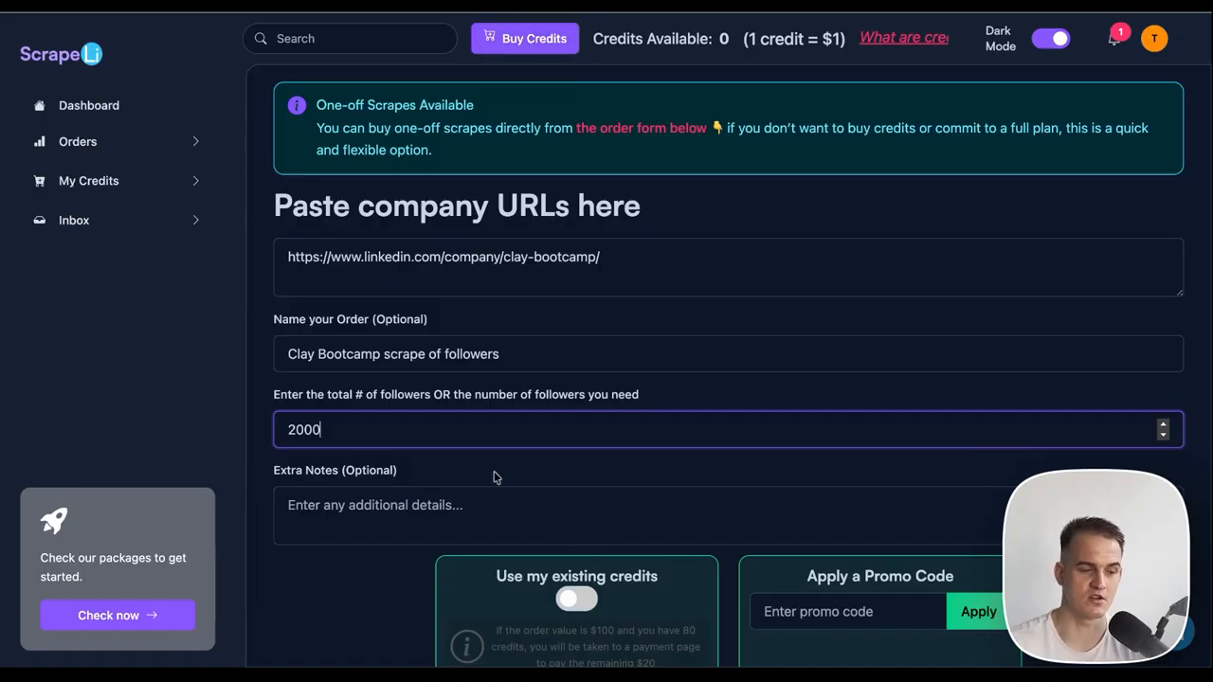
pyautogui.scroll(-10, 587, 433)
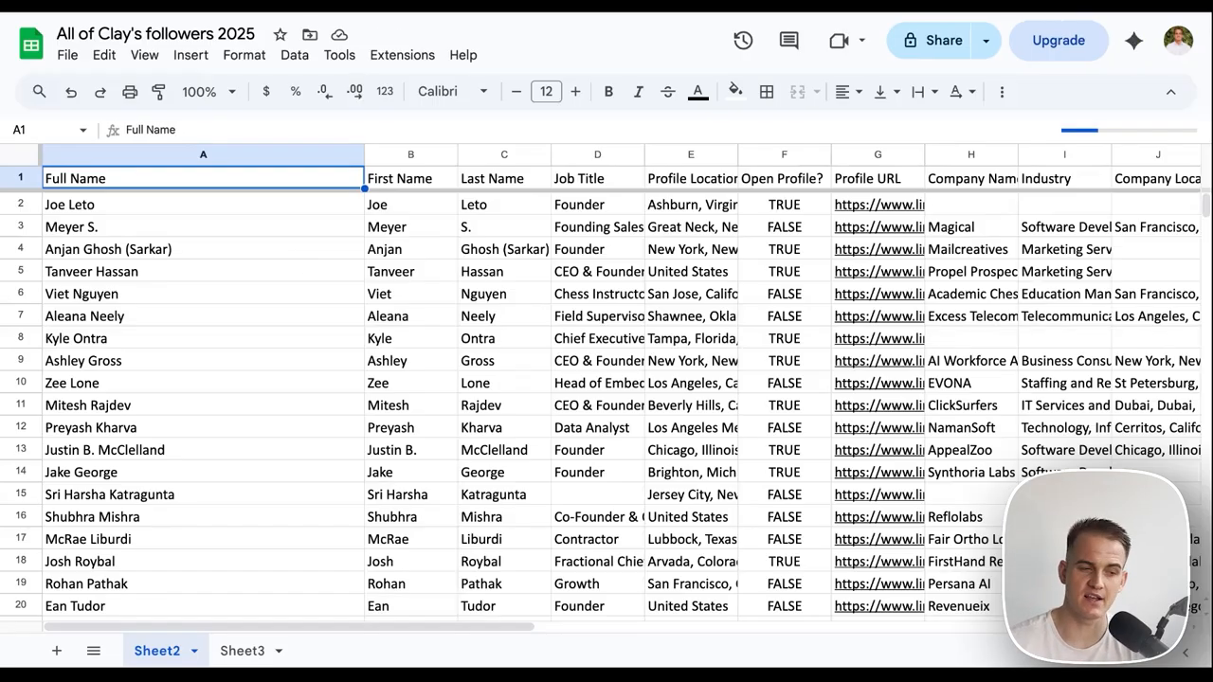
pyautogui.scroll(-20, 302, 301)
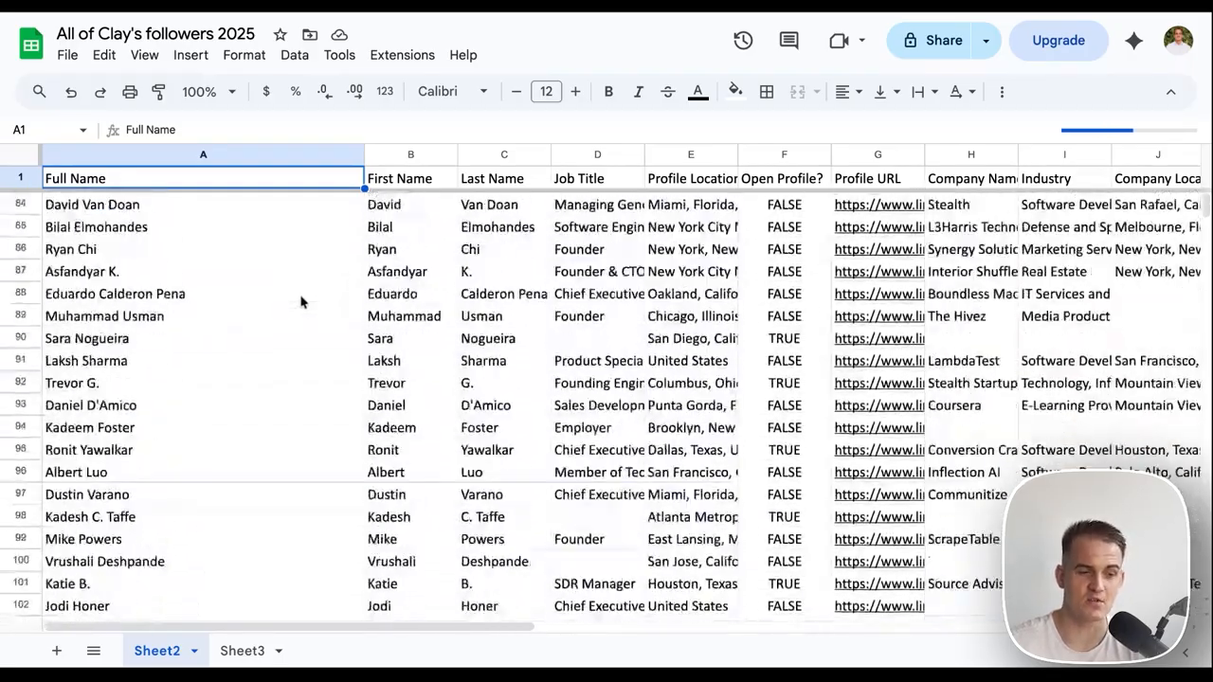
pyautogui.scroll(-7, 302, 302)
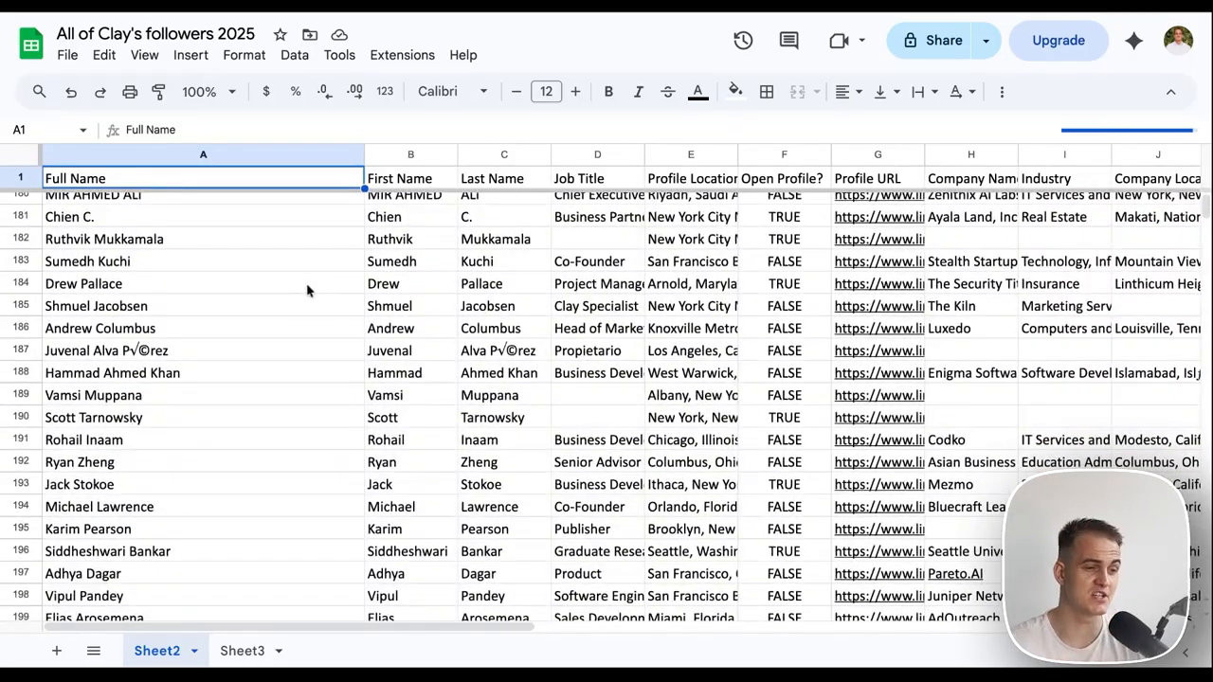
pyautogui.scroll(9, 309, 293)
pyautogui.scroll(20, 309, 293)
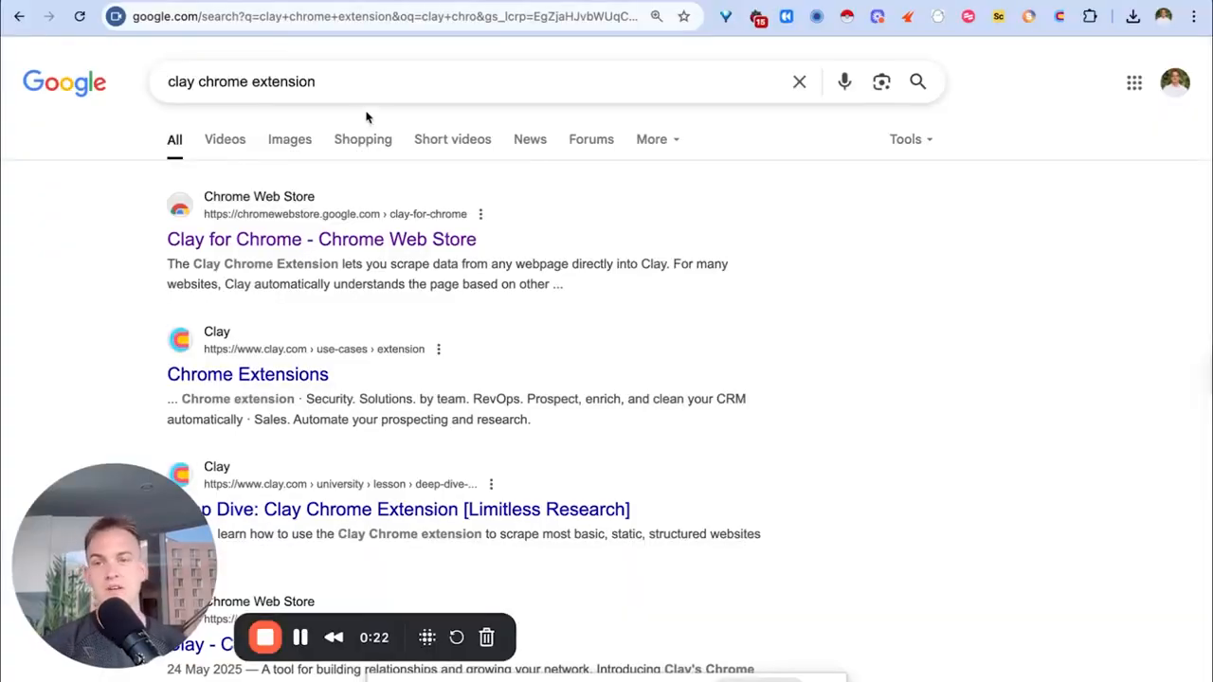
# Open G2's Salesforce Sales Cloud page and scroll past pricing to the individual reviews.
pyautogui.click(426, 239)
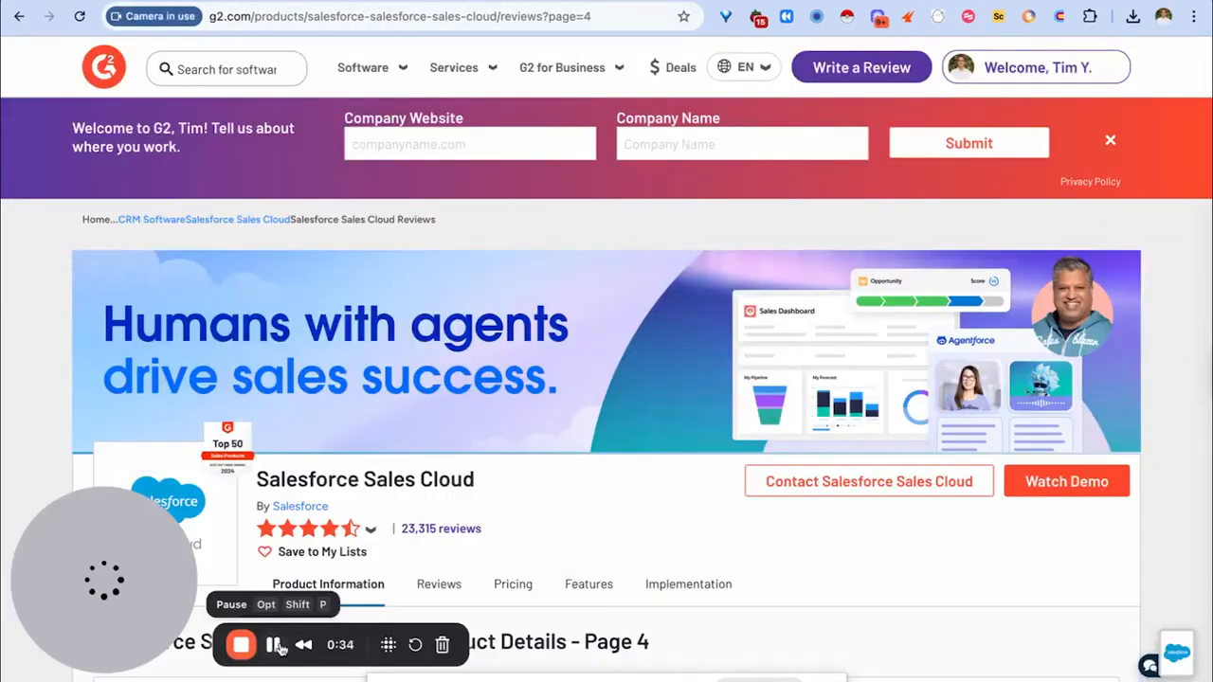
pyautogui.scroll(-2, 330, 554)
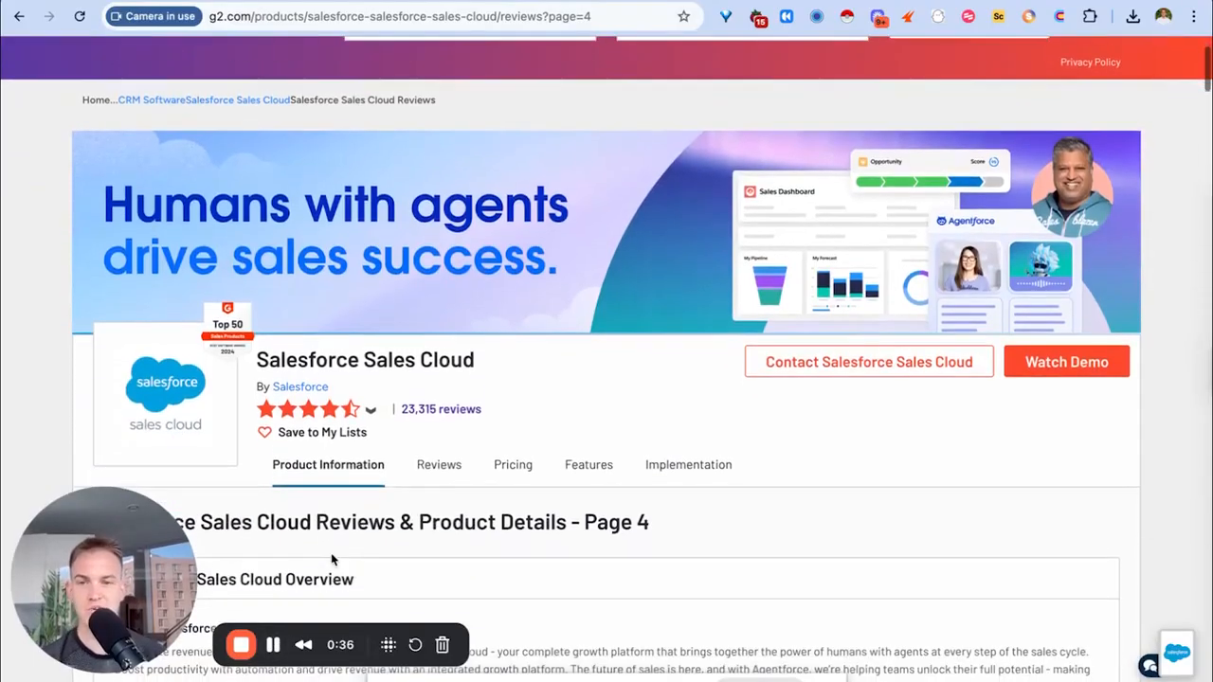
pyautogui.scroll(-4, 331, 559)
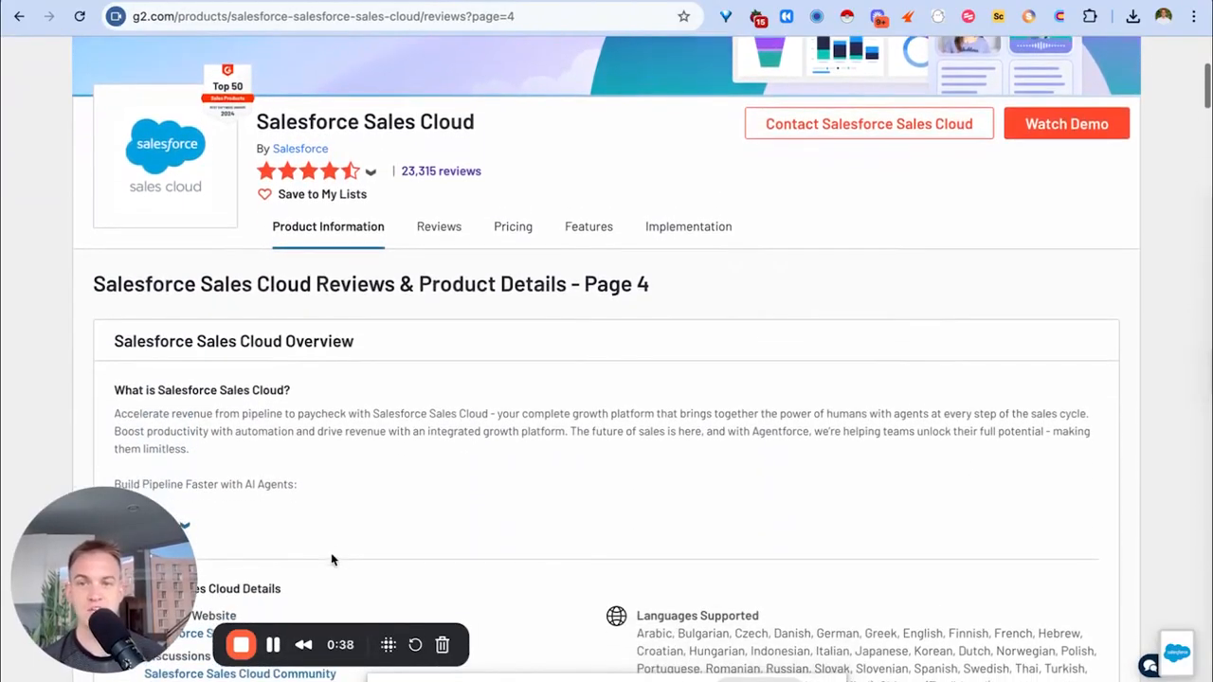
pyautogui.scroll(-1, 330, 559)
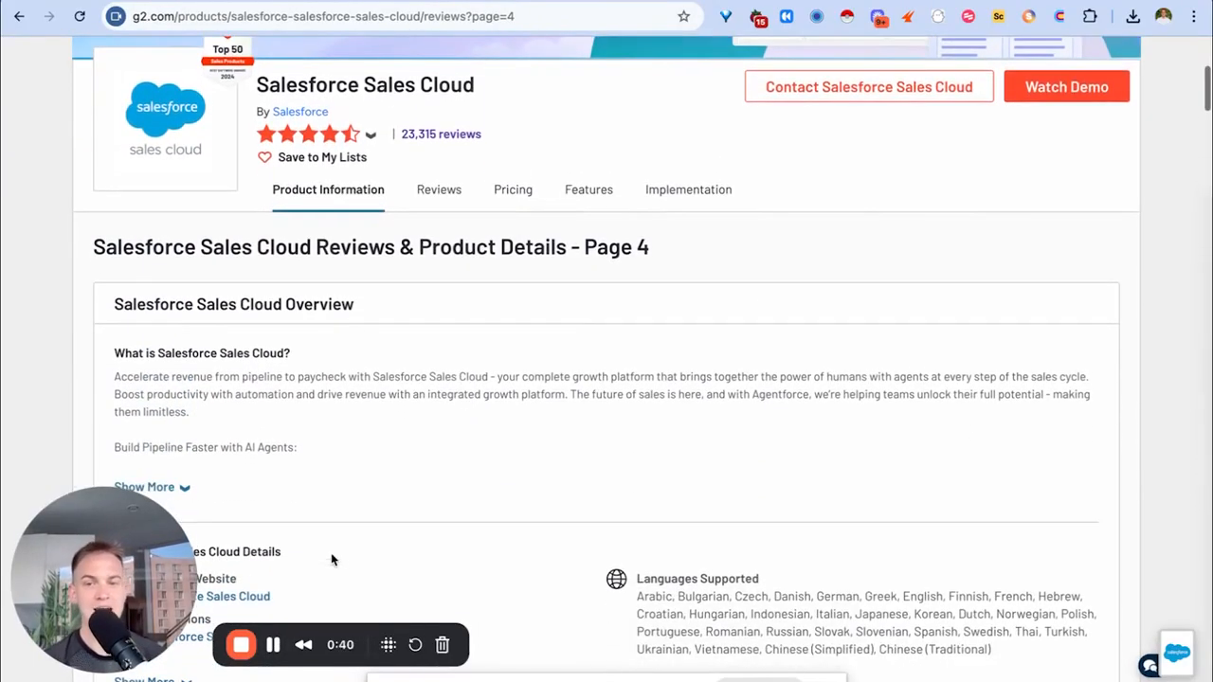
pyautogui.scroll(-3, 330, 559)
pyautogui.scroll(-15, 330, 559)
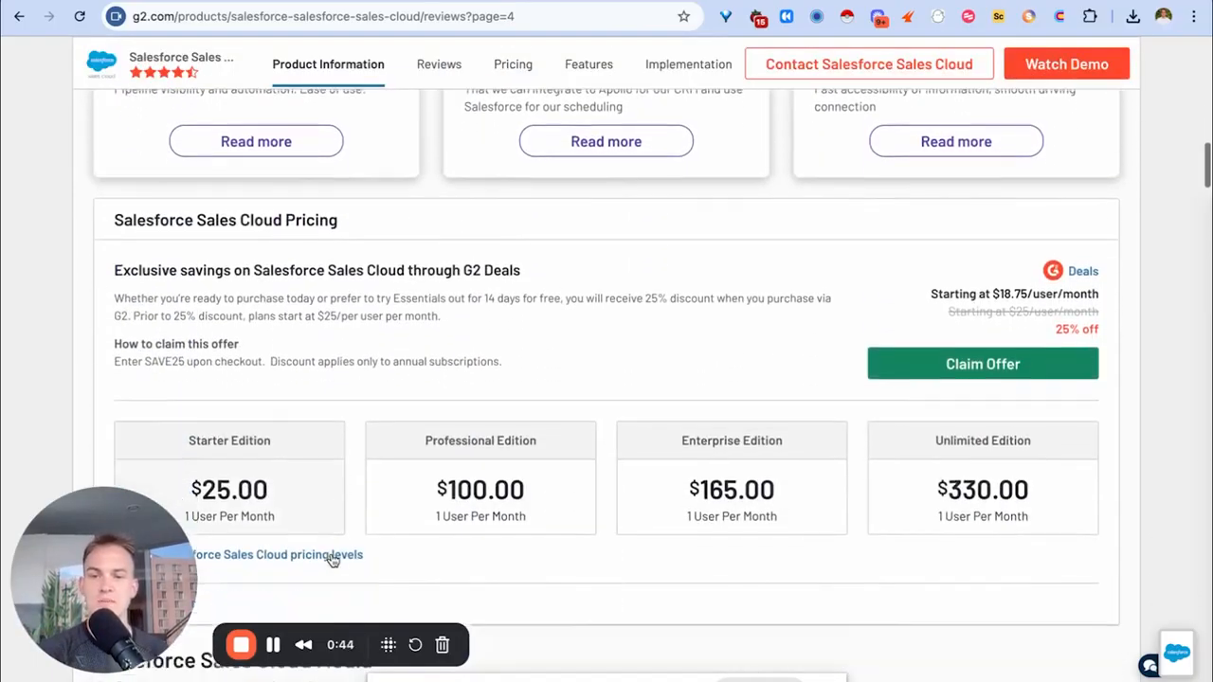
pyautogui.scroll(-20, 332, 560)
pyautogui.scroll(-5, 332, 560)
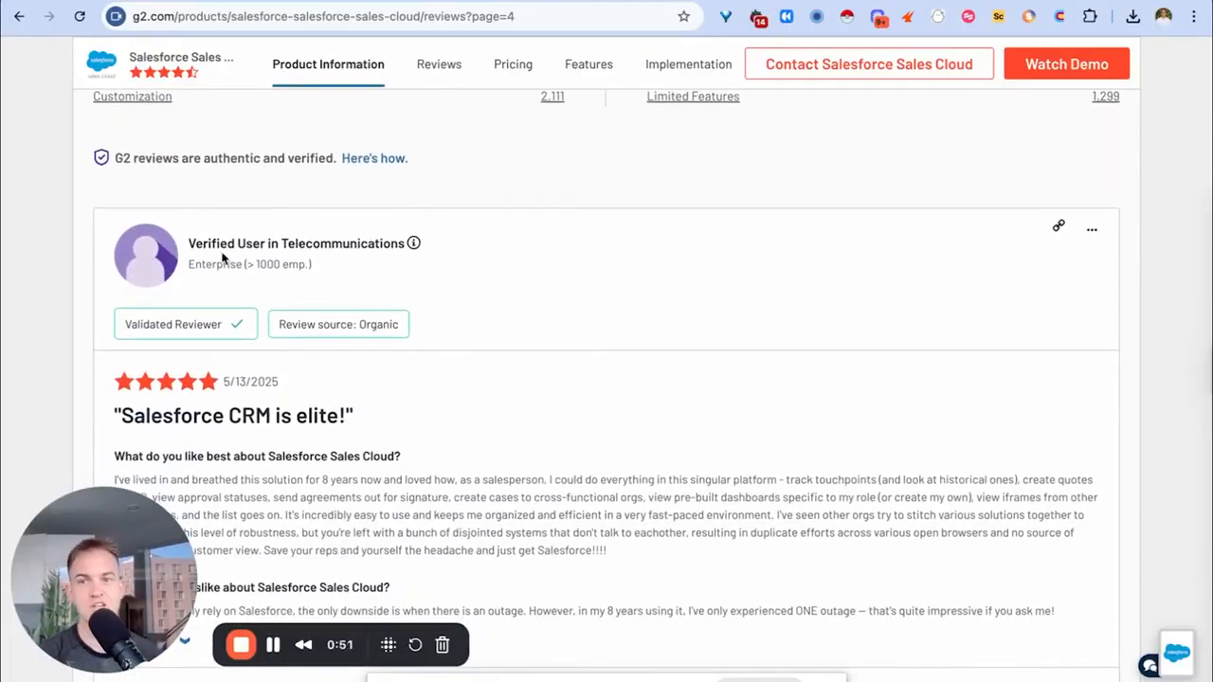
pyautogui.scroll(-1, 210, 248)
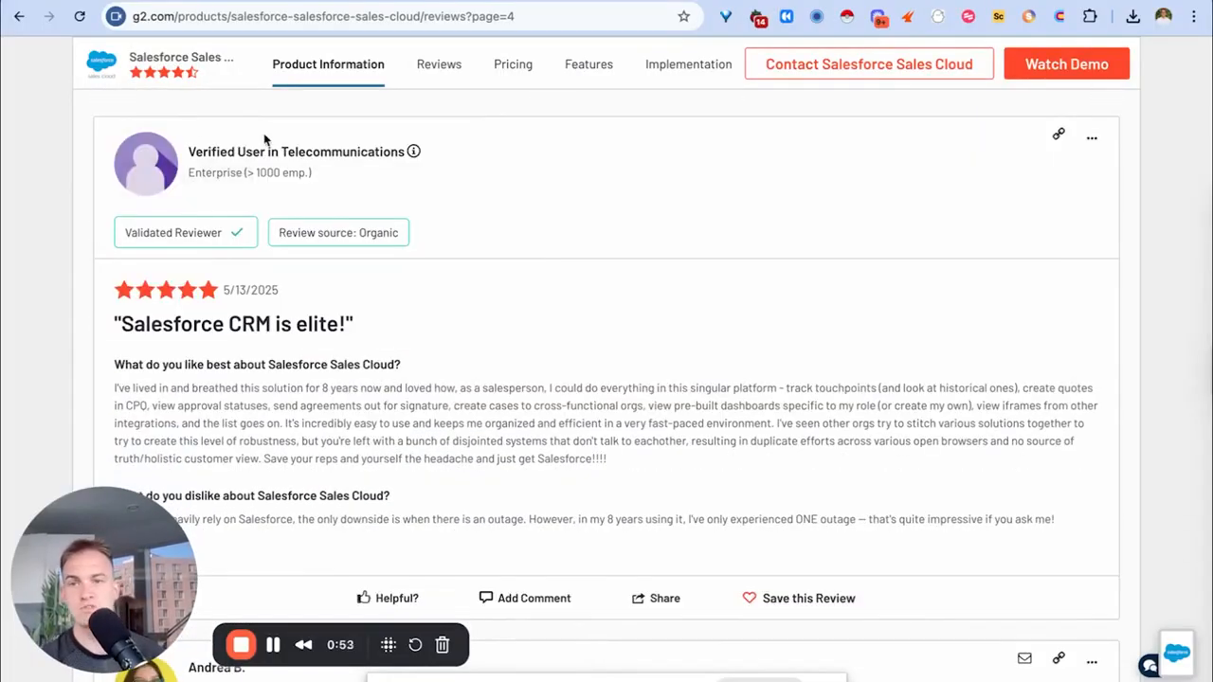
pyautogui.click(275, 644)
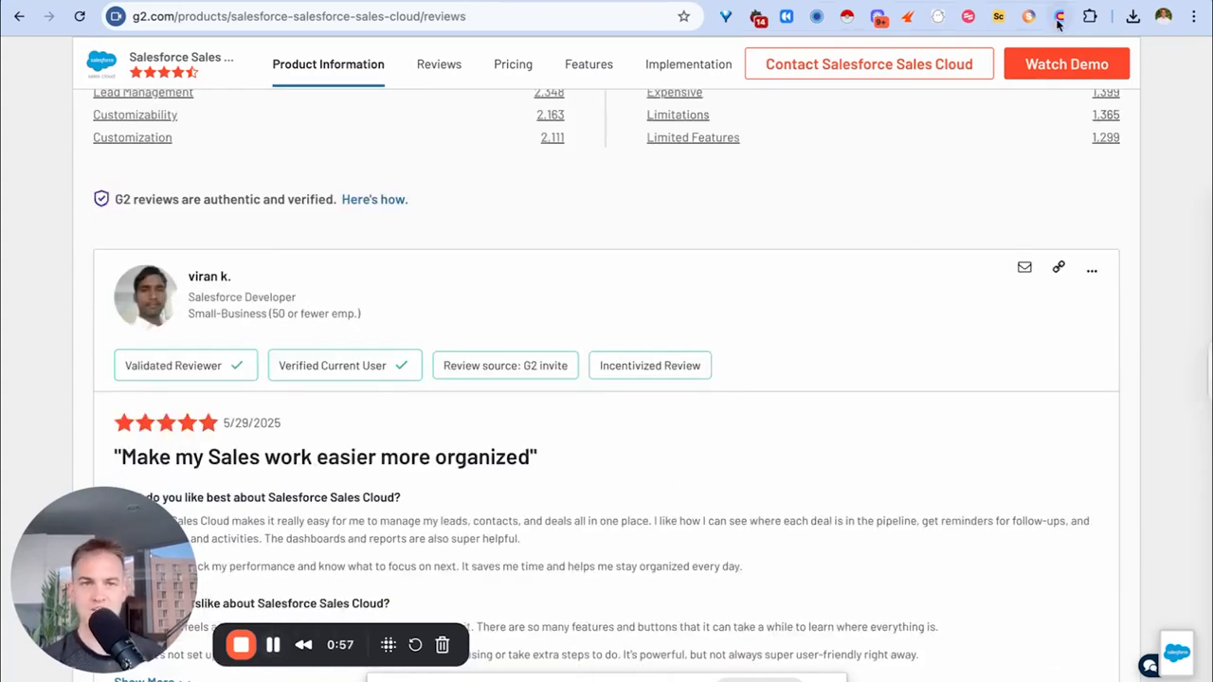
# Launch Clay for Chrome on the G2 page and start a new scraping recipe in Select Data.
pyautogui.click(1090, 17)
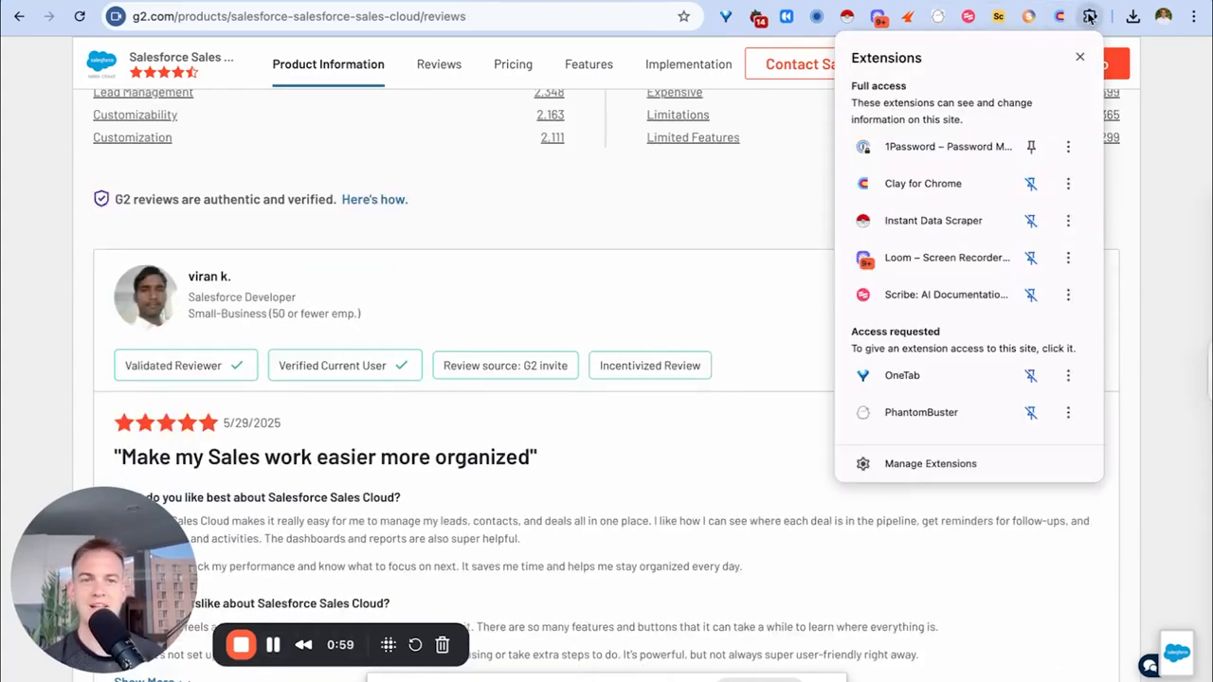
pyautogui.click(925, 183)
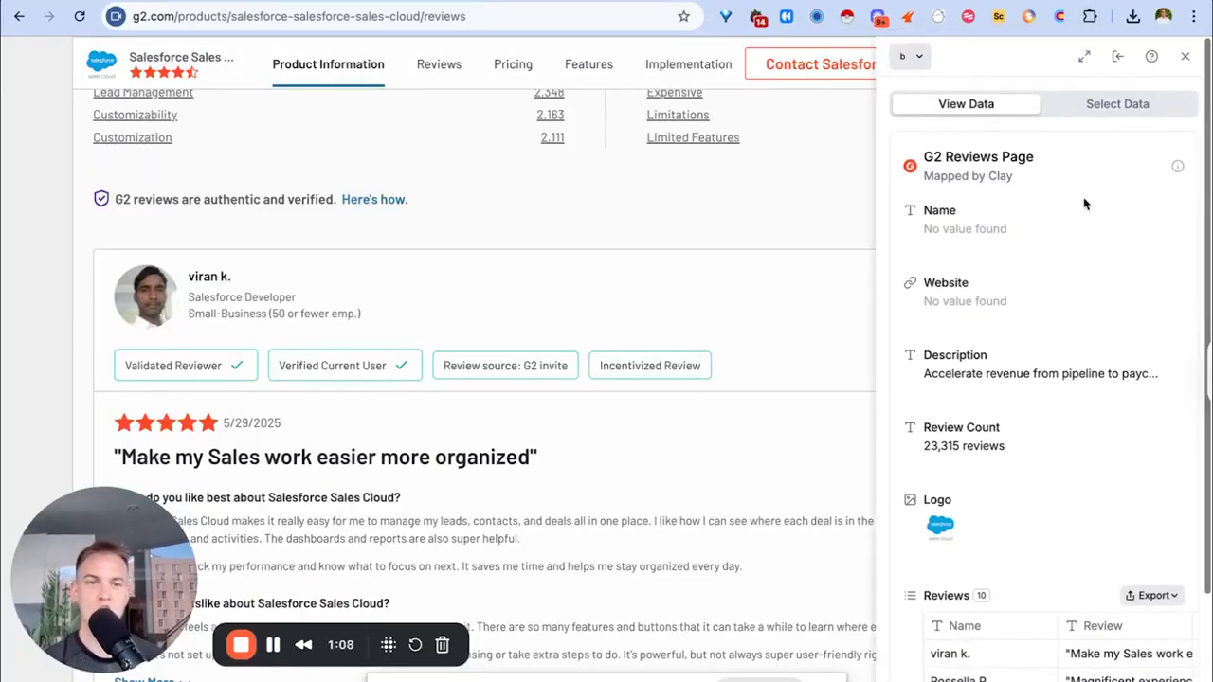
pyautogui.click(1103, 110)
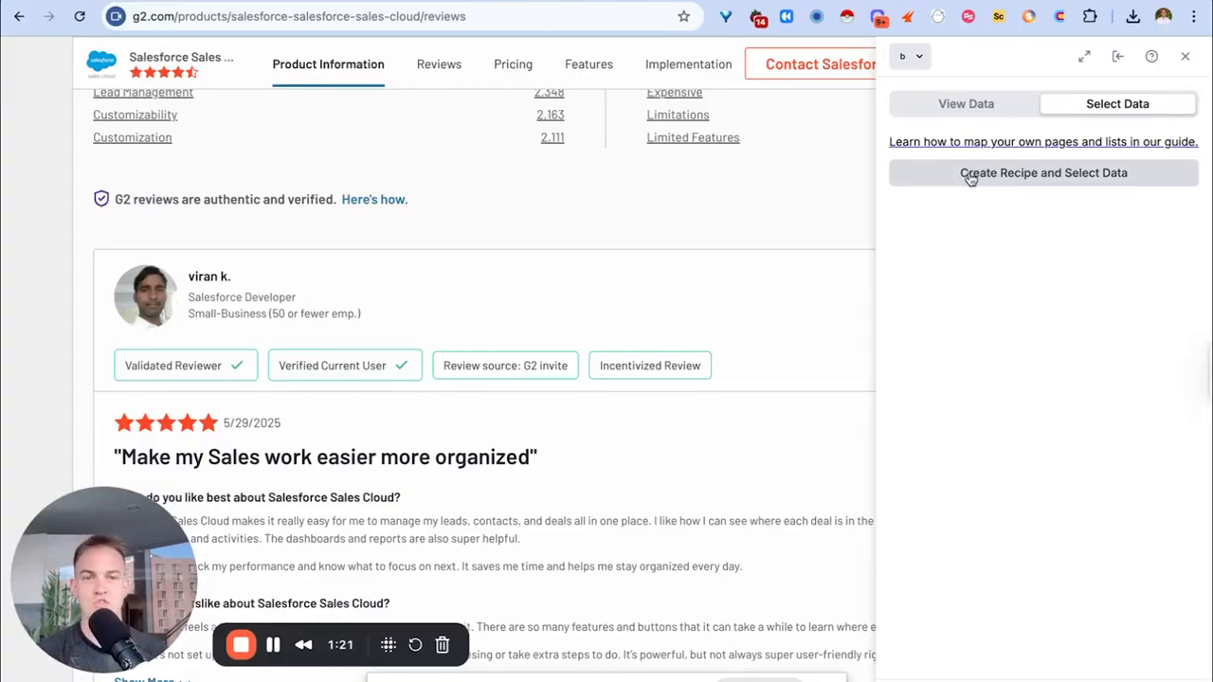
pyautogui.click(970, 177)
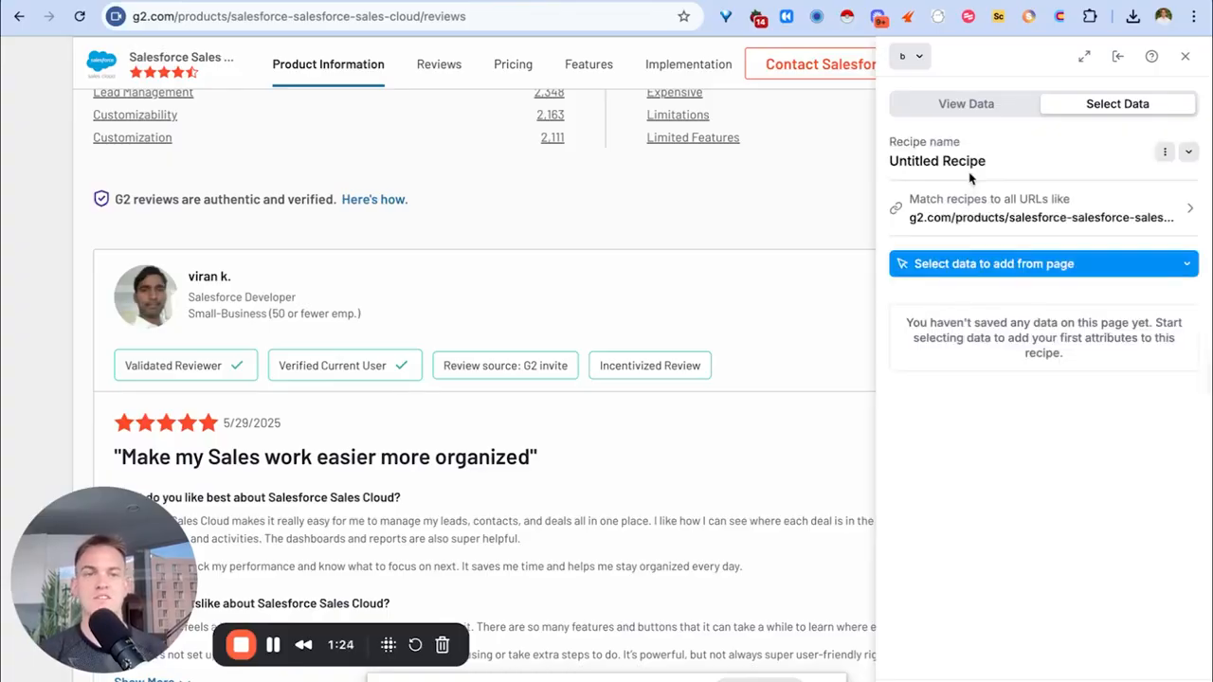
# Rename the recipe to 'G2 Scraper by Tim' and bring up the single attribute / list choices.
pyautogui.click(1164, 151)
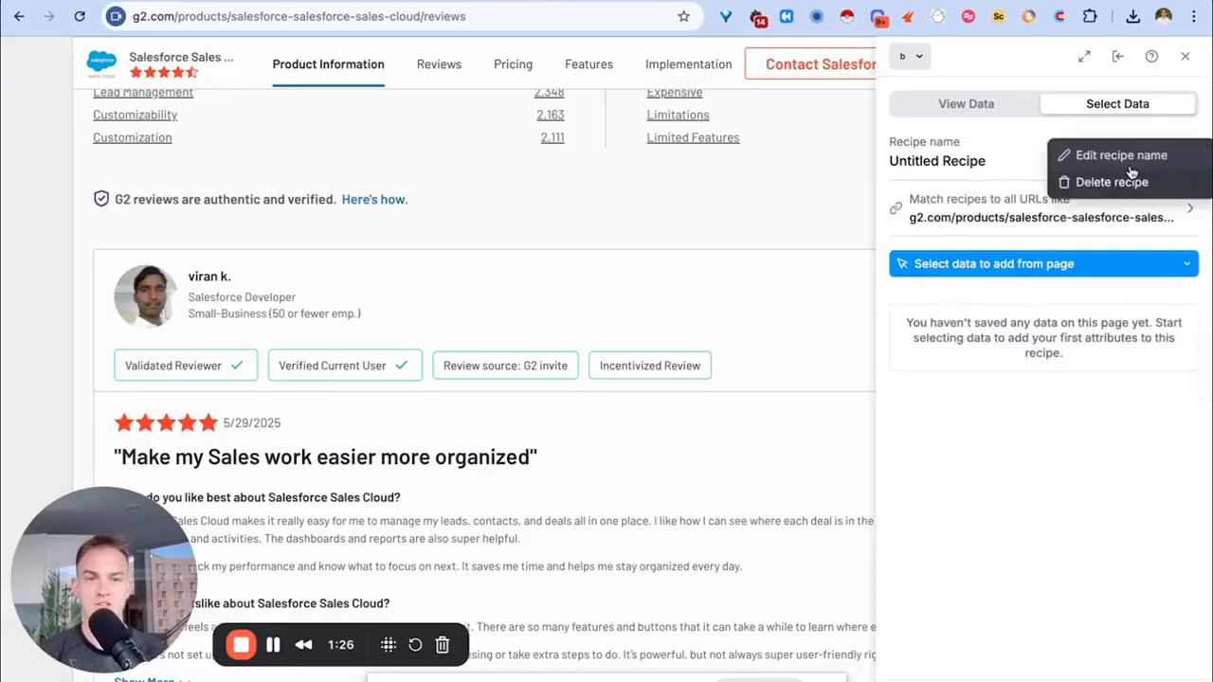
pyautogui.click(1121, 156)
pyautogui.hotkey('ctrl', 'a')
pyautogui.write('G2 S')
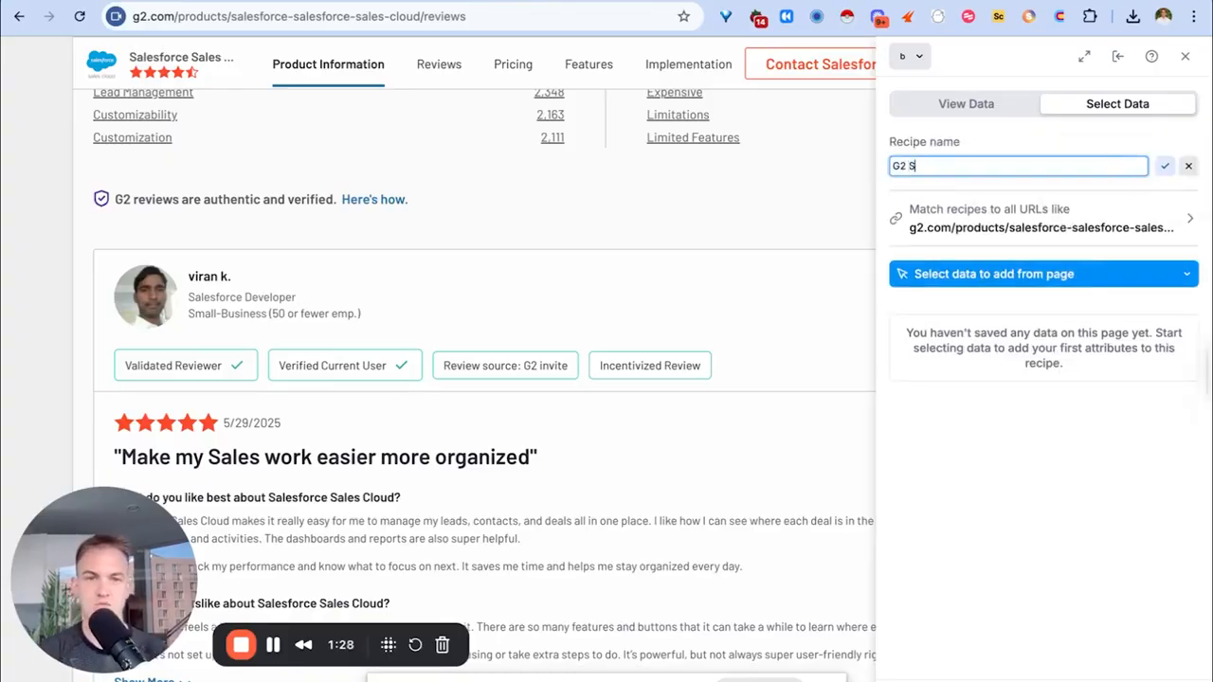
pyautogui.write('craper by Tim')
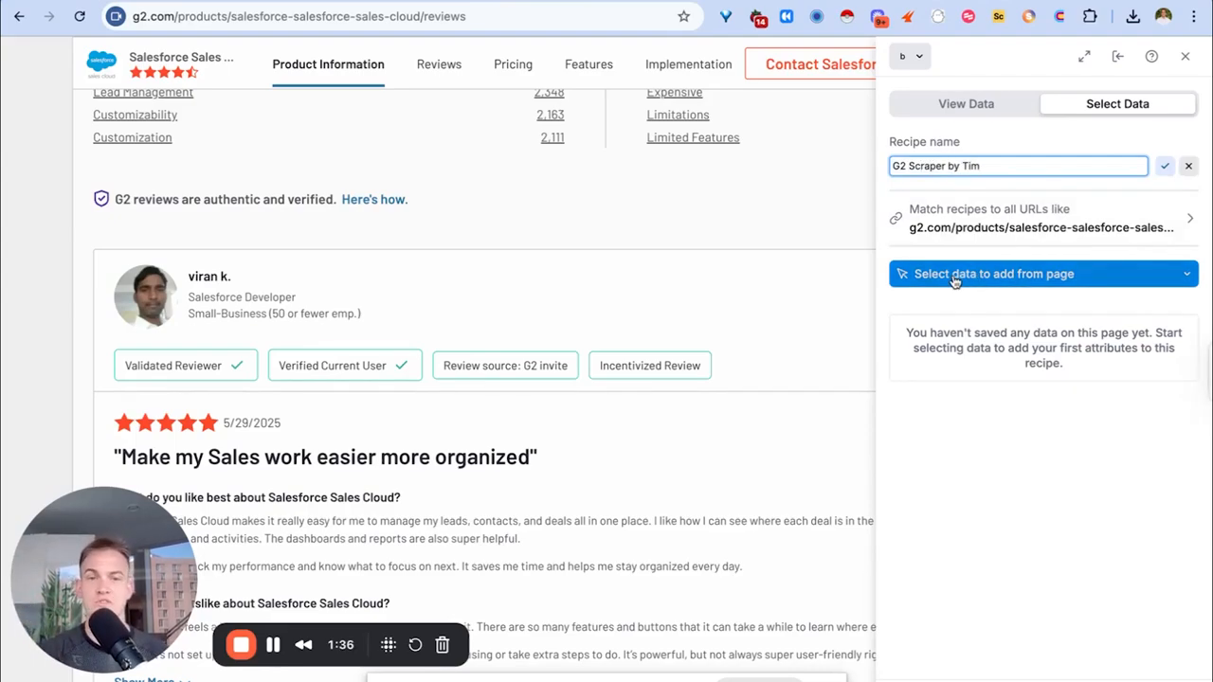
pyautogui.click(958, 280)
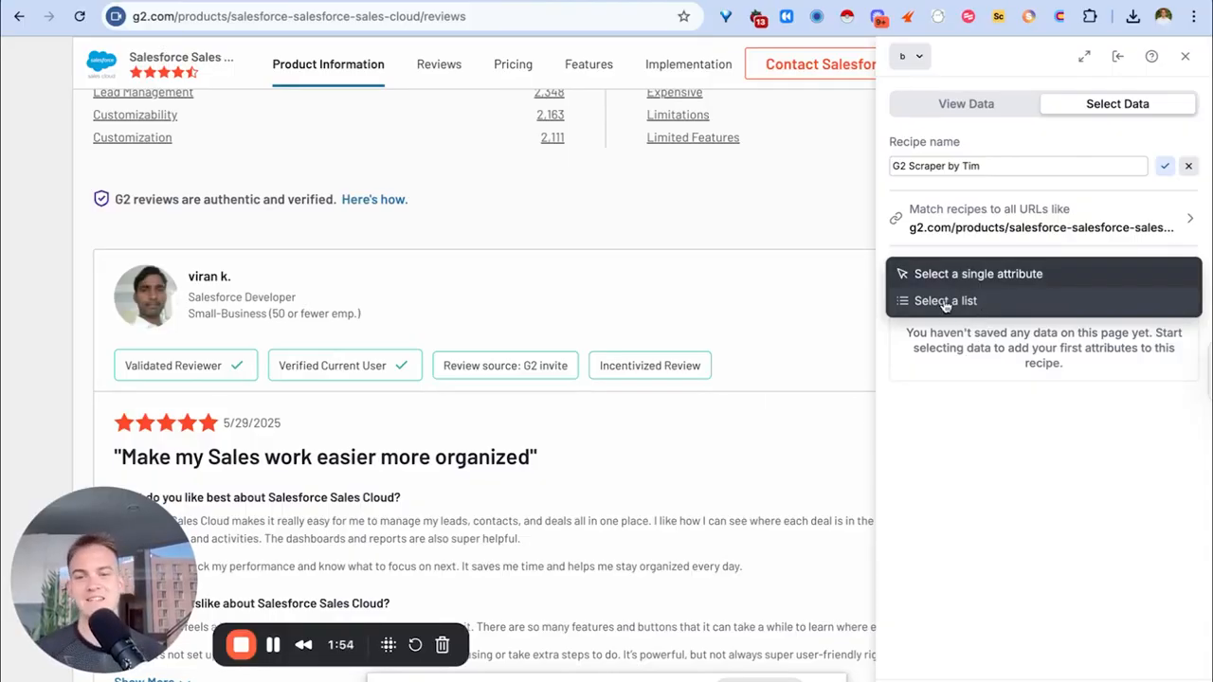
# Create a review list from two reviews and save the reviewer name as 'Full Name'.
pyautogui.click(945, 302)
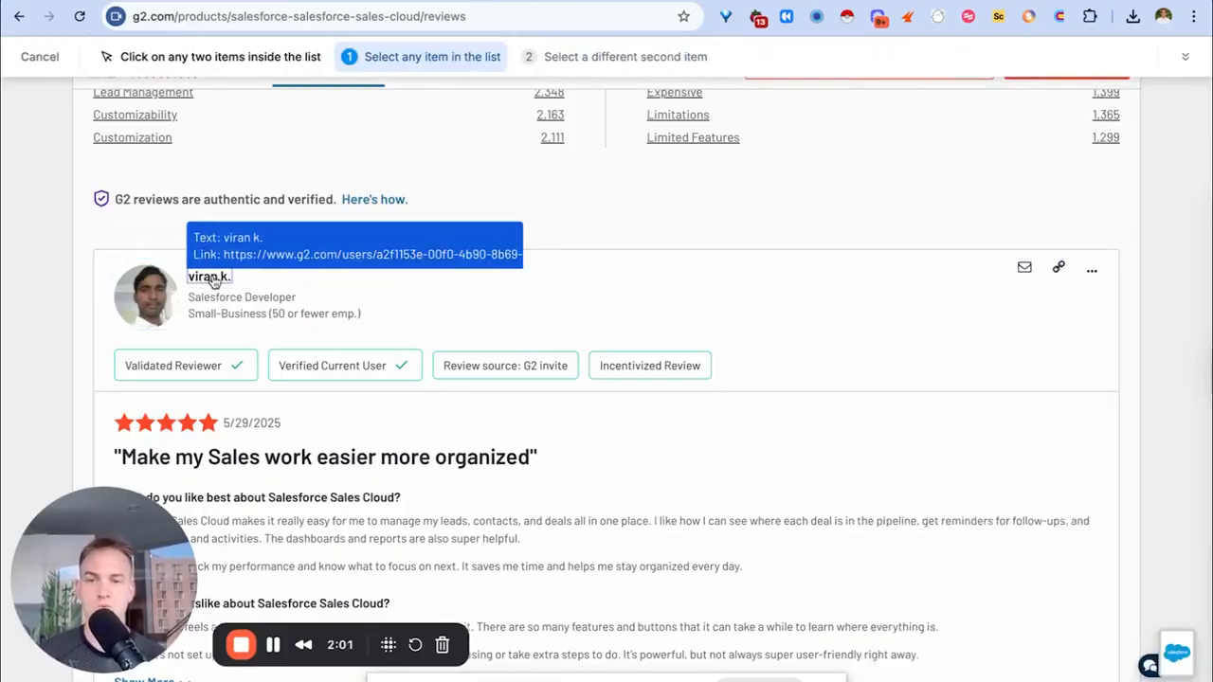
pyautogui.click(214, 282)
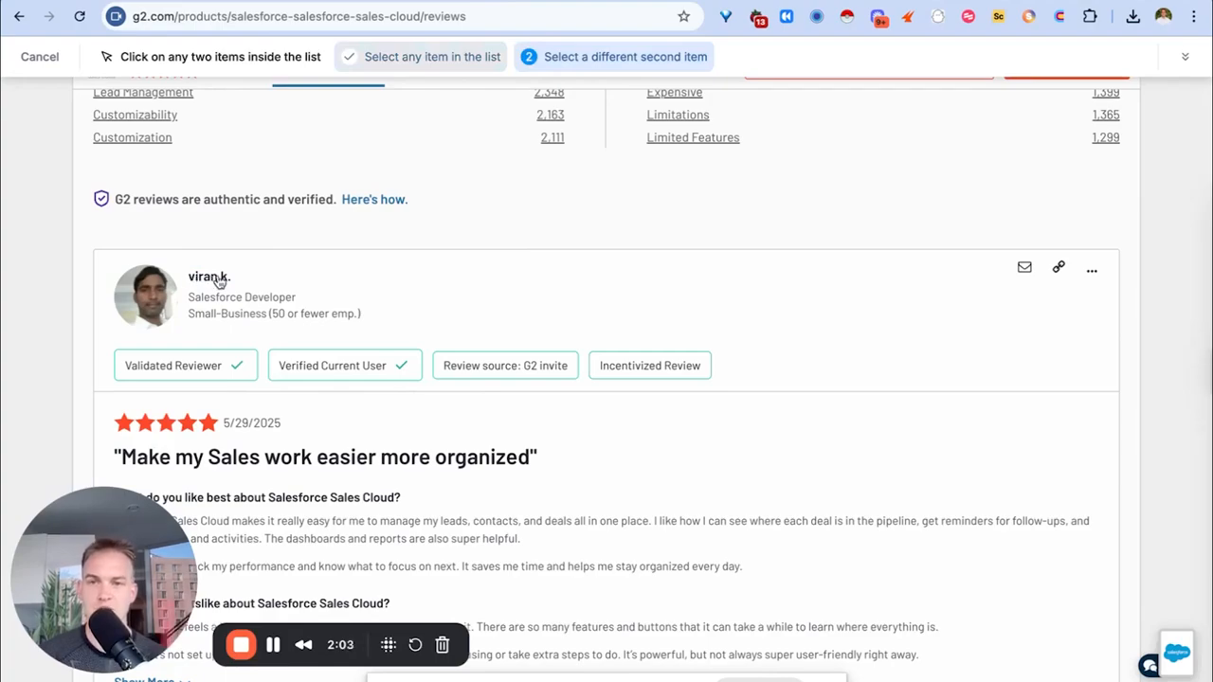
pyautogui.click(218, 269)
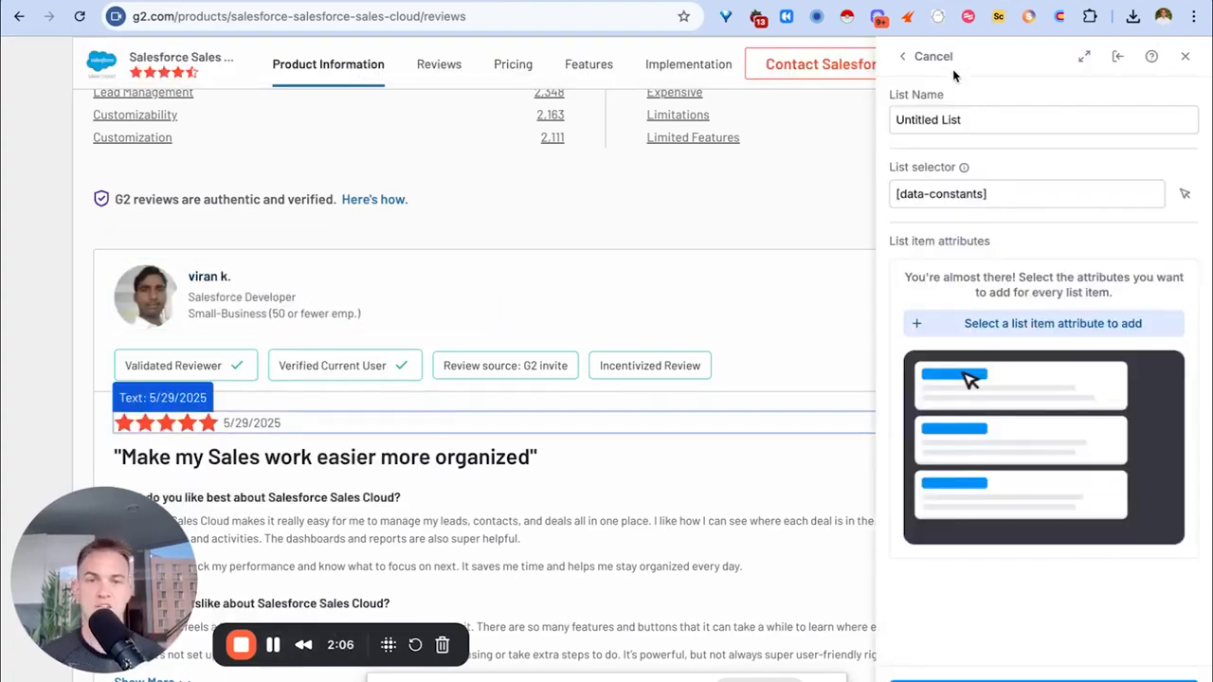
pyautogui.tripleClick(972, 114)
pyautogui.write('Full Name')
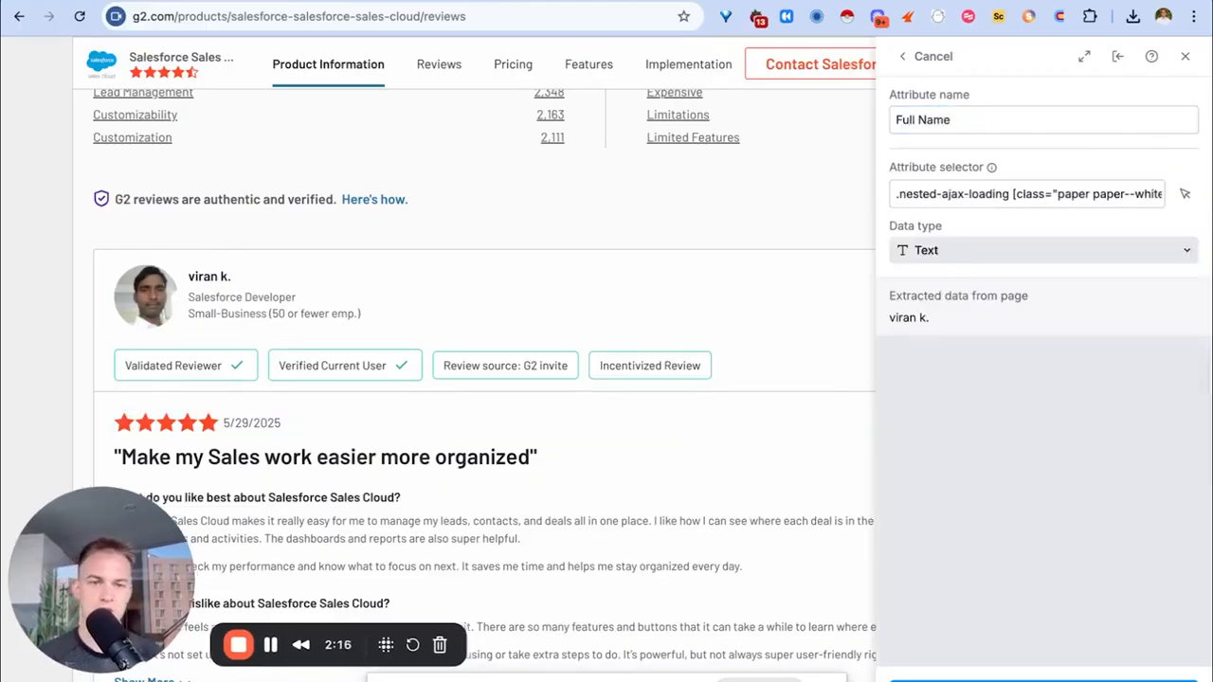
pyautogui.moveTo(606, 678)
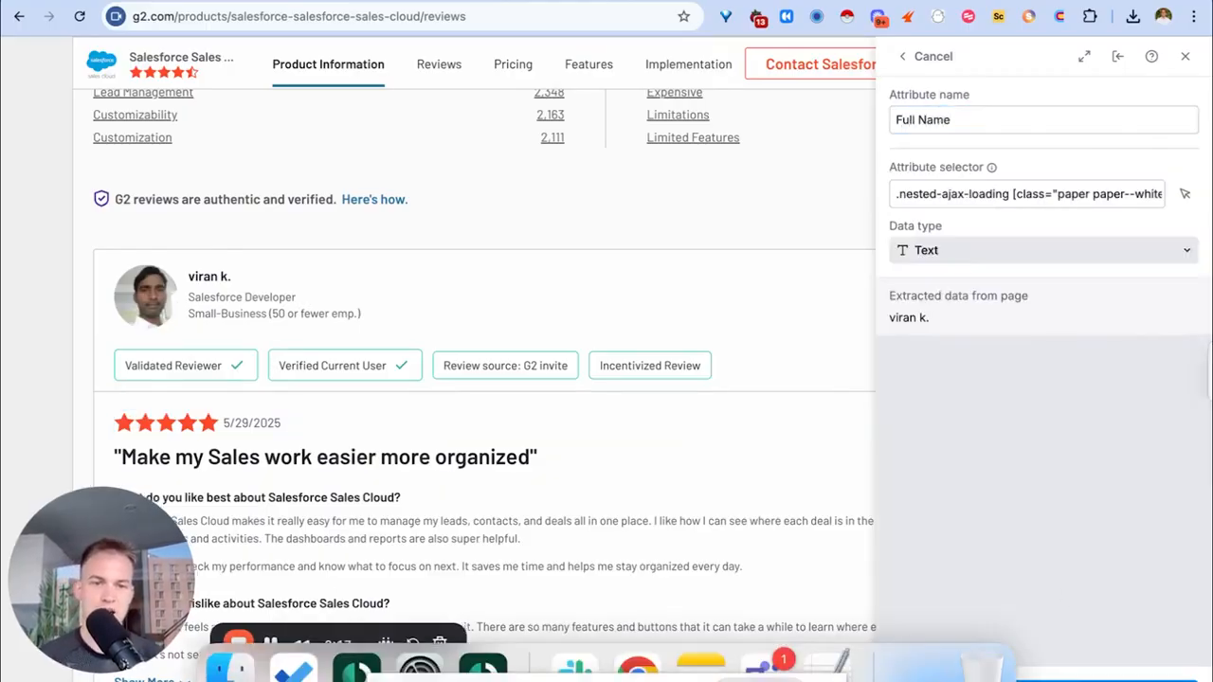
pyautogui.click(1042, 663)
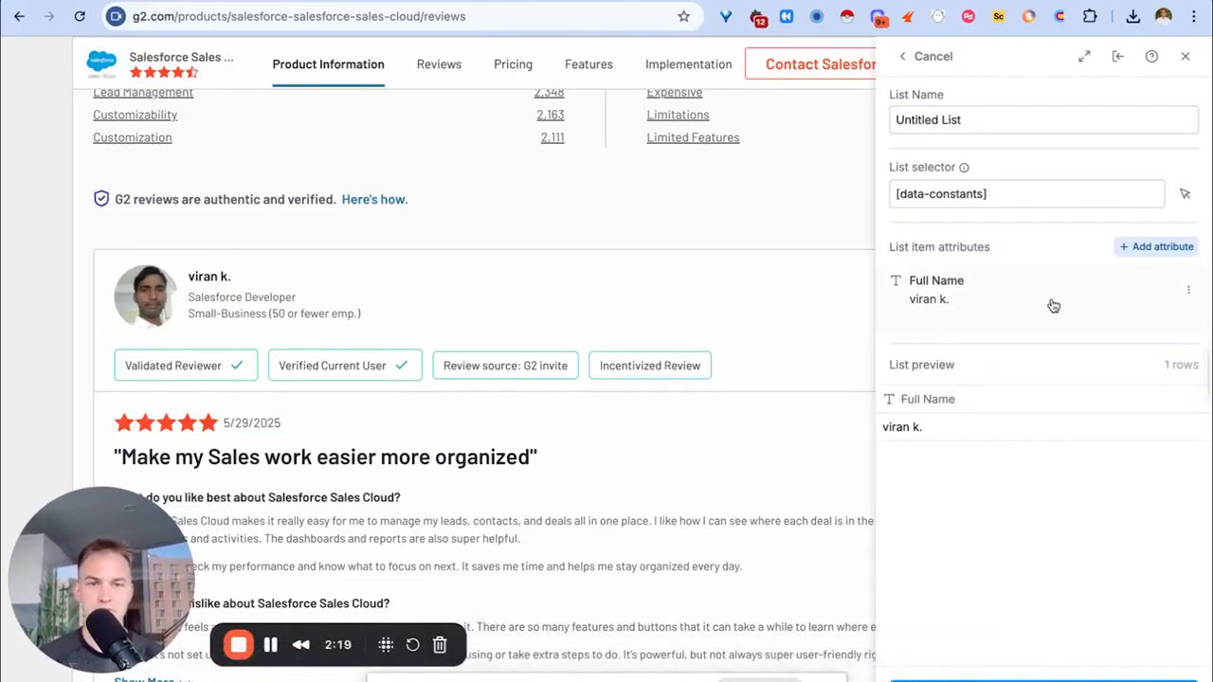
# Add 'Job Title' and 'Review' attributes to the review list.
pyautogui.click(1158, 249)
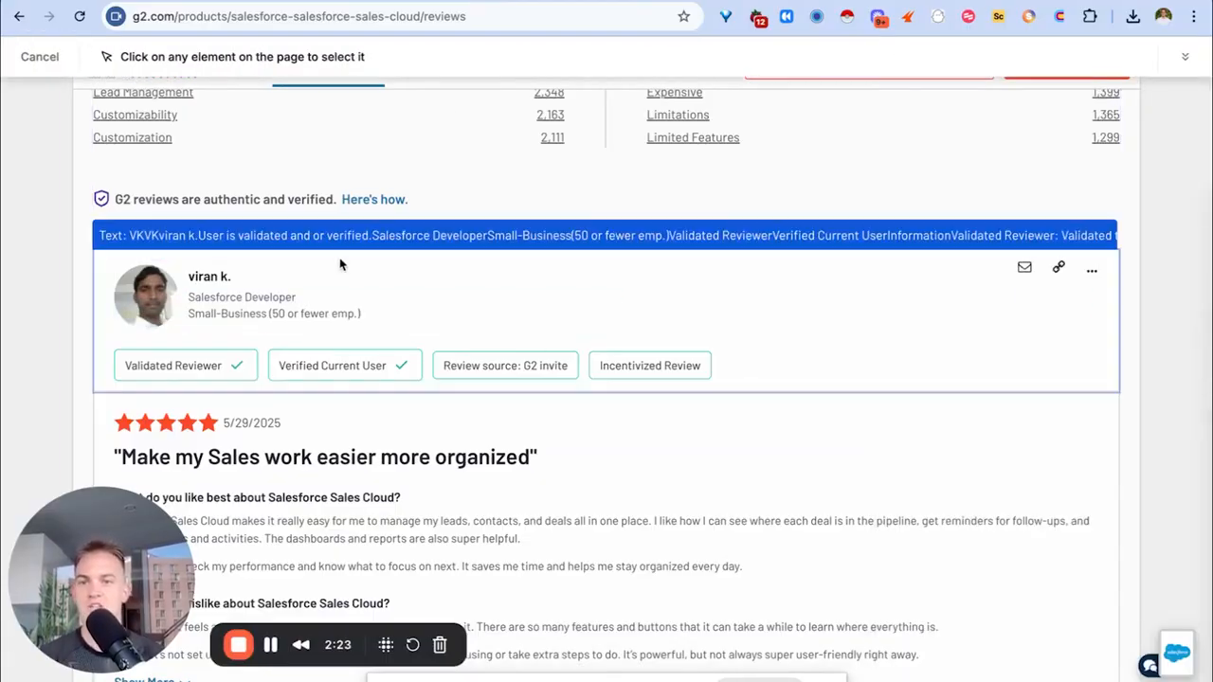
pyautogui.click(276, 296)
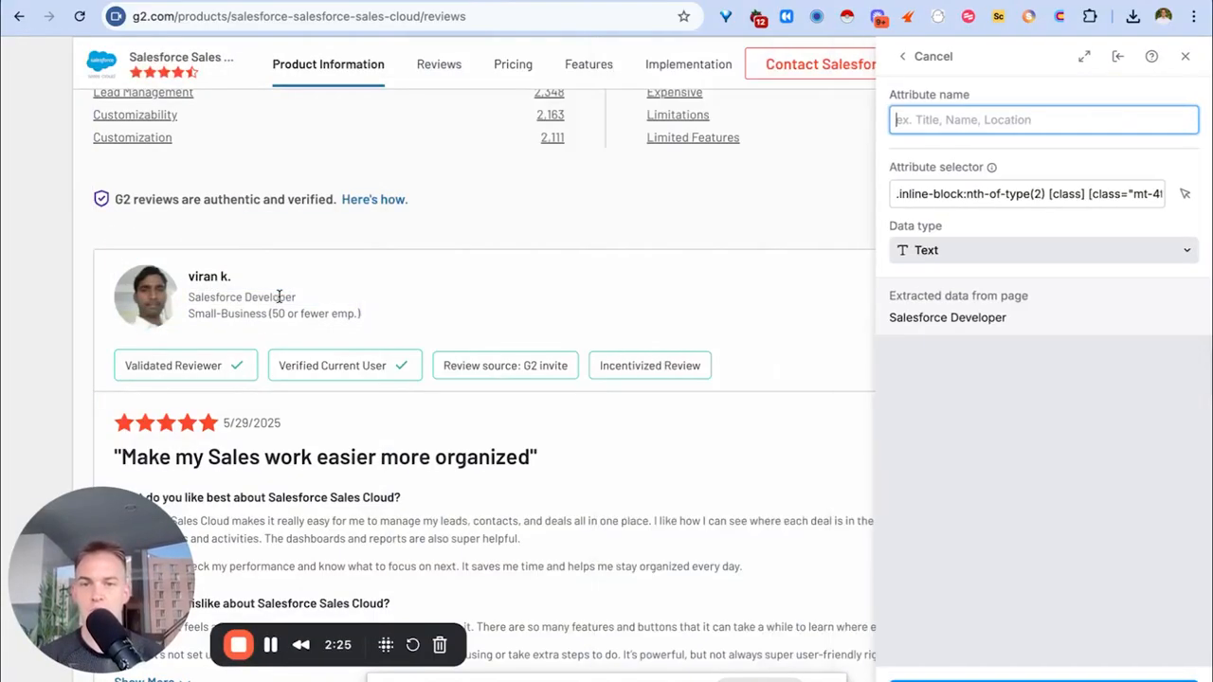
pyautogui.write('Job Title')
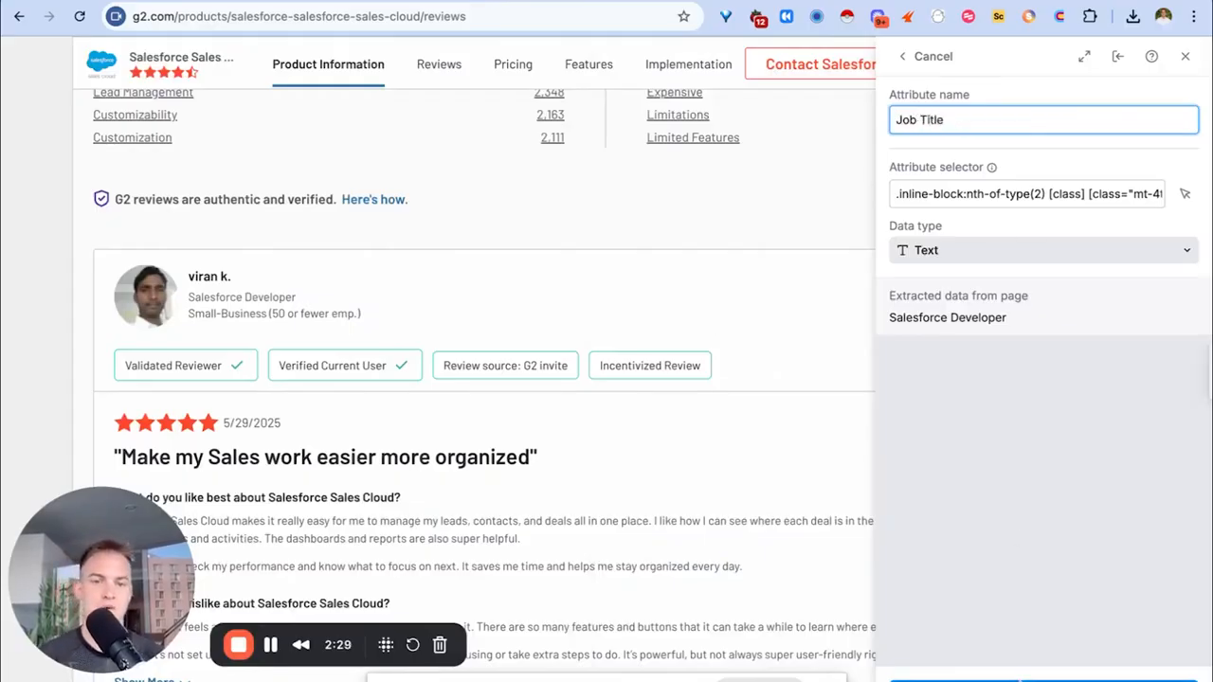
pyautogui.press('Return')
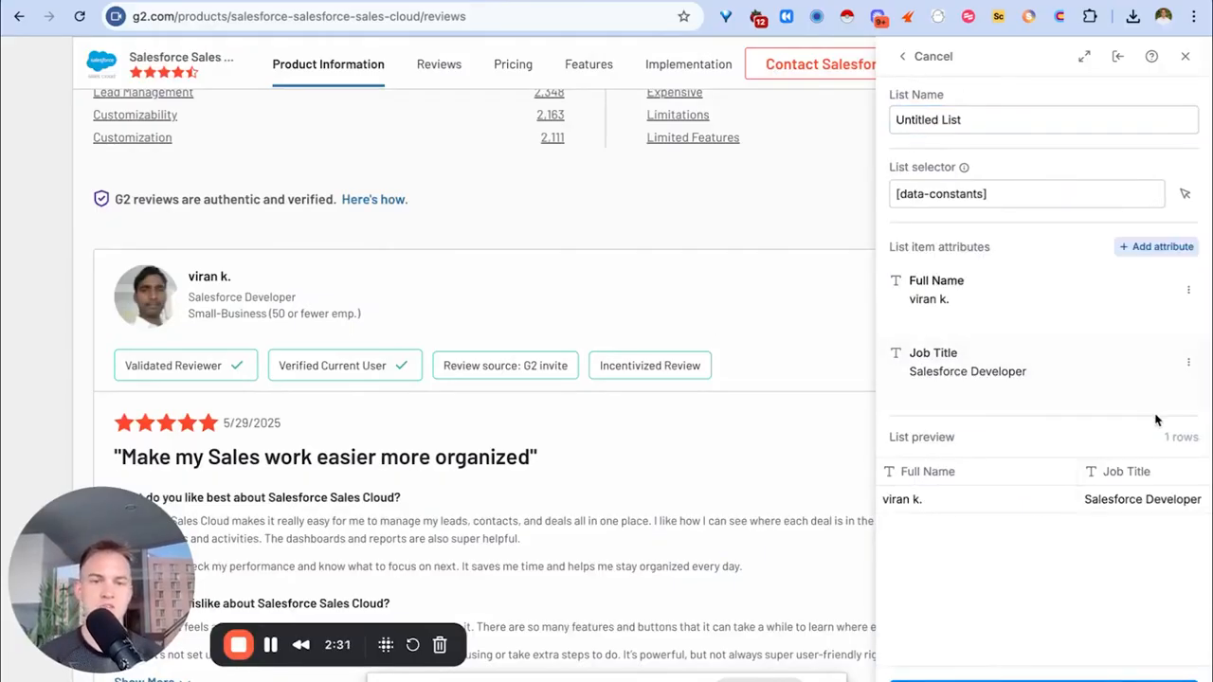
pyautogui.click(1162, 246)
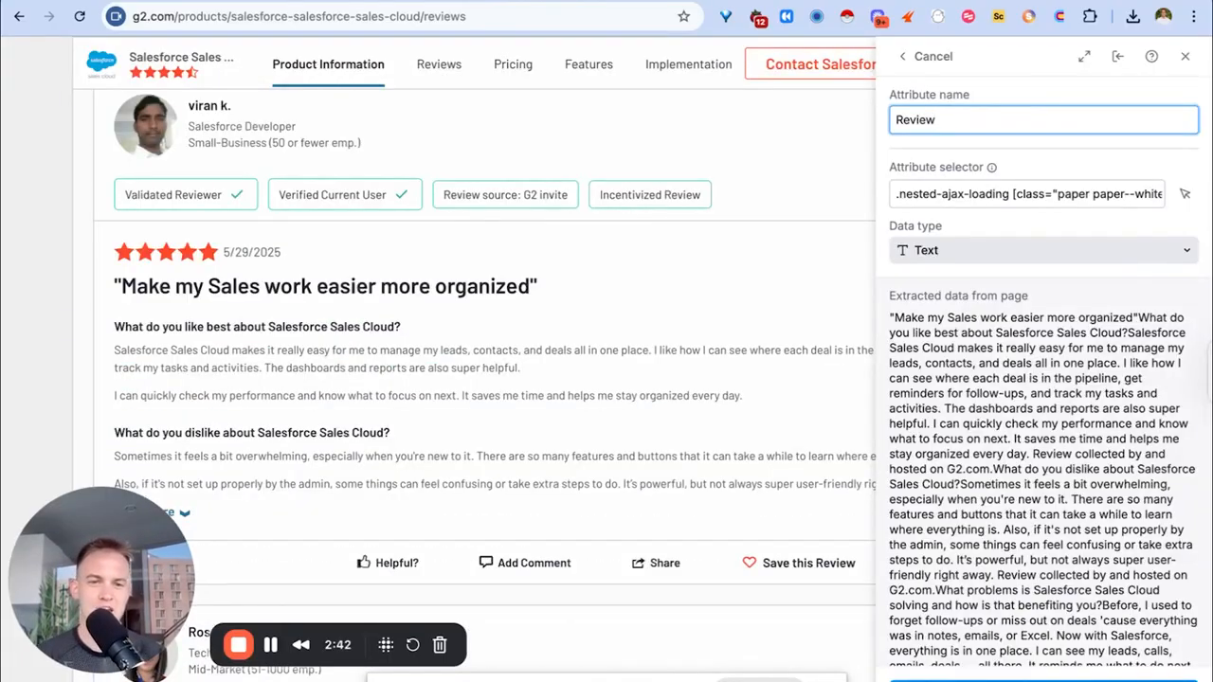
pyautogui.click(1066, 678)
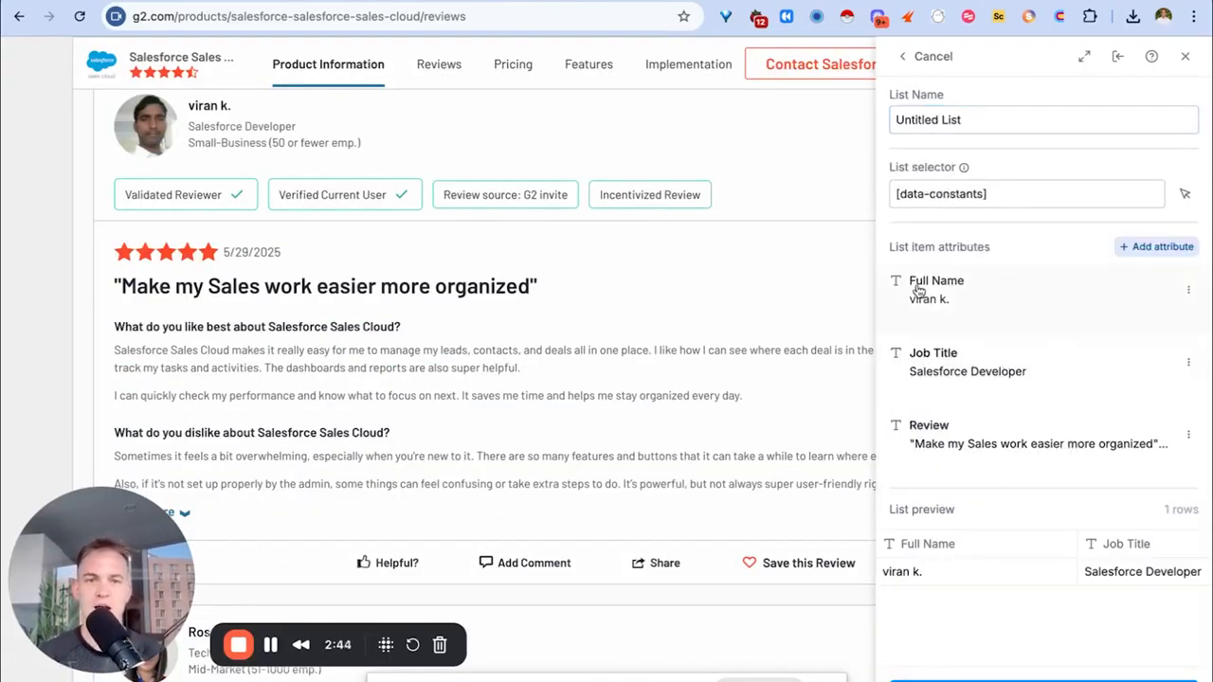
# Add the 'Star rating + date of review' attribute from the star and date row.
pyautogui.click(1139, 250)
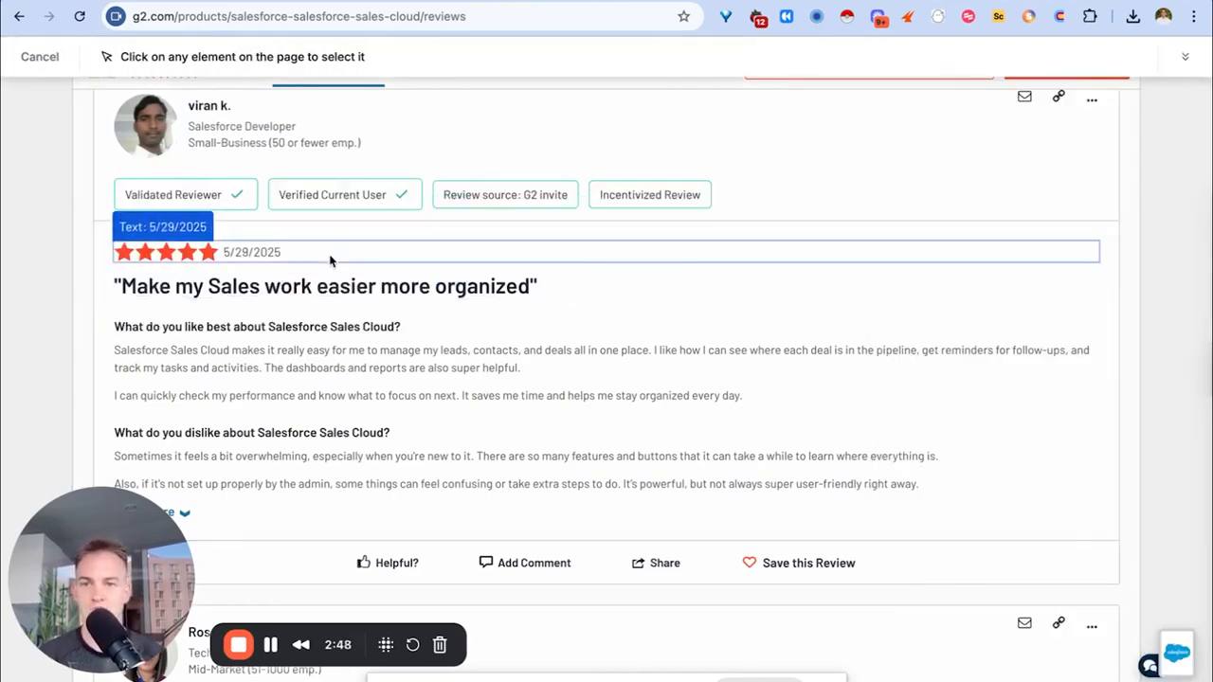
pyautogui.click(331, 259)
pyautogui.write('Star rating + date of review')
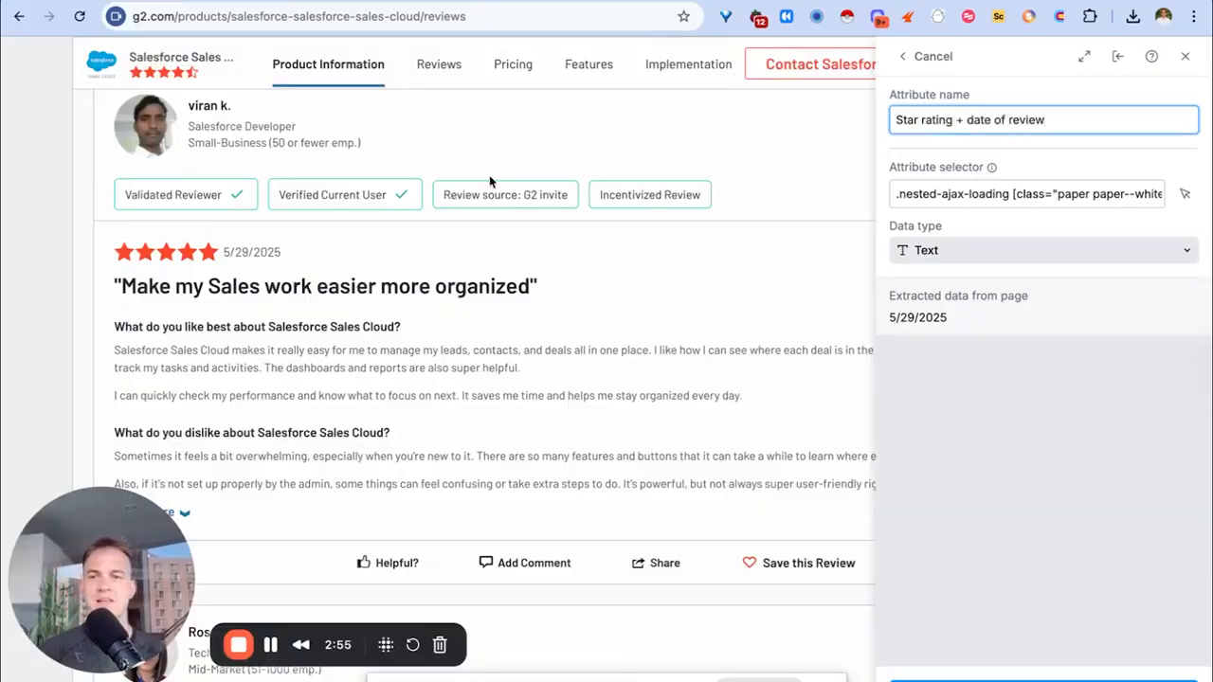
pyautogui.click(1042, 680)
pyautogui.scroll(-2, 1014, 439)
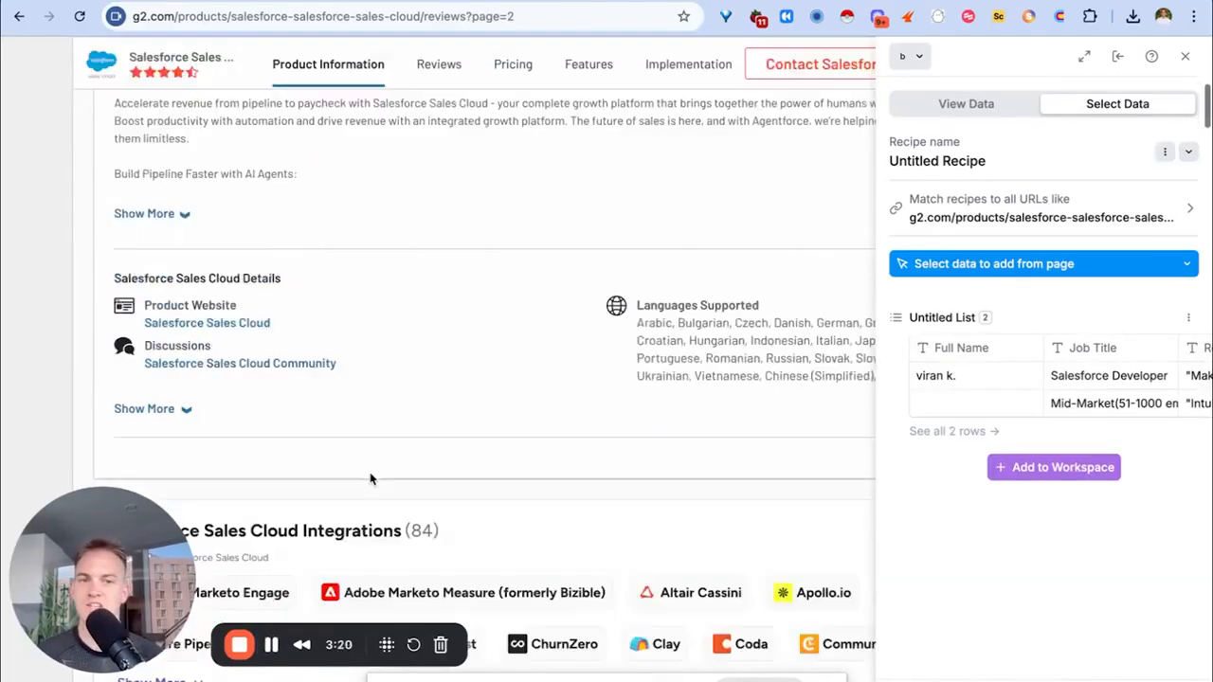
# Scroll through the G2 Salesforce Sales Cloud reviews and move on to page 3.
pyautogui.scroll(-5, 367, 476)
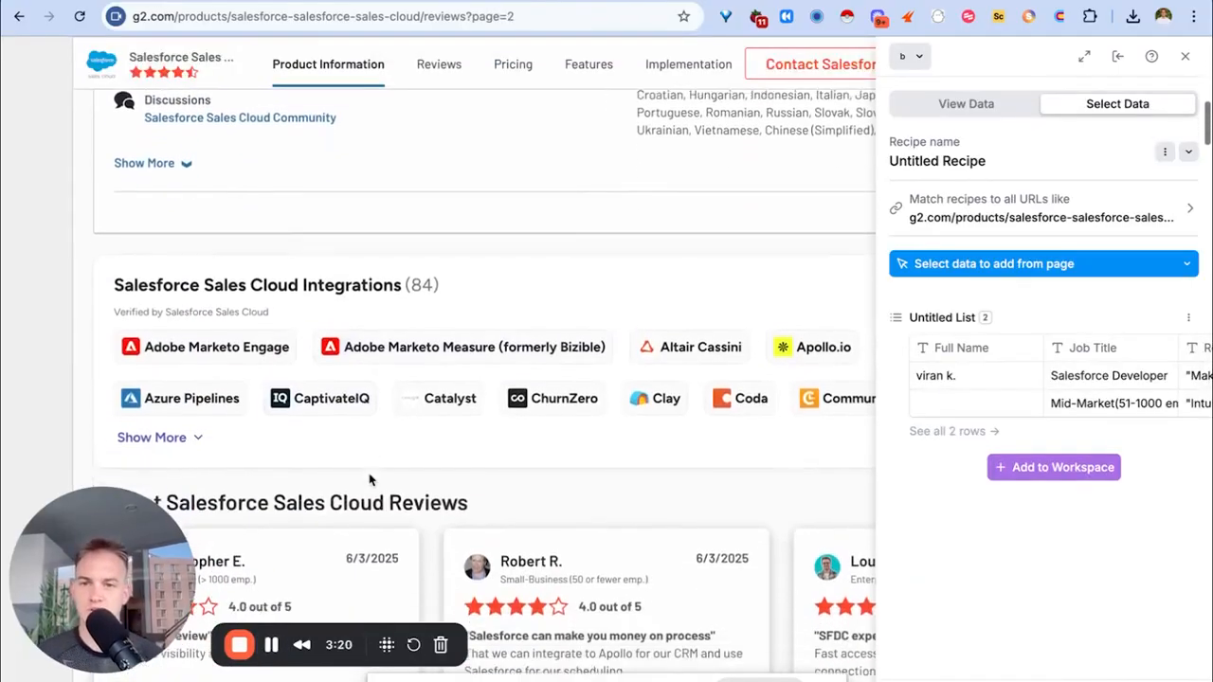
pyautogui.scroll(-15, 366, 477)
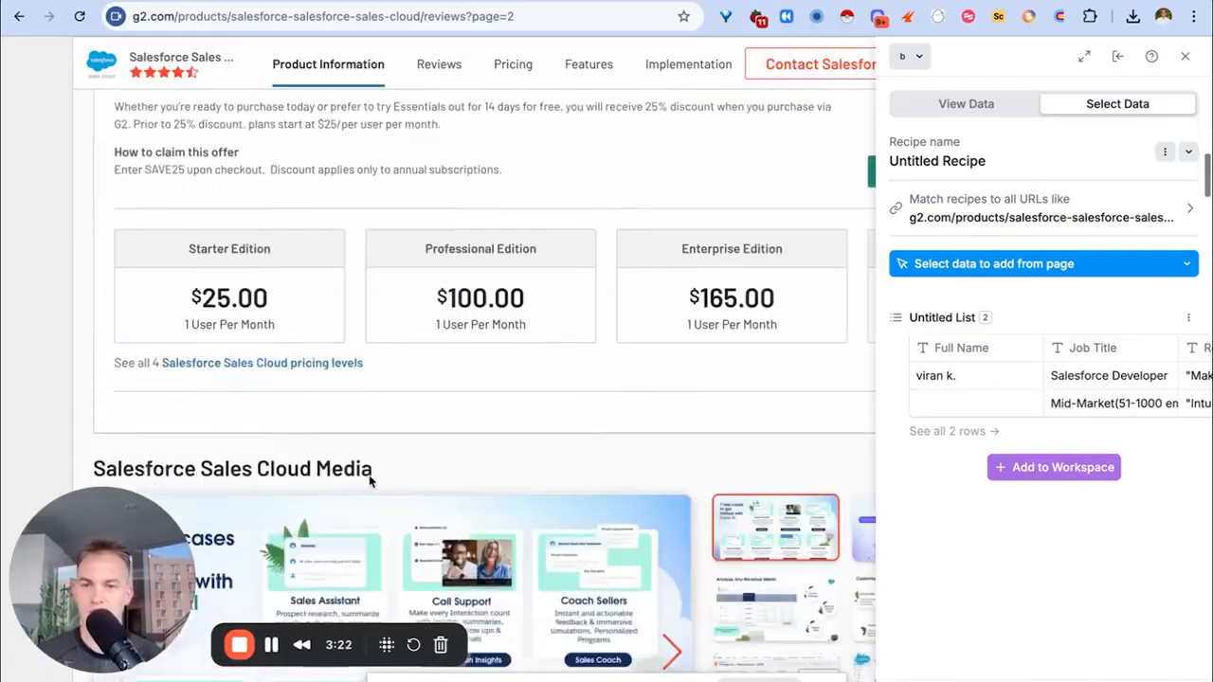
pyautogui.scroll(-15, 367, 477)
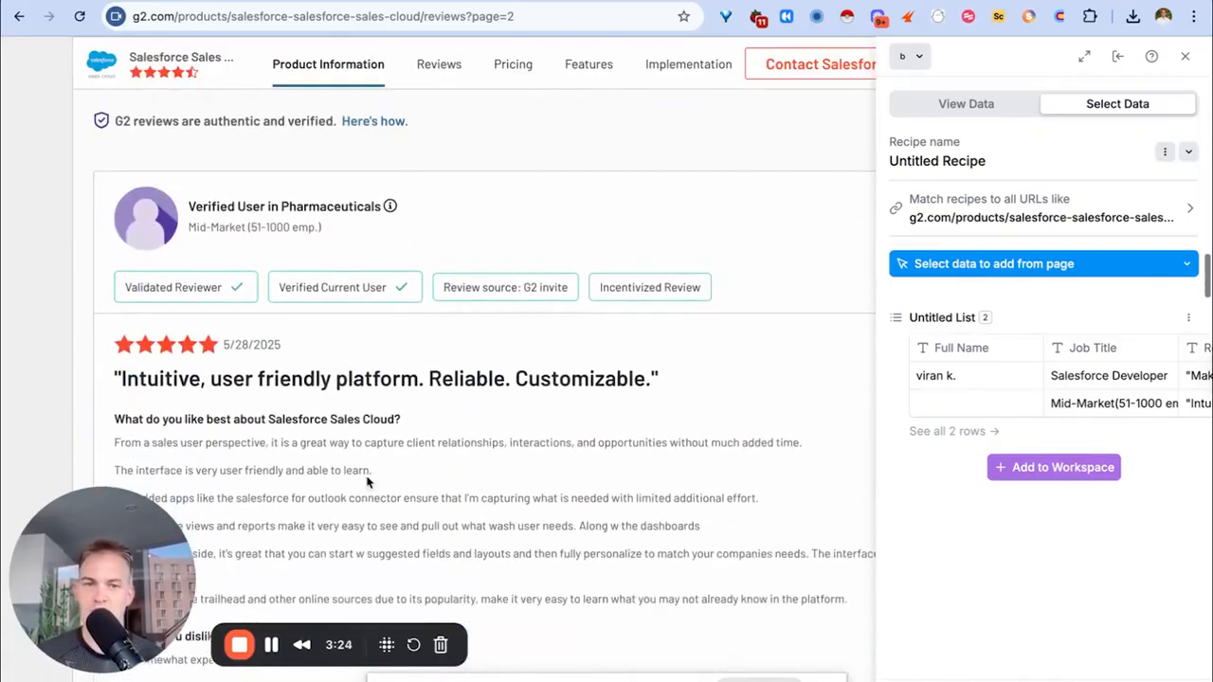
pyautogui.scroll(-10, 366, 483)
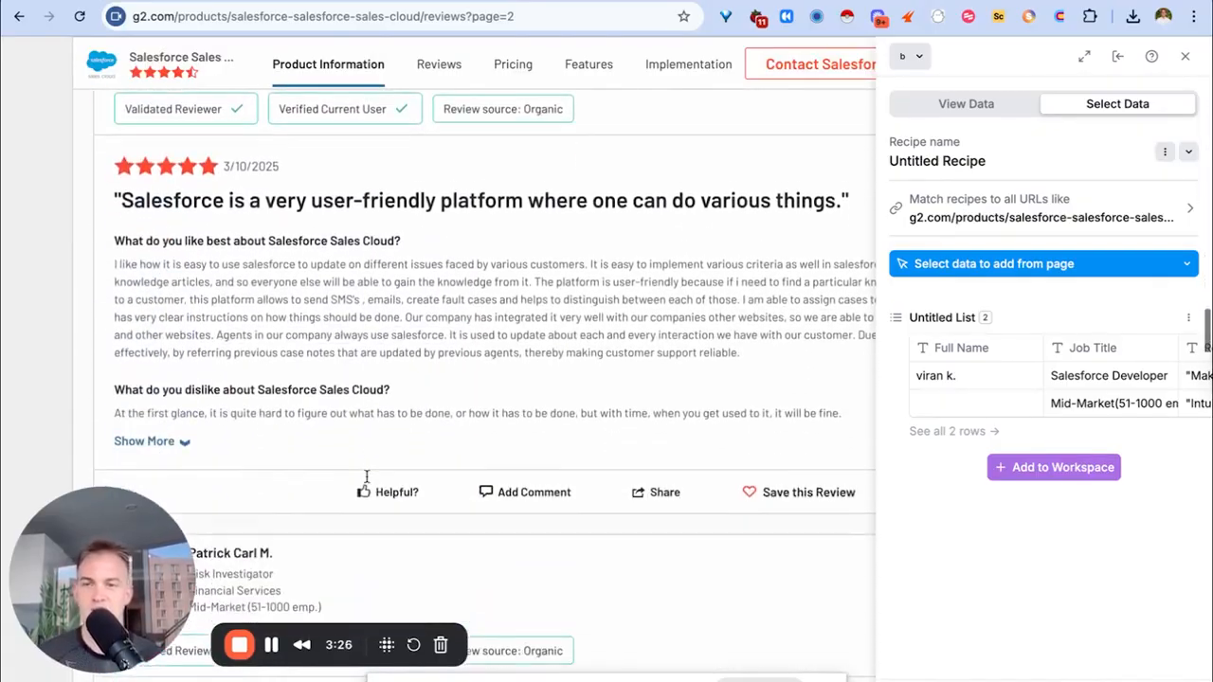
pyautogui.scroll(-3, 366, 483)
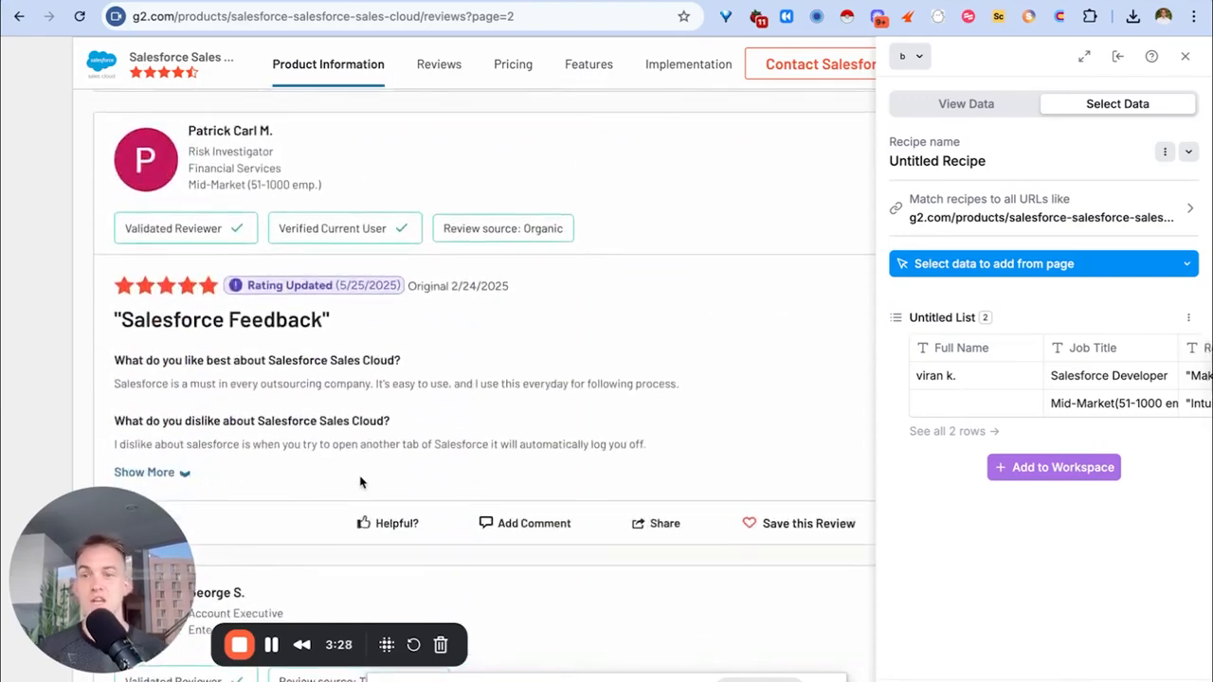
pyautogui.scroll(-15, 398, 420)
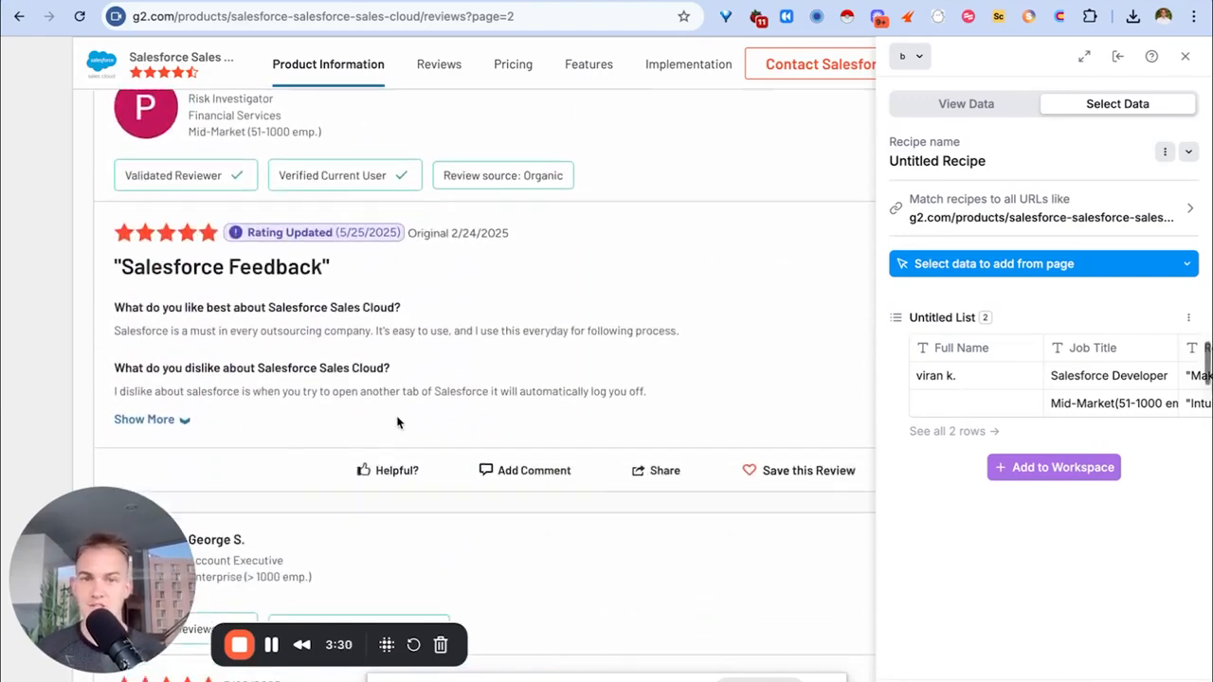
pyautogui.scroll(-15, 389, 477)
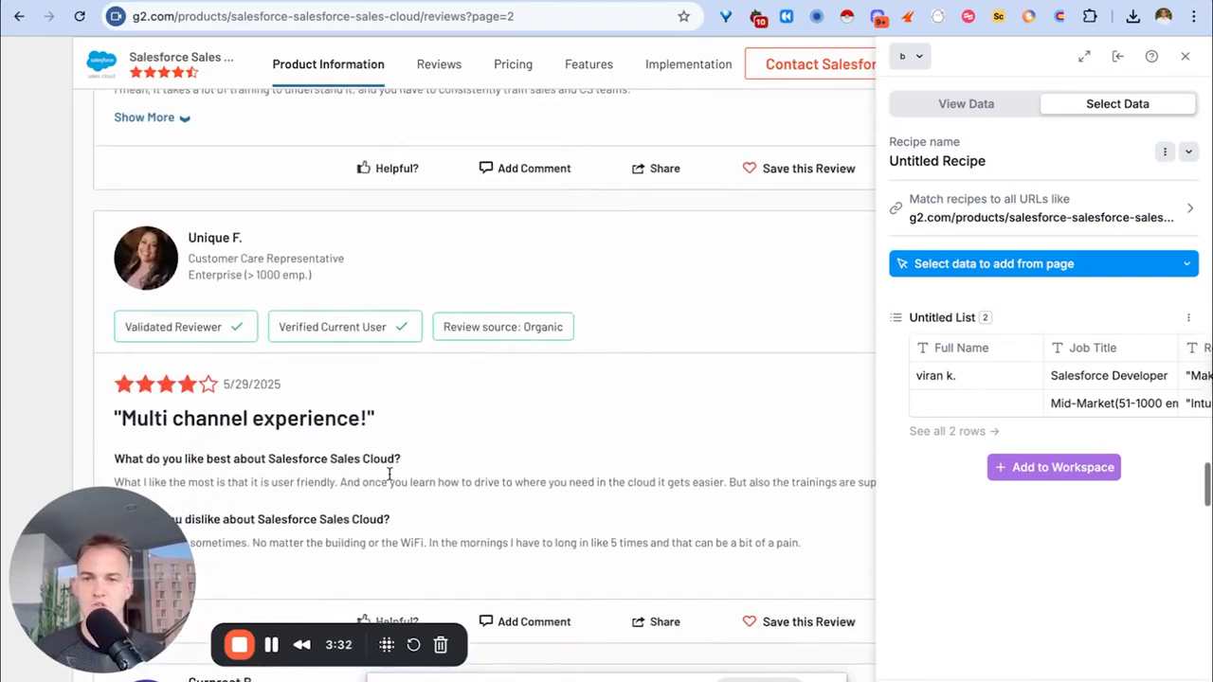
pyautogui.scroll(-4, 392, 476)
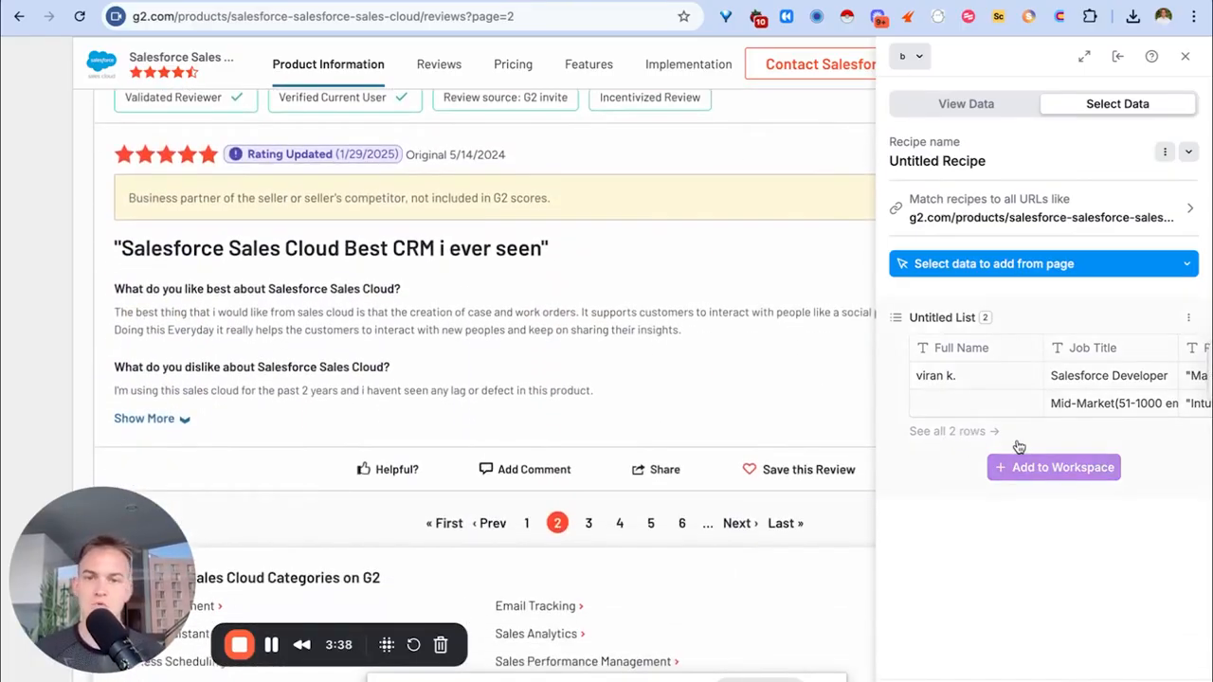
pyautogui.click(589, 524)
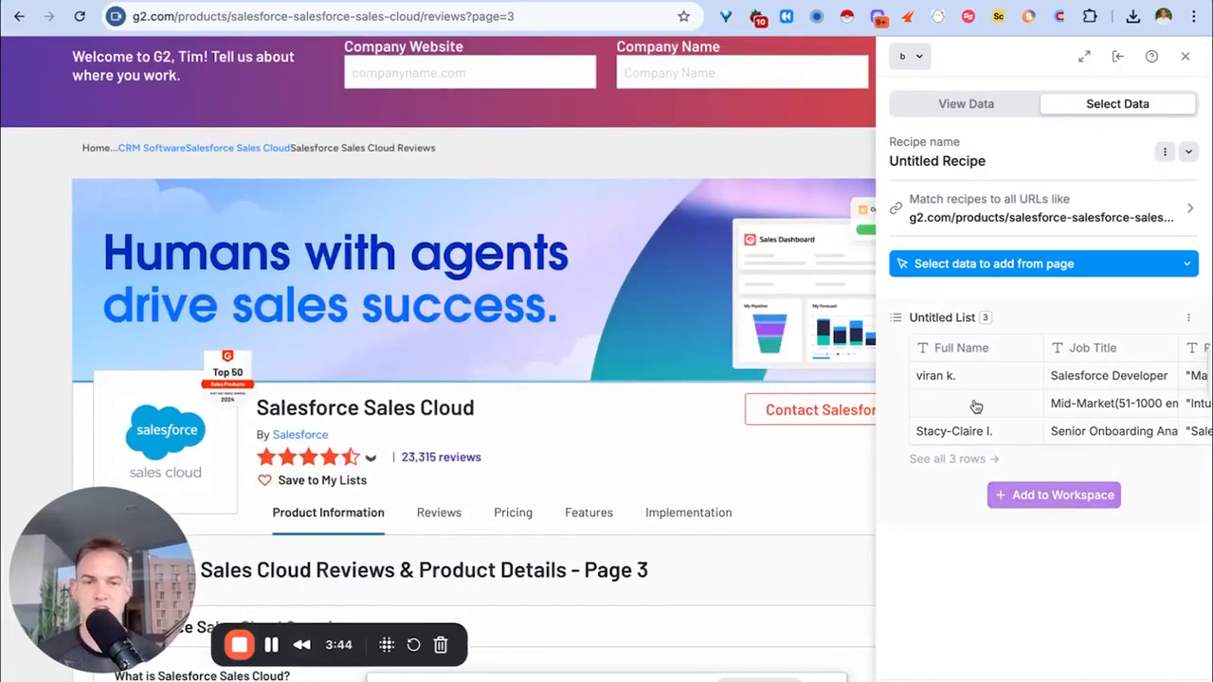
pyautogui.scroll(-10, 650, 487)
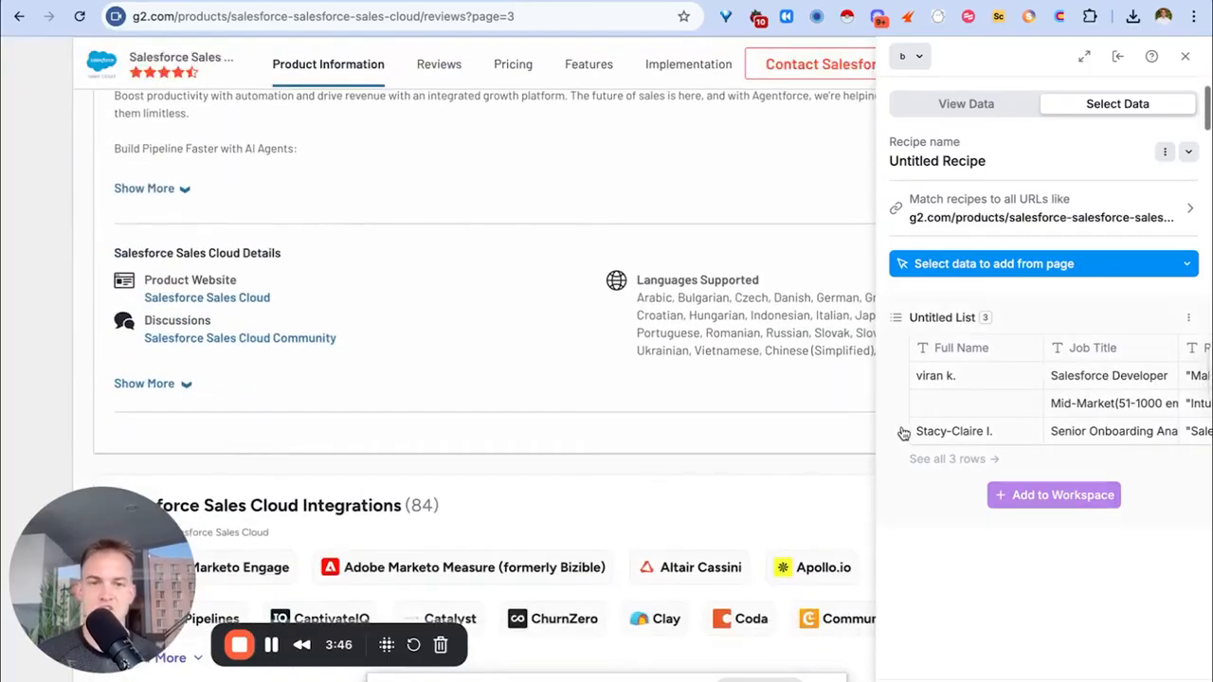
pyautogui.scroll(-12, 610, 322)
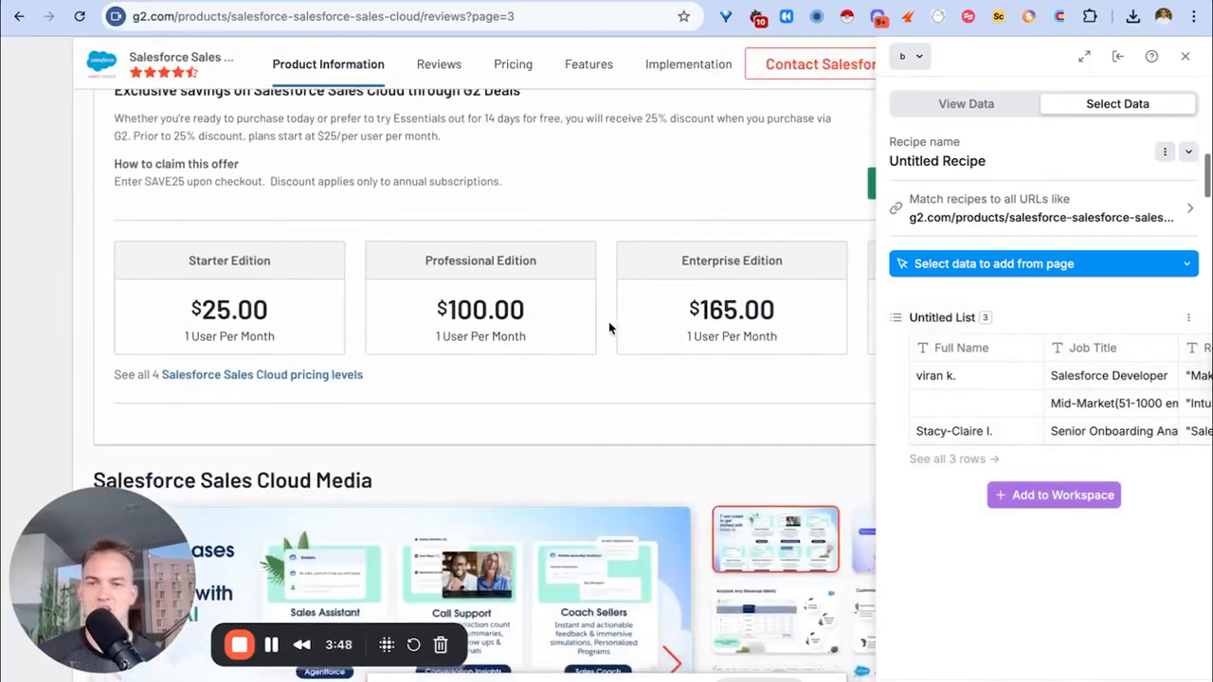
pyautogui.scroll(-10, 614, 326)
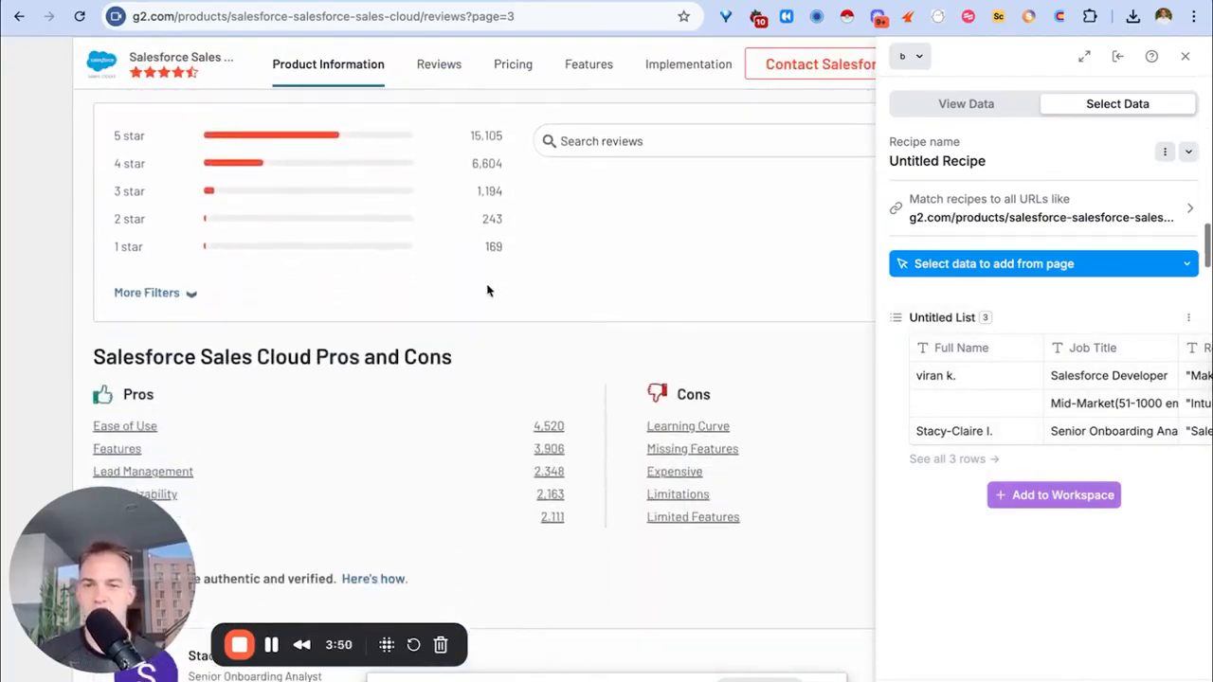
pyautogui.scroll(-10, 427, 274)
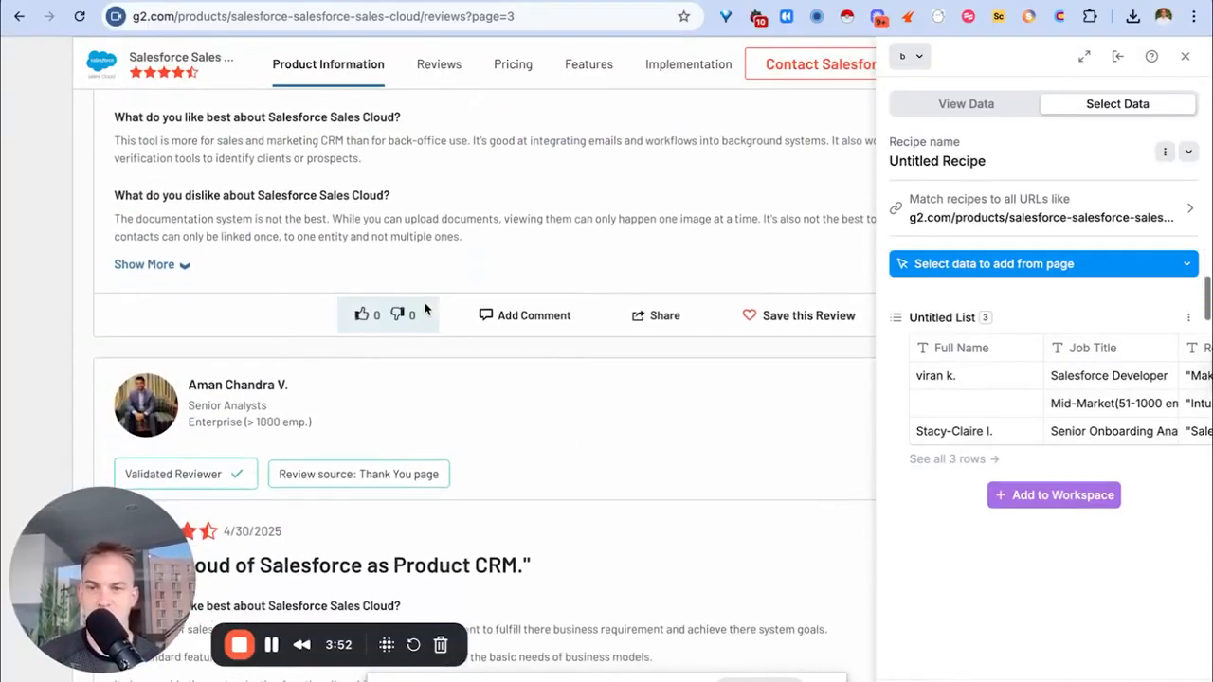
pyautogui.scroll(-8, 424, 308)
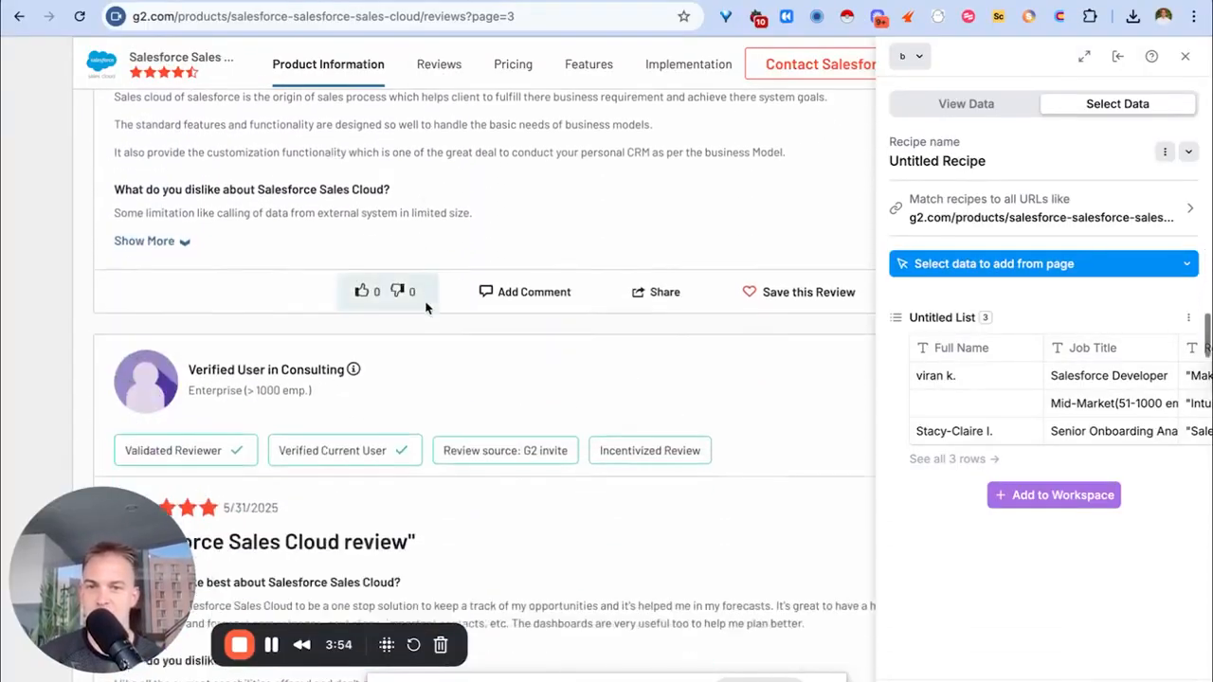
pyautogui.scroll(-10, 424, 308)
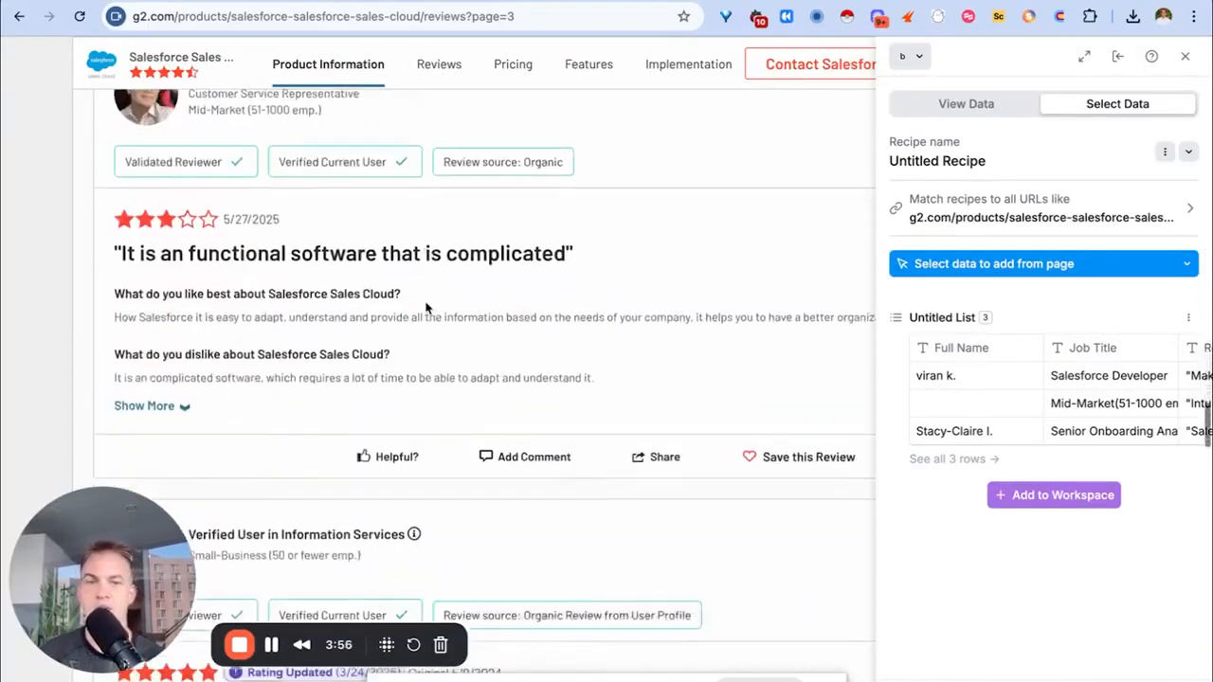
pyautogui.scroll(-10, 426, 308)
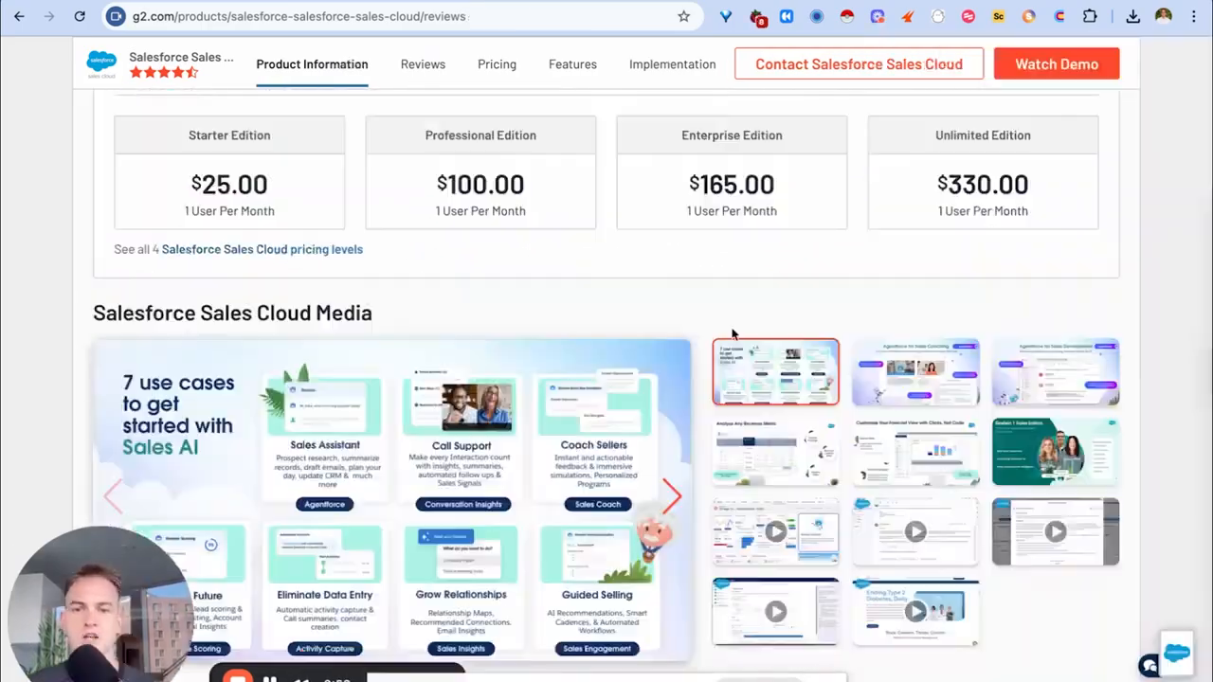
pyautogui.scroll(-15, 731, 331)
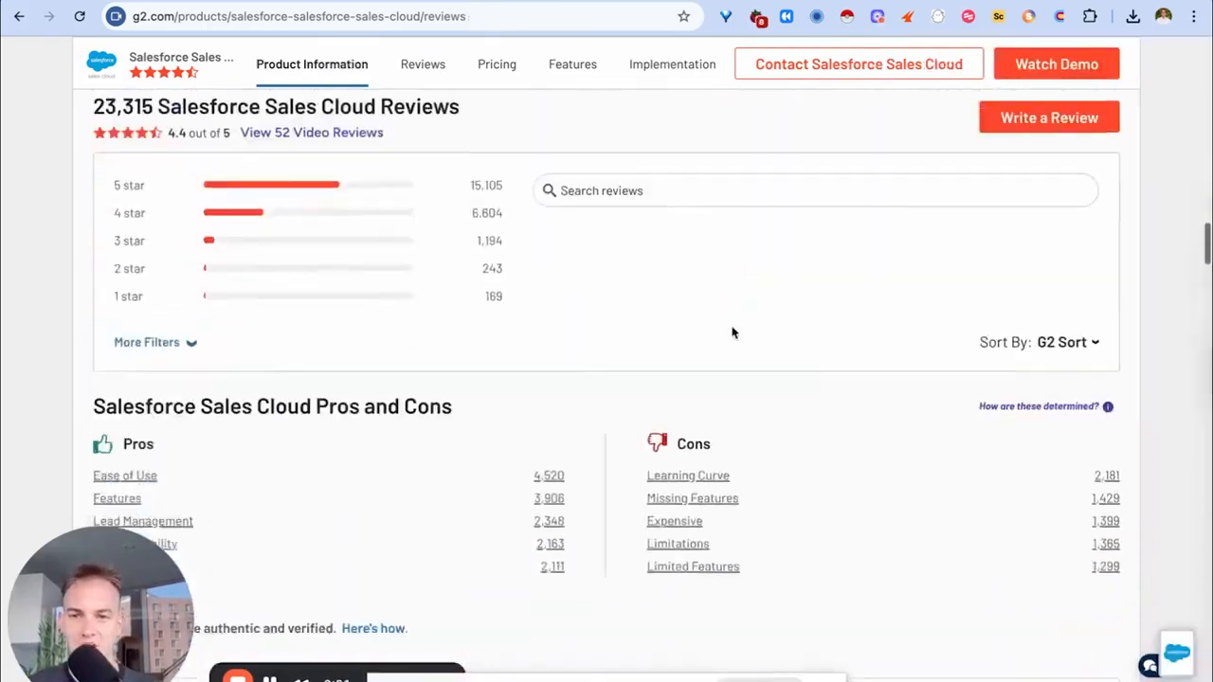
# Scroll further down through the G2 Salesforce reviews.
pyautogui.scroll(-15, 732, 332)
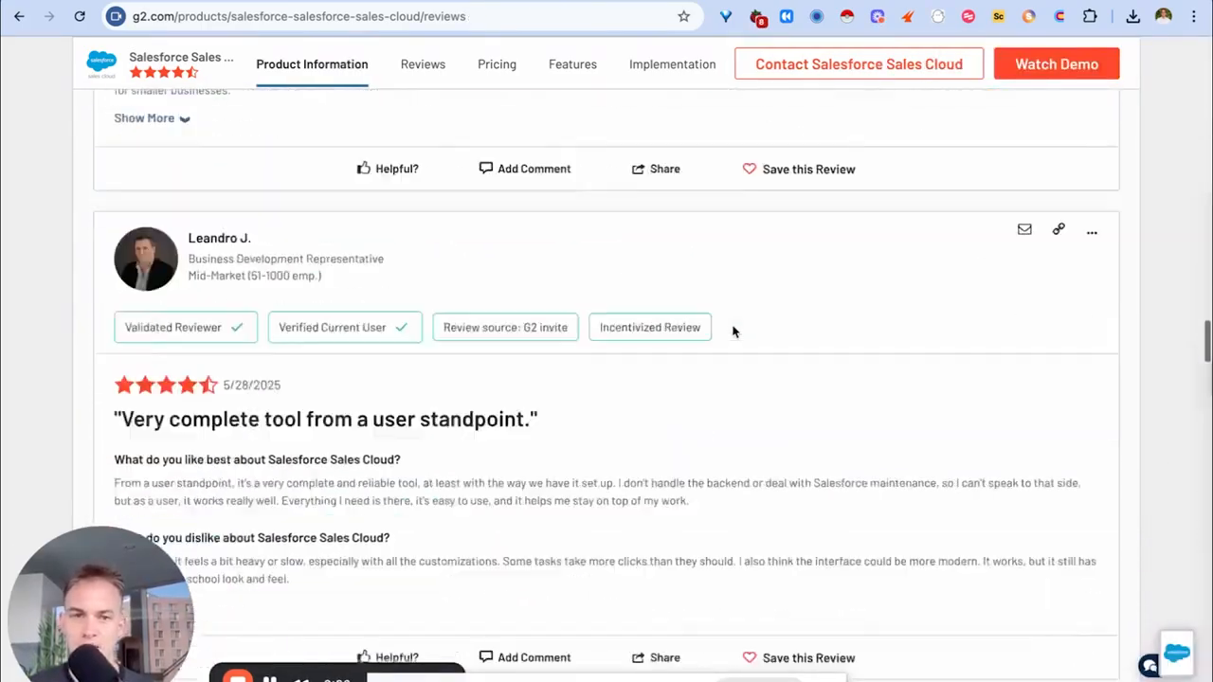
pyautogui.scroll(-12, 735, 330)
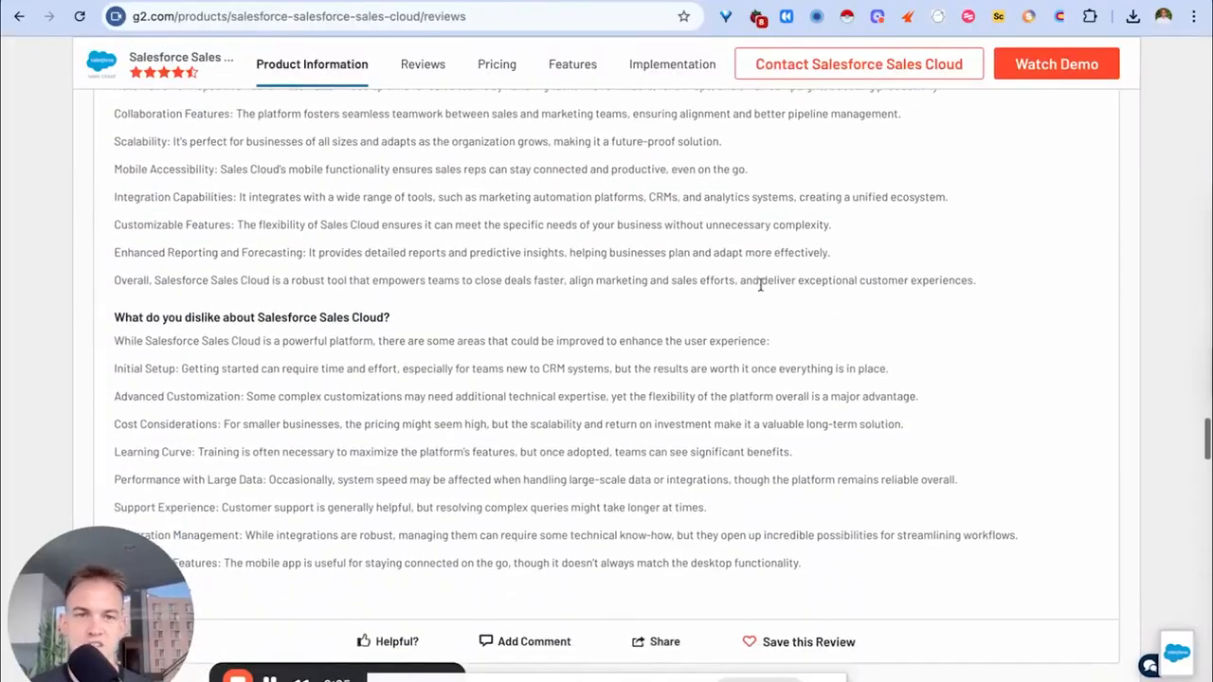
pyautogui.scroll(-3, 765, 265)
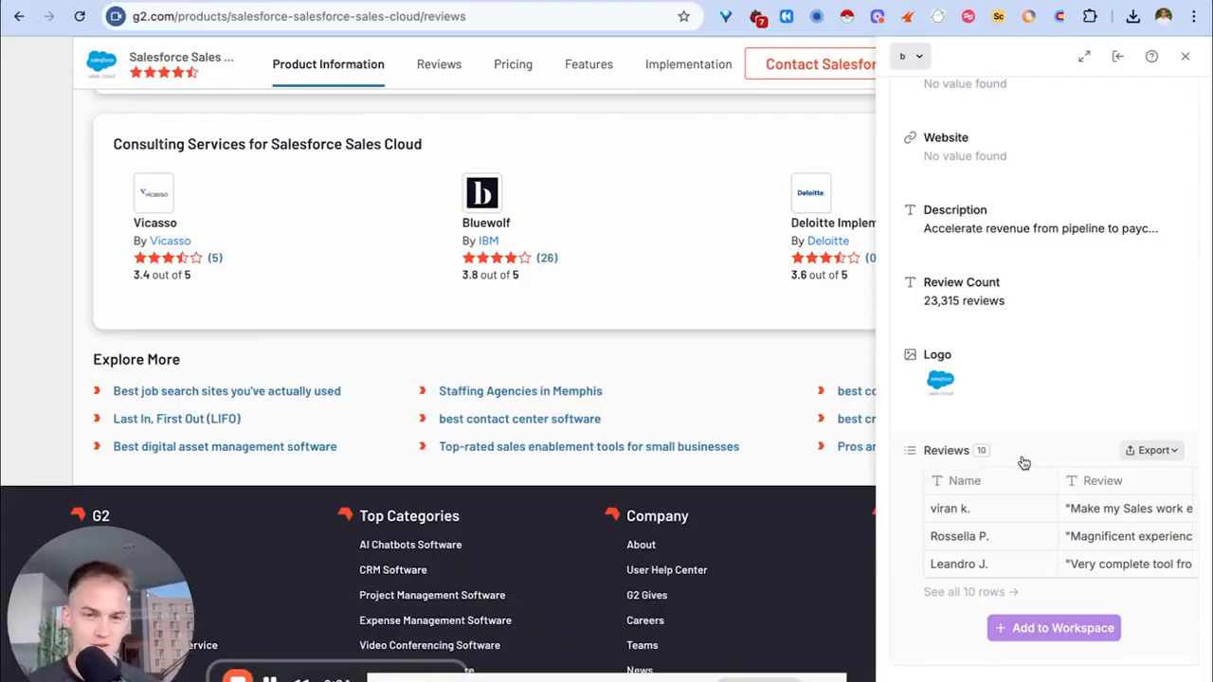
# Add the 10 G2 Salesforce reviews to a Clay workbook table with Name, Review, Best and Dislike columns.
pyautogui.click(1150, 450)
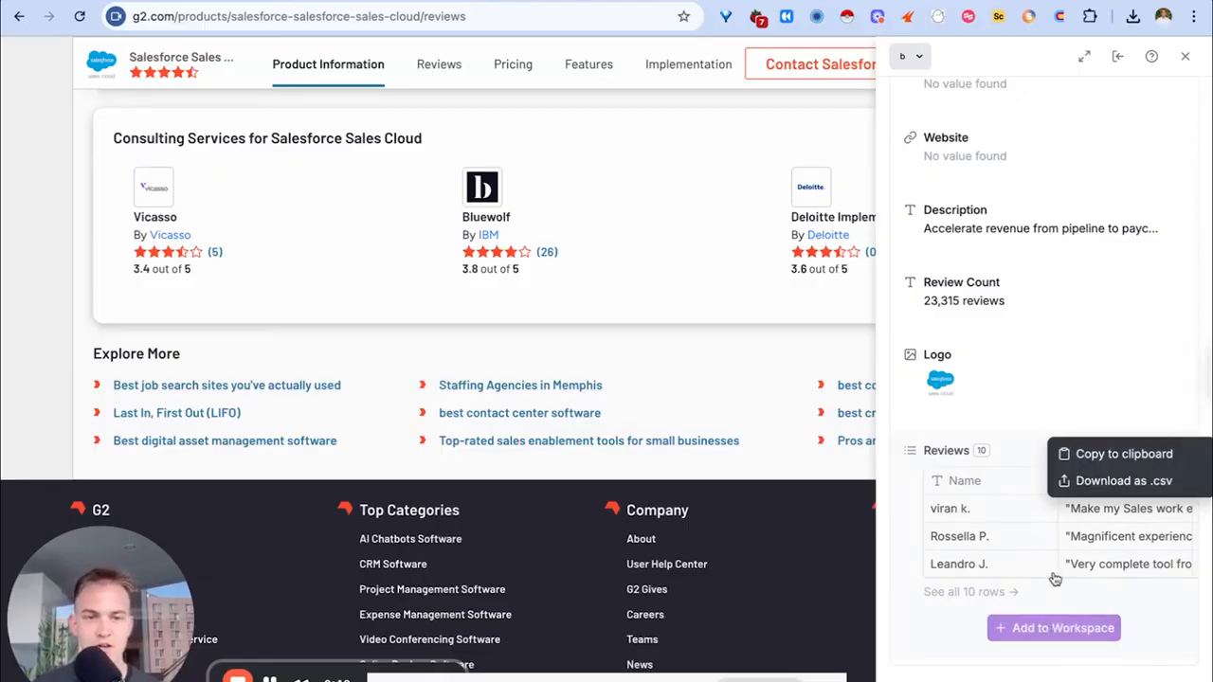
pyautogui.click(1029, 427)
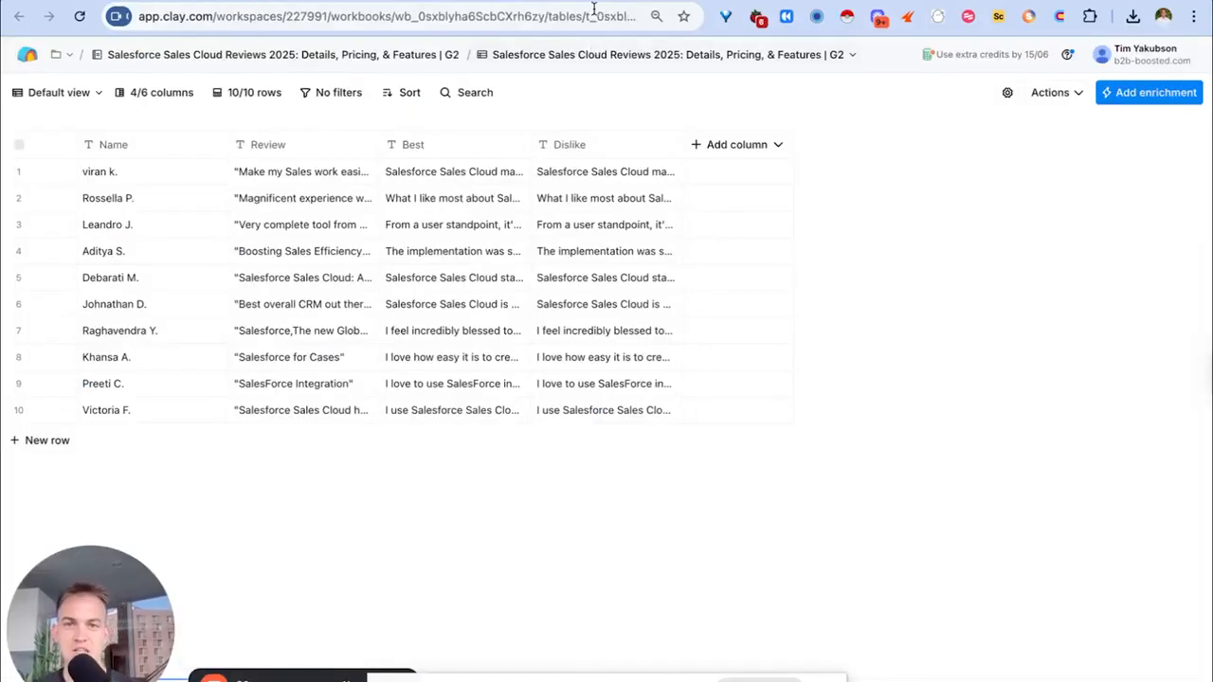
pyautogui.click(379, 1)
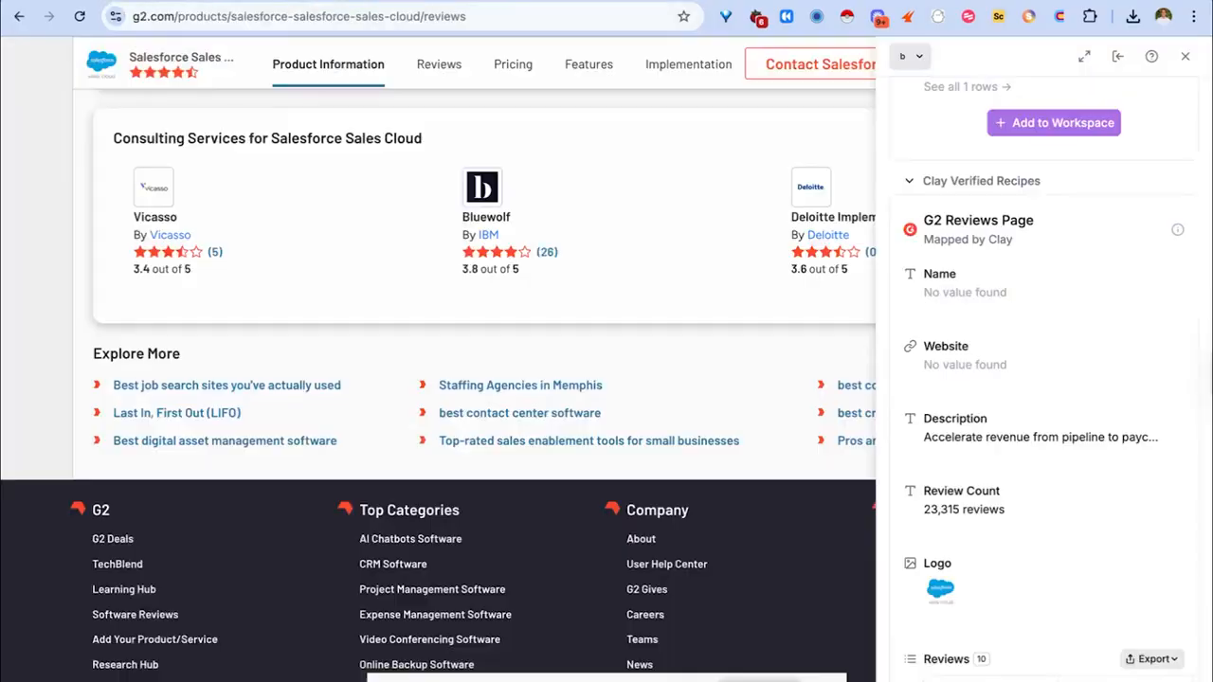
pyautogui.scroll(-4, 989, 458)
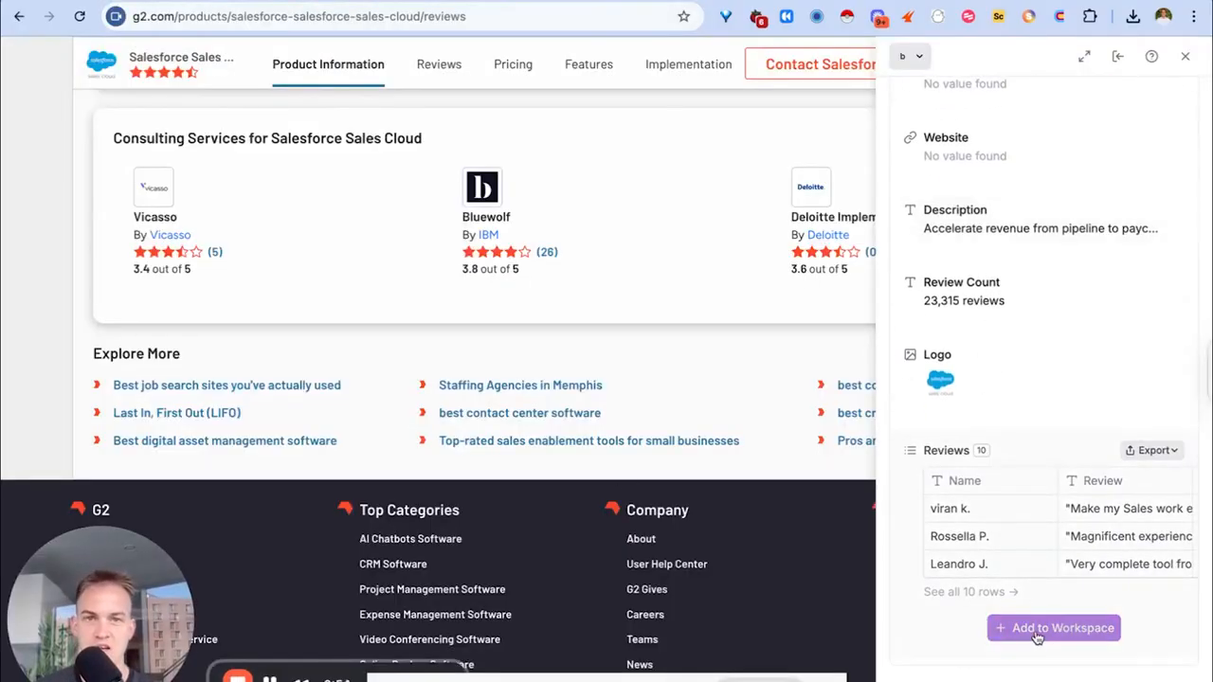
pyautogui.click(1053, 628)
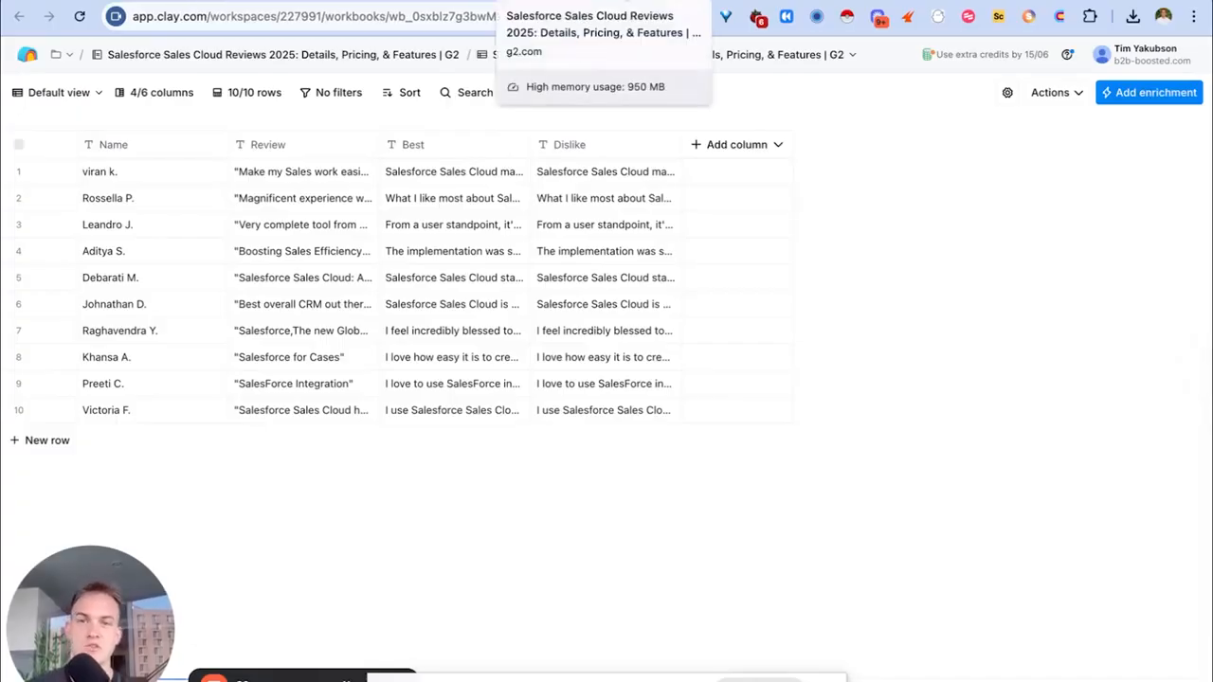
pyautogui.click(628, 2)
pyautogui.scroll(6, 998, 376)
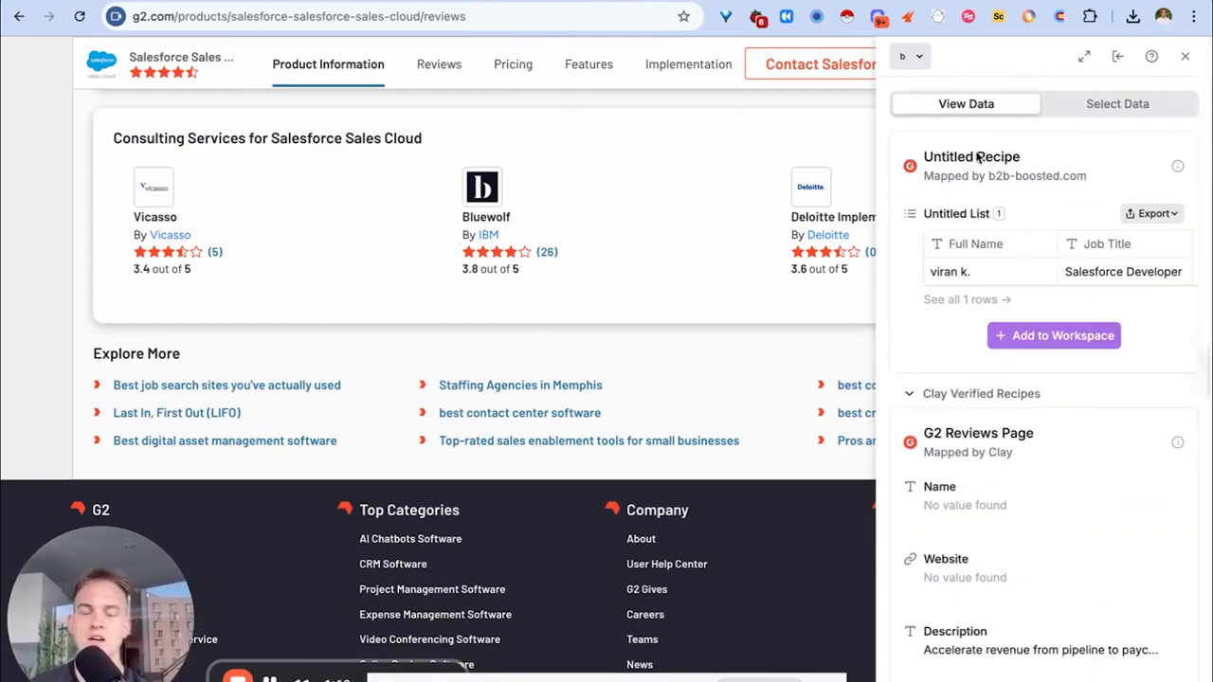
pyautogui.scroll(-2, 994, 380)
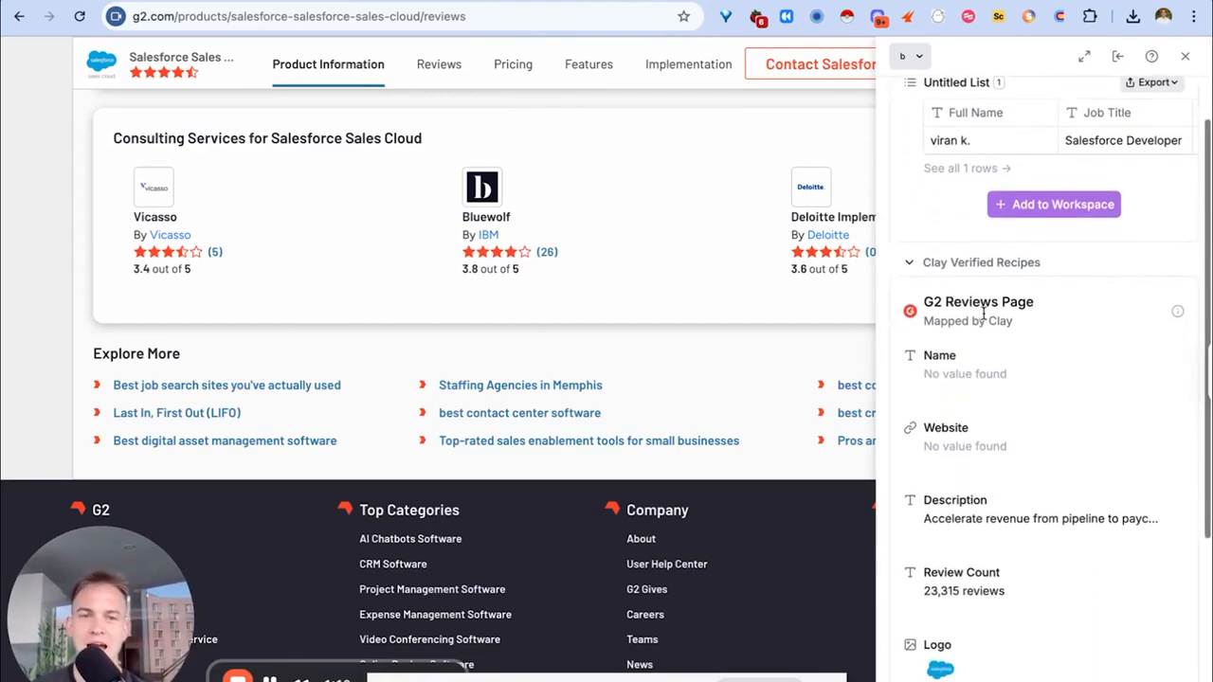
pyautogui.scroll(-2, 966, 316)
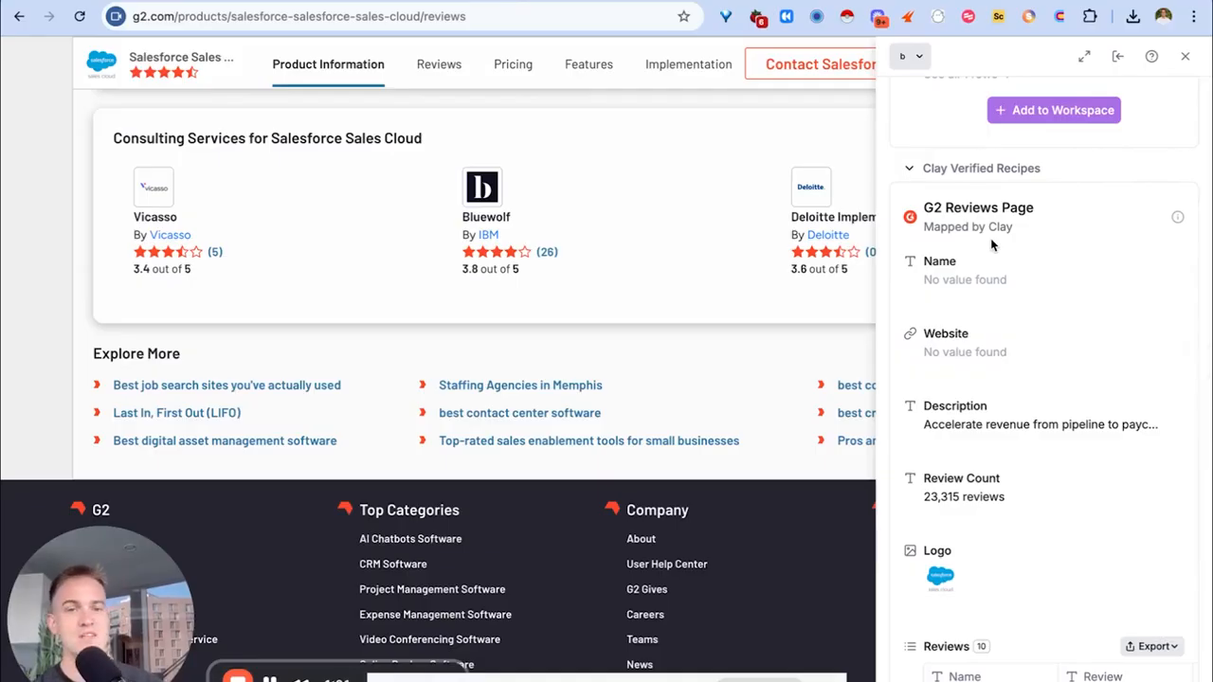
pyautogui.scroll(-4, 981, 216)
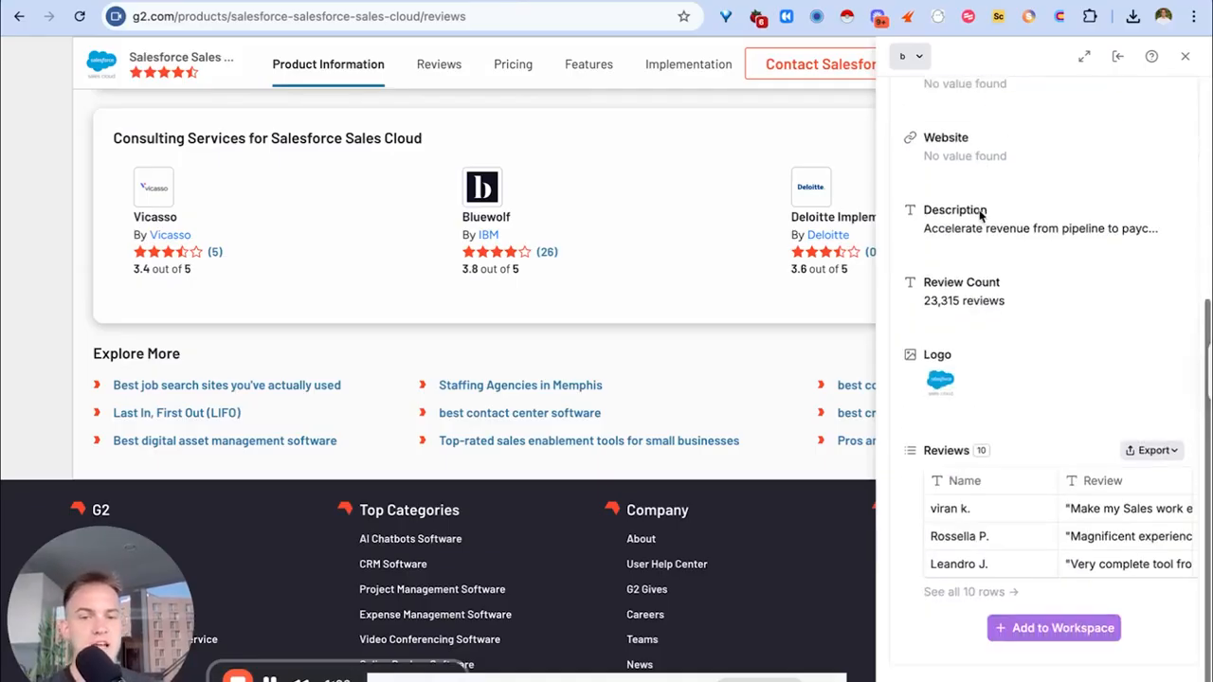
pyautogui.scroll(6, 995, 597)
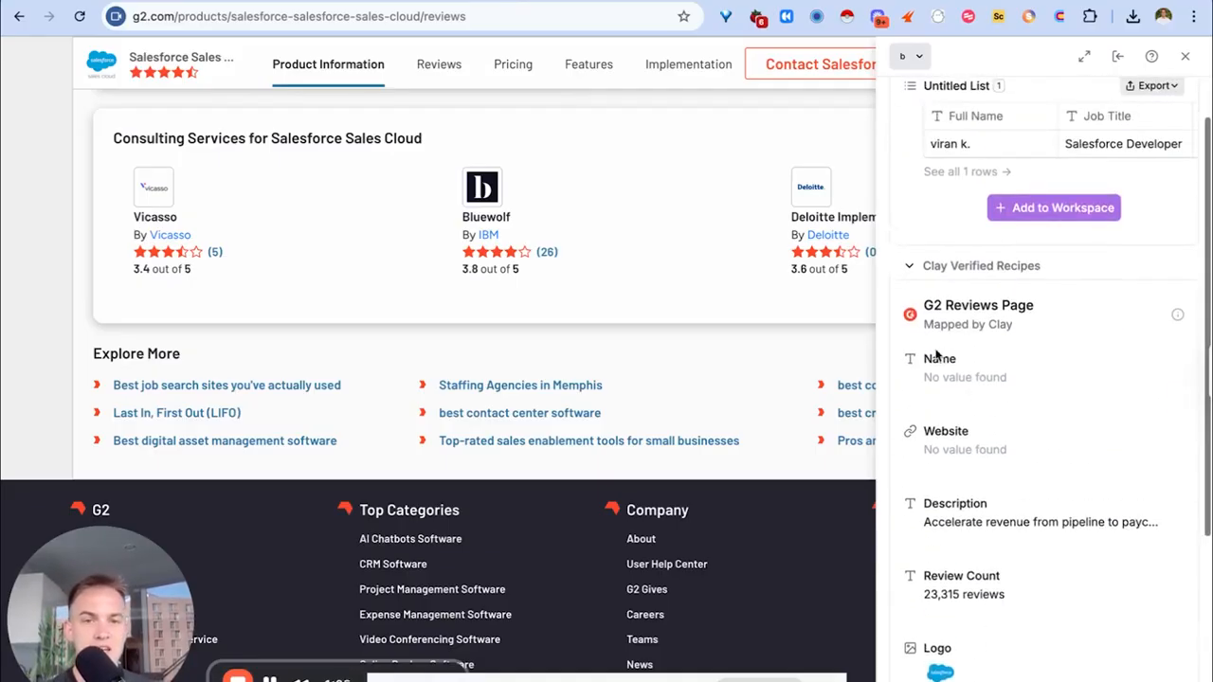
pyautogui.click(917, 269)
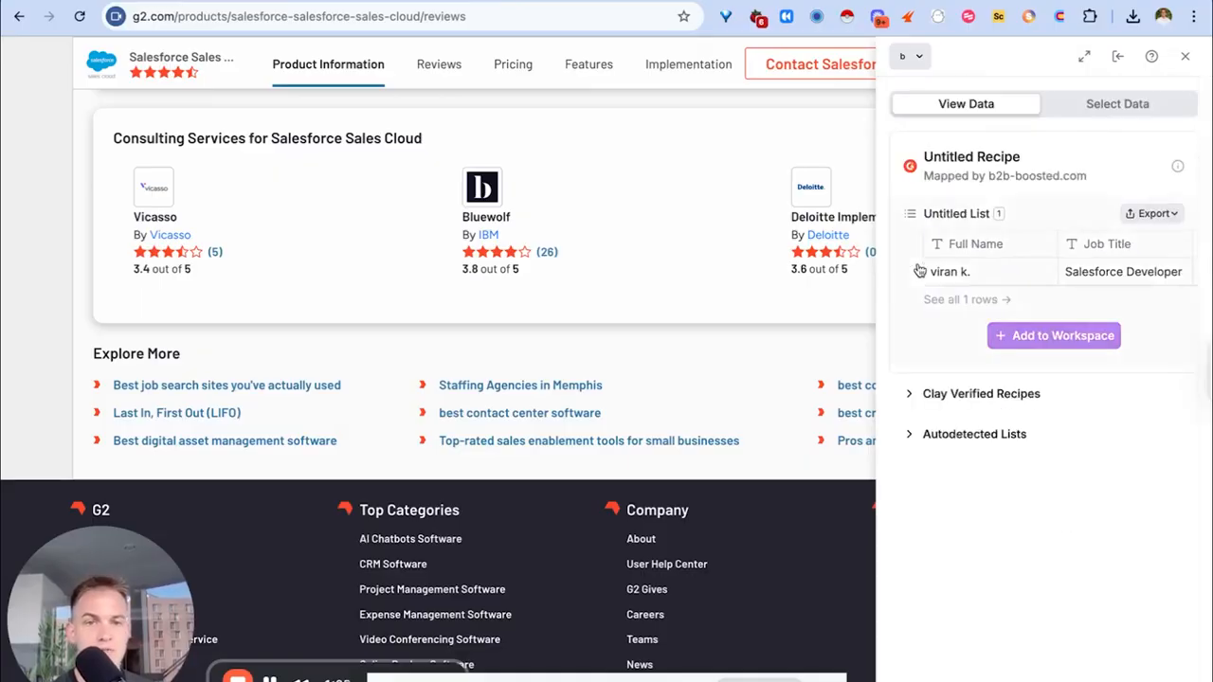
pyautogui.click(957, 398)
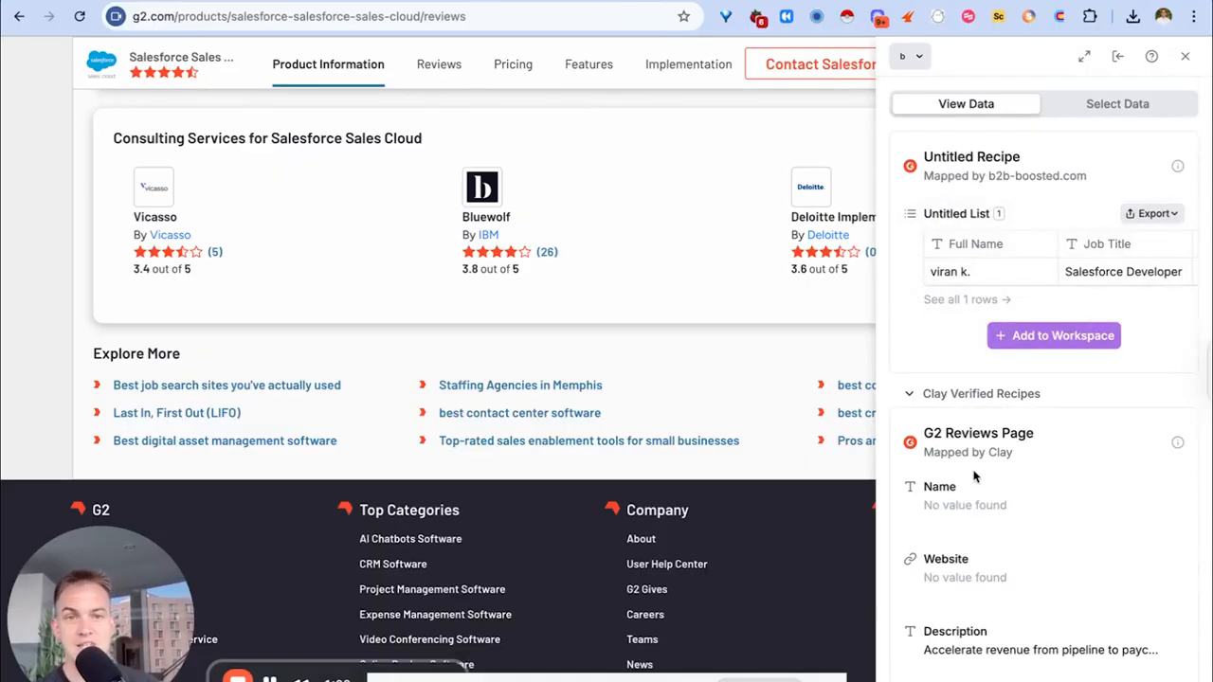
pyautogui.scroll(-1, 974, 475)
pyautogui.hscroll(4, 1005, 237)
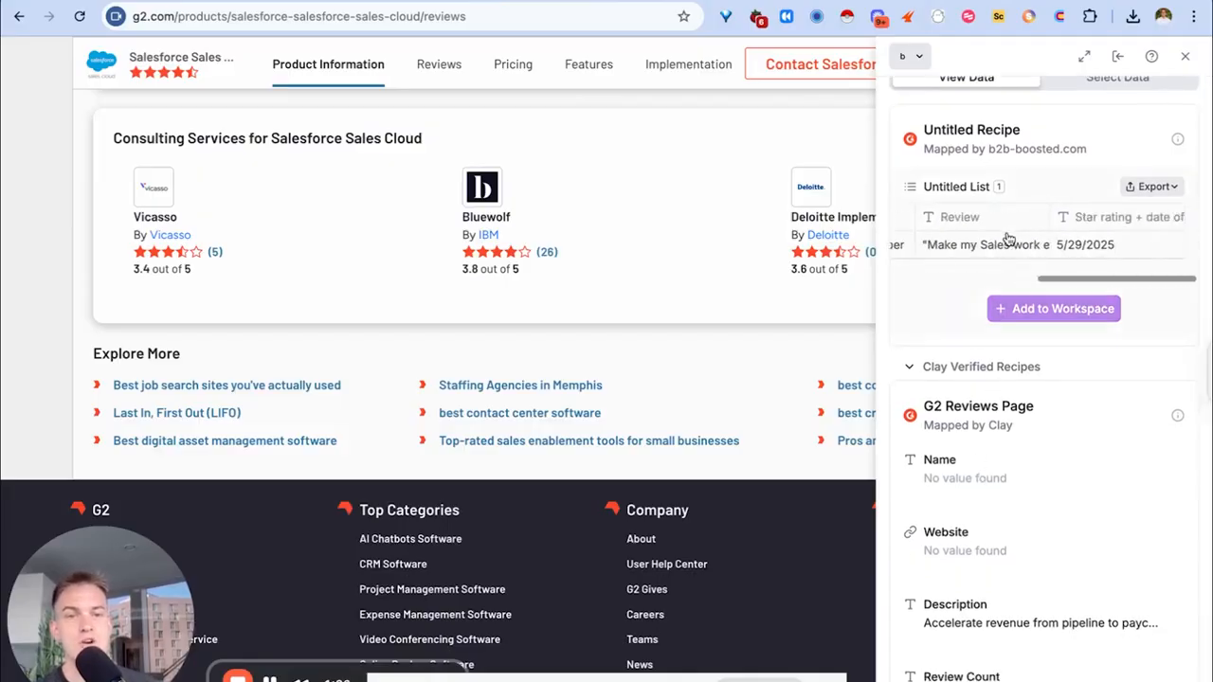
pyautogui.scroll(-5, 918, 460)
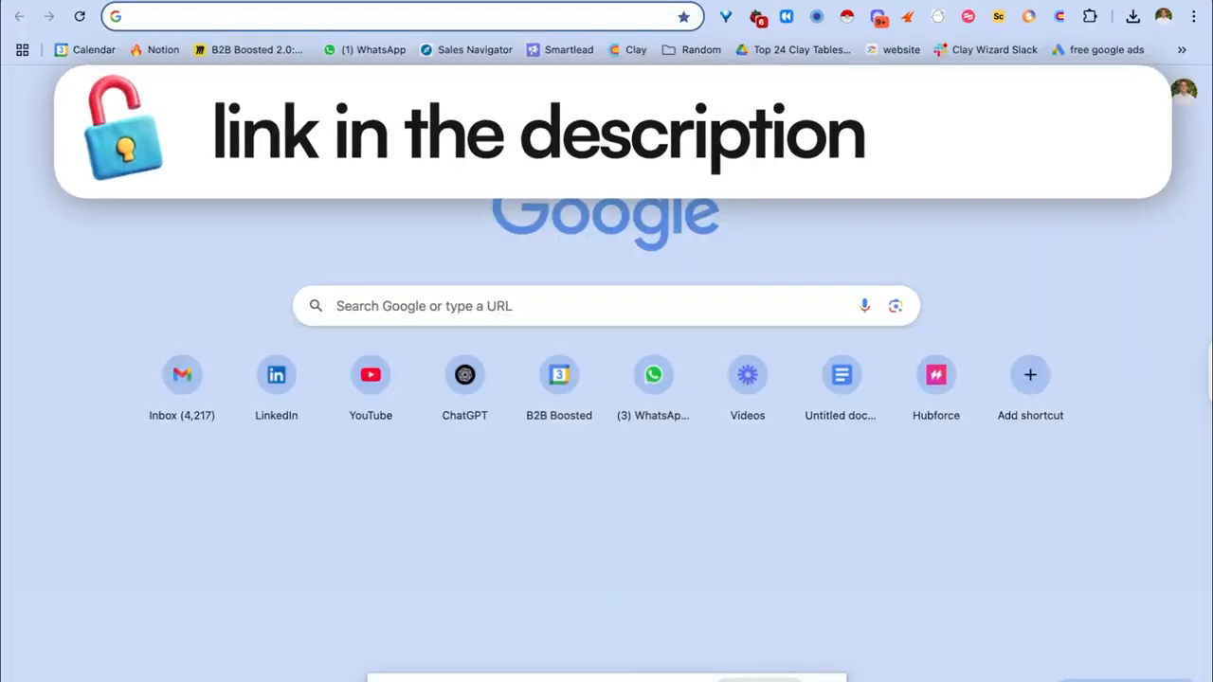
# Load unlockclay.com and scroll down through the Unlock Clay landing page.
pyautogui.write('unlockclay.com')
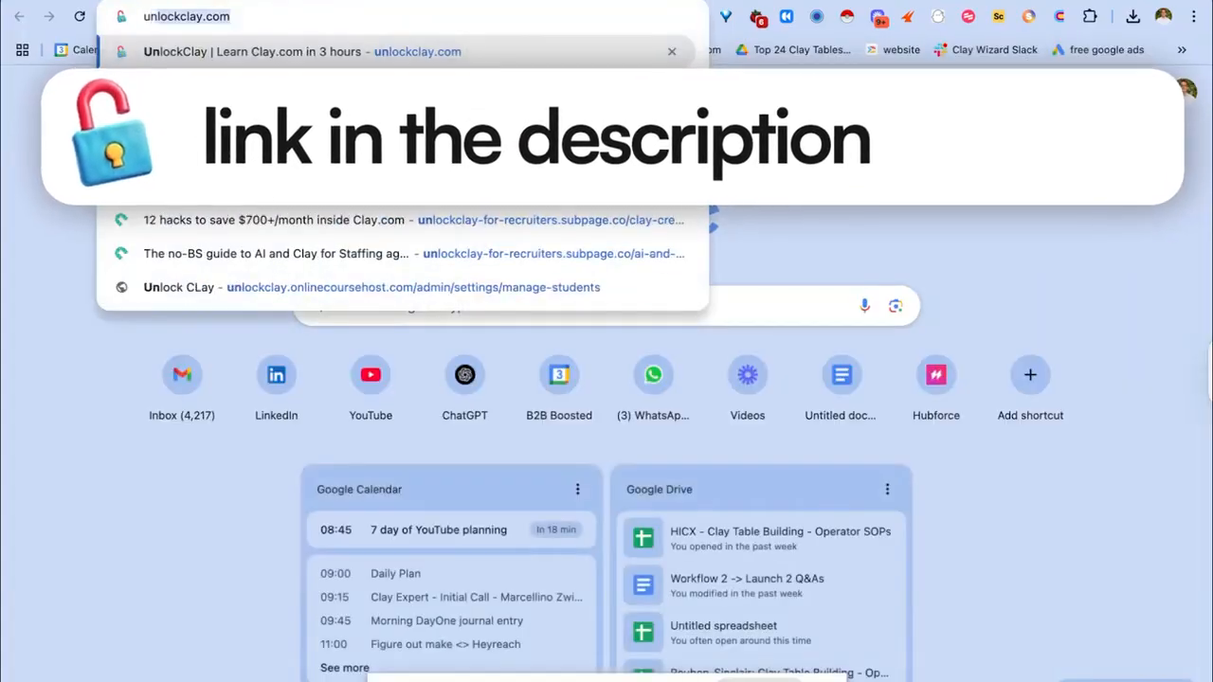
pyautogui.press('Return')
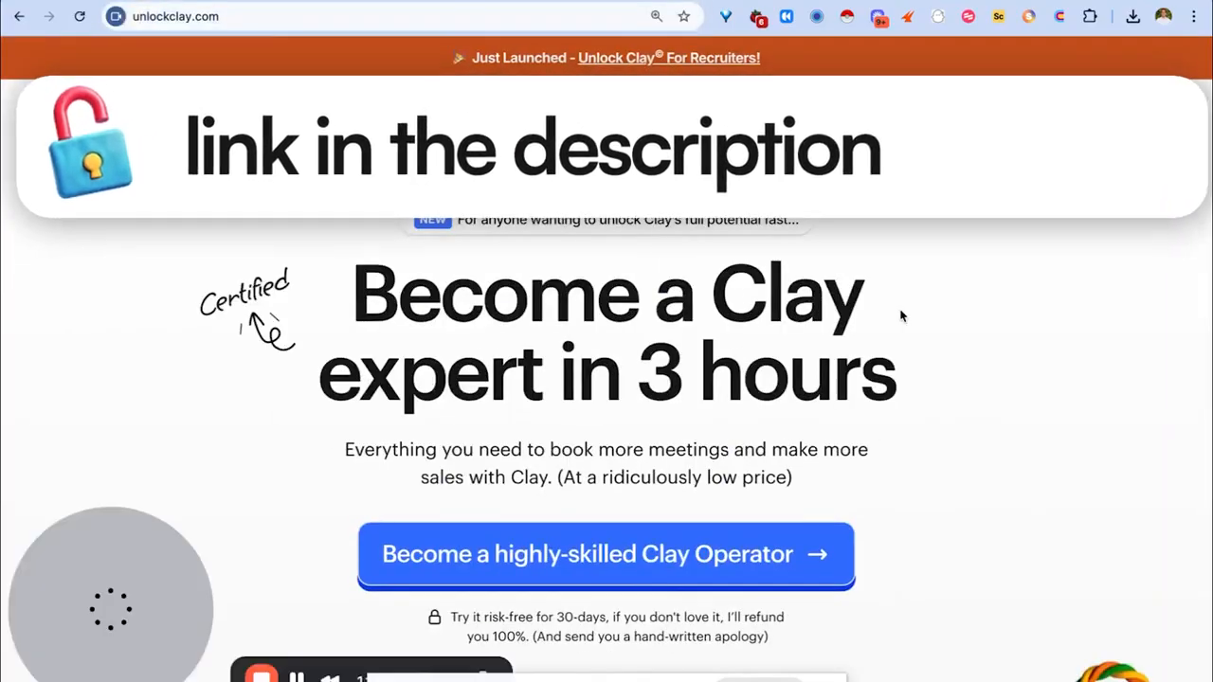
pyautogui.scroll(-1, 901, 316)
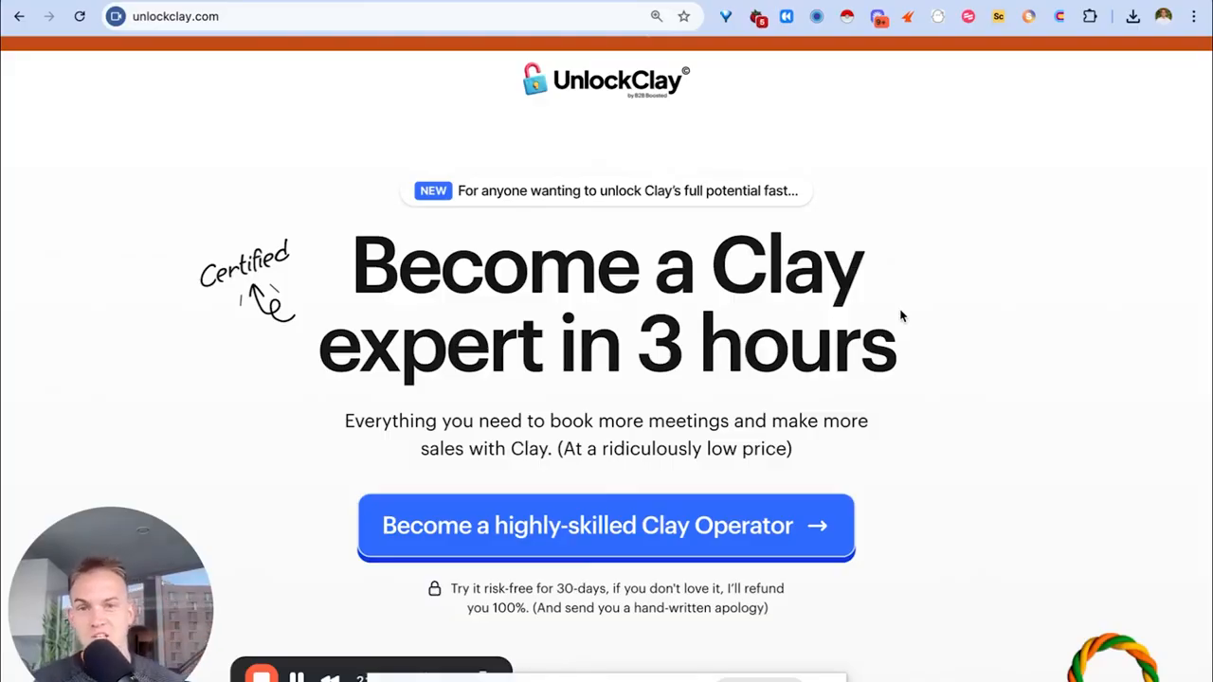
pyautogui.scroll(-15, 760, 322)
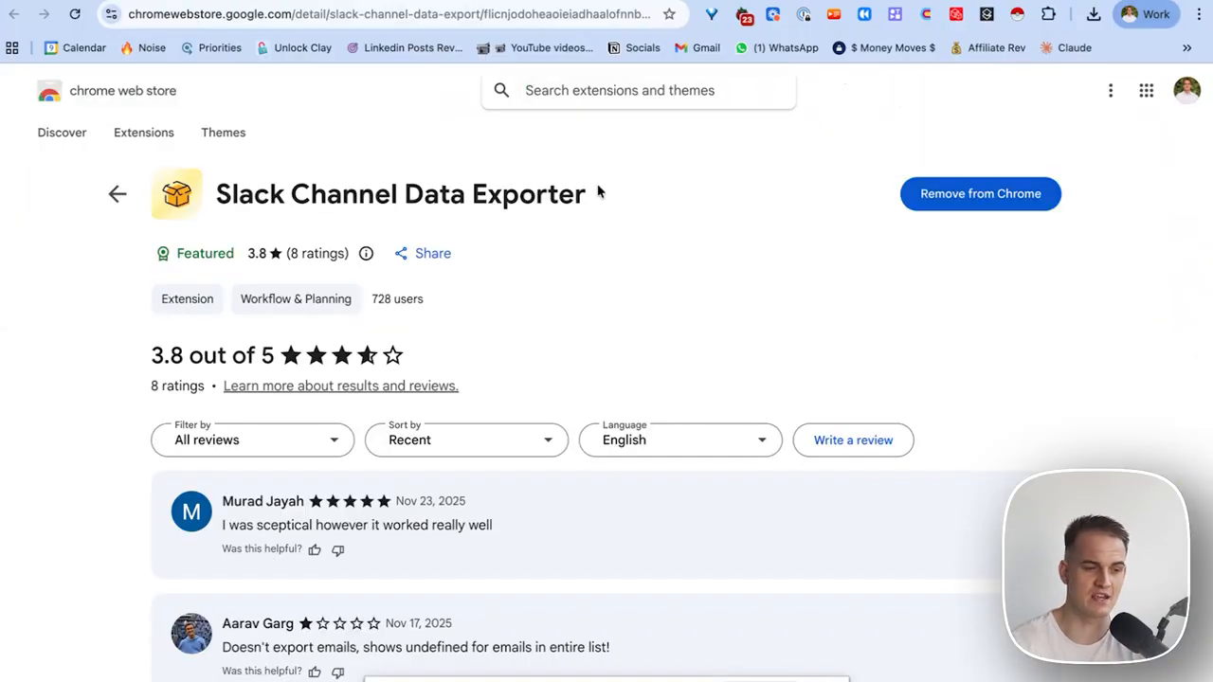
# Highlight the Slack Channel Data Exporter name on its Web Store listing, then clear the selection.
pyautogui.moveTo(609, 198); pyautogui.dragTo(217, 189)
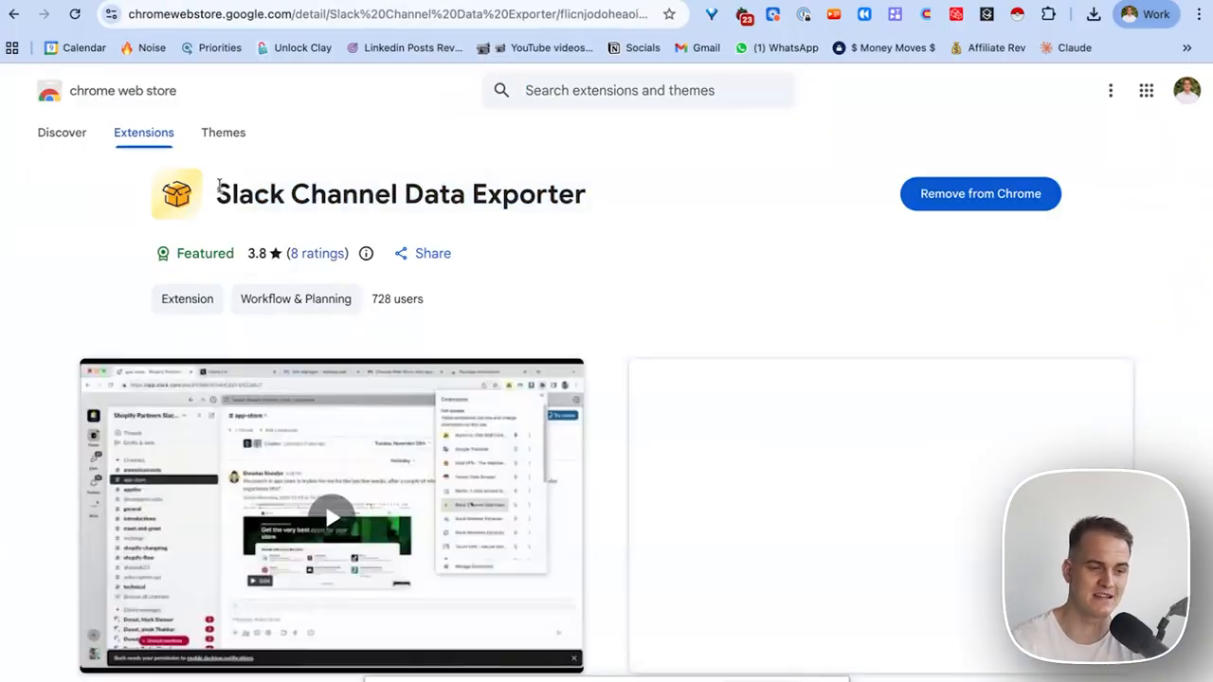
pyautogui.moveTo(589, 195)
pyautogui.mouseDown()
pyautogui.moveTo(214, 180)
pyautogui.moveTo(242, 191)
pyautogui.moveTo(586, 192)
pyautogui.moveTo(567, 192)
pyautogui.mouseUp()
pyautogui.click(218, 186)
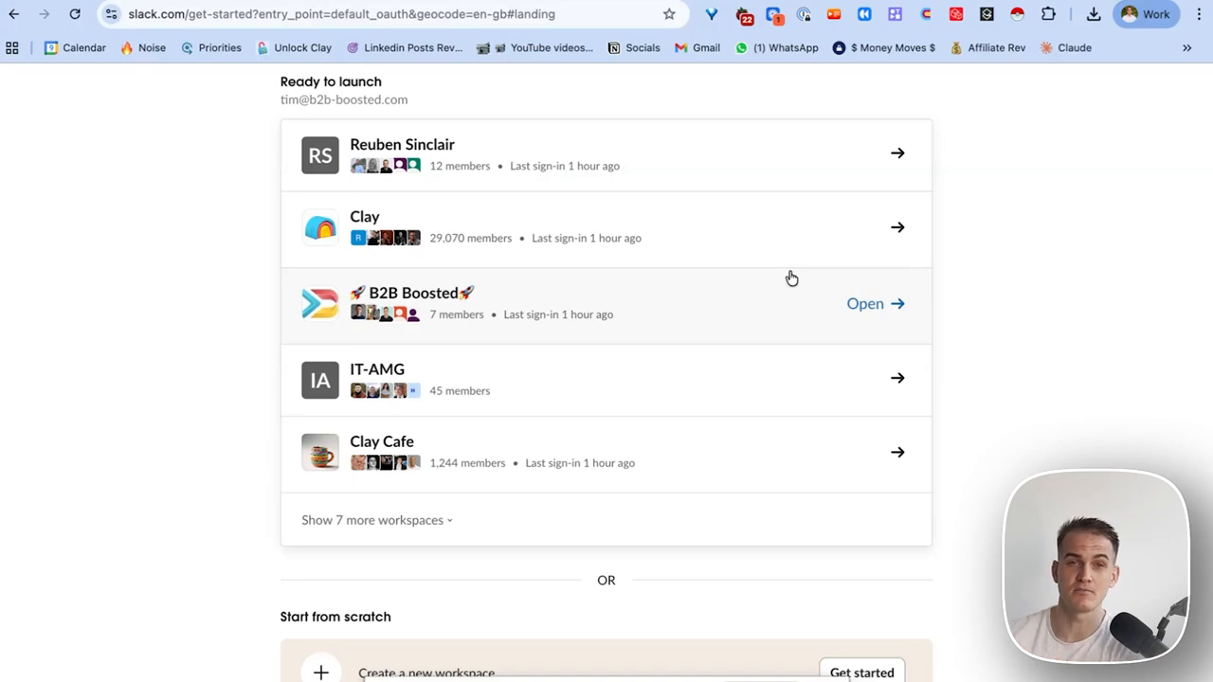
# Go to the B2B Boosted workspace's #general channel and show Chrome's extensions list.
pyautogui.click(790, 276)
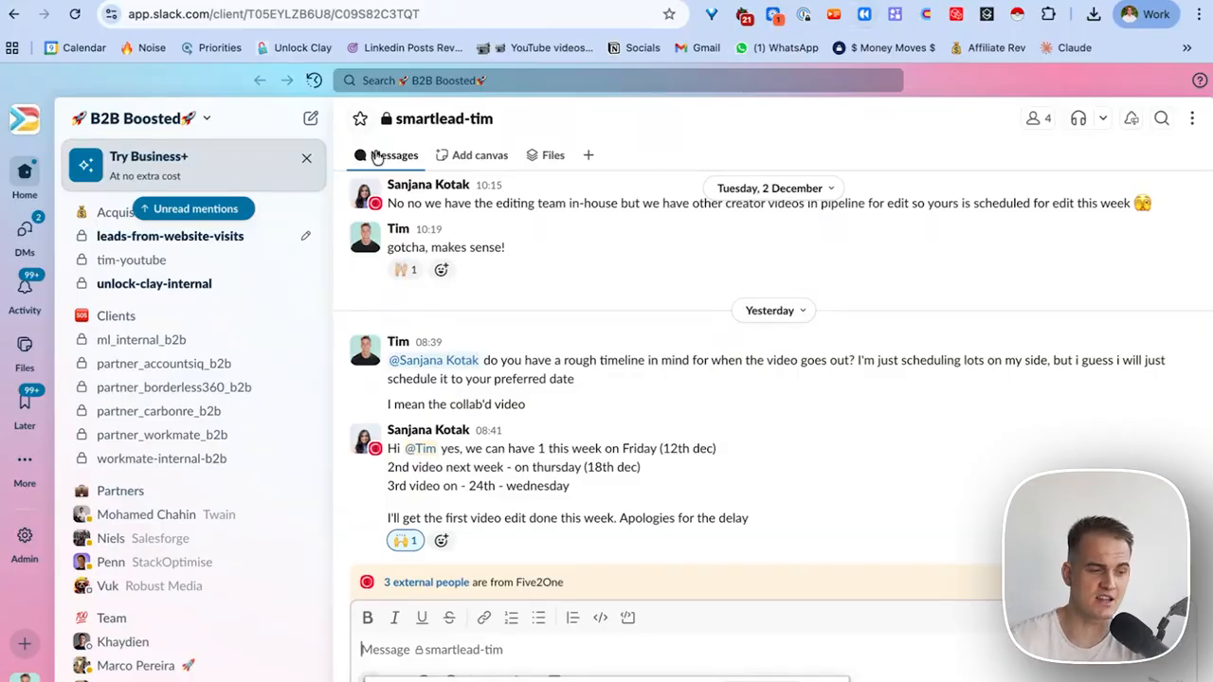
pyautogui.scroll(3, 248, 407)
pyautogui.click(248, 418)
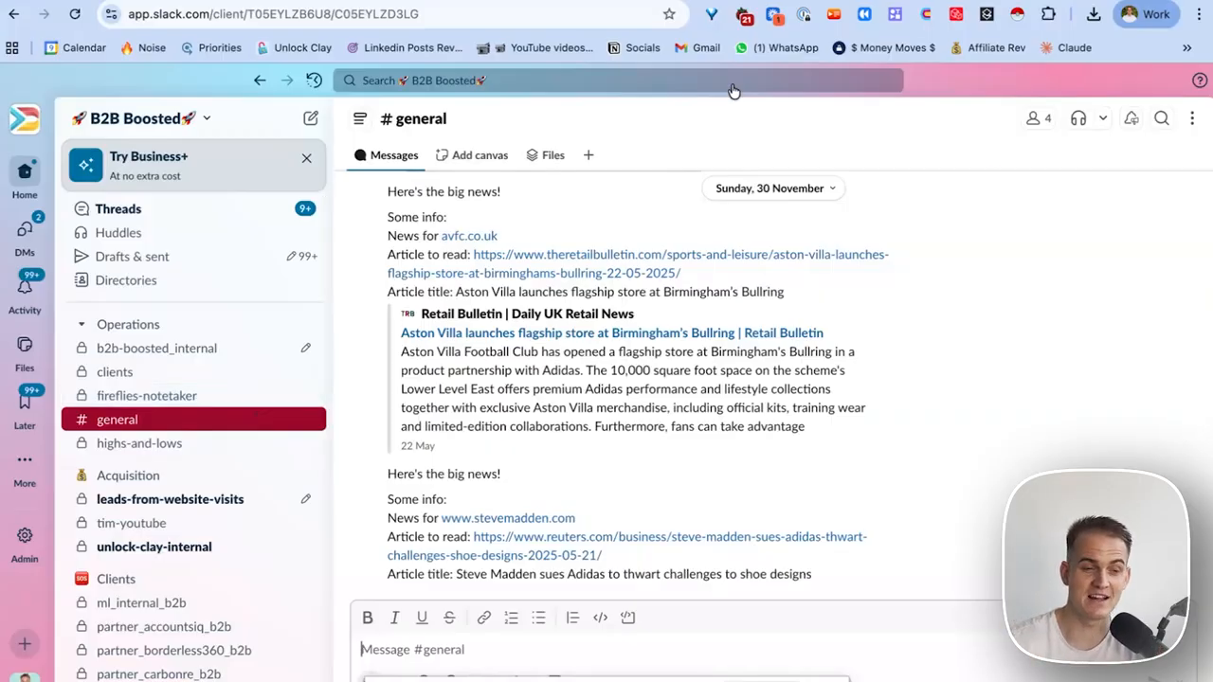
pyautogui.click(1048, 15)
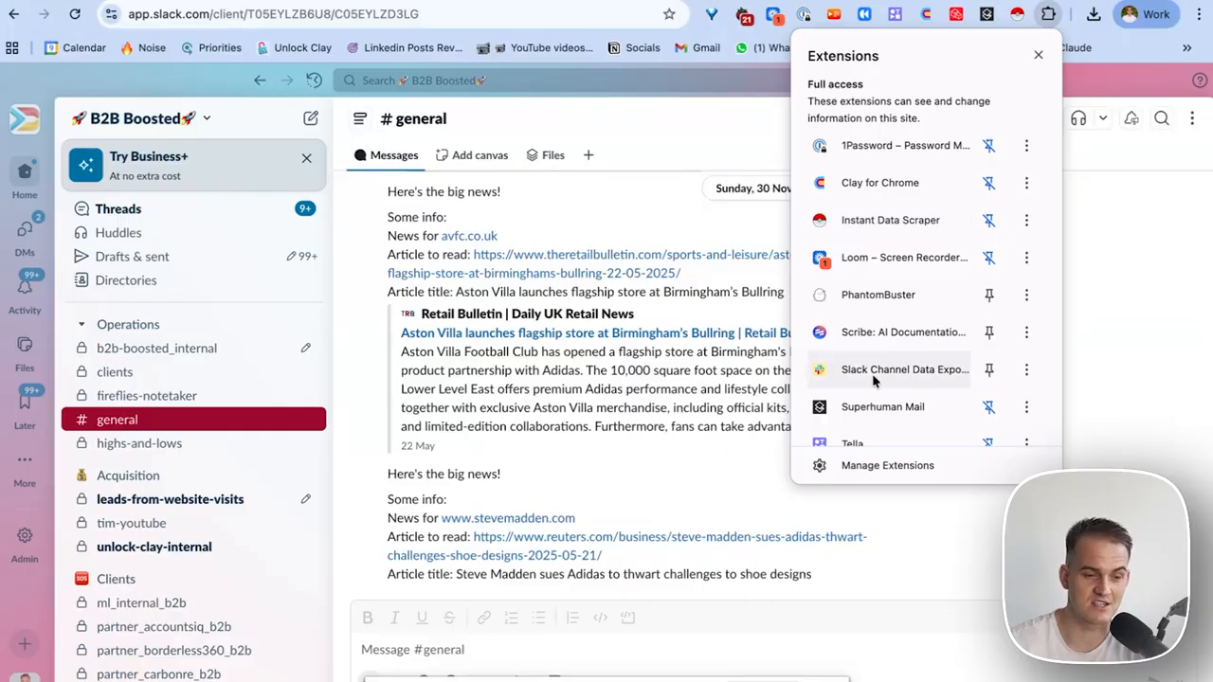
# Copy the #general channel ID from the channel details for the exporter.
pyautogui.click(904, 384)
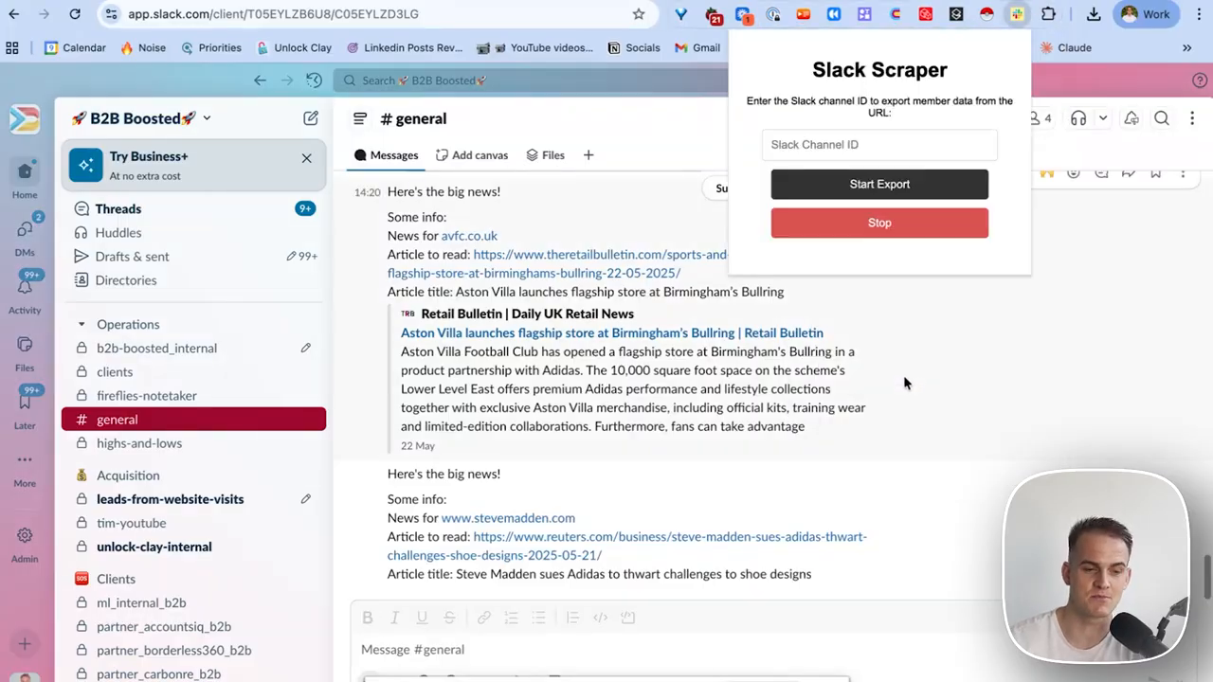
pyautogui.click(875, 146)
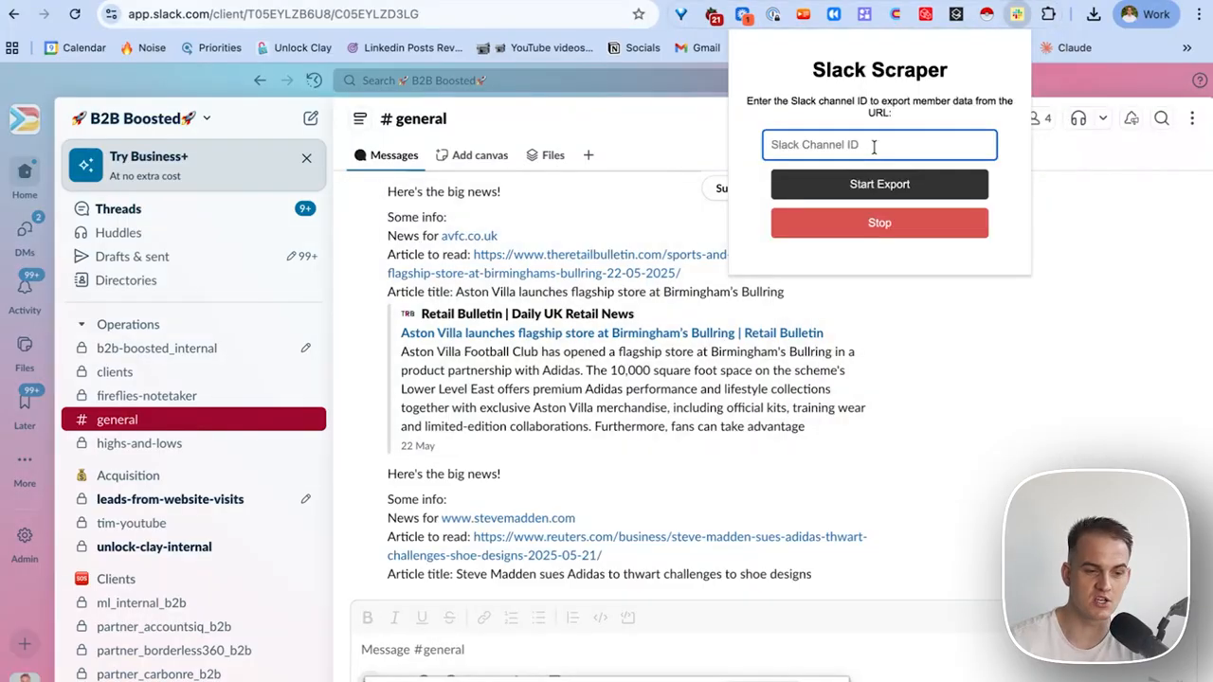
pyautogui.click(422, 121)
pyautogui.click(422, 121)
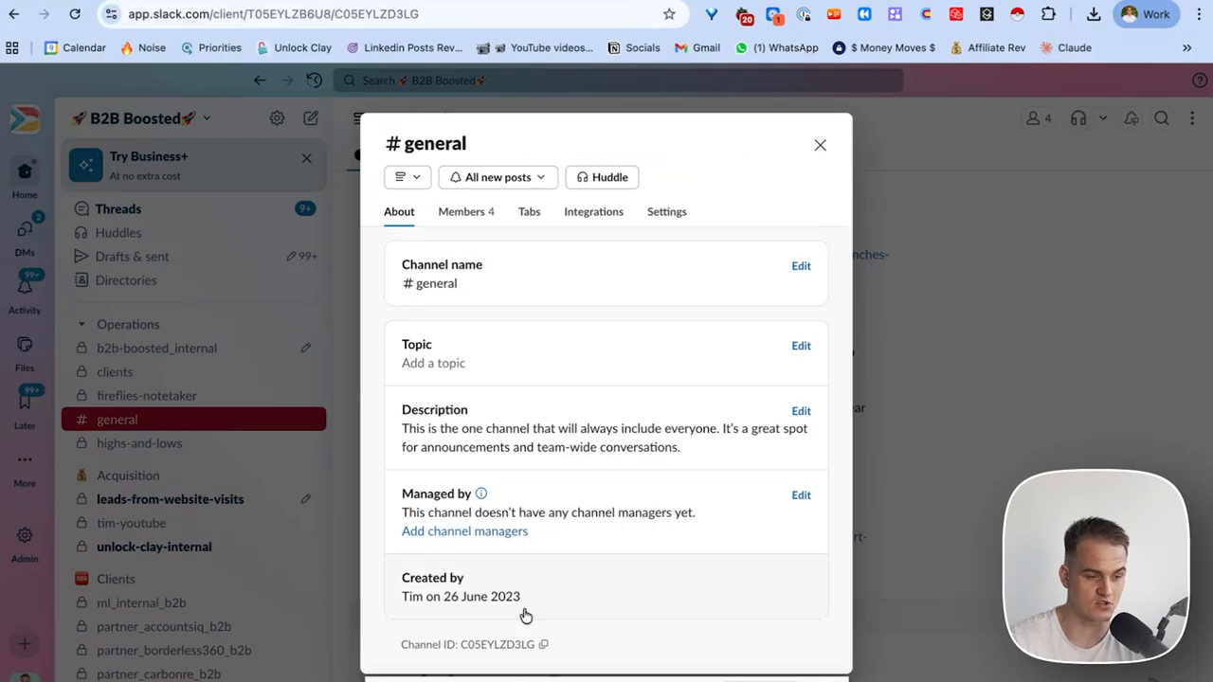
pyautogui.click(543, 645)
pyautogui.click(820, 149)
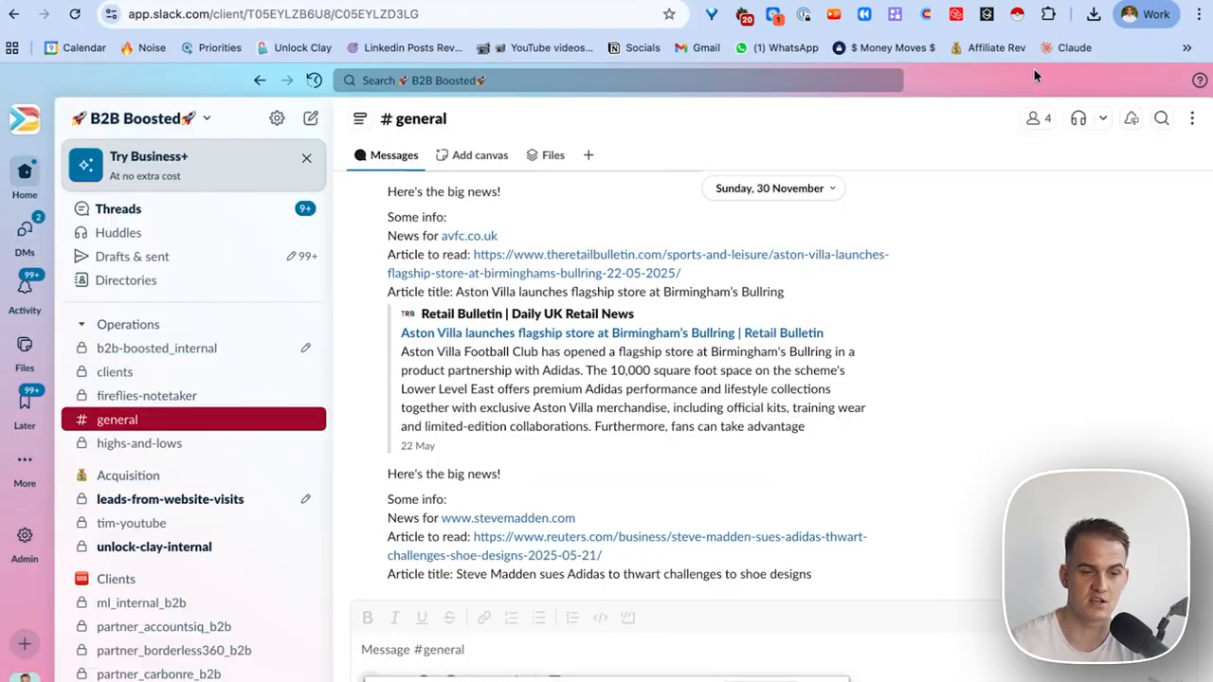
# Paste the channel ID into Slack Channel Data Exporter and export the members to slack_data (4).csv.
pyautogui.click(1048, 14)
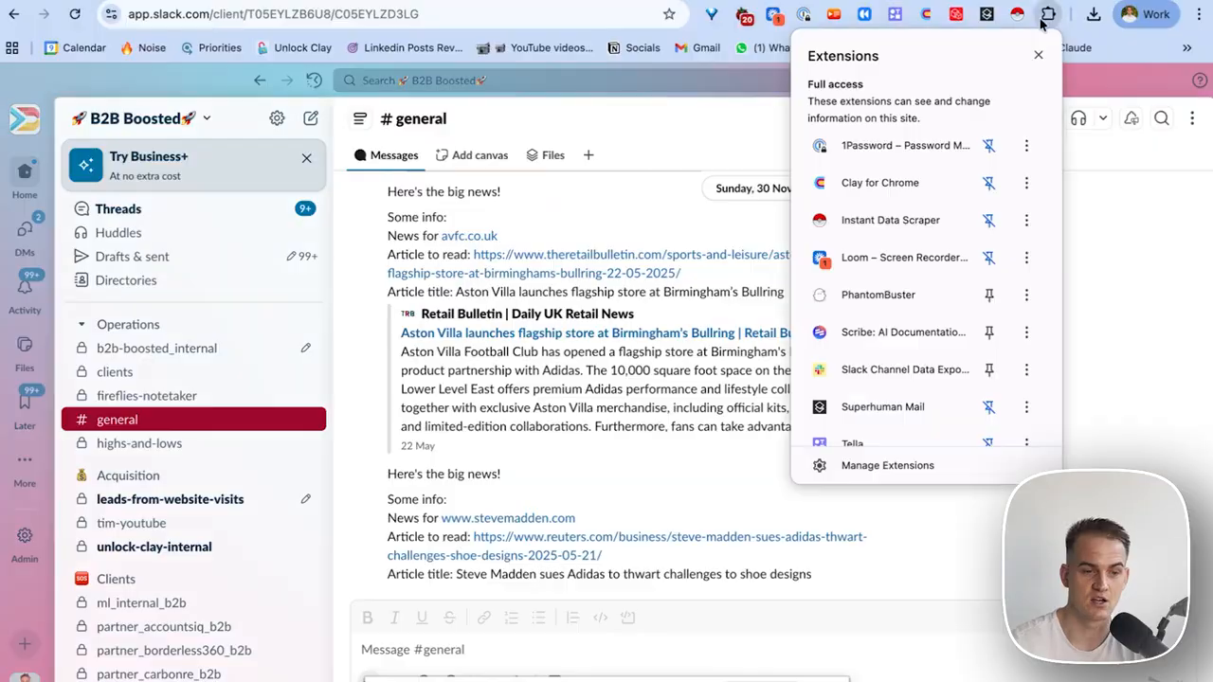
pyautogui.scroll(-1, 902, 369)
pyautogui.click(903, 368)
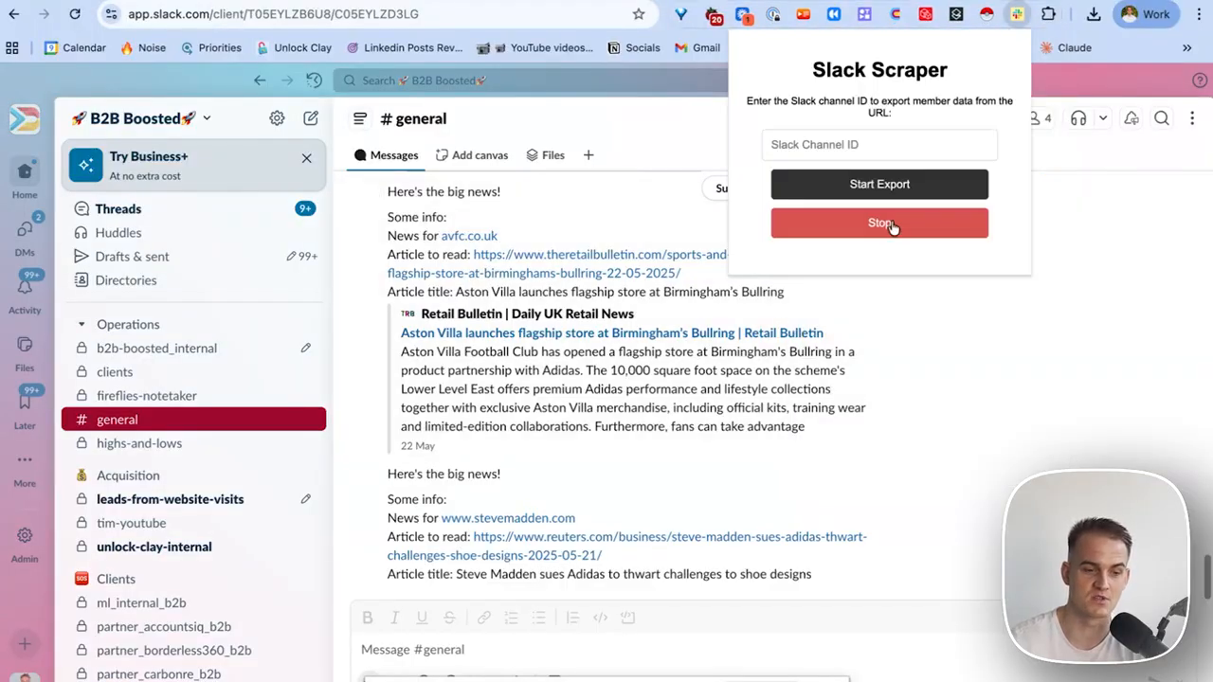
pyautogui.click(891, 147)
pyautogui.press('super+v')
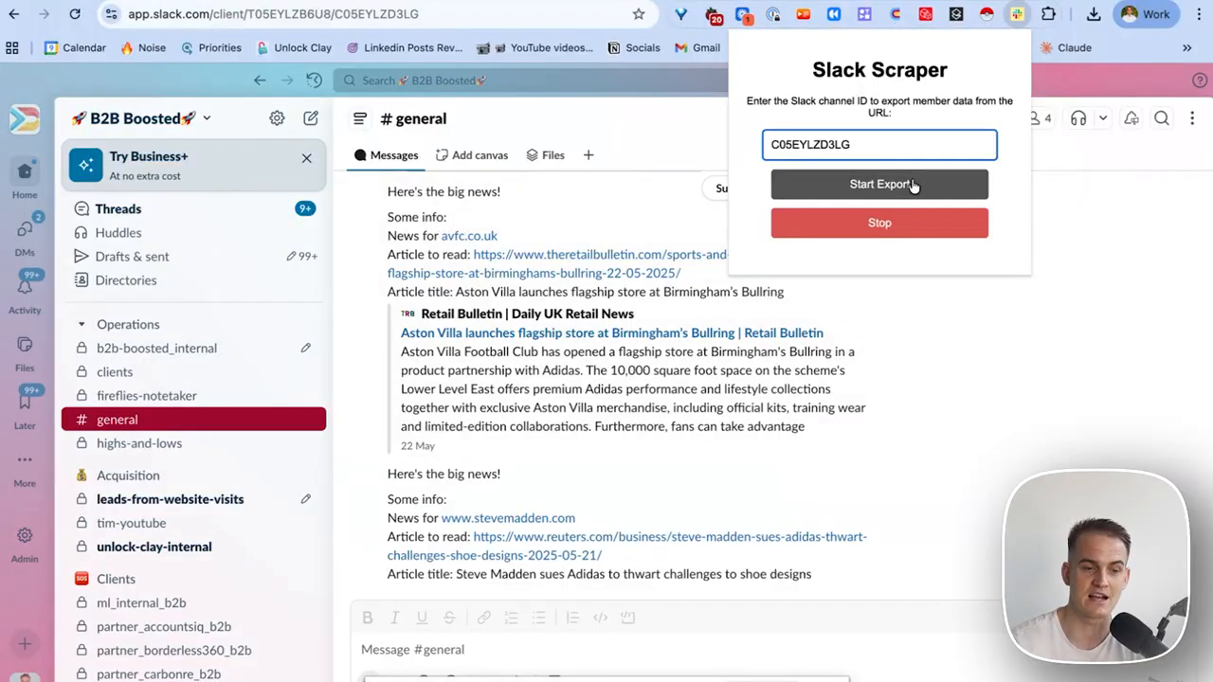
pyautogui.click(909, 186)
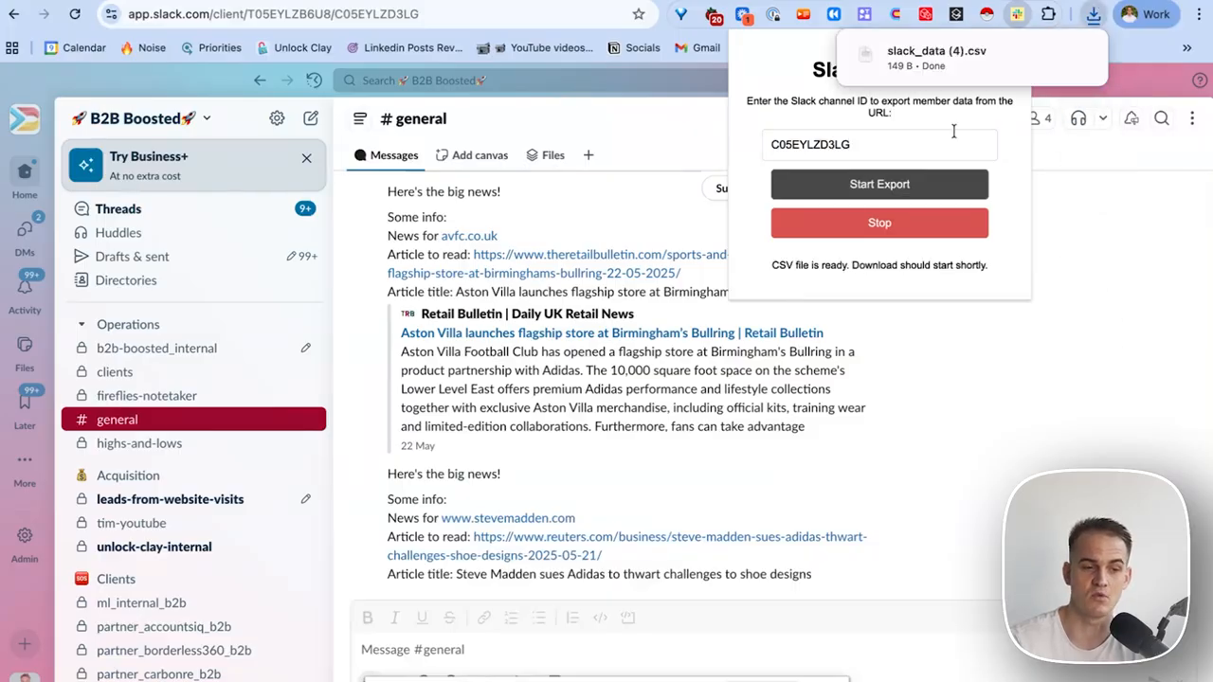
pyautogui.moveTo(991, 66)
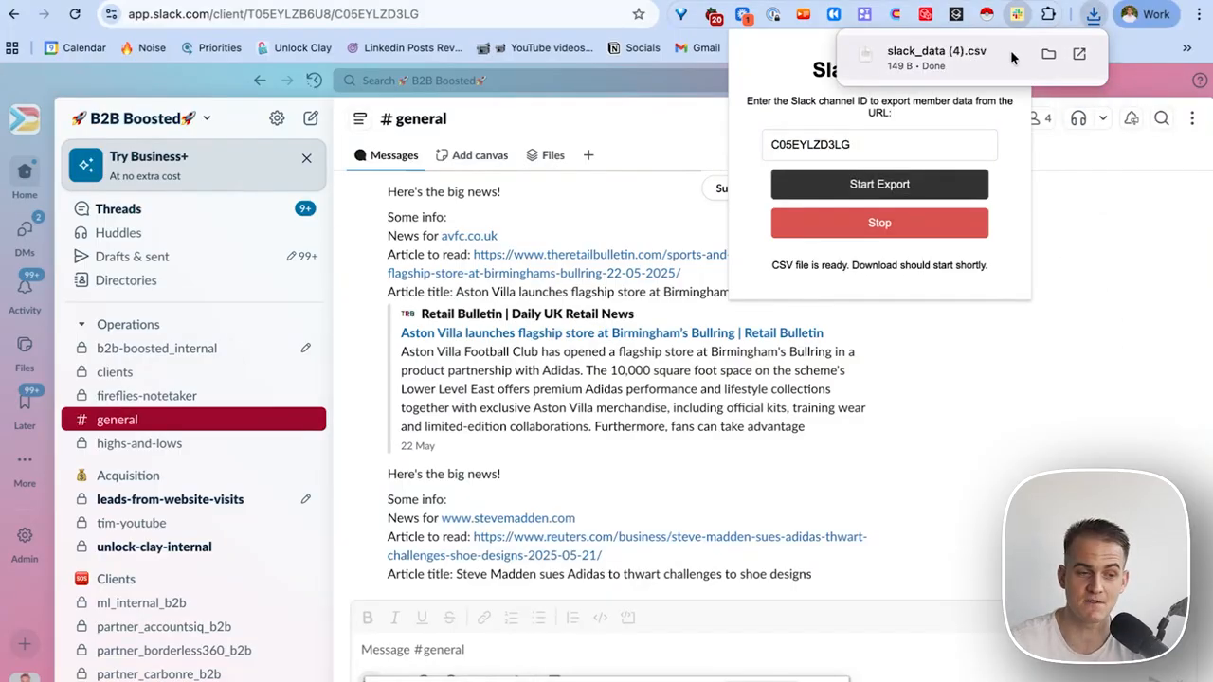
pyautogui.click(567, 27)
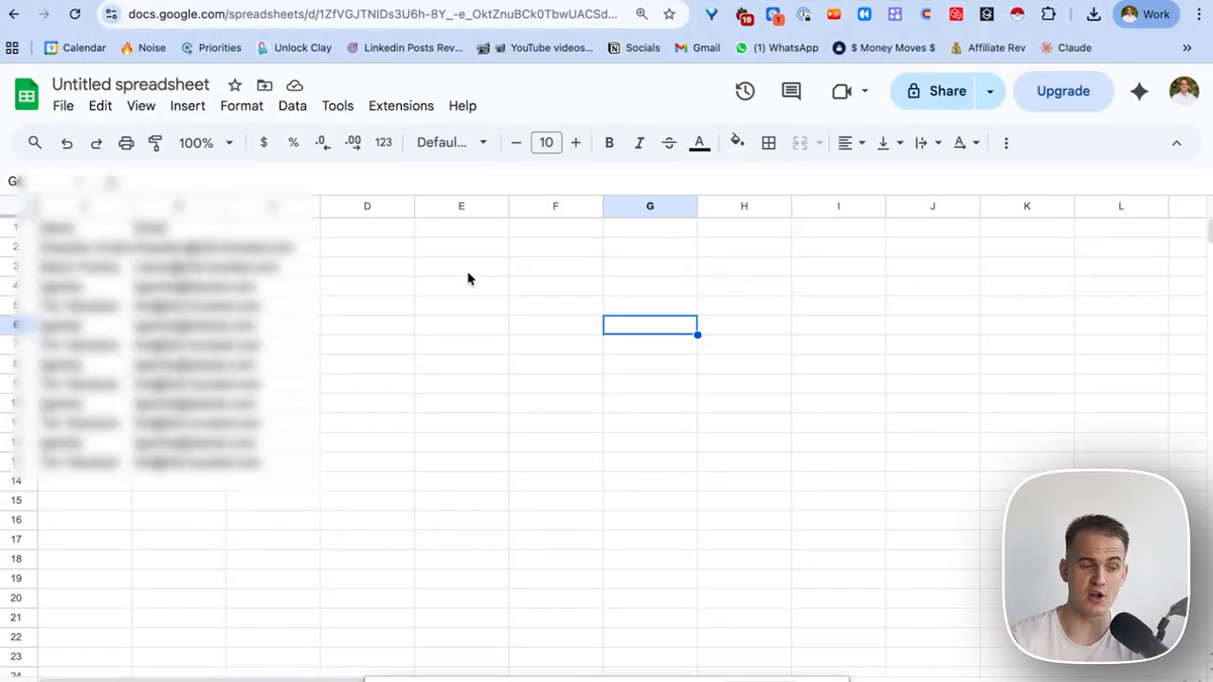
# Review the exported member names and emails in the sheet and check Chrome's recent downloads.
pyautogui.moveTo(112, 245); pyautogui.dragTo(194, 455)
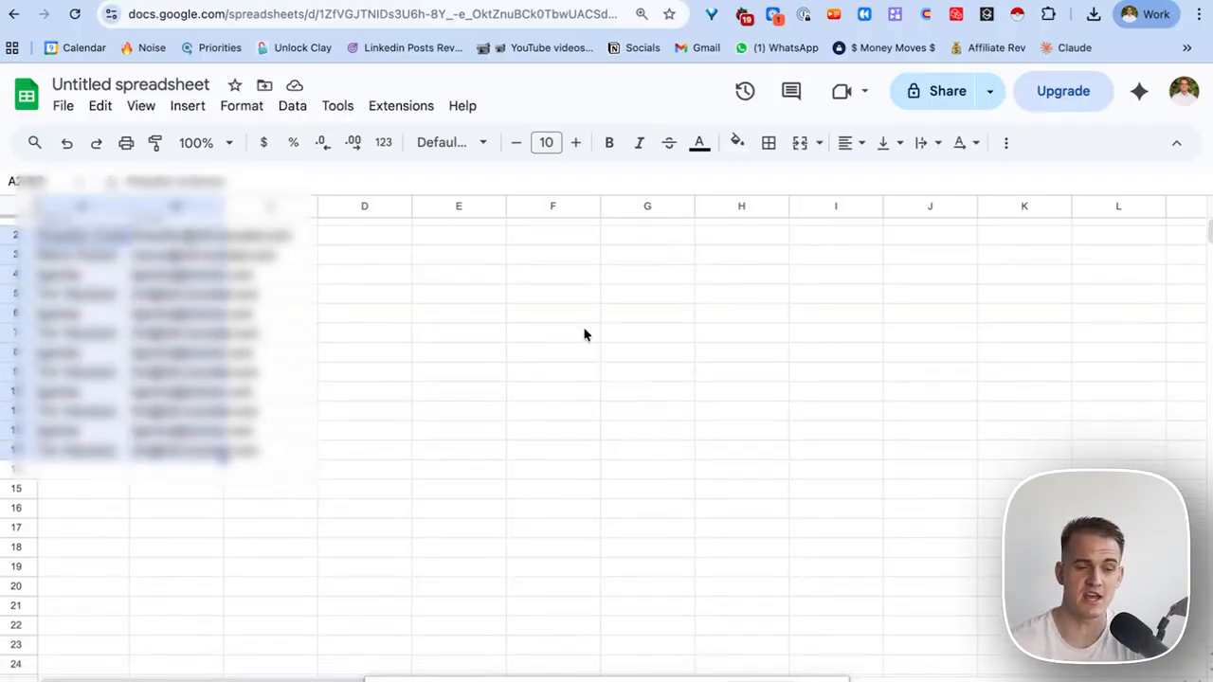
pyautogui.click(1093, 15)
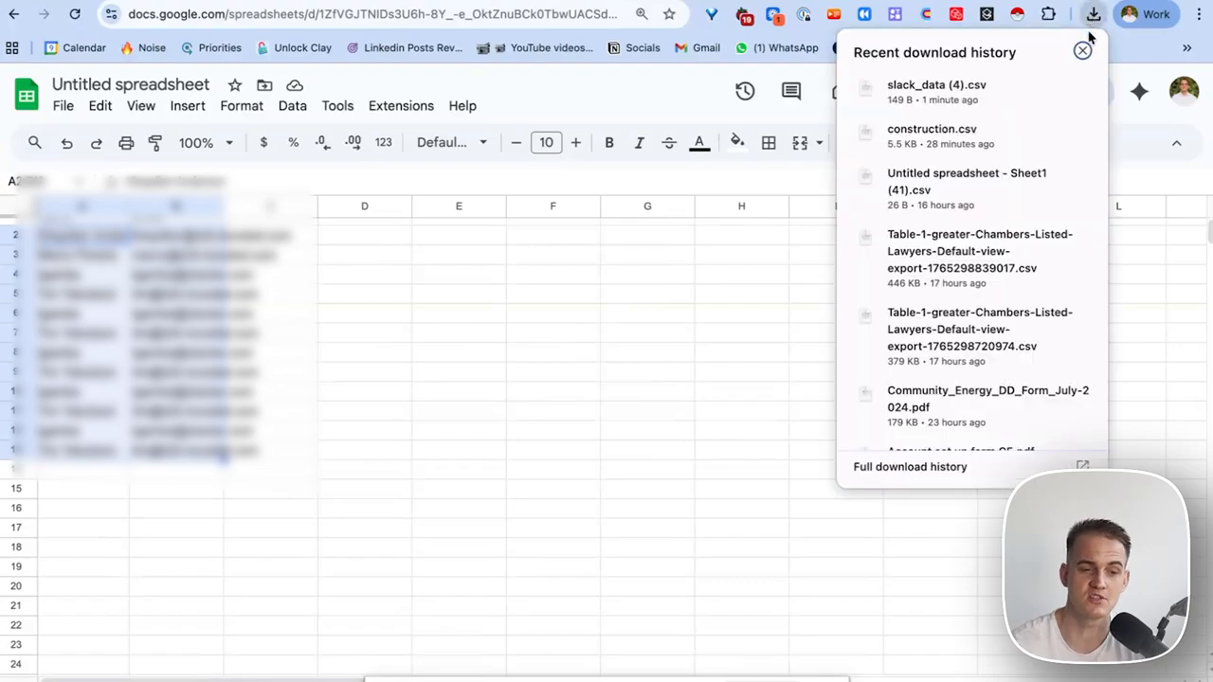
pyautogui.click(1082, 50)
pyautogui.click(720, 298)
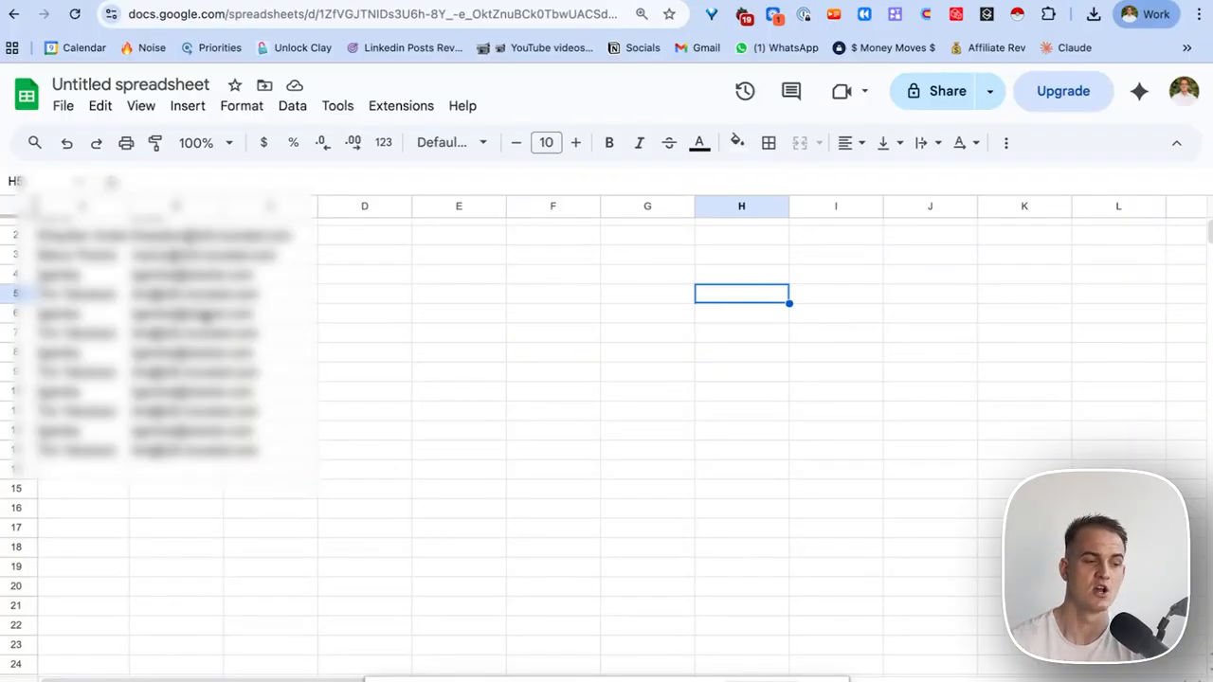
pyautogui.scroll(1, 209, 321)
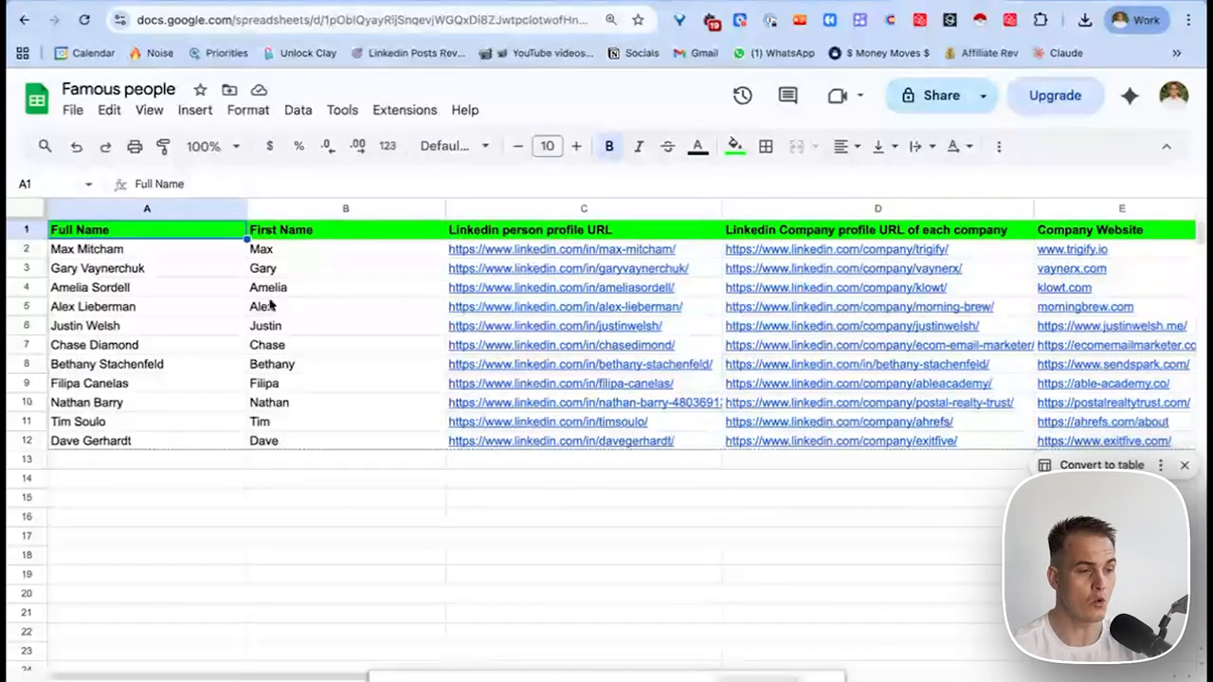
# Download the Famous people sheet via File > Download > Comma Separated Values (.csv).
pyautogui.click(74, 116)
pyautogui.moveTo(122, 335)
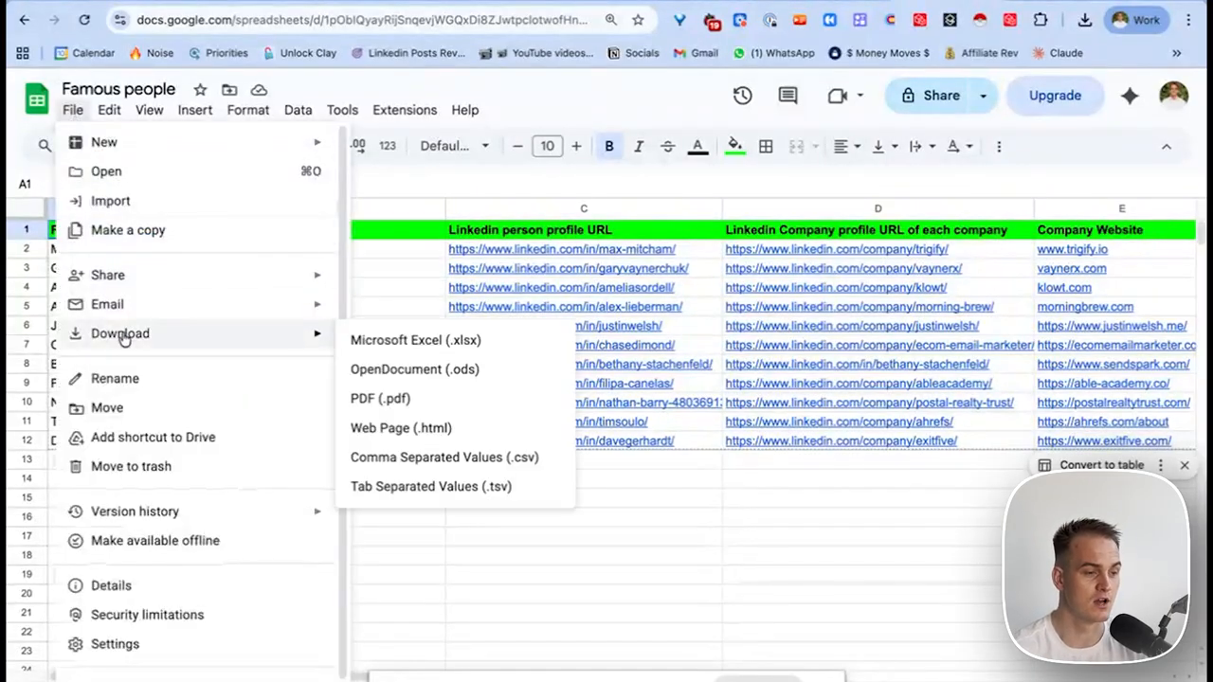
pyautogui.click(460, 459)
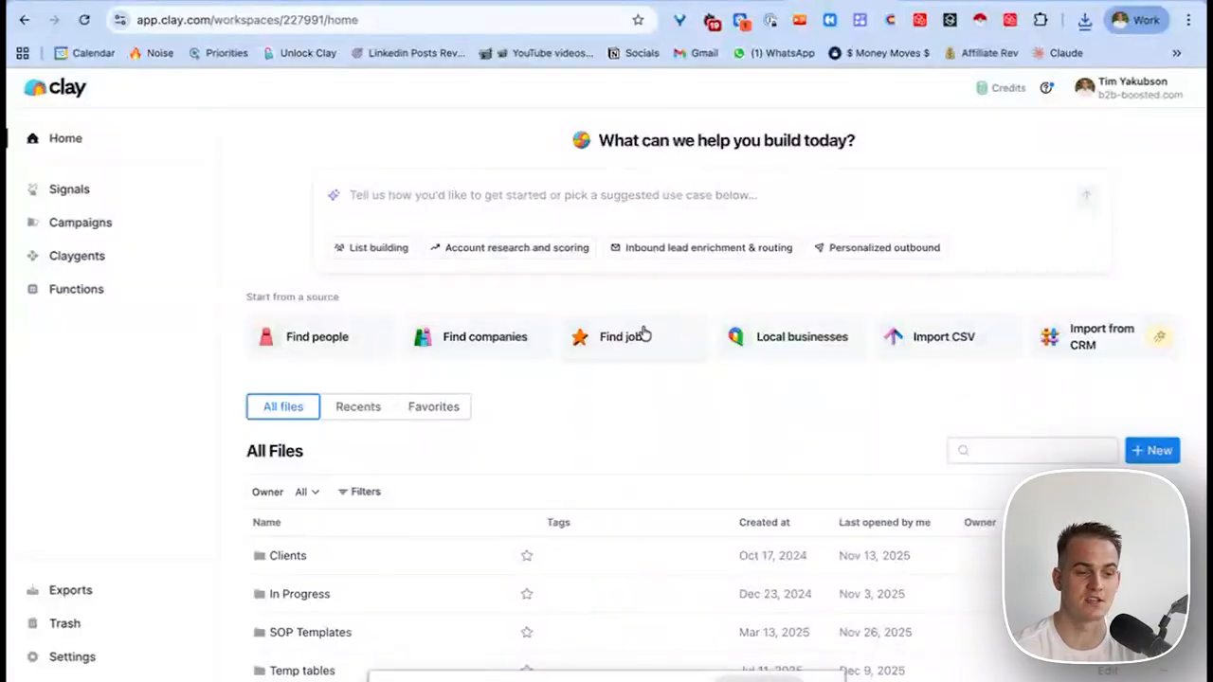
# Upload Famous people - Sheet1 (24).csv to Clay with comma delimiter and header row into a new blank table.
pyautogui.click(926, 349)
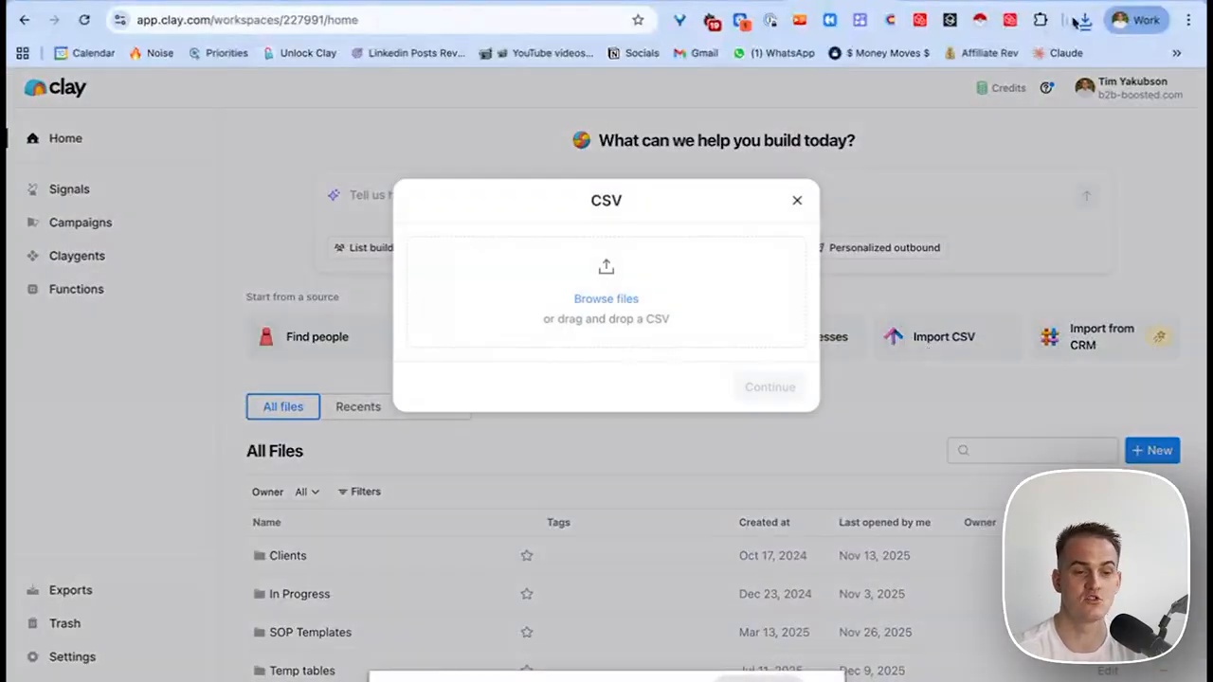
pyautogui.click(1085, 20)
pyautogui.moveTo(966, 89); pyautogui.dragTo(650, 304)
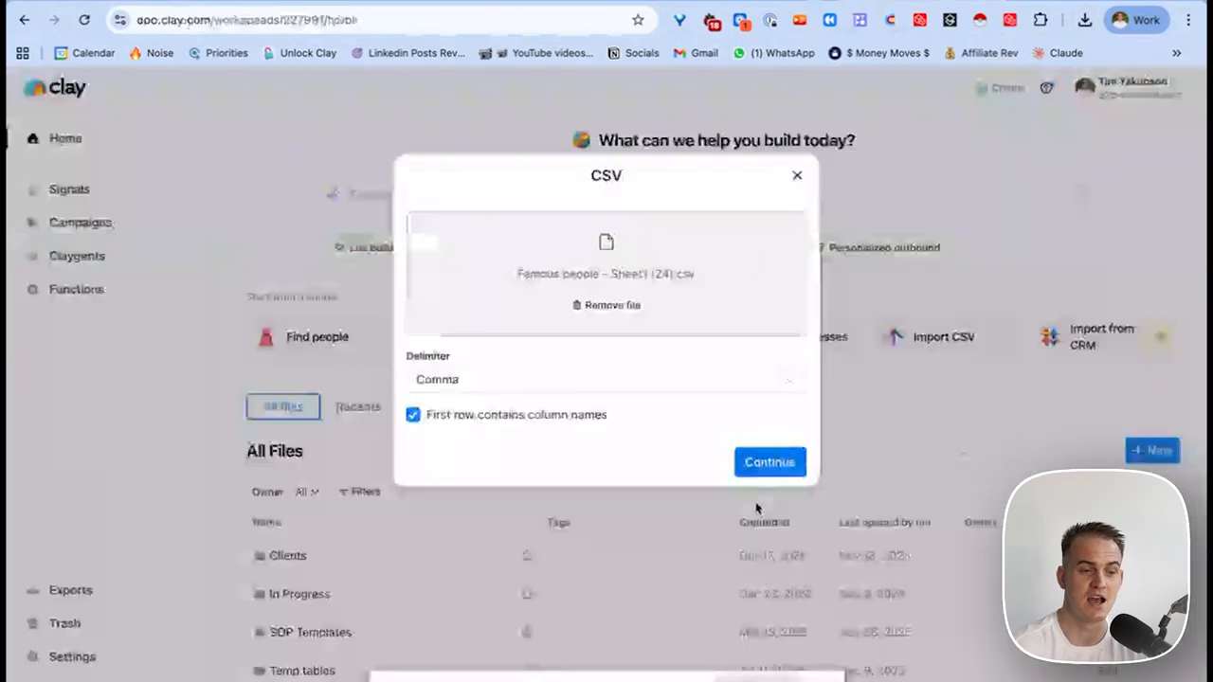
pyautogui.click(771, 460)
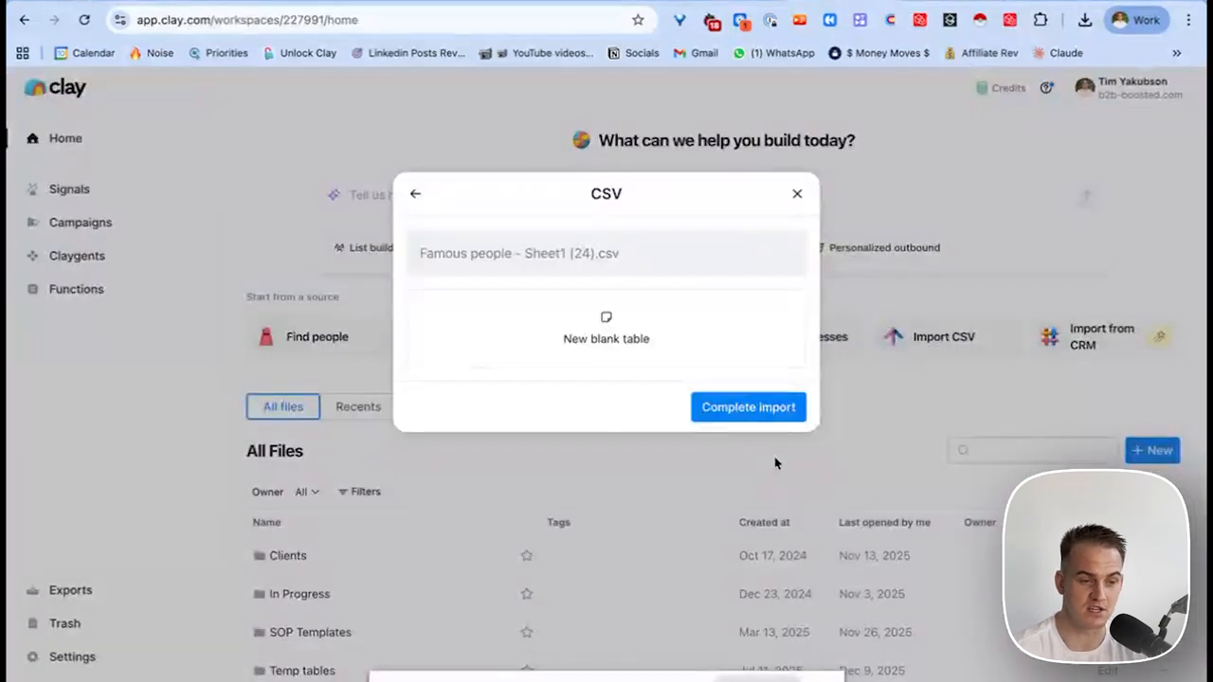
pyautogui.click(769, 408)
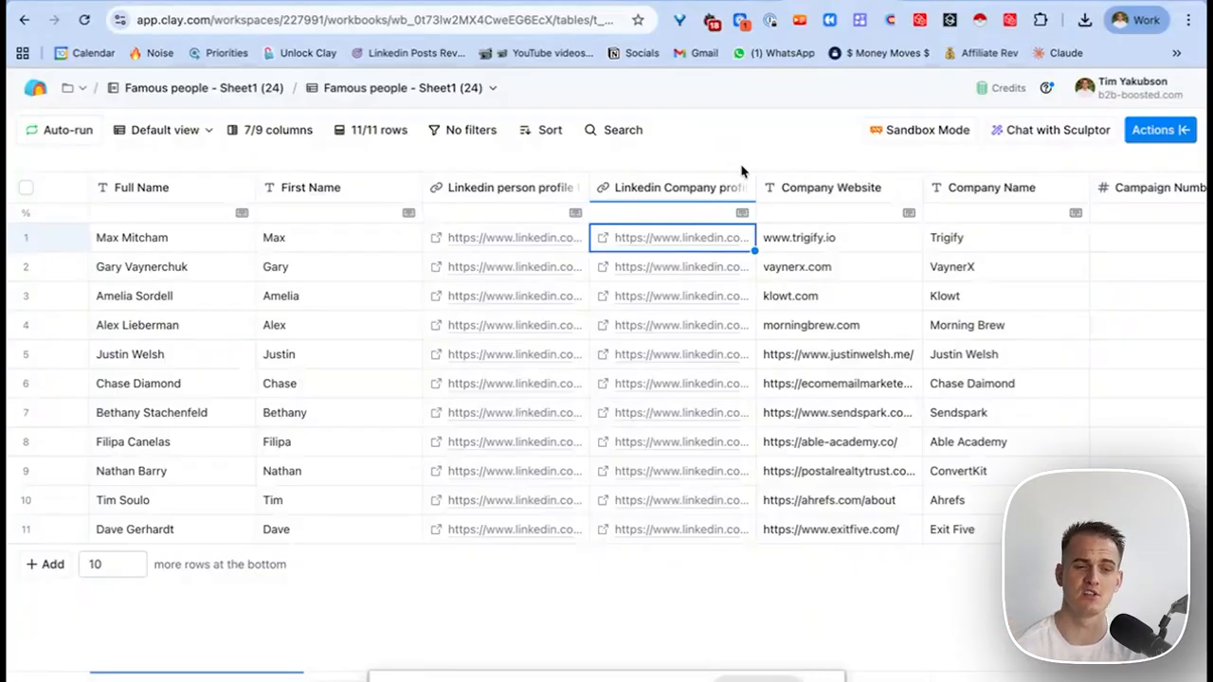
# Add and run Prospeo's Find Work Email enrichment, mapped to the LinkedIn profile URL column.
pyautogui.click(1158, 130)
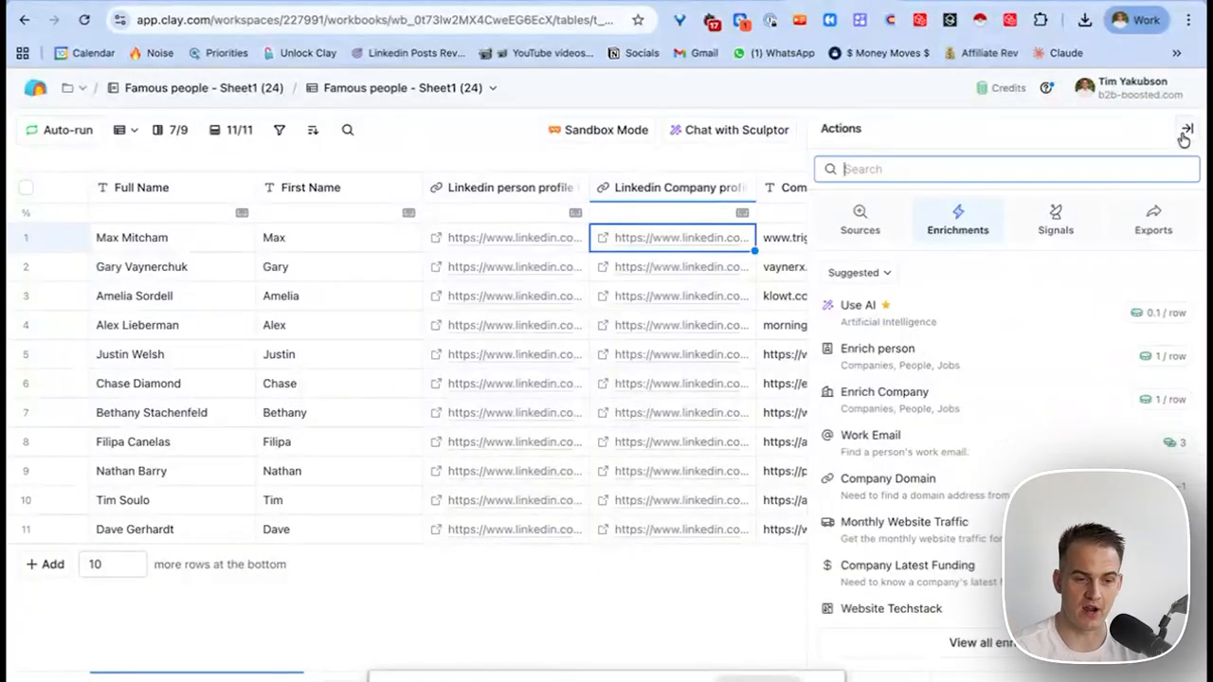
pyautogui.write('prospeo')
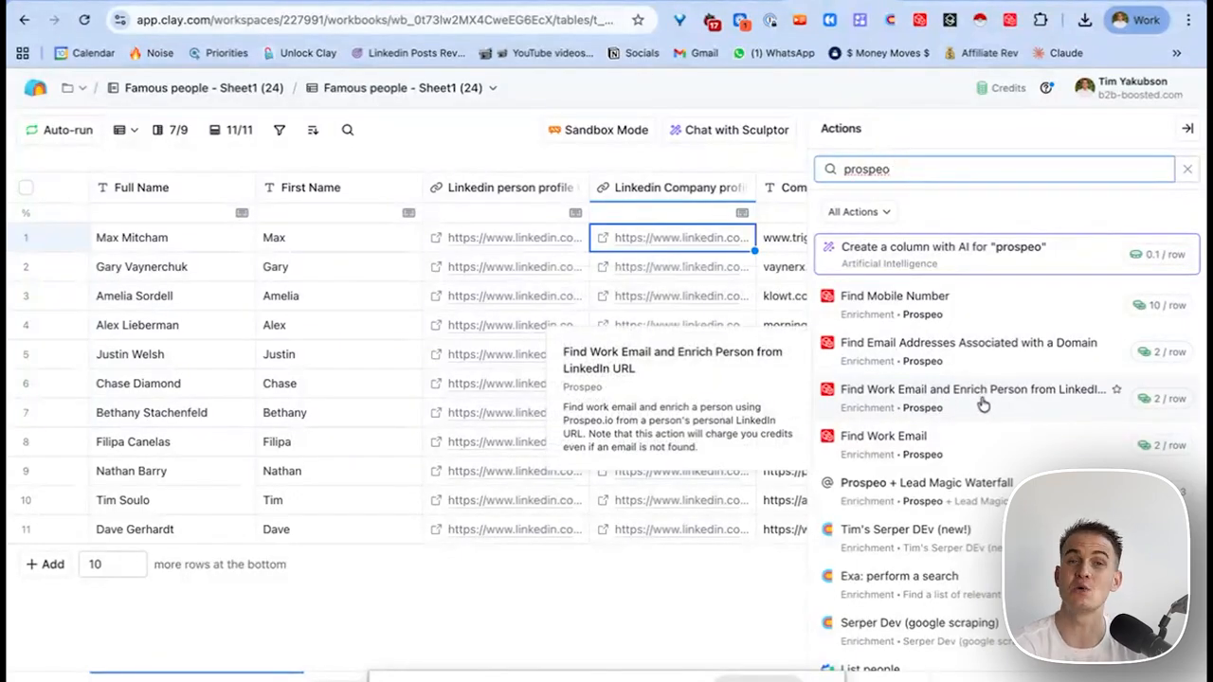
pyautogui.click(981, 404)
pyautogui.scroll(-5, 982, 404)
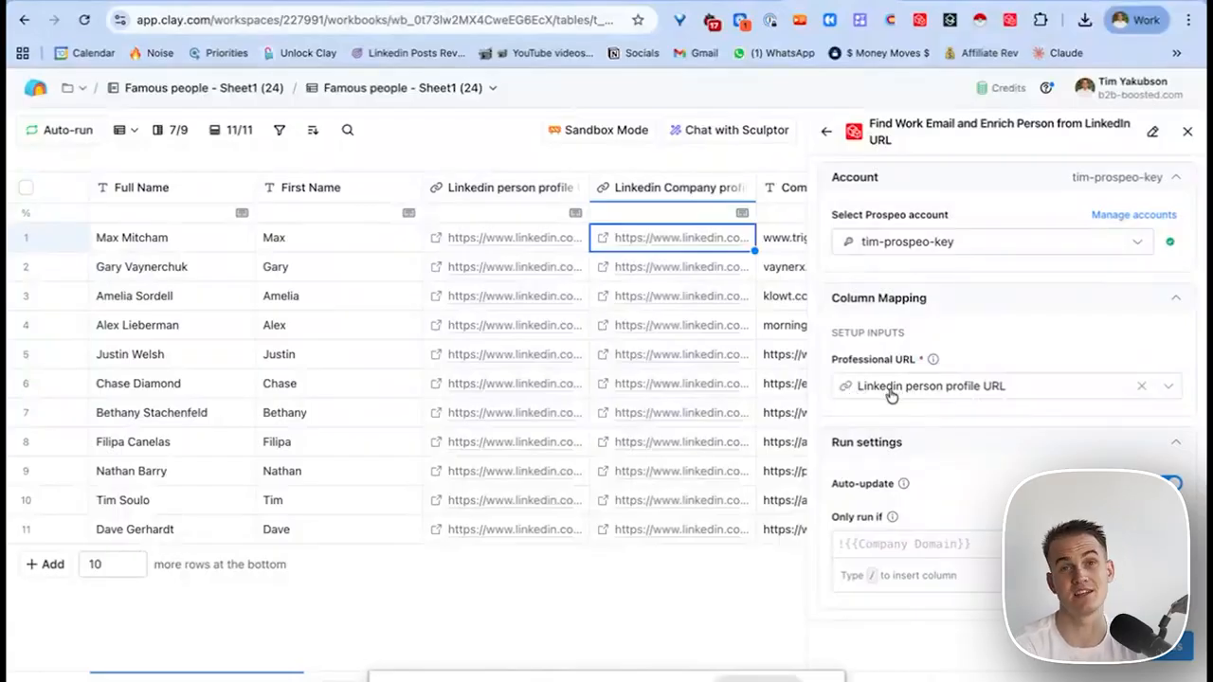
pyautogui.scroll(-5, 1004, 398)
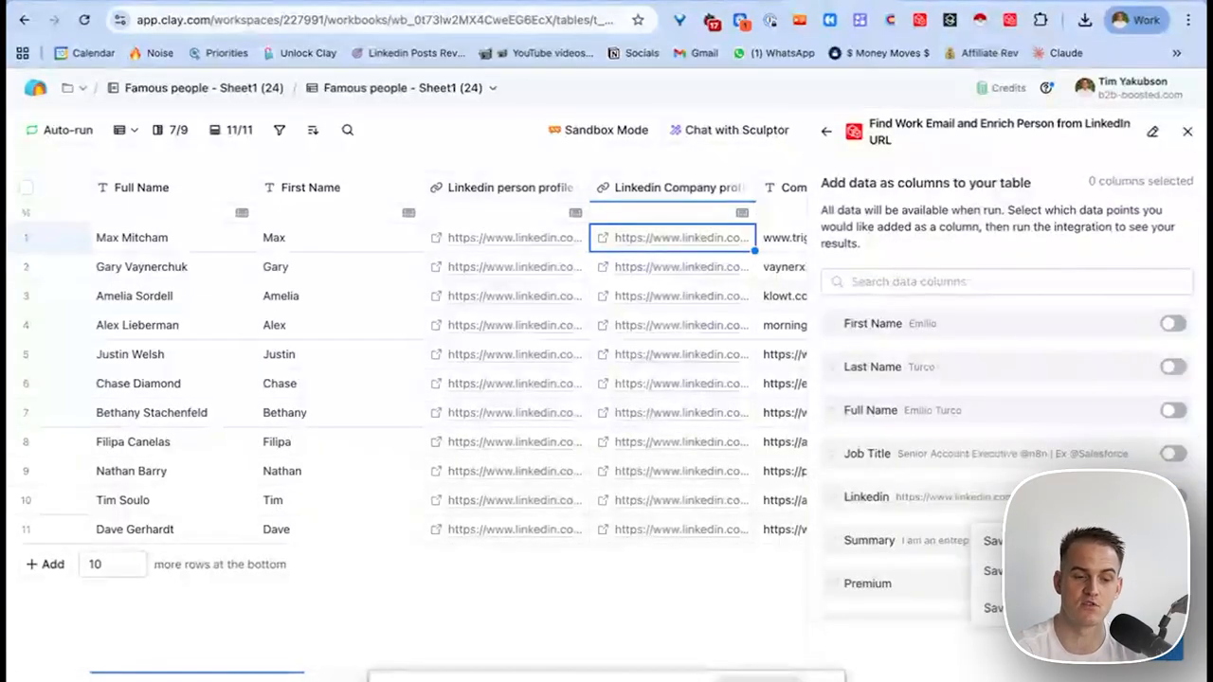
pyautogui.click(985, 541)
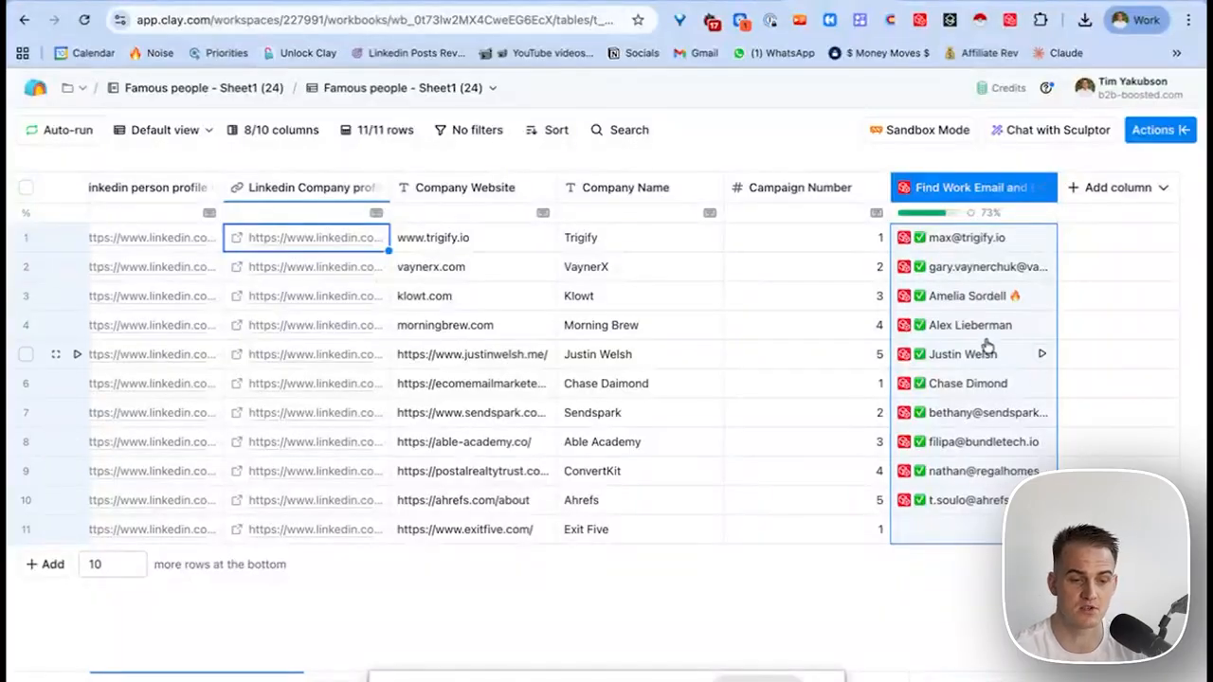
pyautogui.click(959, 239)
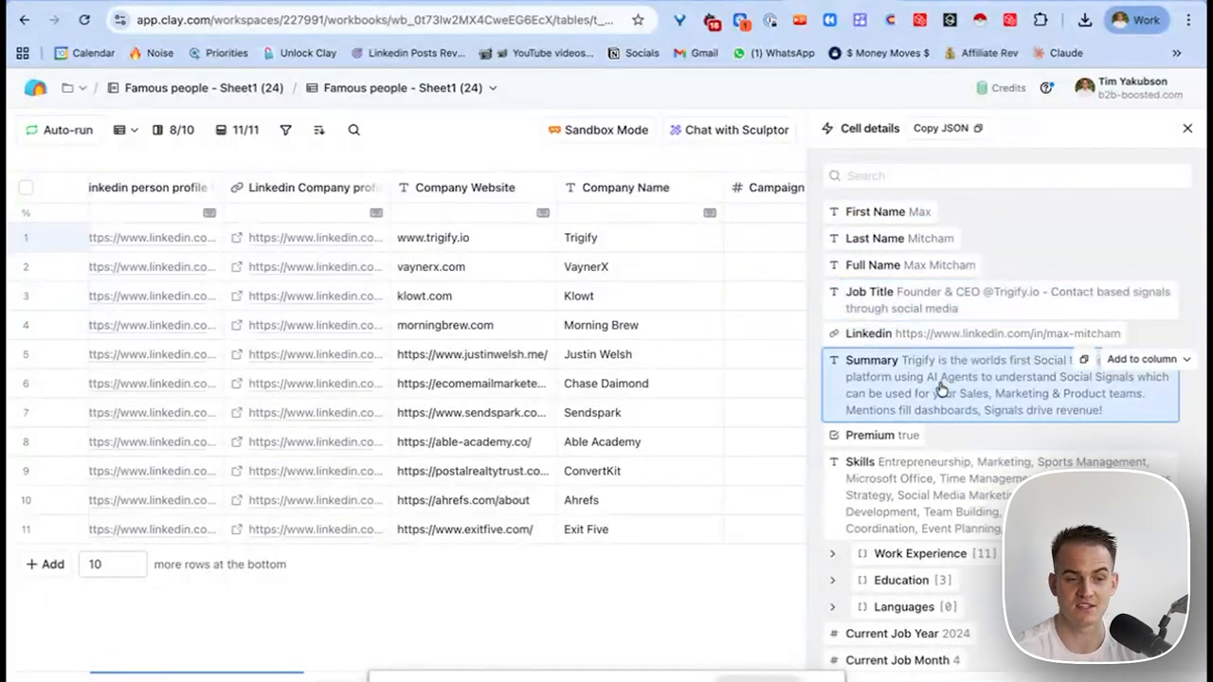
pyautogui.scroll(-1, 924, 445)
pyautogui.click(917, 468)
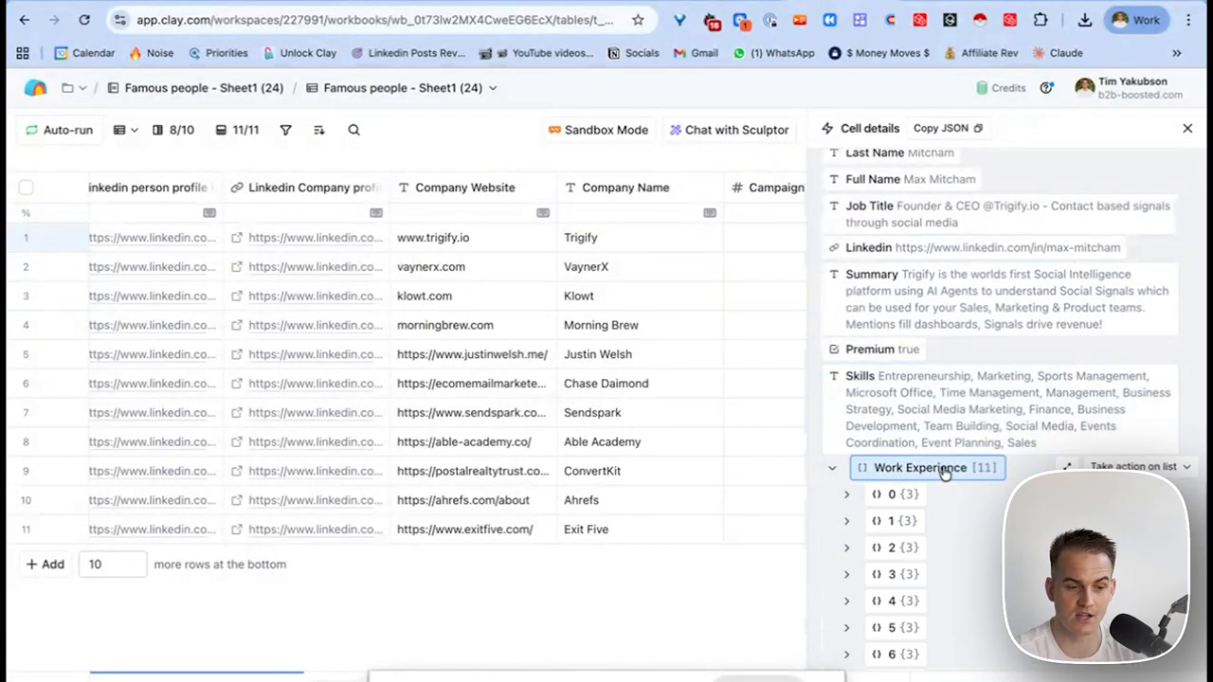
pyautogui.scroll(-5, 918, 533)
pyautogui.scroll(3, 919, 398)
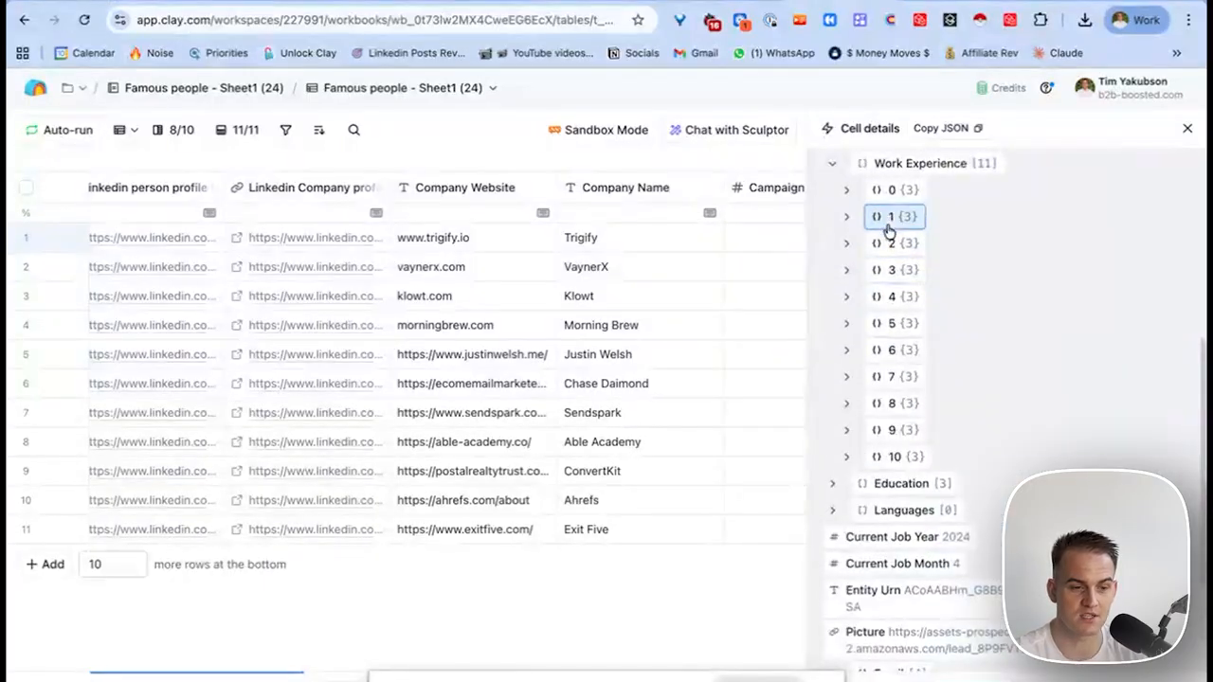
pyautogui.click(891, 217)
pyautogui.click(897, 352)
pyautogui.click(915, 271)
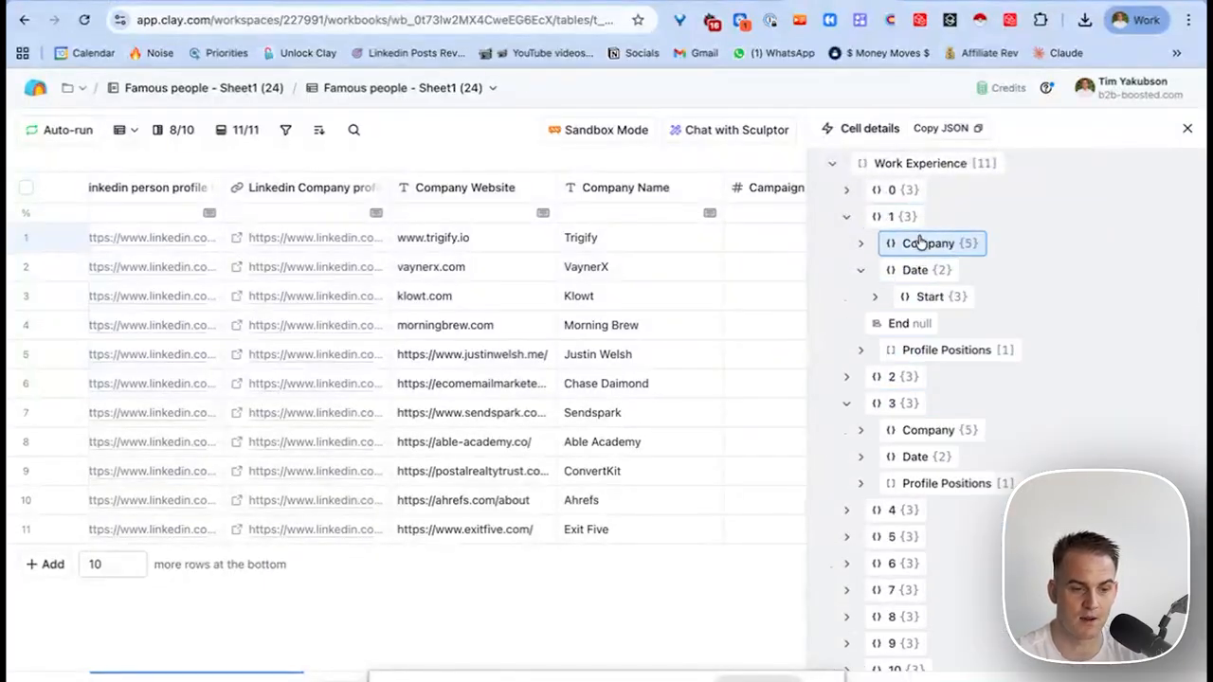
pyautogui.click(921, 243)
pyautogui.scroll(-6, 961, 476)
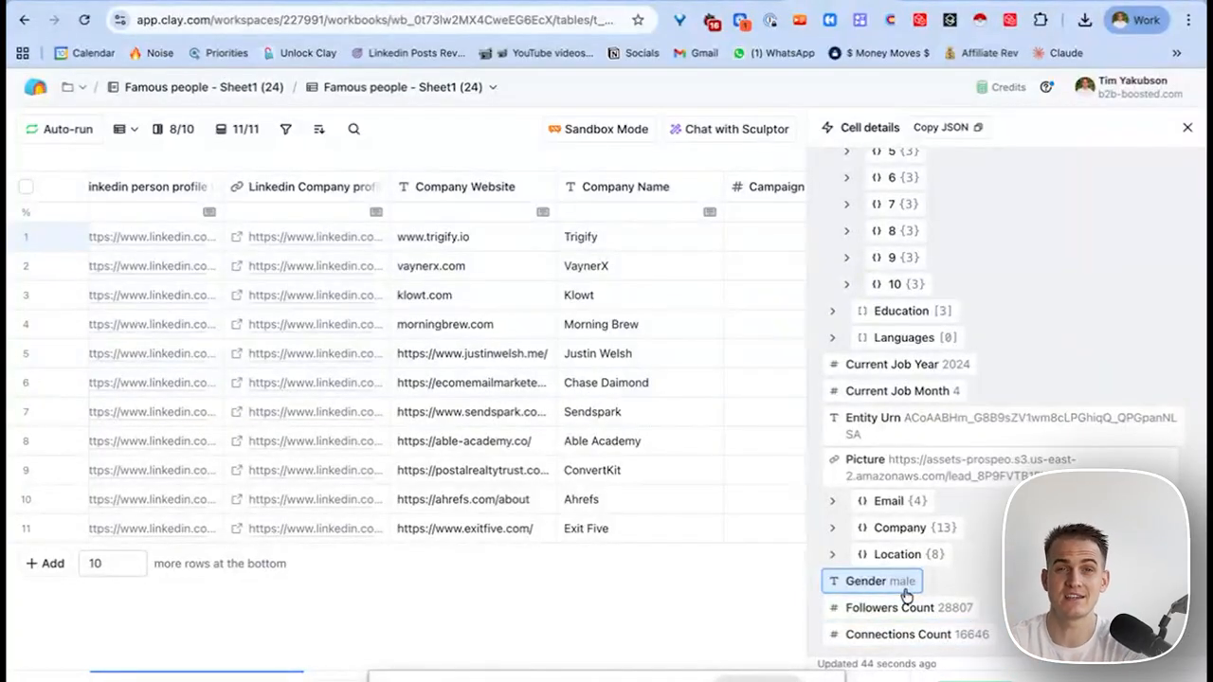
pyautogui.click(1186, 128)
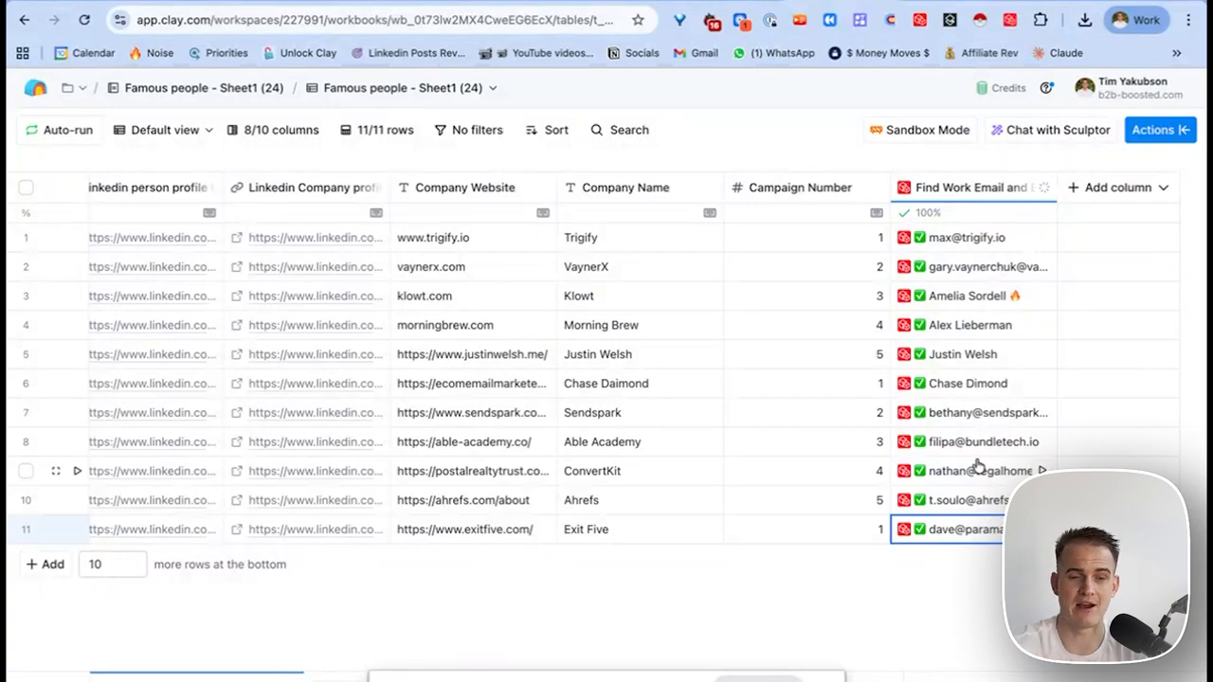
pyautogui.click(976, 466)
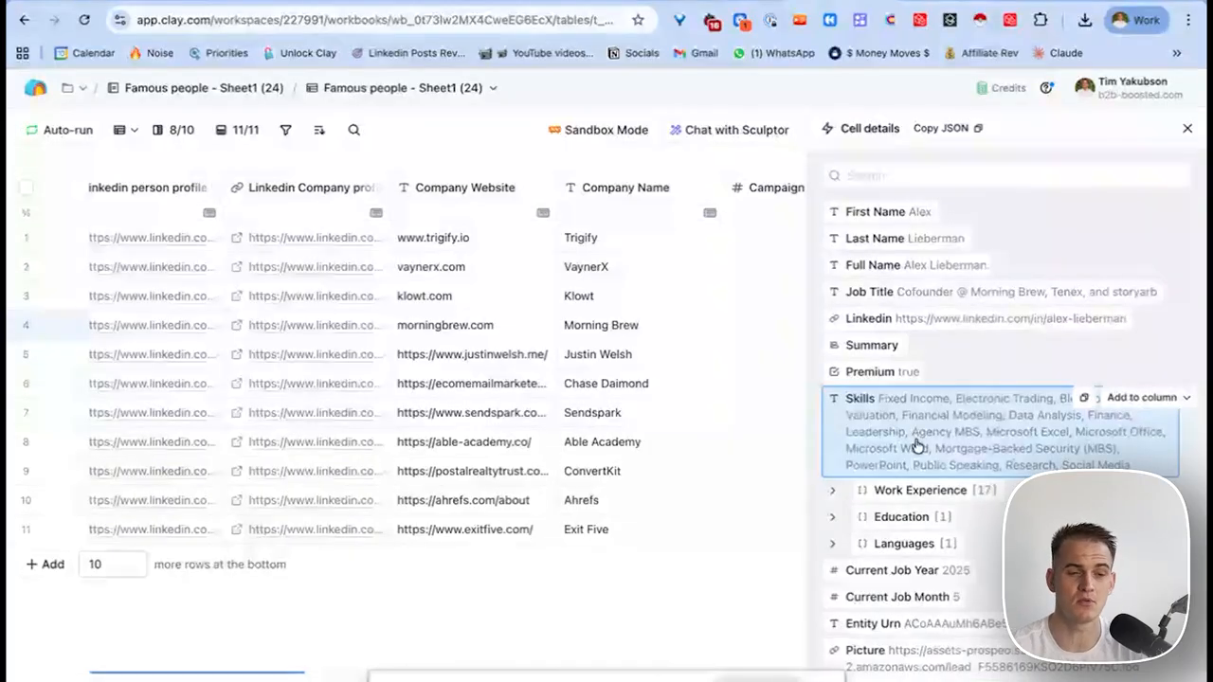
pyautogui.click(1188, 127)
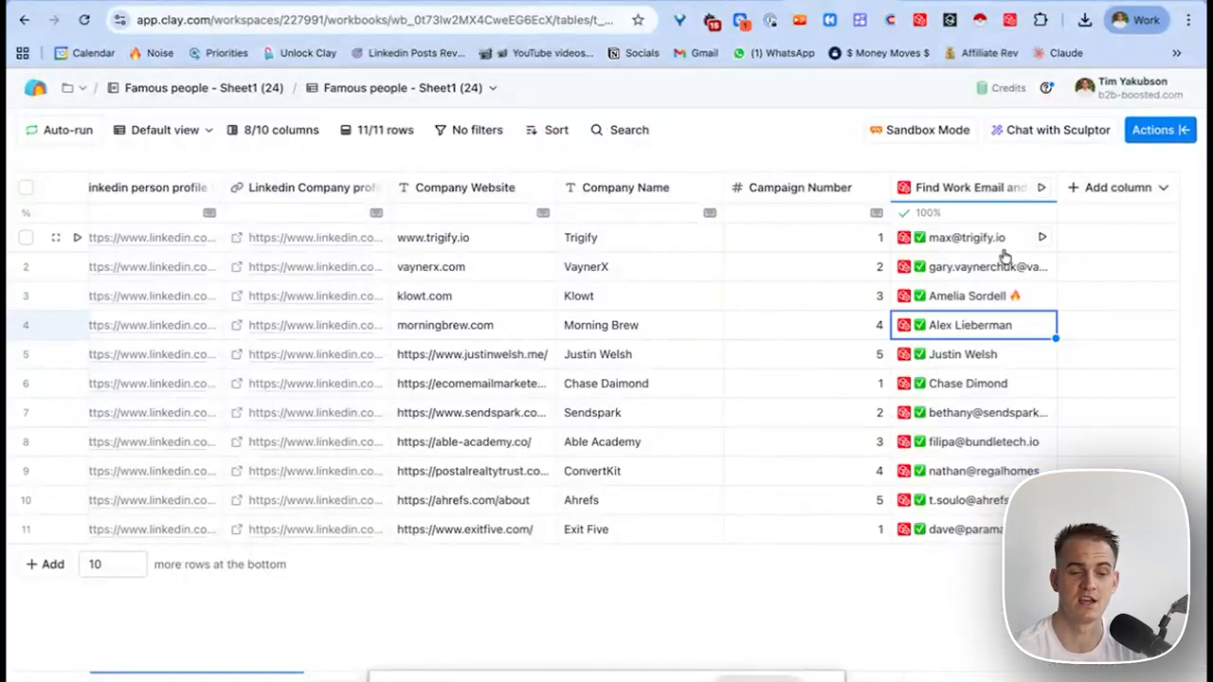
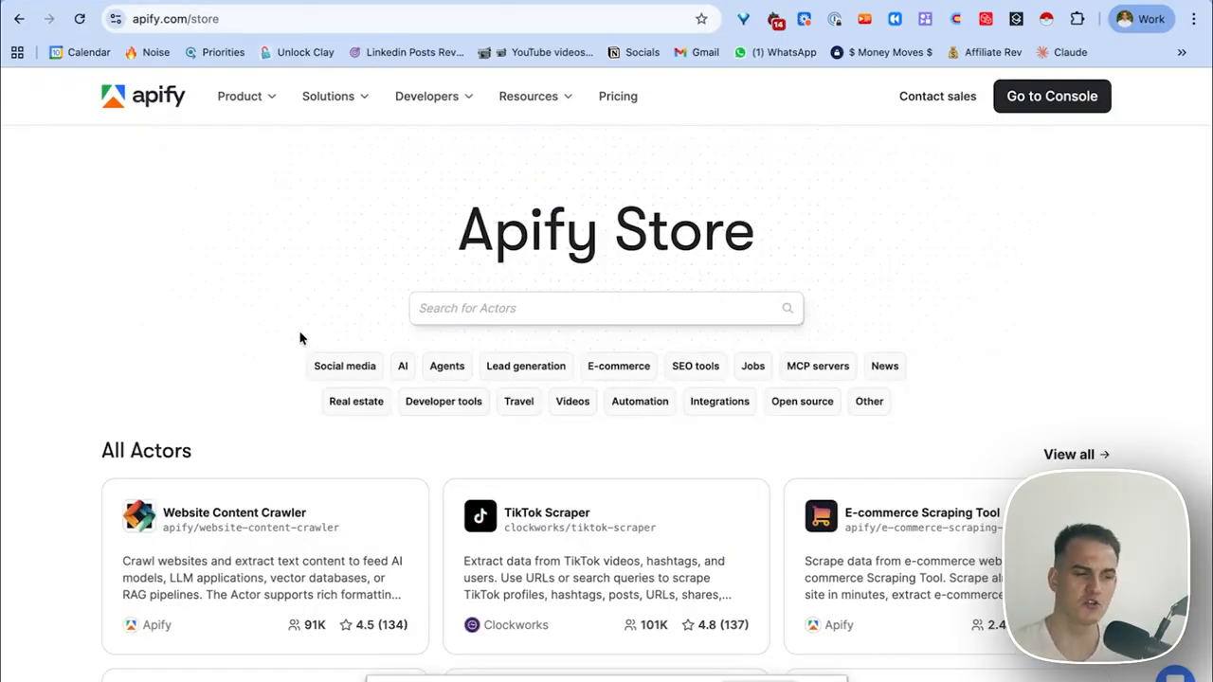
# Scroll through the Apify Store listing of Actors.
pyautogui.scroll(-3, 304, 338)
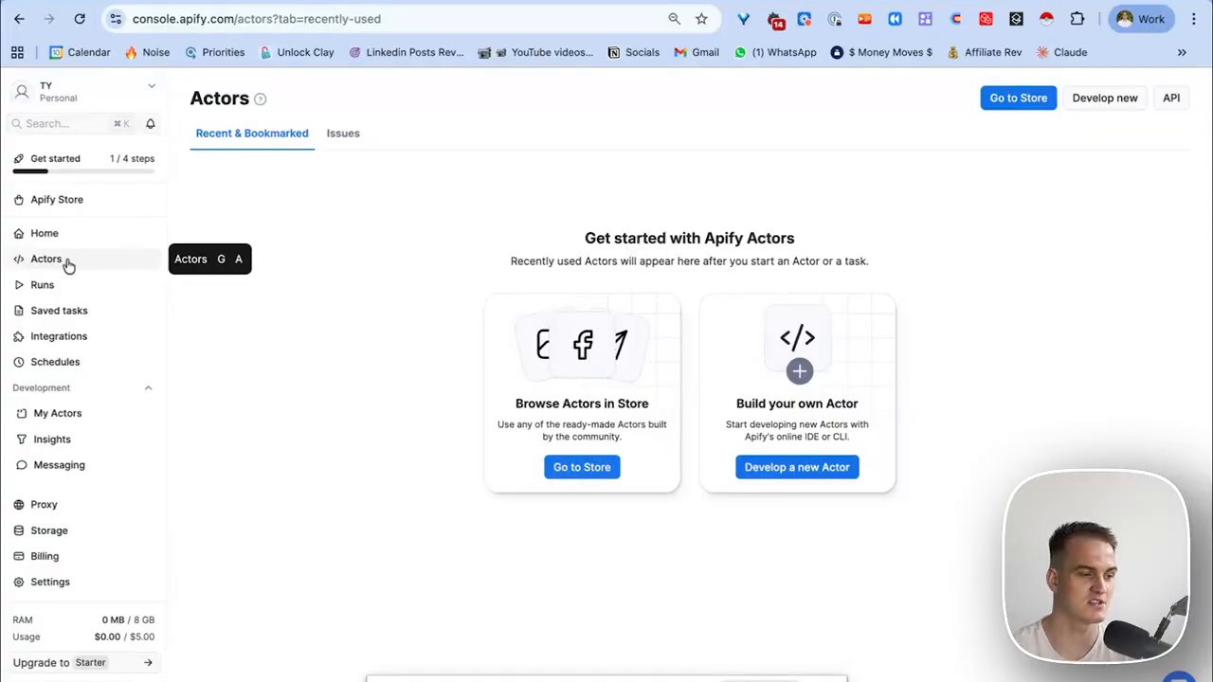
# Open the full Apify Store listing, try a 'pinterest' search, then clear it.
pyautogui.click(606, 470)
pyautogui.scroll(-1, 523, 401)
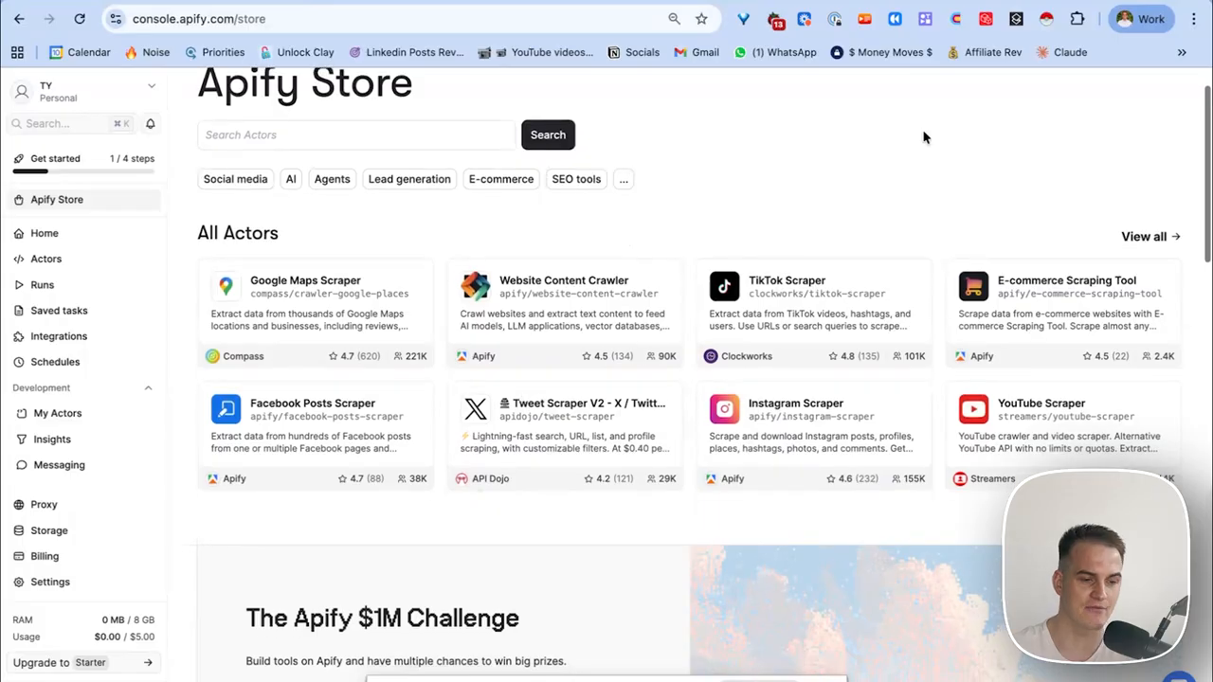
pyautogui.click(1152, 237)
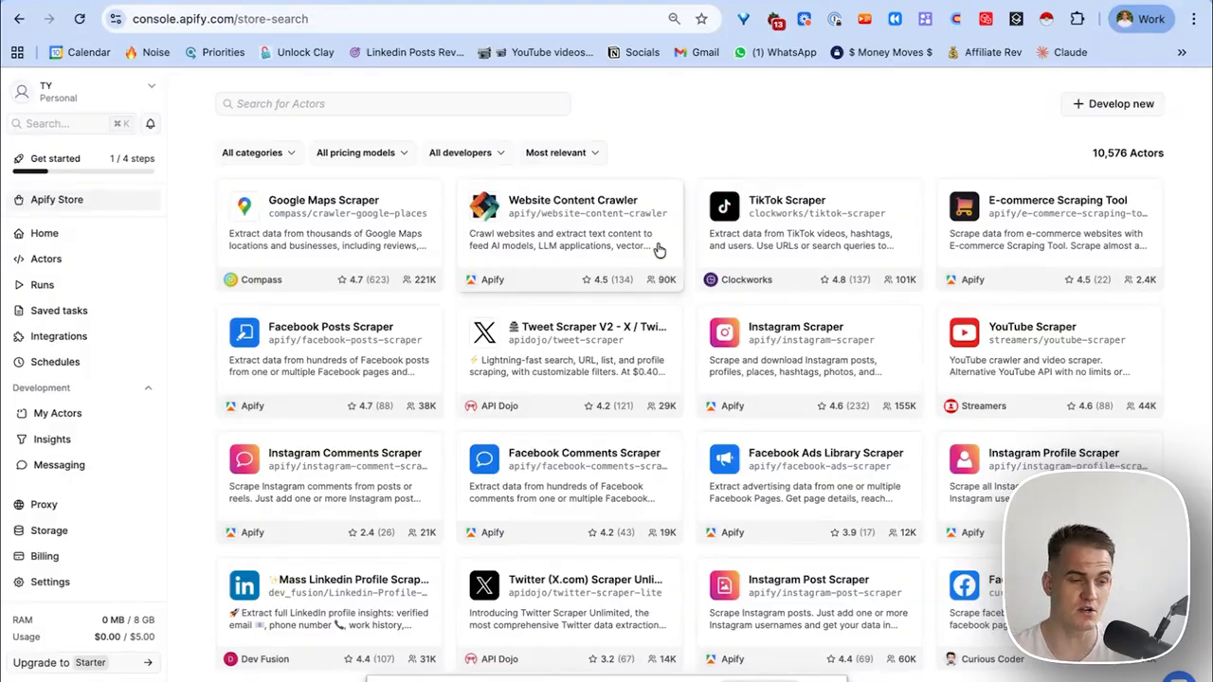
pyautogui.click(531, 105)
pyautogui.write('pinterest')
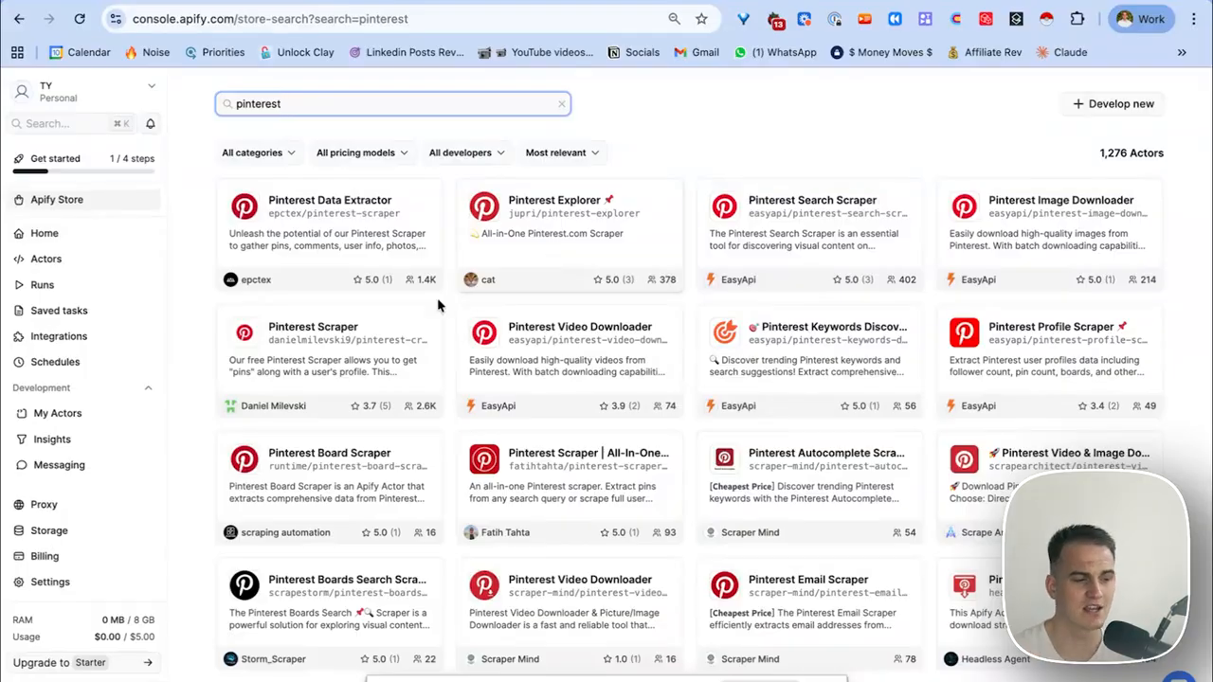
pyautogui.click(561, 104)
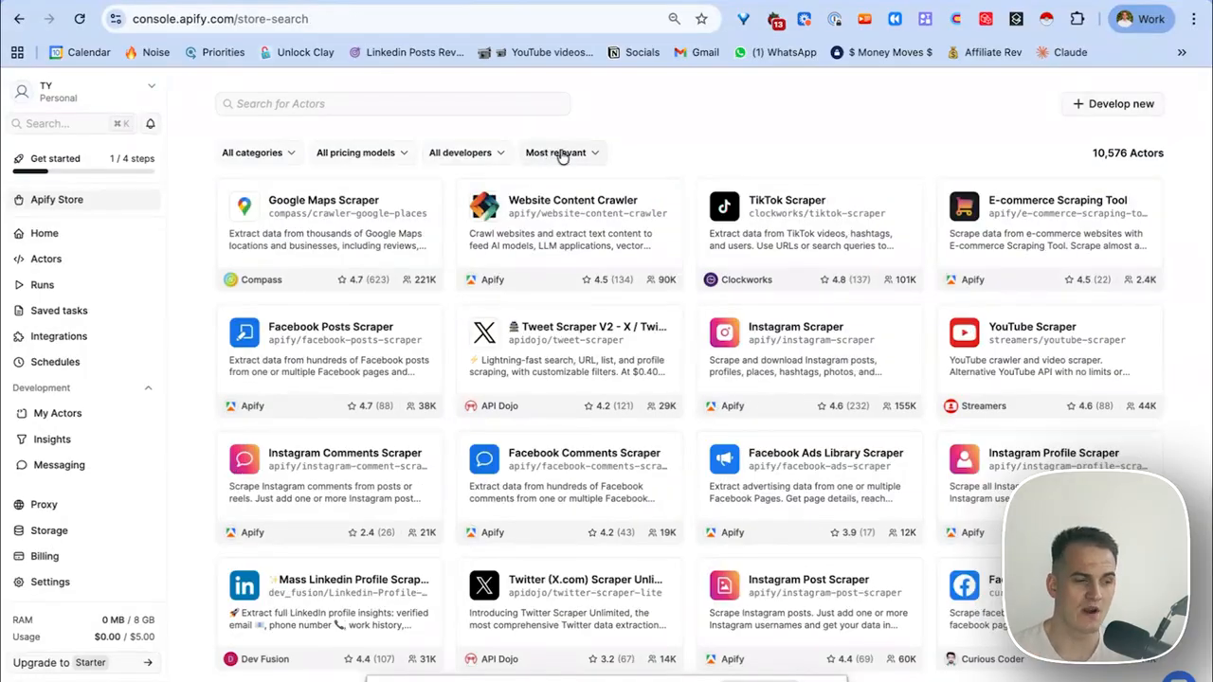
pyautogui.click(559, 153)
# Sort Actors by popularity, review the Indeed software engineer results, and return to Apify.
pyautogui.click(550, 212)
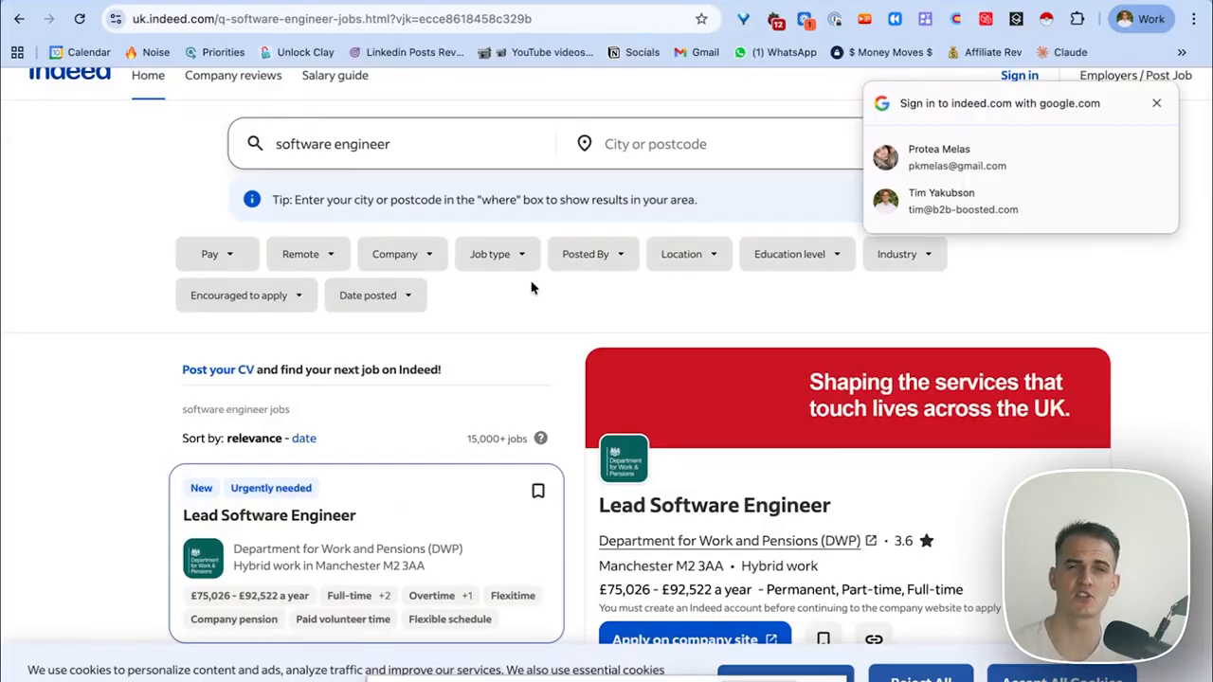
pyautogui.scroll(-3, 522, 281)
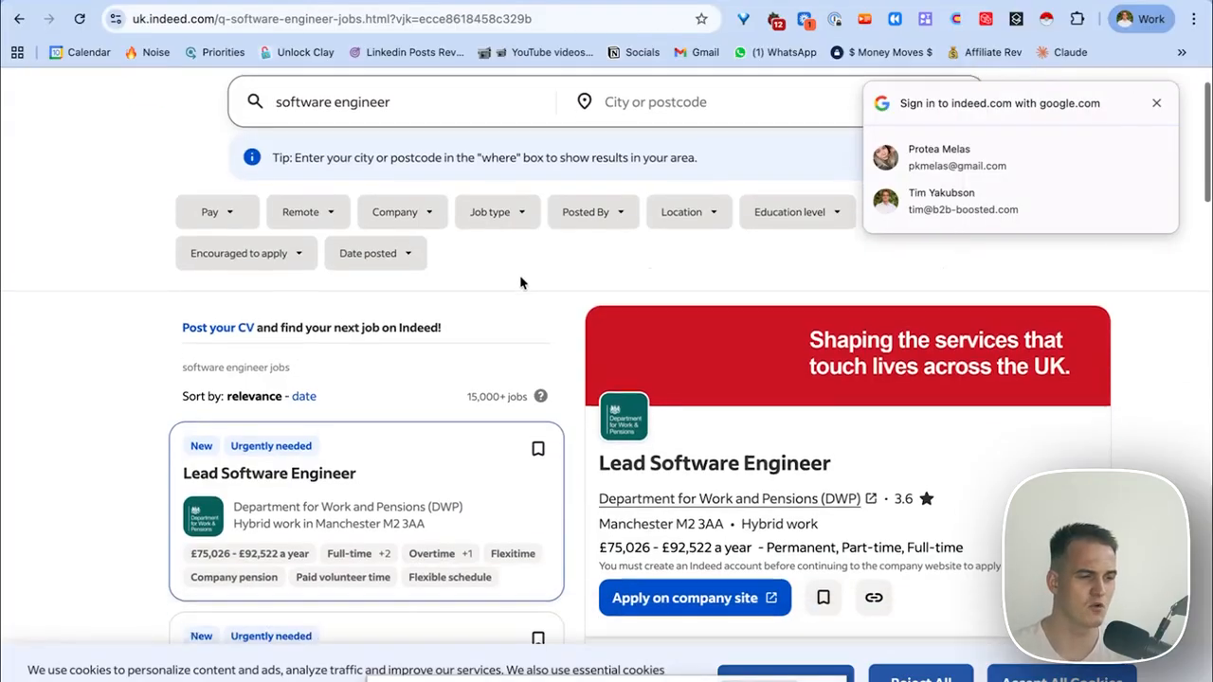
pyautogui.scroll(4, 569, 246)
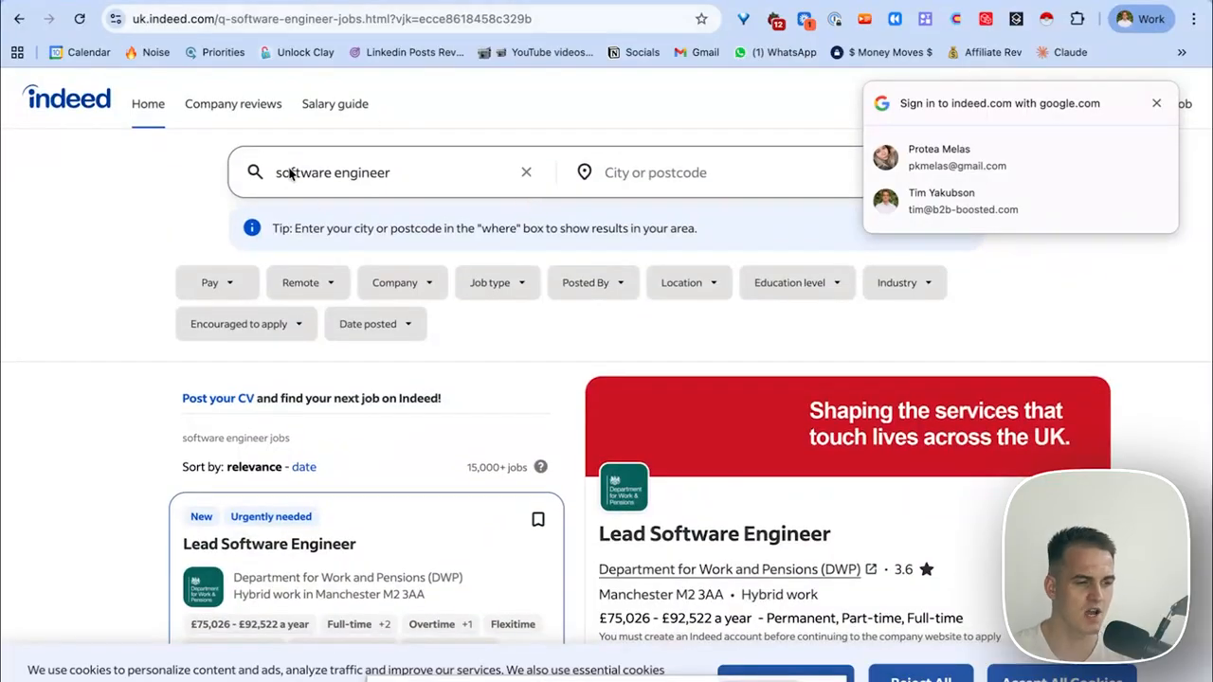
pyautogui.scroll(-8, 350, 341)
pyautogui.scroll(10, 349, 343)
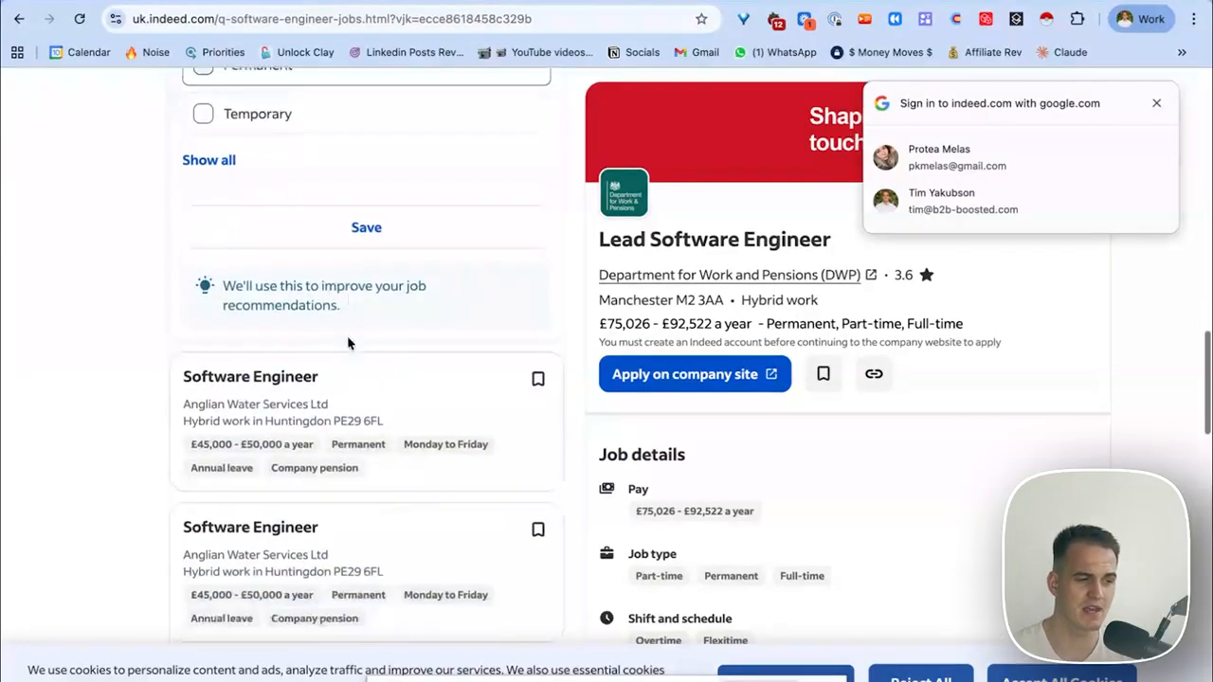
pyautogui.click(202, 3)
# Search the store for 'indeed', open Indeed Scraper, and focus its Positions/keywords field.
pyautogui.click(305, 99)
pyautogui.write('indeed')
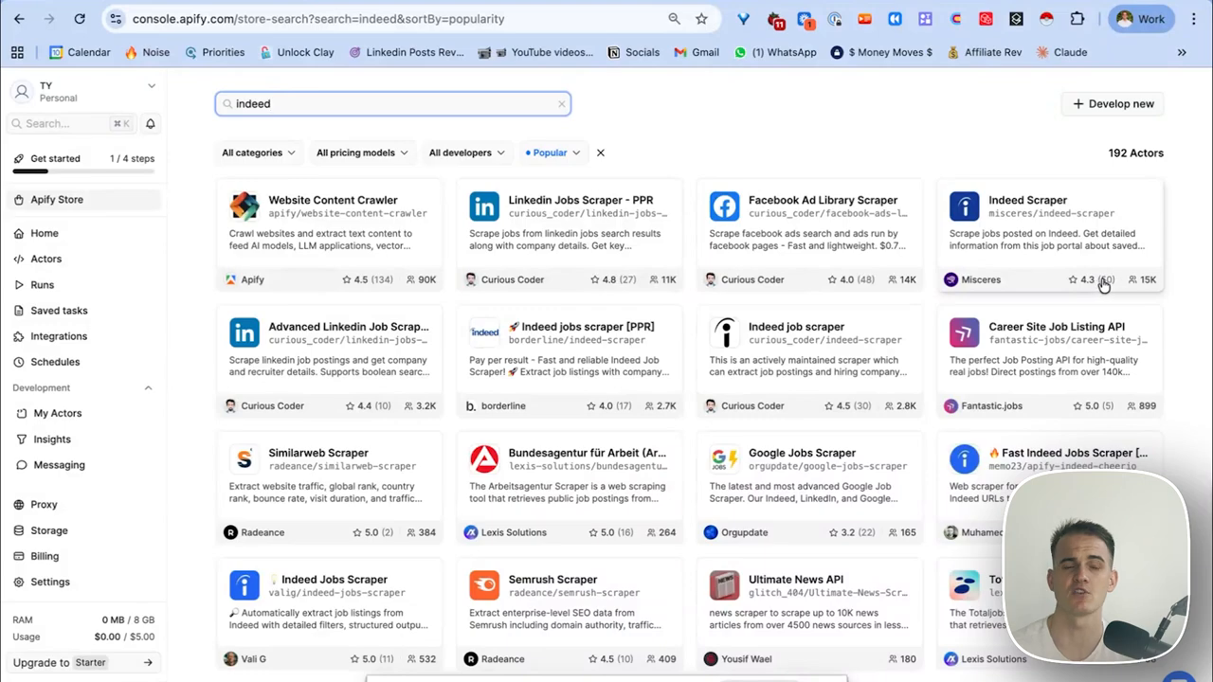
pyautogui.click(1031, 211)
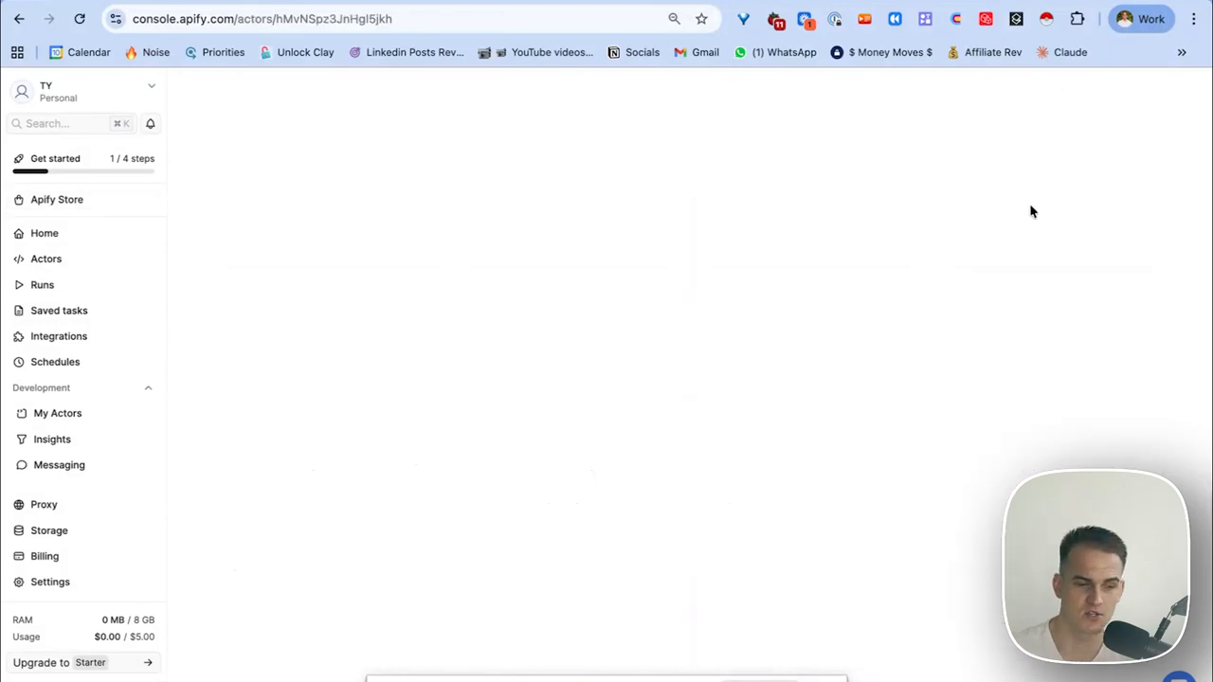
pyautogui.click(272, 343)
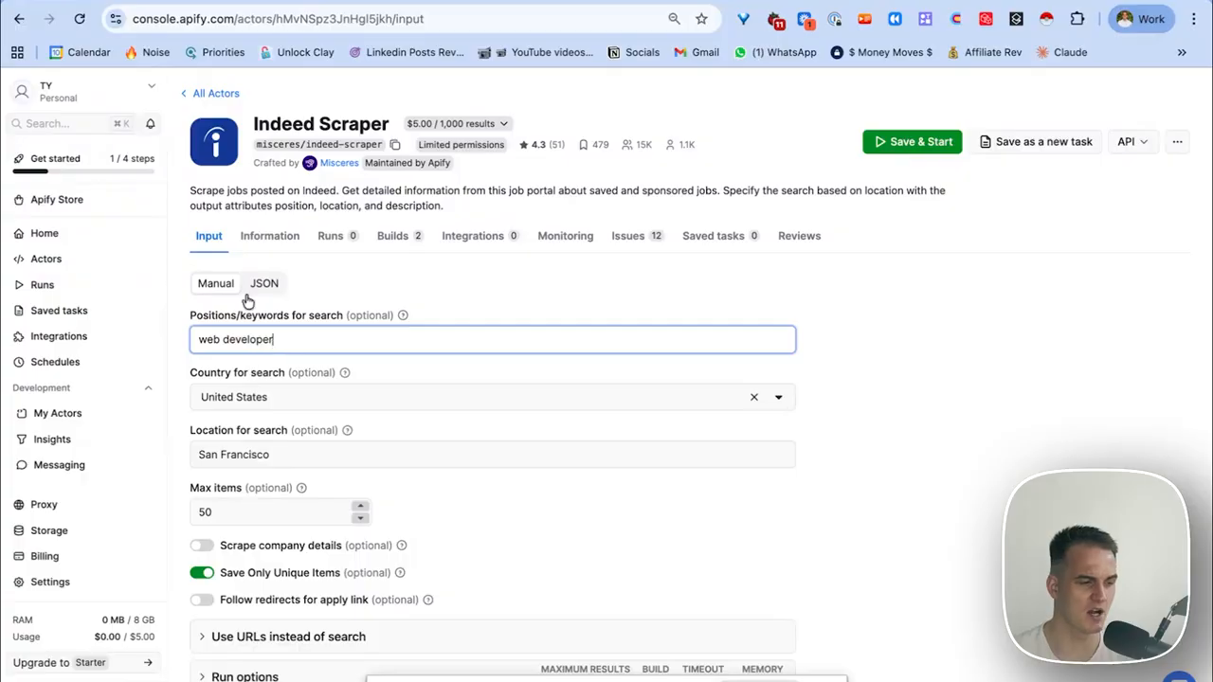
# Replace the keywords with 'software engineer' and set the country to United Kingdom.
pyautogui.press('super+a')
pyautogui.press('BackSpace')
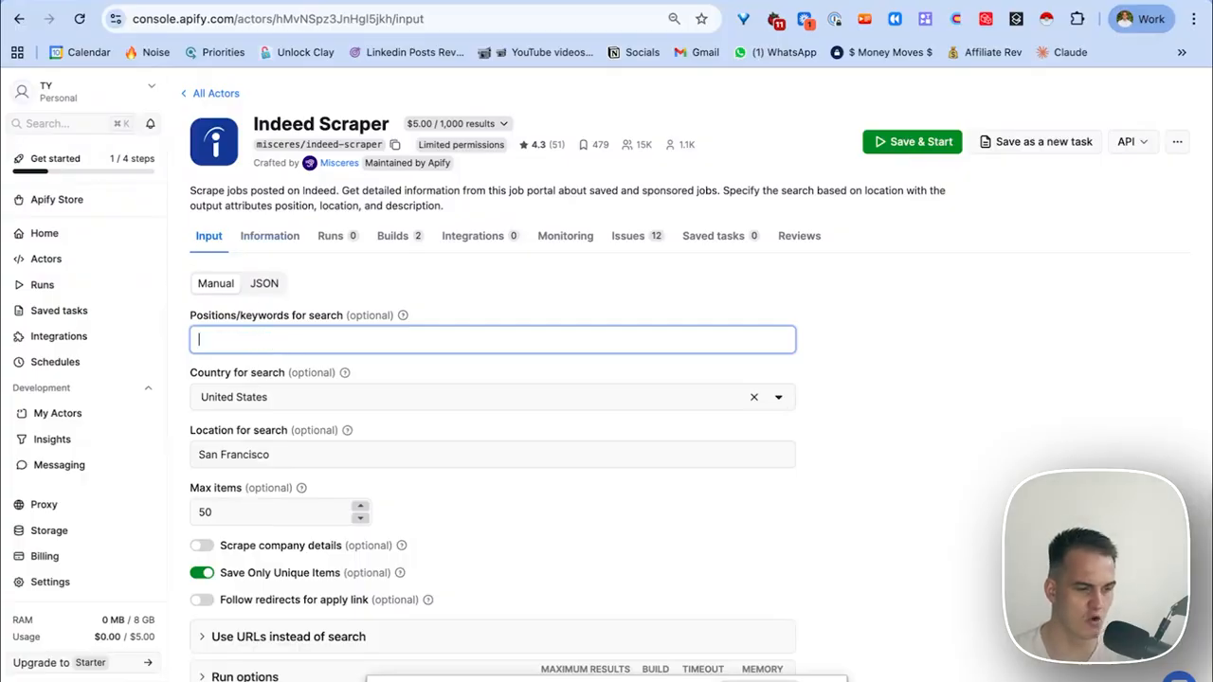
pyautogui.write('software engineer')
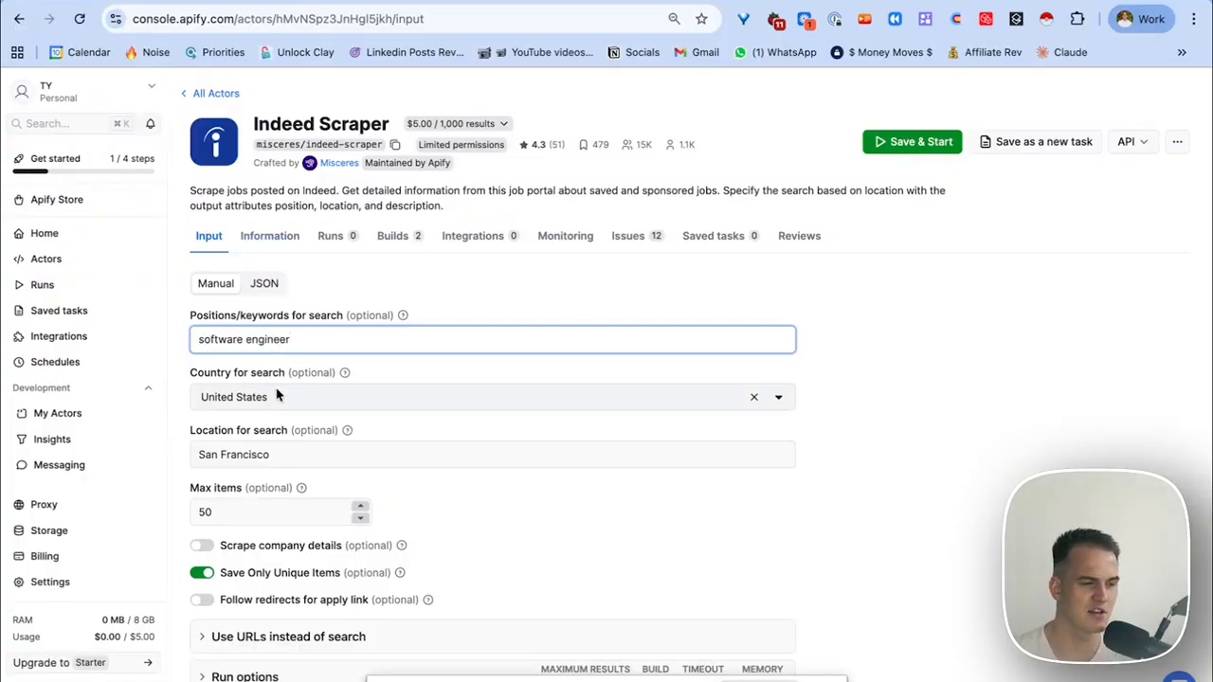
pyautogui.click(277, 396)
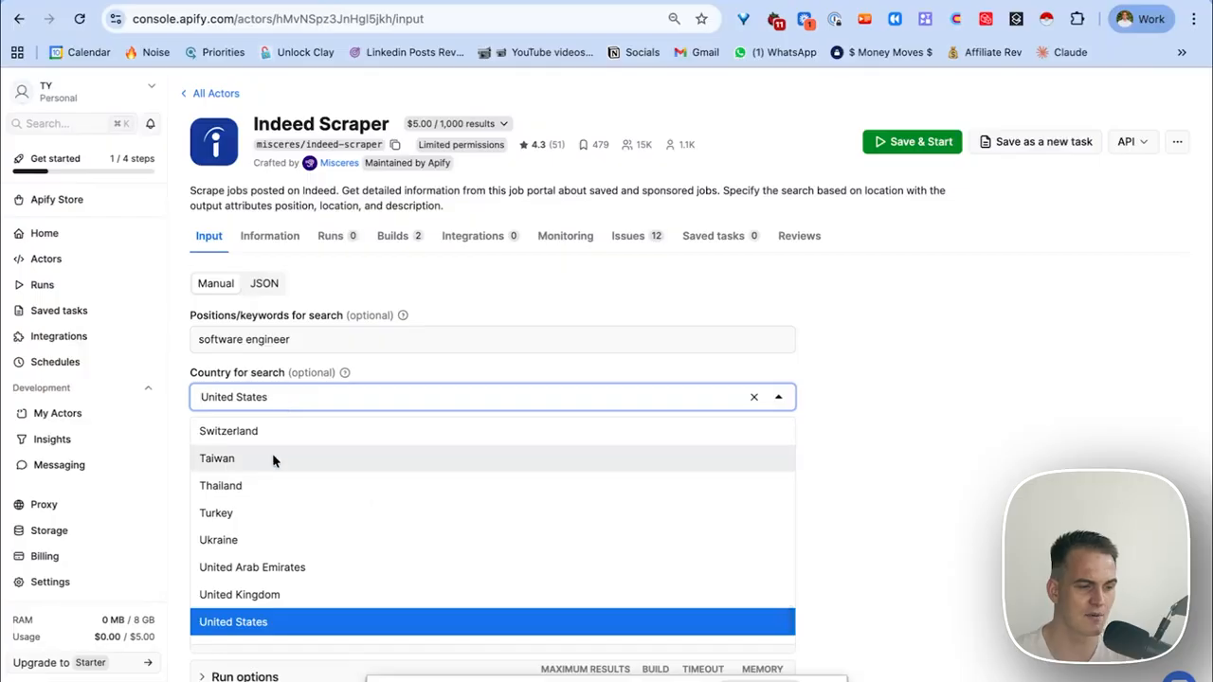
pyautogui.write('kingdom')
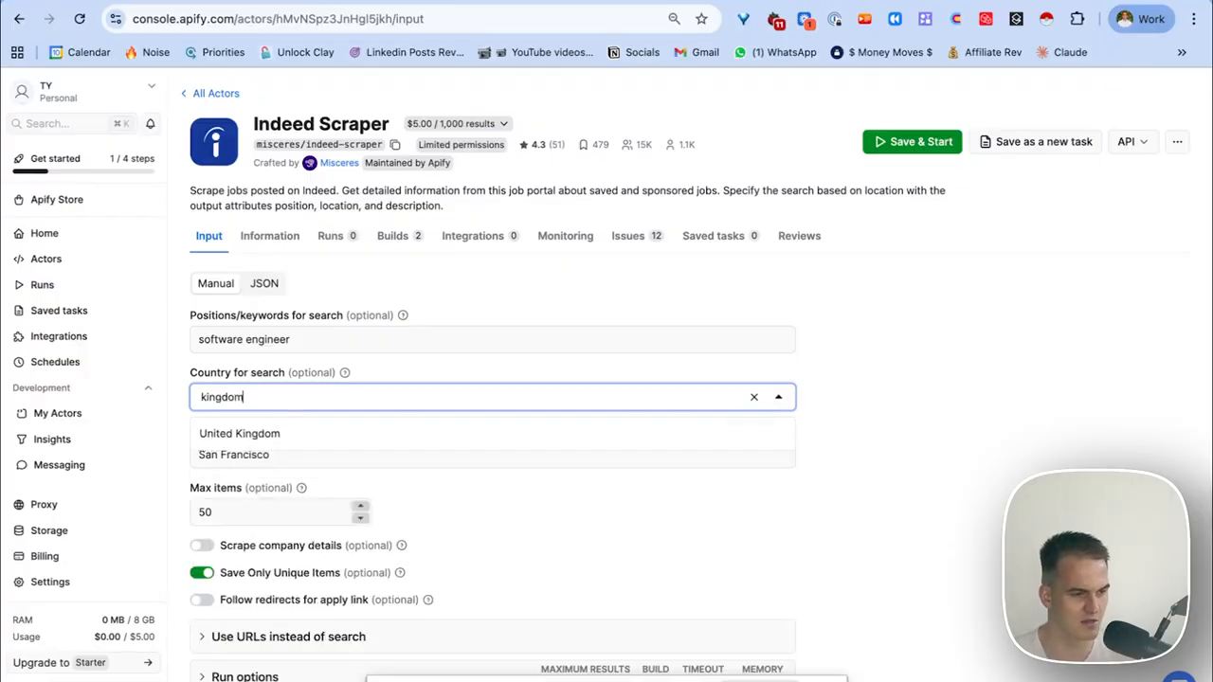
pyautogui.press('super+a')
# Change the search location from San Francisco to Manchester and max items to 10.
pyautogui.click(286, 434)
pyautogui.click(284, 458)
pyautogui.press('super+a')
pyautogui.press('BackSpace')
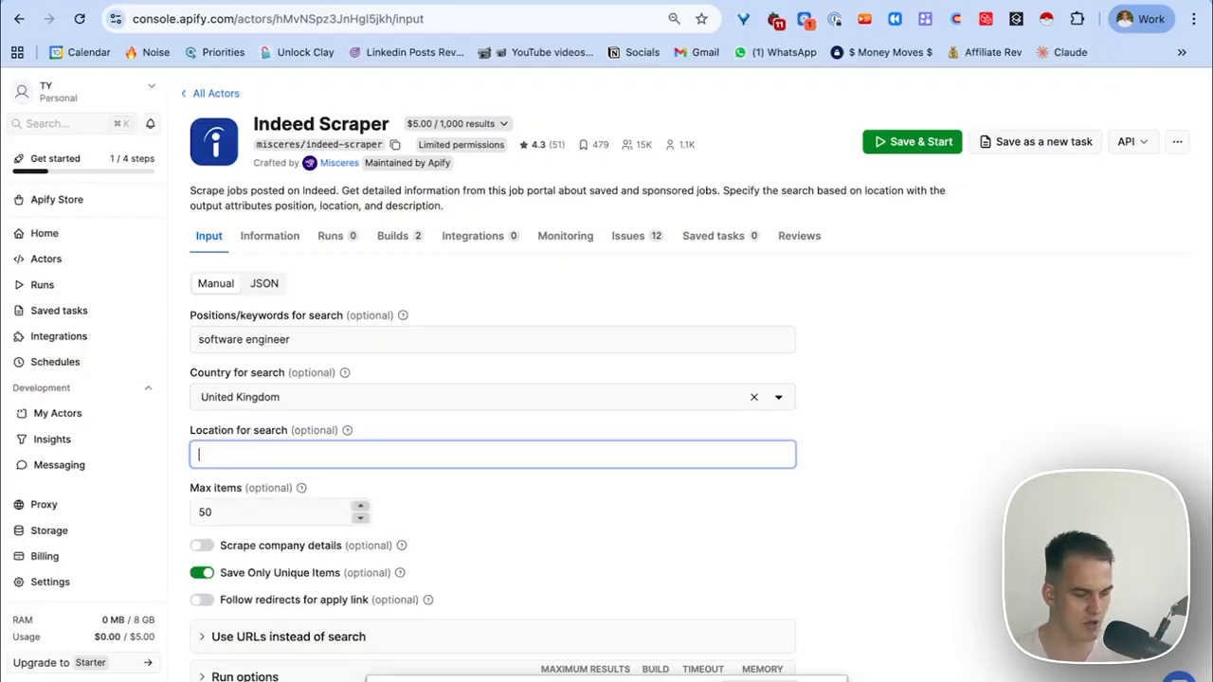
pyautogui.write('Macchester')
pyautogui.click(274, 502)
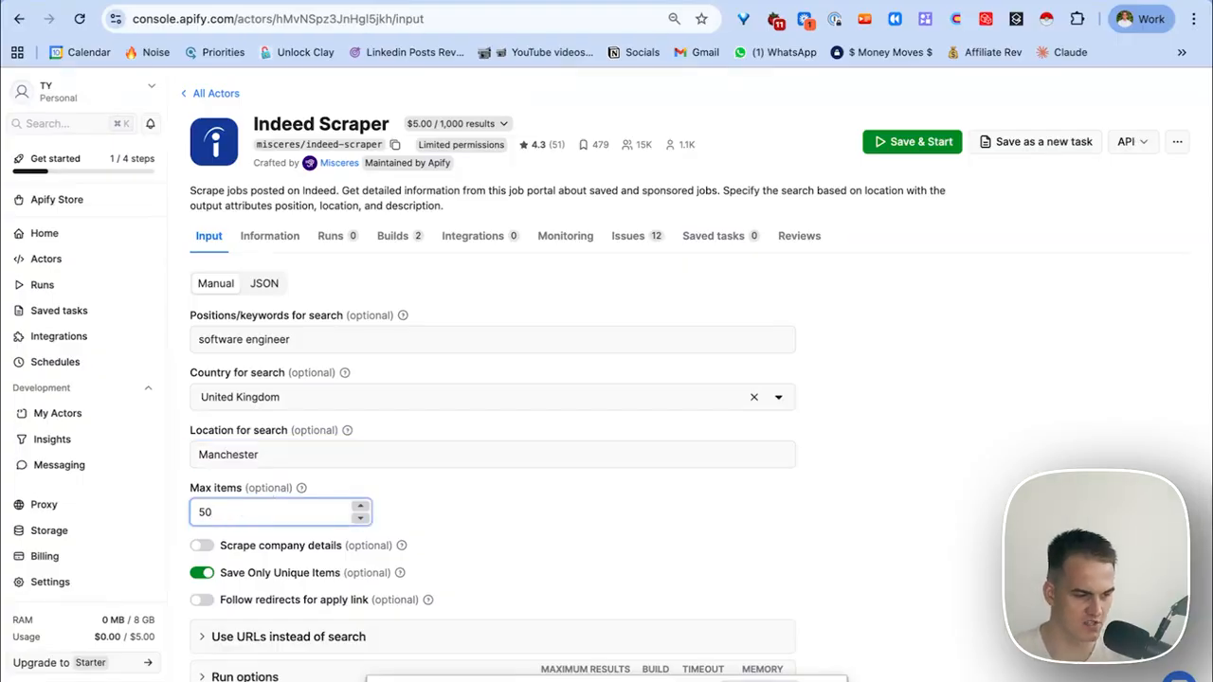
pyautogui.write('5')
pyautogui.press('BackSpace')
pyautogui.write('10')
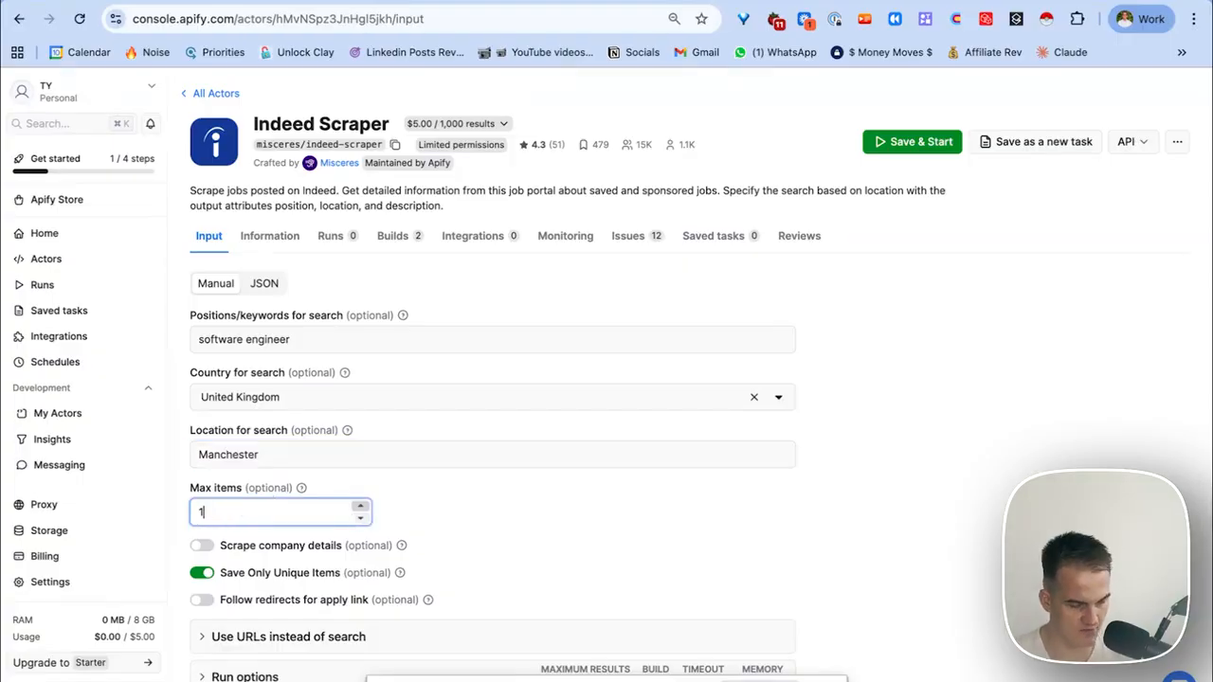
# Try adding the Indeed search page address as a start URL, then remove it.
pyautogui.scroll(-2, 300, 541)
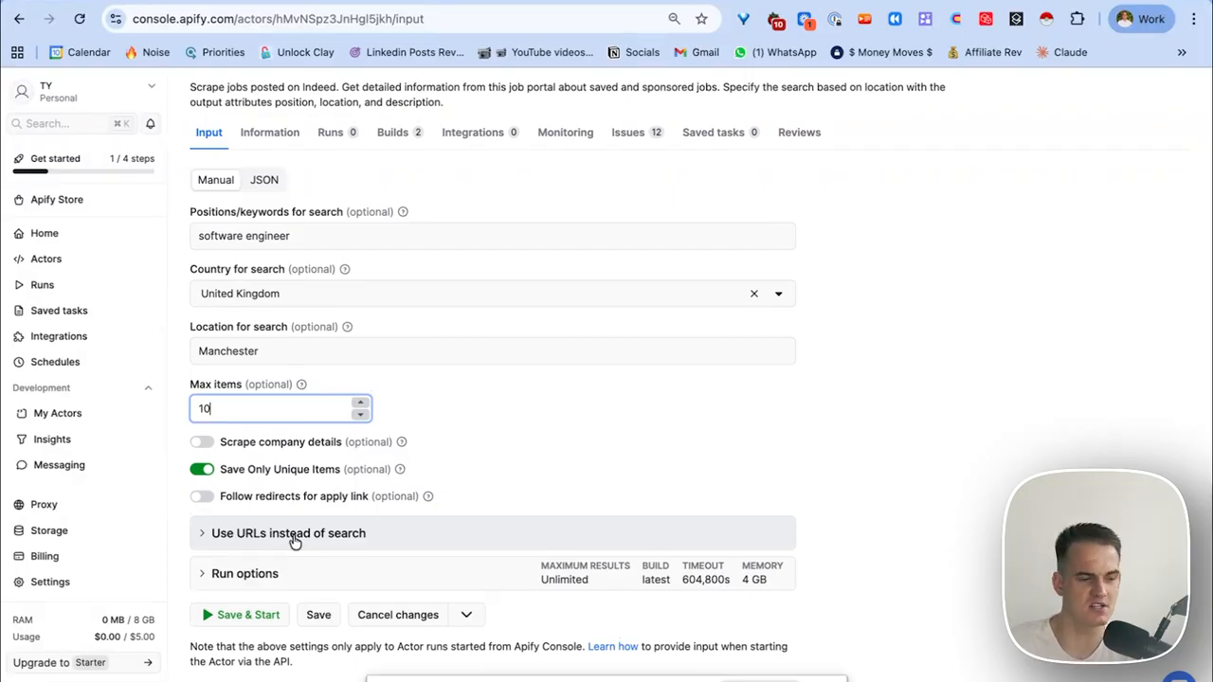
pyautogui.click(295, 533)
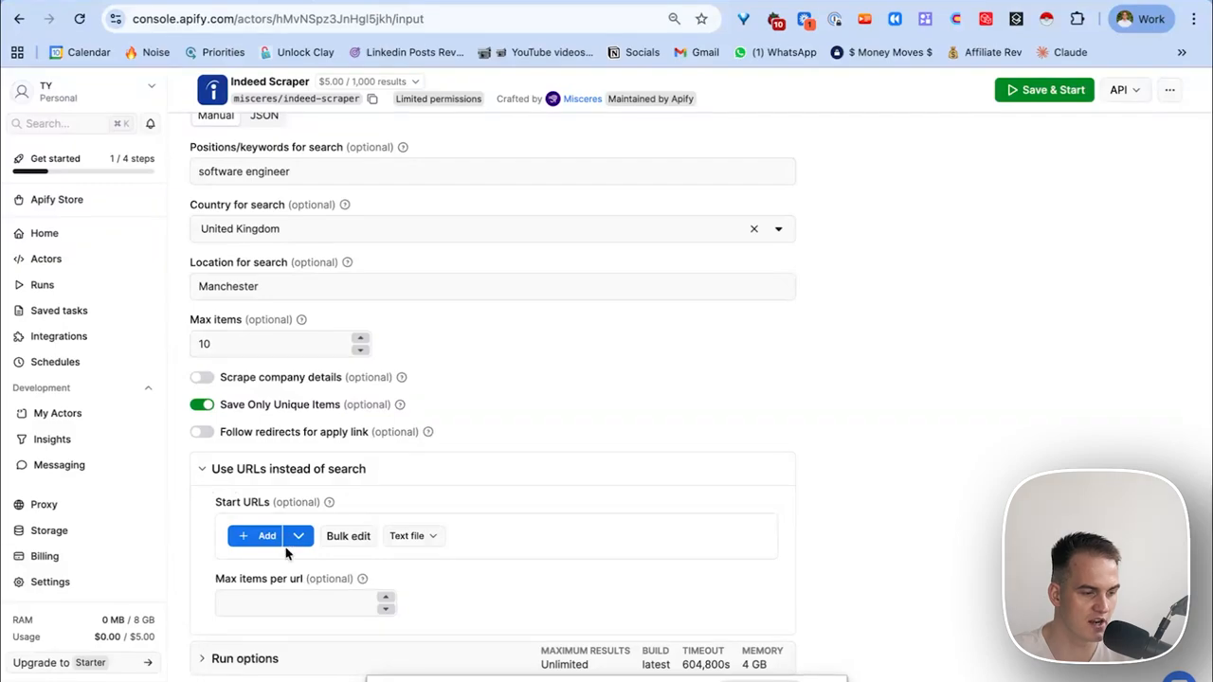
pyautogui.click(261, 536)
pyautogui.click(256, 539)
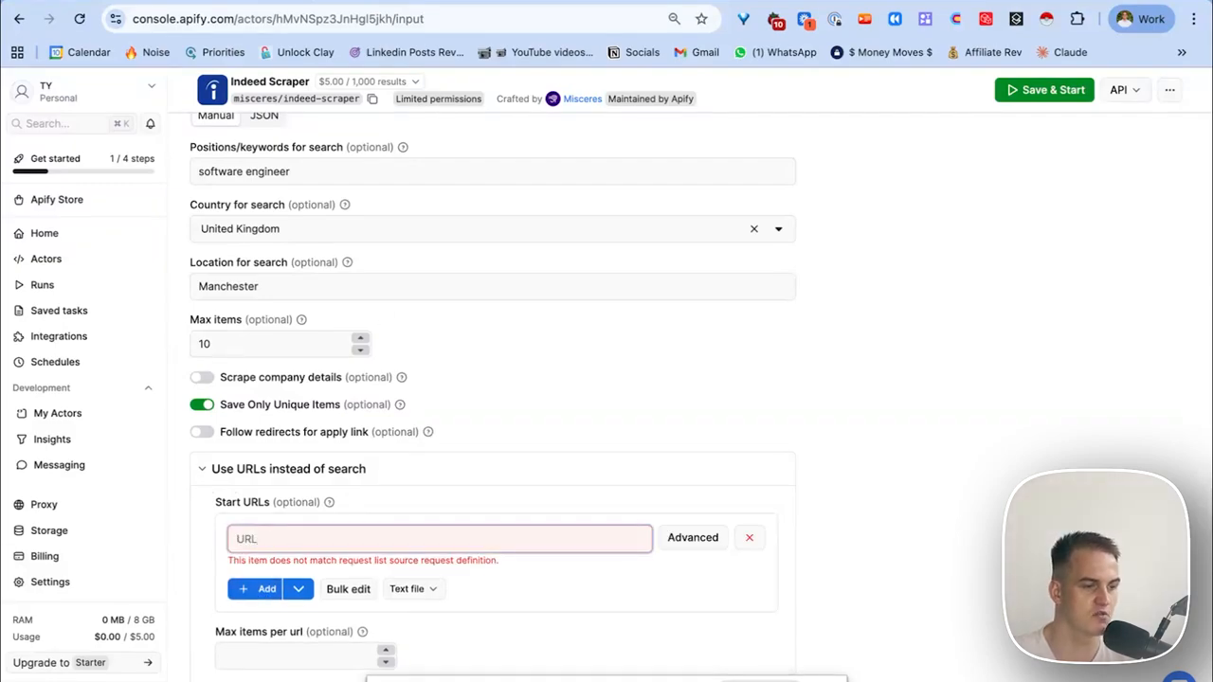
pyautogui.click(409, 1)
pyautogui.click(413, 18)
pyautogui.click(294, 3)
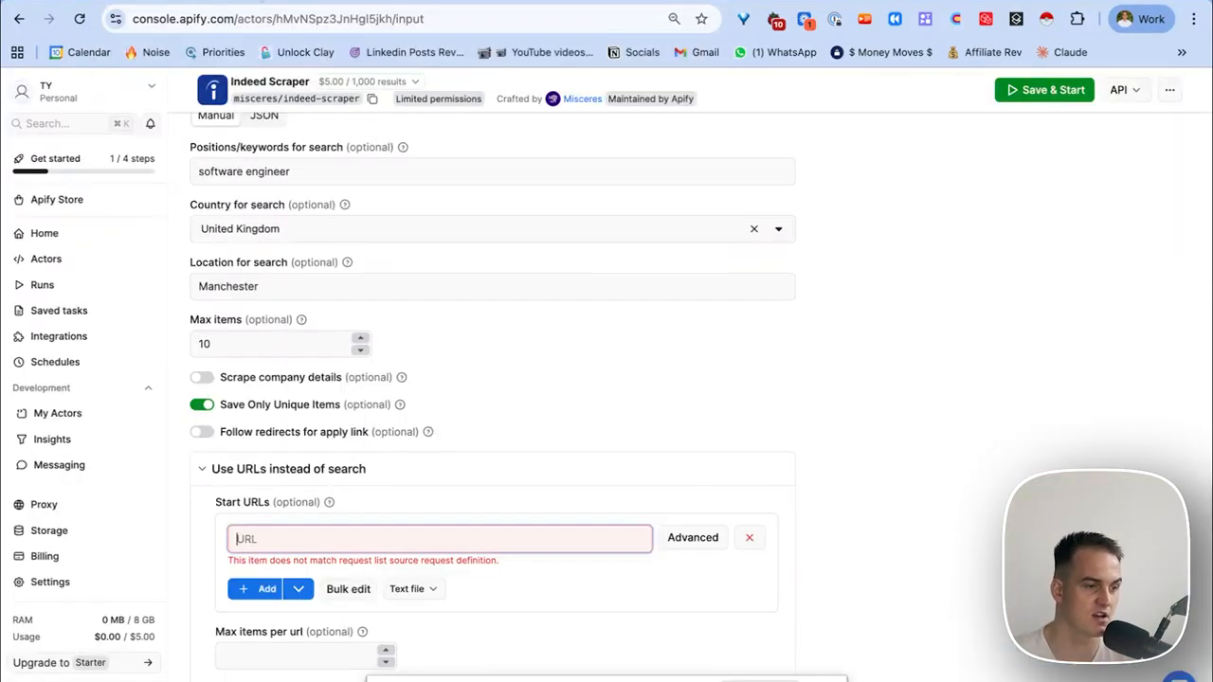
pyautogui.write('https://uk.indeed.com/q-software-engineer-jobs.html?vjk=occa6818458c339b')
pyautogui.scroll(-3, 345, 527)
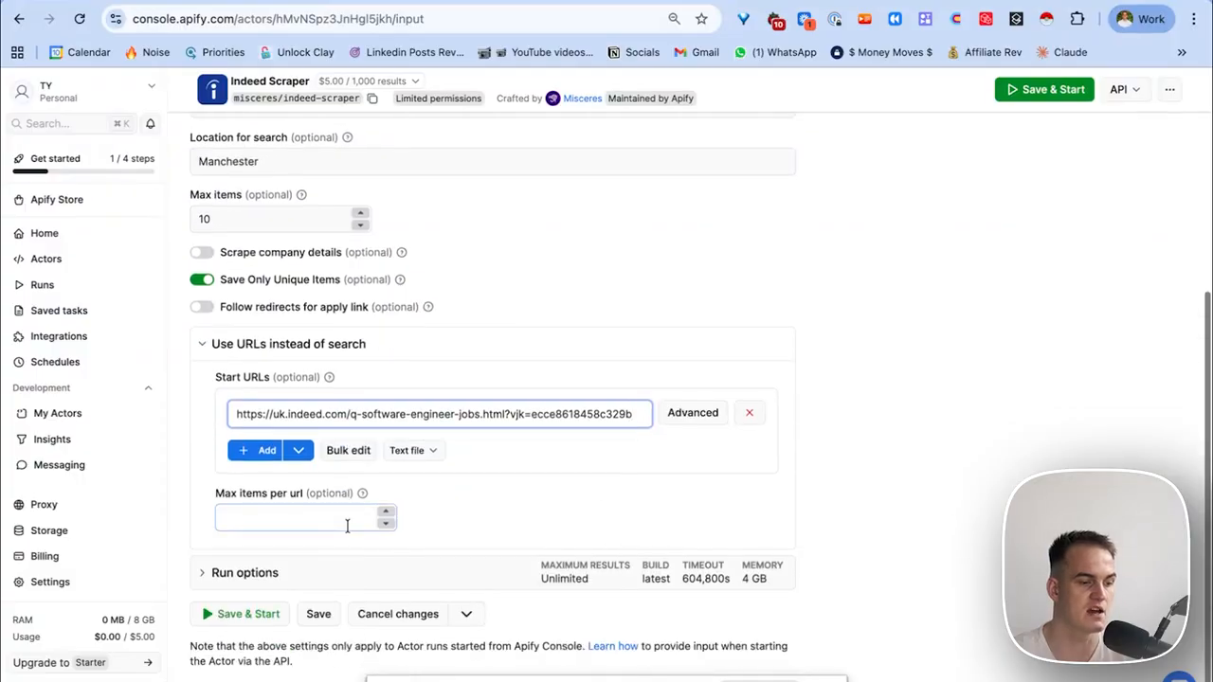
pyautogui.click(746, 414)
pyautogui.scroll(1, 501, 332)
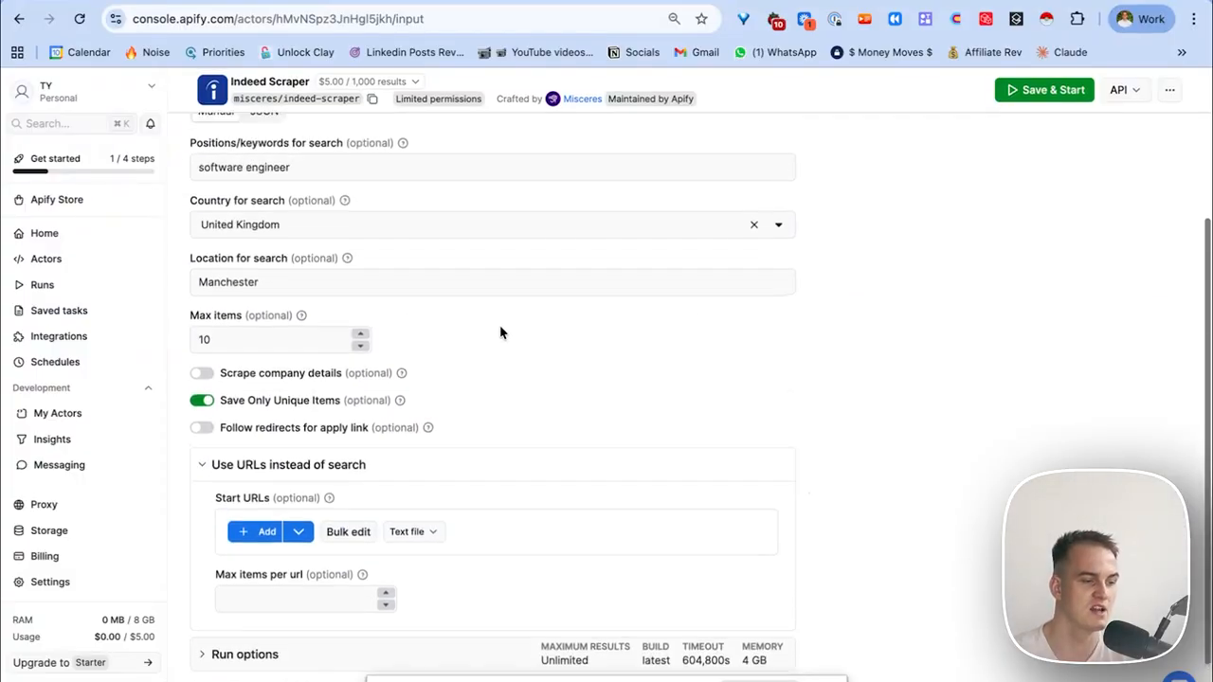
pyautogui.scroll(1, 446, 322)
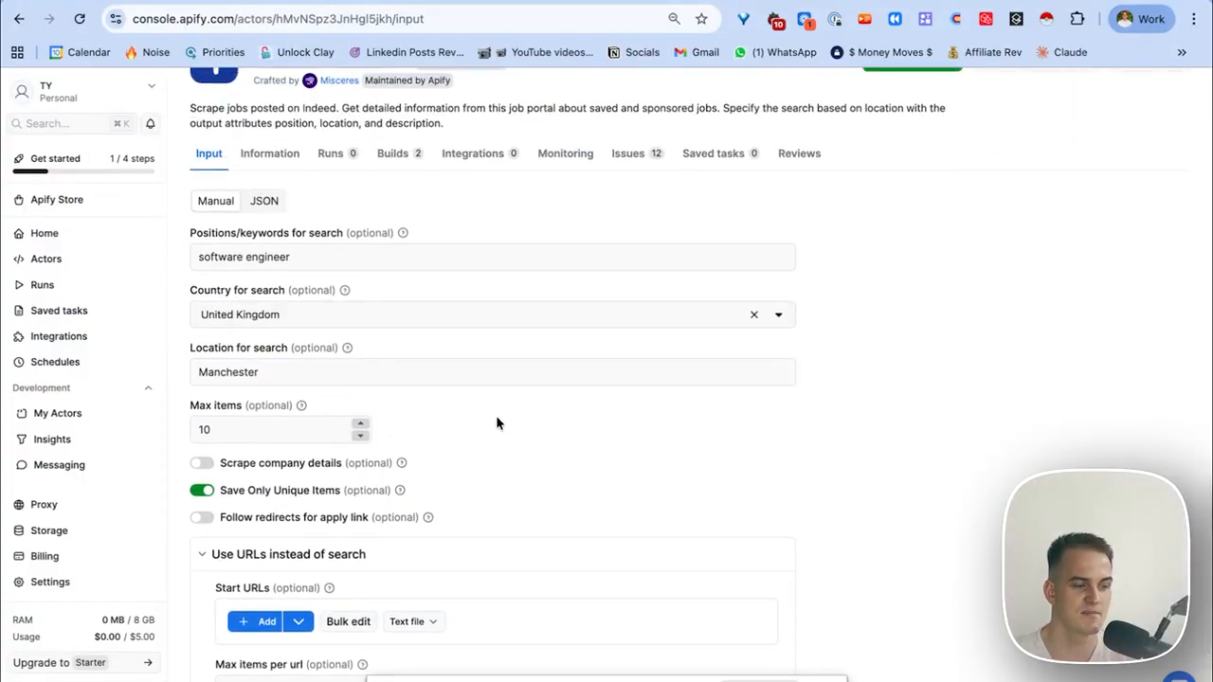
pyautogui.scroll(-2, 502, 420)
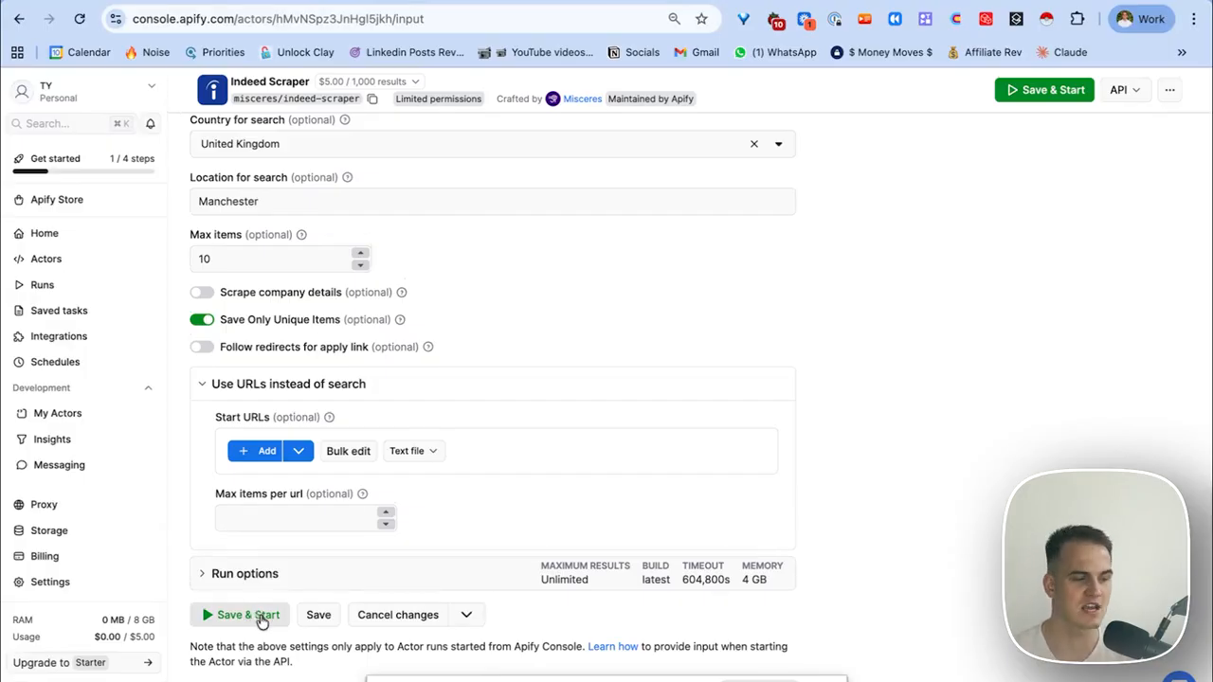
# Expand Run options to view Timeout, Memory and Maximum charged results.
pyautogui.click(272, 583)
pyautogui.scroll(-4, 284, 569)
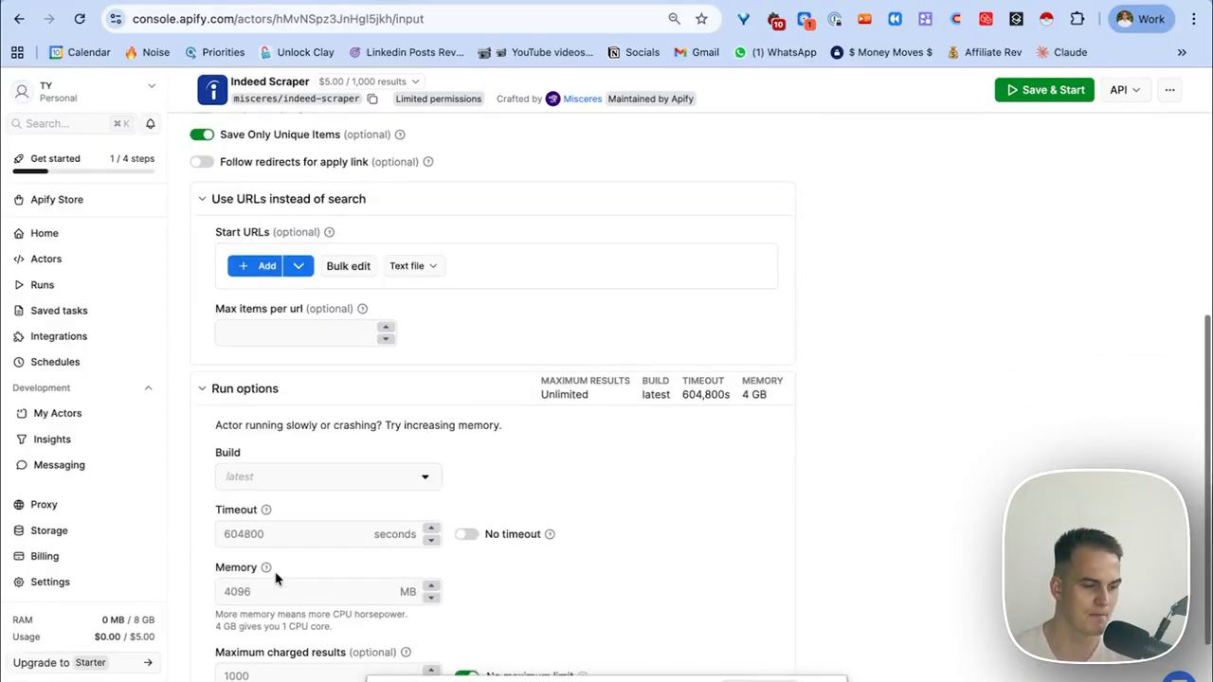
pyautogui.scroll(-2, 347, 483)
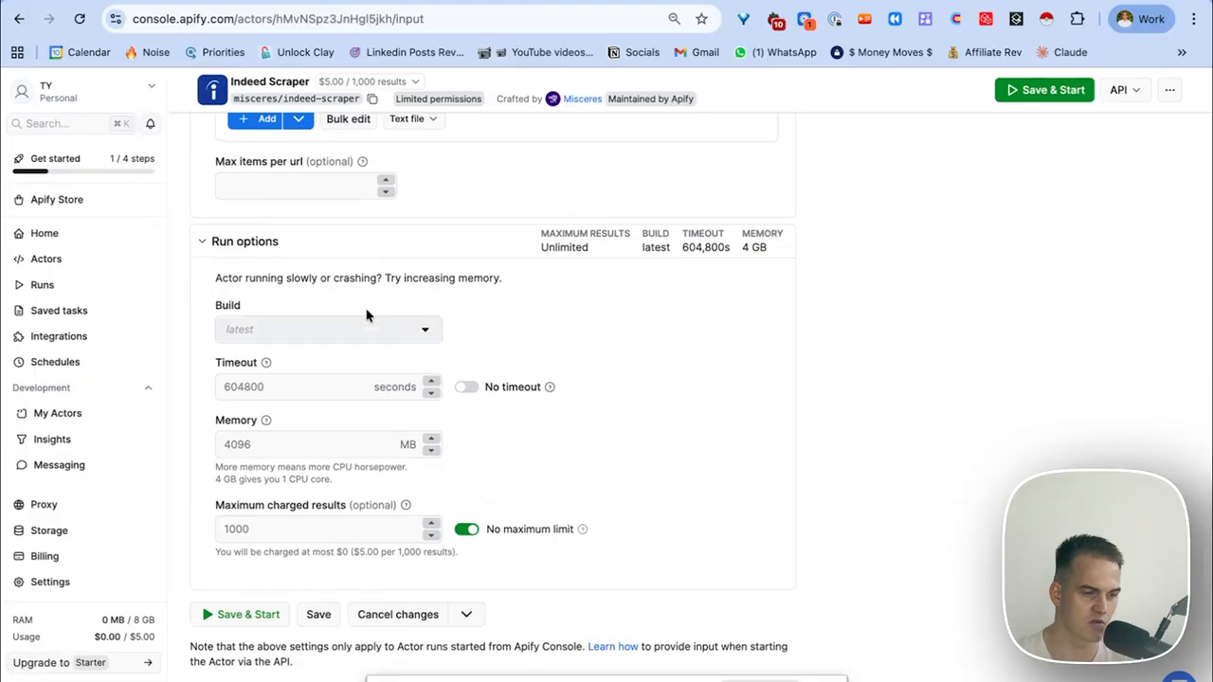
# Save and start the Indeed Scraper run, accepting the data-sharing consent.
pyautogui.click(251, 621)
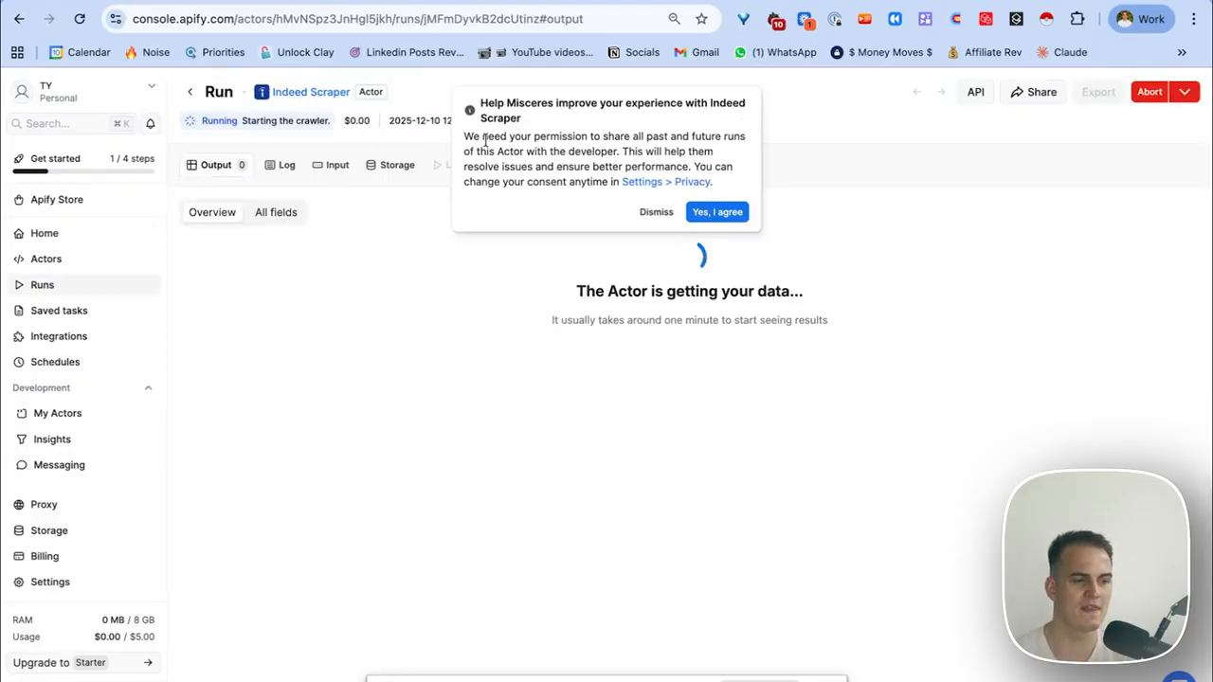
pyautogui.click(714, 212)
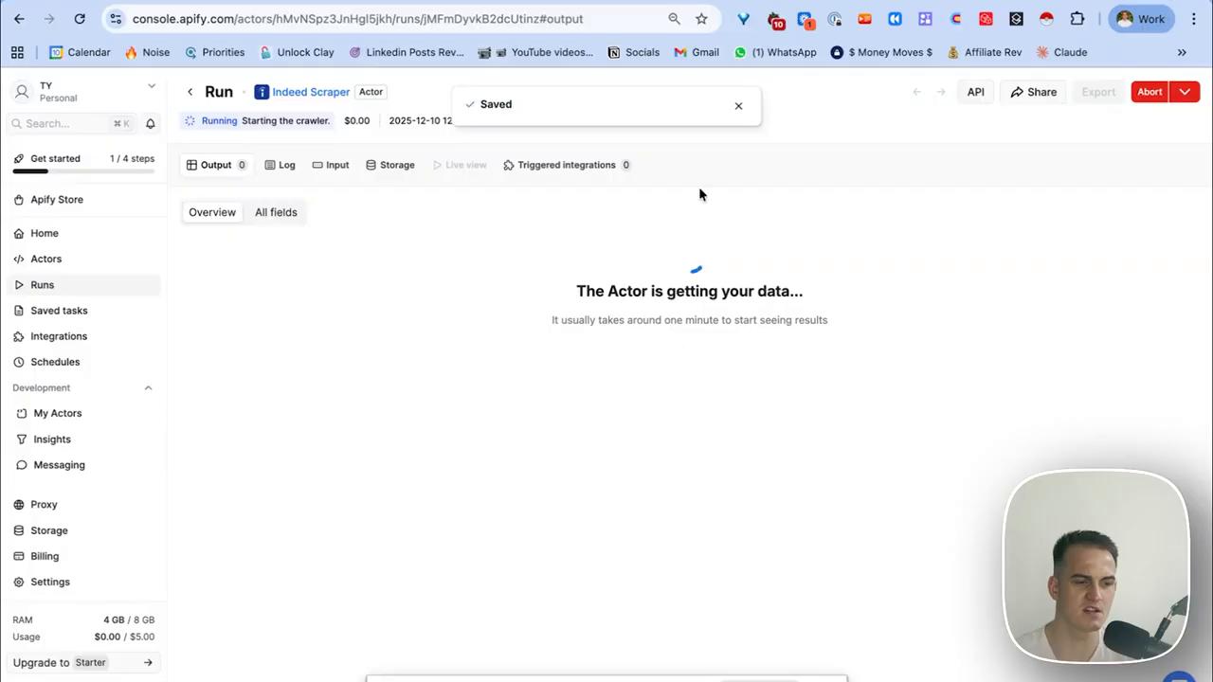
pyautogui.click(737, 108)
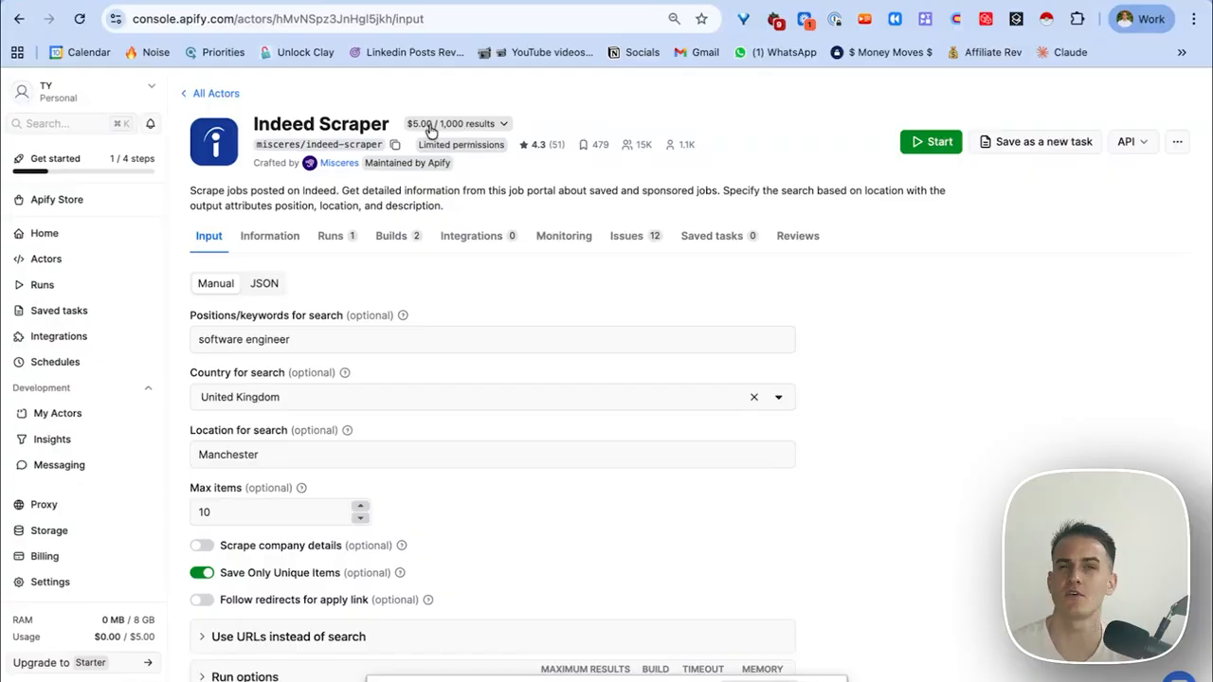
# Open the finished run from the Runs list to view its 10 job listings.
pyautogui.click(391, 237)
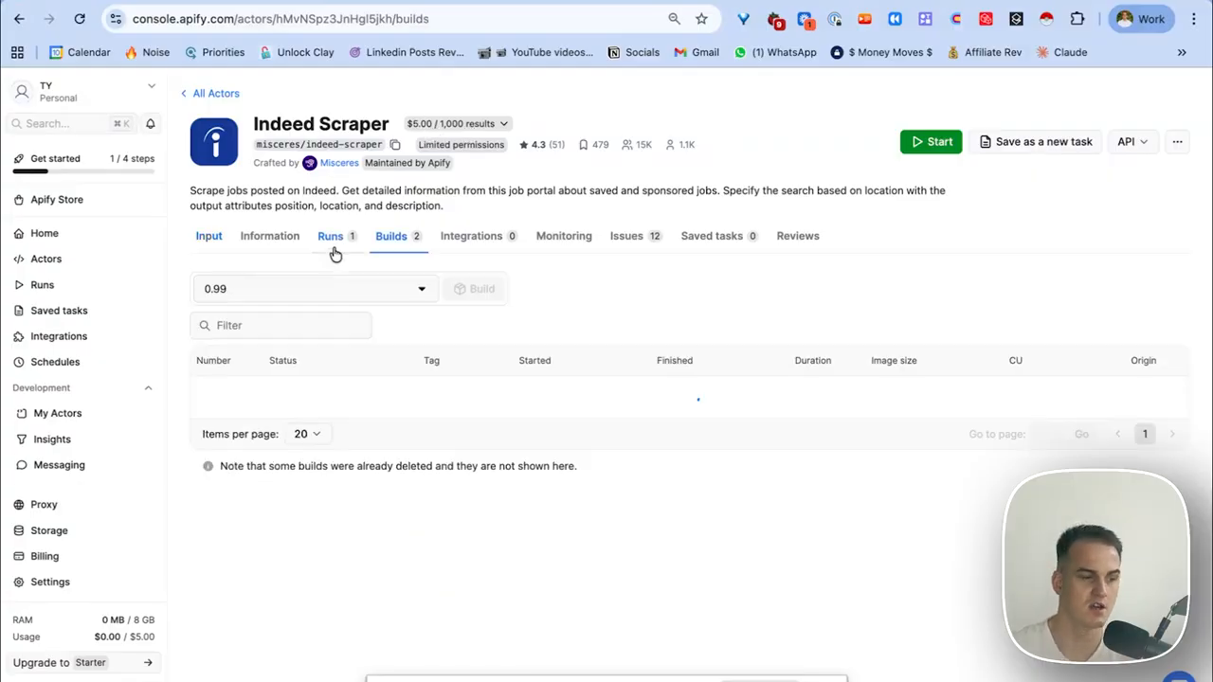
pyautogui.click(333, 247)
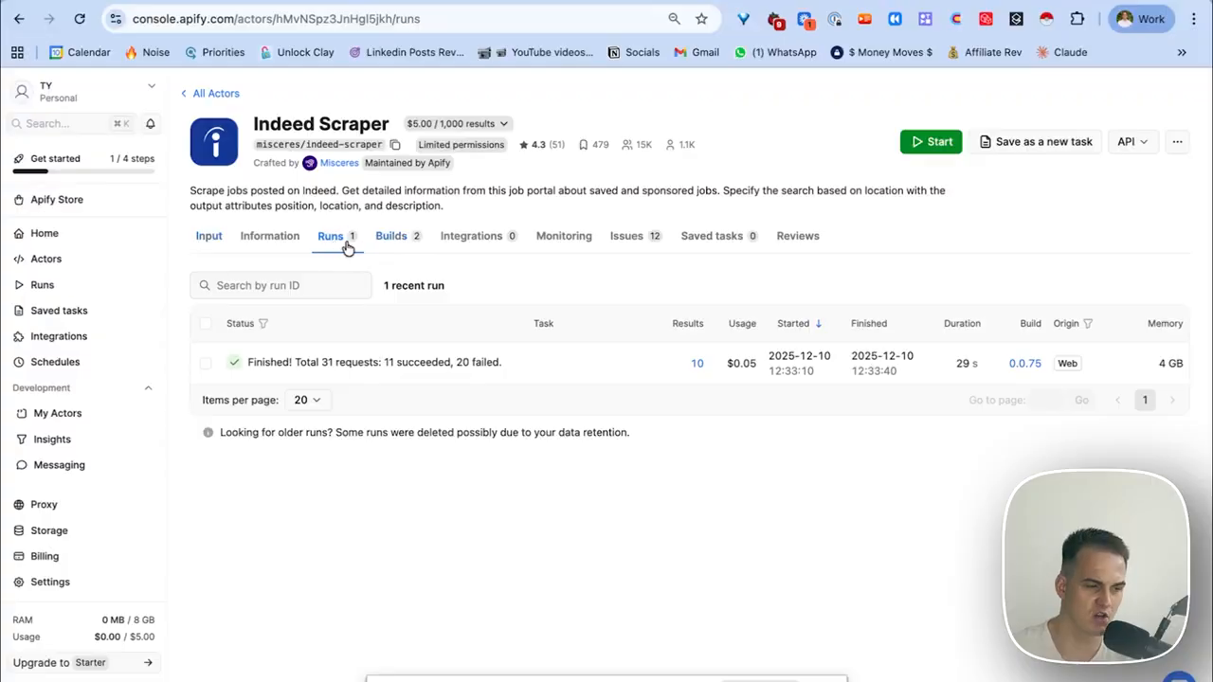
pyautogui.click(369, 376)
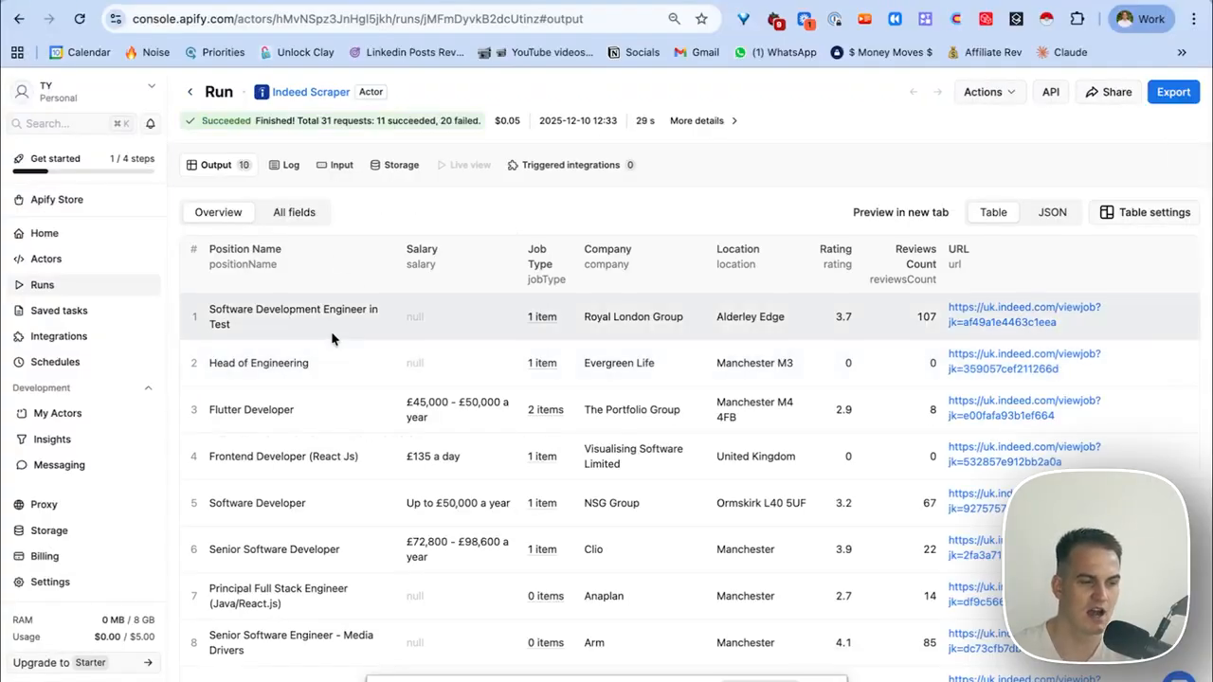
pyautogui.scroll(-1, 332, 341)
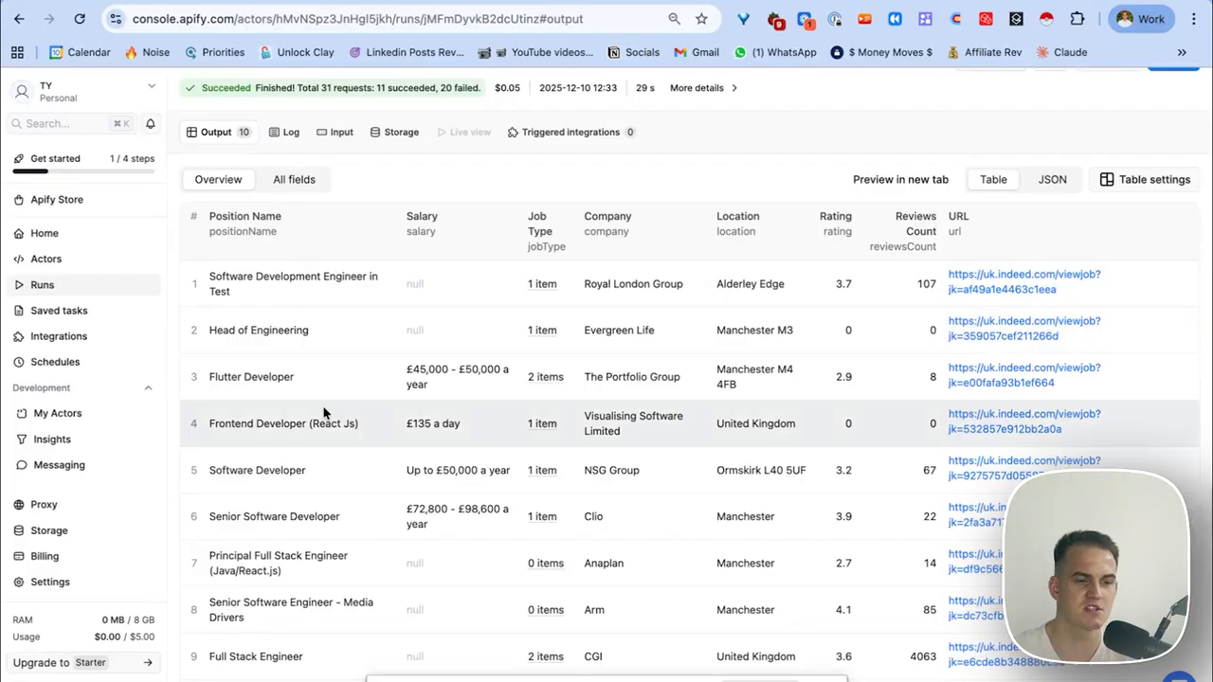
# Preview a CSV export of the job results, close it, and return to the runs list.
pyautogui.scroll(-3, 322, 408)
pyautogui.scroll(3, 333, 343)
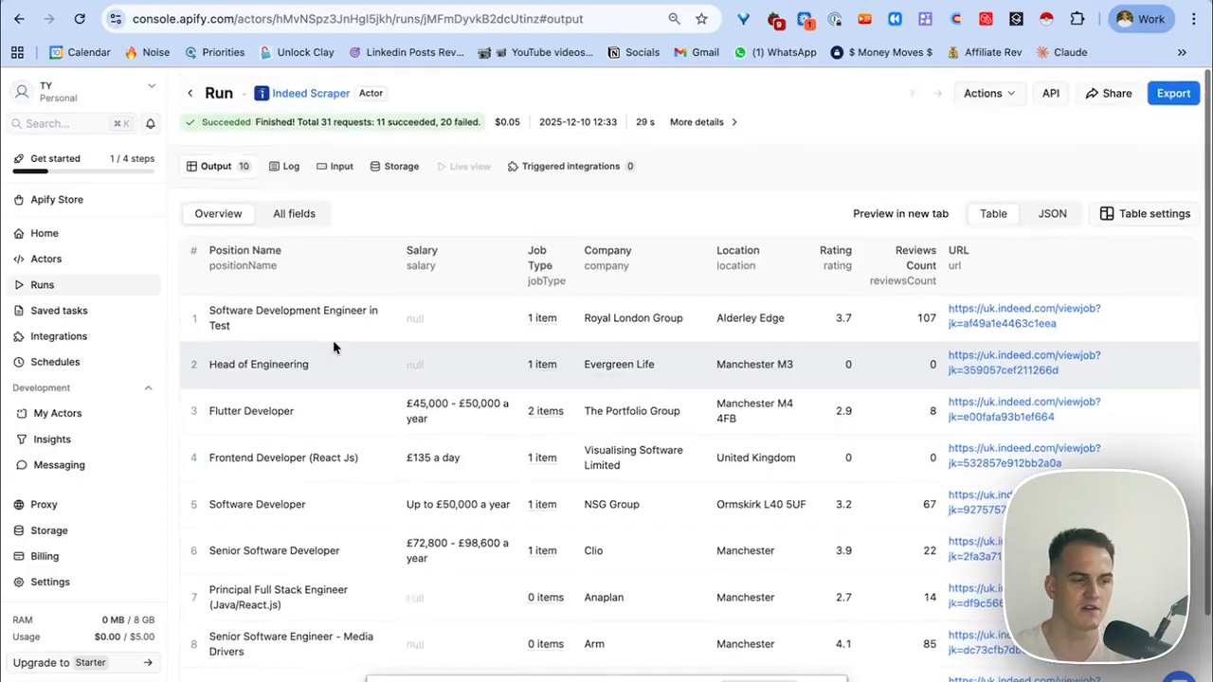
pyautogui.click(1175, 95)
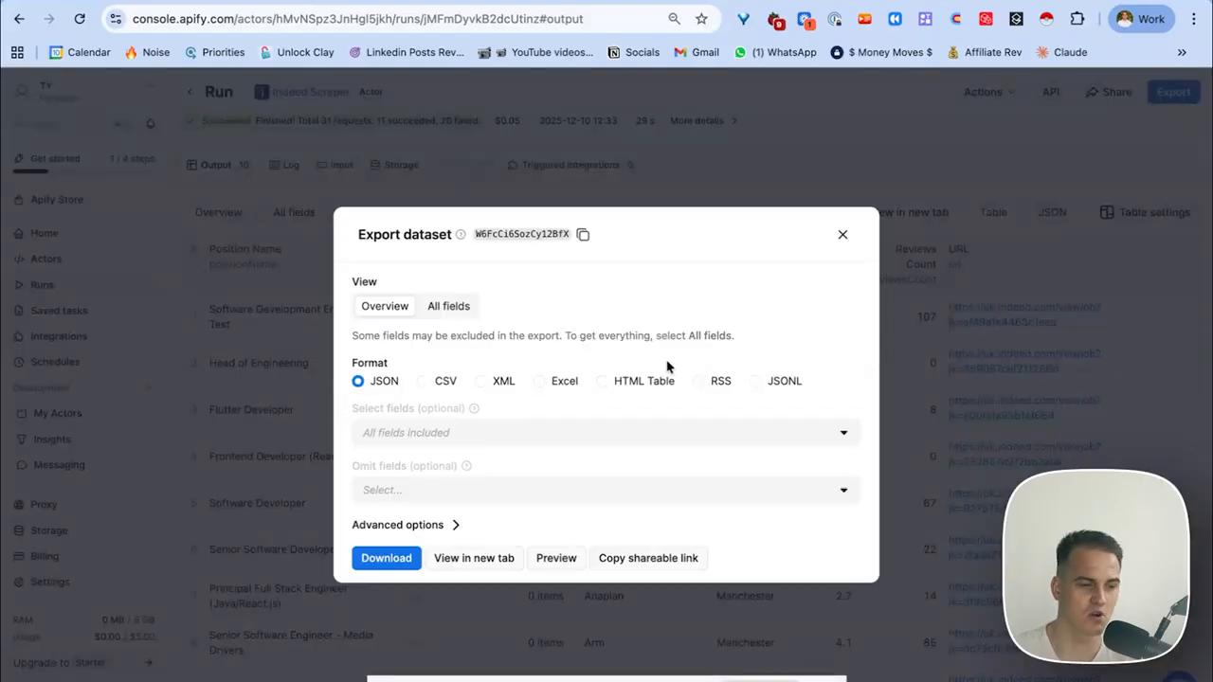
pyautogui.click(423, 383)
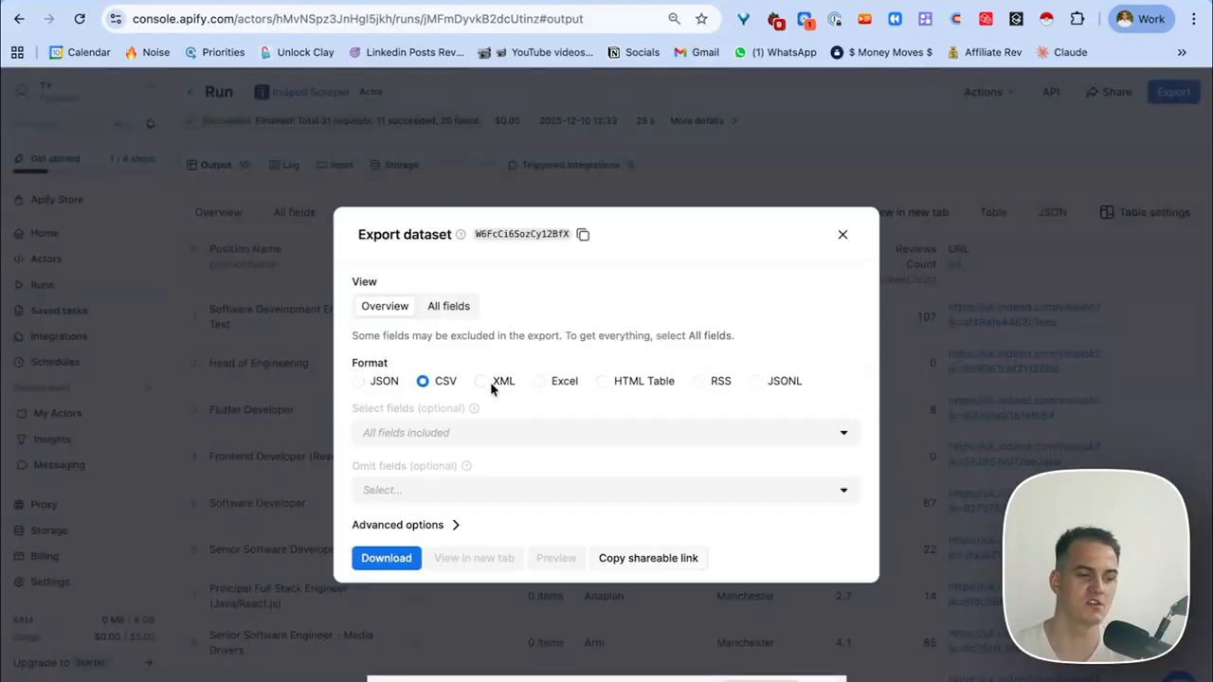
pyautogui.click(842, 236)
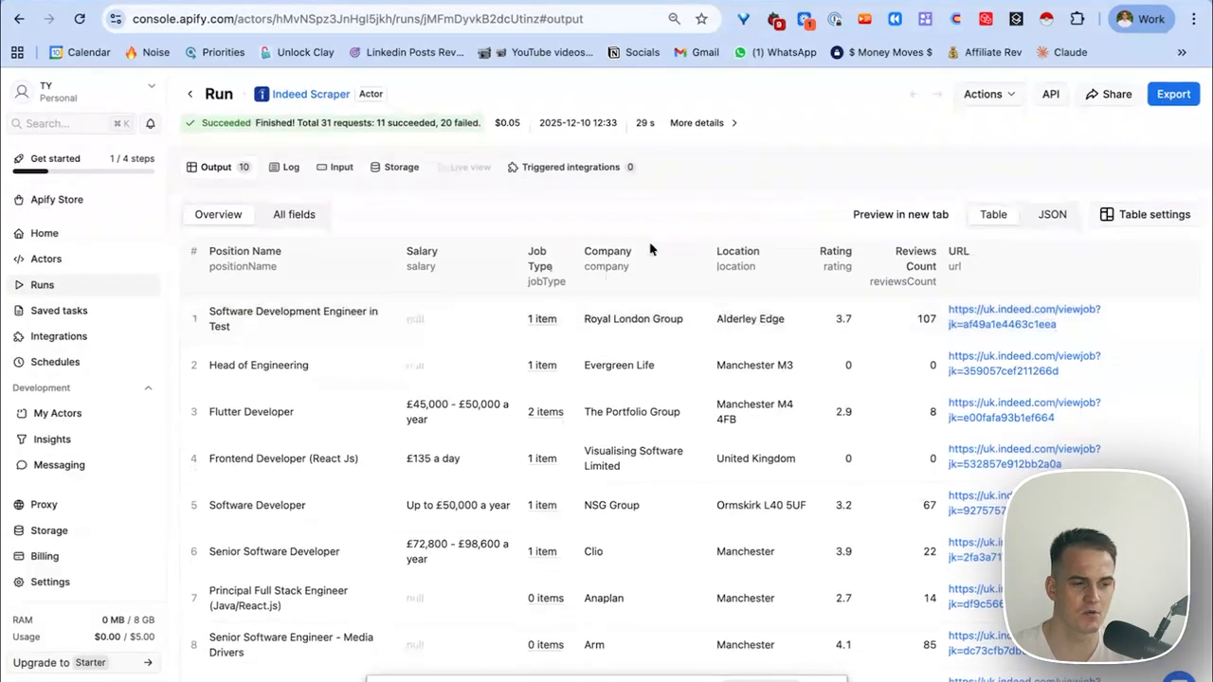
pyautogui.hotkey('alt', 'Left')
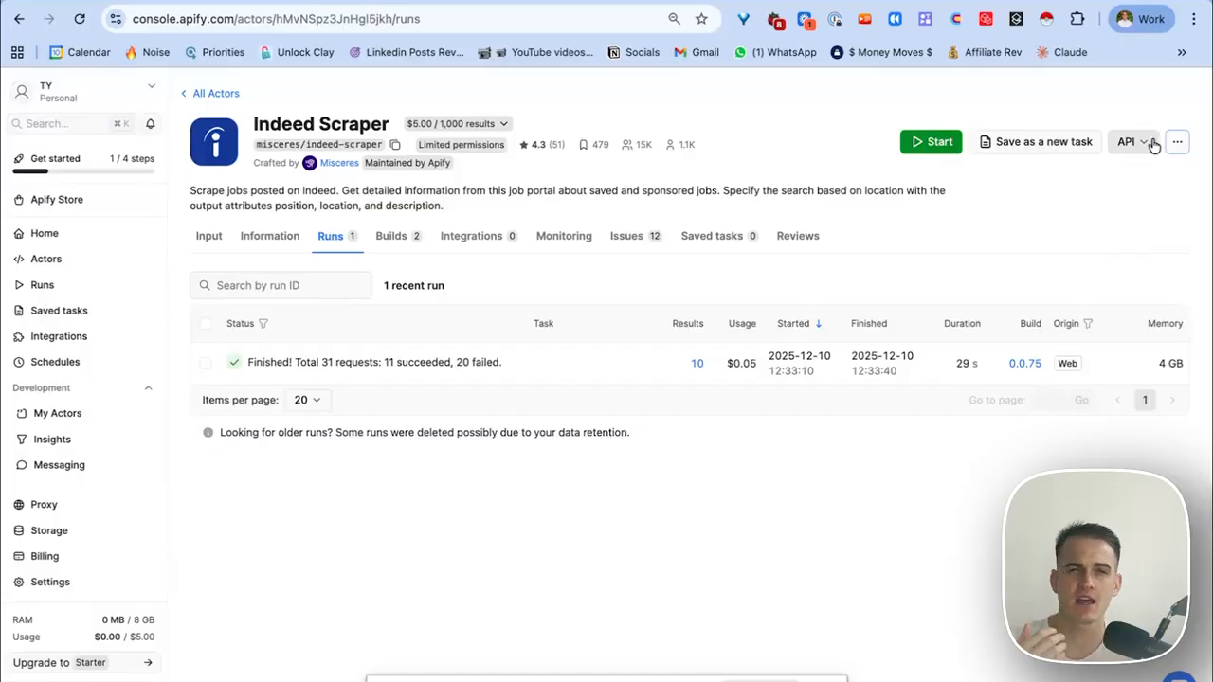
# Start a Schedule Actor setup for the Indeed Scraper, then cancel it.
pyautogui.click(1177, 141)
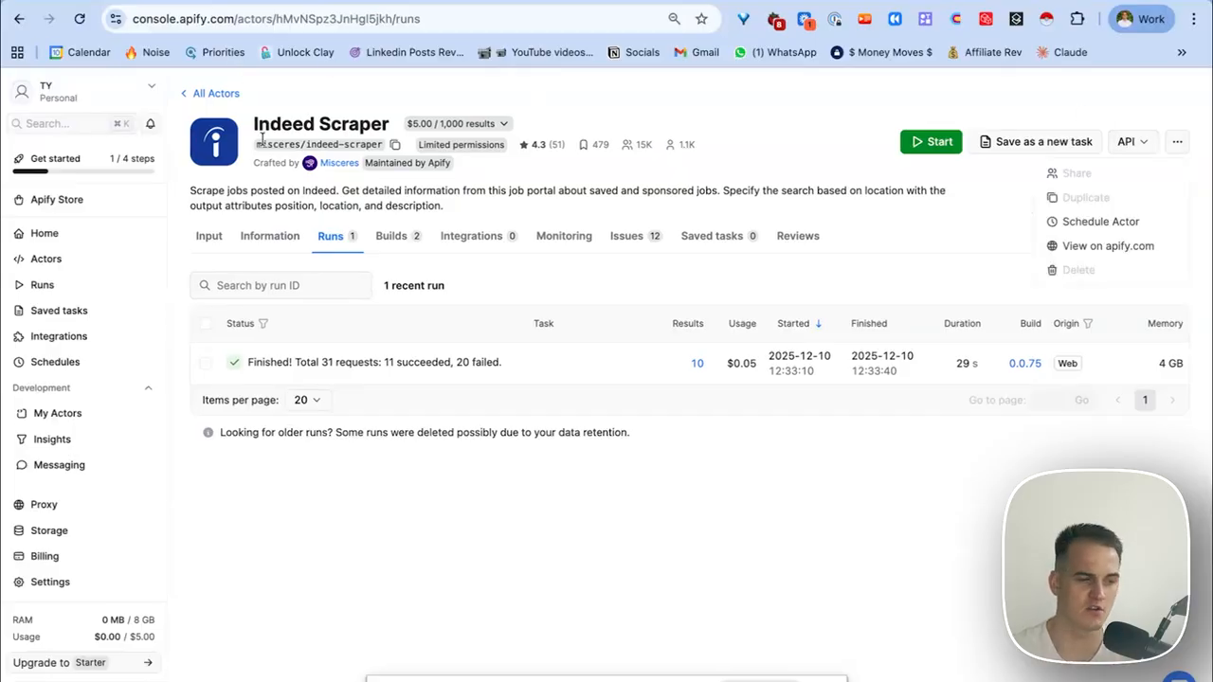
pyautogui.click(1078, 223)
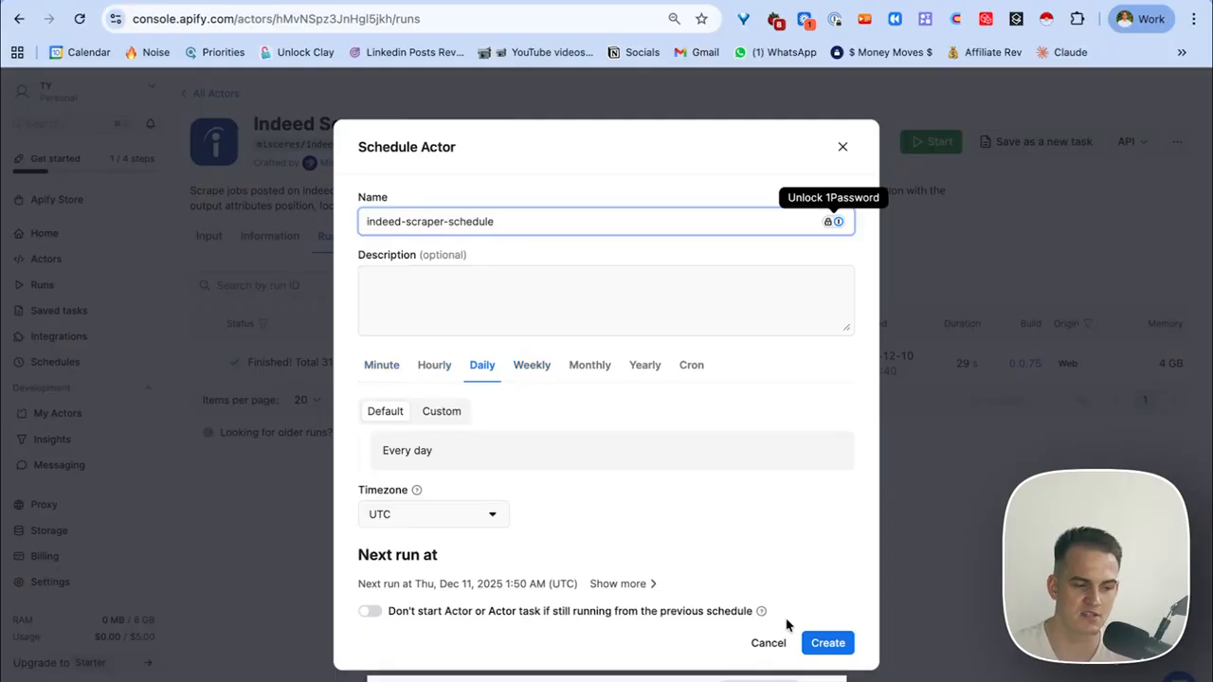
pyautogui.click(770, 643)
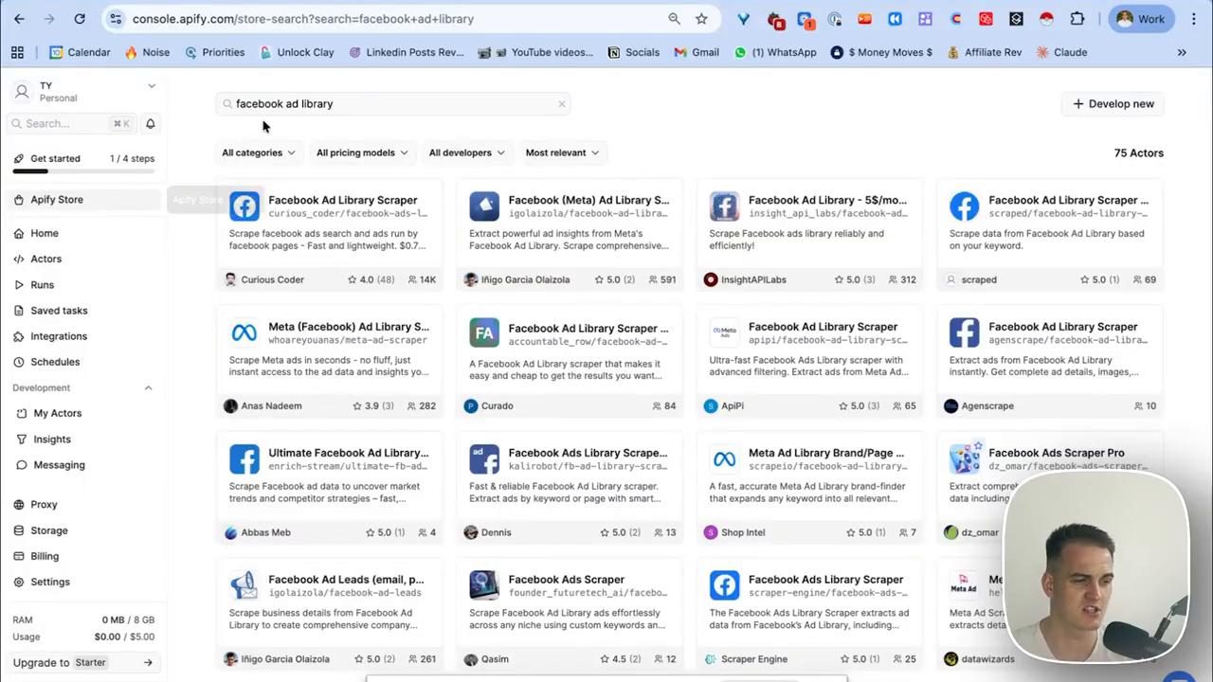
# Open Facebook Ad Library Scraper and review its ad library and ZapierApp page URLs.
pyautogui.moveTo(241, 104); pyautogui.dragTo(327, 103)
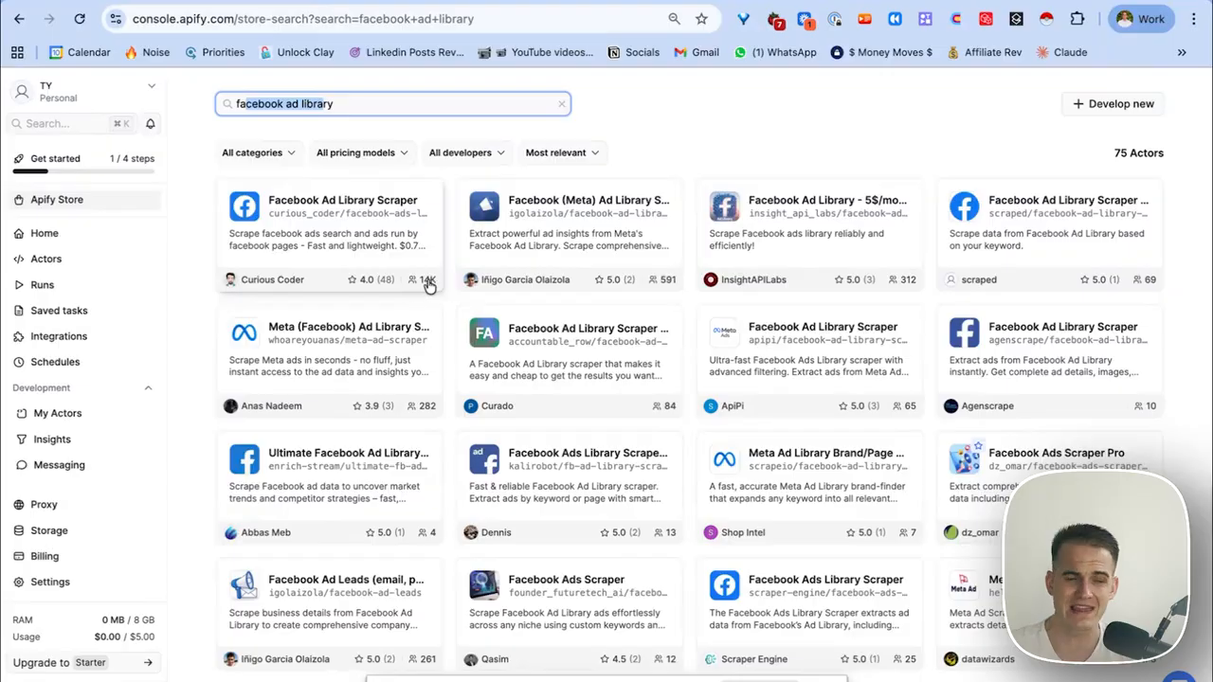
pyautogui.click(333, 204)
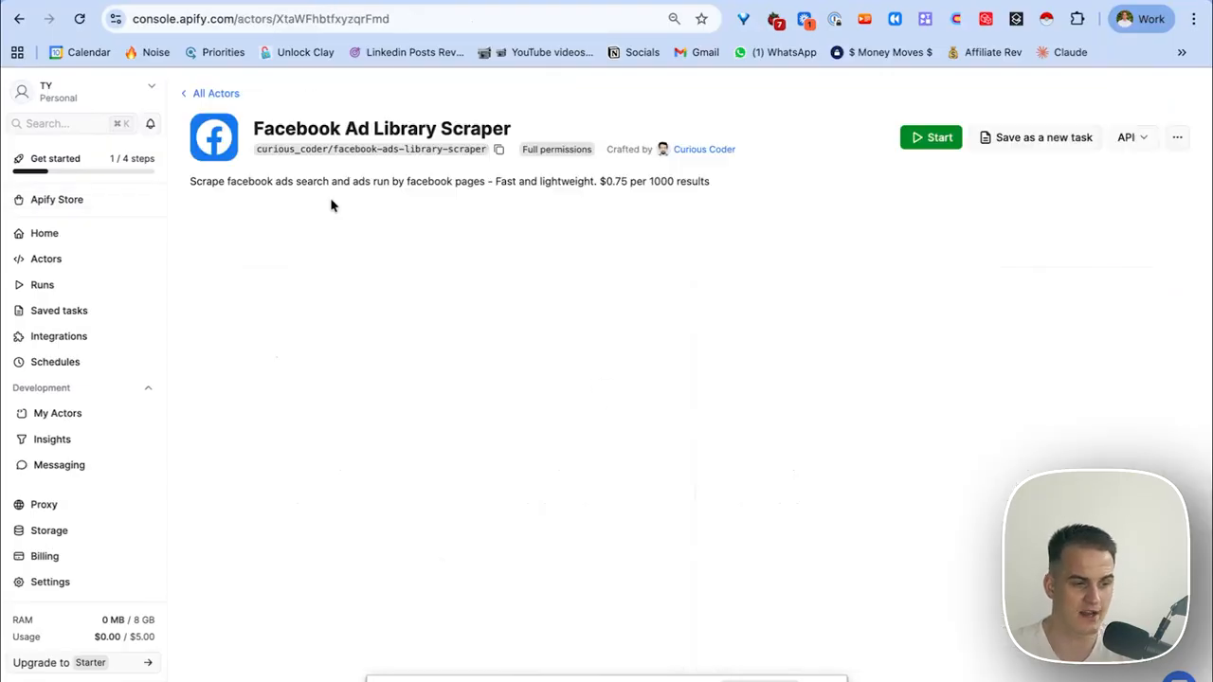
pyautogui.scroll(-1, 262, 372)
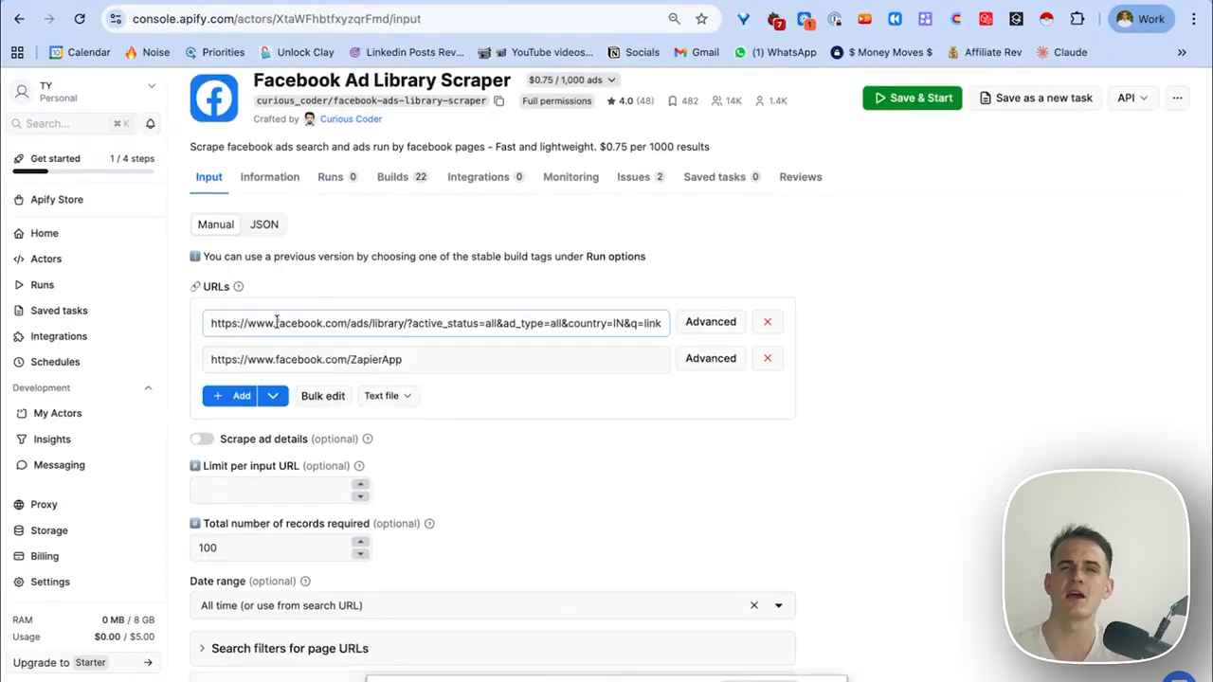
pyautogui.click(226, 320)
pyautogui.moveTo(223, 320); pyautogui.dragTo(289, 438)
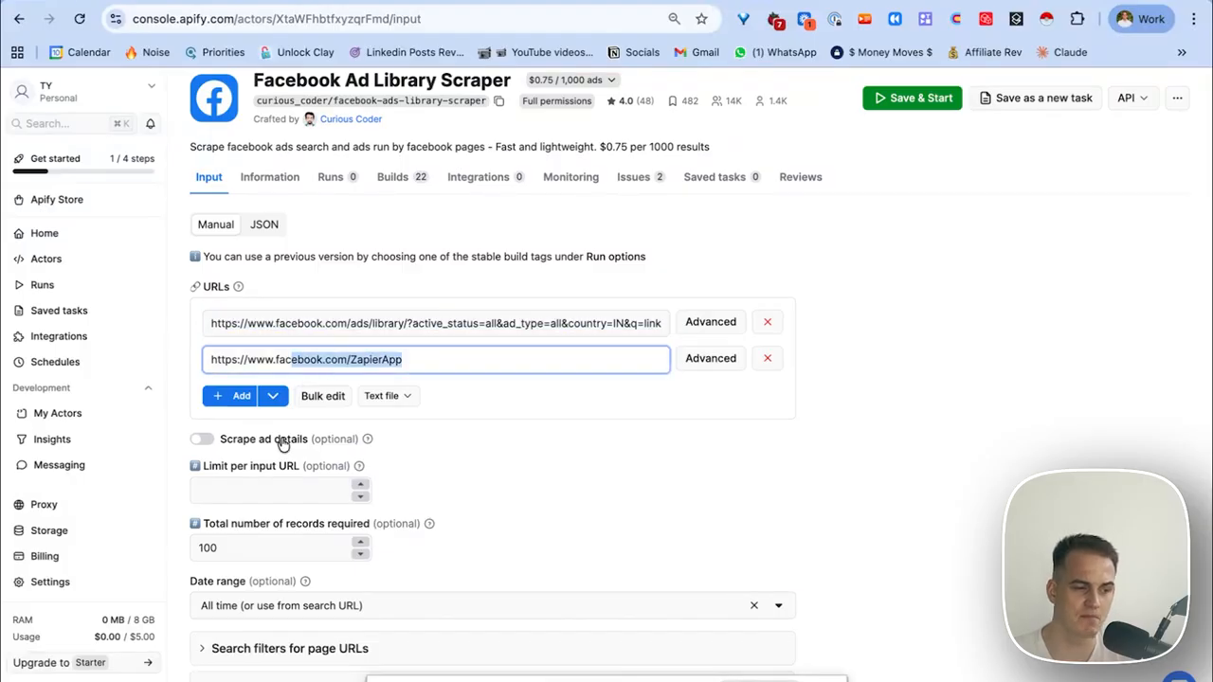
pyautogui.click(273, 396)
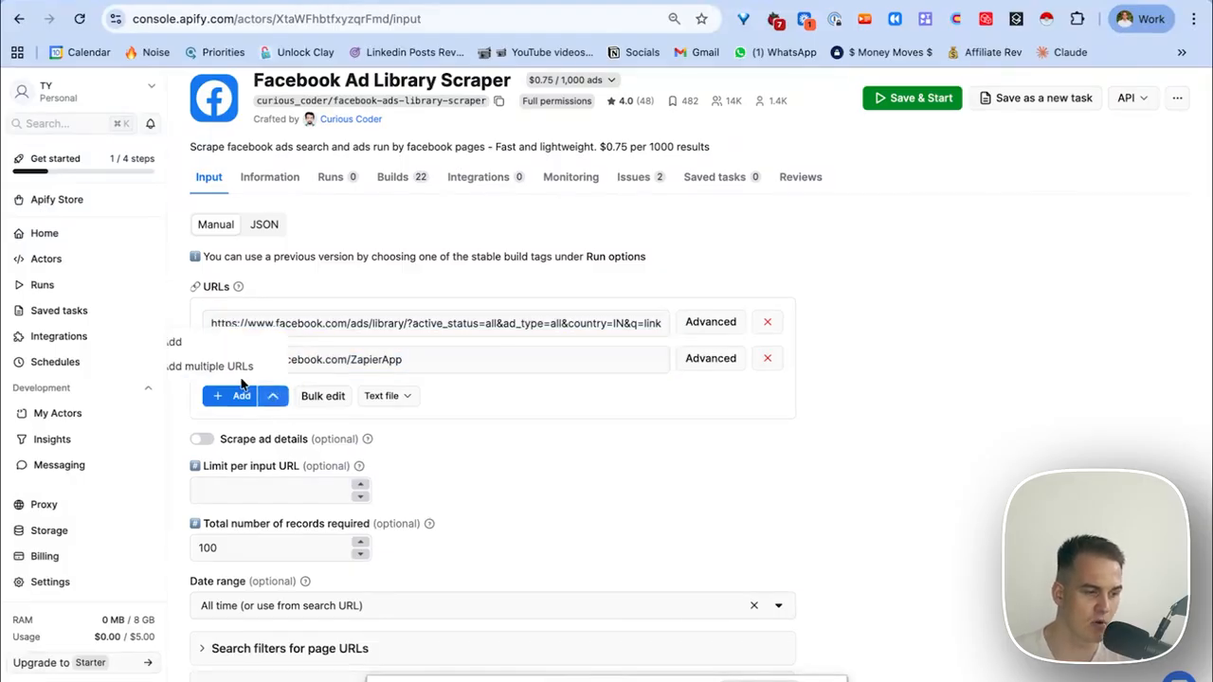
pyautogui.click(493, 412)
pyautogui.click(449, 361)
pyautogui.click(304, 327)
# Reduce total records required from 100 to 10 and save and start the scrape.
pyautogui.scroll(-1, 294, 371)
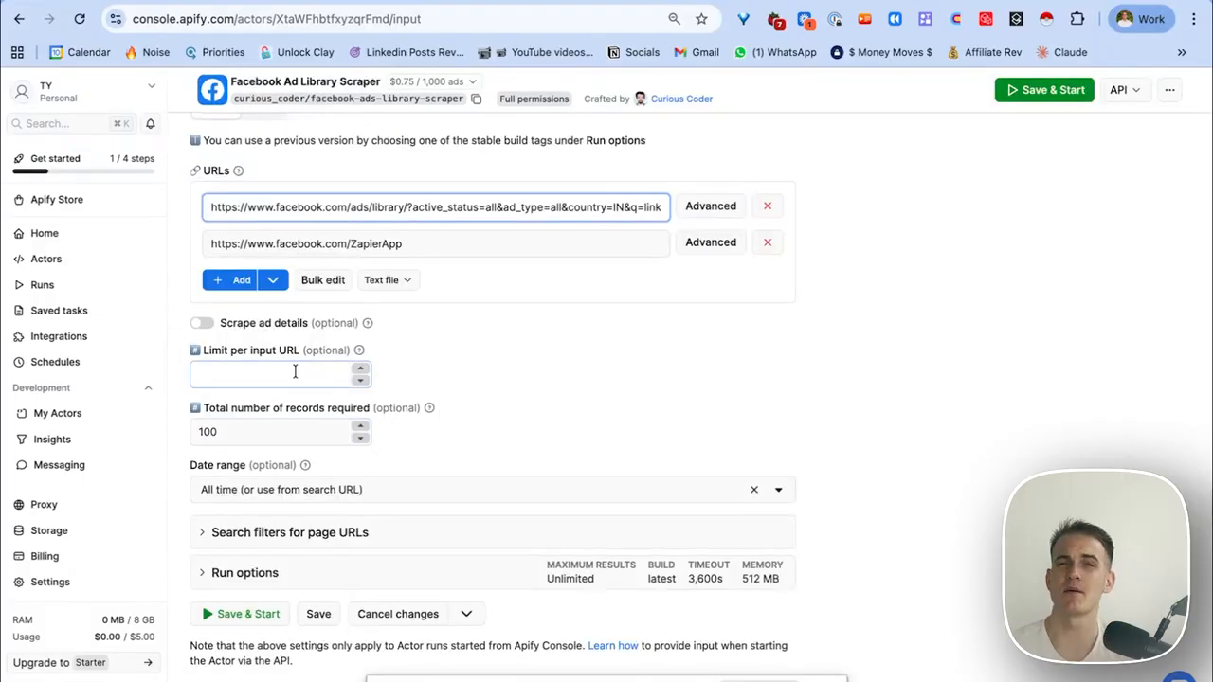
pyautogui.click(271, 432)
pyautogui.scroll(1, 217, 430)
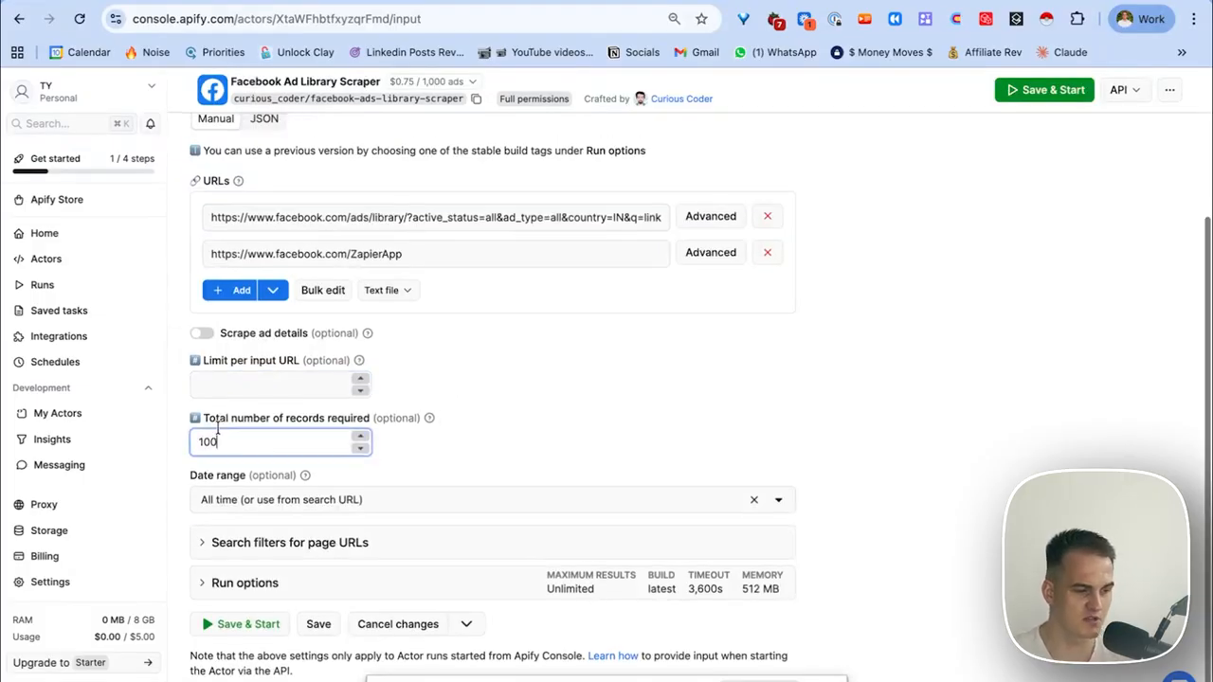
pyautogui.press('BackSpace')
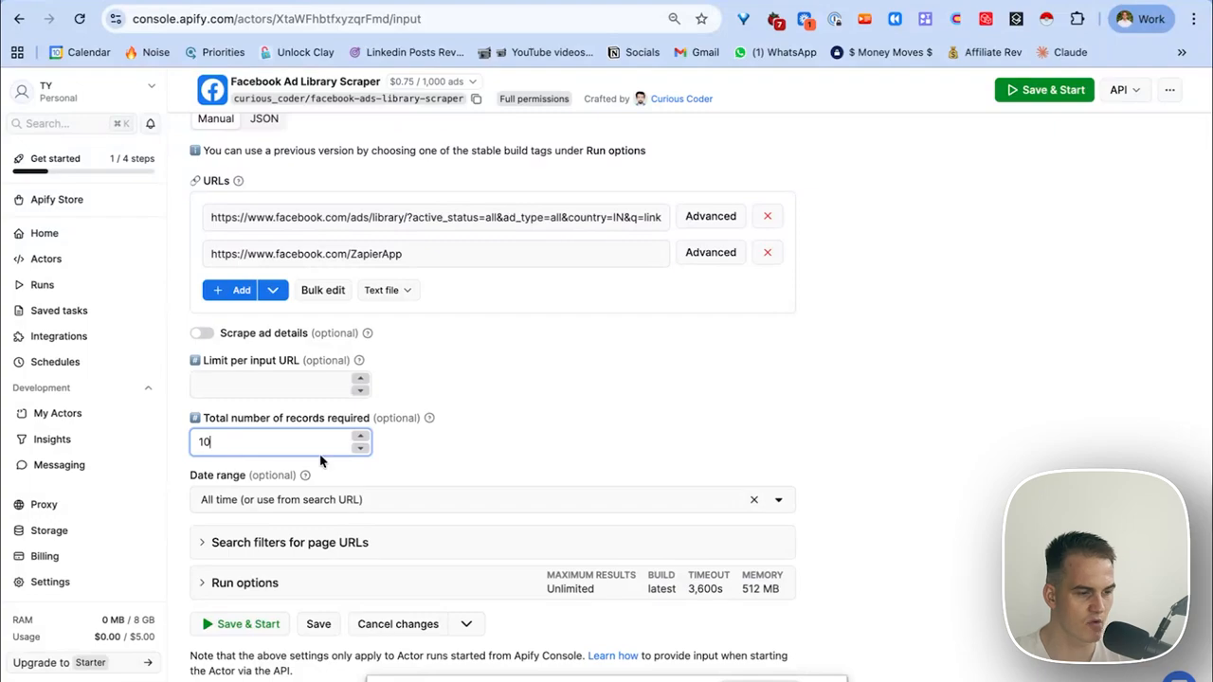
pyautogui.scroll(-1, 316, 459)
pyautogui.click(242, 615)
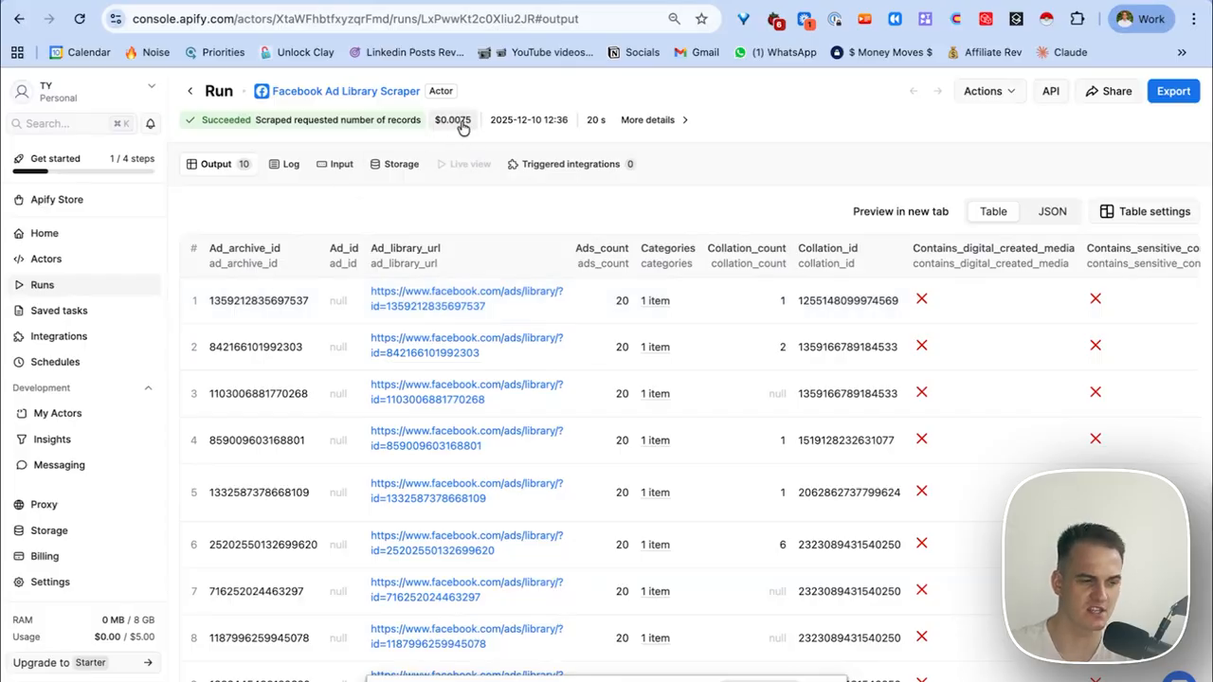
# Scroll the output table to the URL column and open a row's facebook.com/ads/library link.
pyautogui.scroll(-5, 394, 512)
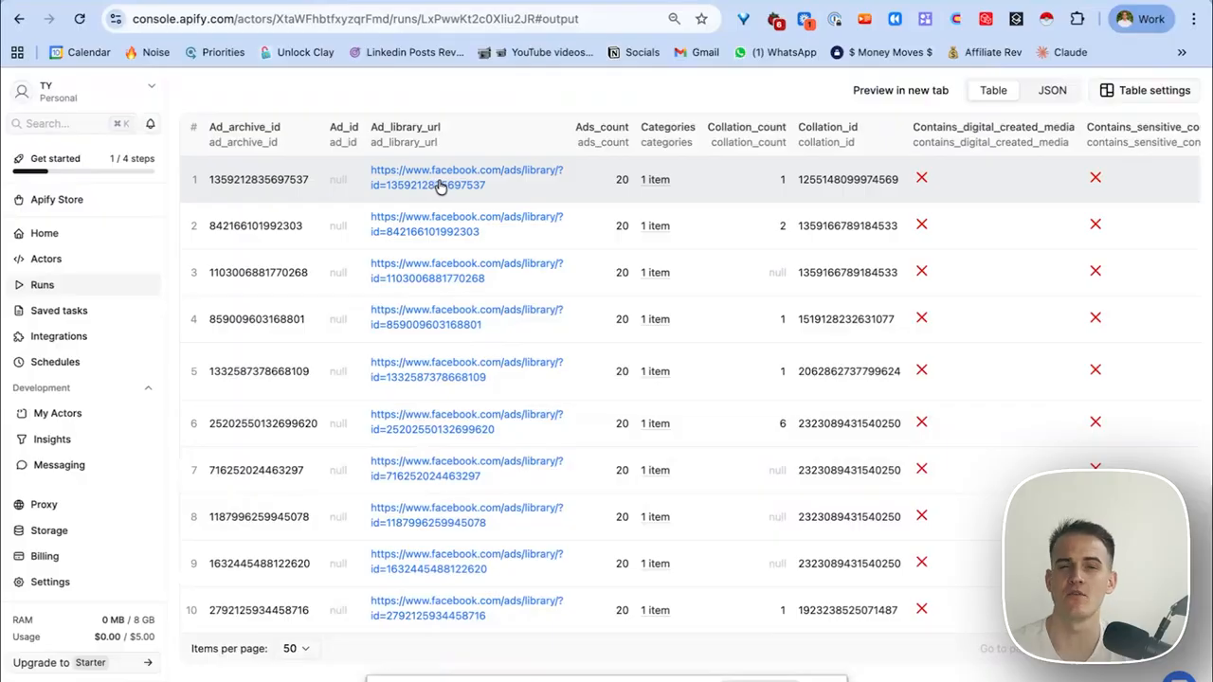
pyautogui.scroll(2, 455, 479)
pyautogui.hscroll(8, 455, 479)
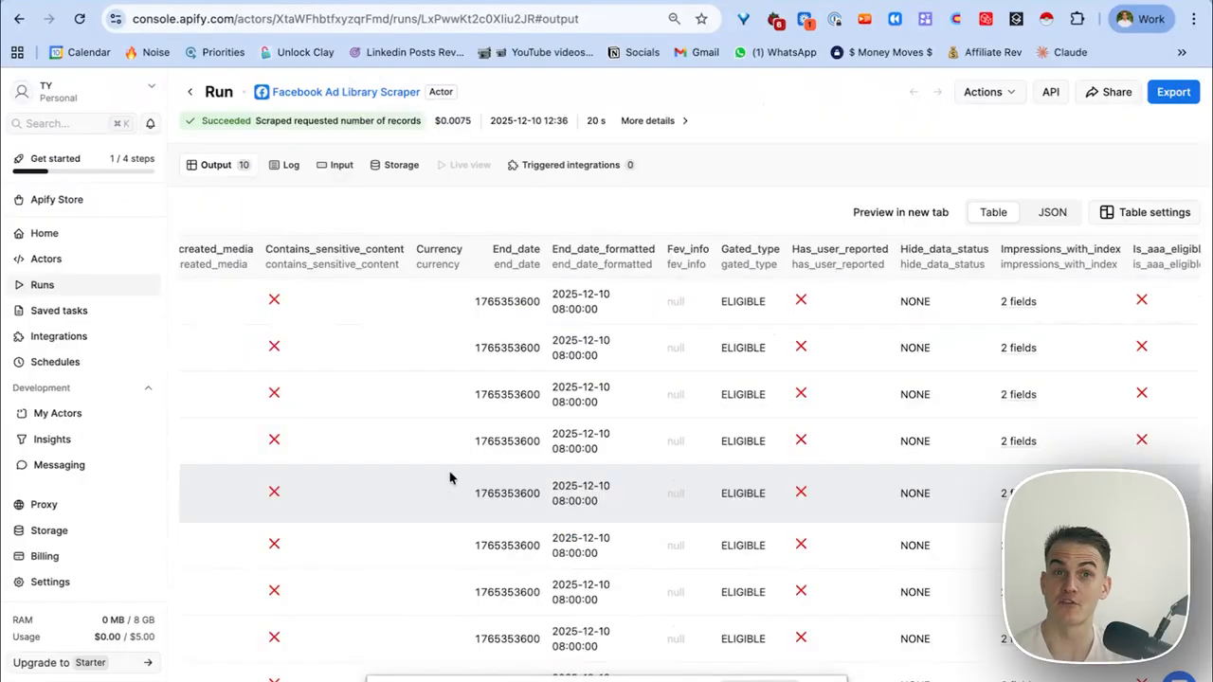
pyautogui.hscroll(-8, 420, 366)
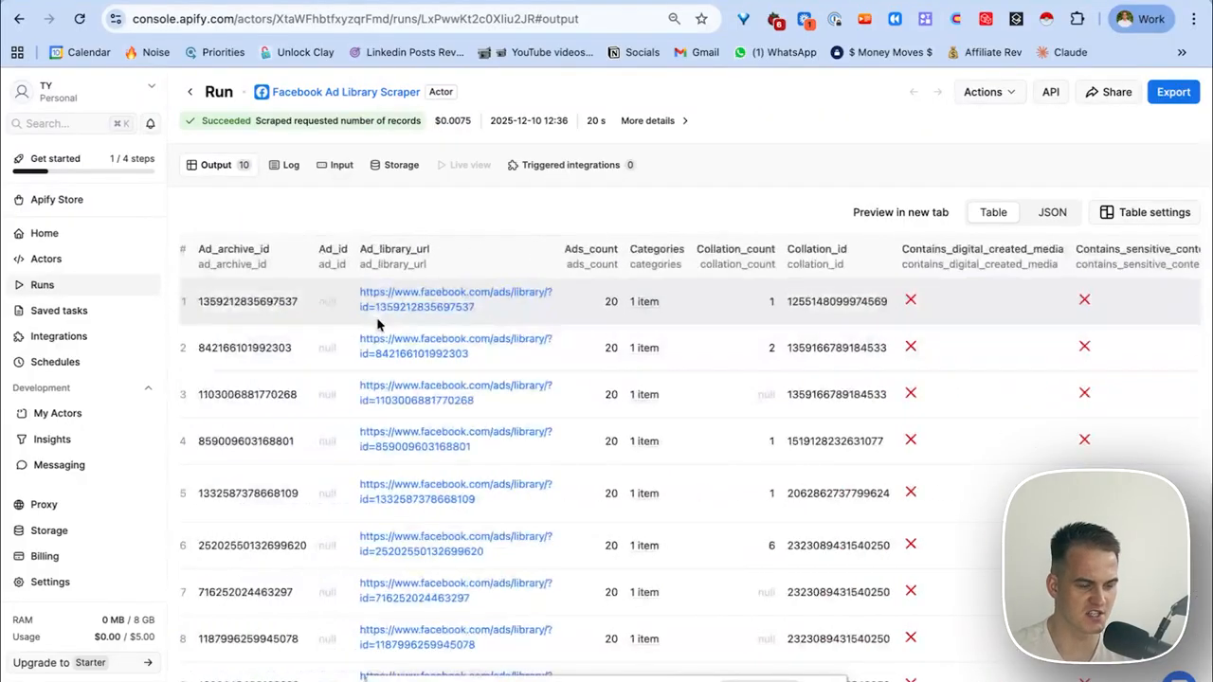
pyautogui.hscroll(10, 398, 330)
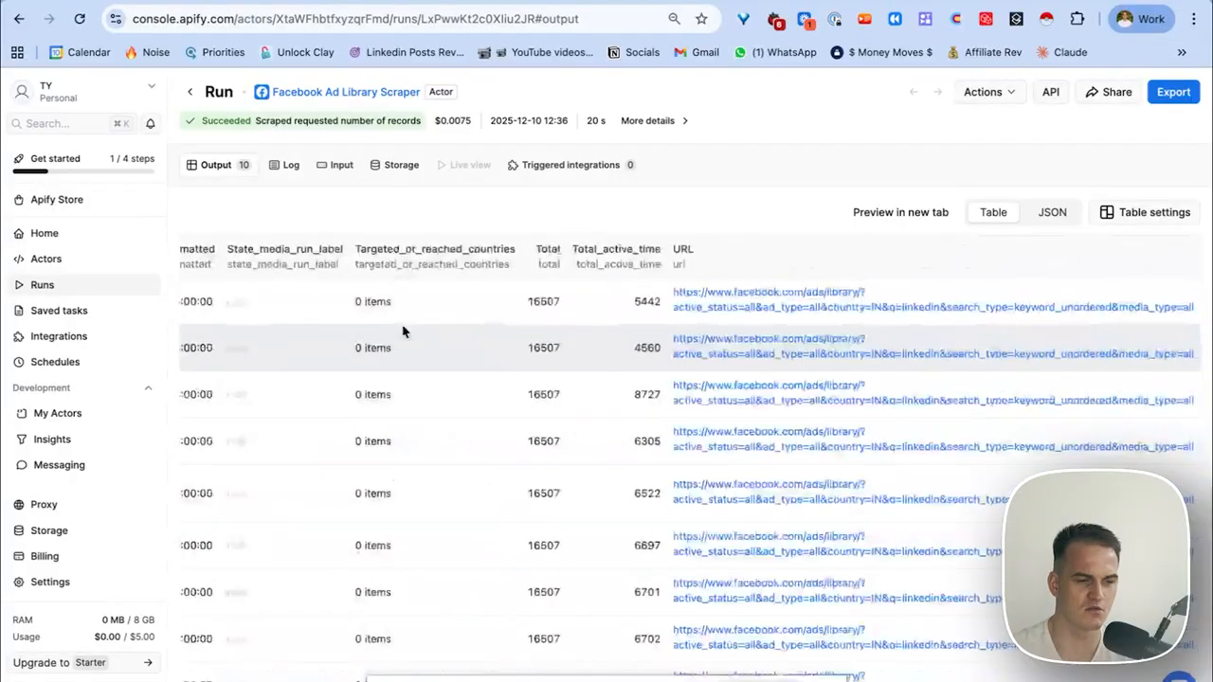
pyautogui.click(764, 447)
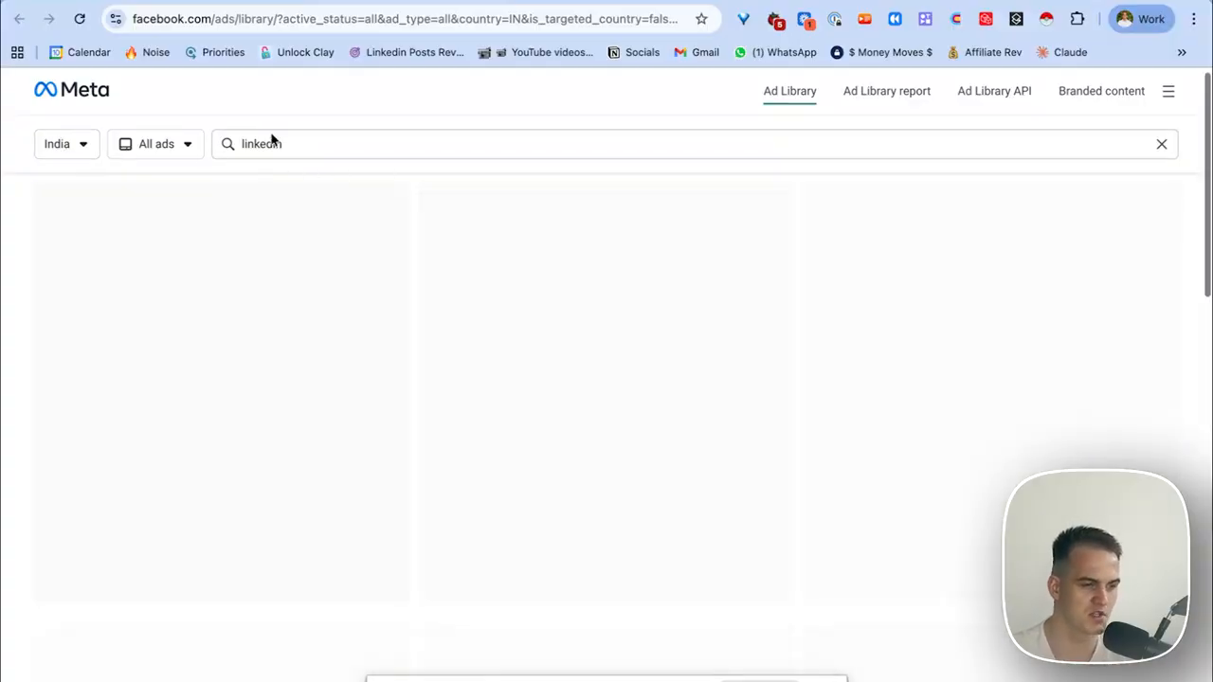
# Open the ChitkaraU Online ad's full details and expand the About the advertiser section.
pyautogui.scroll(-6, 407, 379)
pyautogui.scroll(-8, 405, 381)
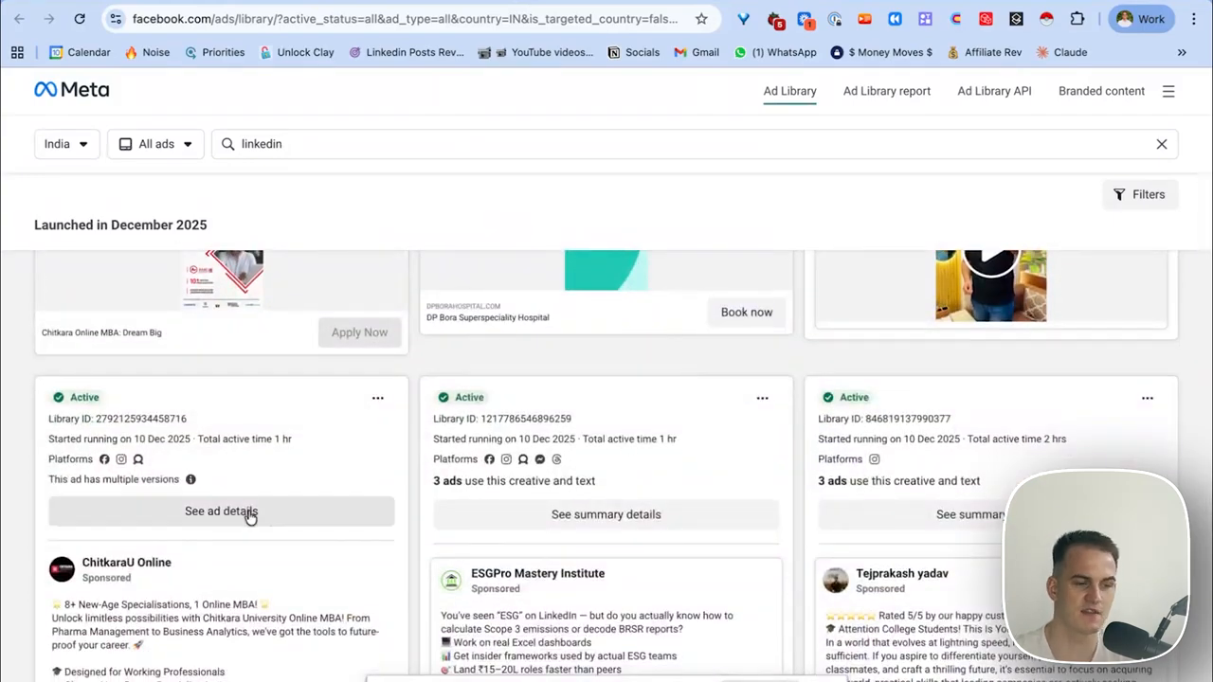
pyautogui.click(249, 515)
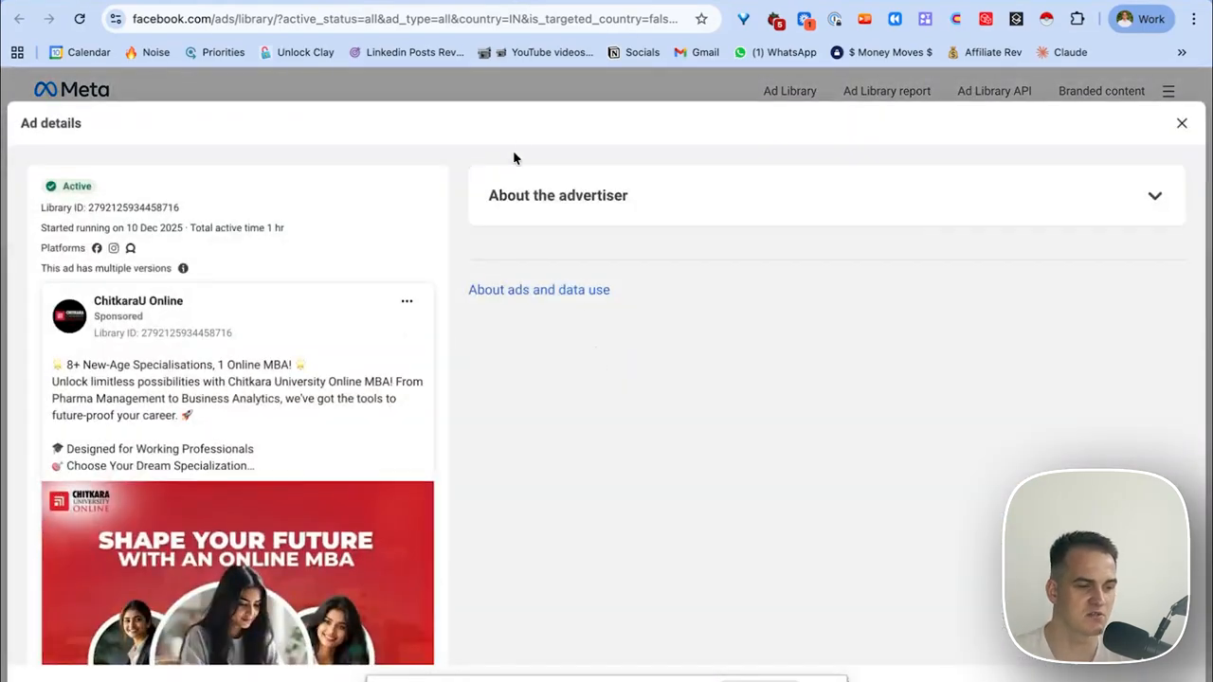
pyautogui.click(537, 194)
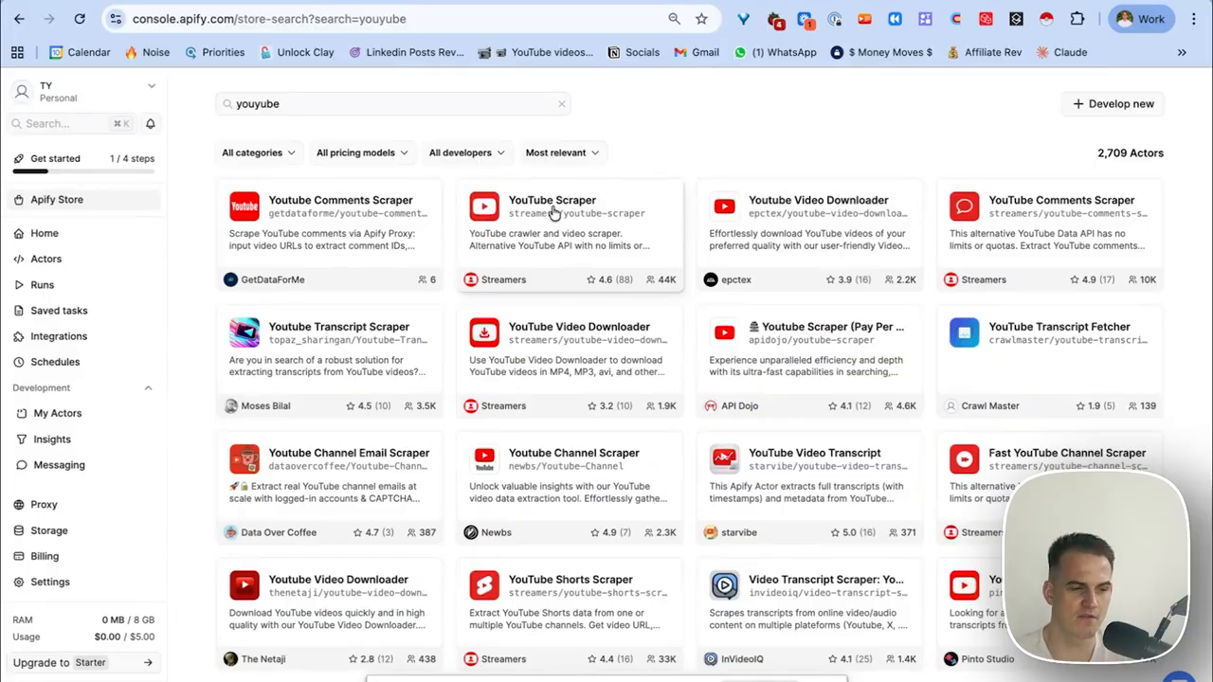
# Open YouTube Scraper and replace the Crawlee search term with 'Lead GEneration'.
pyautogui.click(555, 211)
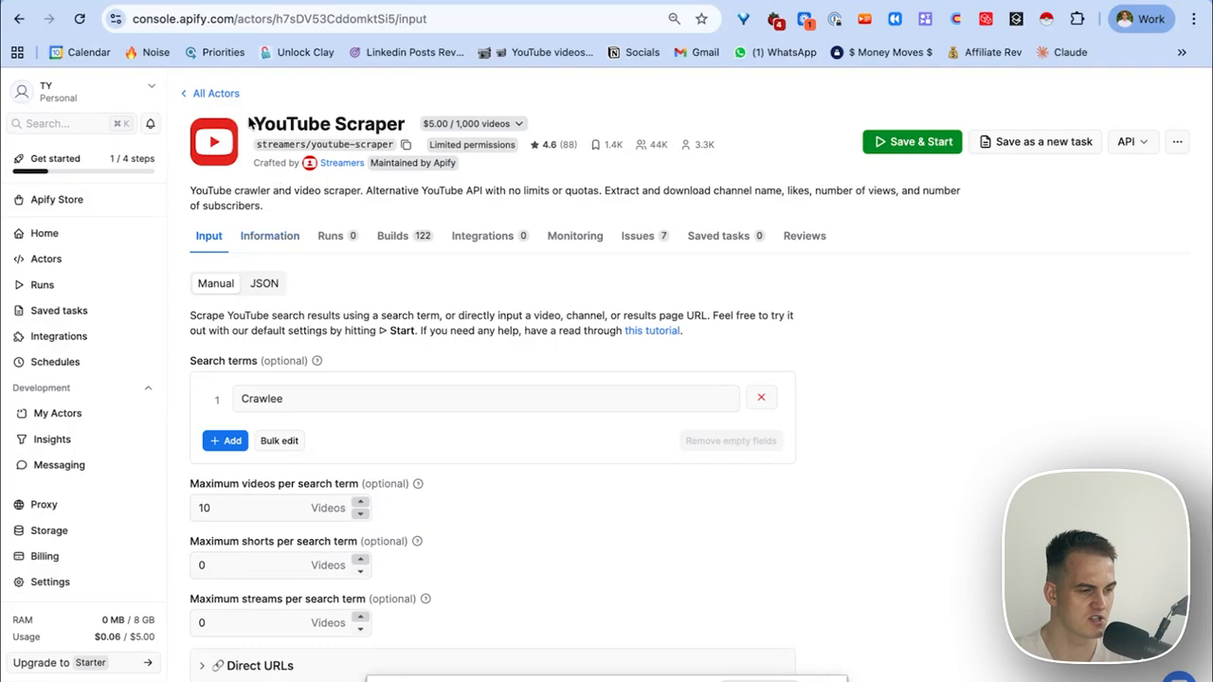
pyautogui.scroll(-1, 306, 371)
pyautogui.tripleClick(315, 346)
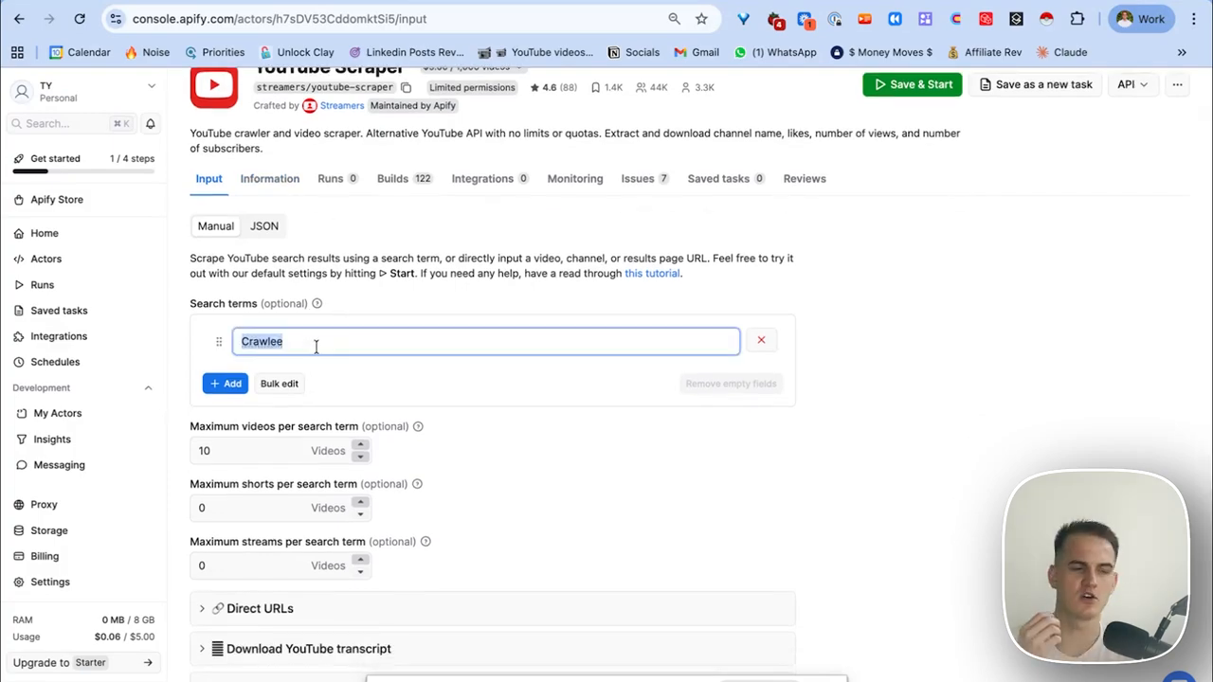
pyautogui.write('L')
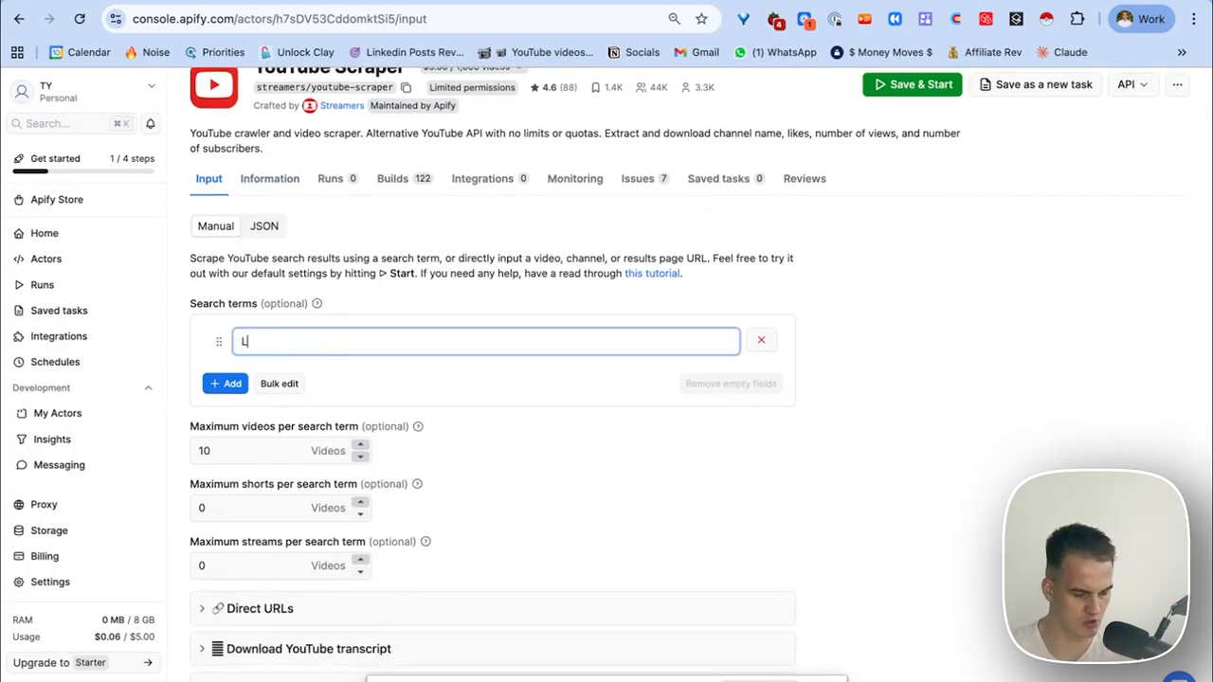
pyautogui.write('ead GEnerati')
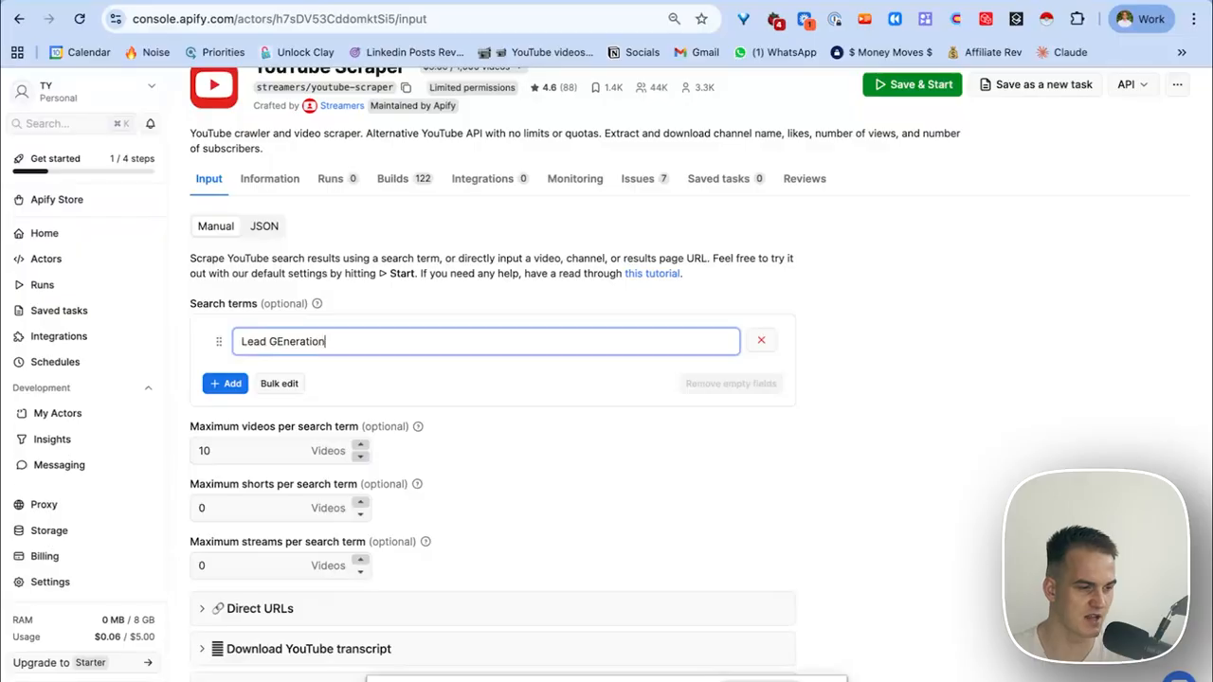
pyautogui.write('on')
# Look over the Direct URLs input, adding an empty entry and closing the bulk-paste window unchanged.
pyautogui.scroll(-2, 239, 421)
pyautogui.click(239, 417)
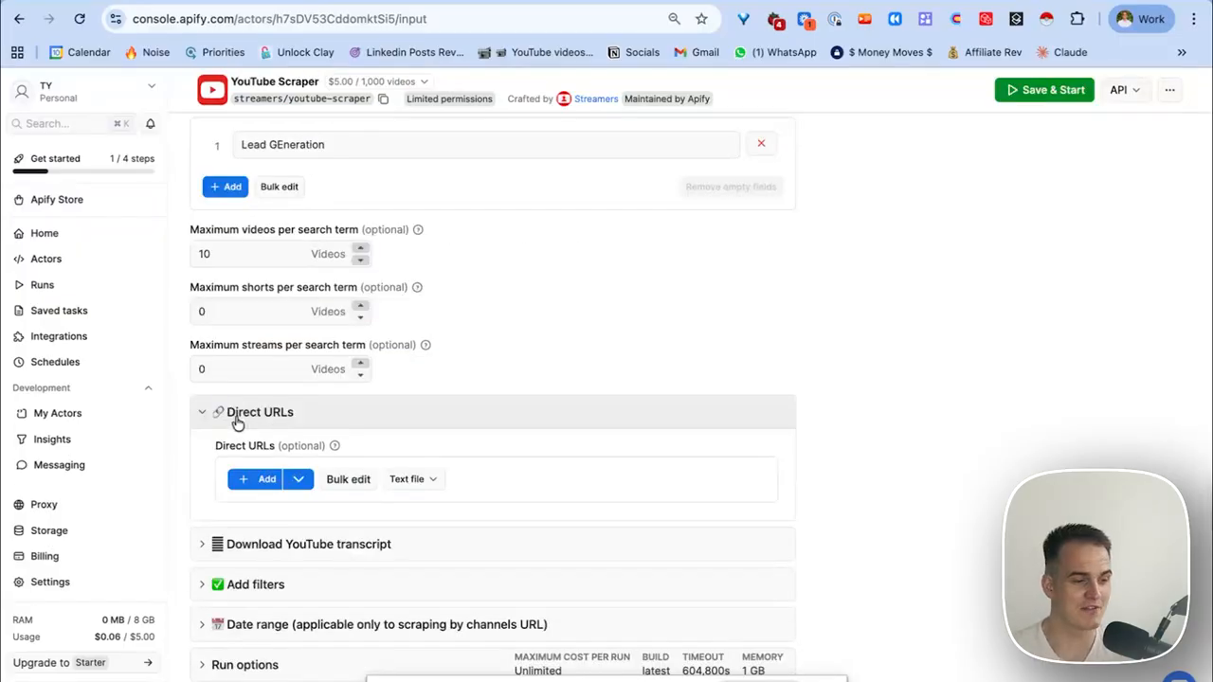
pyautogui.click(248, 479)
pyautogui.click(264, 482)
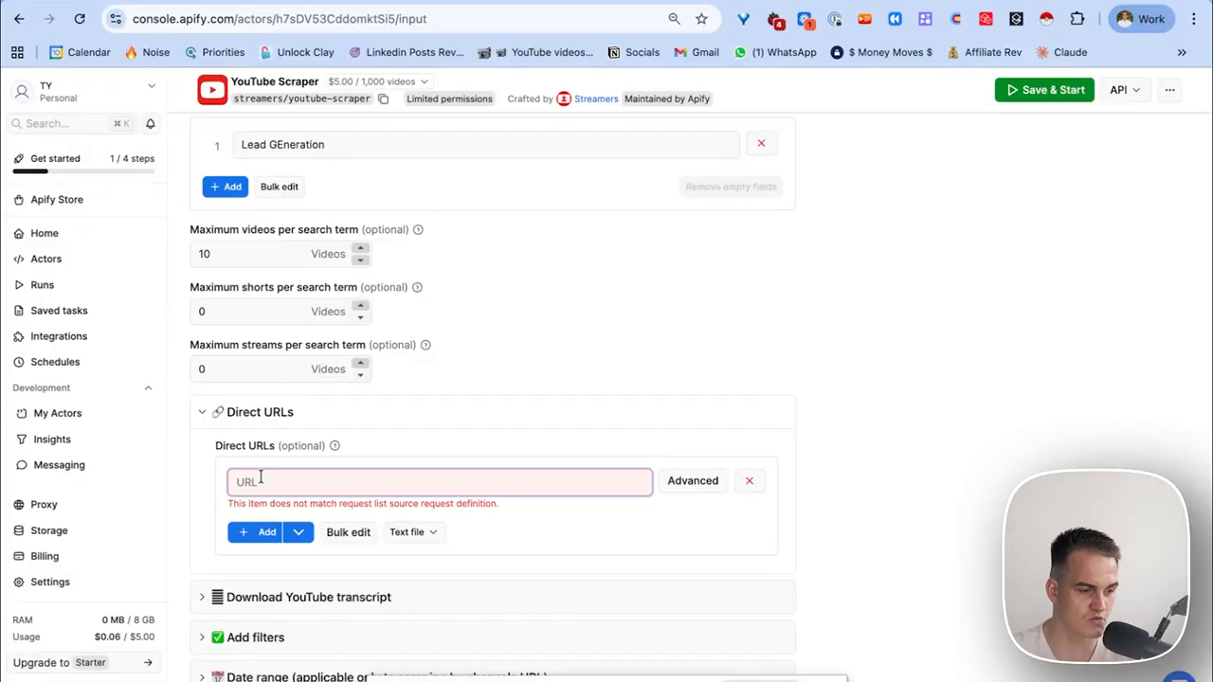
pyautogui.click(353, 533)
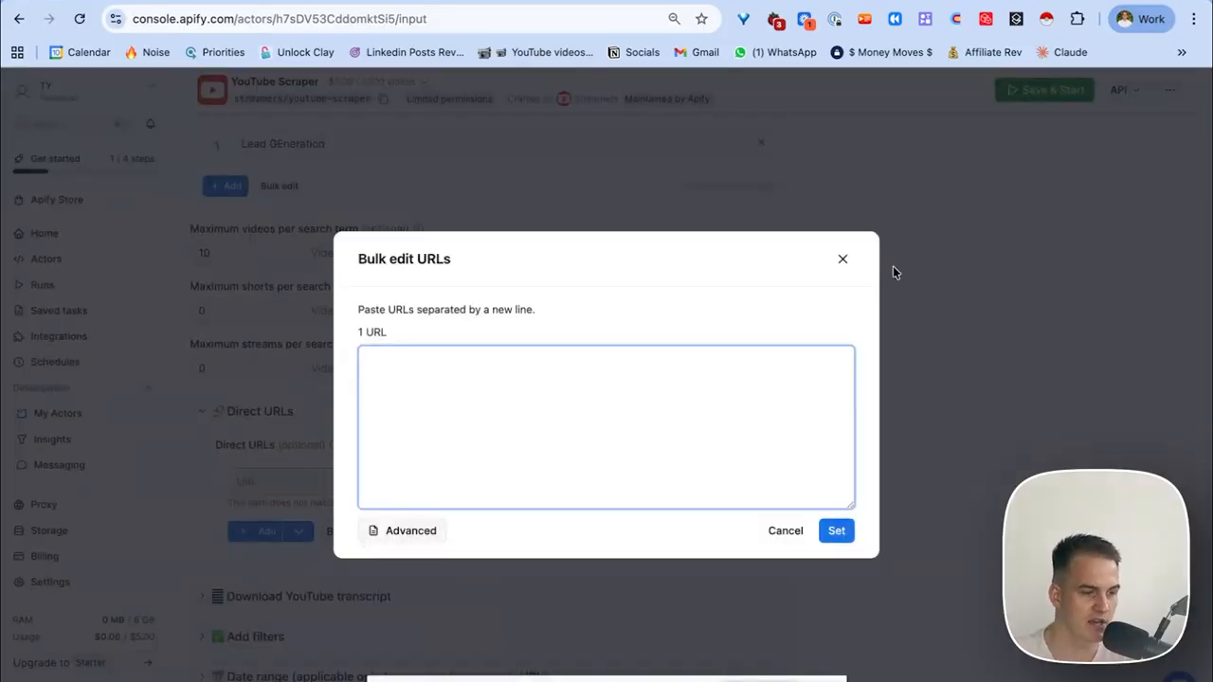
pyautogui.click(842, 259)
# Review the transcript and video filter options, then save and start the scraping run.
pyautogui.scroll(-2, 510, 435)
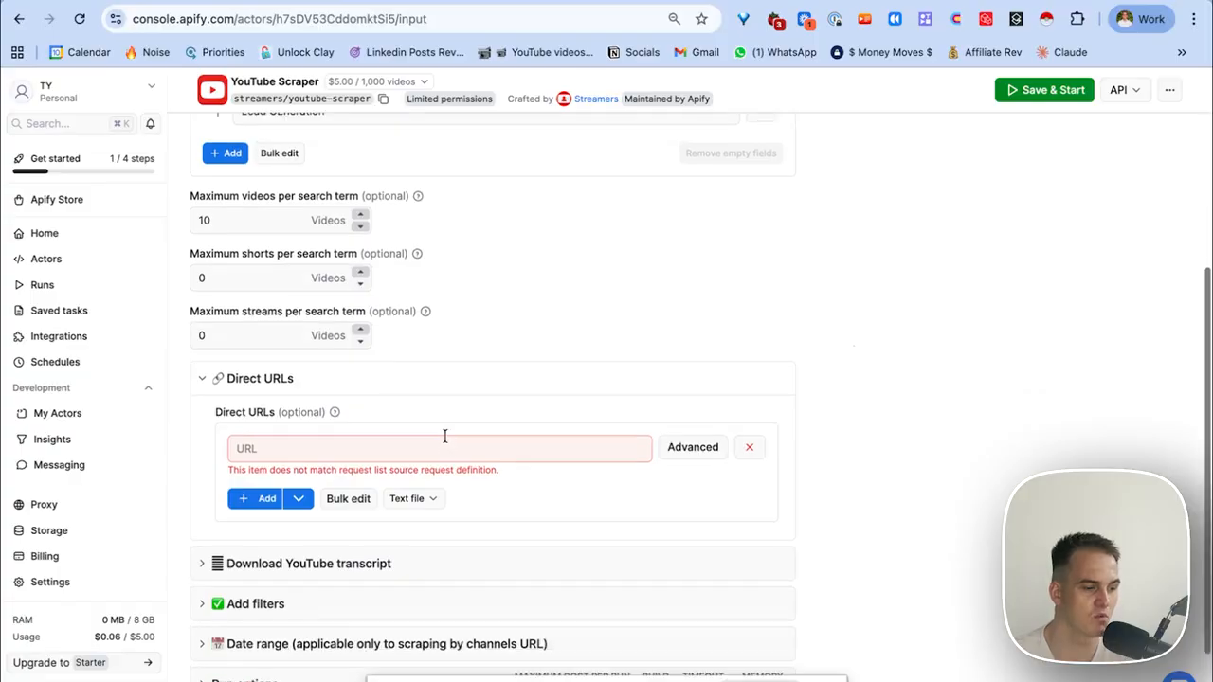
pyautogui.click(312, 512)
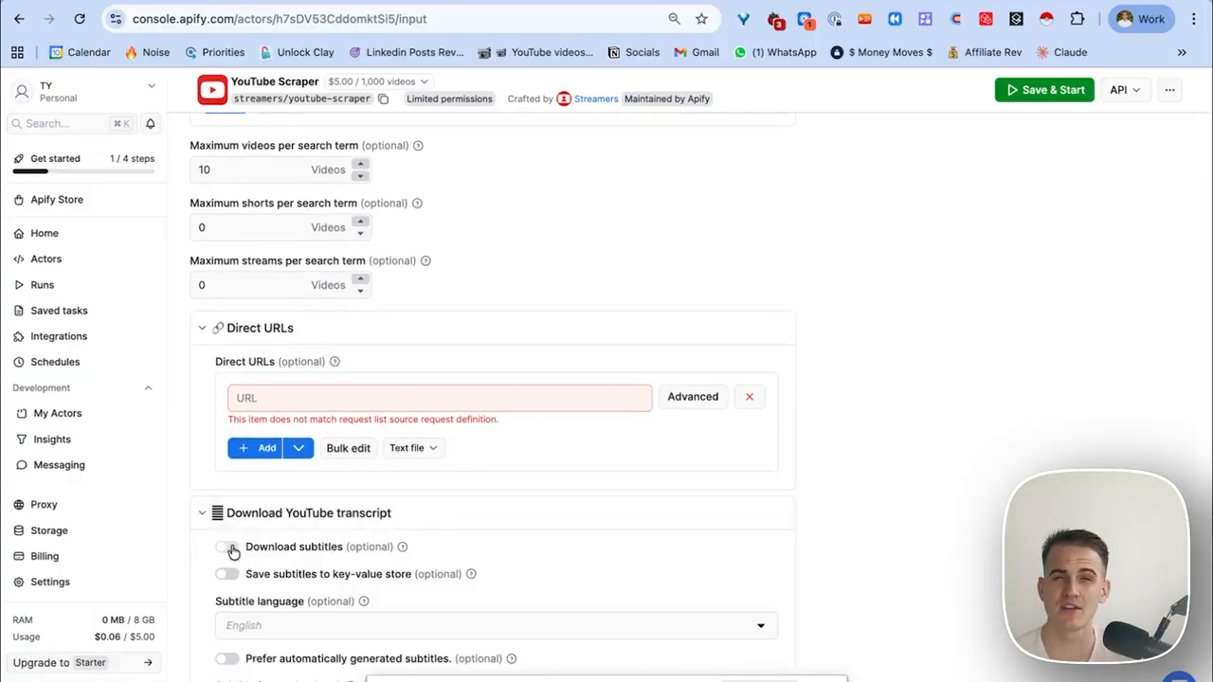
pyautogui.scroll(-5, 307, 553)
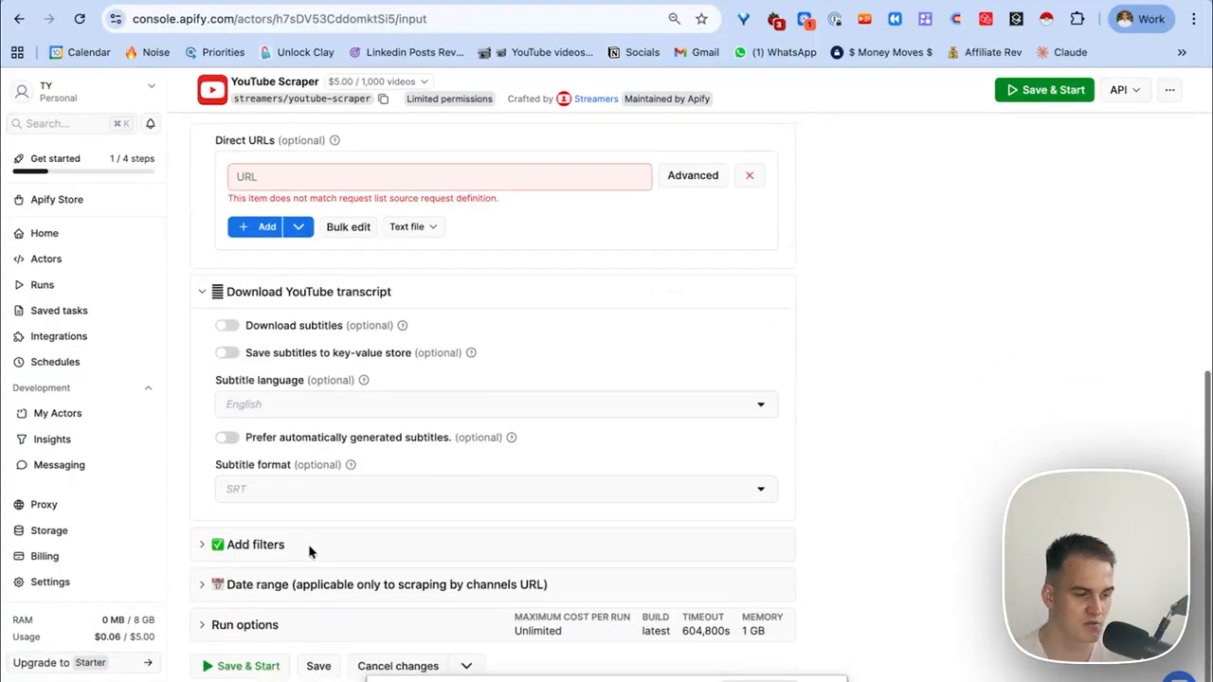
pyautogui.click(310, 552)
pyautogui.scroll(-4, 312, 553)
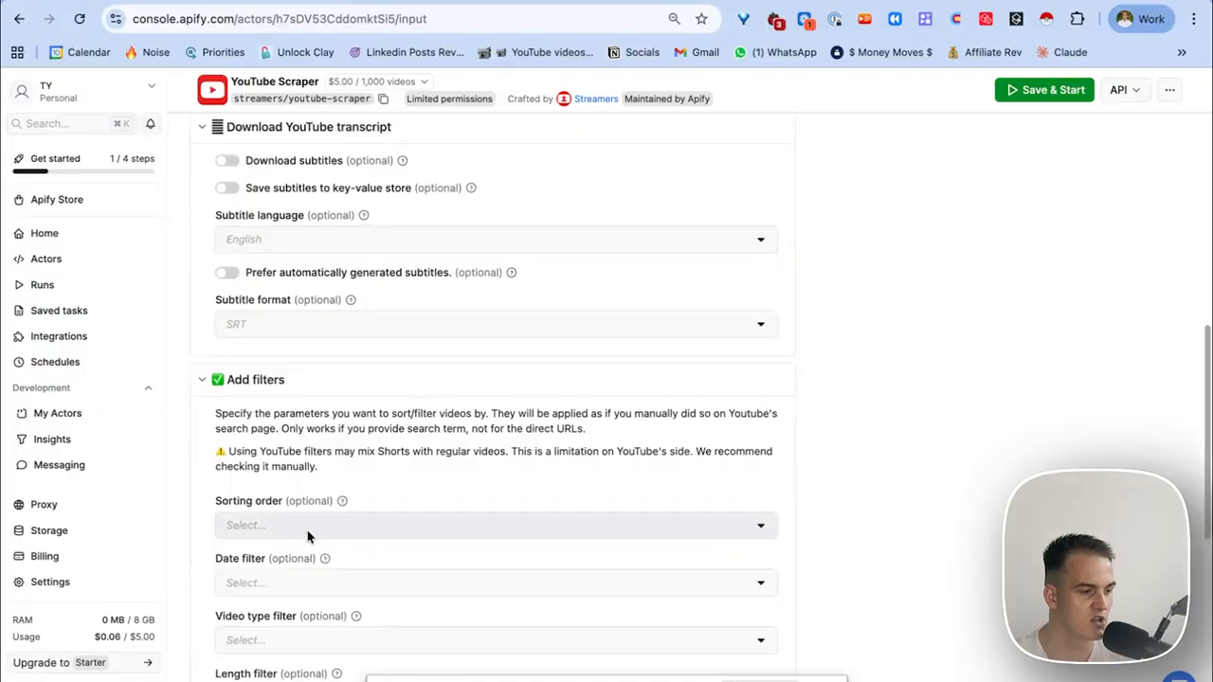
pyautogui.scroll(-2, 308, 540)
pyautogui.scroll(-2, 306, 535)
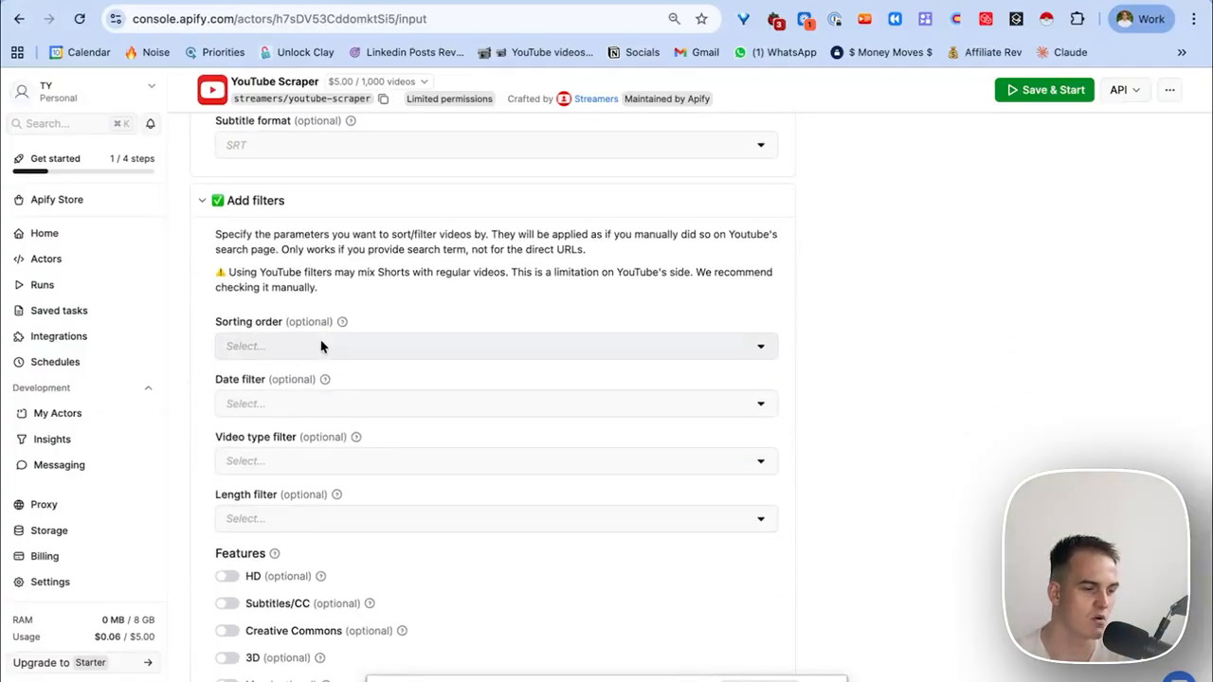
pyautogui.scroll(-4, 256, 488)
pyautogui.scroll(-2, 259, 488)
pyautogui.scroll(10, 569, 284)
pyautogui.click(1033, 90)
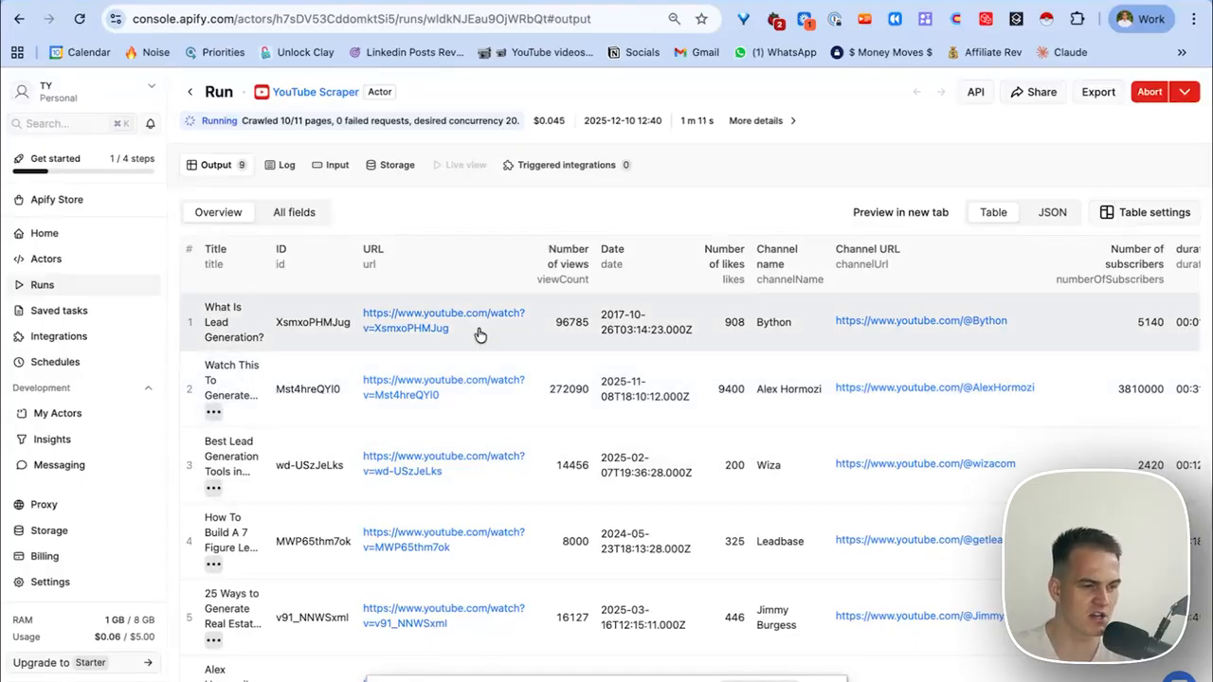
# Scroll across the output videos' views, likes and channel columns and preview the Export dialog without downloading.
pyautogui.hscroll(1, 453, 531)
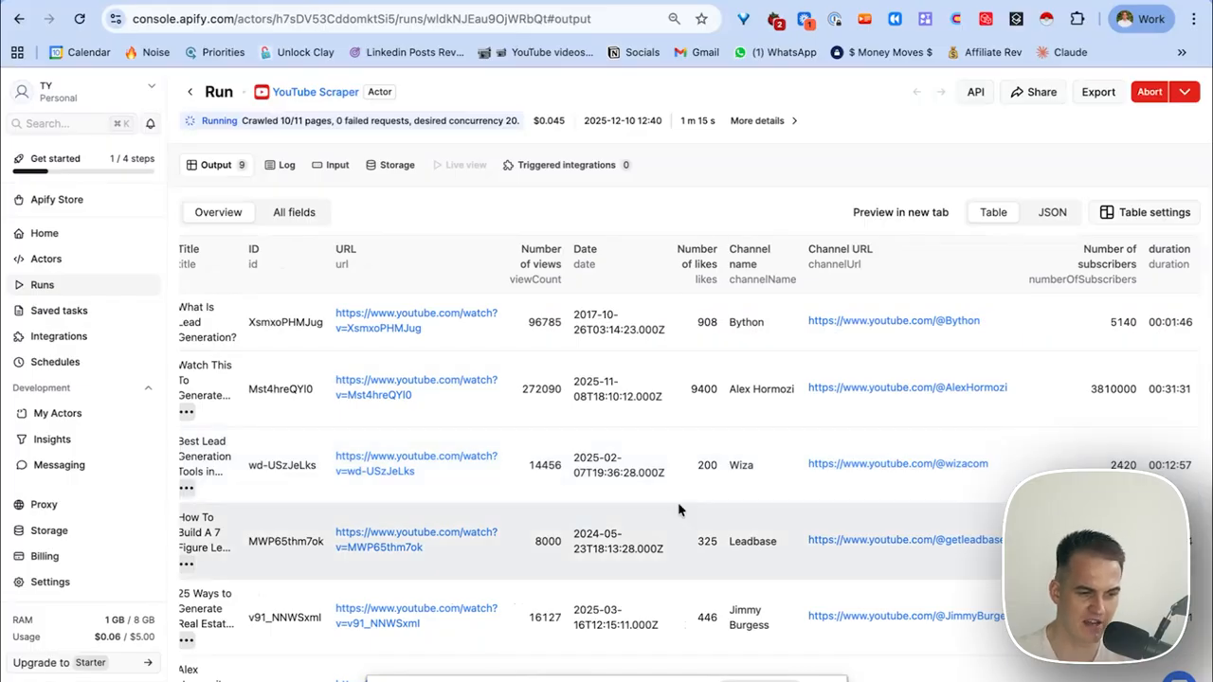
pyautogui.hscroll(1, 683, 504)
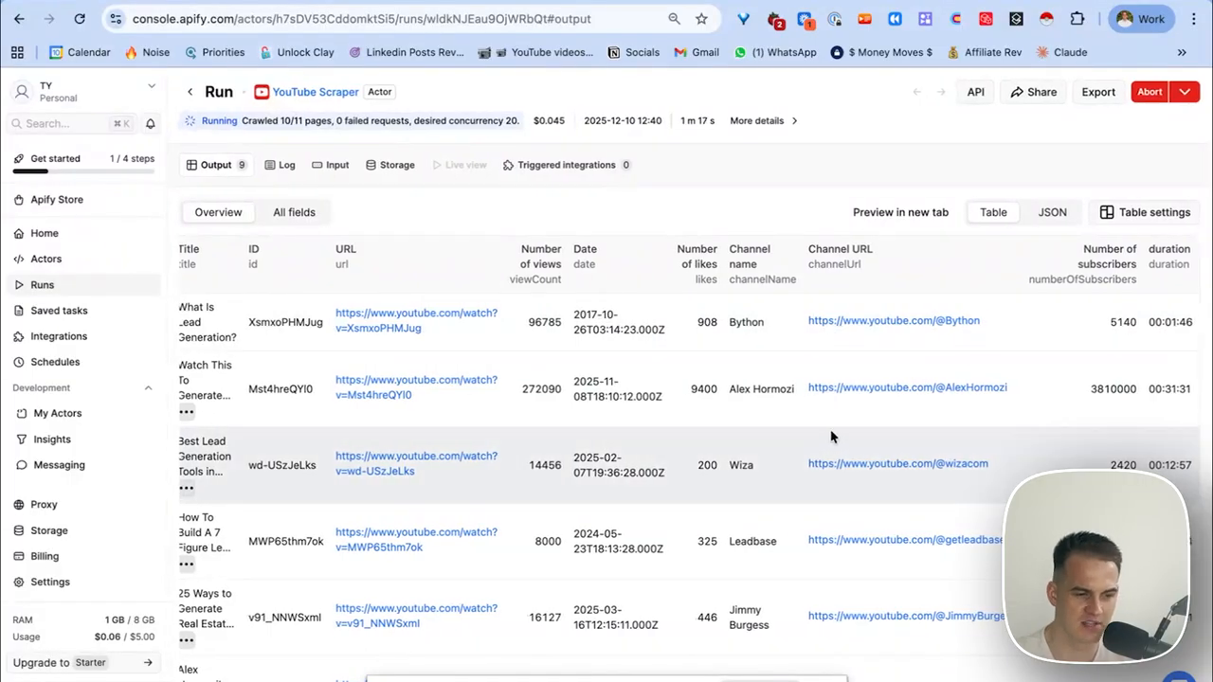
pyautogui.scroll(-5, 882, 361)
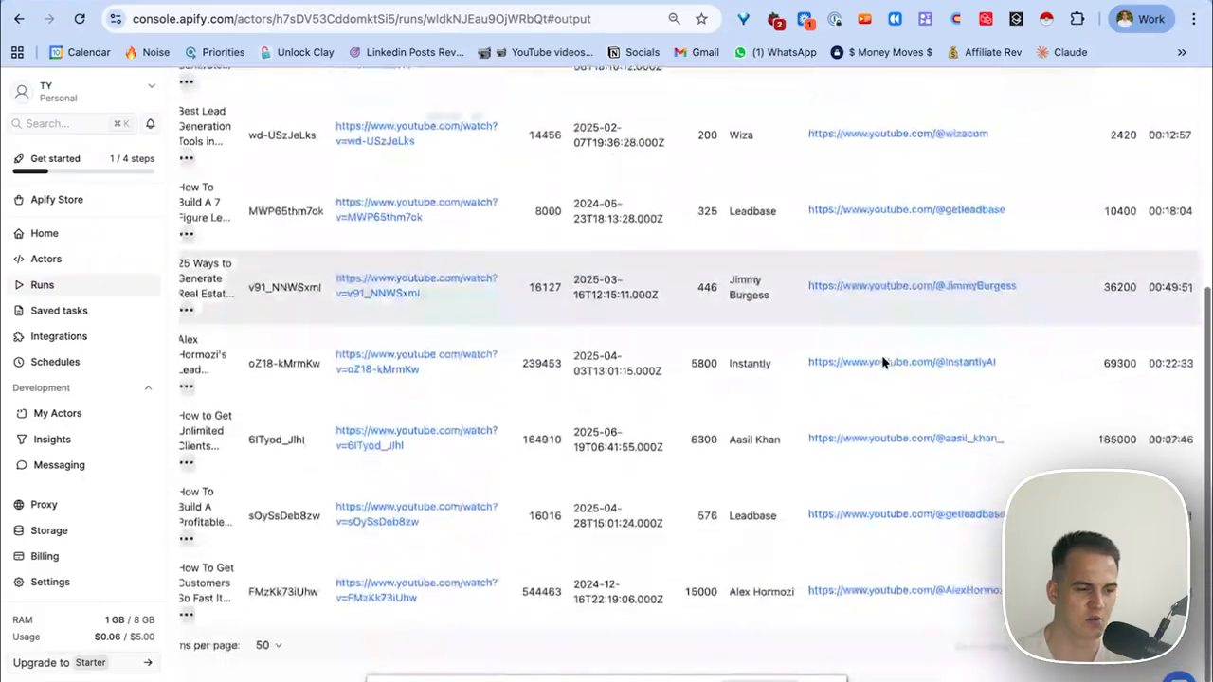
pyautogui.scroll(5, 882, 361)
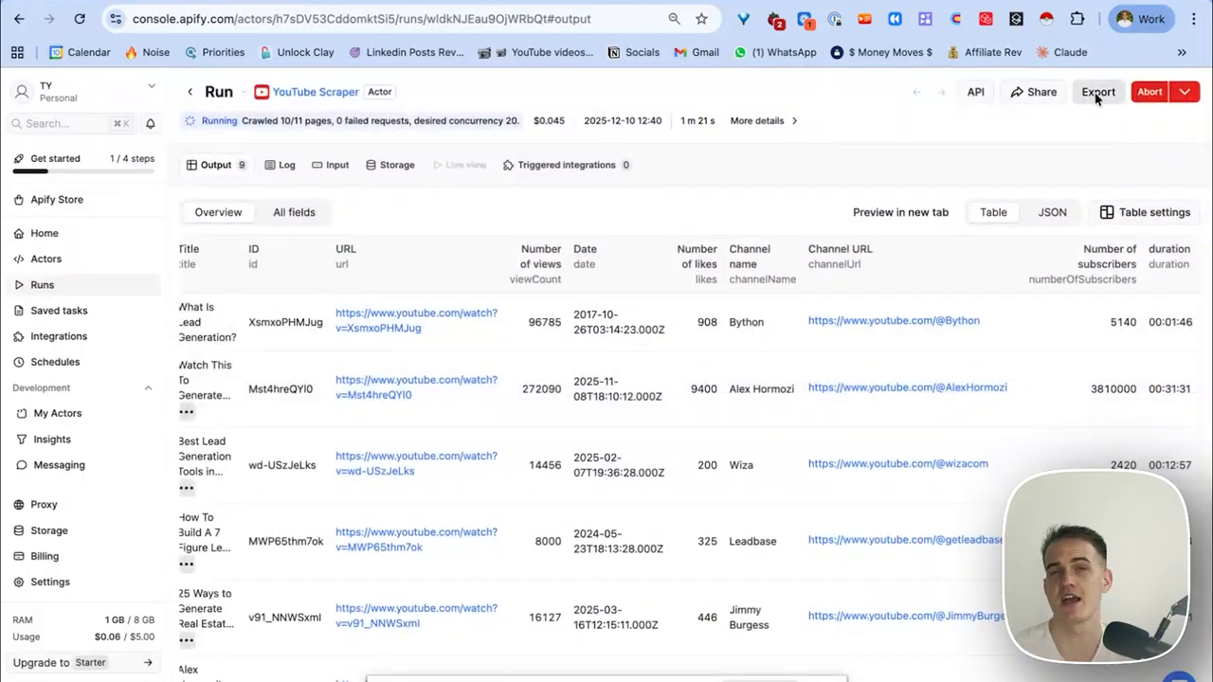
pyautogui.click(1099, 93)
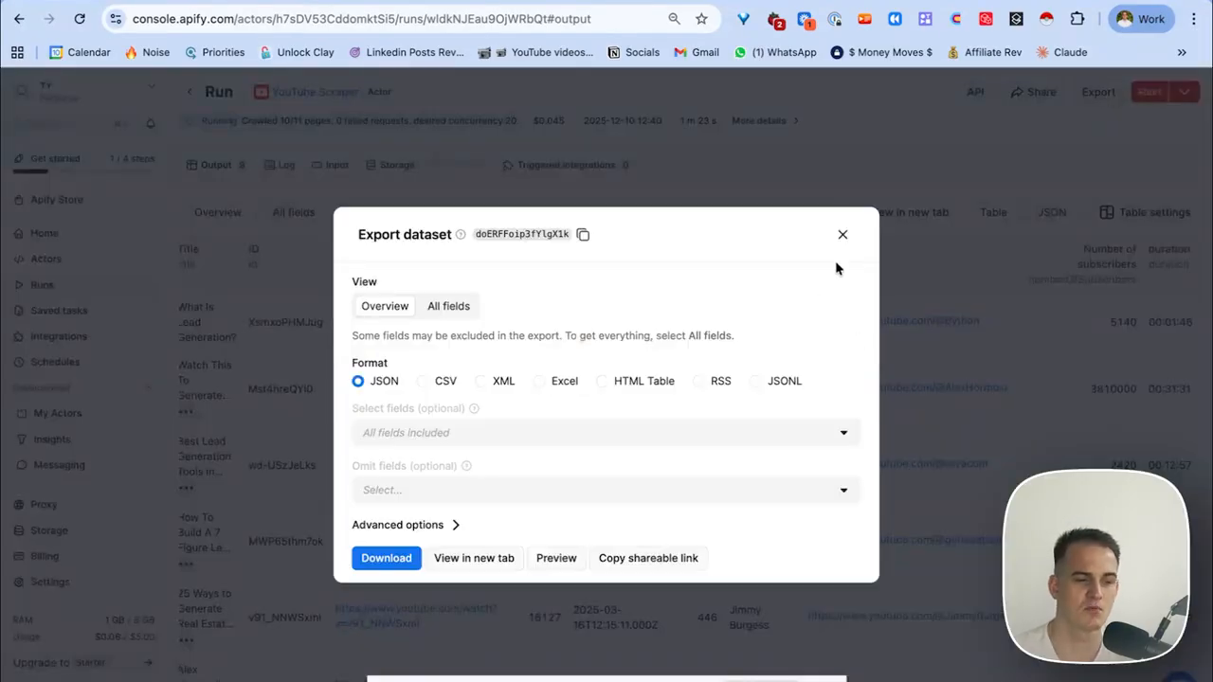
pyautogui.click(842, 235)
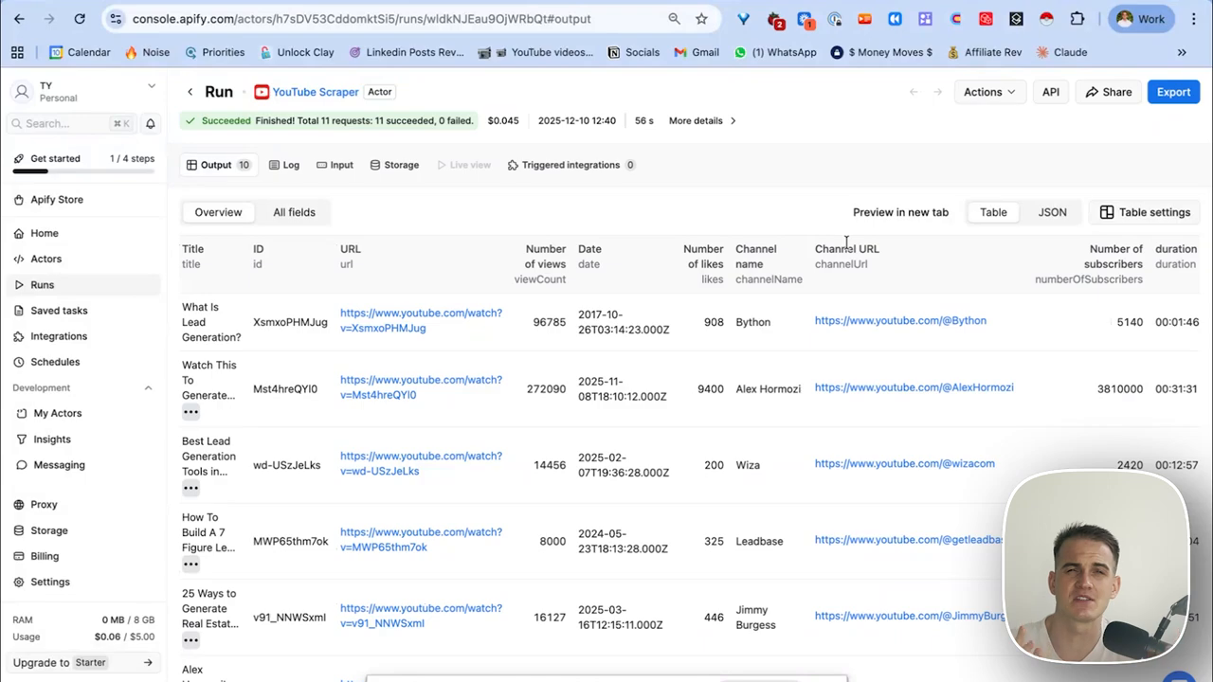
# Go from the actor list to the Apify Store and focus its Search Actors box.
pyautogui.click(45, 259)
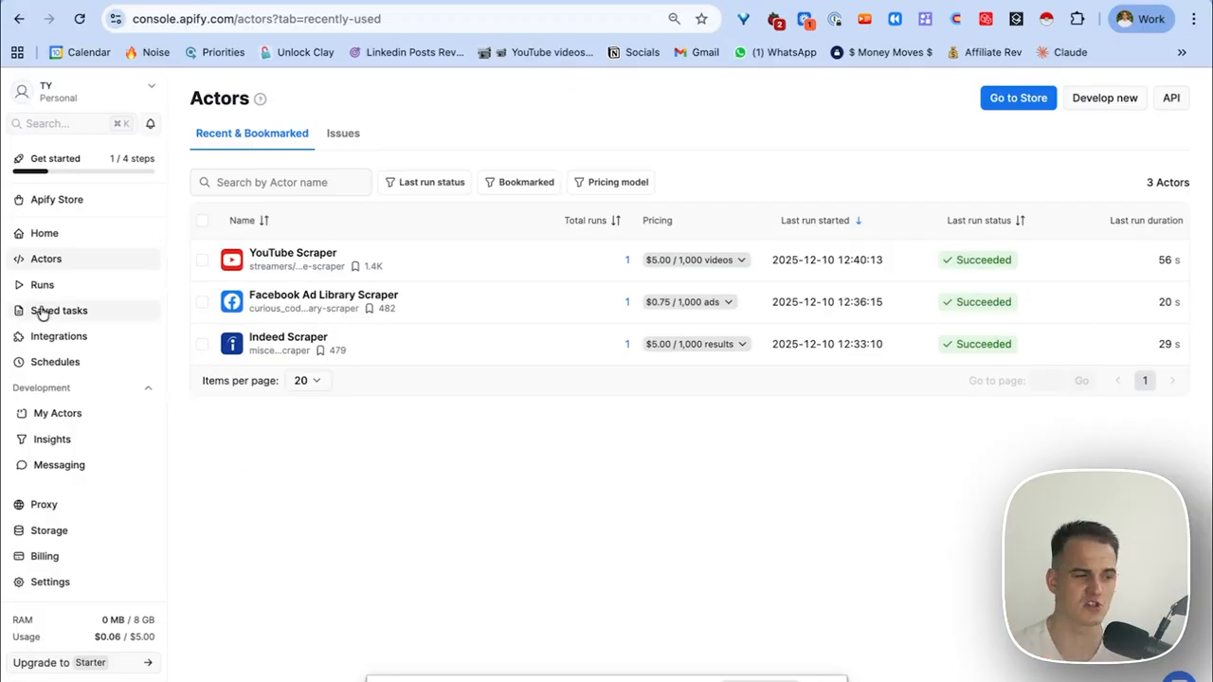
pyautogui.click(66, 201)
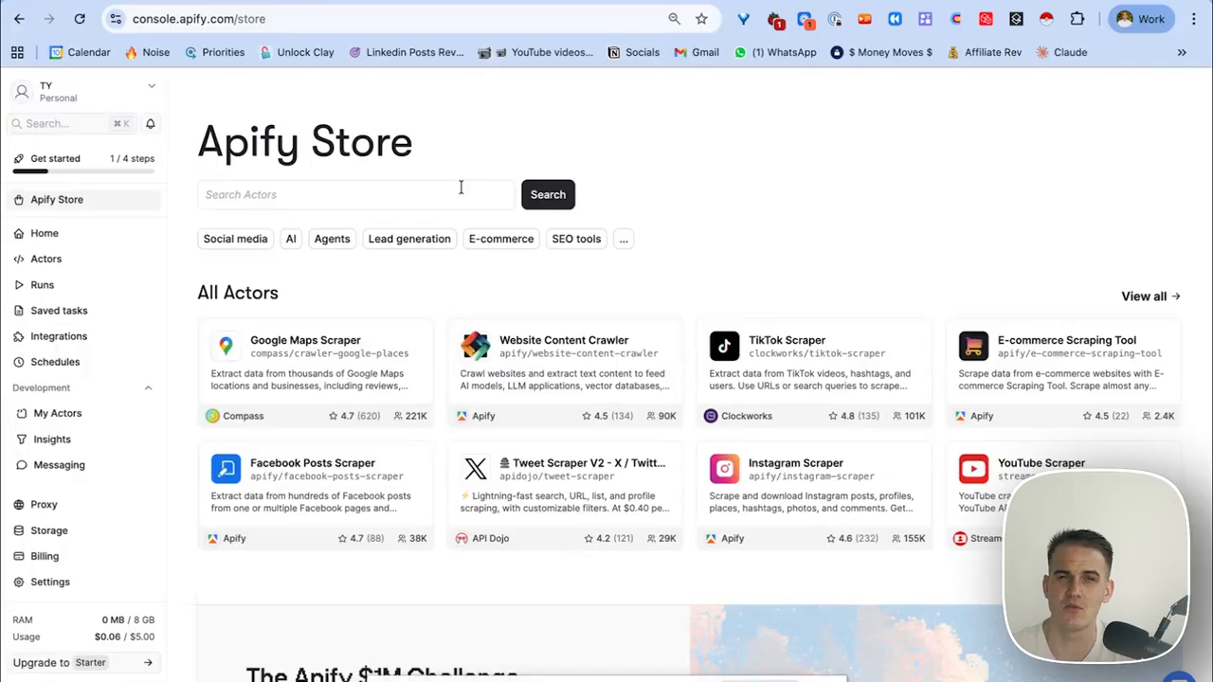
pyautogui.click(461, 189)
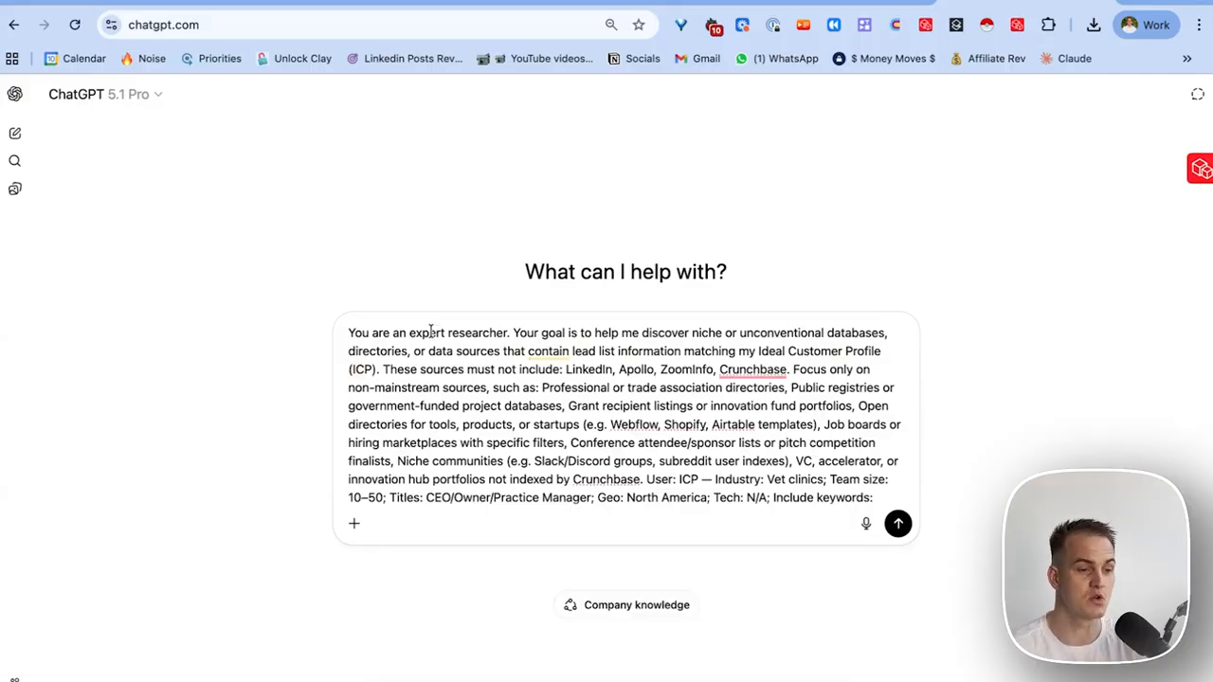
# Highlight the prompt's goal, excluded LinkedIn/Apollo/ZoomInfo/Crunchbase sources, geography, vet-clinic industry and job-title criteria.
pyautogui.moveTo(511, 333); pyautogui.dragTo(735, 351)
pyautogui.click(735, 351)
pyautogui.moveTo(566, 365); pyautogui.dragTo(787, 366)
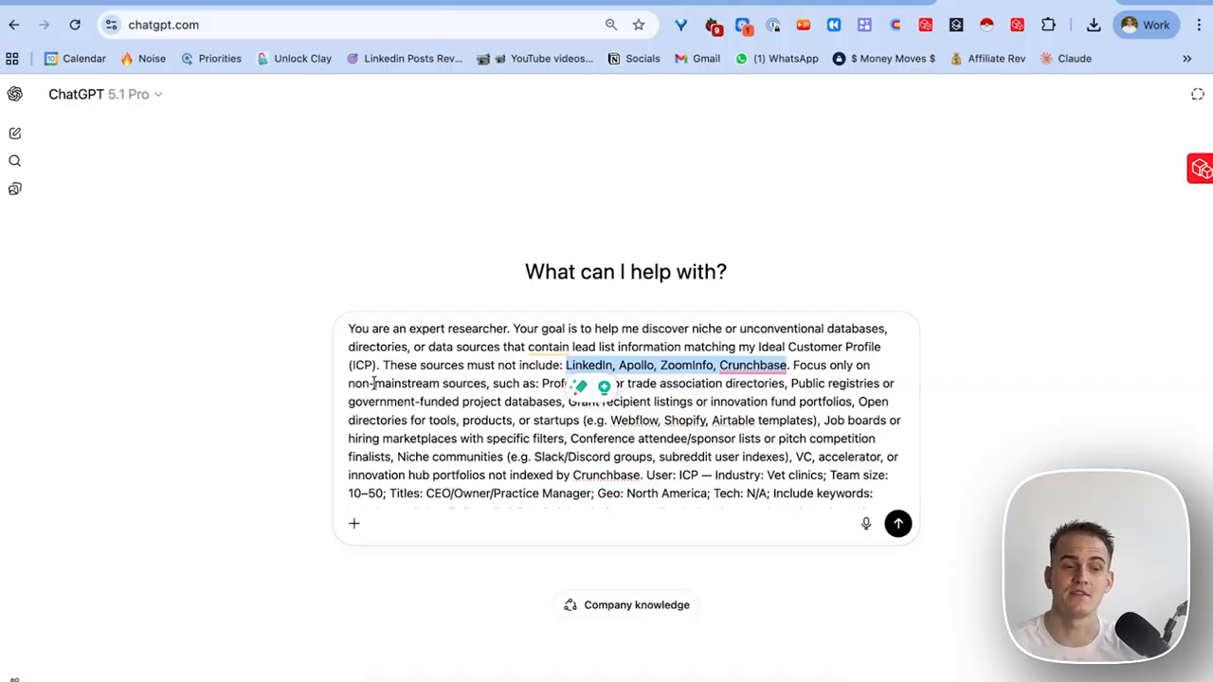
pyautogui.scroll(-2, 558, 464)
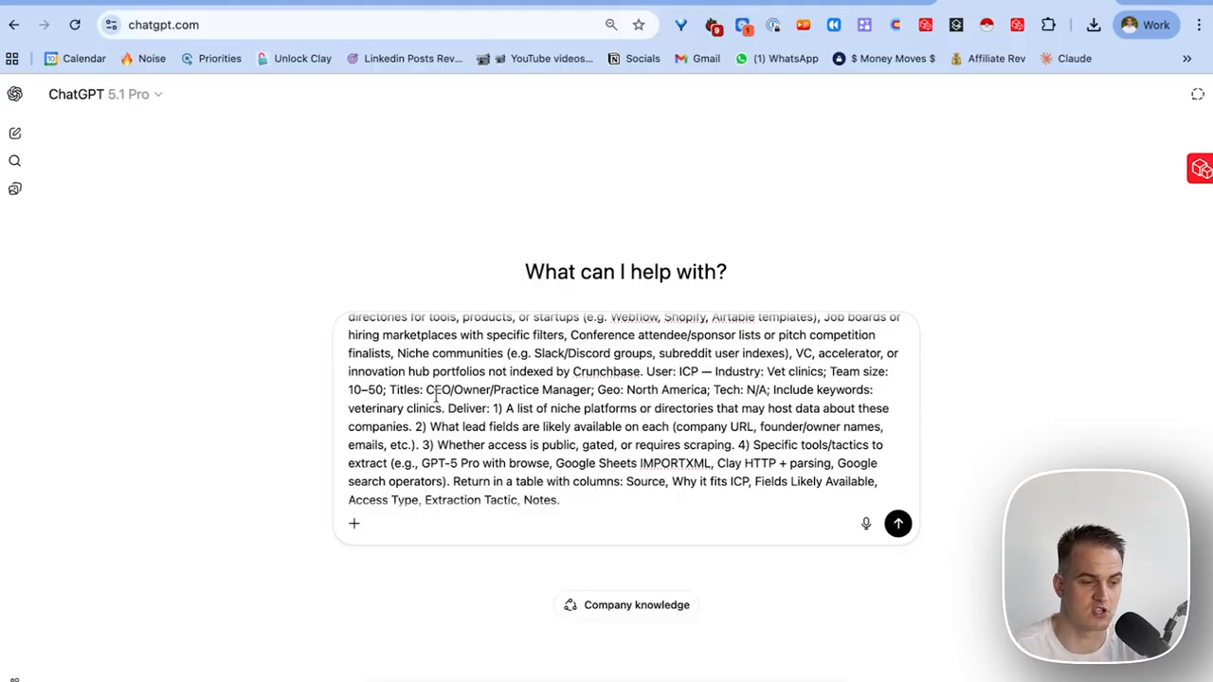
pyautogui.moveTo(426, 390); pyautogui.dragTo(750, 391)
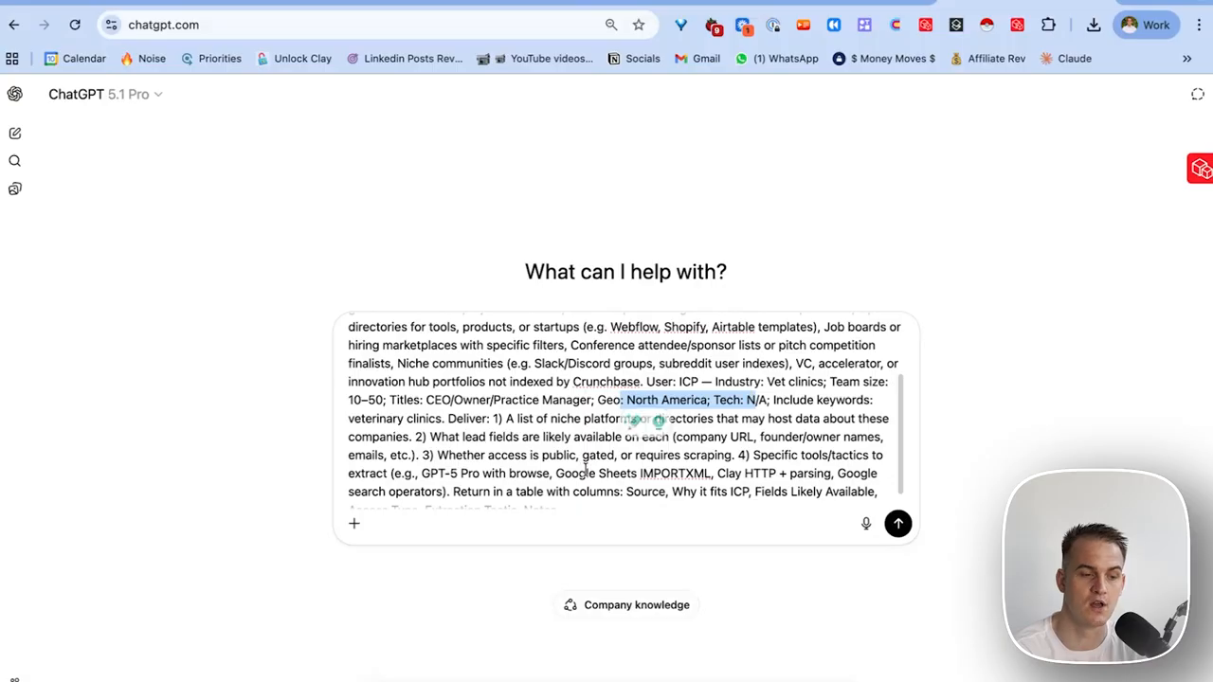
pyautogui.click(740, 408)
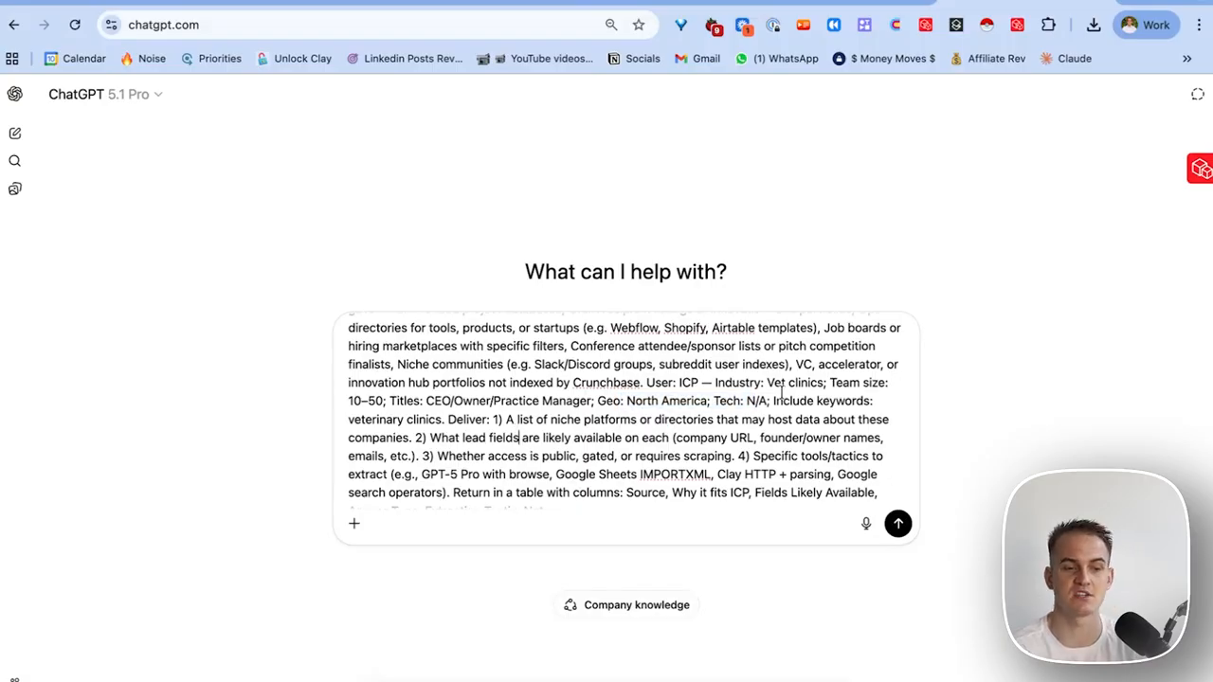
pyautogui.moveTo(768, 382); pyautogui.dragTo(827, 384)
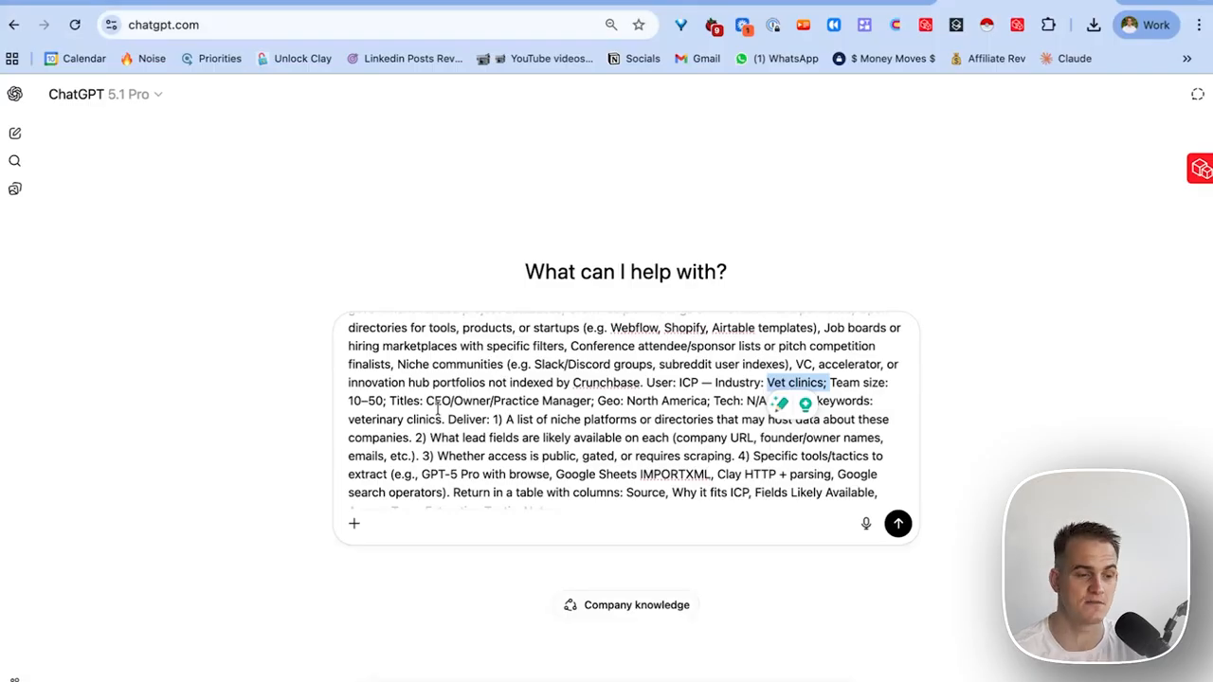
pyautogui.moveTo(427, 401); pyautogui.dragTo(519, 396)
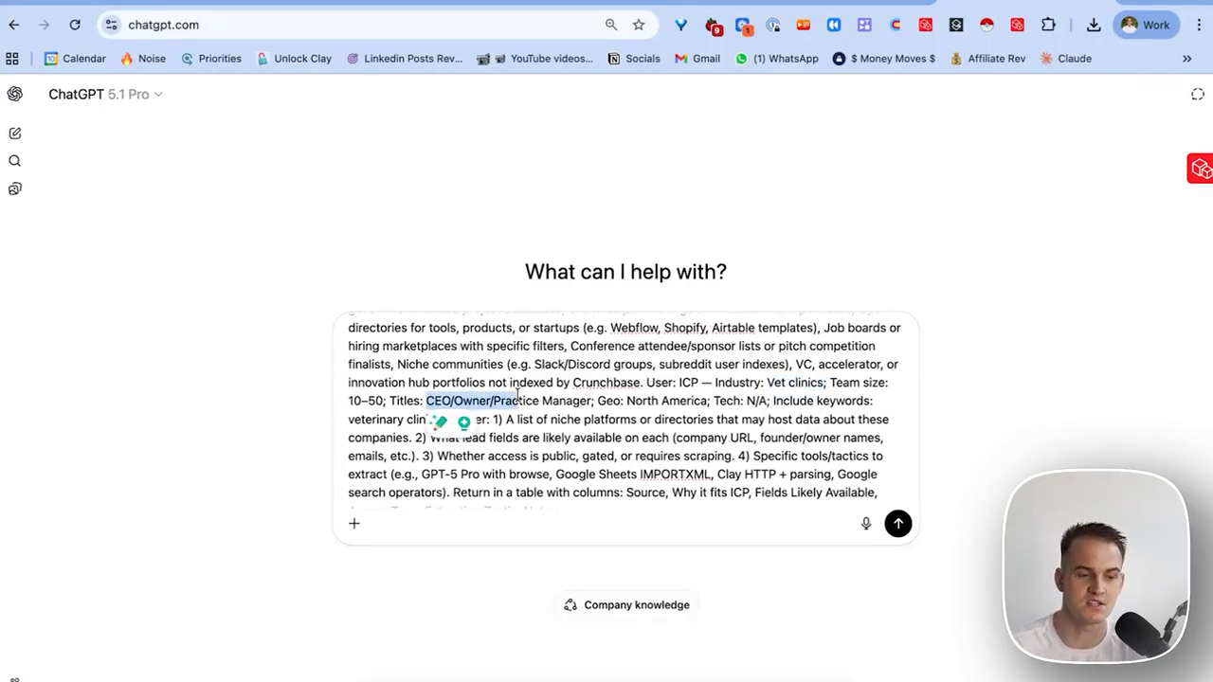
pyautogui.click(813, 437)
pyautogui.scroll(-1, 813, 437)
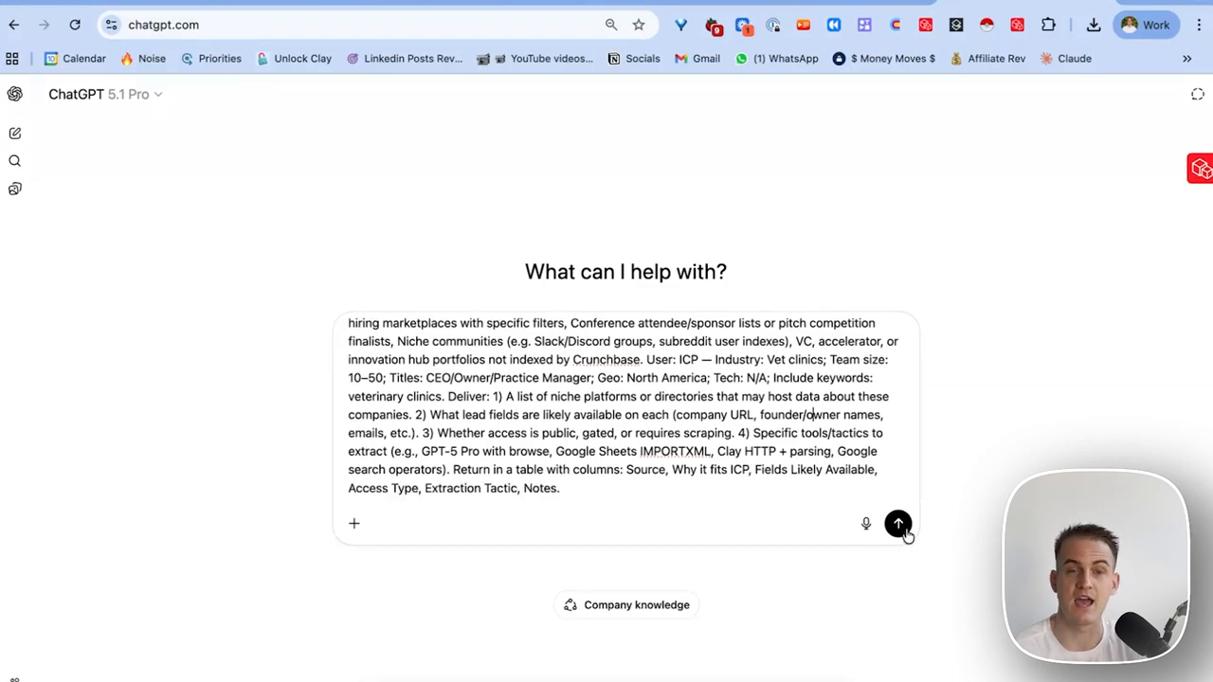
# Send the vet-clinic prompt and point out the Source column of the returned table.
pyautogui.click(899, 524)
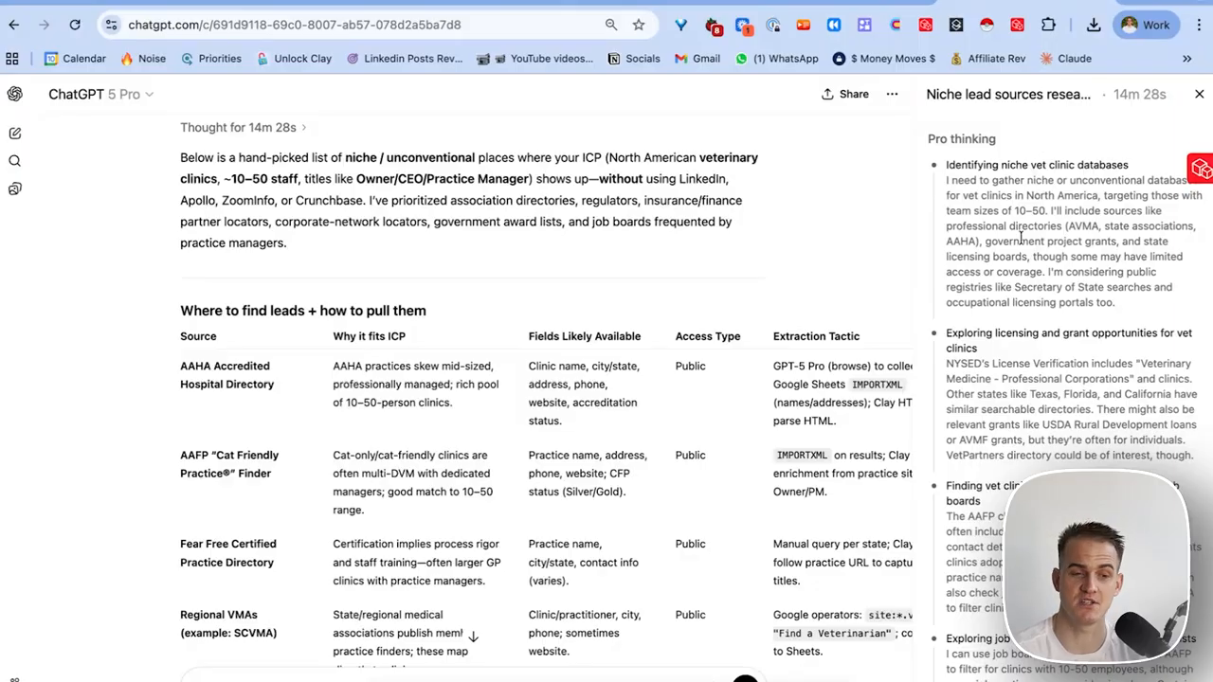
pyautogui.moveTo(955, 164); pyautogui.dragTo(1137, 173)
pyautogui.scroll(-1, 1096, 280)
pyautogui.scroll(-2, 357, 531)
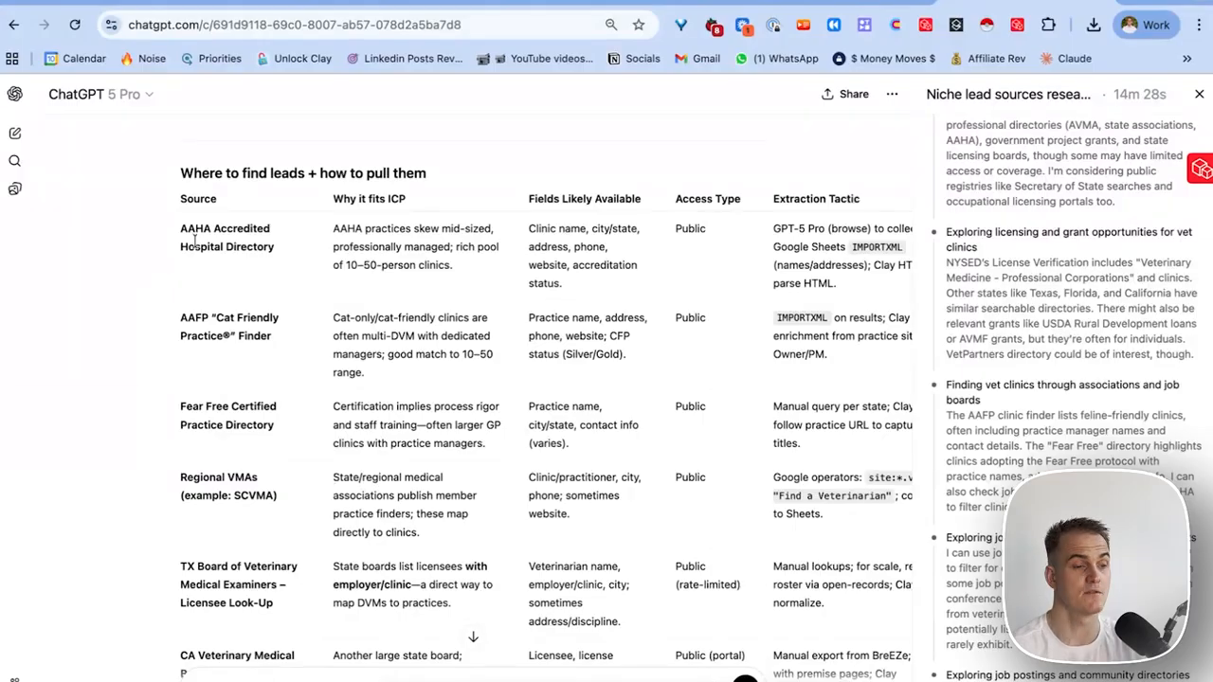
pyautogui.moveTo(227, 201)
pyautogui.mouseDown()
pyautogui.moveTo(183, 208)
pyautogui.moveTo(217, 217)
pyautogui.mouseUp()
pyautogui.scroll(1, 185, 203)
pyautogui.click(187, 217)
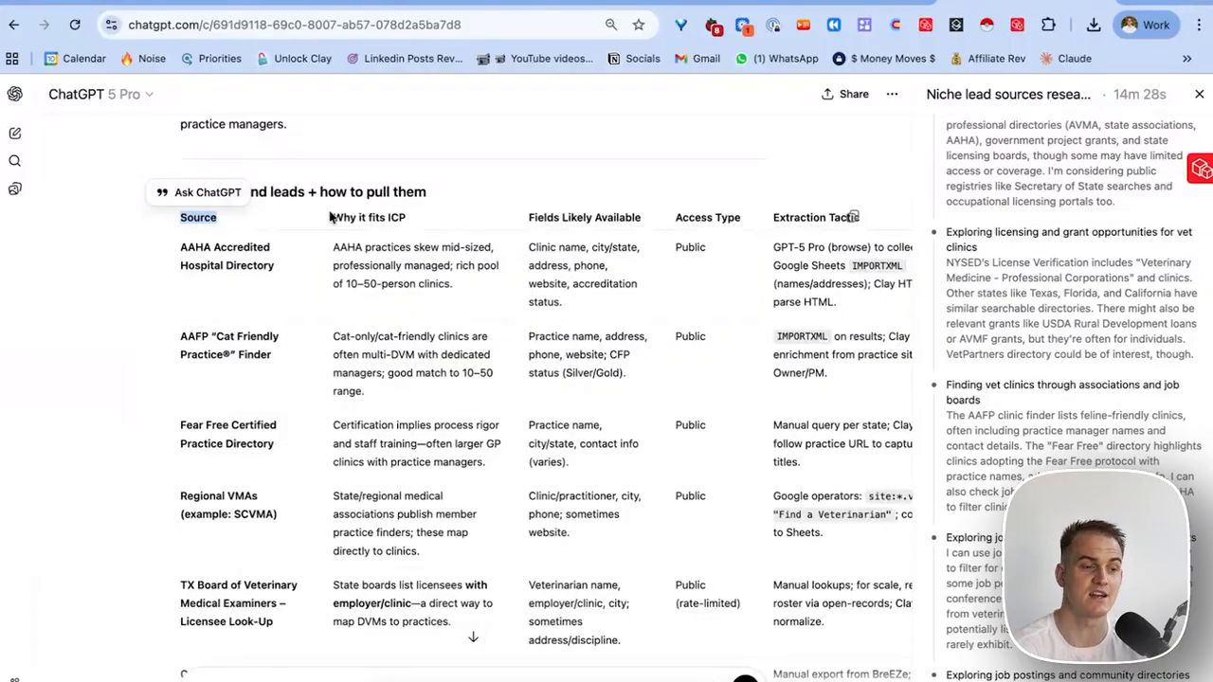
# Point out the Why it fits ICP, Fields Likely Available and Access Type columns plus AAHA's extraction tactic.
pyautogui.moveTo(332, 216)
pyautogui.mouseDown()
pyautogui.moveTo(405, 218)
pyautogui.moveTo(333, 219)
pyautogui.mouseUp()
pyautogui.click(406, 218)
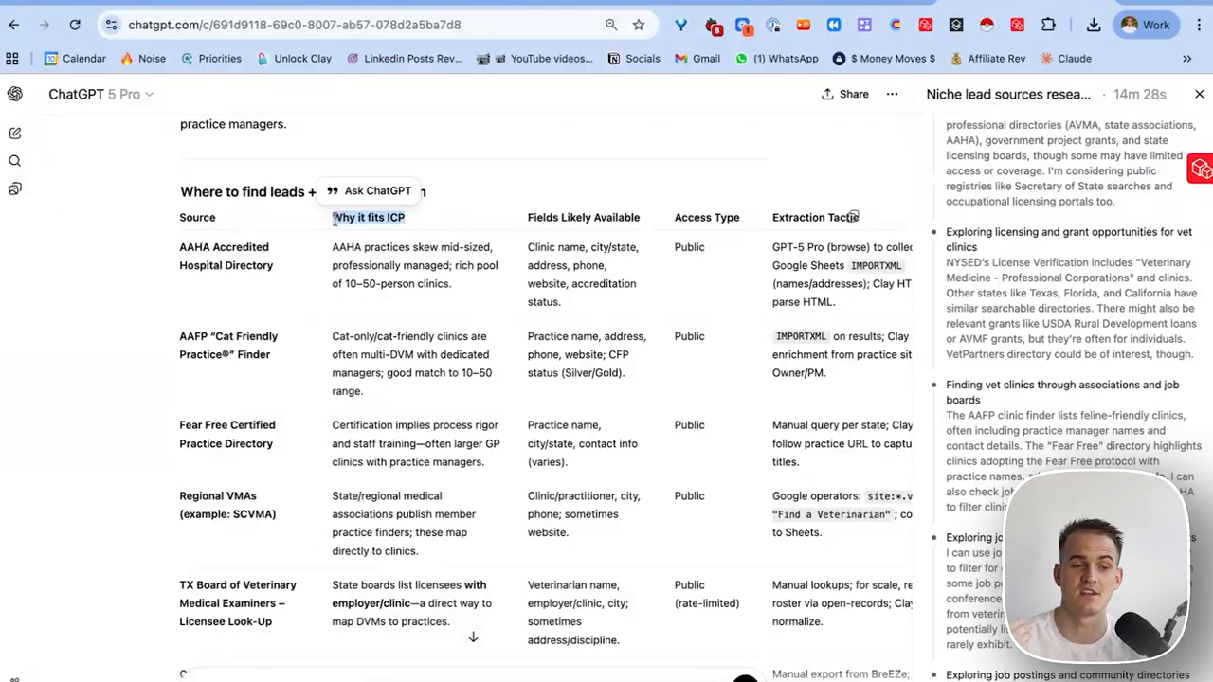
pyautogui.moveTo(527, 218); pyautogui.dragTo(643, 223)
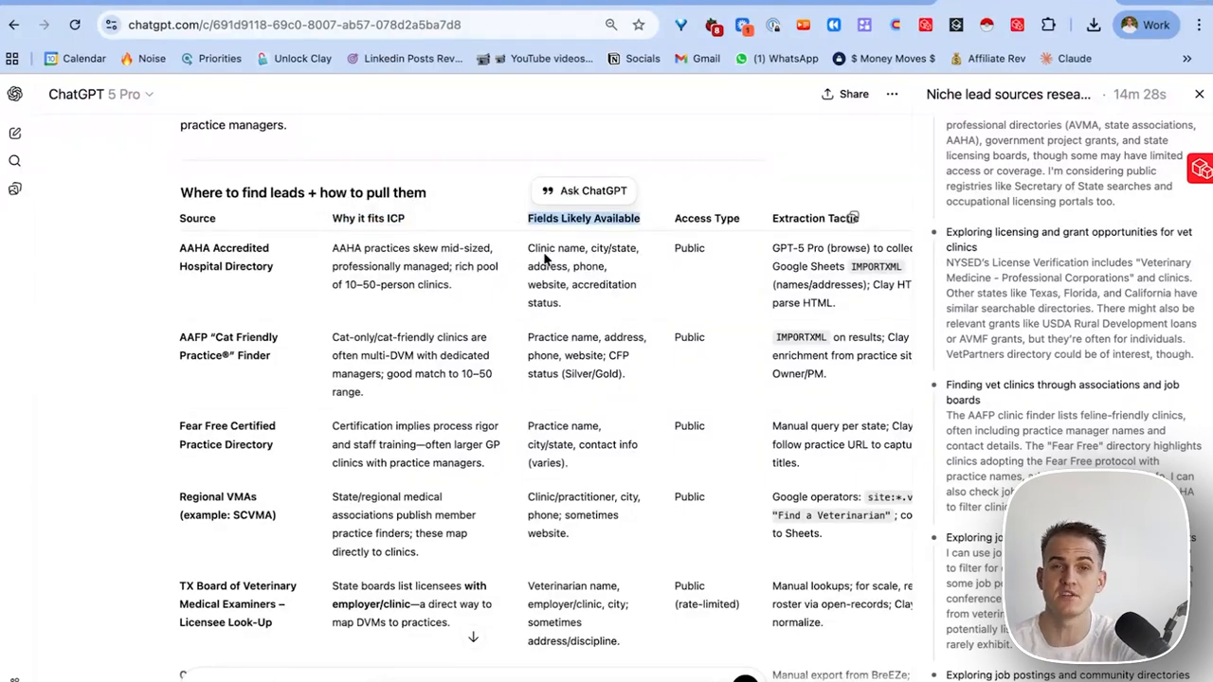
pyautogui.hscroll(3, 545, 258)
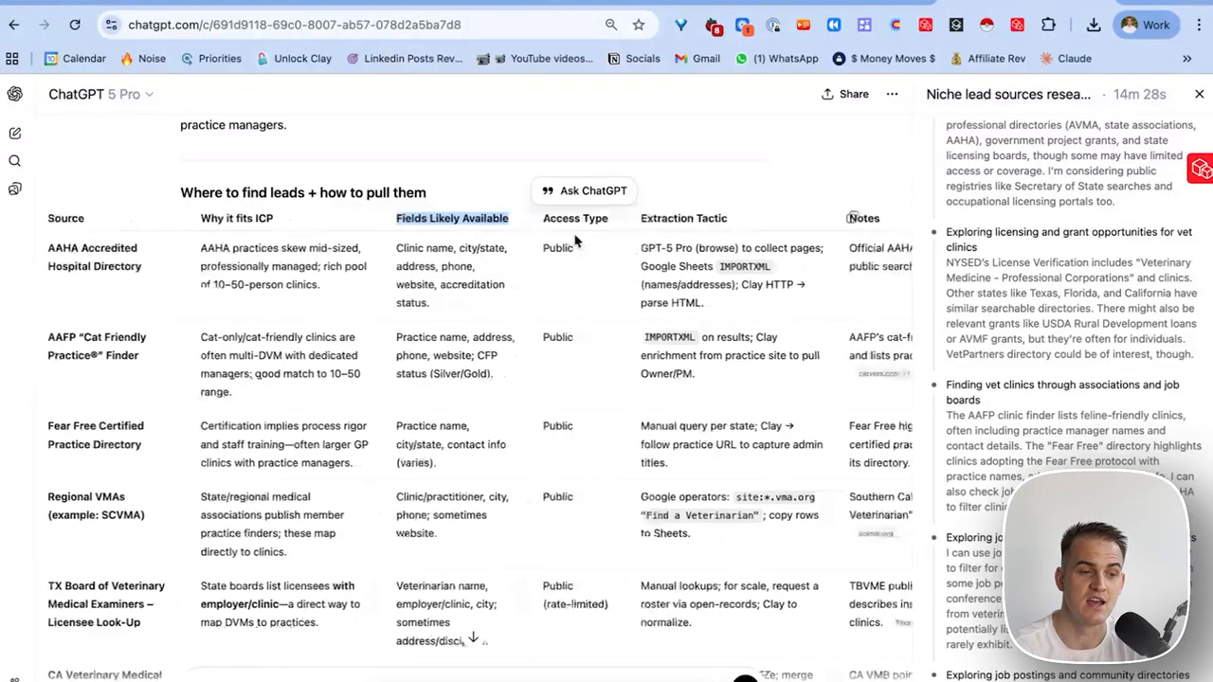
pyautogui.moveTo(539, 216); pyautogui.dragTo(617, 226)
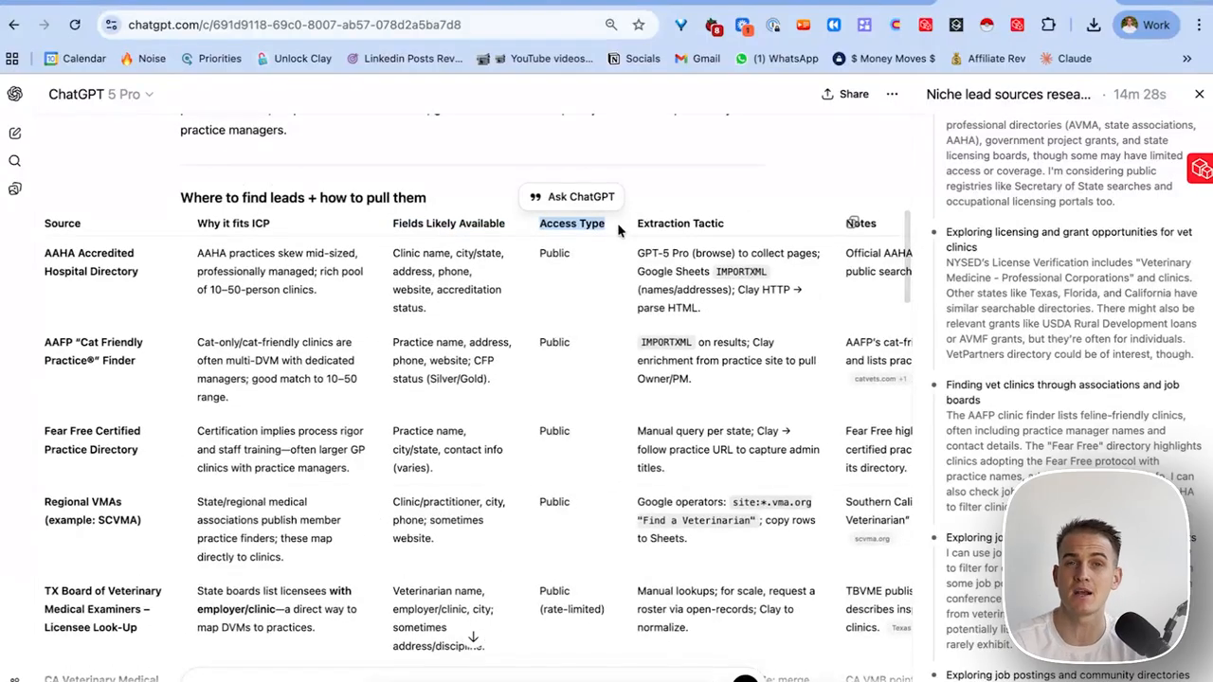
pyautogui.moveTo(540, 611); pyautogui.dragTo(599, 613)
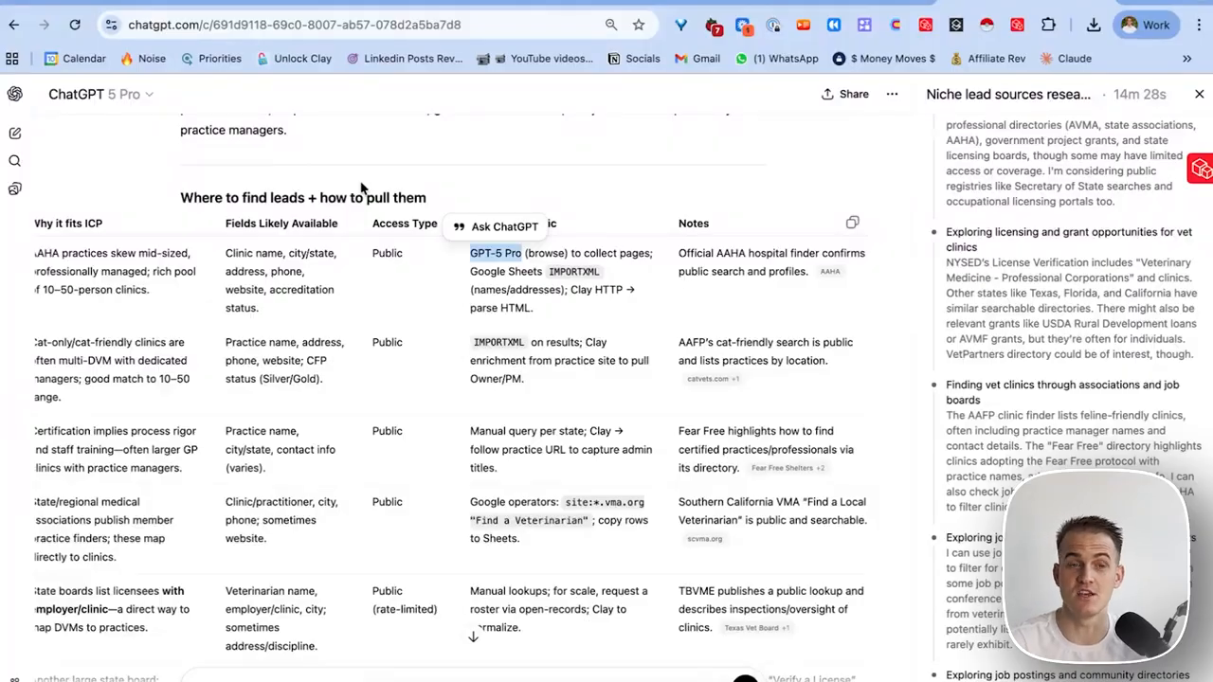
pyautogui.click(488, 179)
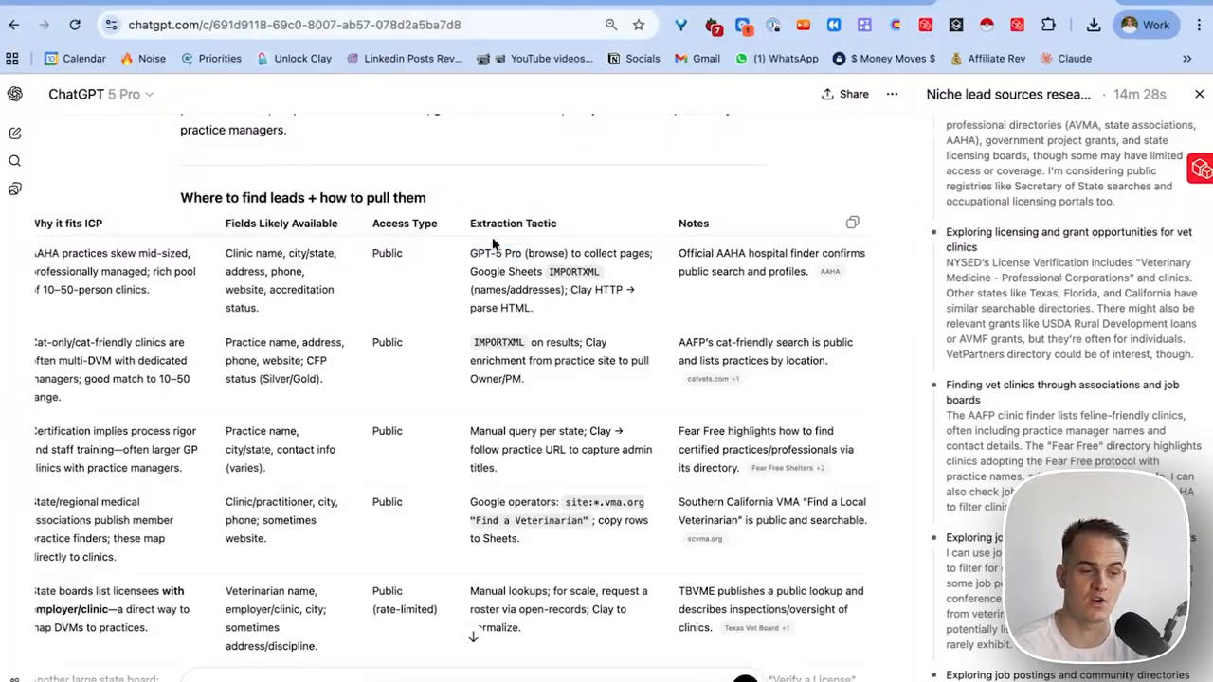
pyautogui.moveTo(470, 253); pyautogui.dragTo(611, 323)
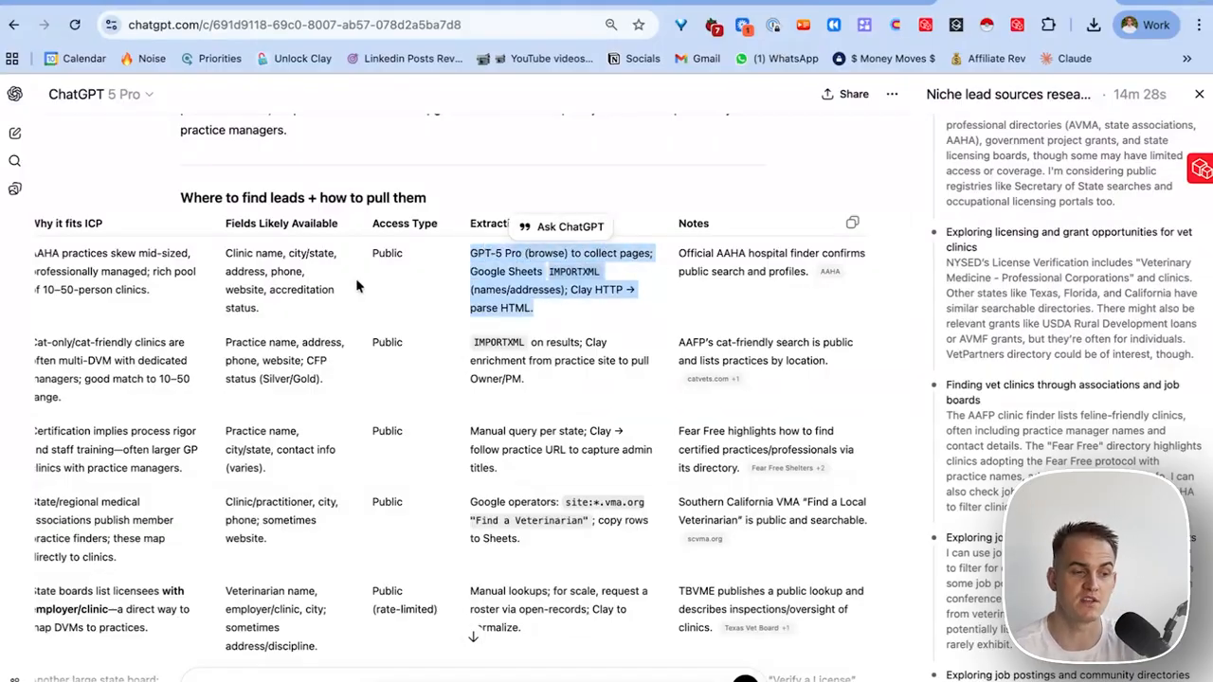
pyautogui.hscroll(1, 346, 277)
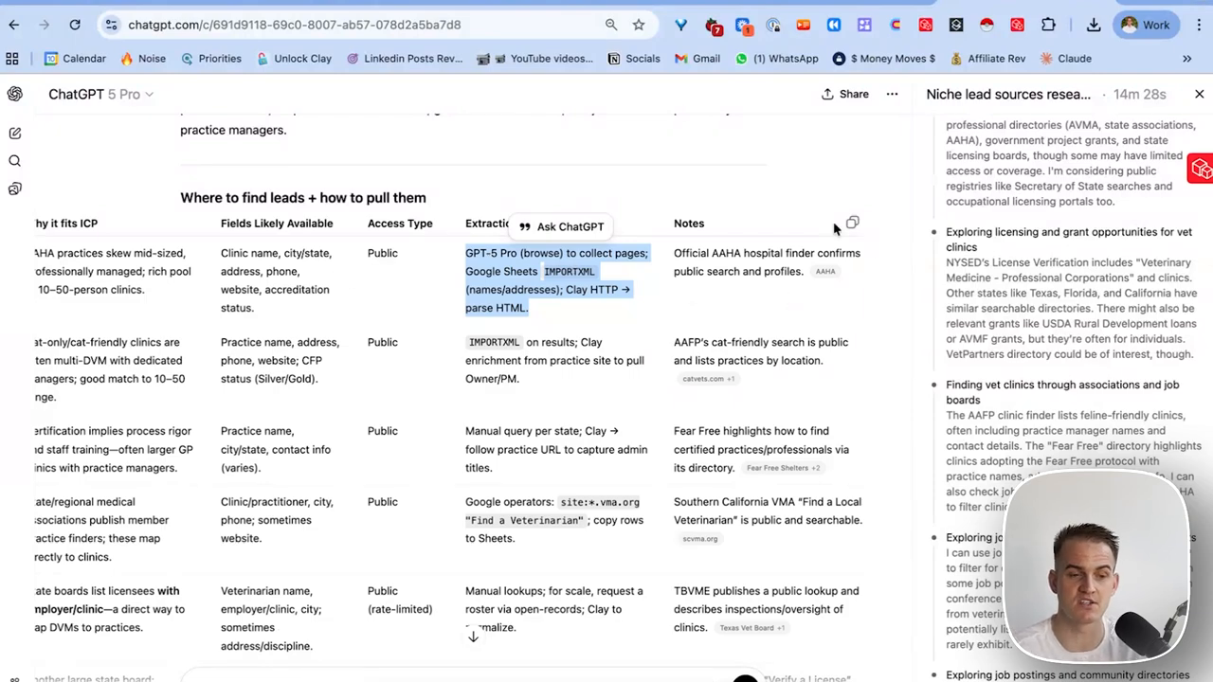
# Open the catvets.com citation, look over AAHA's accredited hospital listings, then return to the ChatGPT table.
pyautogui.click(703, 382)
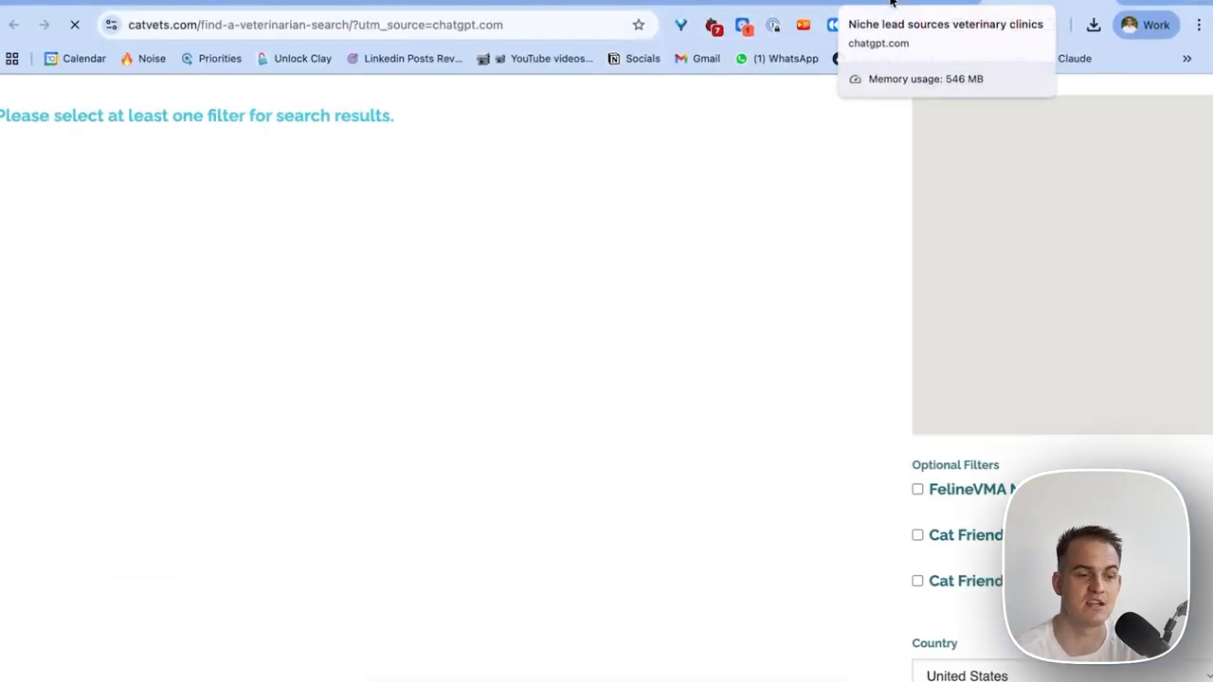
pyautogui.click(890, 8)
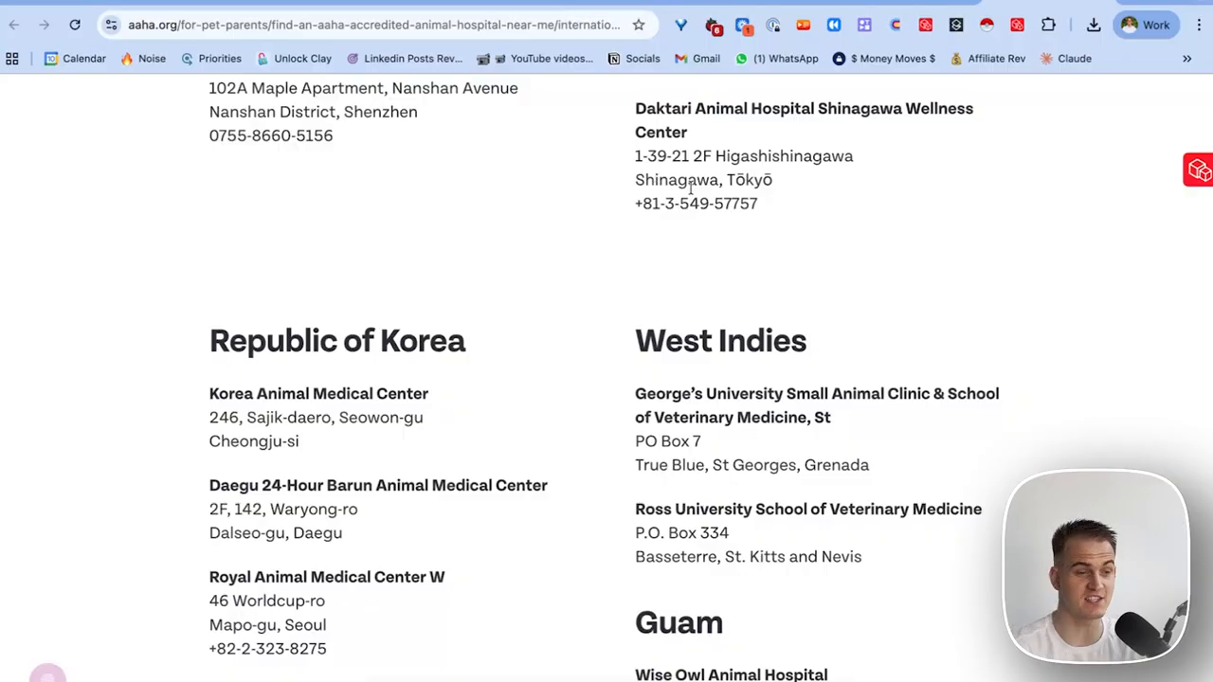
pyautogui.scroll(-6, 695, 283)
pyautogui.scroll(15, 694, 282)
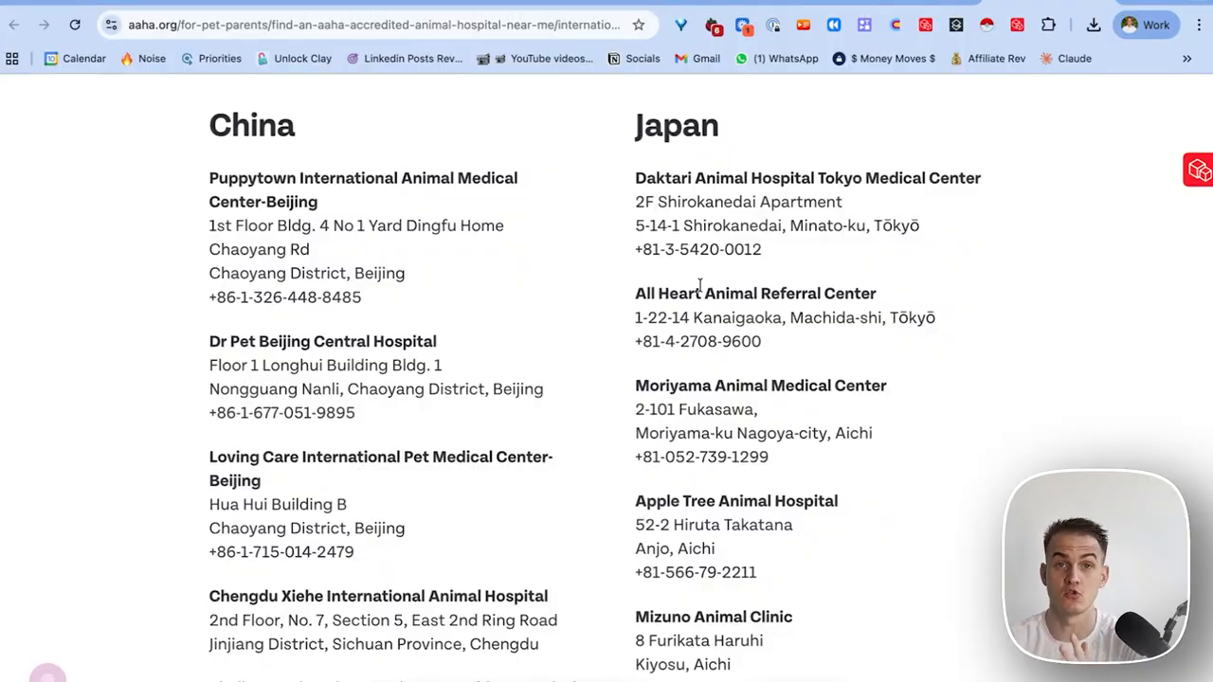
pyautogui.hotkey('ctrl', 'Tab')
pyautogui.scroll(-5, 646, 308)
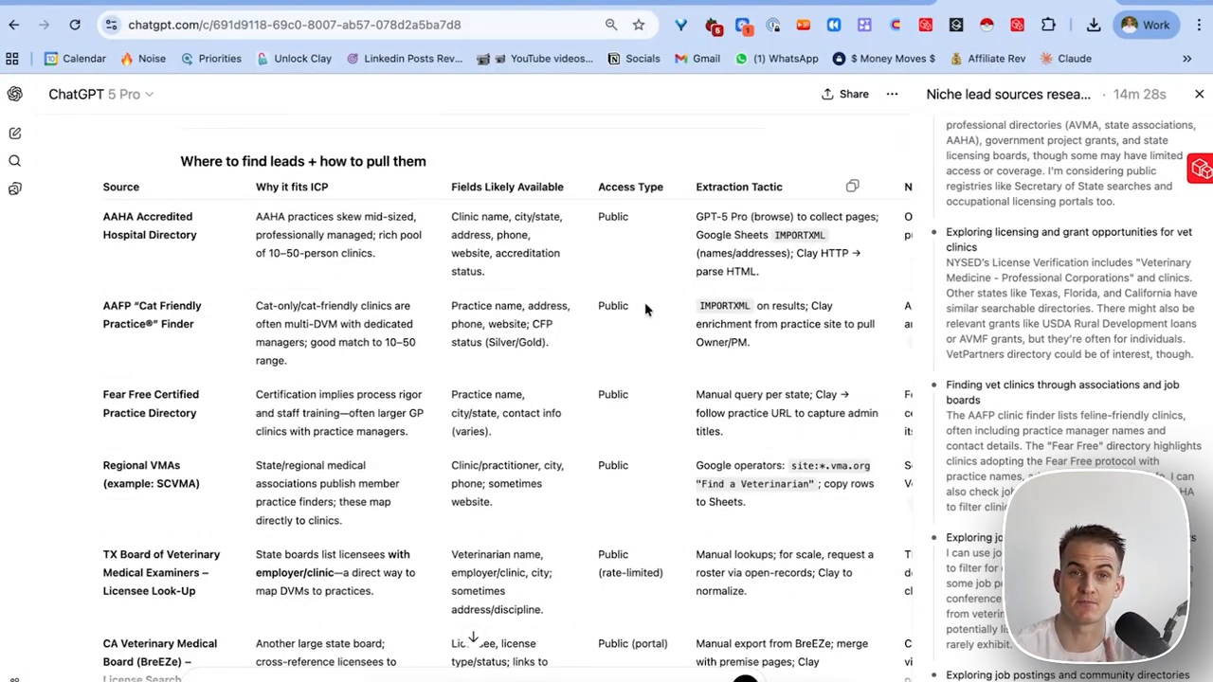
pyautogui.scroll(7, 643, 304)
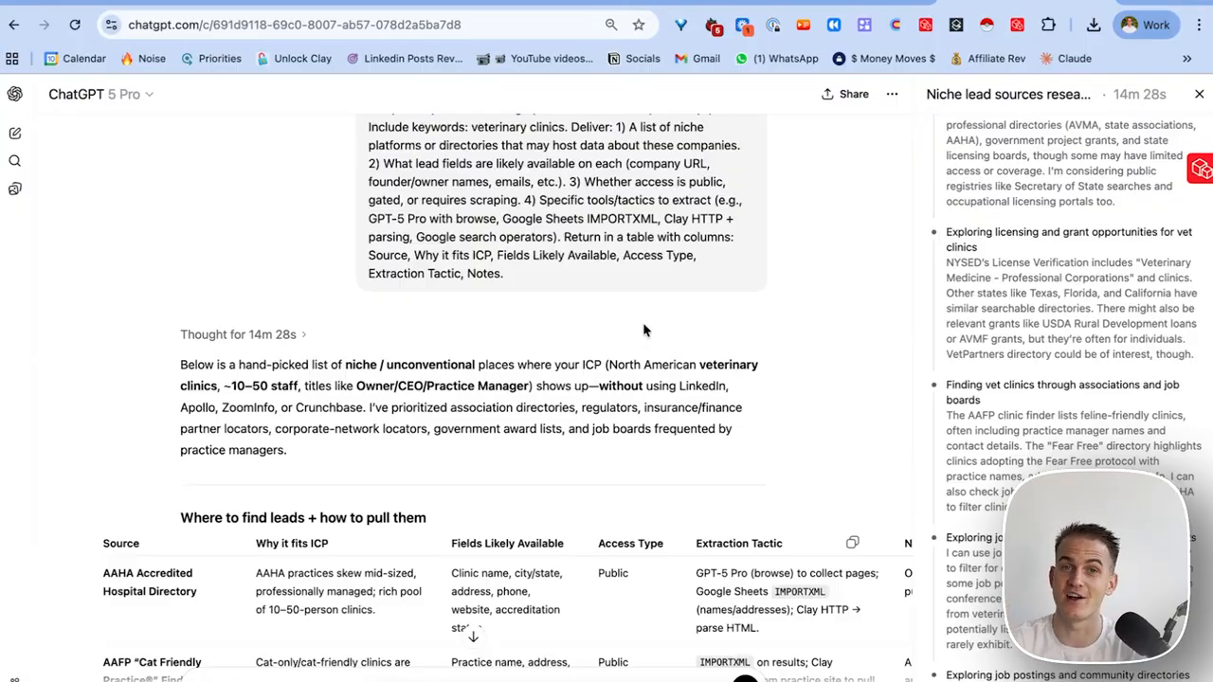
pyautogui.moveTo(644, 2)
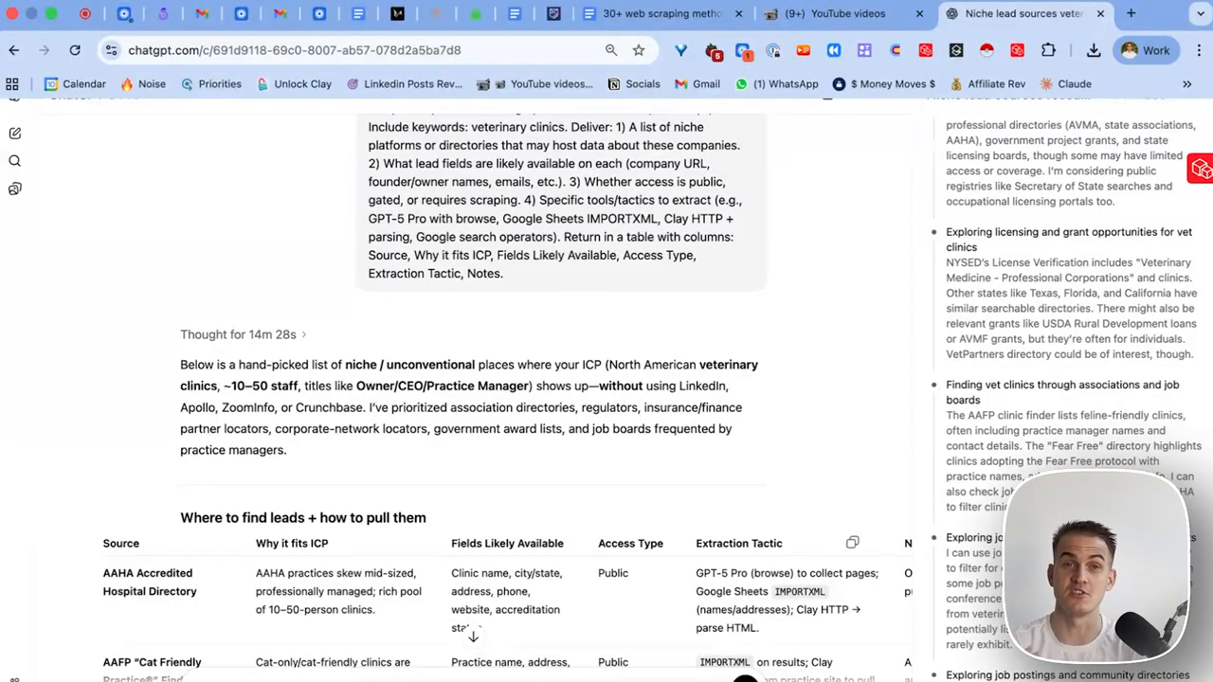
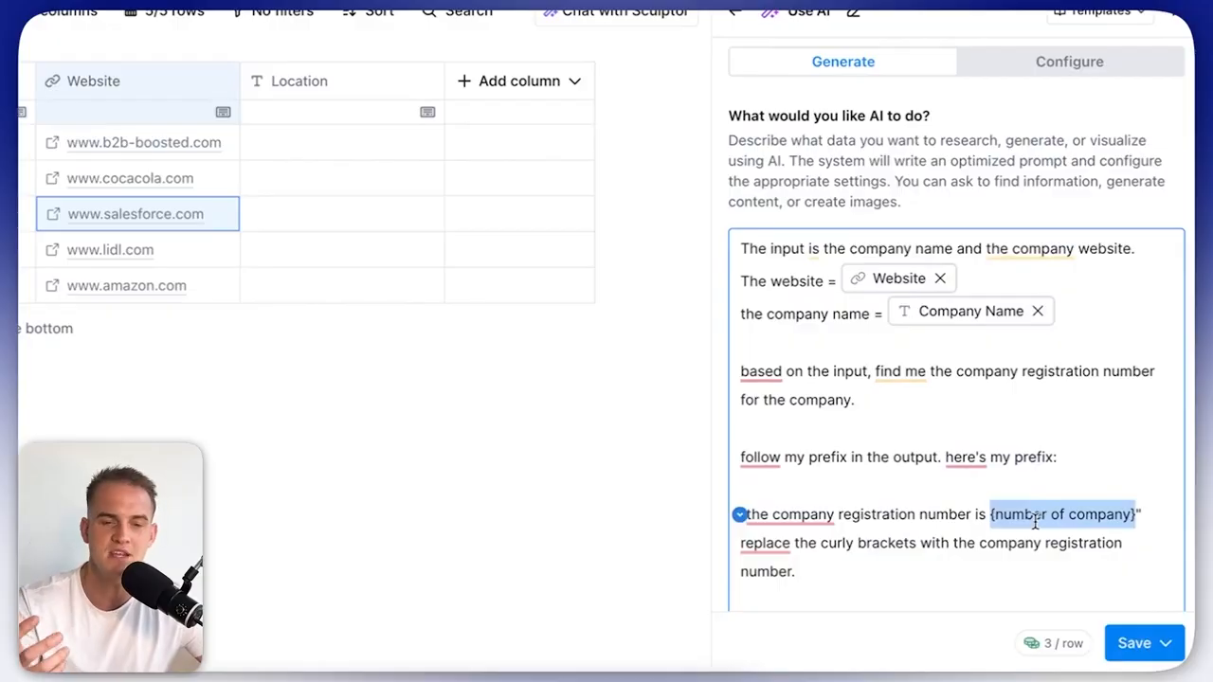
# Save the registration-number prompt as a 'Company Registration' AI column without running it.
pyautogui.click(993, 517)
pyautogui.click(894, 560)
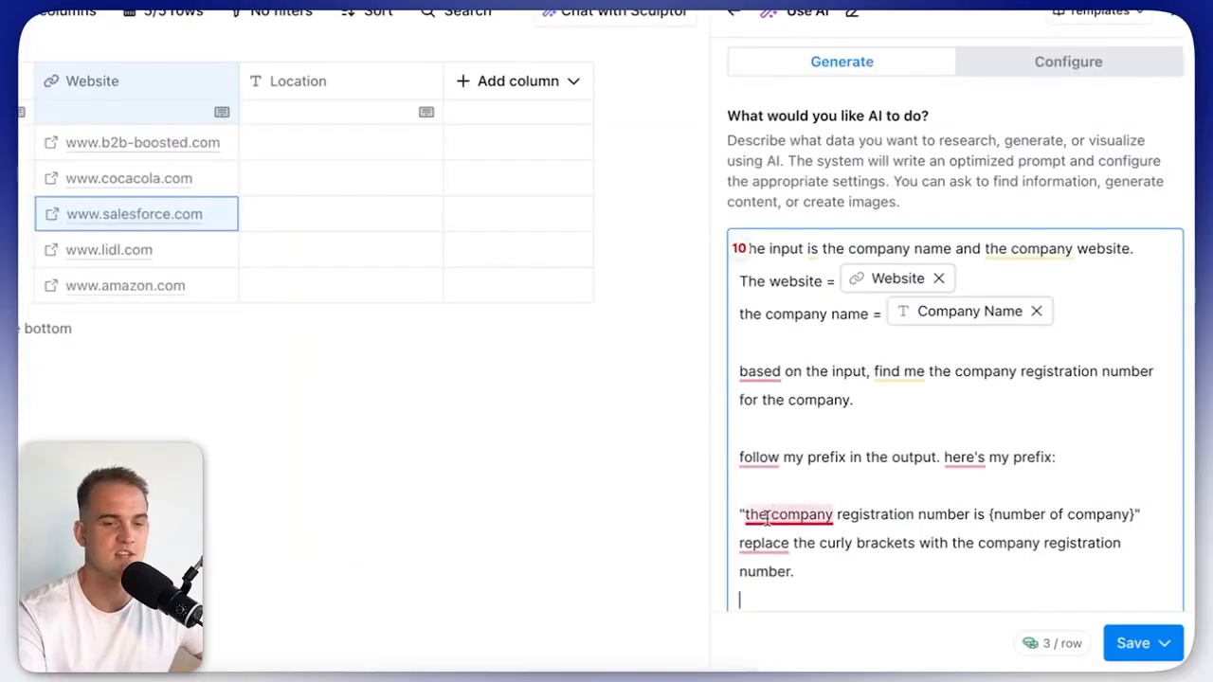
pyautogui.moveTo(746, 515); pyautogui.dragTo(1097, 514)
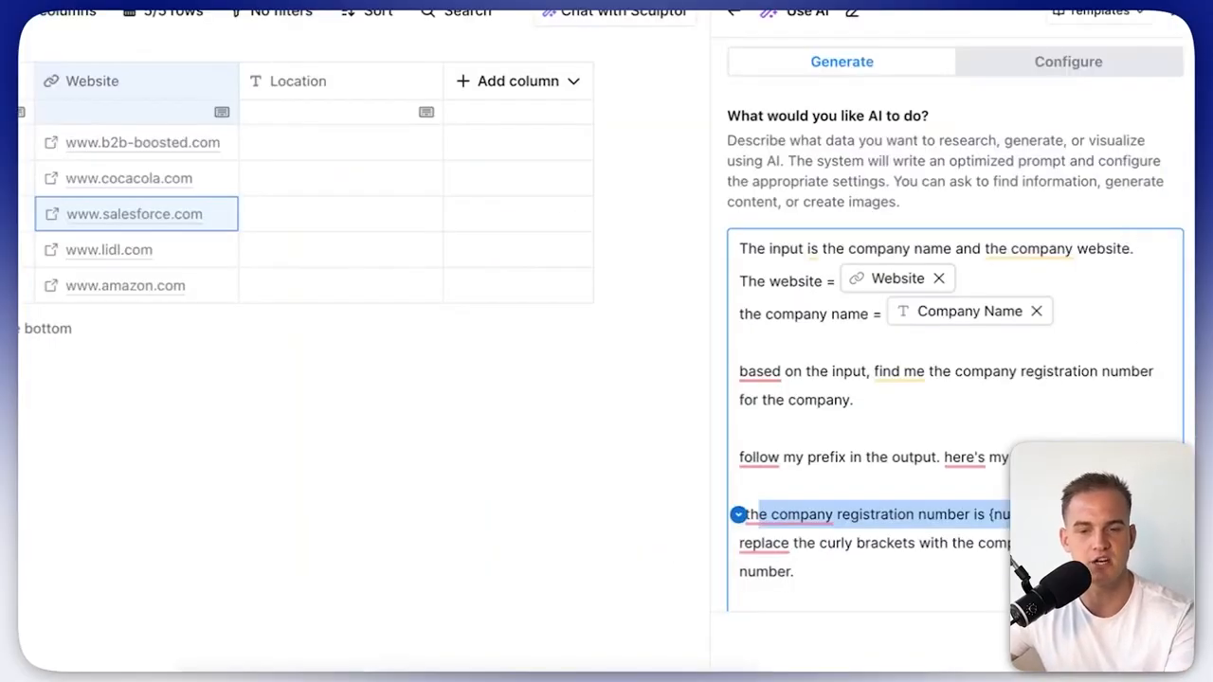
pyautogui.click(909, 649)
pyautogui.click(900, 593)
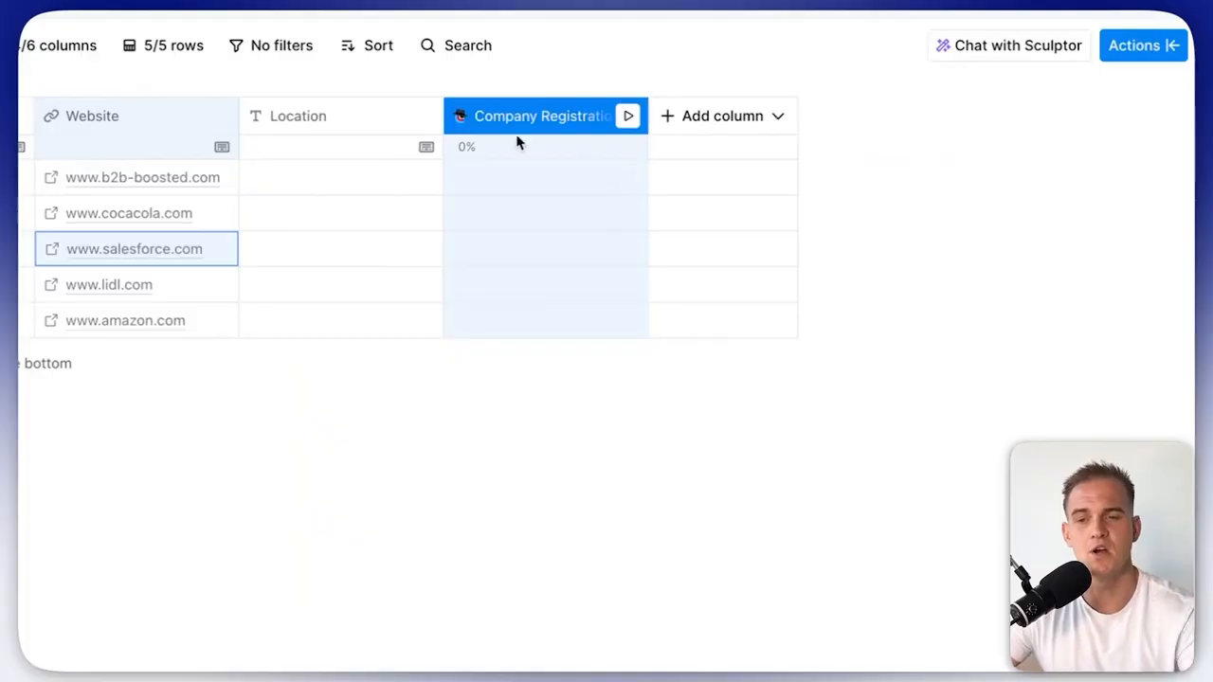
# Check the Company Registration column's options, then select task 1's testimonial description in the prompts doc.
pyautogui.click(496, 120)
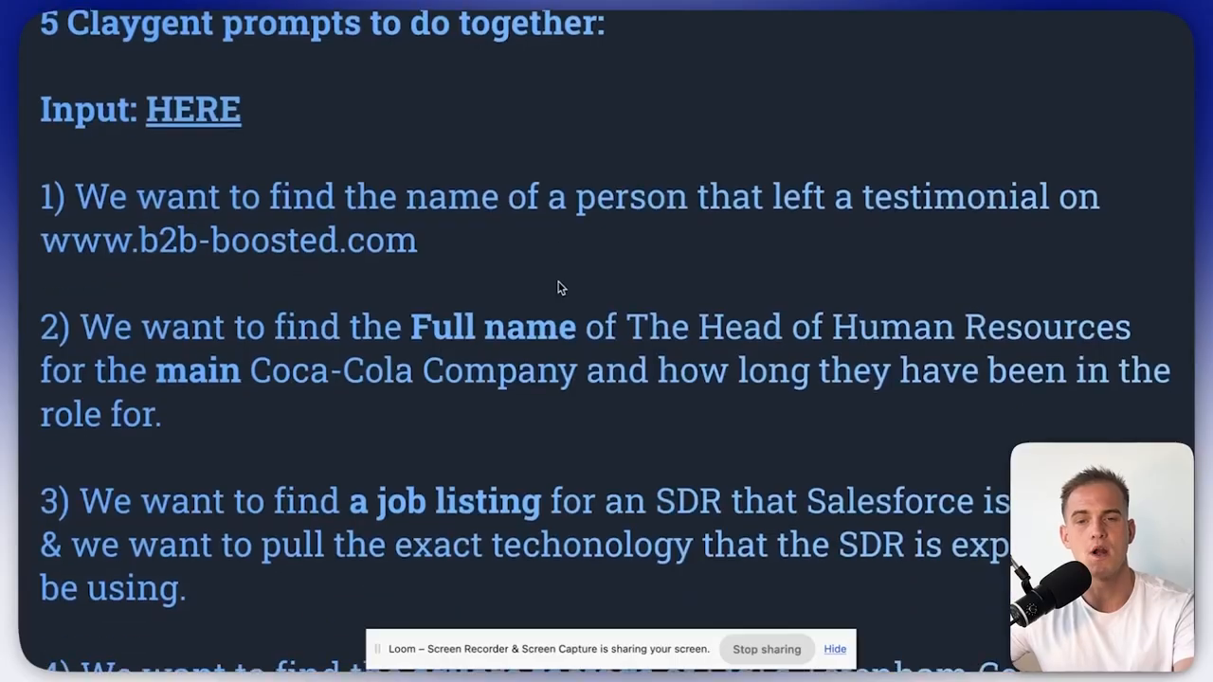
pyautogui.scroll(-2, 559, 284)
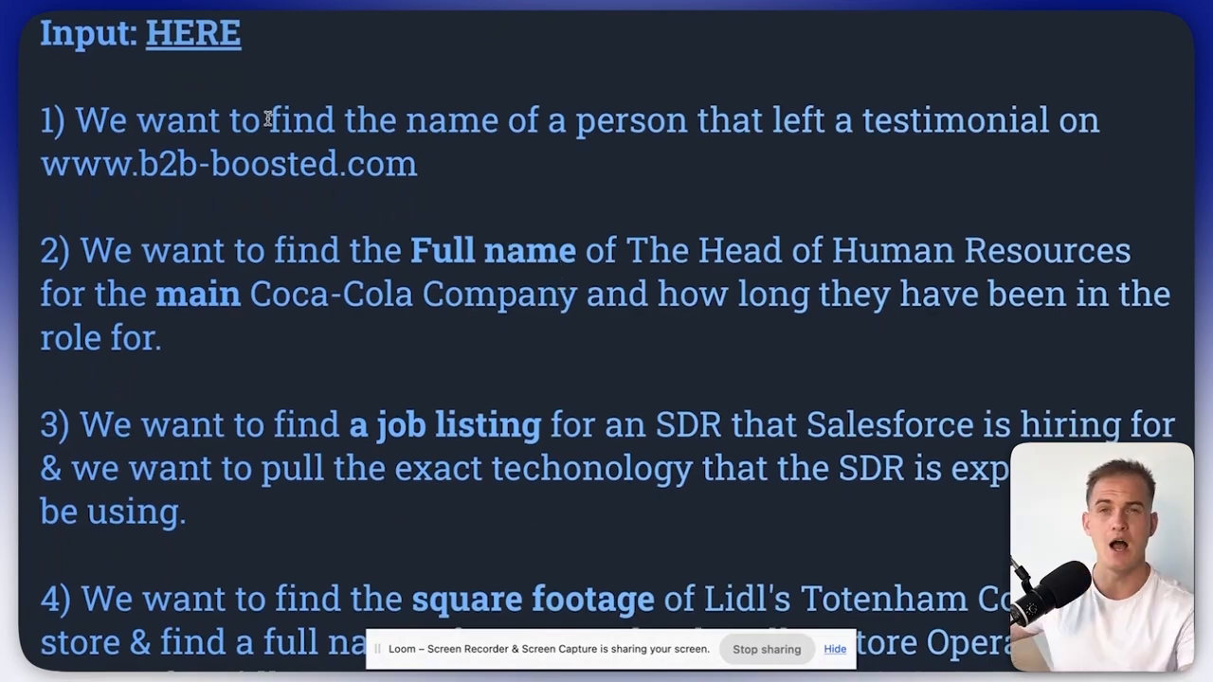
pyautogui.moveTo(269, 120); pyautogui.dragTo(961, 152)
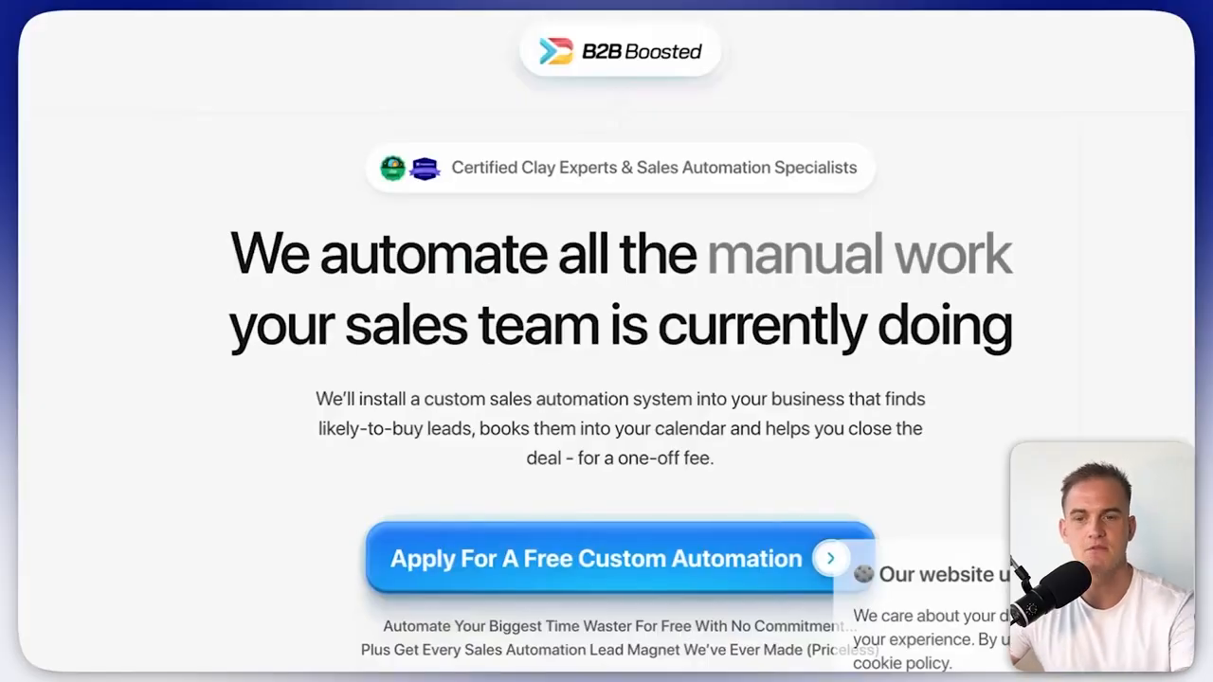
# Browse the B2B Boosted reviews grid and select one testimonial author's name.
pyautogui.scroll(-5, 487, 373)
pyautogui.scroll(-10, 483, 364)
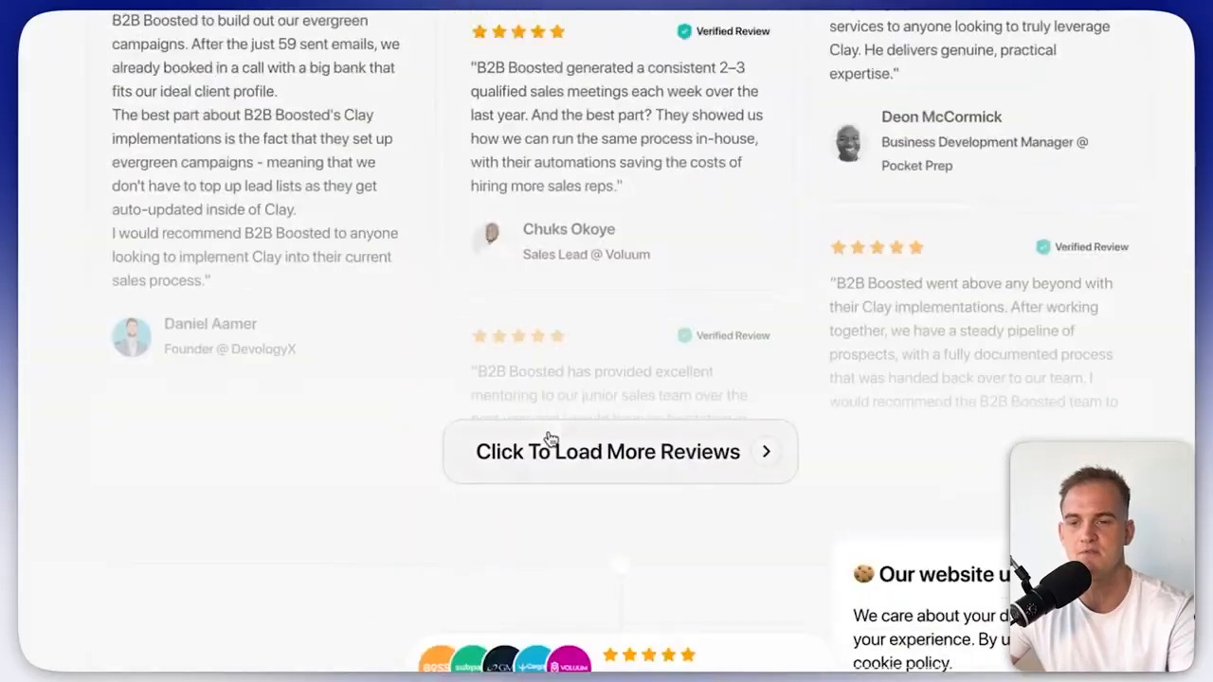
pyautogui.scroll(8, 547, 455)
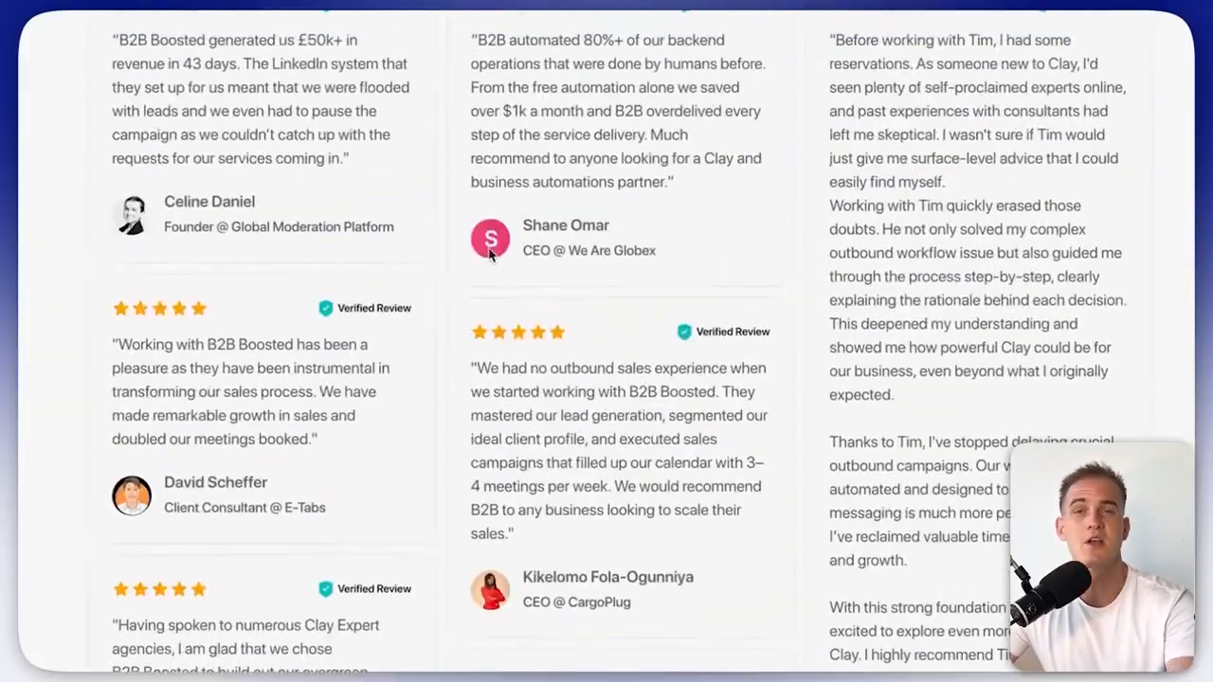
pyautogui.scroll(-8, 228, 201)
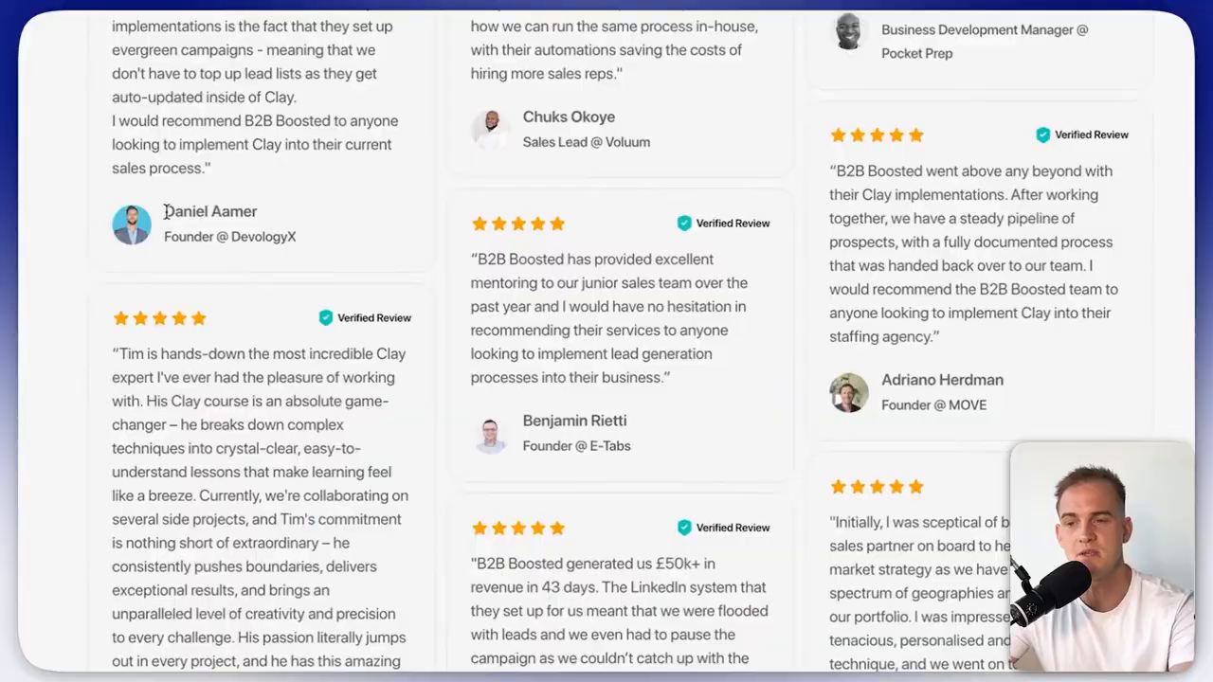
pyautogui.moveTo(164, 212); pyautogui.dragTo(258, 213)
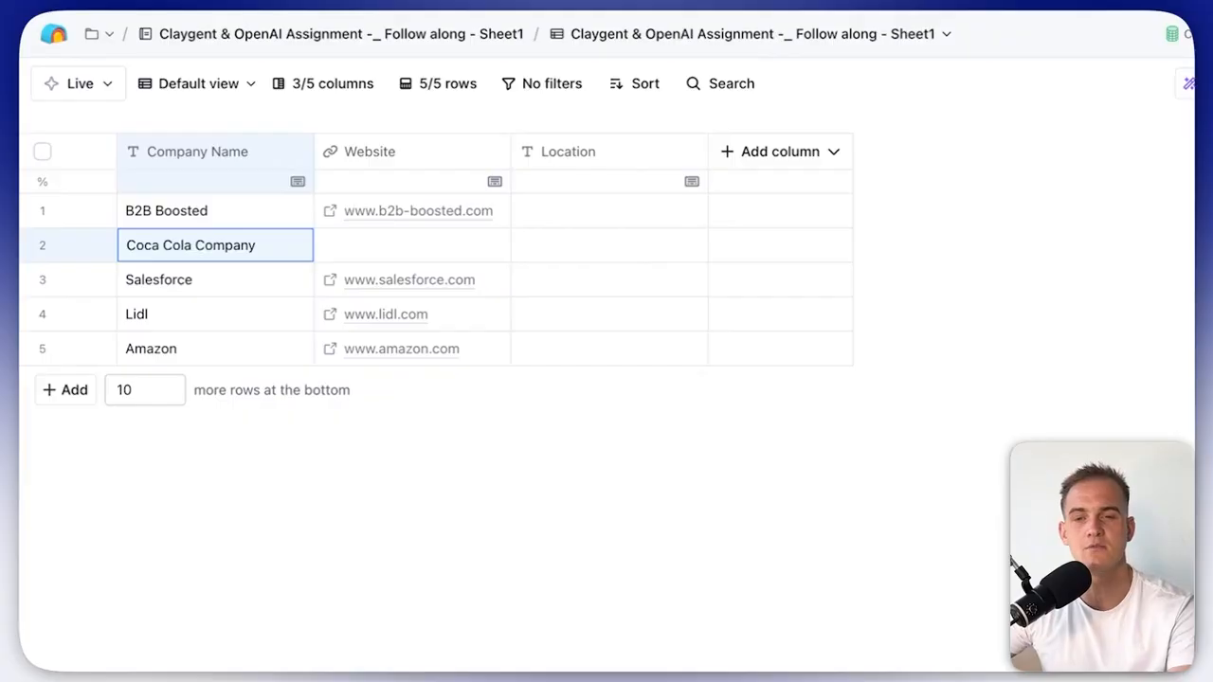
# Add a Claygent (AI Web Researcher) column by searching 'claygent' in Actions.
pyautogui.click(1175, 84)
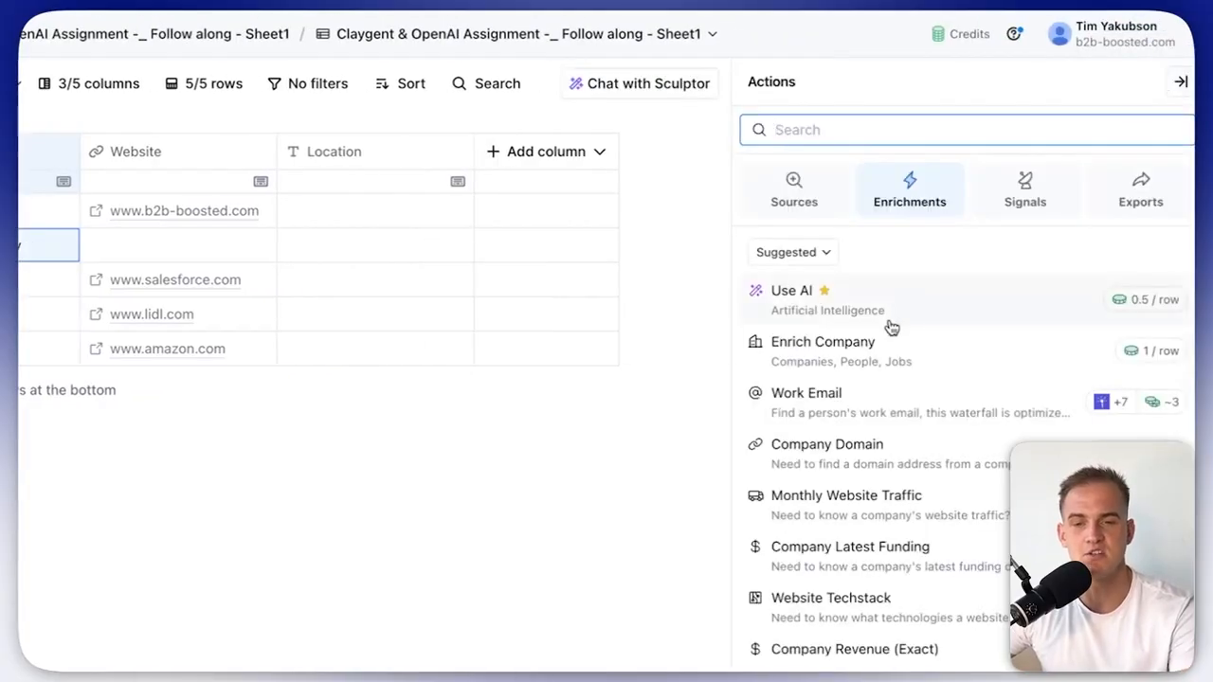
pyautogui.write('claygent')
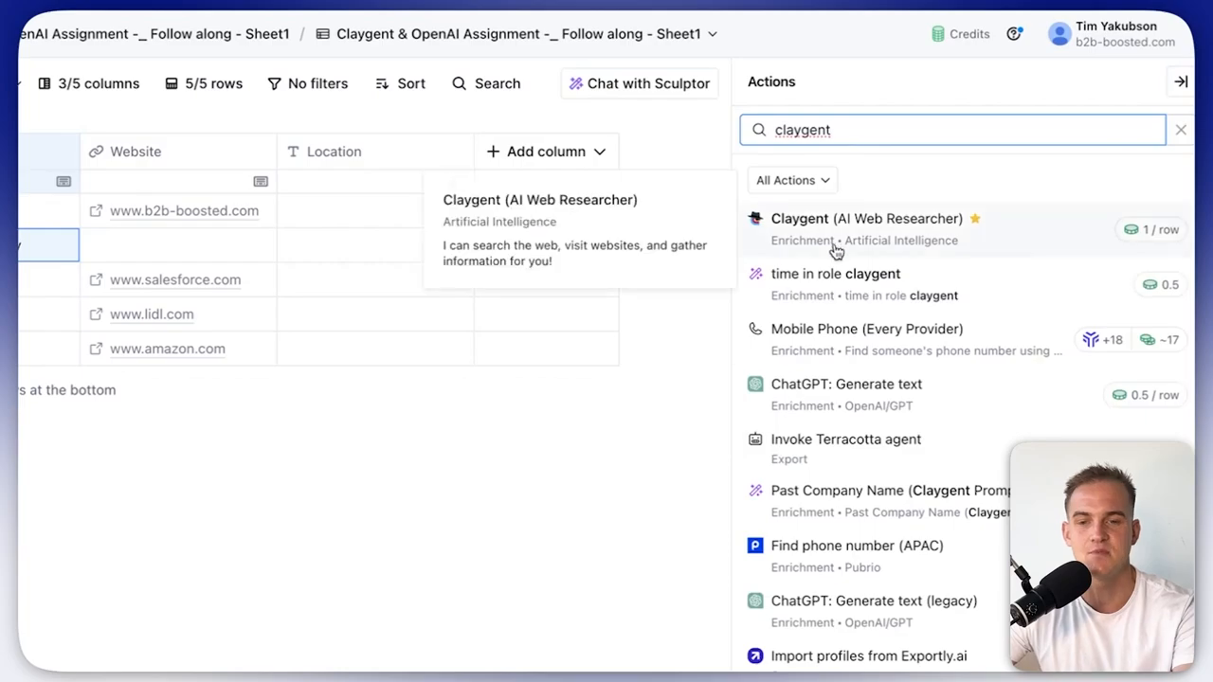
pyautogui.click(847, 237)
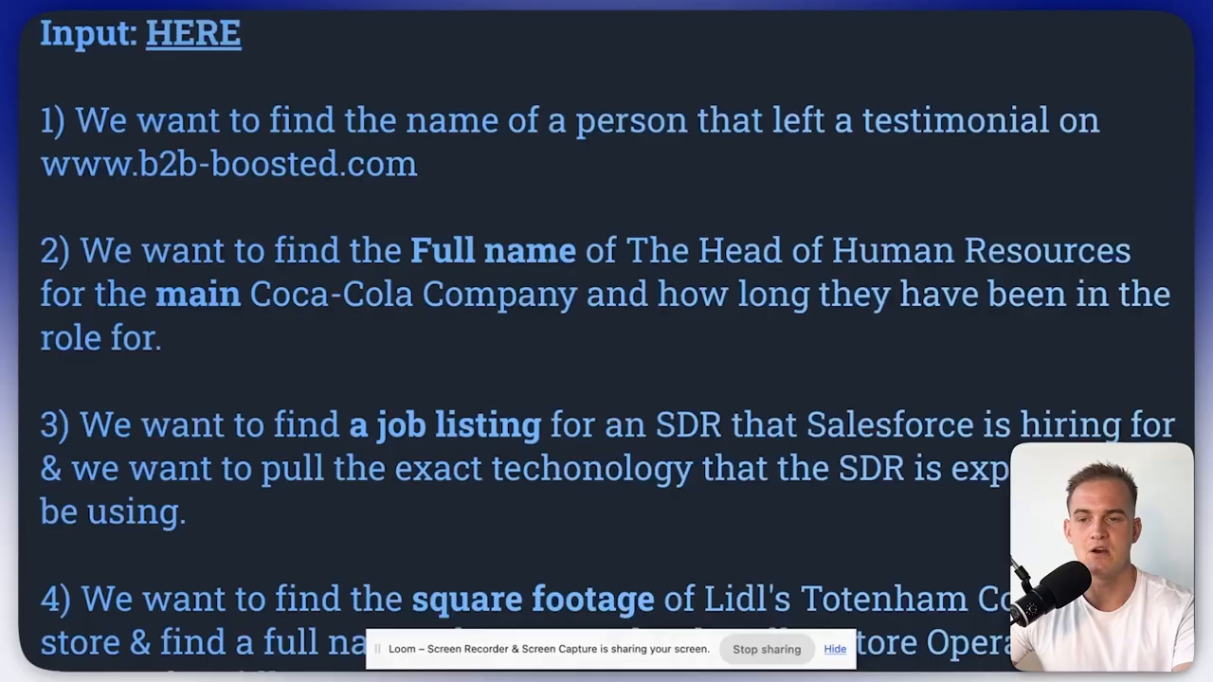
pyautogui.scroll(1, 505, 331)
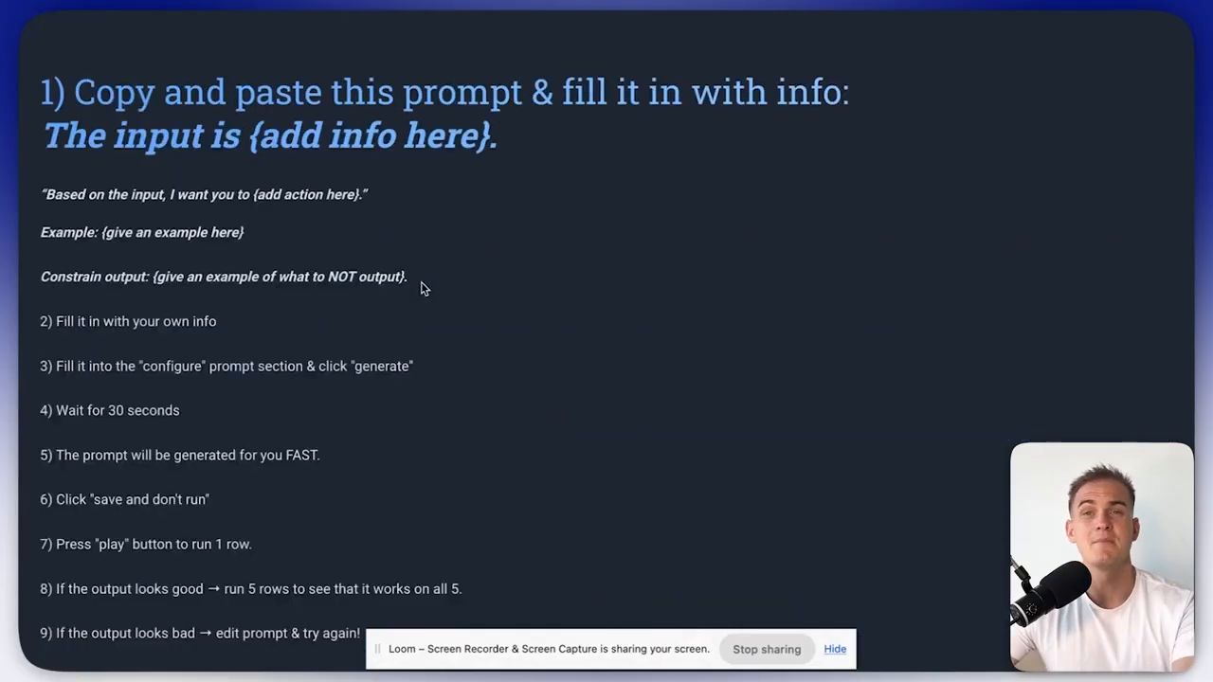
# Copy the three template lines from the doc into Clay's AI prompt, leaving blank lines after them.
pyautogui.moveTo(410, 278); pyautogui.dragTo(45, 197)
pyautogui.hotkey('ctrl', 'c')
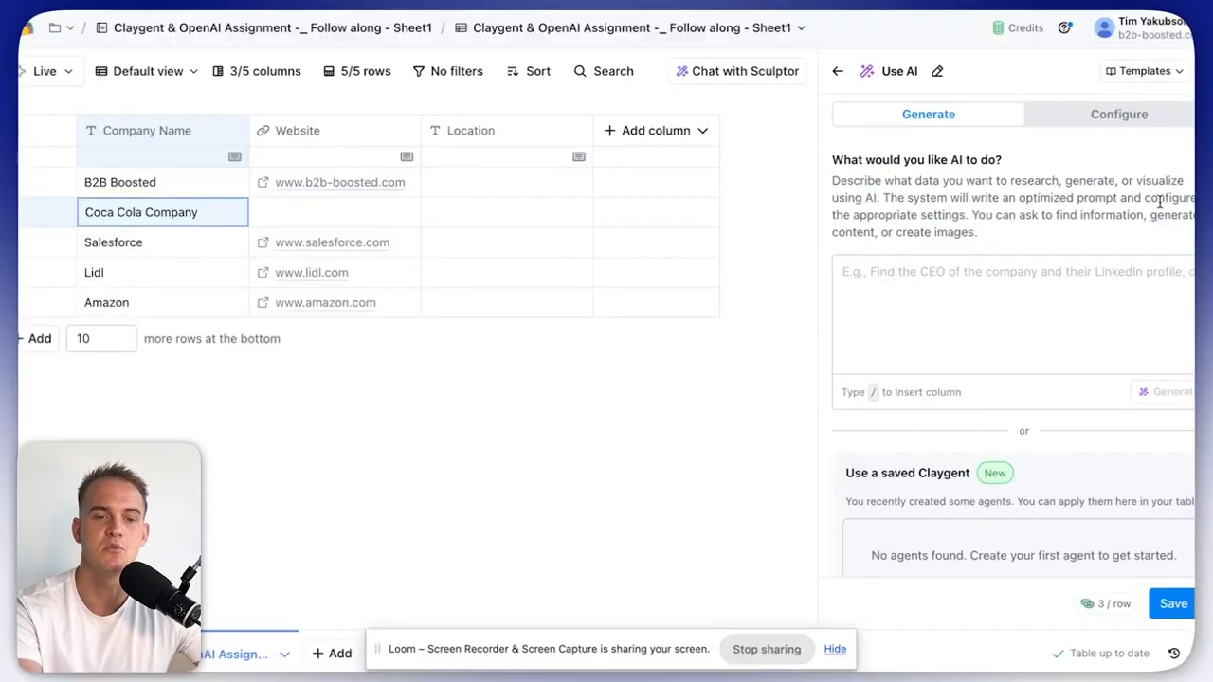
pyautogui.click(1085, 286)
pyautogui.hotkey('ctrl', 'v')
pyautogui.press('Return')
pyautogui.press('Return')
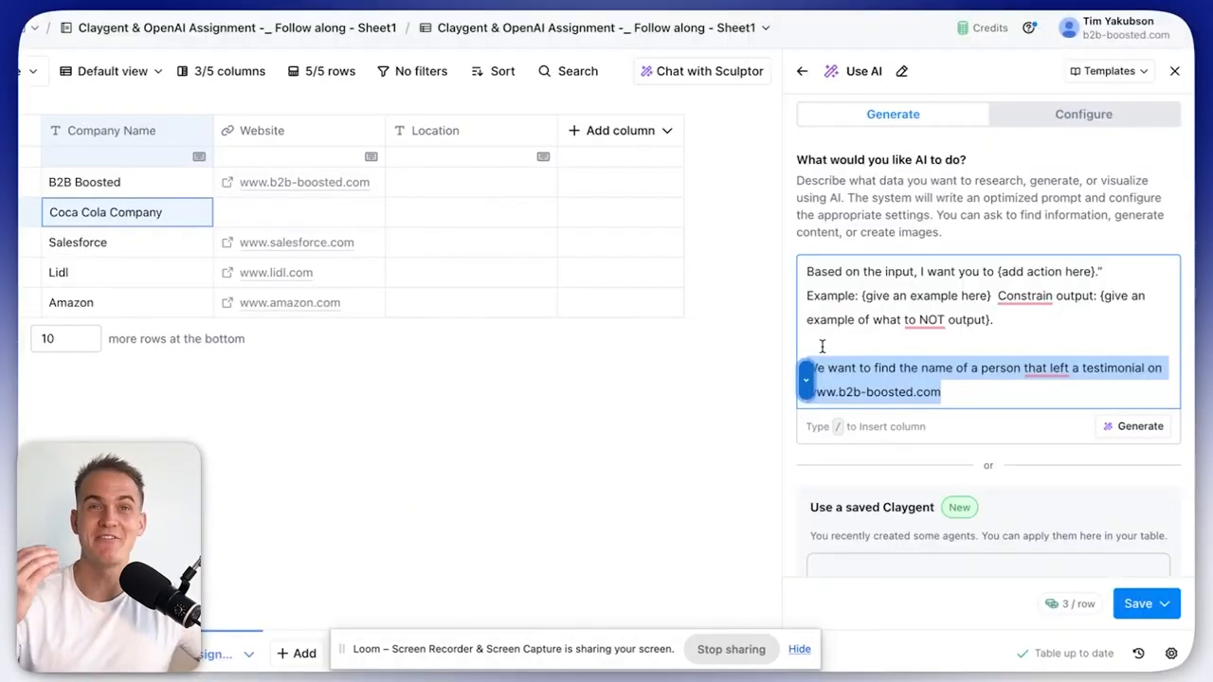
# Start the prompt with 'The input is the company website.' and 'the website =' linked to the Website column.
pyautogui.click(919, 342)
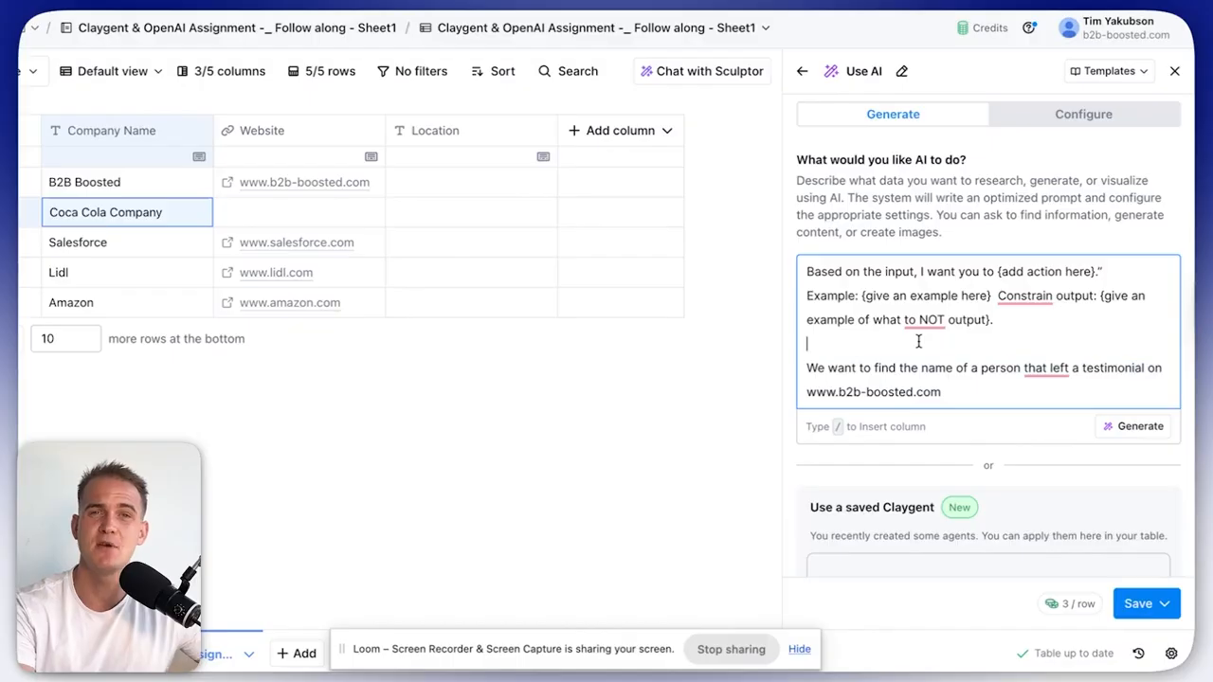
pyautogui.moveTo(953, 393); pyautogui.dragTo(806, 373)
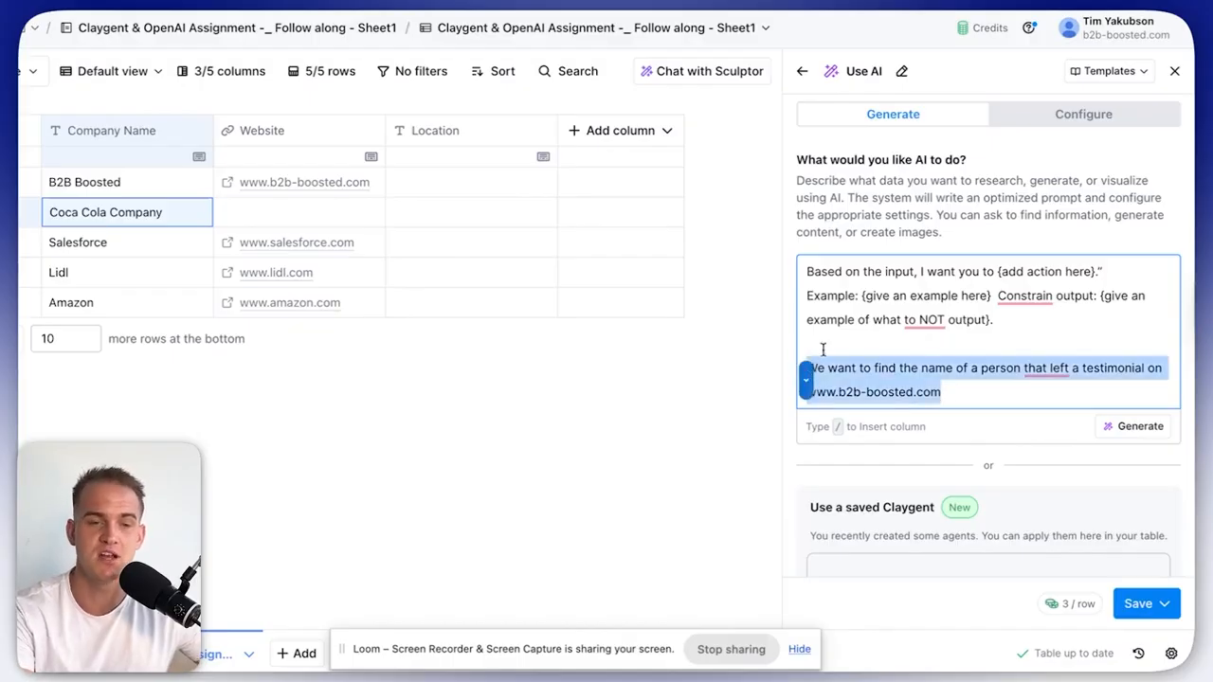
pyautogui.click(823, 347)
pyautogui.press('Return')
pyautogui.press('Return')
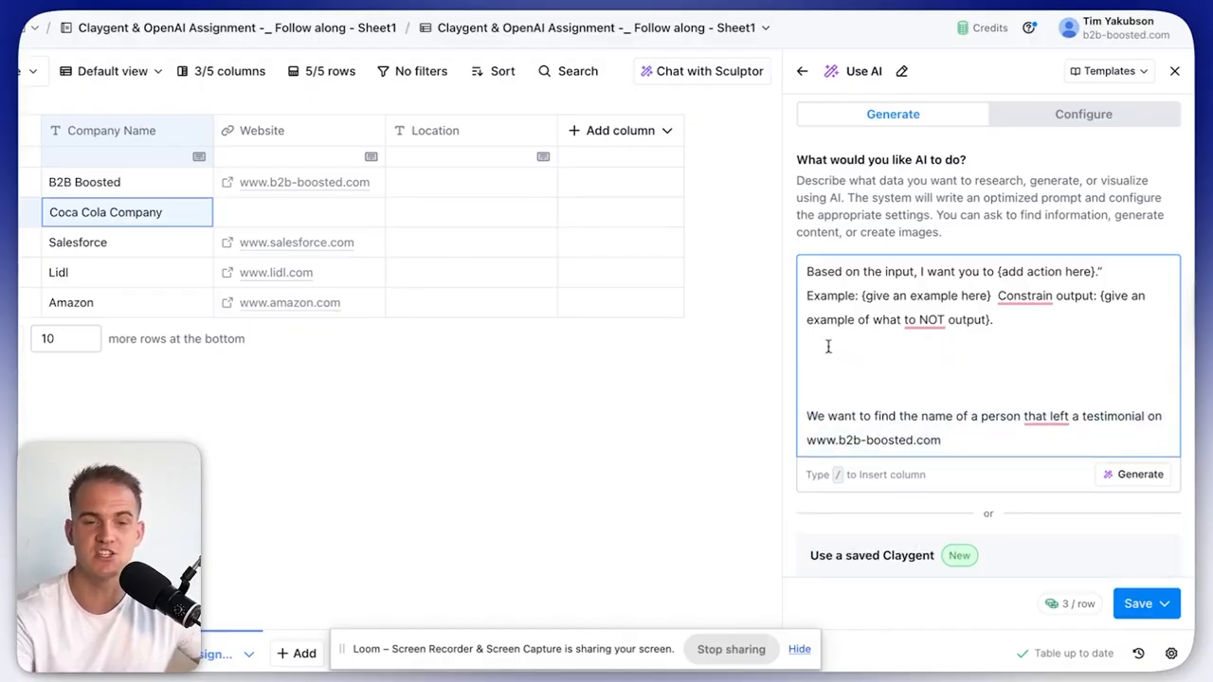
pyautogui.click(807, 272)
pyautogui.press('Return')
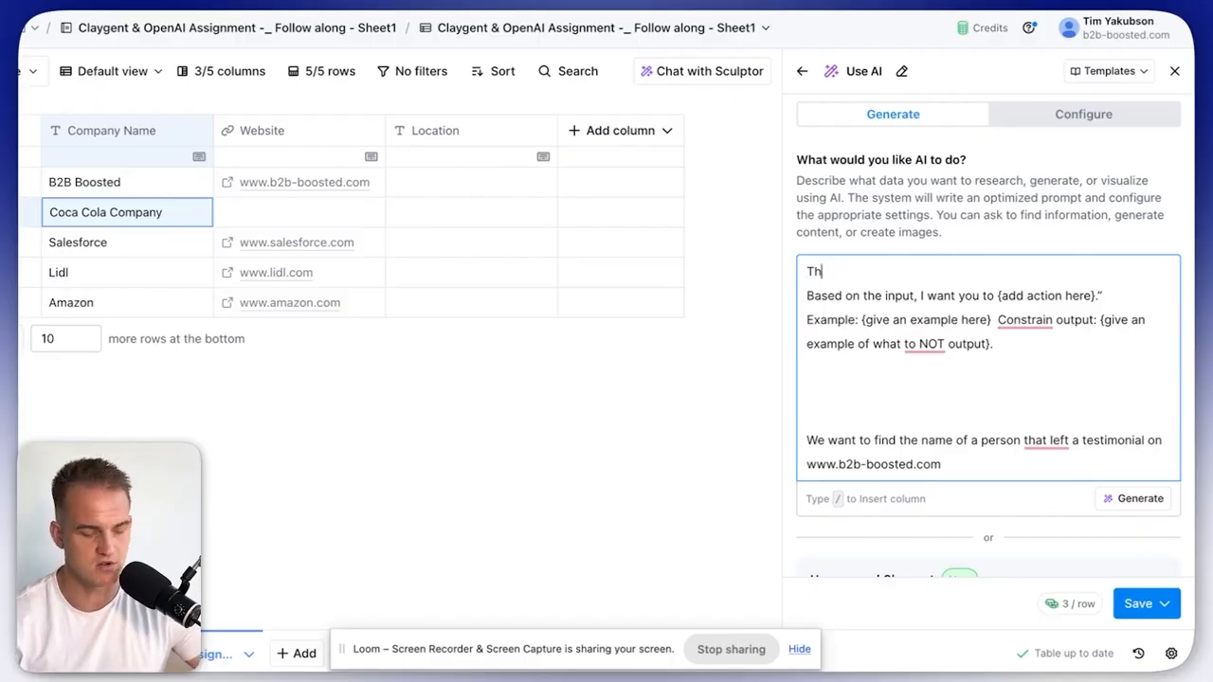
pyautogui.write('nput is the company website.')
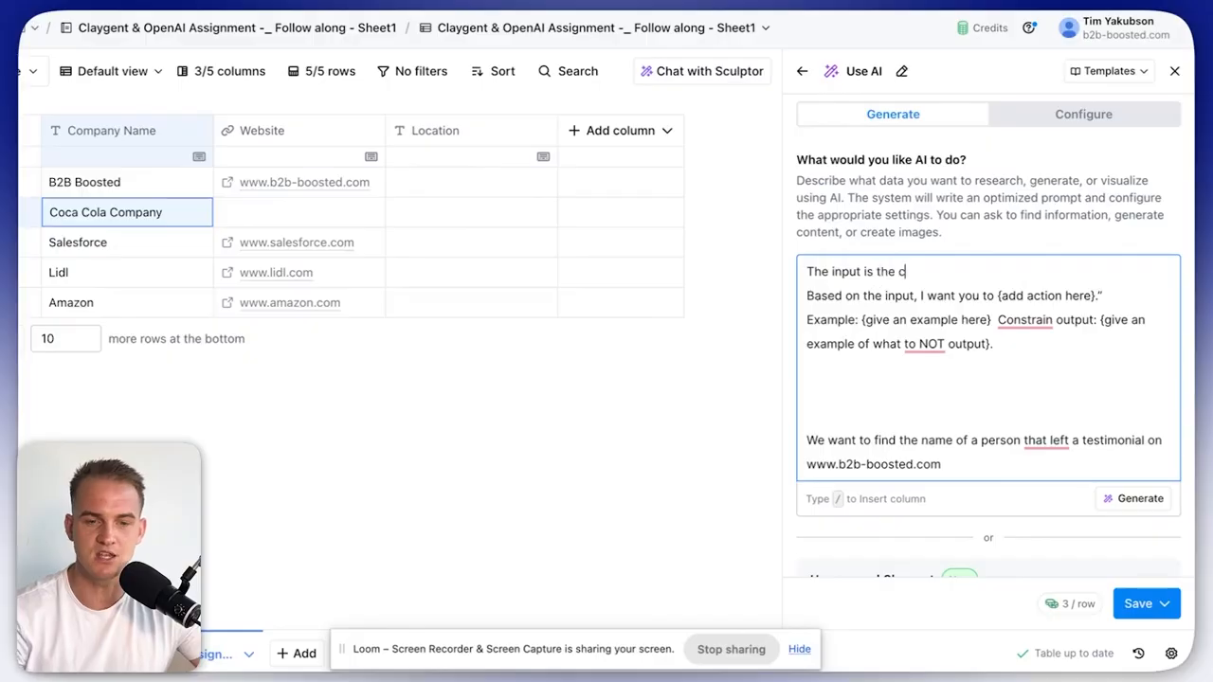
pyautogui.press('Return')
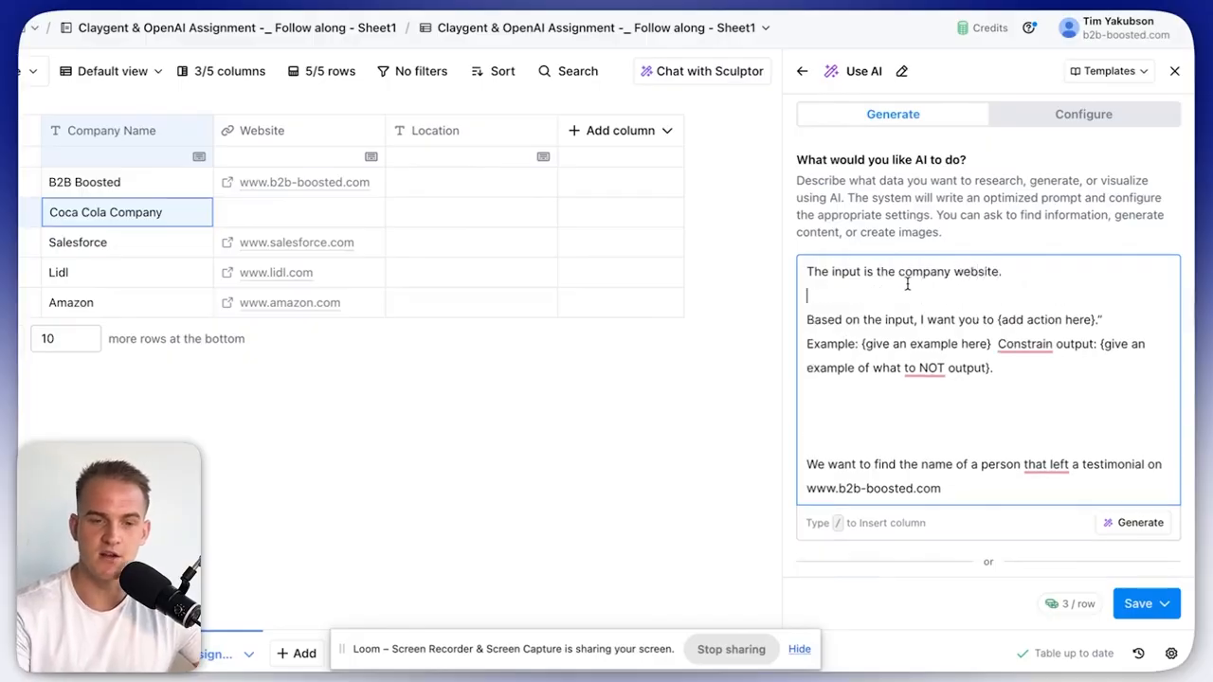
pyautogui.write('the websit')
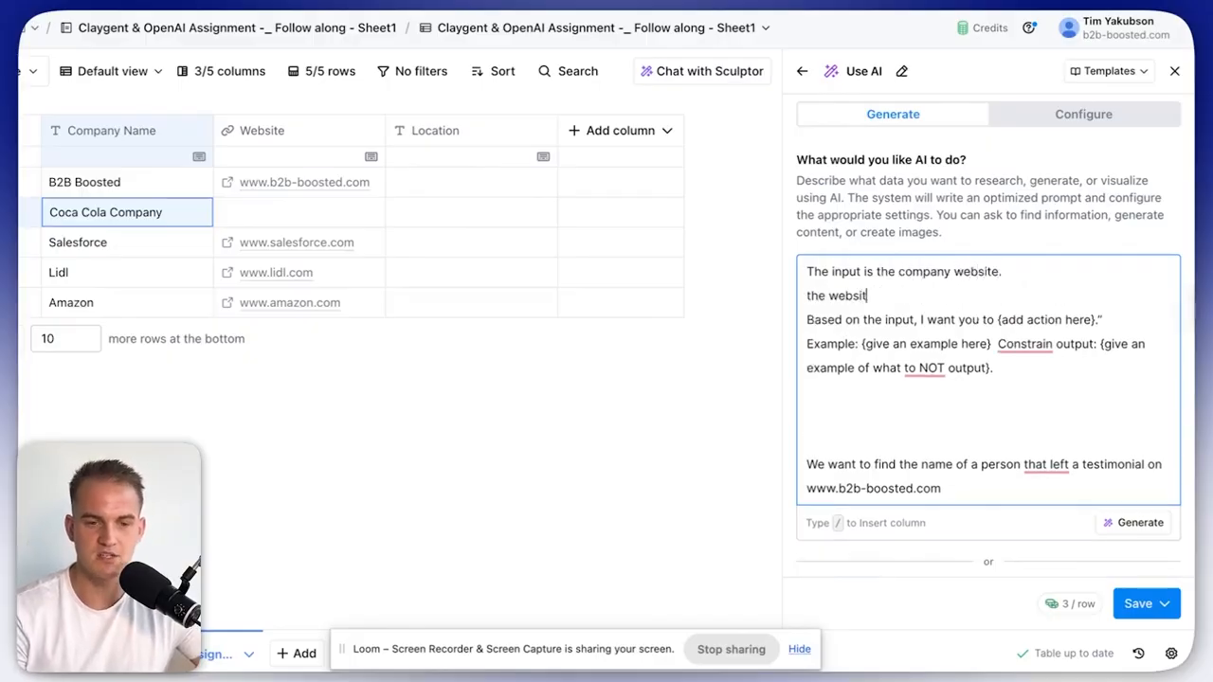
pyautogui.write('e = /')
pyautogui.press('Down')
pyautogui.press('Down')
pyautogui.press('Return')
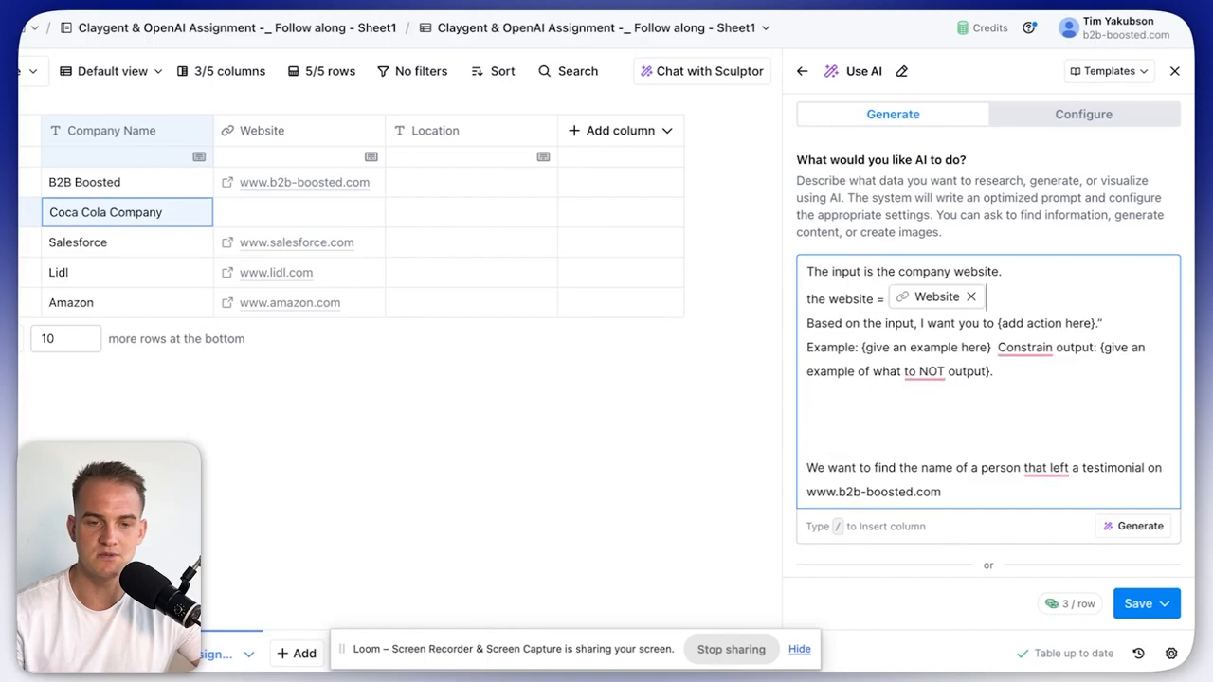
pyautogui.moveTo(1101, 347); pyautogui.dragTo(997, 347)
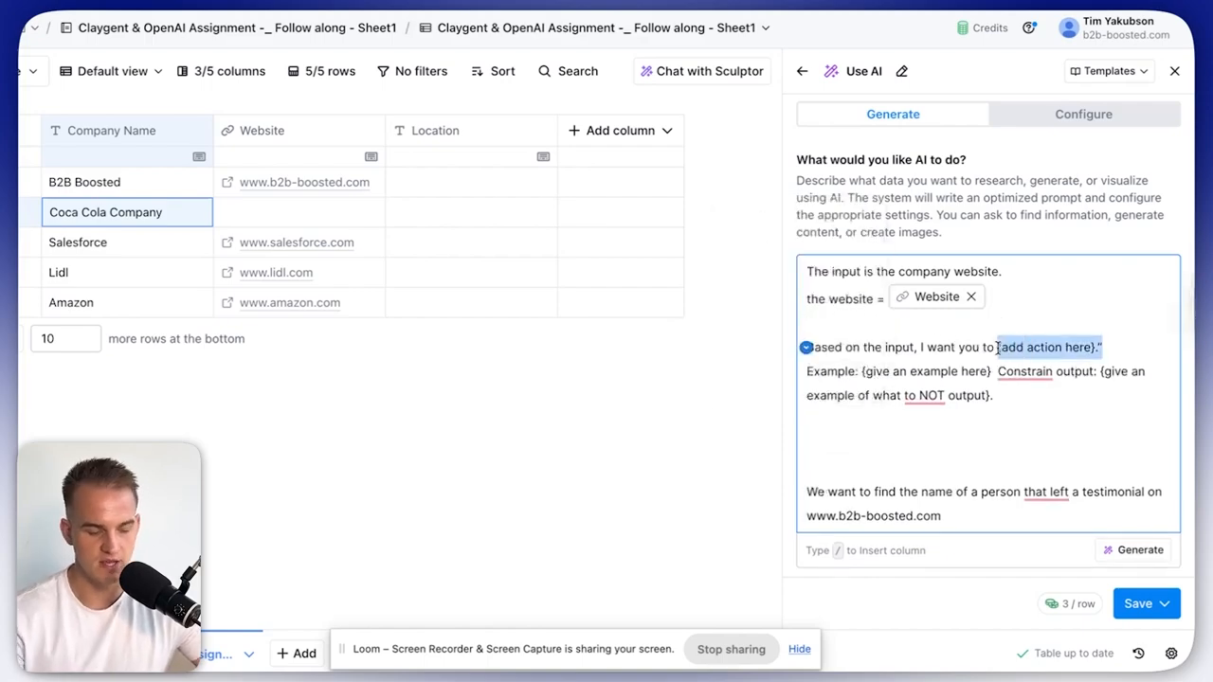
# Write the task to find one testimonial author's full name, with a 'Bill Gates' example.
pyautogui.write('to visit the website and find the full name of 1 person')
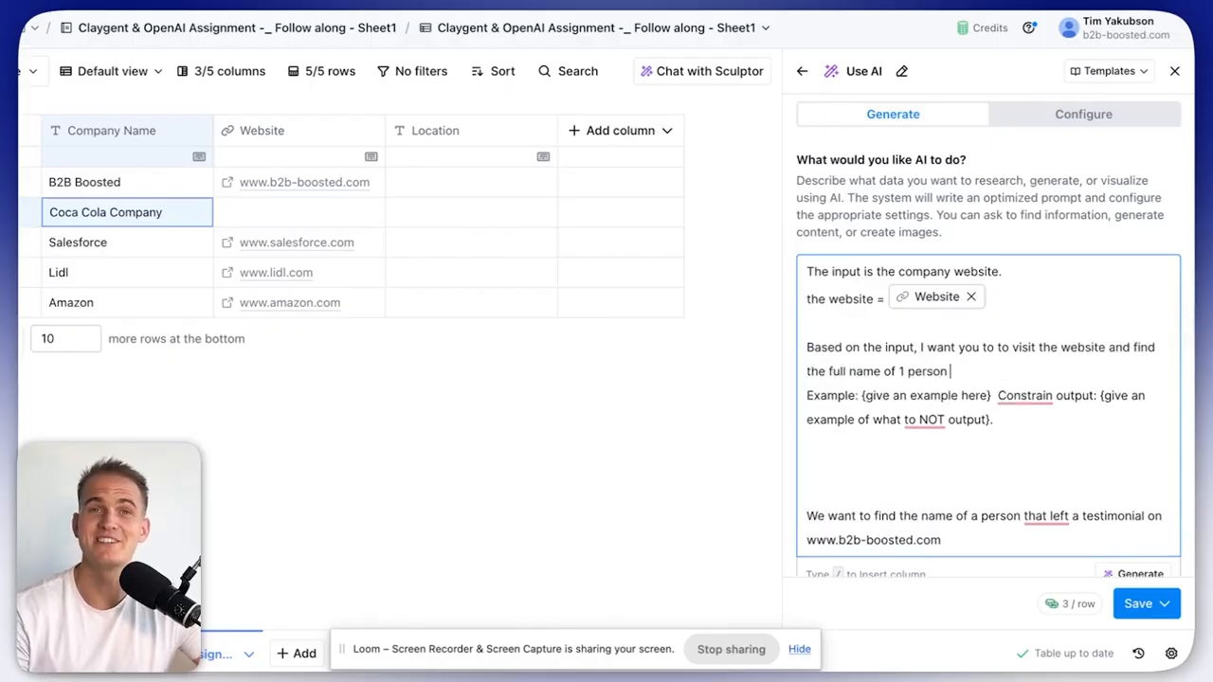
pyautogui.write(' that left a testimonial on the website.')
pyautogui.press('Return')
pyautogui.press('Return')
pyautogui.write('for exa')
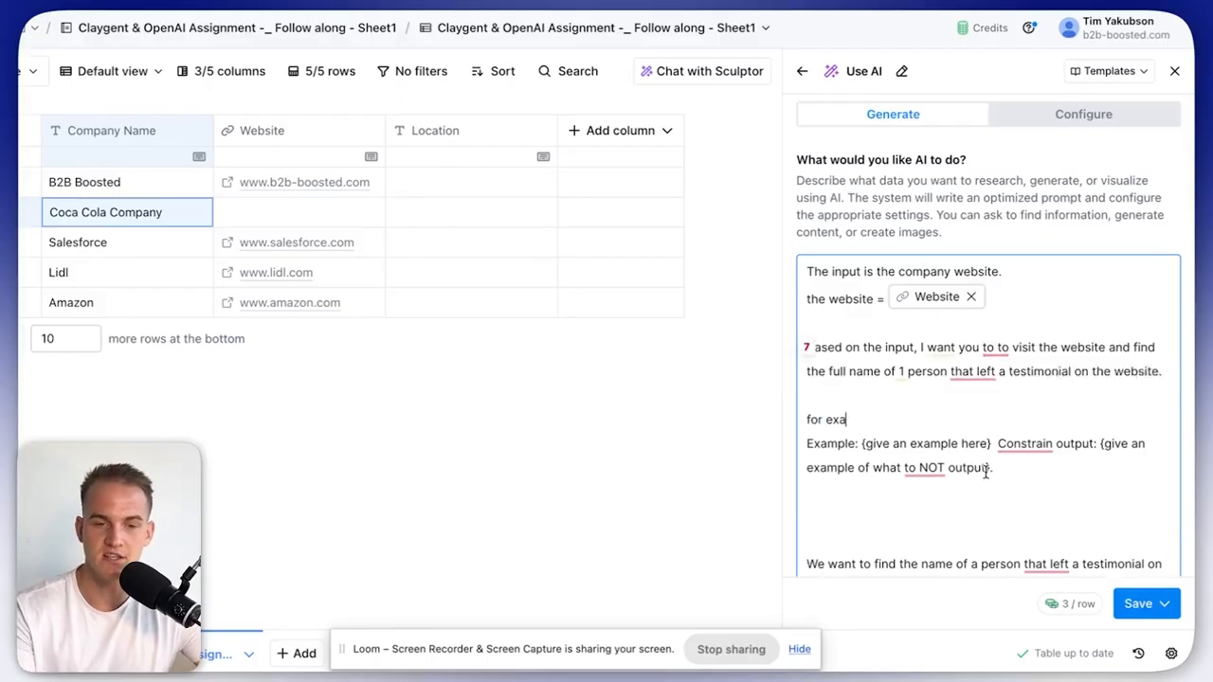
pyautogui.moveTo(991, 443); pyautogui.dragTo(808, 444)
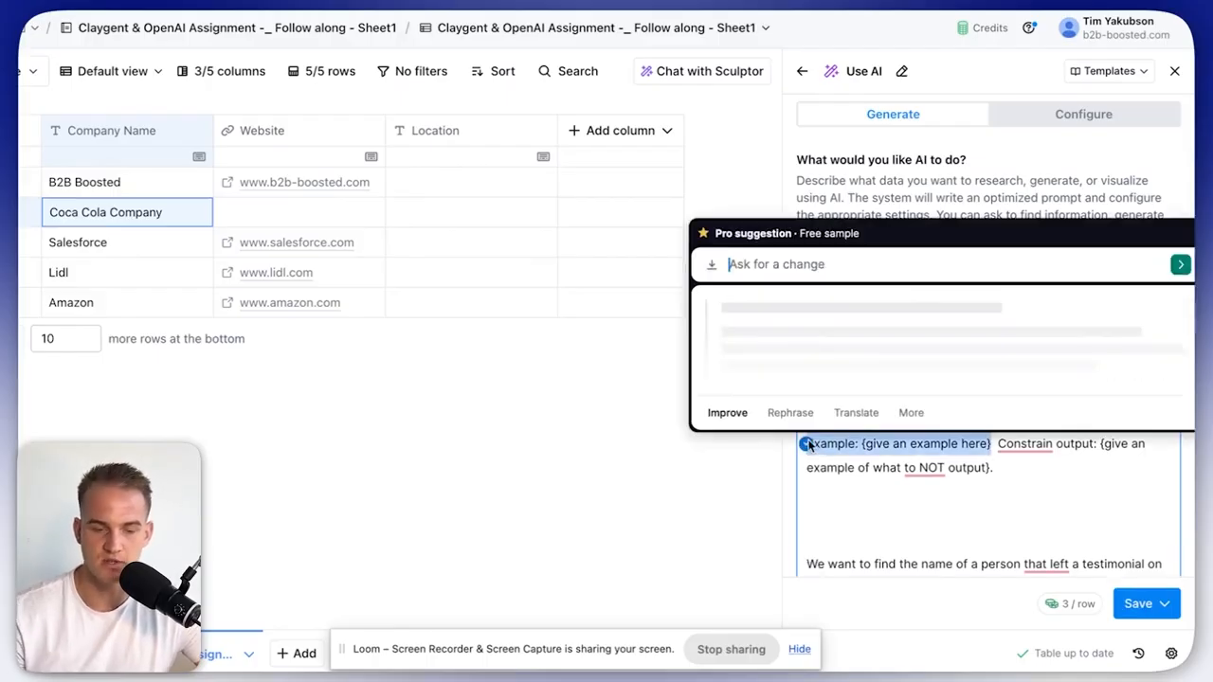
pyautogui.click(895, 419)
pyautogui.write('Bill Gates left a testimonial, output "Bill Gates".')
pyautogui.press('Return')
pyautogui.press('Return')
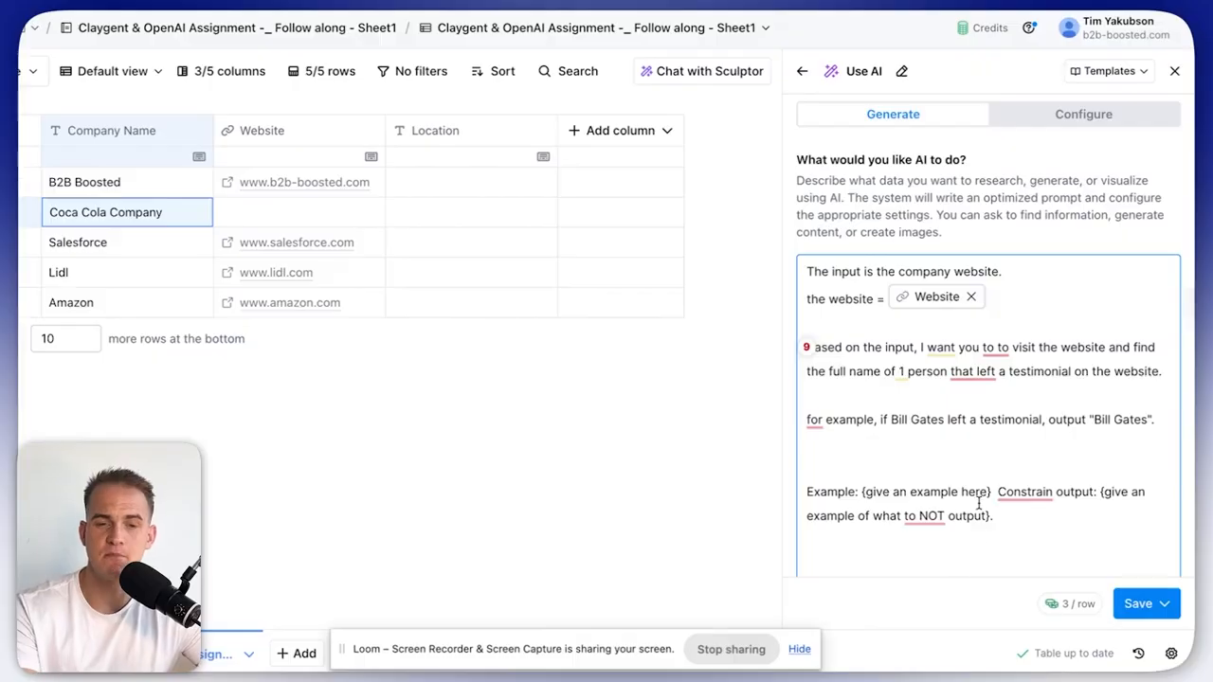
# Delete the Example placeholder and leftover task paragraph, keeping the 'only output the full name' line.
pyautogui.moveTo(995, 492); pyautogui.dragTo(1064, 506)
pyautogui.press('BackSpace')
pyautogui.press('BackSpace')
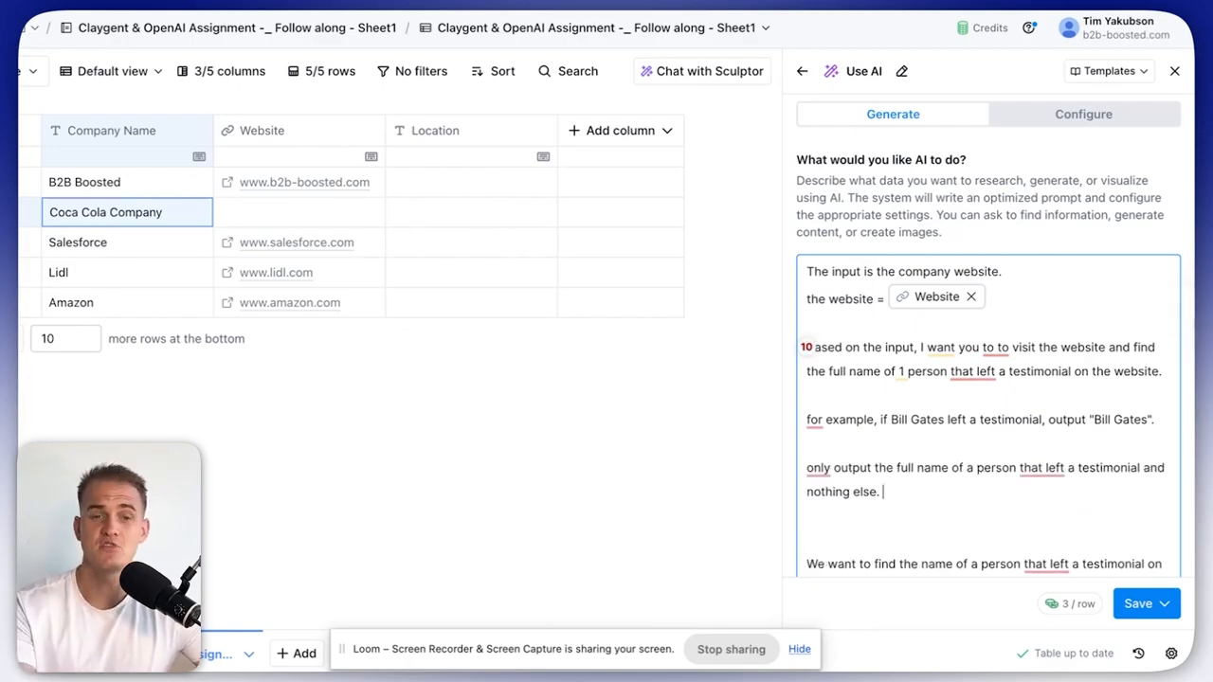
pyautogui.moveTo(891, 496); pyautogui.dragTo(804, 479)
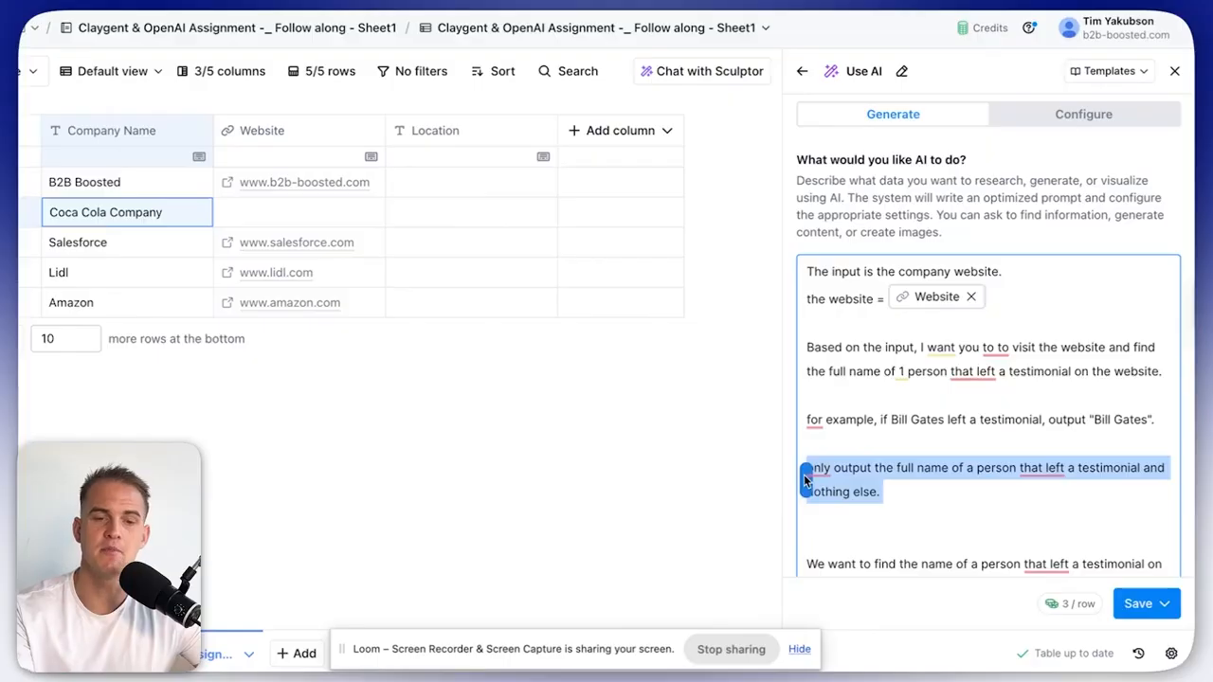
pyautogui.click(853, 522)
pyautogui.scroll(-1, 898, 537)
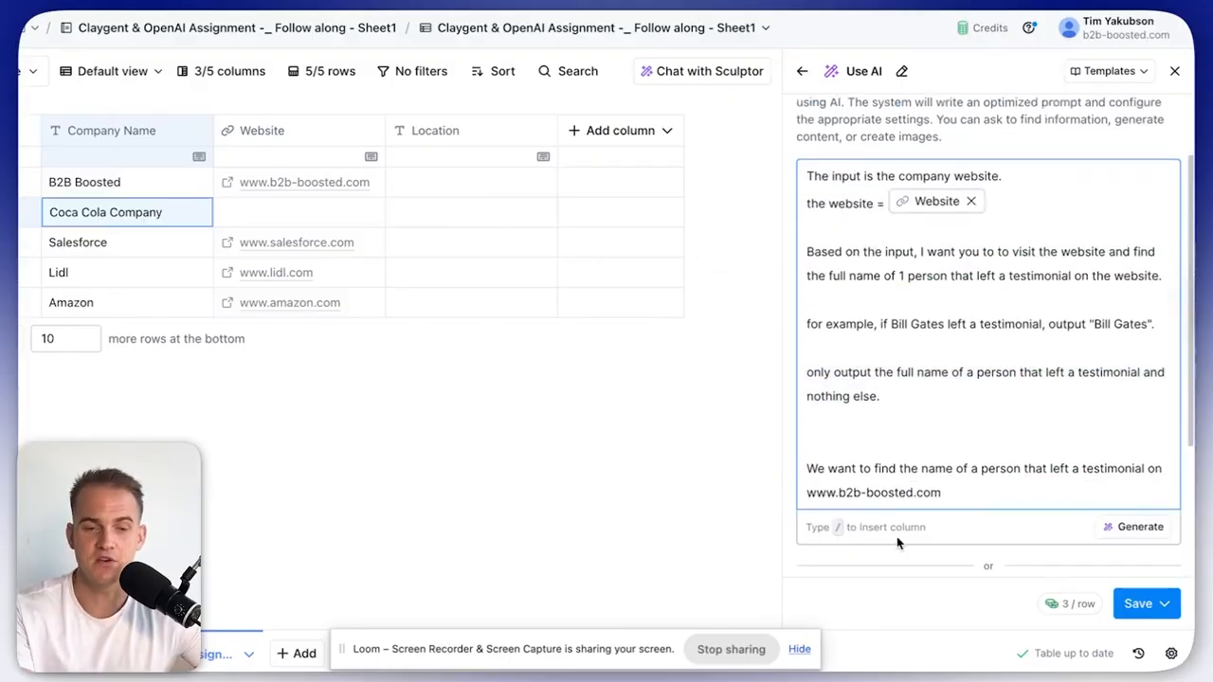
pyautogui.keyDown('shift'); pyautogui.click(965, 491); pyautogui.keyUp('shift')
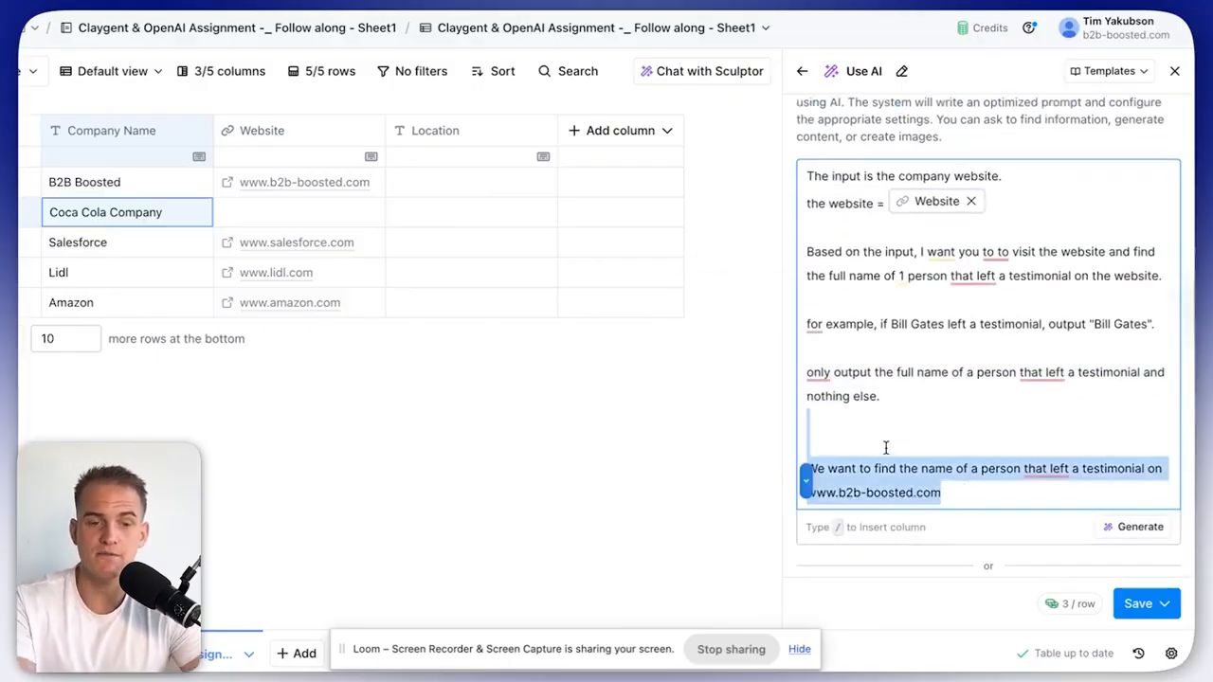
pyautogui.press('BackSpace')
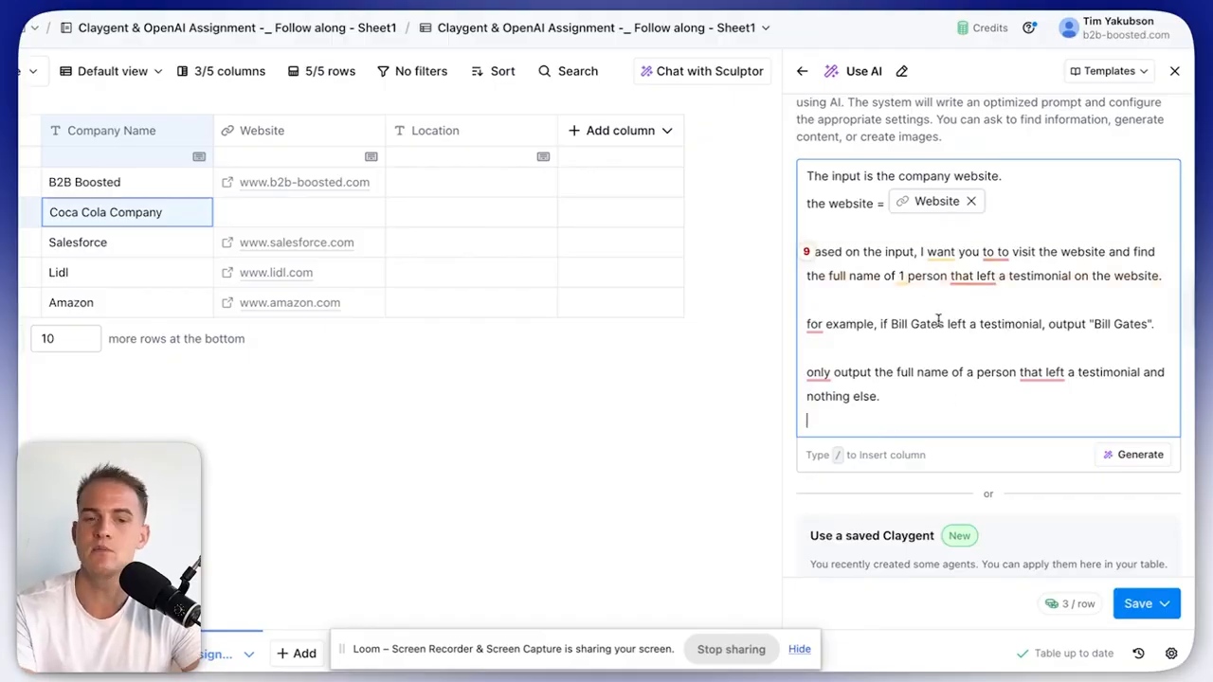
pyautogui.scroll(2, 1006, 361)
pyautogui.scroll(-2, 1024, 364)
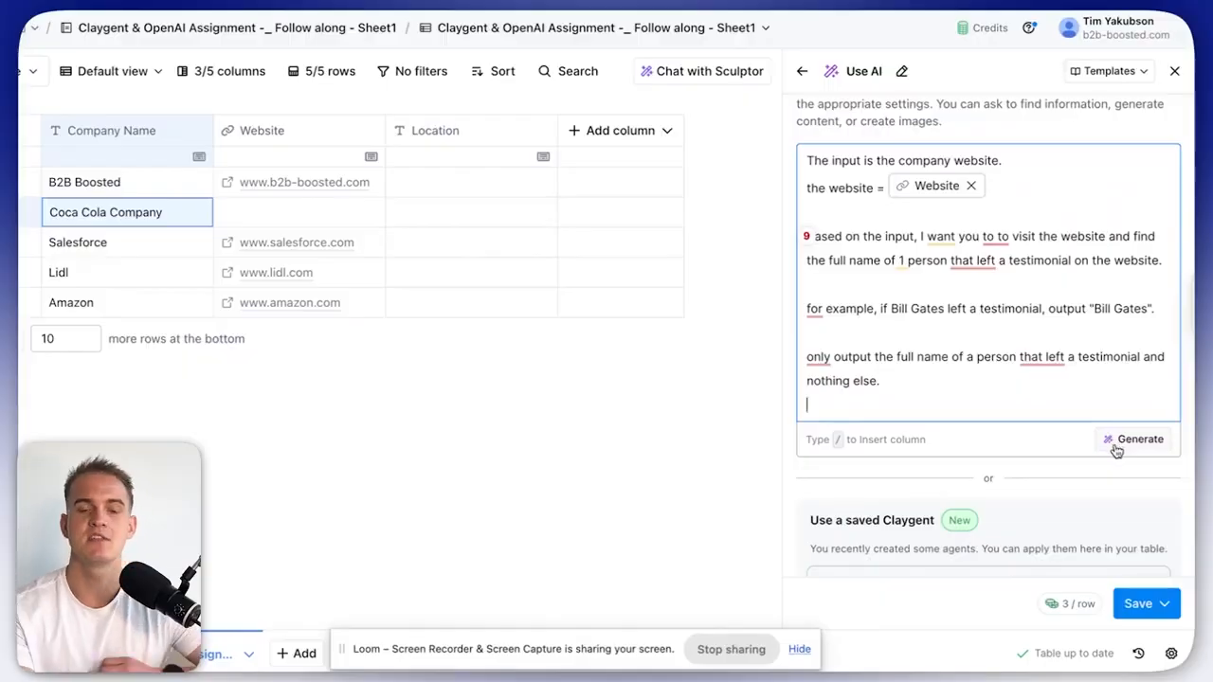
# Generate the full prompt and set the model to OpenAI GPT 4o Mini.
pyautogui.click(1128, 440)
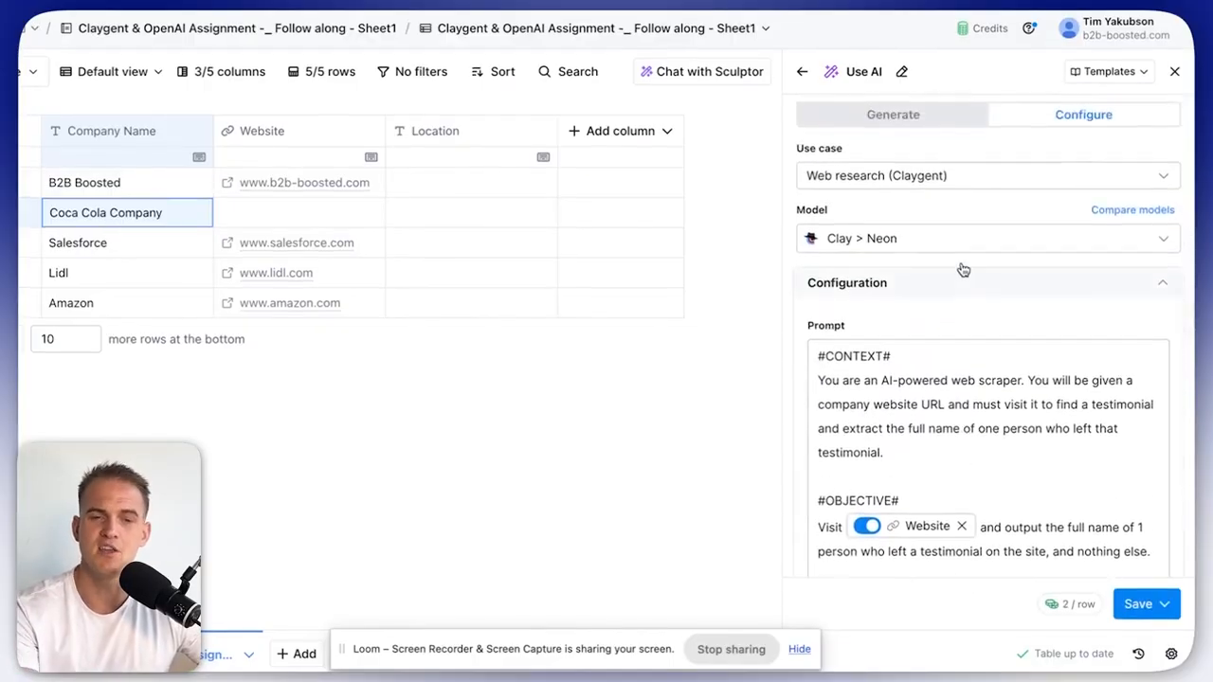
pyautogui.click(945, 243)
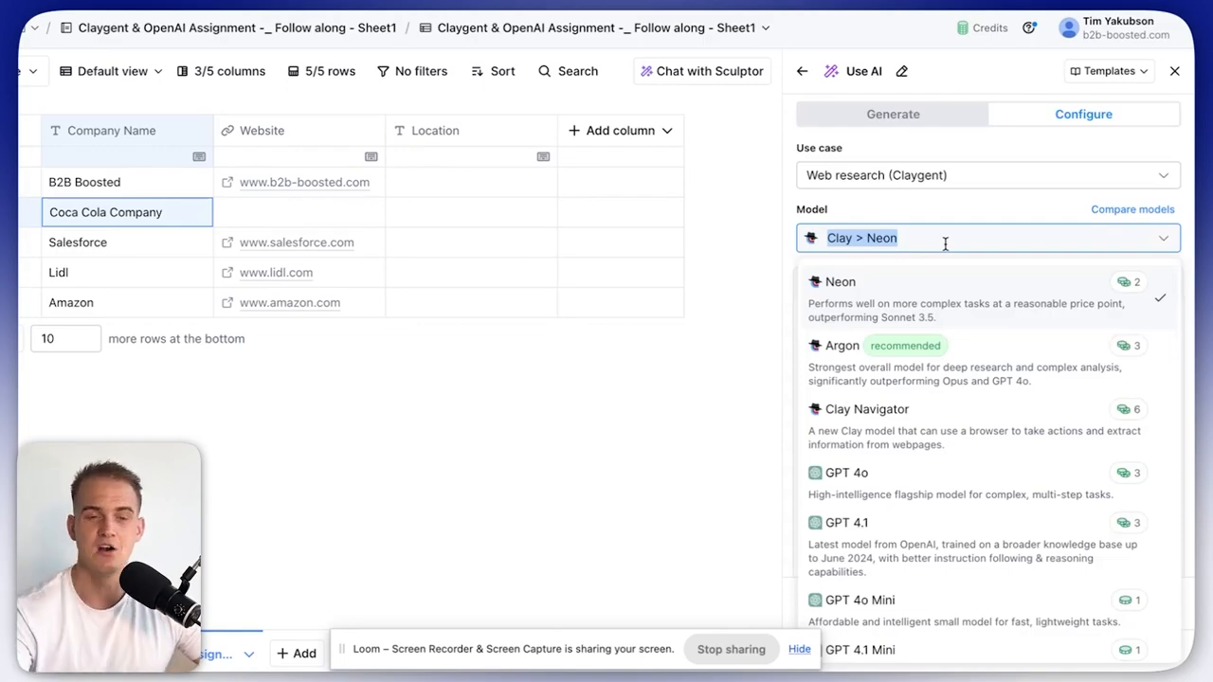
pyautogui.scroll(-3, 1012, 476)
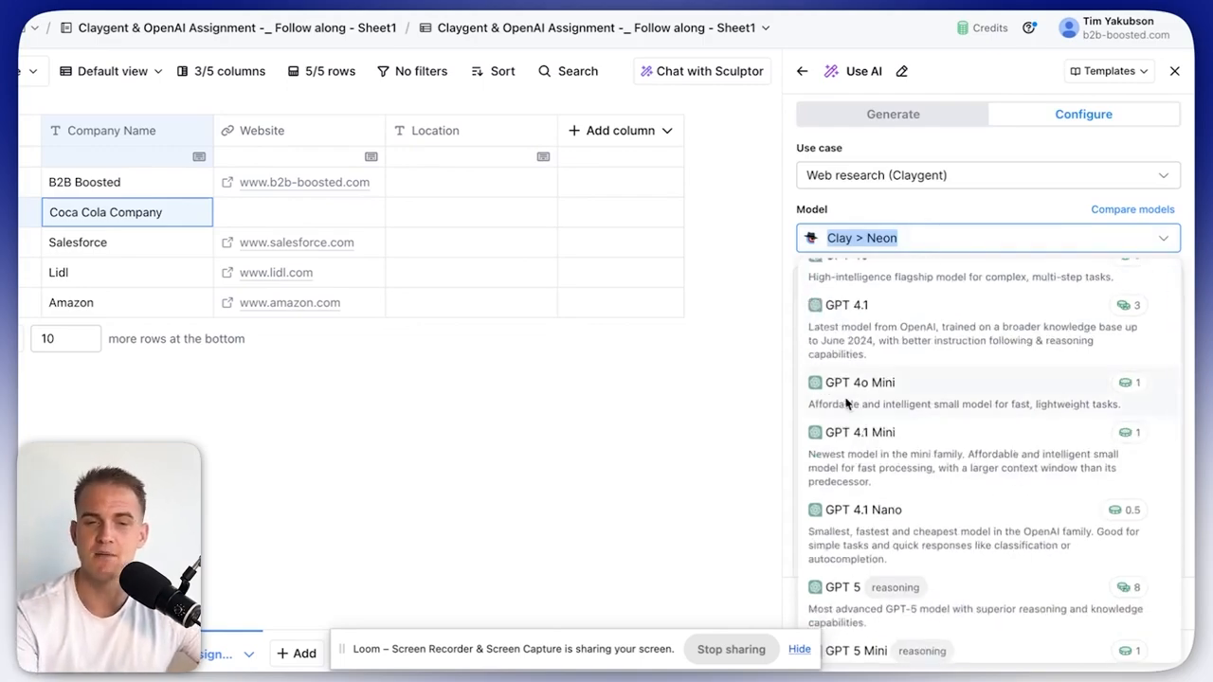
pyautogui.click(914, 225)
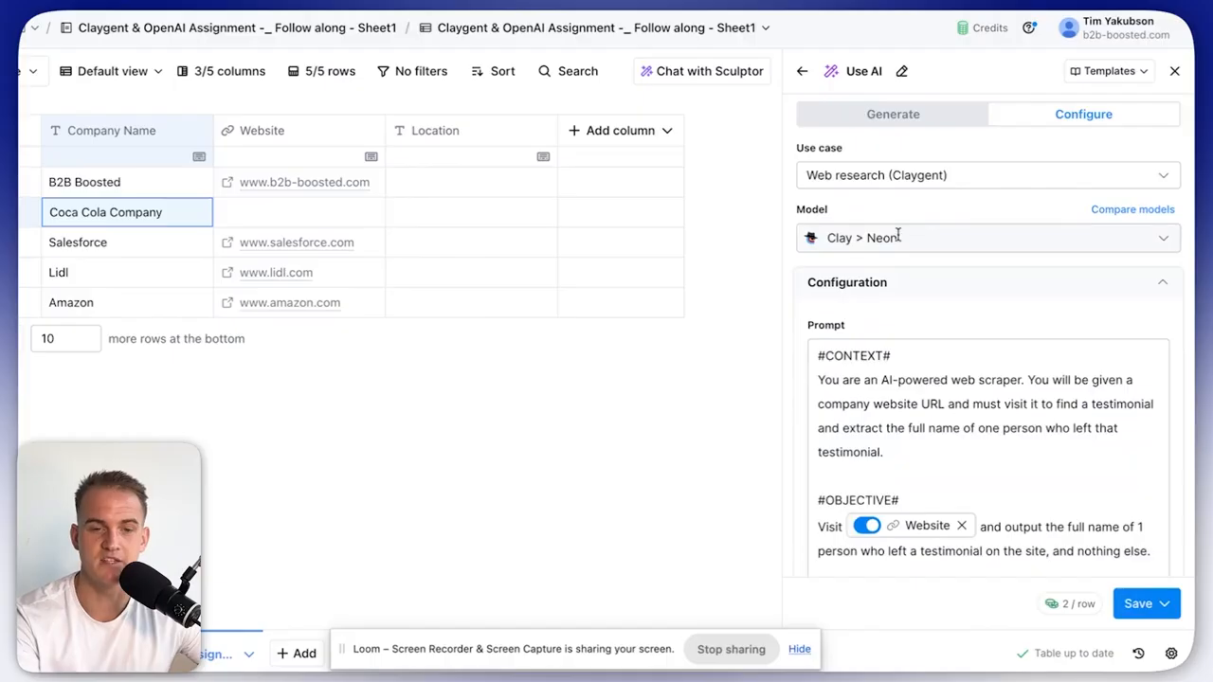
pyautogui.click(900, 237)
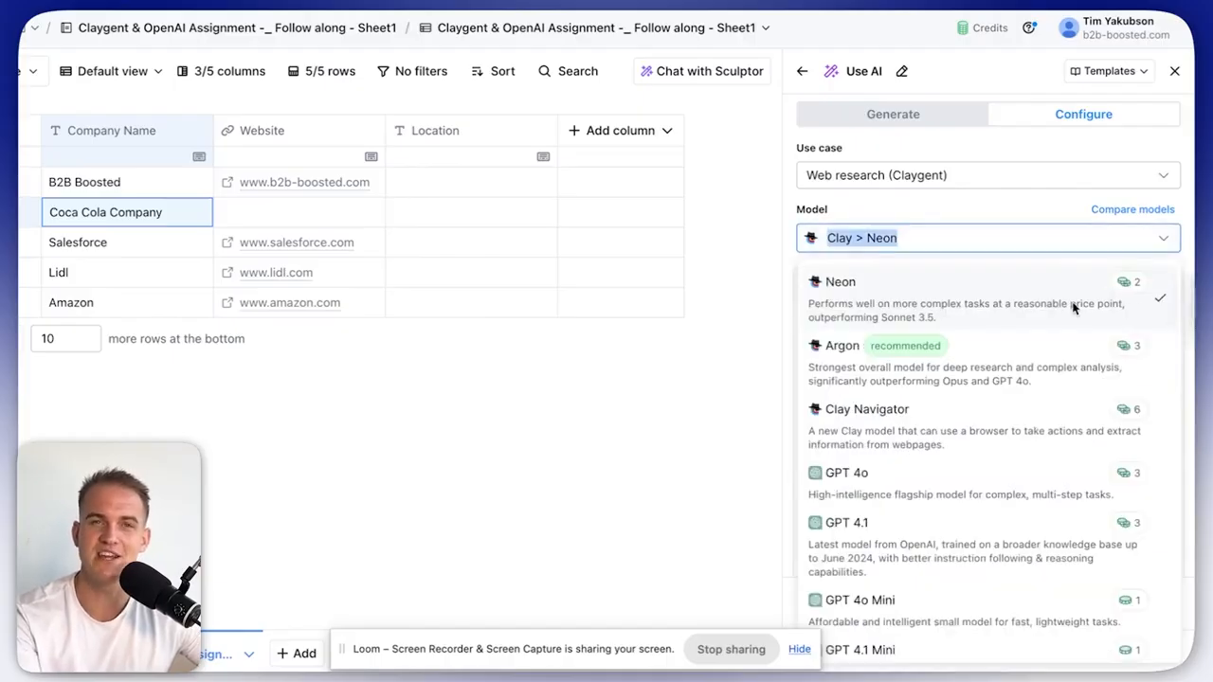
pyautogui.scroll(-3, 1048, 347)
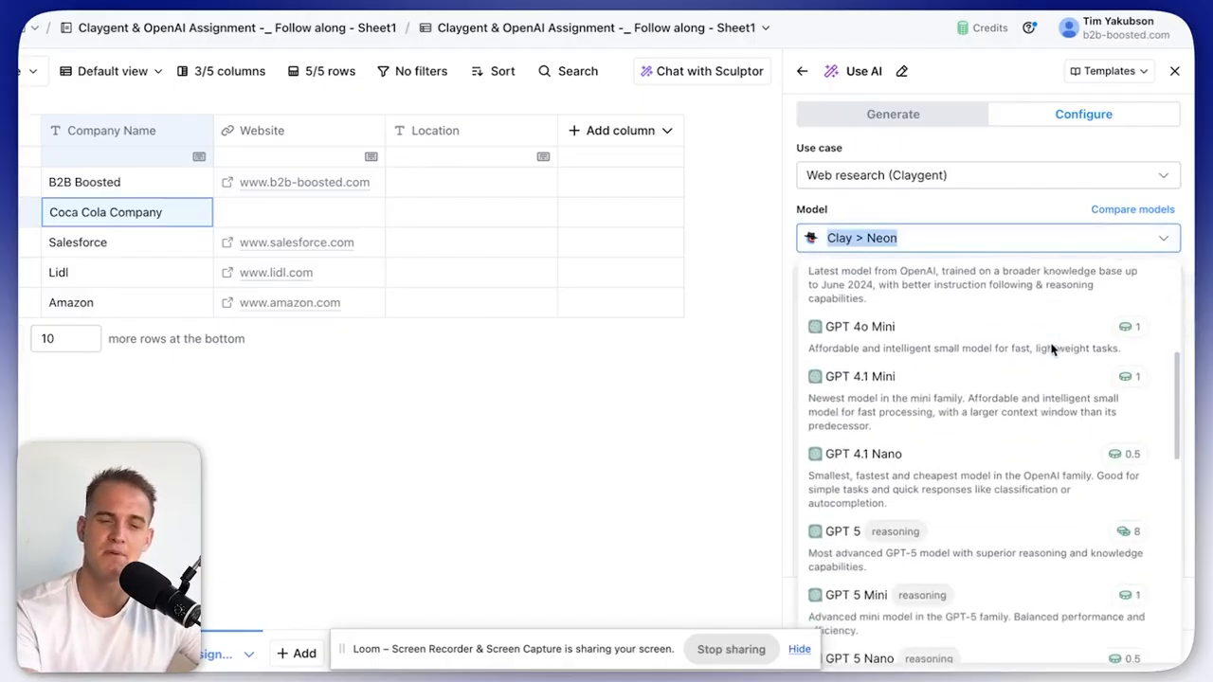
pyautogui.click(953, 322)
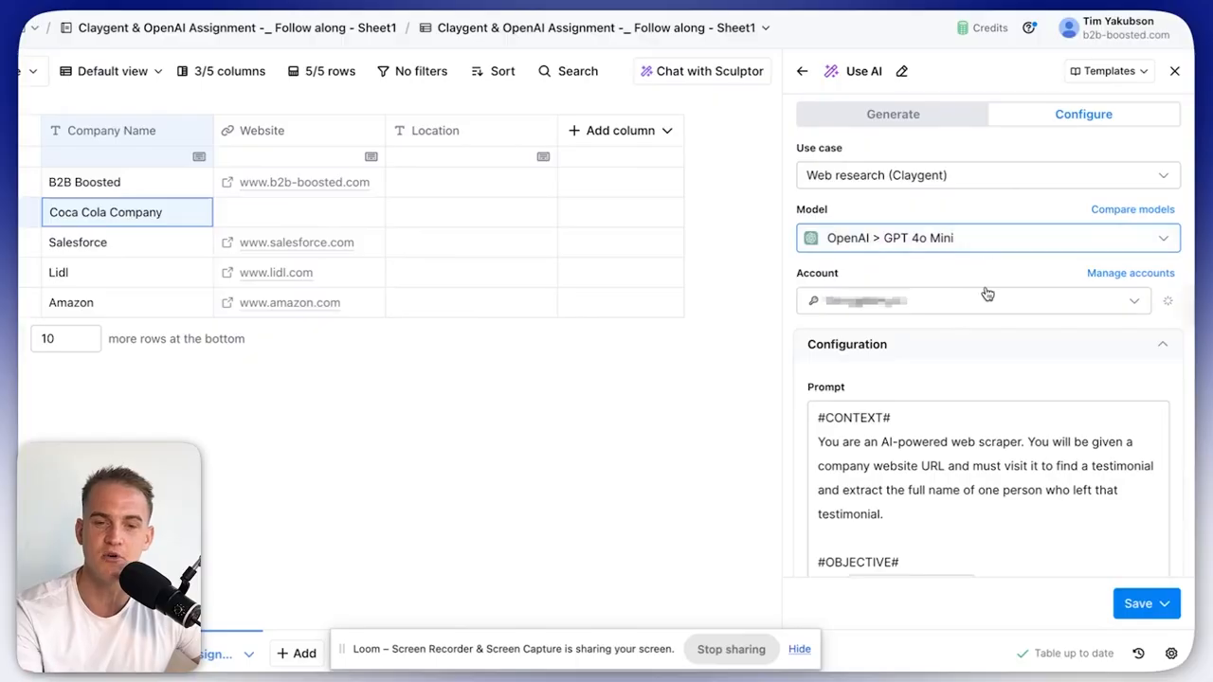
pyautogui.click(977, 306)
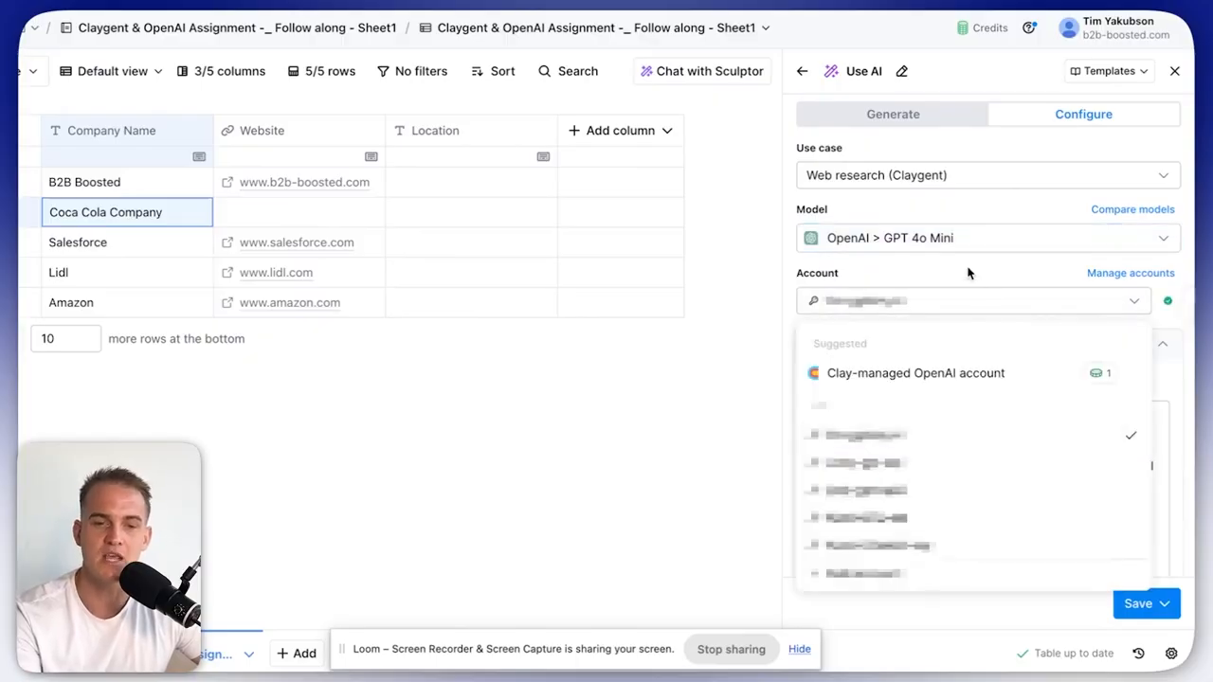
pyautogui.click(967, 273)
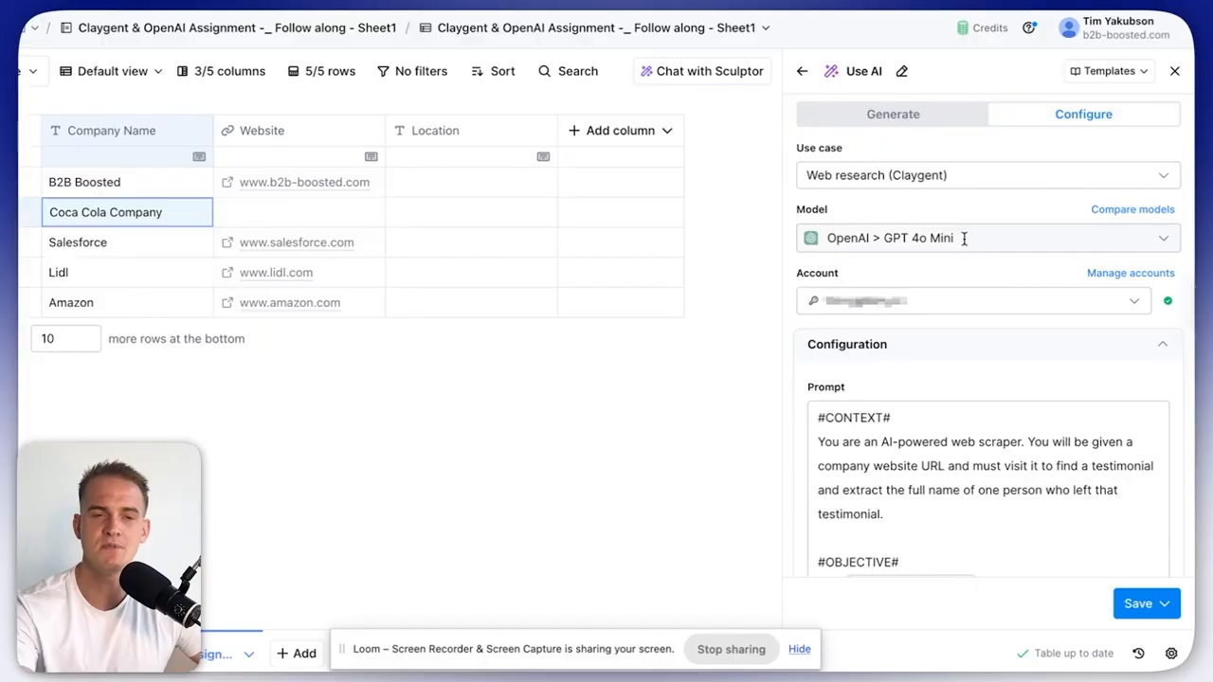
pyautogui.click(964, 238)
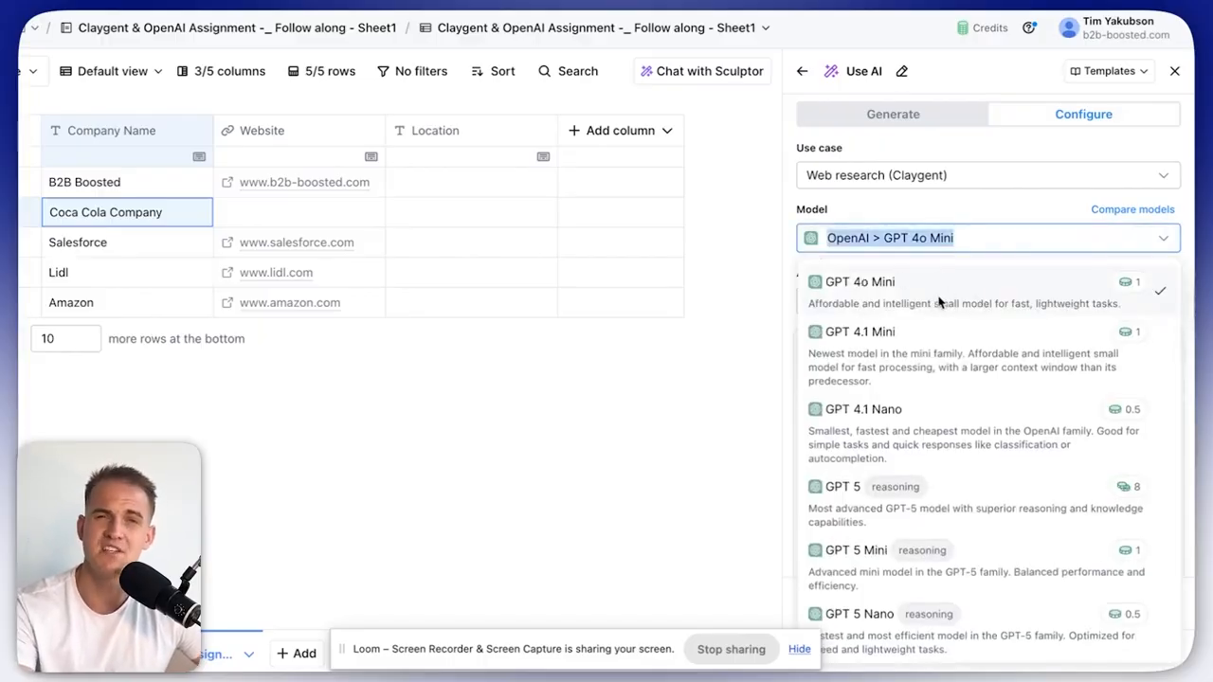
pyautogui.click(911, 289)
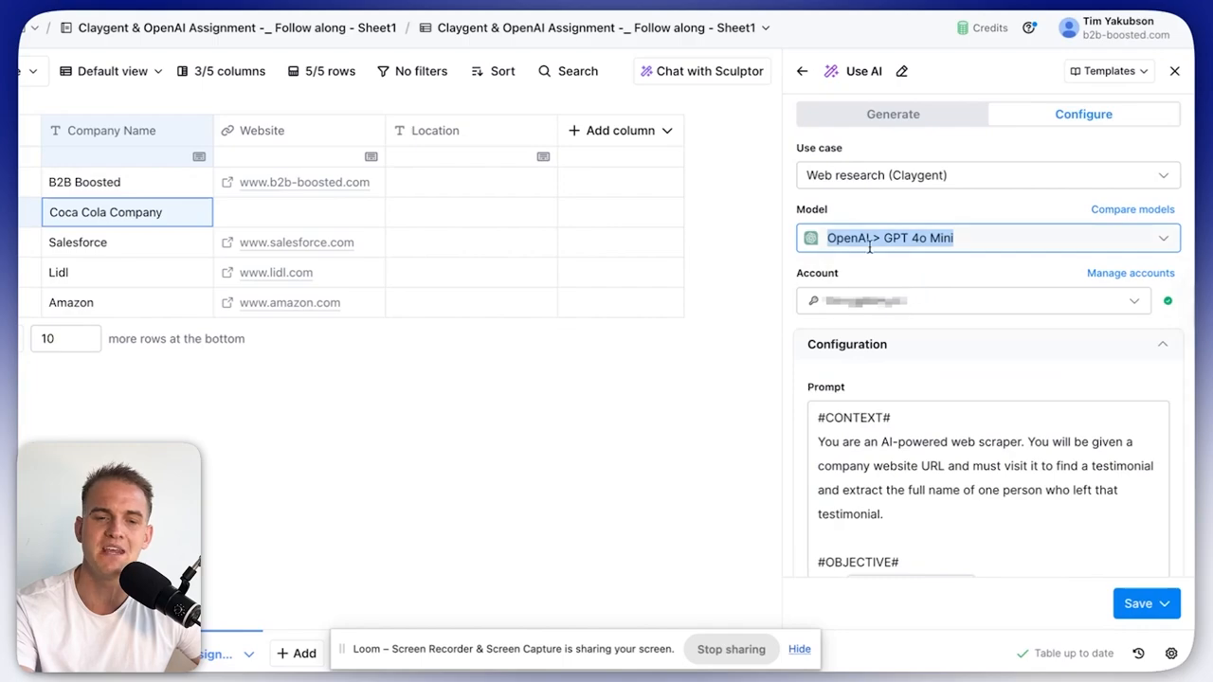
# Save the Claygent testimonial-finder column and bring up the Claygent practice prompts list.
pyautogui.scroll(-10, 1043, 445)
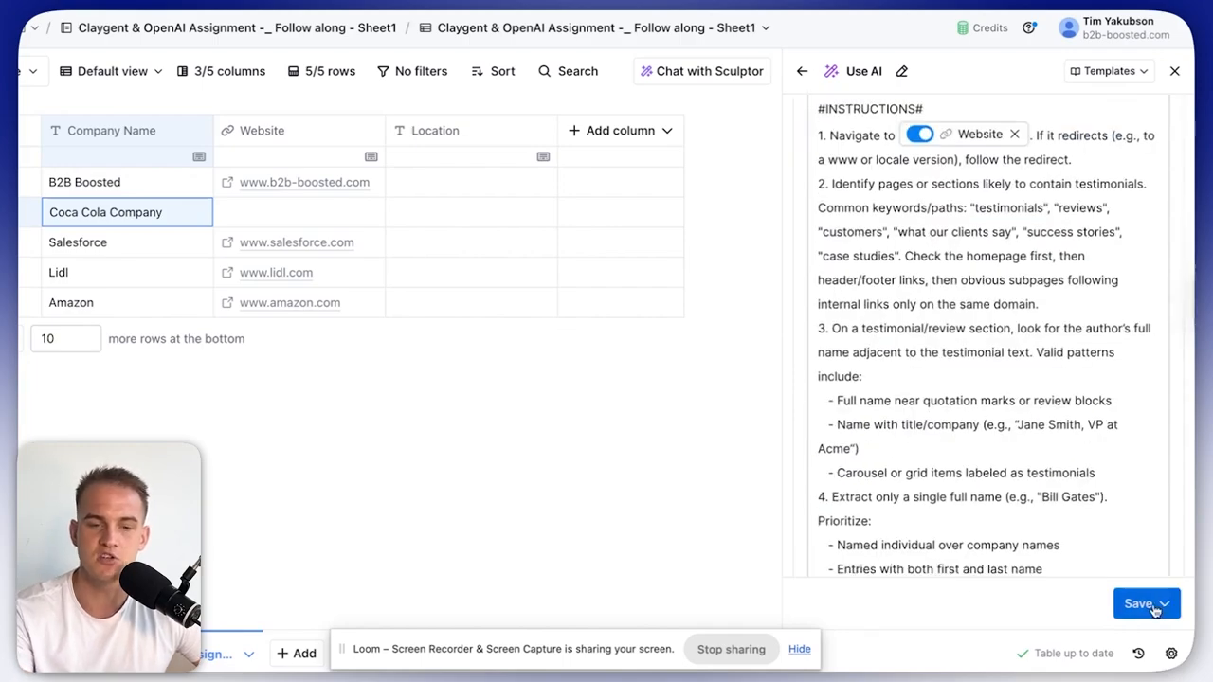
pyautogui.click(1158, 607)
pyautogui.click(1036, 562)
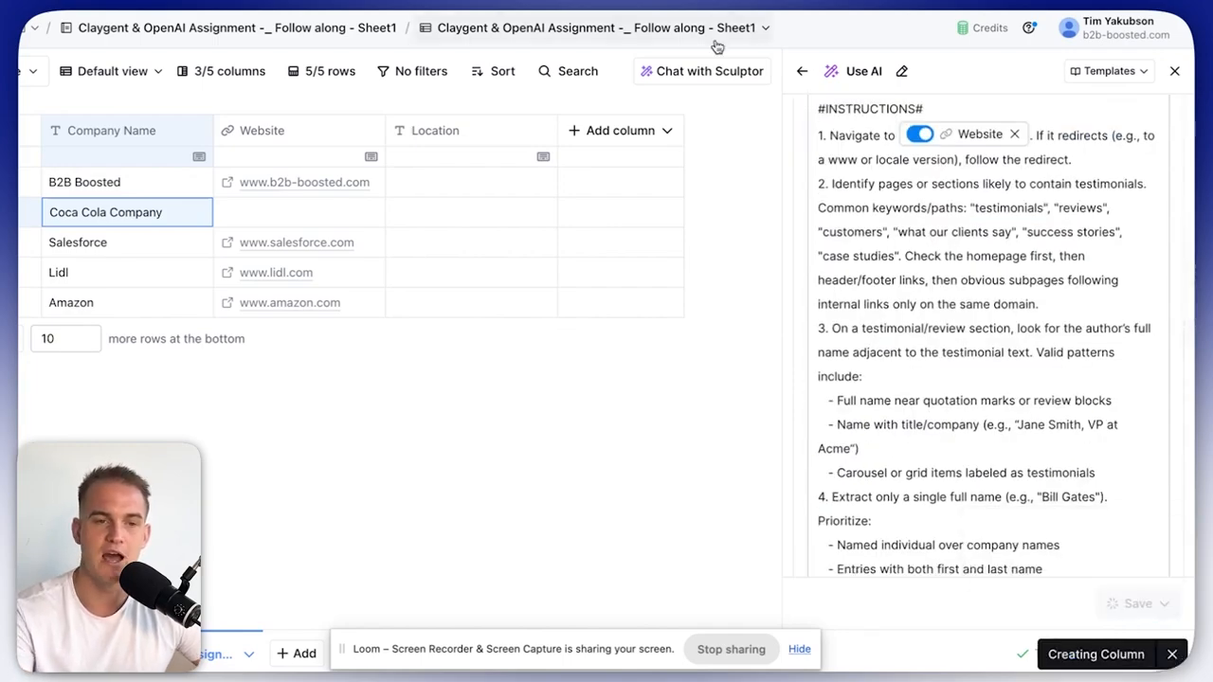
pyautogui.hotkey('alt', 'Tab')
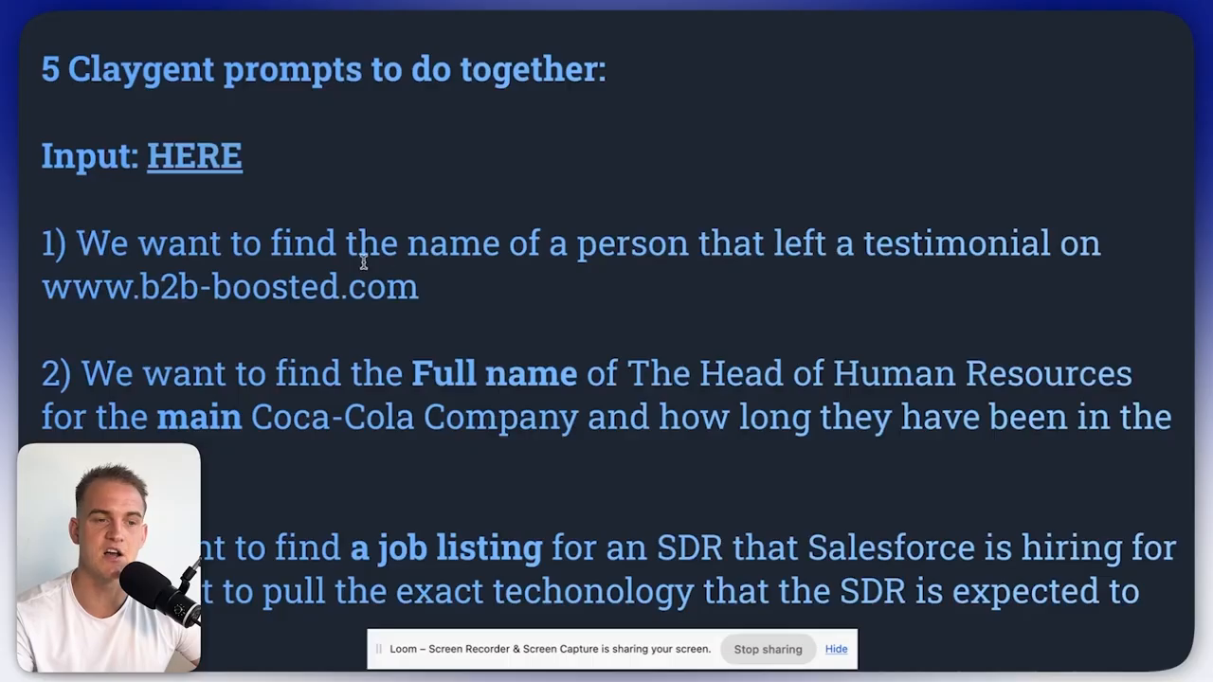
# Run the testimonial lookup on the B2B Boosted row and expand the agent's steps in Cell details.
pyautogui.moveTo(106, 244); pyautogui.dragTo(424, 279)
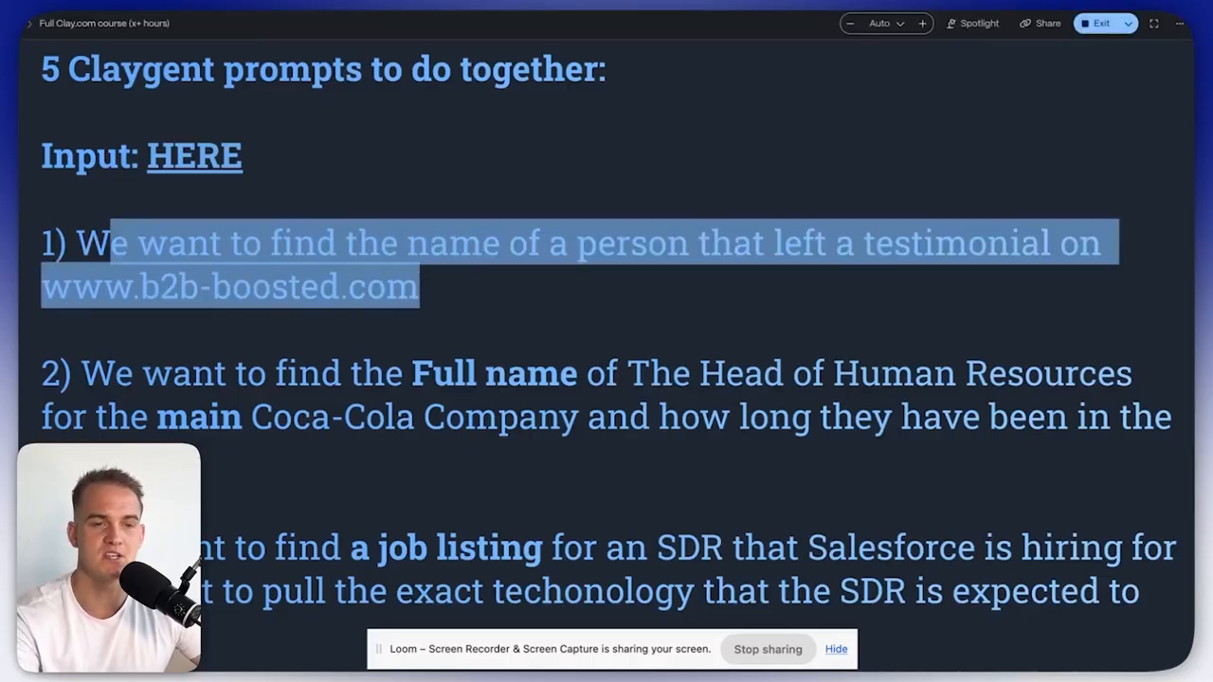
pyautogui.hotkey('alt', 'Tab')
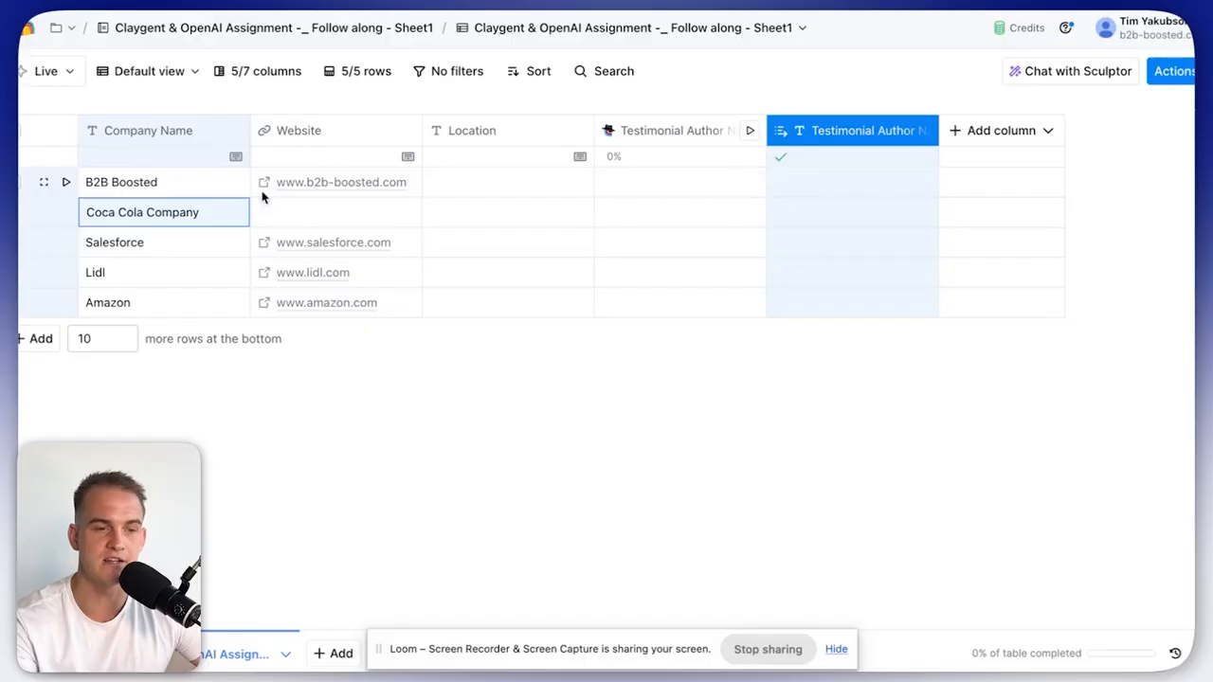
pyautogui.click(753, 183)
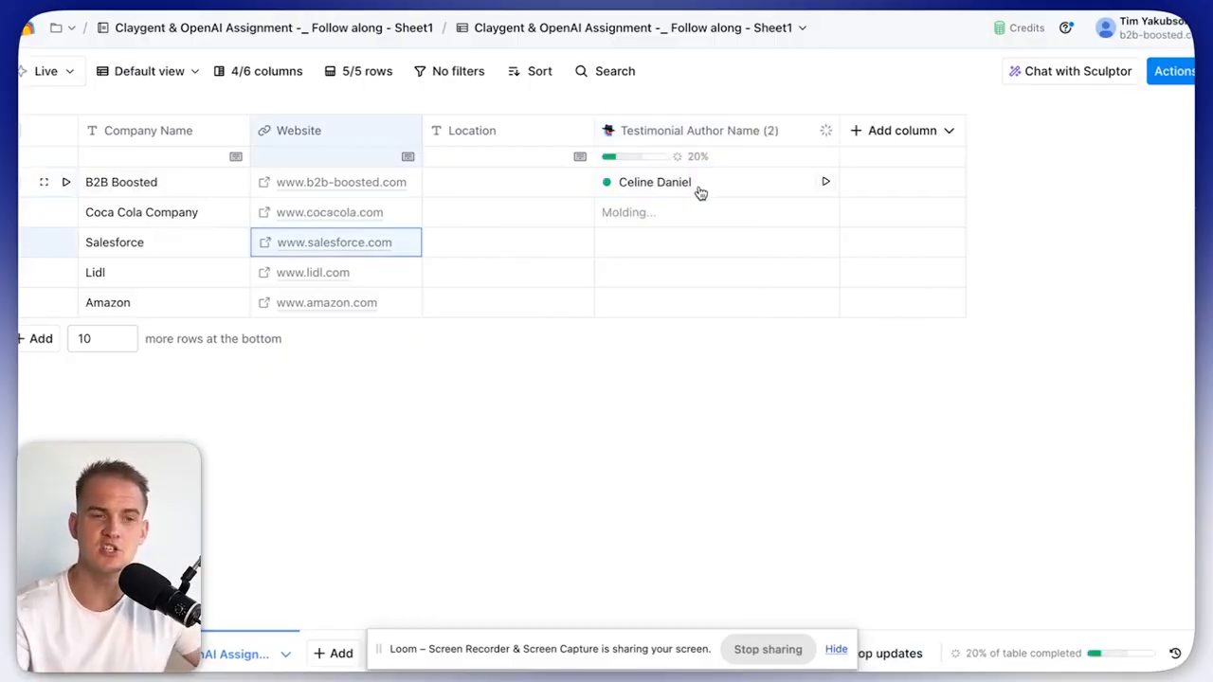
pyautogui.click(650, 190)
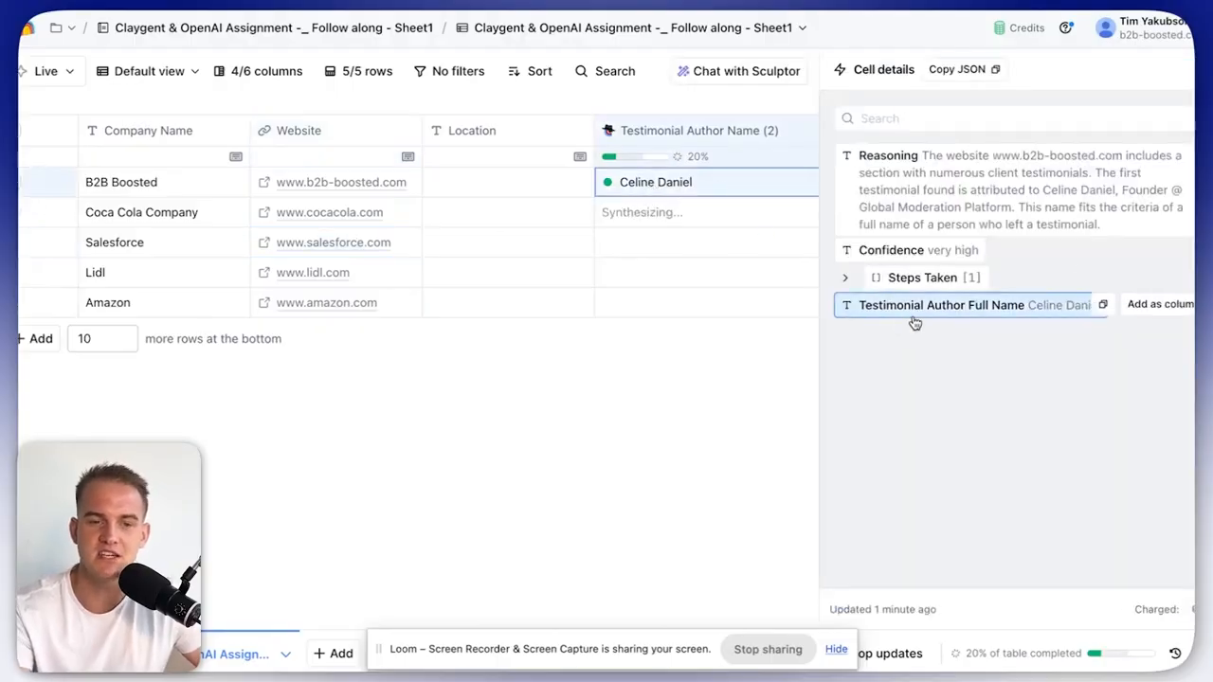
pyautogui.click(934, 279)
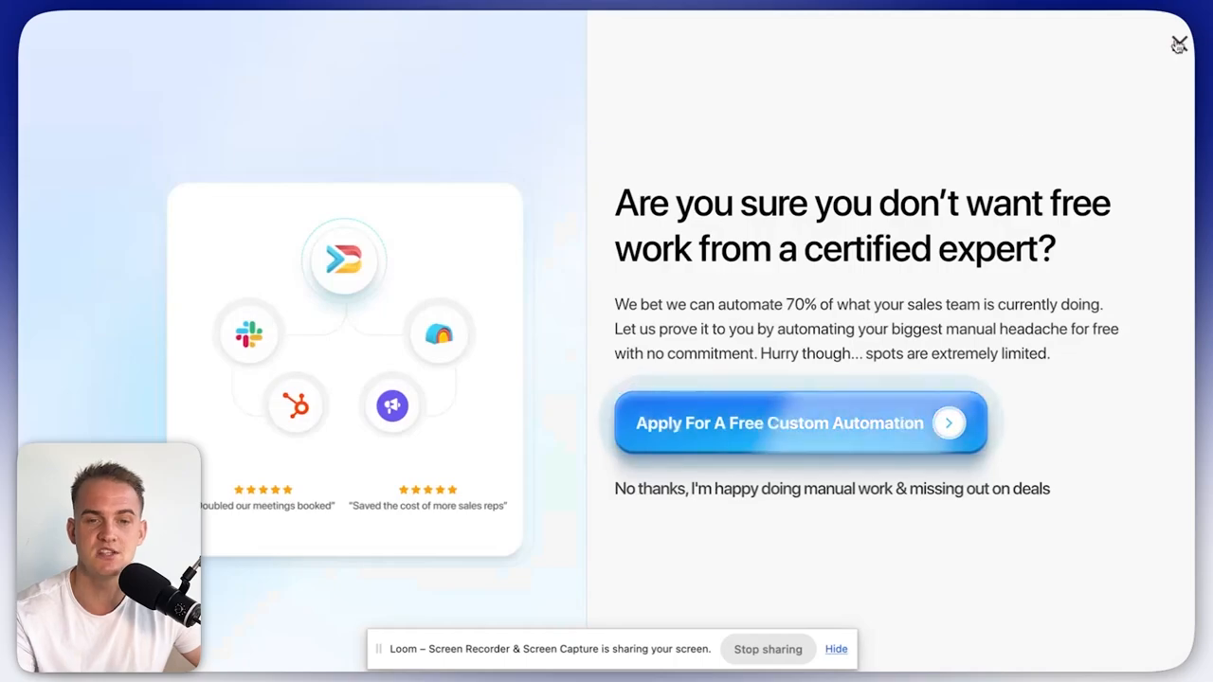
# Verify the returned reviewer's testimonial on the B2B Boosted site, then close the cell details.
pyautogui.click(1177, 44)
pyautogui.scroll(5, 827, 227)
pyautogui.scroll(3, 827, 227)
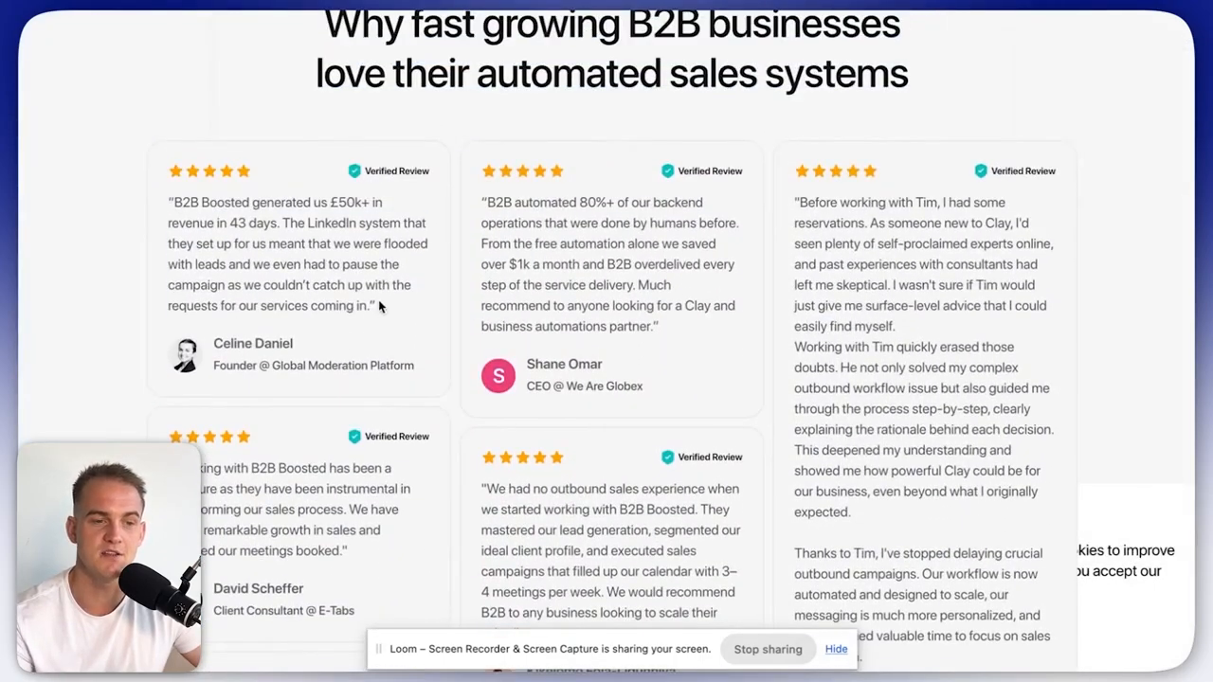
pyautogui.moveTo(382, 303); pyautogui.dragTo(255, 203)
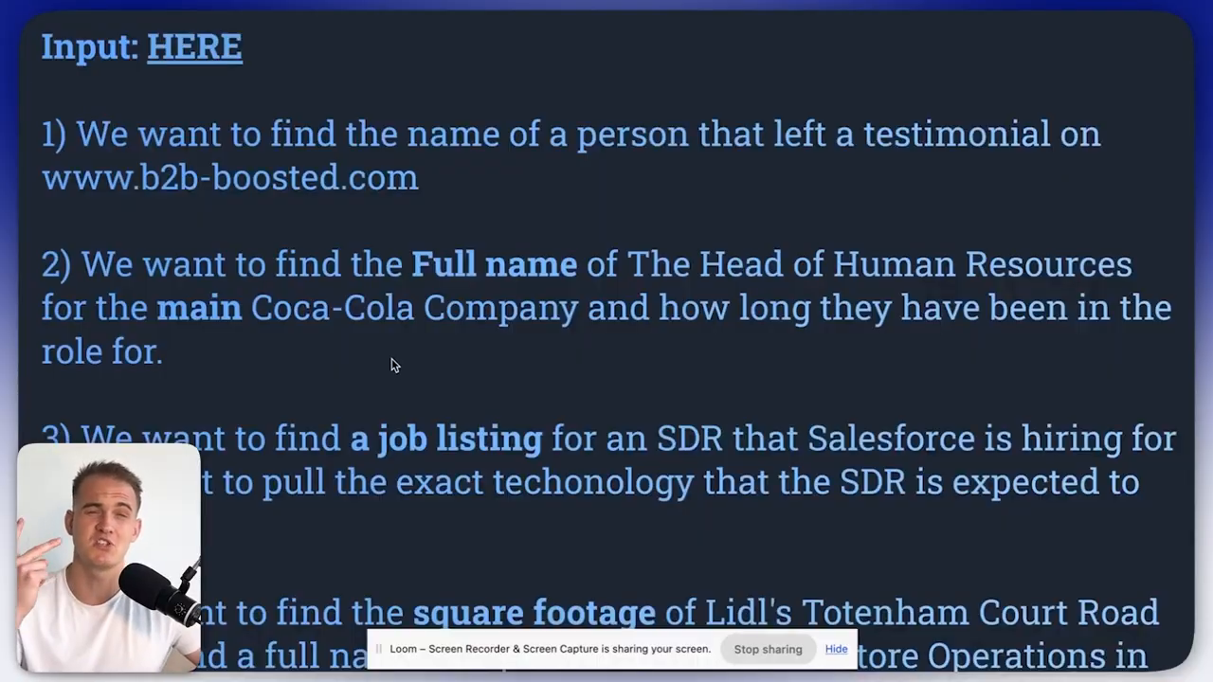
pyautogui.moveTo(176, 356); pyautogui.dragTo(95, 268)
pyautogui.hotkey('ctrl', 'c')
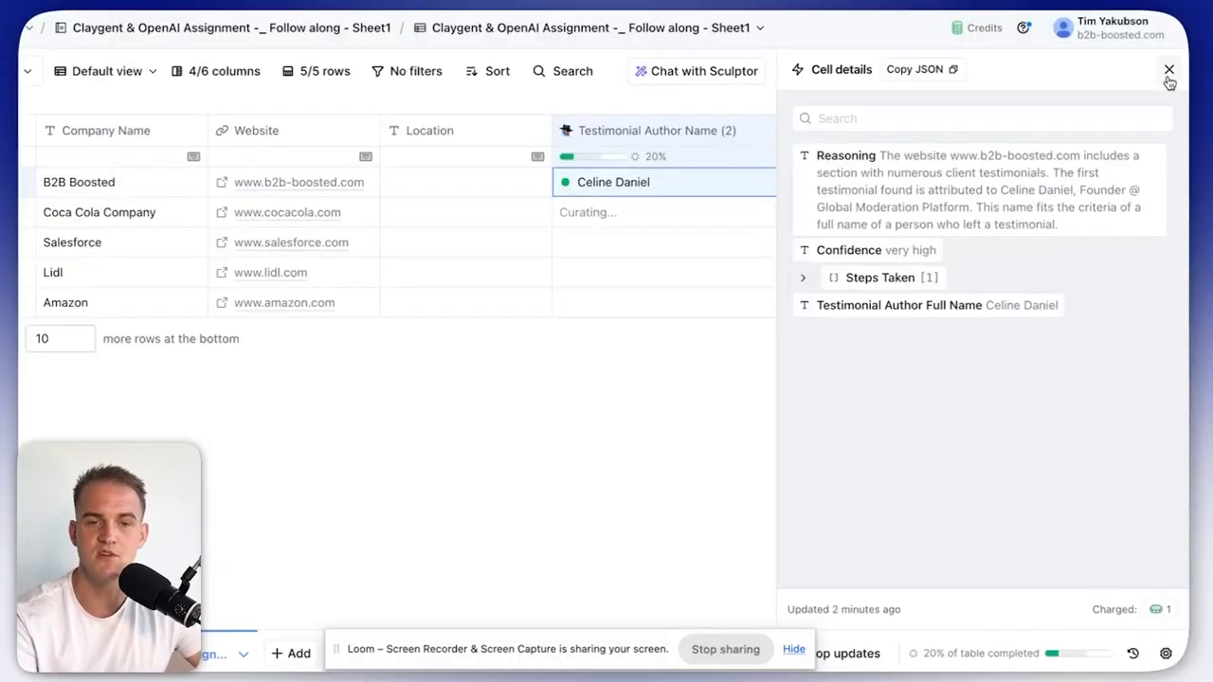
pyautogui.click(1169, 72)
# Delete the Testimonial Author Name column and paste the Head of HR prompt into a new Claygent column.
pyautogui.click(698, 145)
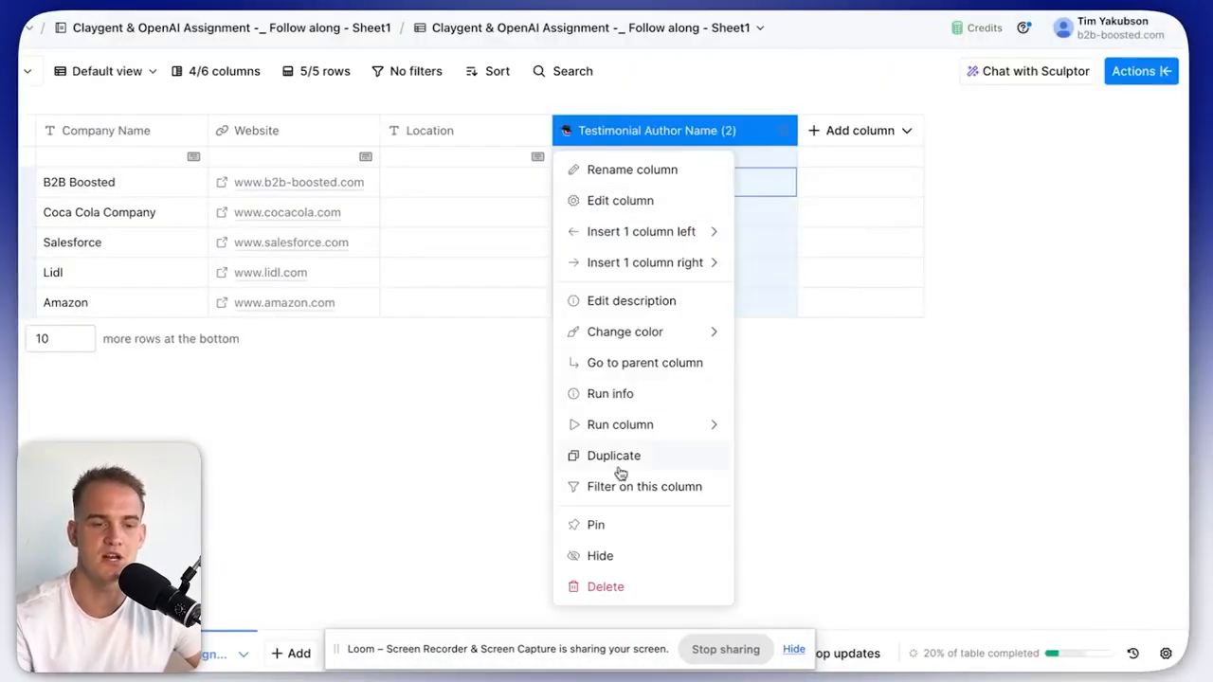
pyautogui.click(606, 587)
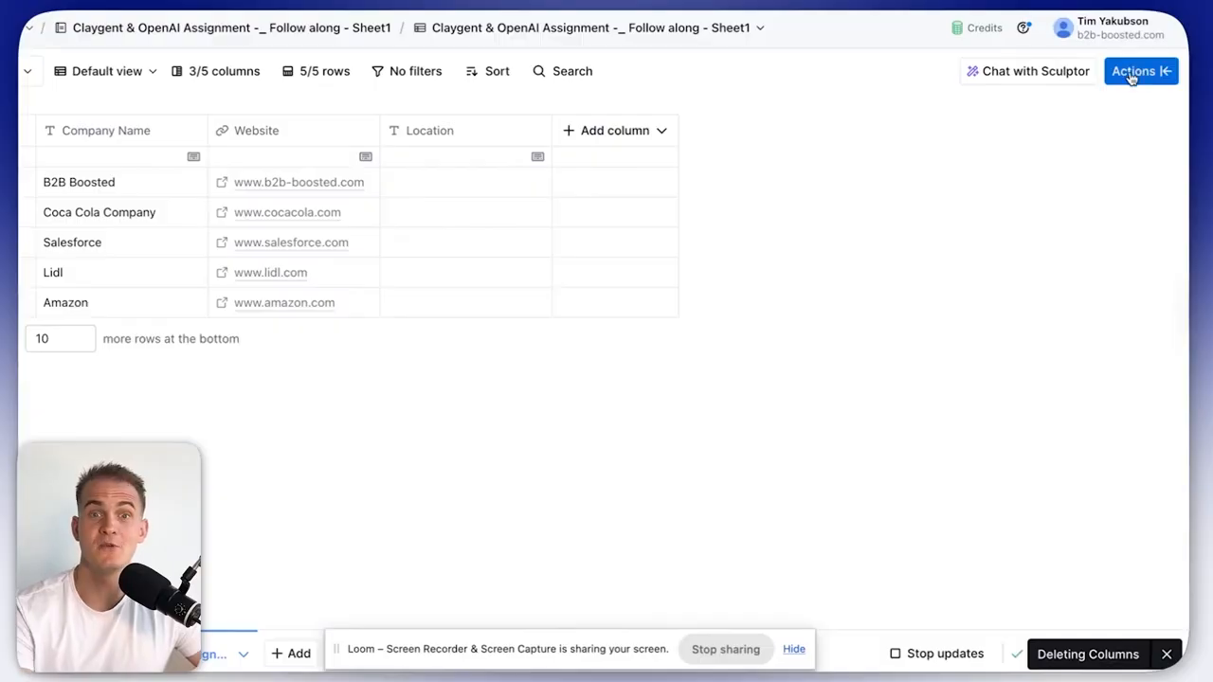
pyautogui.click(1143, 75)
pyautogui.write('claygent')
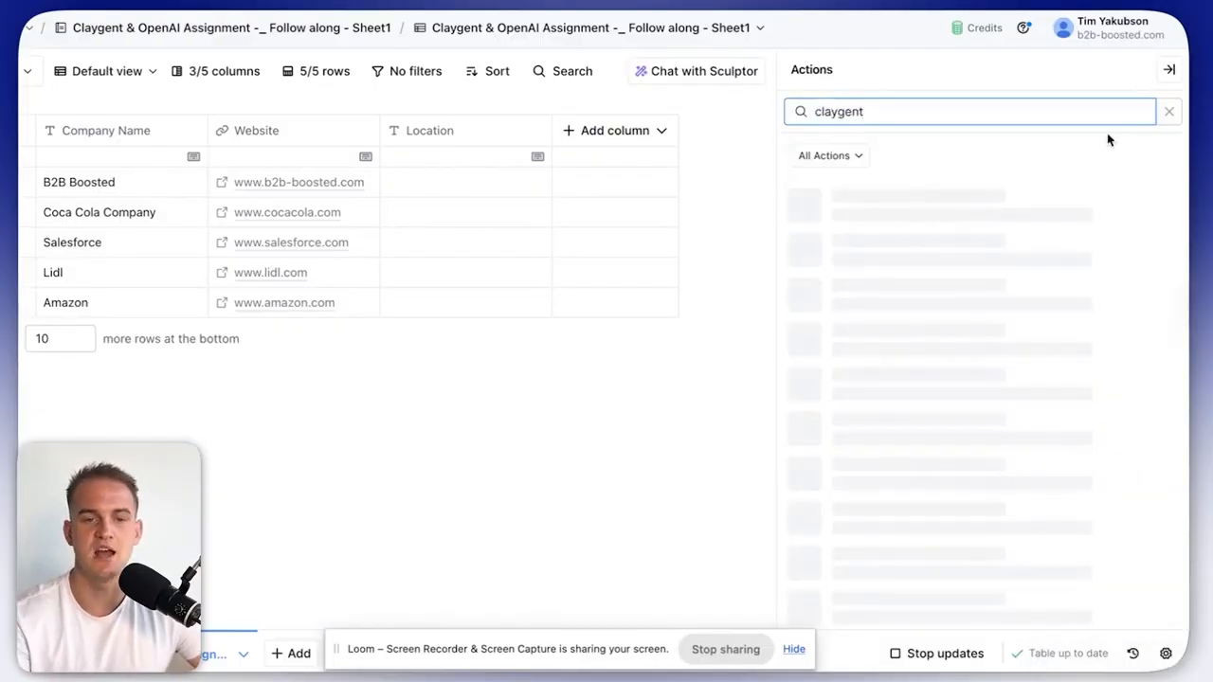
pyautogui.click(955, 236)
pyautogui.click(878, 278)
pyautogui.hotkey('ctrl', 'v')
# Add the company name/website input line and a search for Company Name's head of HR and tenure.
pyautogui.hotkey('ctrl', 'a')
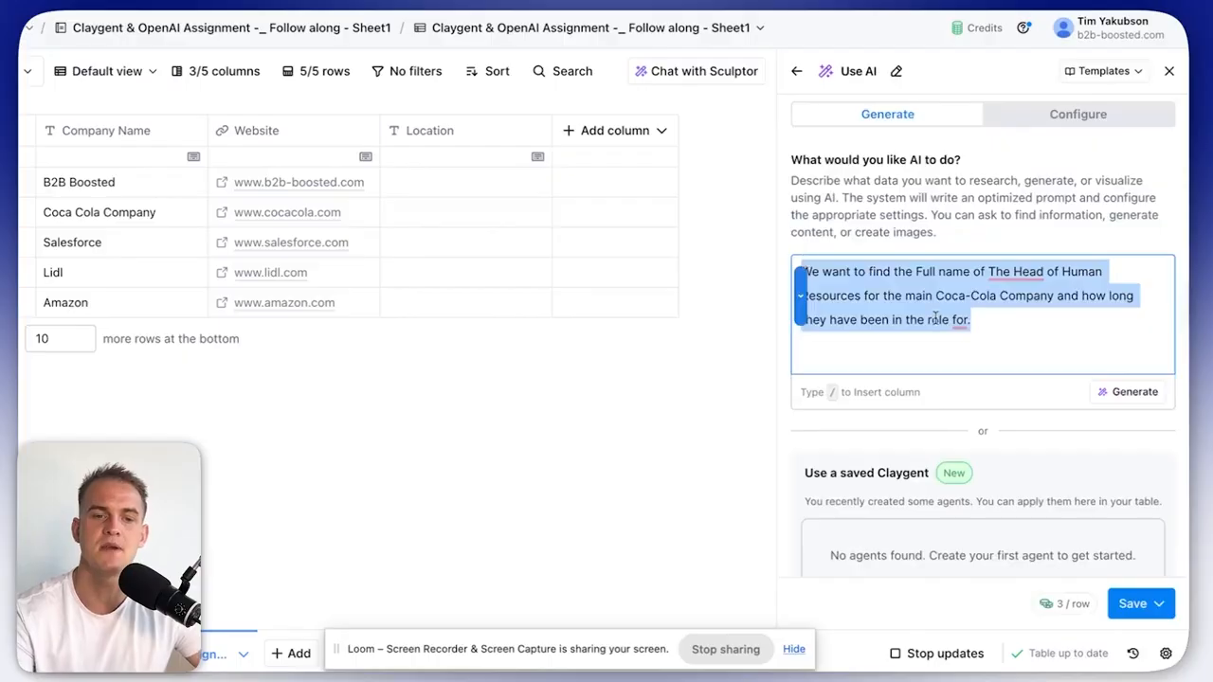
pyautogui.click(1001, 312)
pyautogui.press('Return')
pyautogui.press('Return')
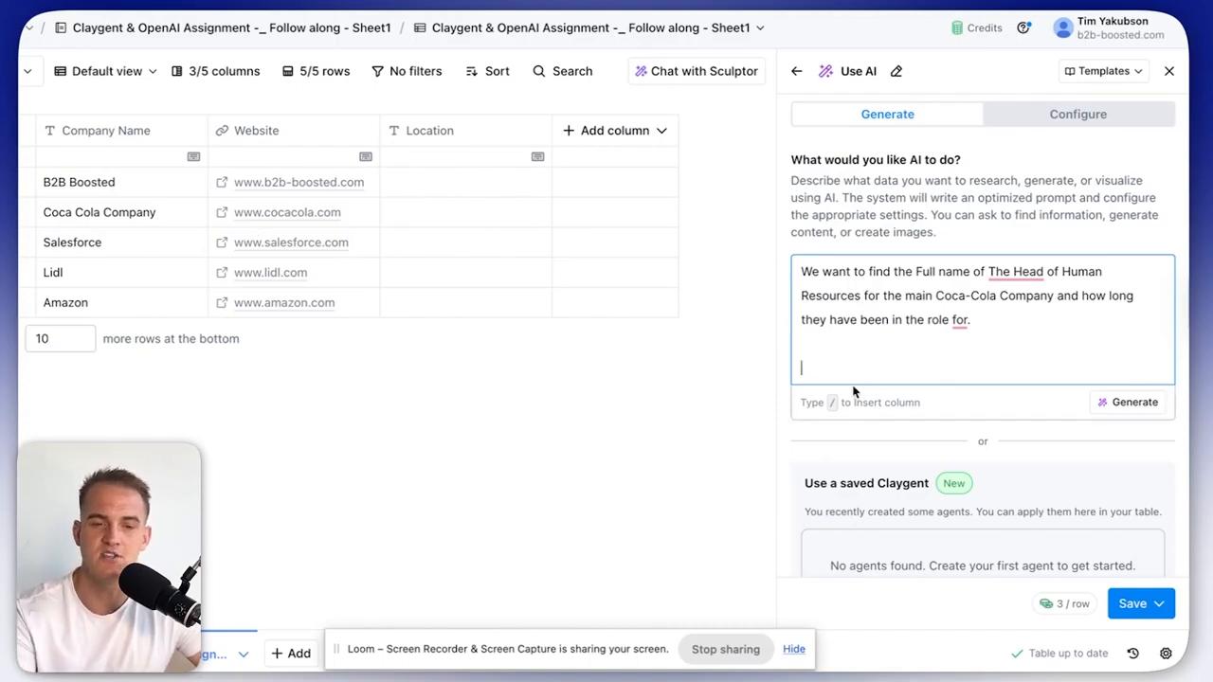
pyautogui.write('The ')
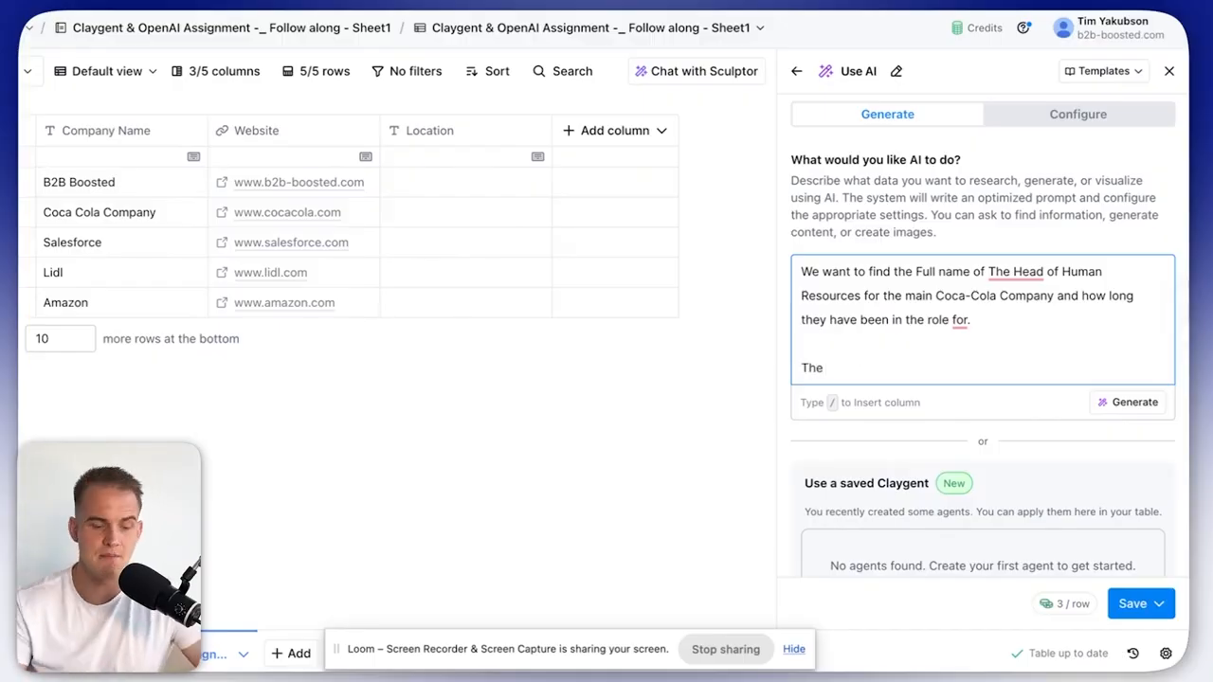
pyautogui.write('input is the company name and website.')
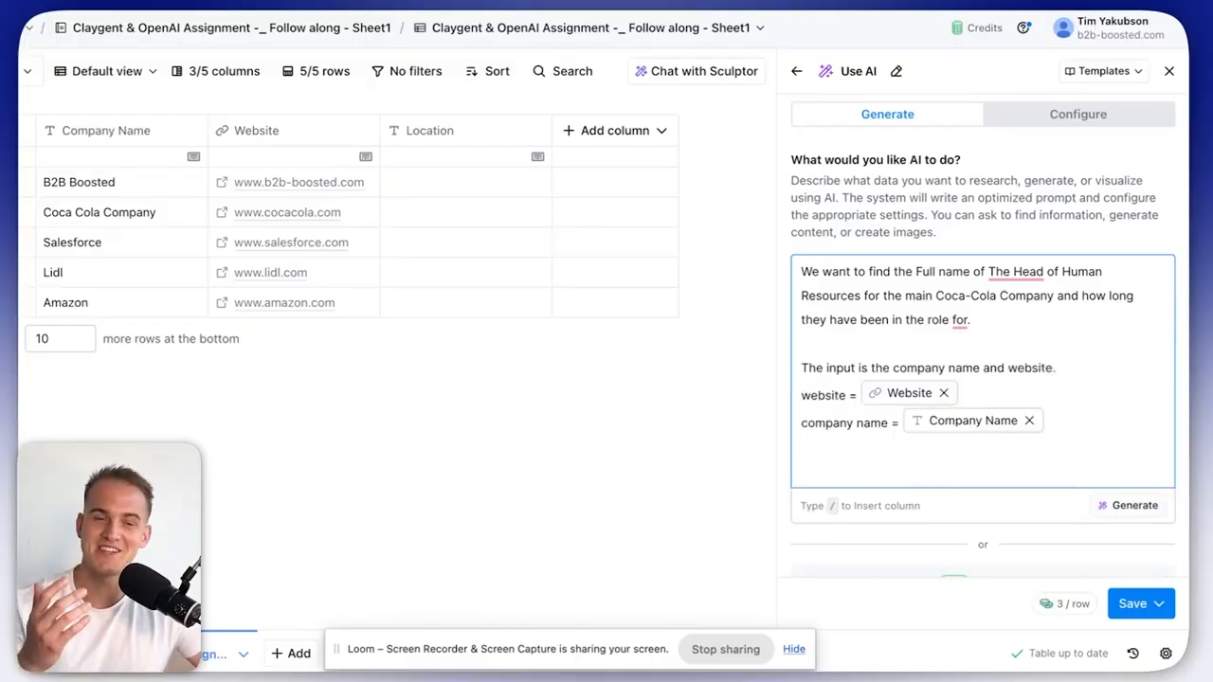
pyautogui.write('sed ')
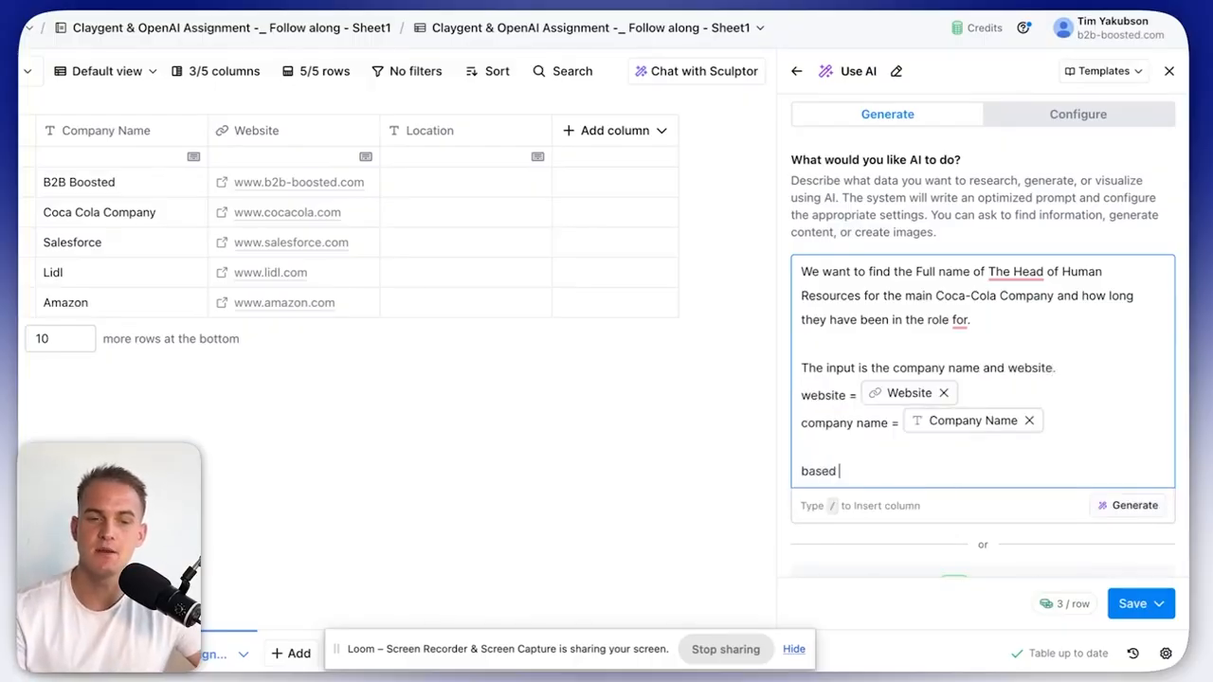
pyautogui.write('on the input, search the internet for the head of H')
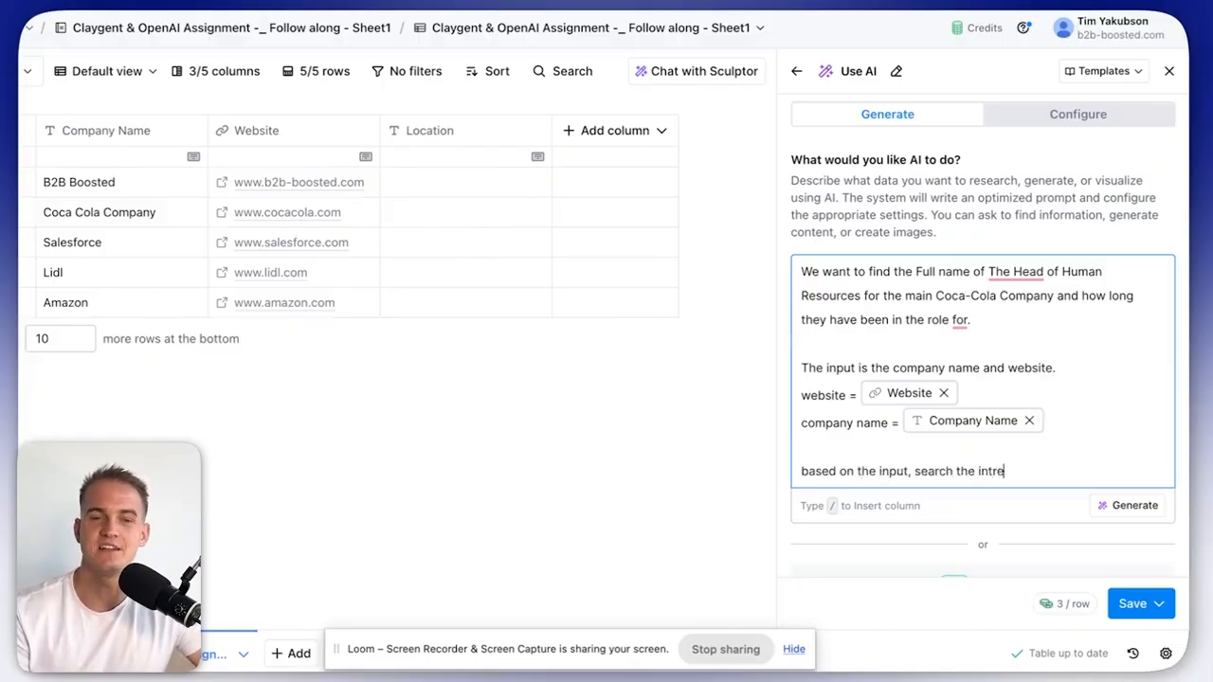
pyautogui.write('R at')
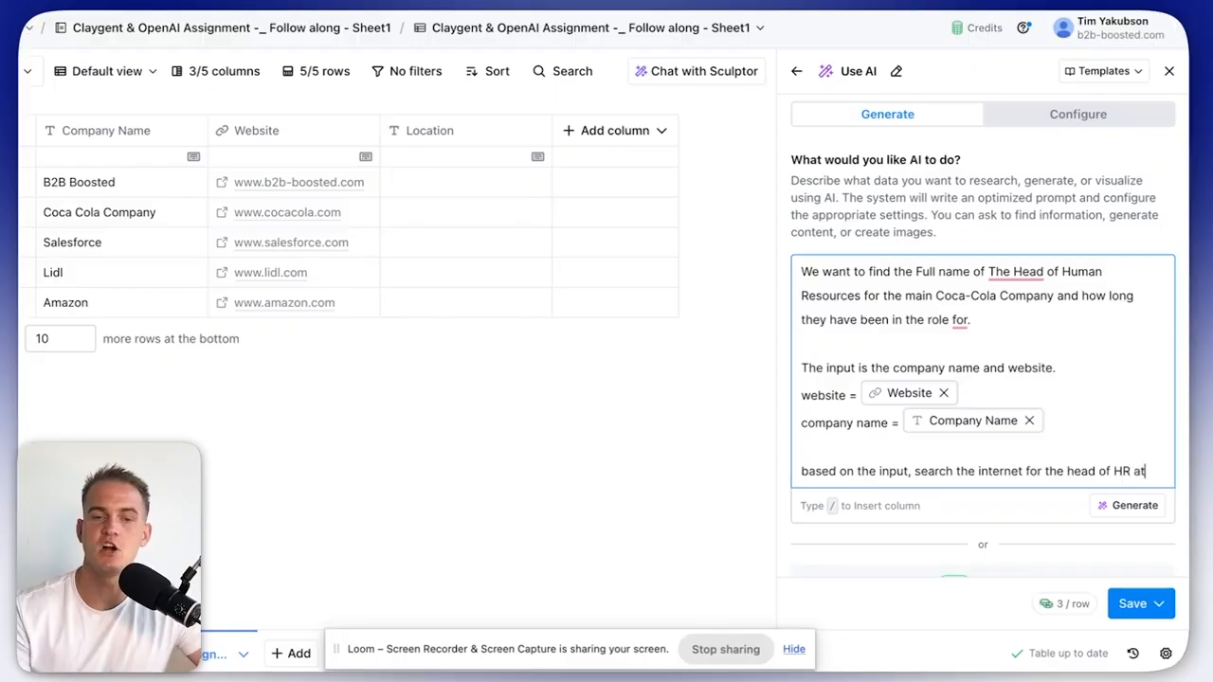
pyautogui.write(' the main /')
pyautogui.press('Down')
pyautogui.press('Return')
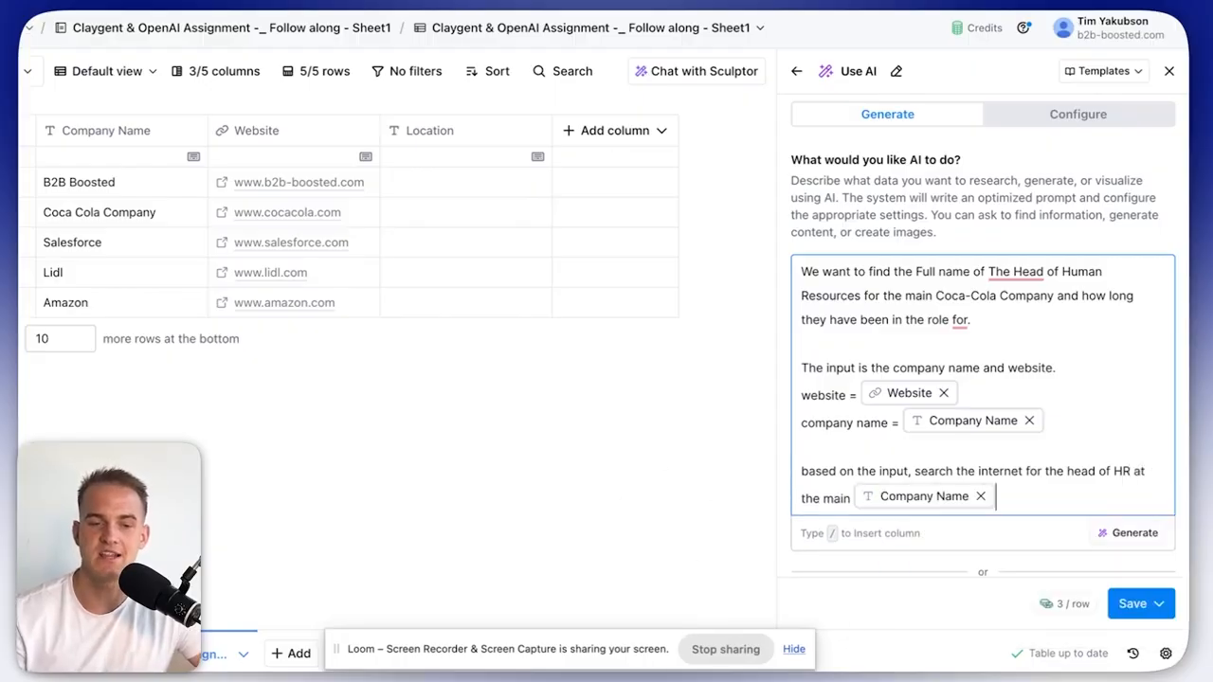
pyautogui.write('and how long they have been in t')
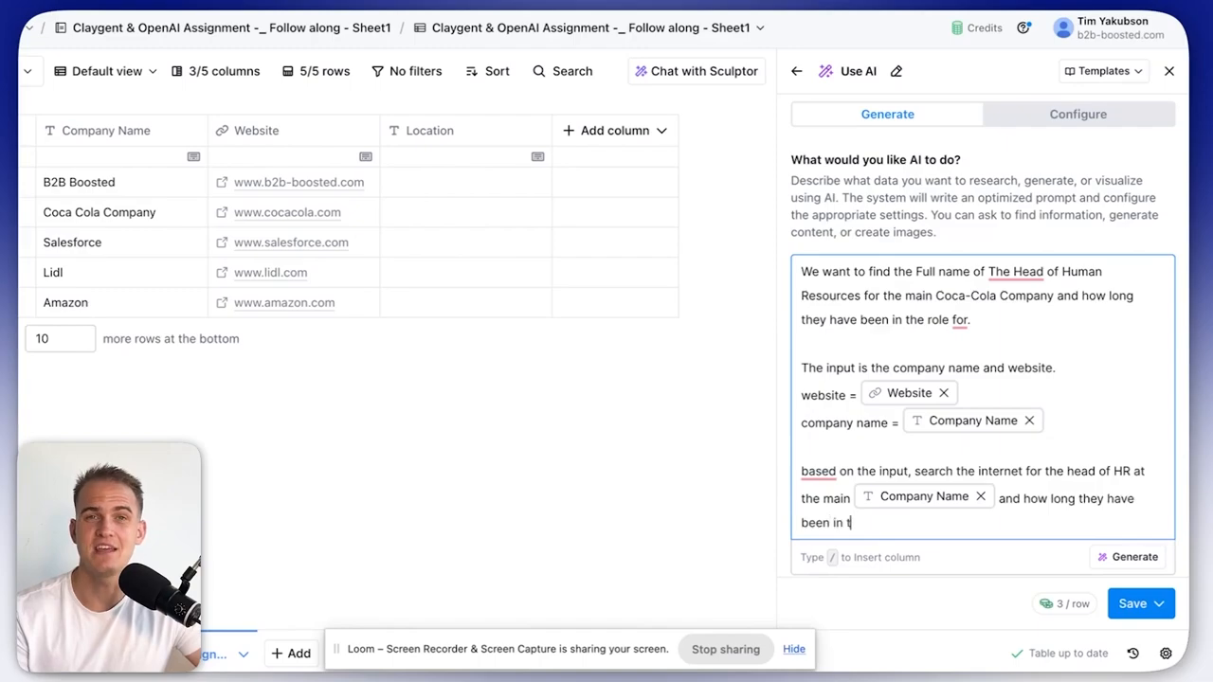
pyautogui.write('he role f')
pyautogui.write('or.')
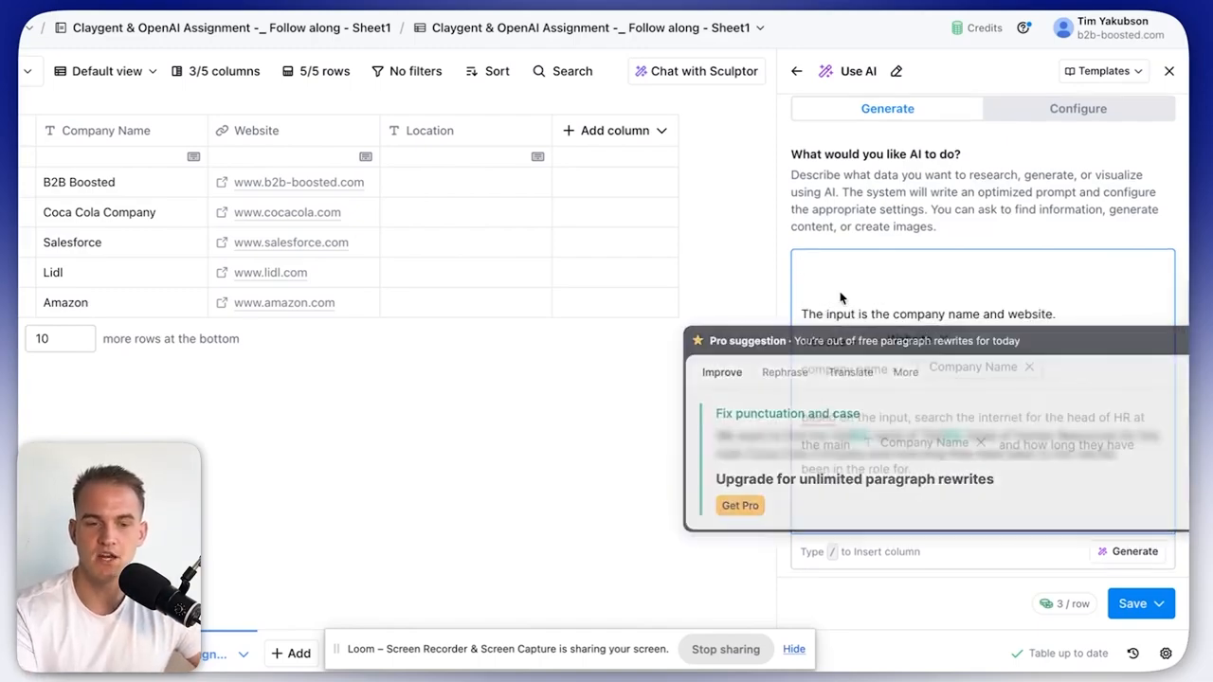
# Add the output rule: the head of HR's full name and how long they've been in the role.
pyautogui.press('Return')
pyautogui.press('Return')
pyautogui.write('output 2 things: the full ')
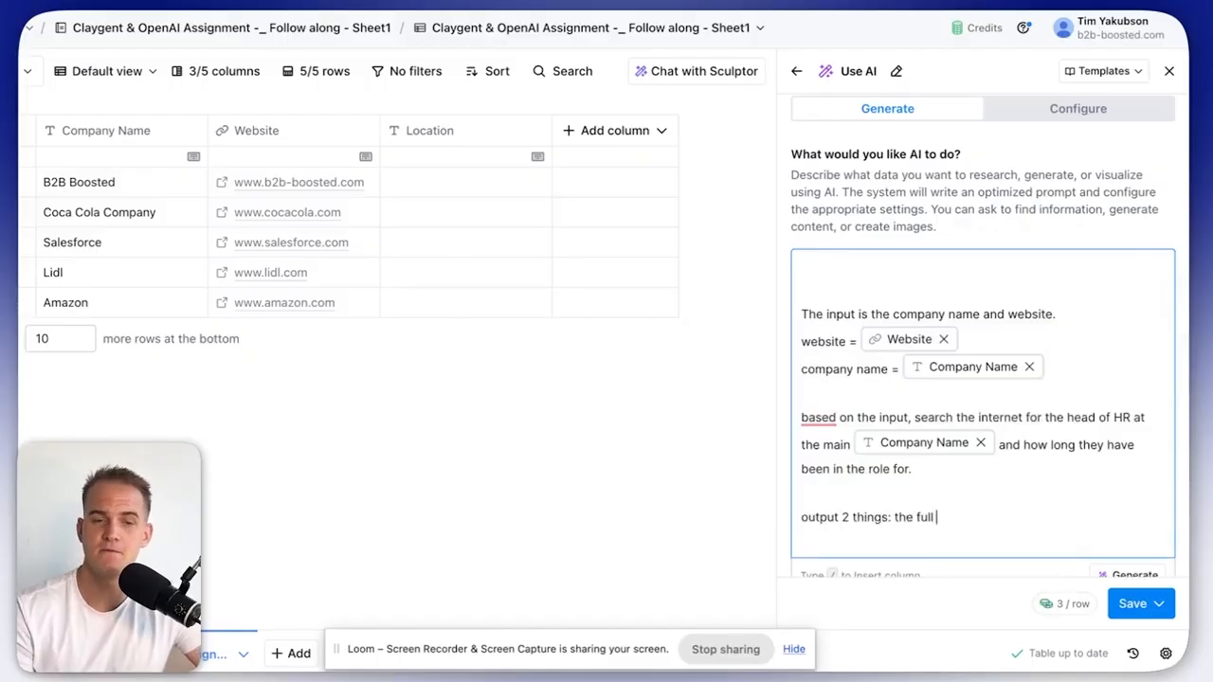
pyautogui.write('name of the head of HR and how long they ahve')
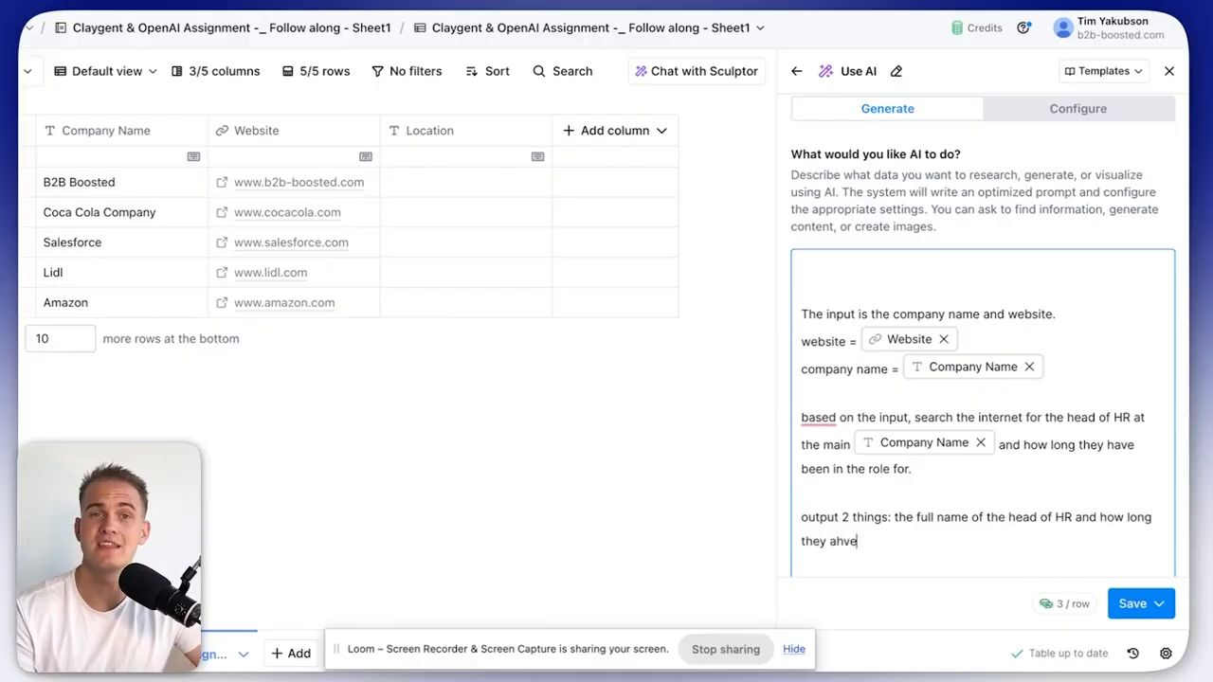
pyautogui.write('been in the role for.')
pyautogui.press('Return')
pyautogui.press('Return')
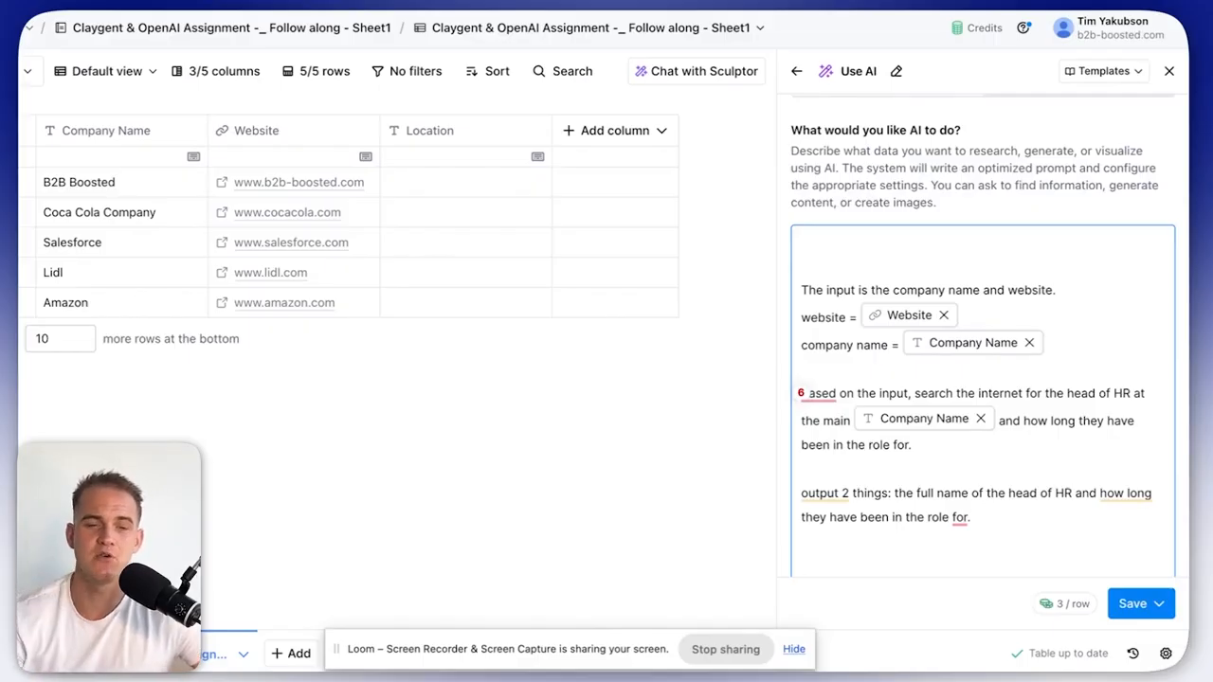
pyautogui.scroll(-3, 936, 320)
pyautogui.scroll(1, 942, 325)
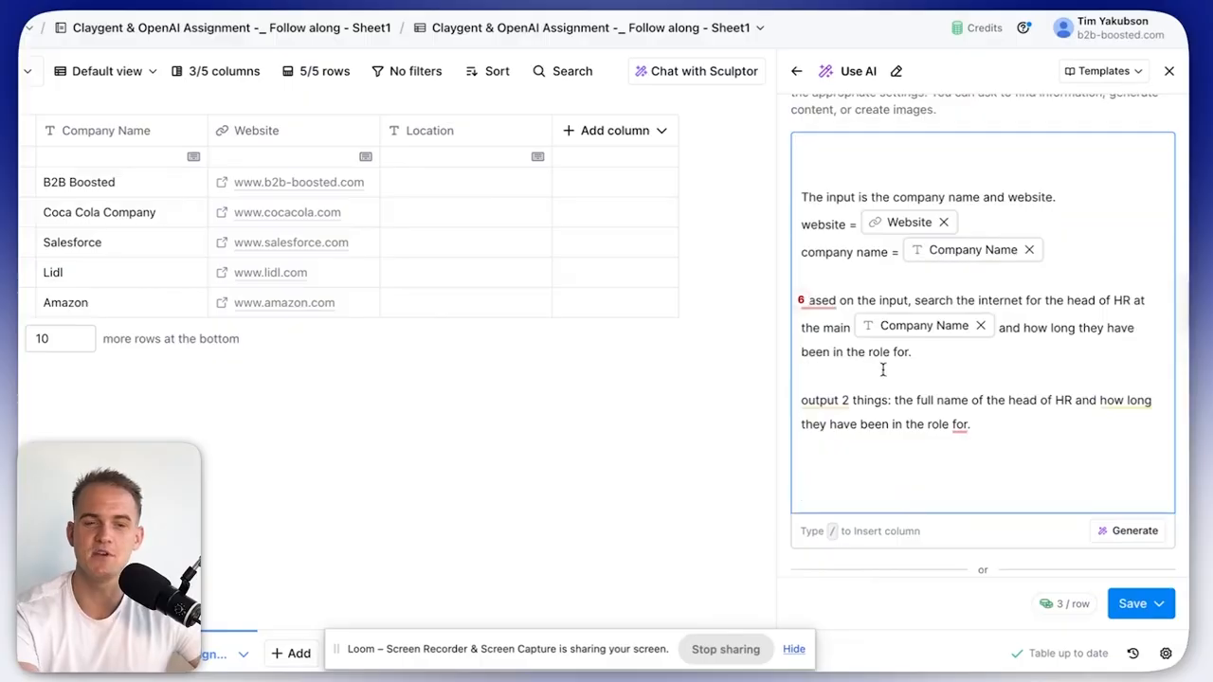
# Generate the HR prompt and add a 'reasoning' text output alongside full_name and time_in_role.
pyautogui.click(1111, 532)
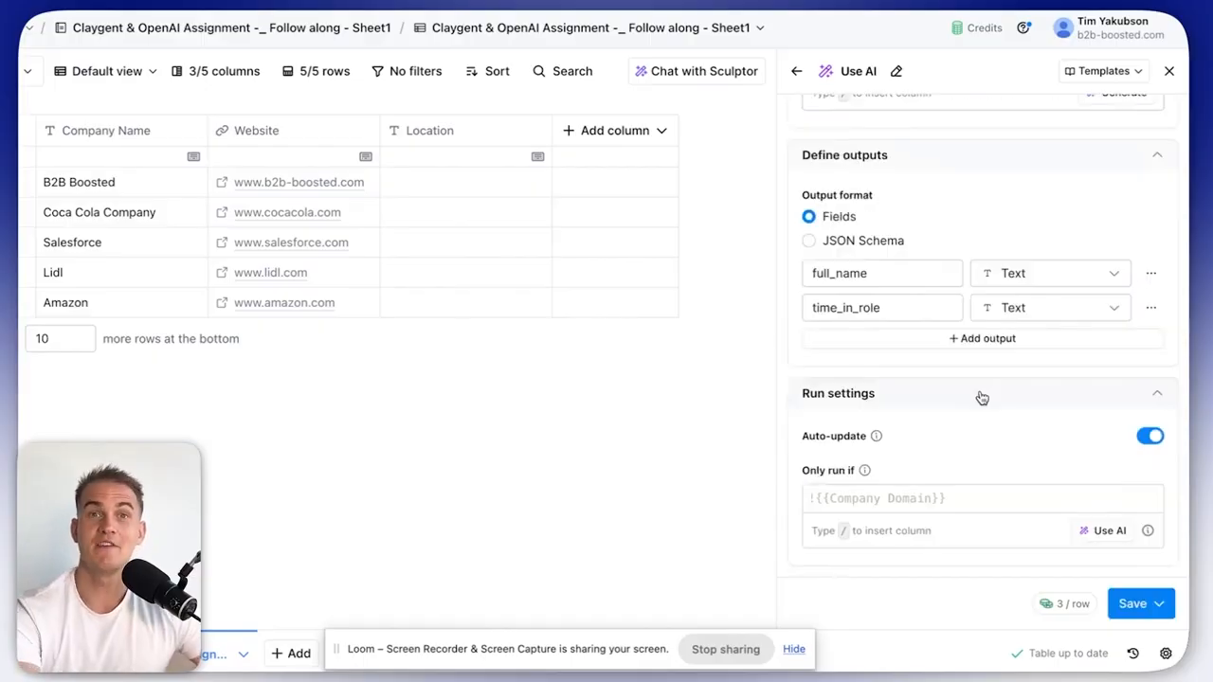
pyautogui.scroll(2, 965, 366)
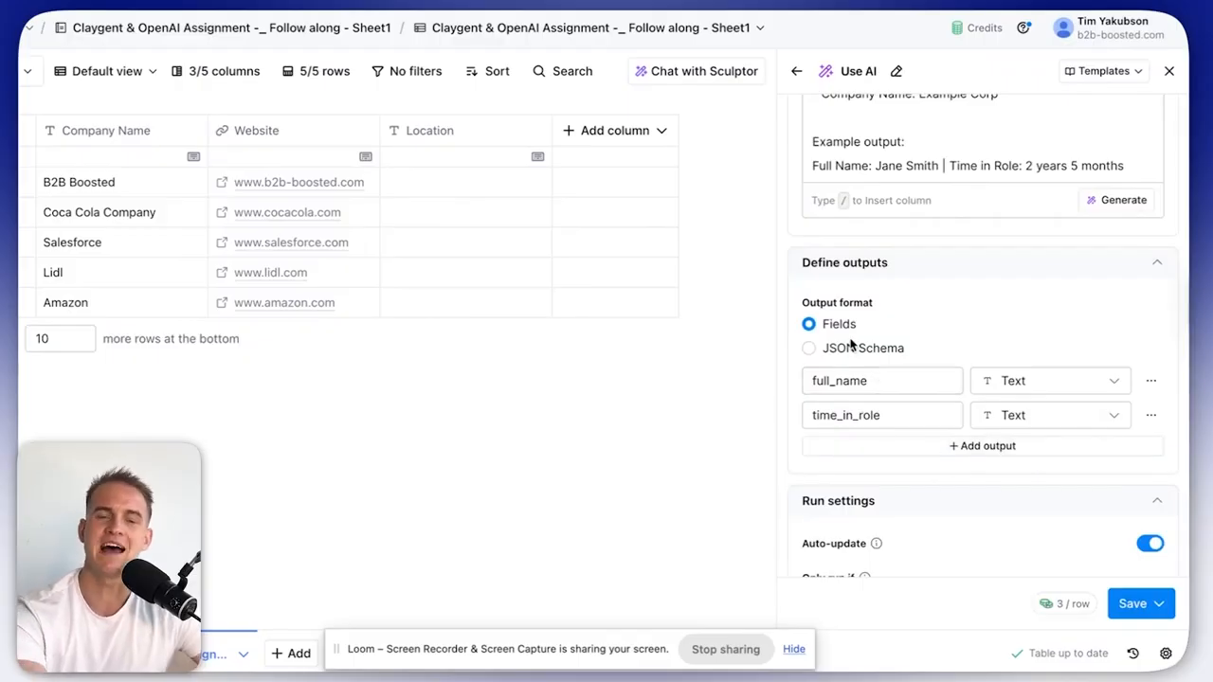
pyautogui.moveTo(869, 382); pyautogui.dragTo(810, 382)
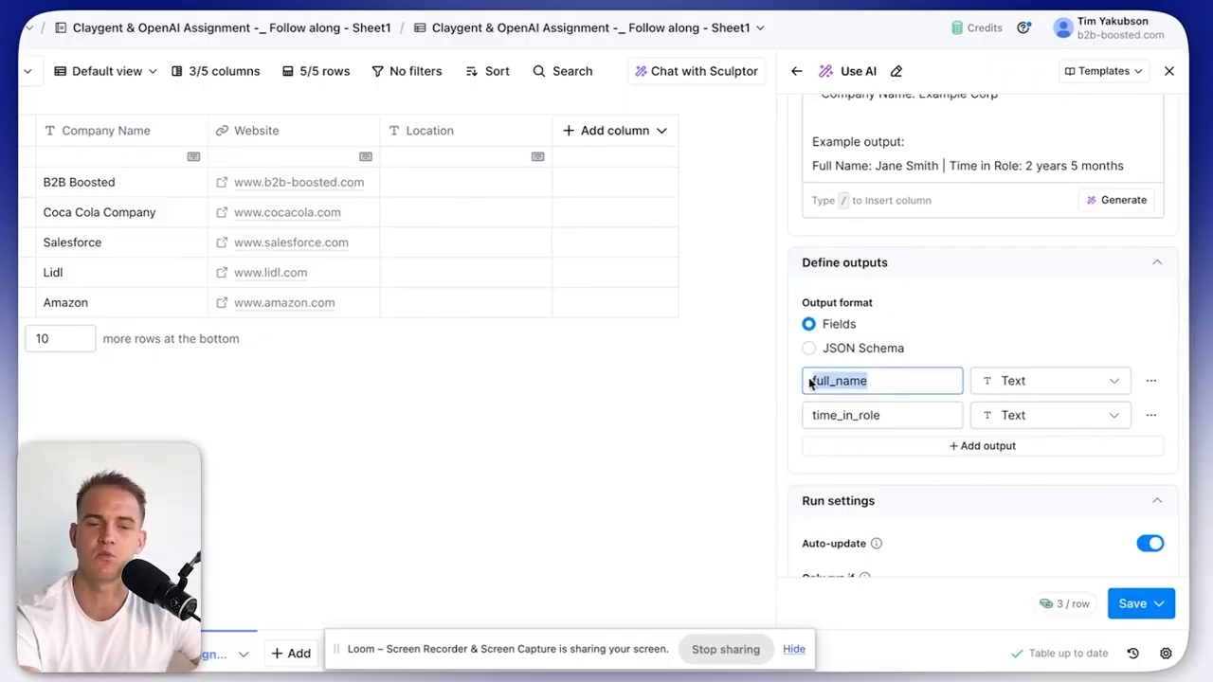
pyautogui.moveTo(885, 415); pyautogui.dragTo(807, 415)
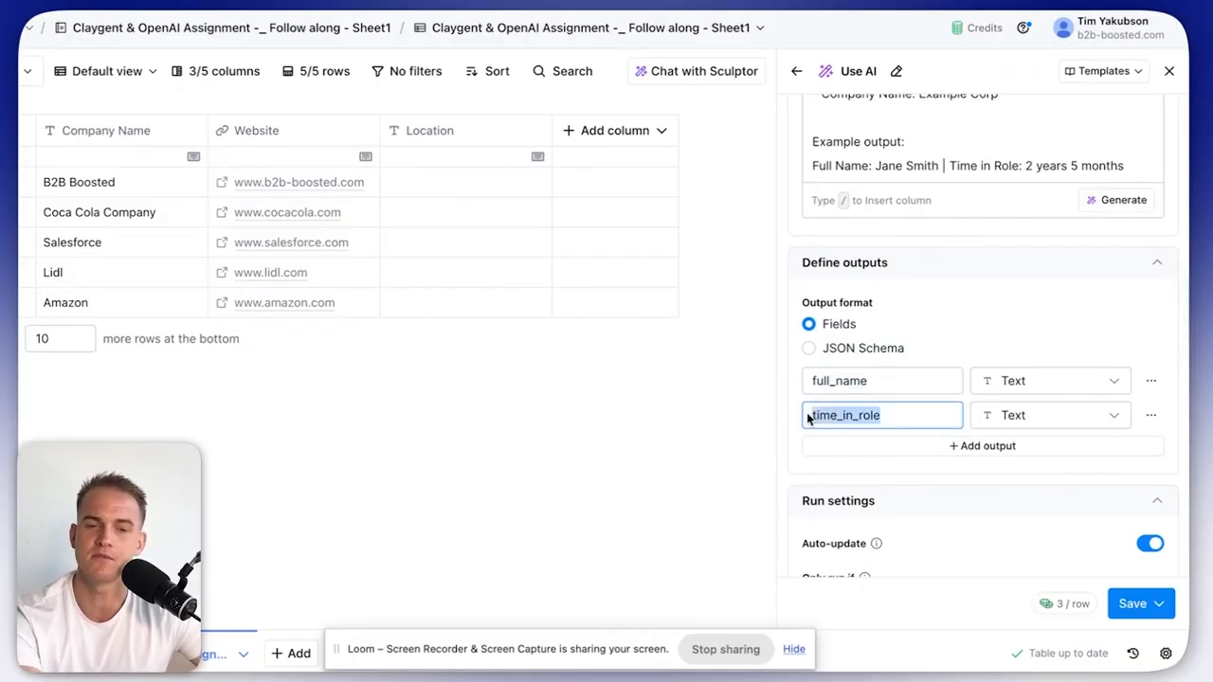
pyautogui.click(859, 457)
pyautogui.moveTo(885, 451); pyautogui.dragTo(811, 452)
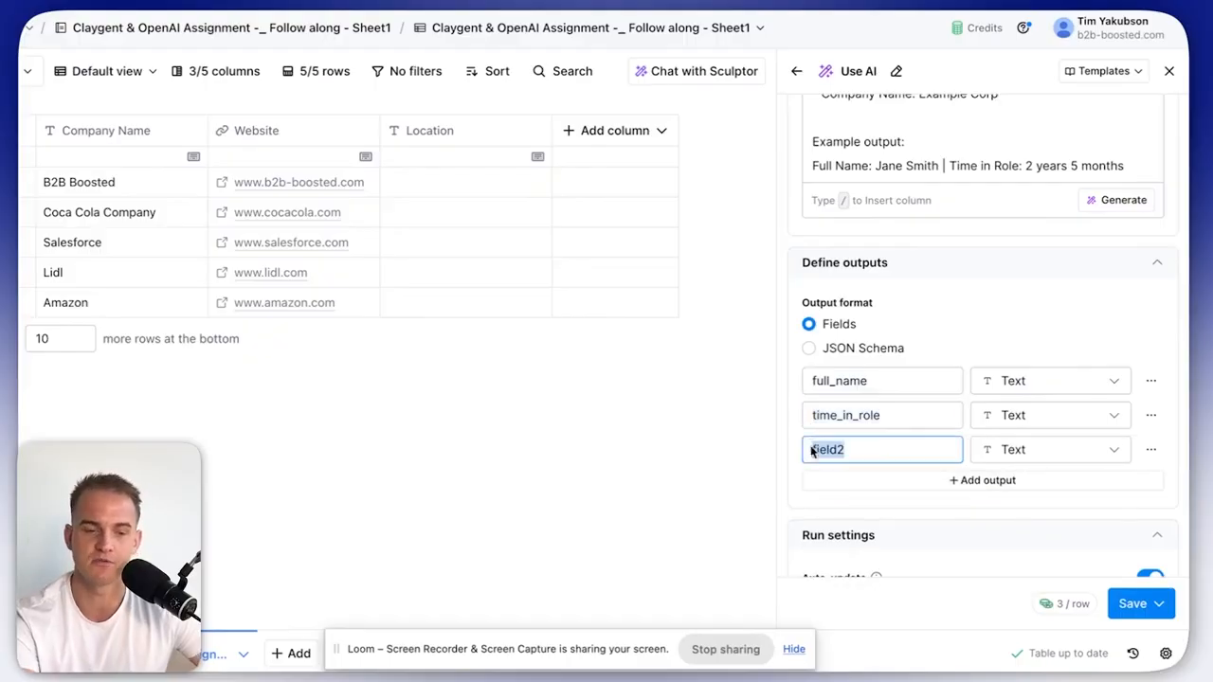
pyautogui.write('reasoning')
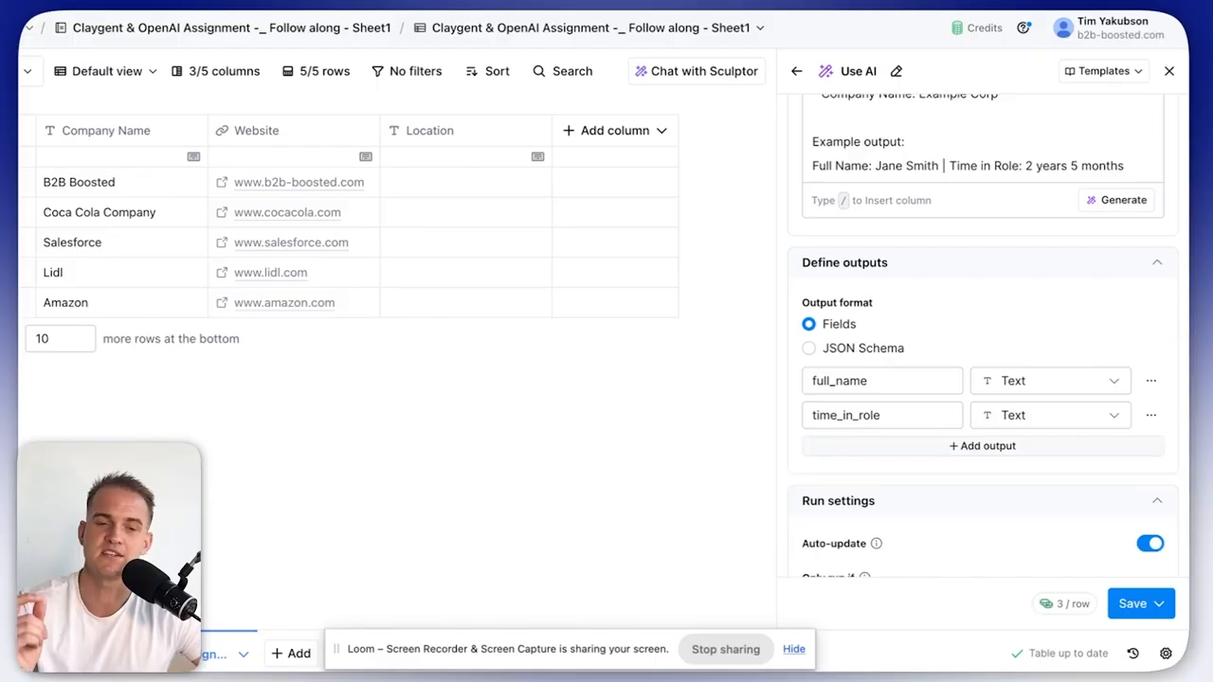
pyautogui.click(933, 451)
pyautogui.doubleClick(882, 449)
pyautogui.write('reasoning')
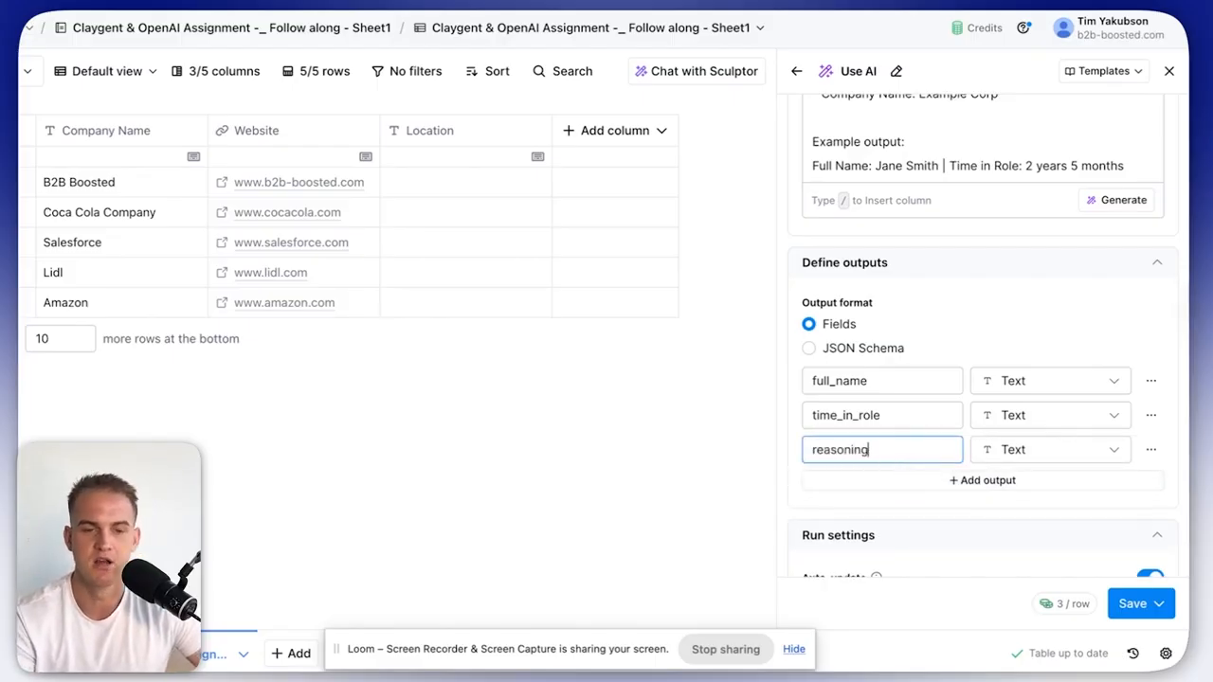
pyautogui.click(1137, 609)
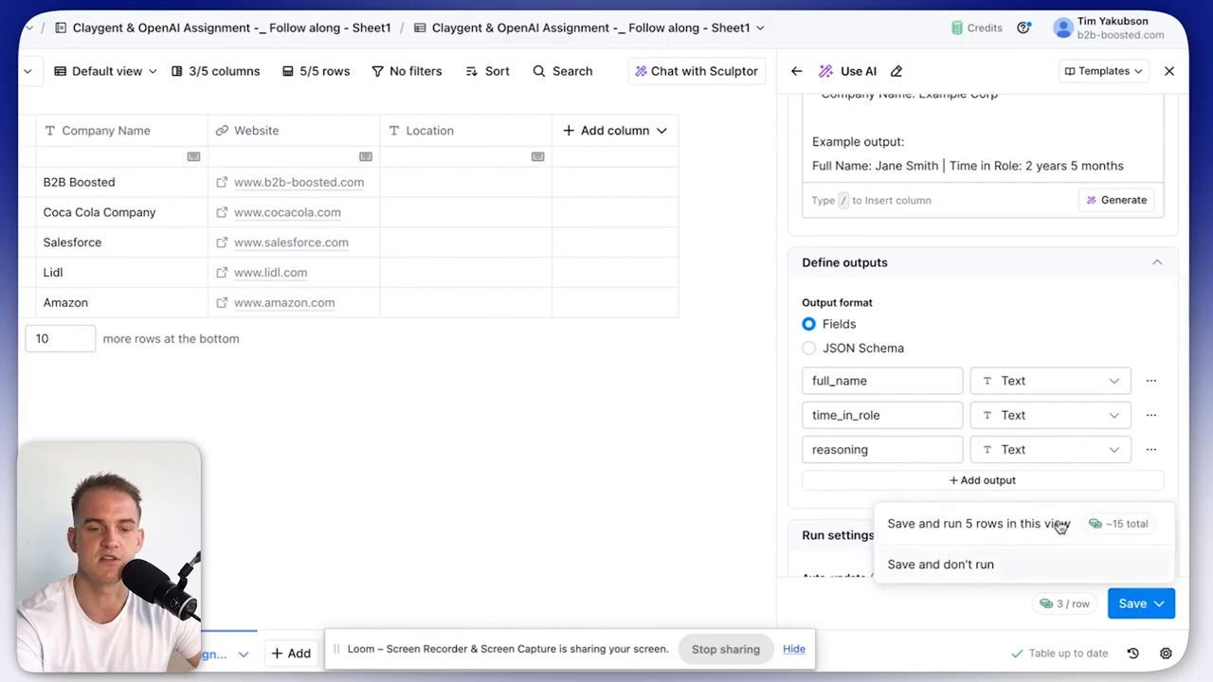
# Save the column without running it, using OpenAI GPT 4o Mini as the model.
pyautogui.click(1090, 571)
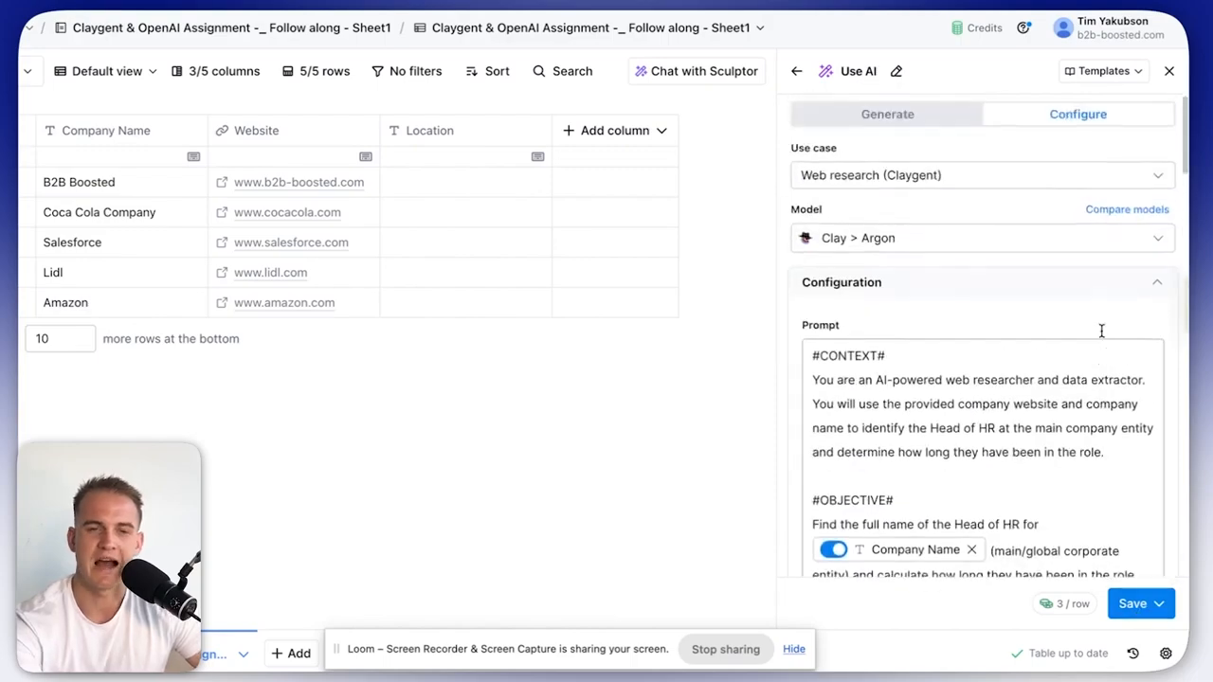
pyautogui.click(895, 239)
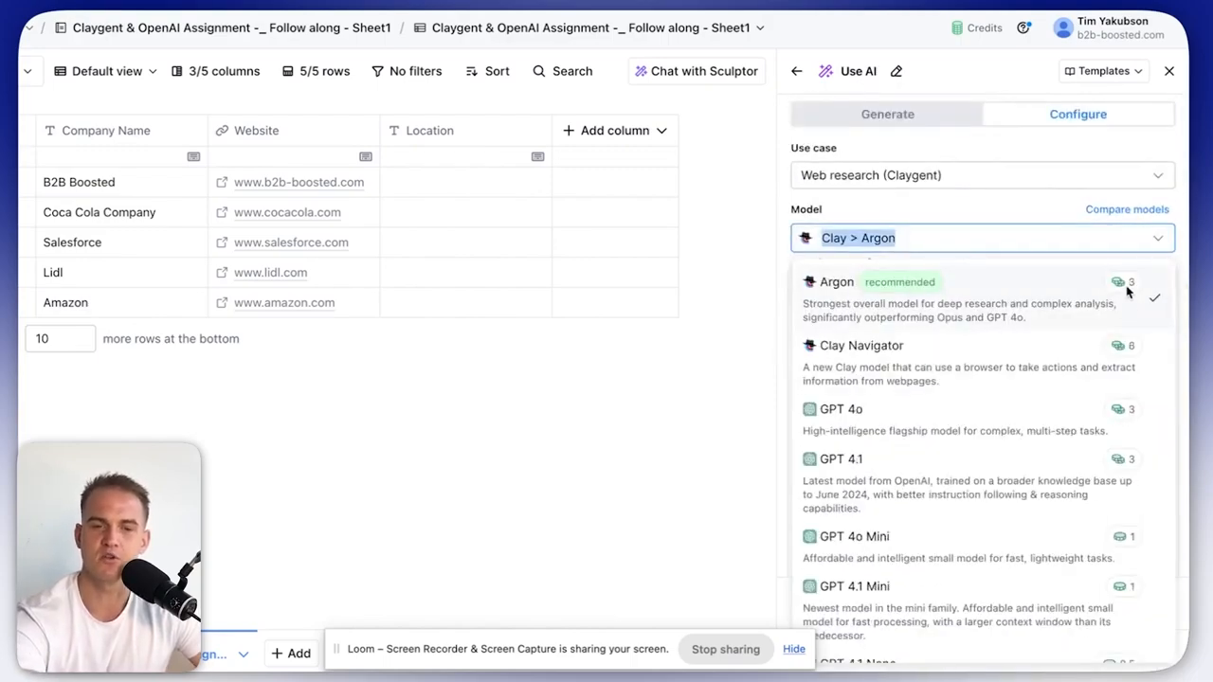
pyautogui.scroll(-2, 1079, 417)
pyautogui.click(995, 466)
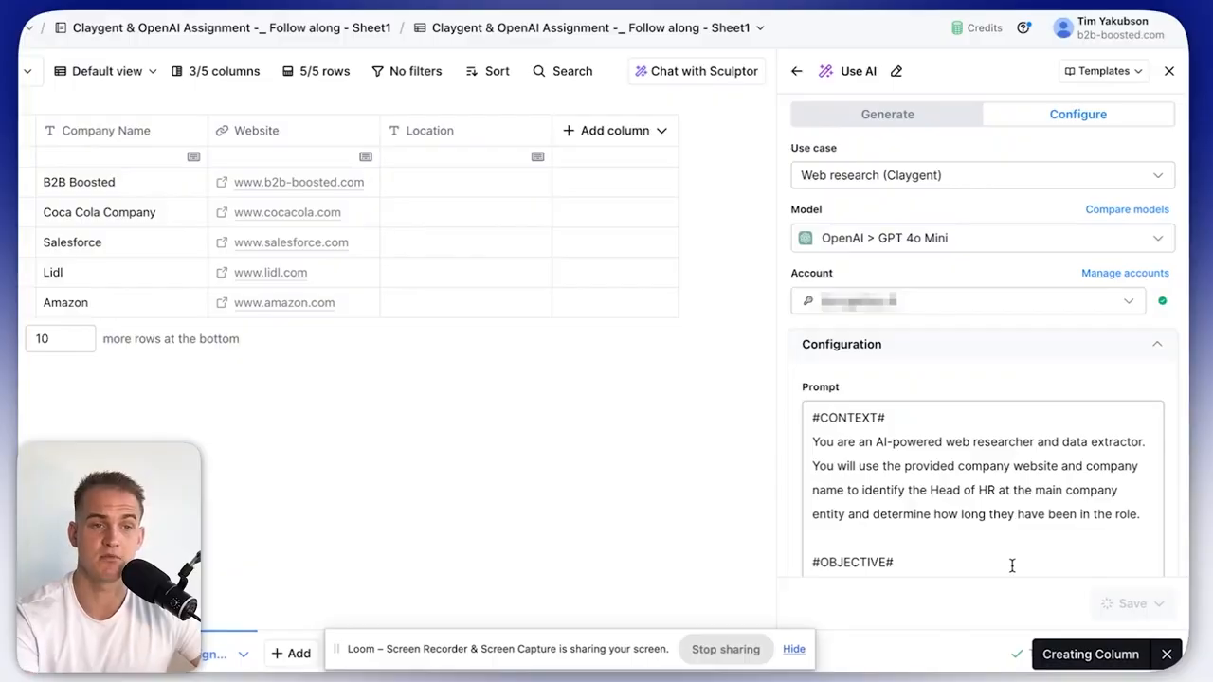
# Check the assignment document, then return to the Clay table.
pyautogui.press('super+Tab')
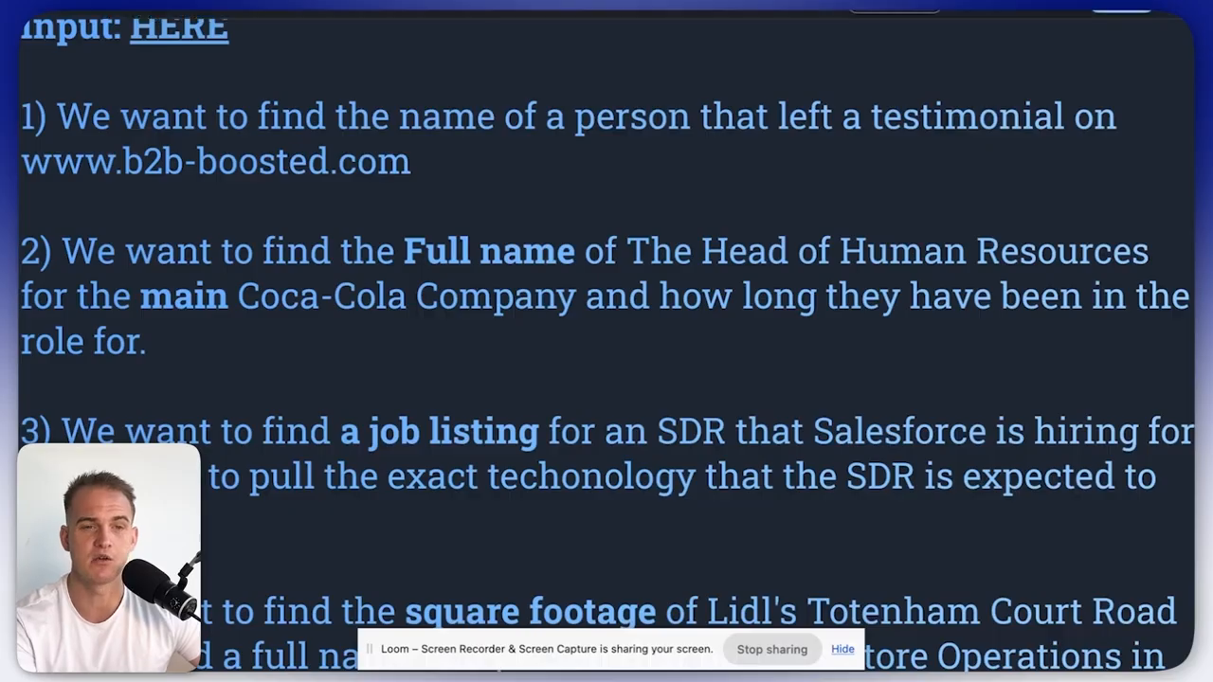
pyautogui.click(1090, 12)
pyautogui.hscroll(-5, 186, 248)
pyautogui.hscroll(1, 296, 251)
pyautogui.hscroll(-1, 296, 256)
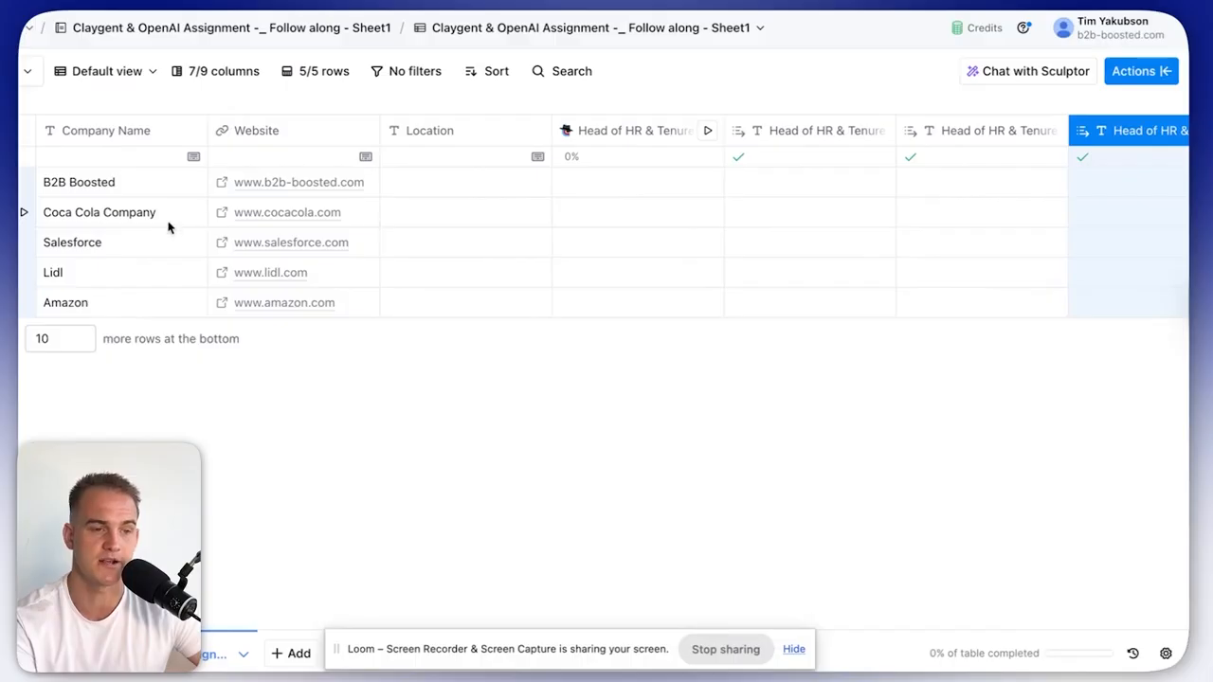
# Run the HR enrichment for Coca Cola and inspect the returned name and 4 years 11 months tenure.
pyautogui.click(709, 214)
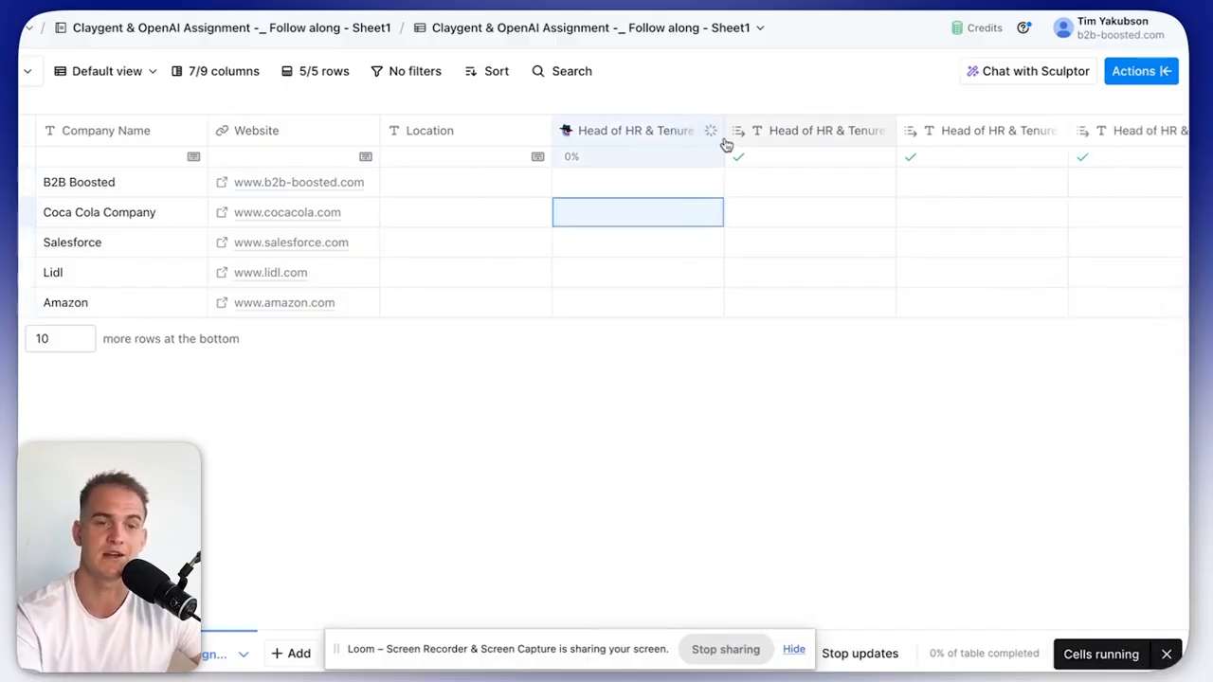
pyautogui.moveTo(722, 137); pyautogui.dragTo(823, 155)
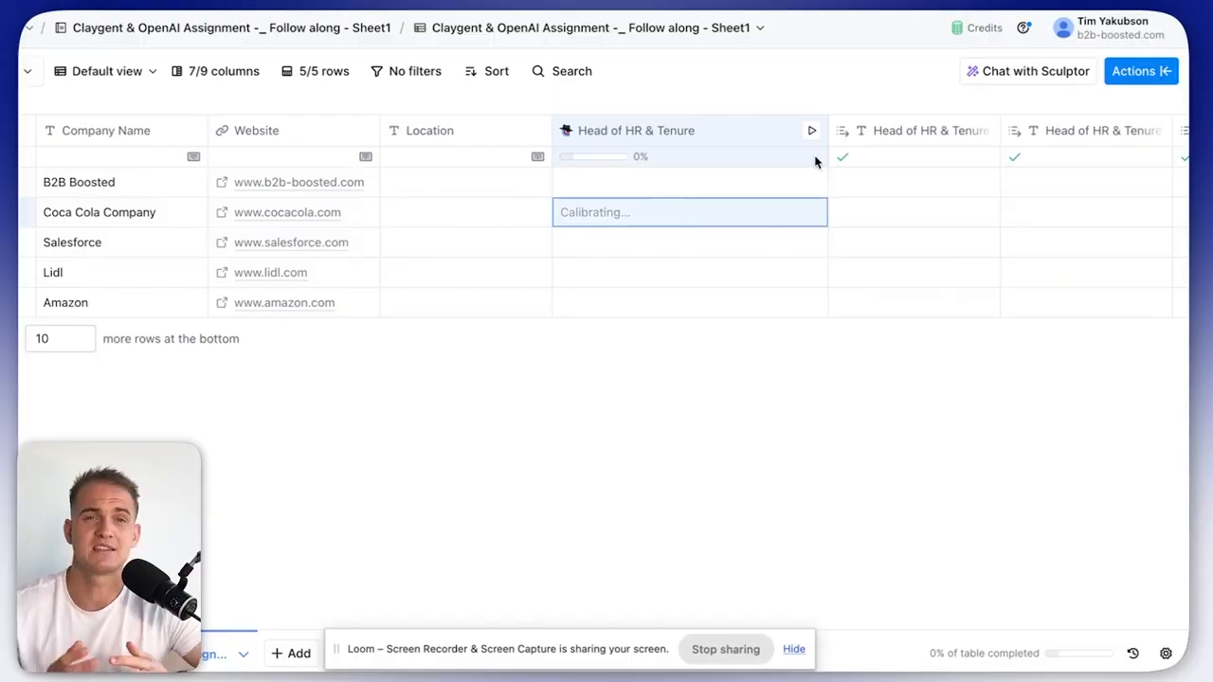
pyautogui.doubleClick(892, 214)
pyautogui.hscroll(4, 926, 249)
pyautogui.doubleClick(912, 220)
pyautogui.click(900, 244)
pyautogui.hscroll(2, 895, 210)
pyautogui.hscroll(2, 896, 217)
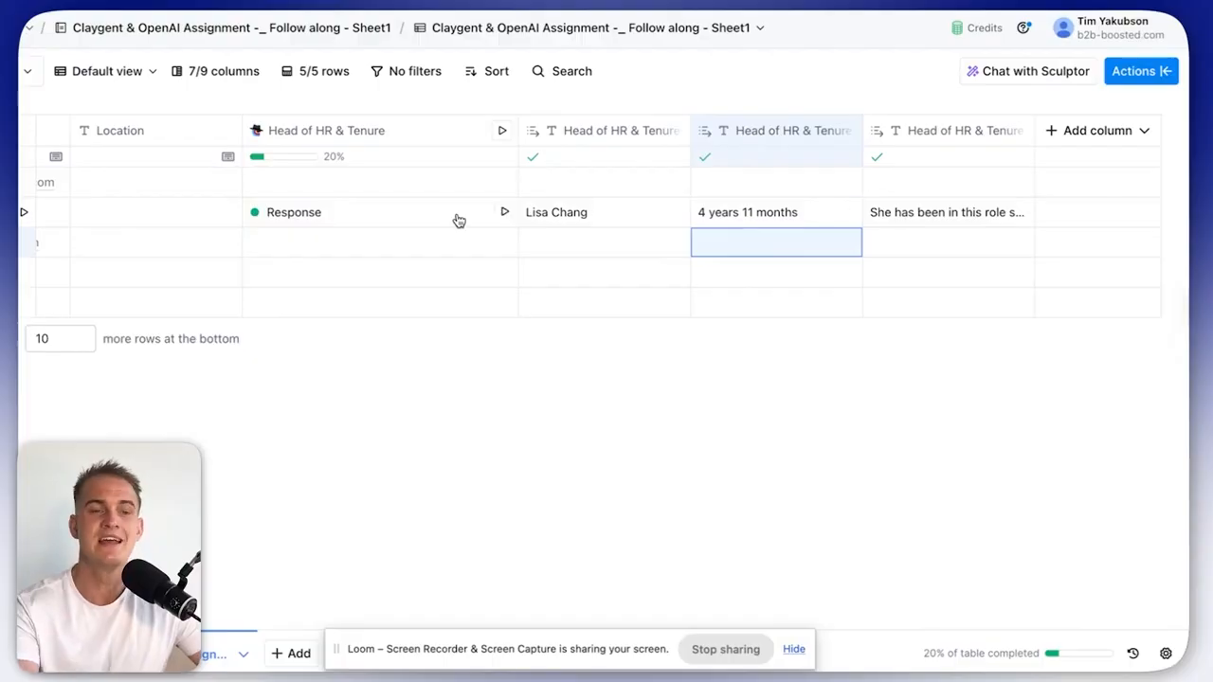
# Open the Head of HR & Tenure column's enrichment settings via Edit column.
pyautogui.click(463, 139)
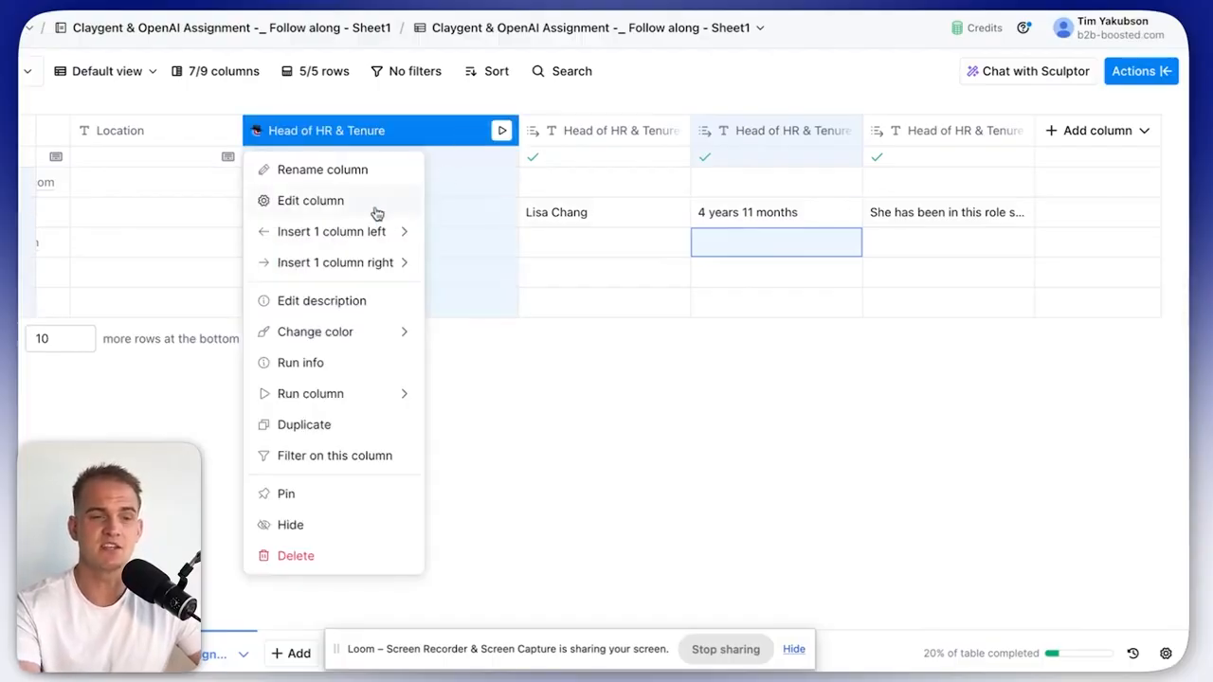
pyautogui.click(376, 212)
pyautogui.scroll(-5, 931, 383)
# Add a URL output named 'Linkedin profile URL of the person' to the enrichment.
pyautogui.scroll(-15, 926, 383)
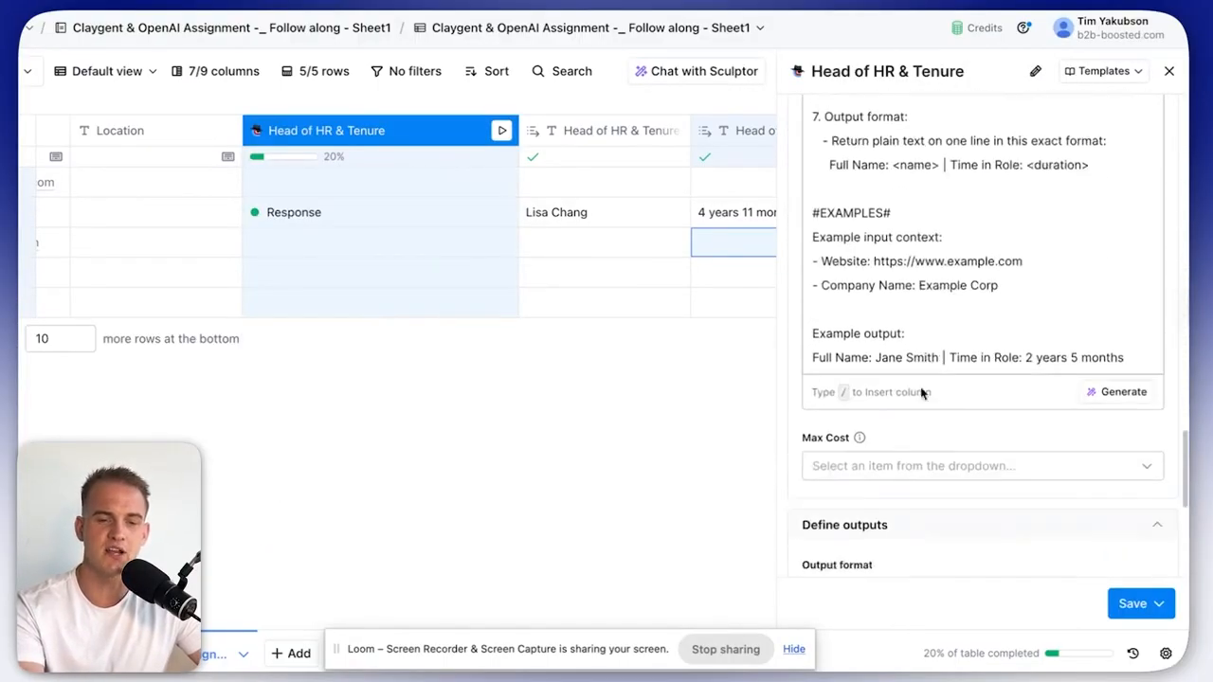
pyautogui.click(901, 341)
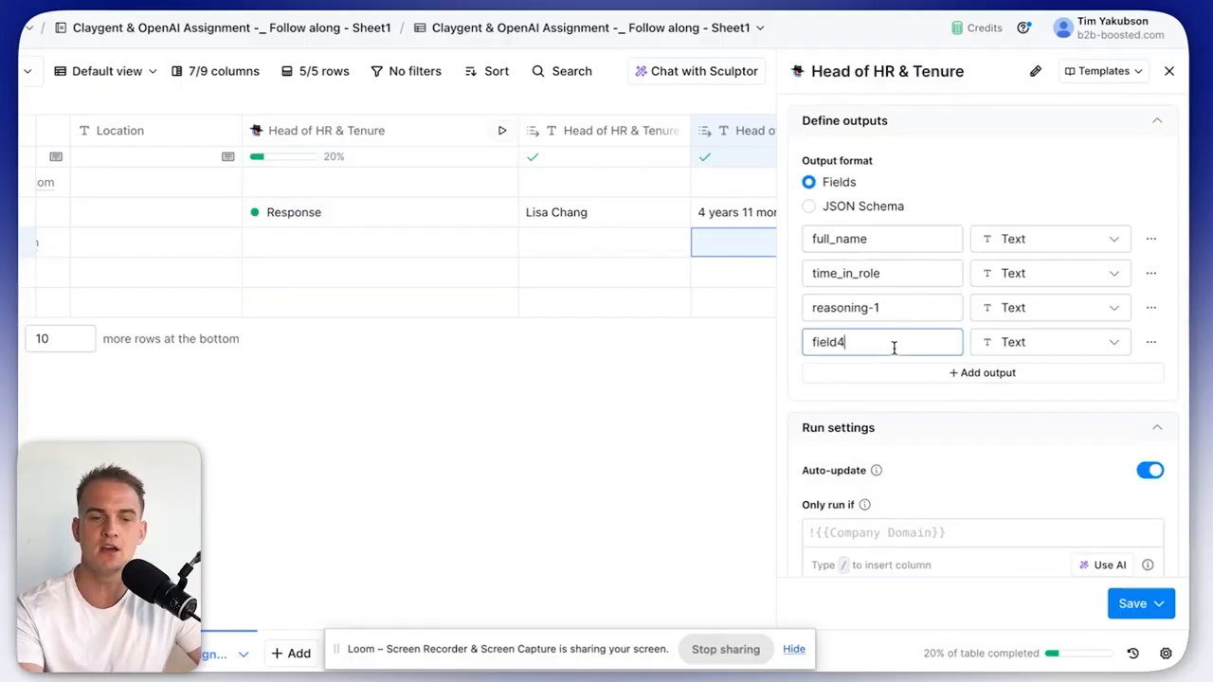
pyautogui.hotkey('ctrl', 'a')
pyautogui.write('Linkedin profi')
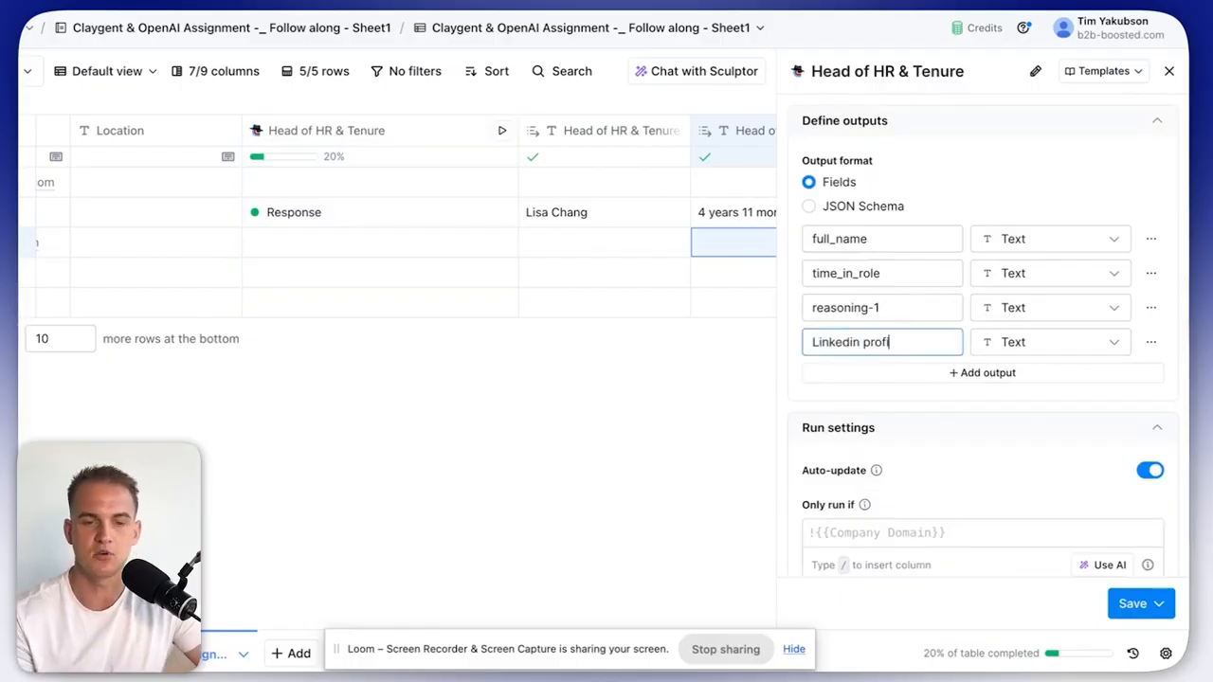
pyautogui.write('le URL of the ')
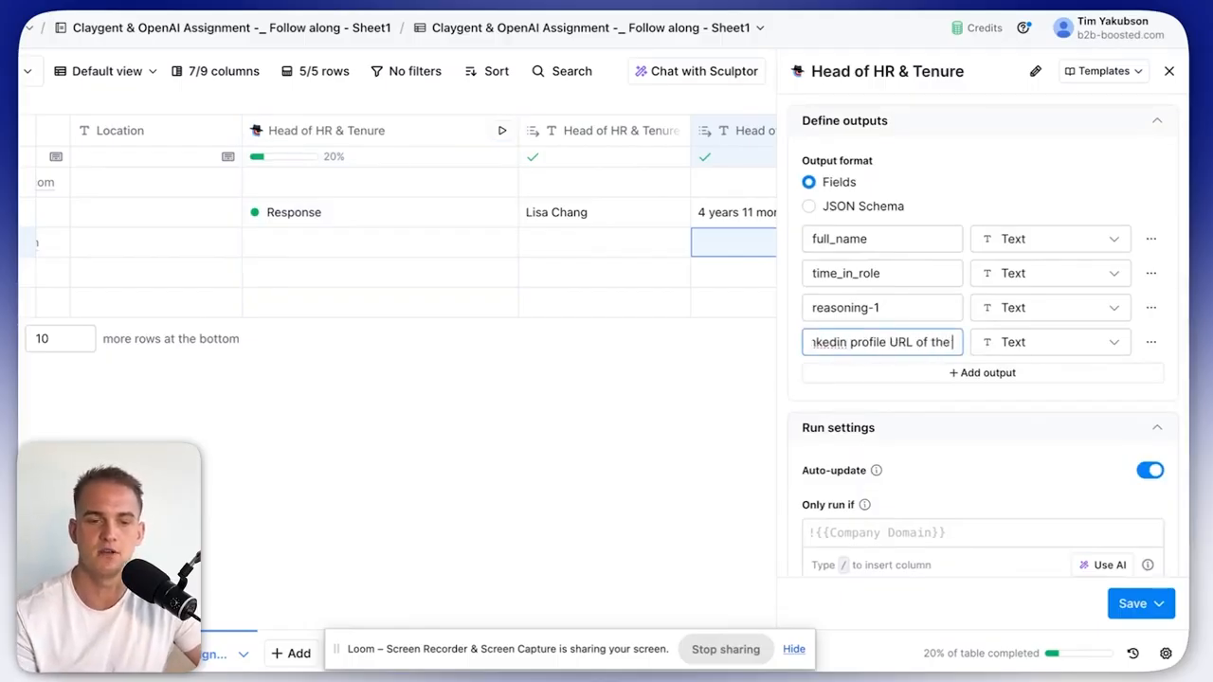
pyautogui.write('person')
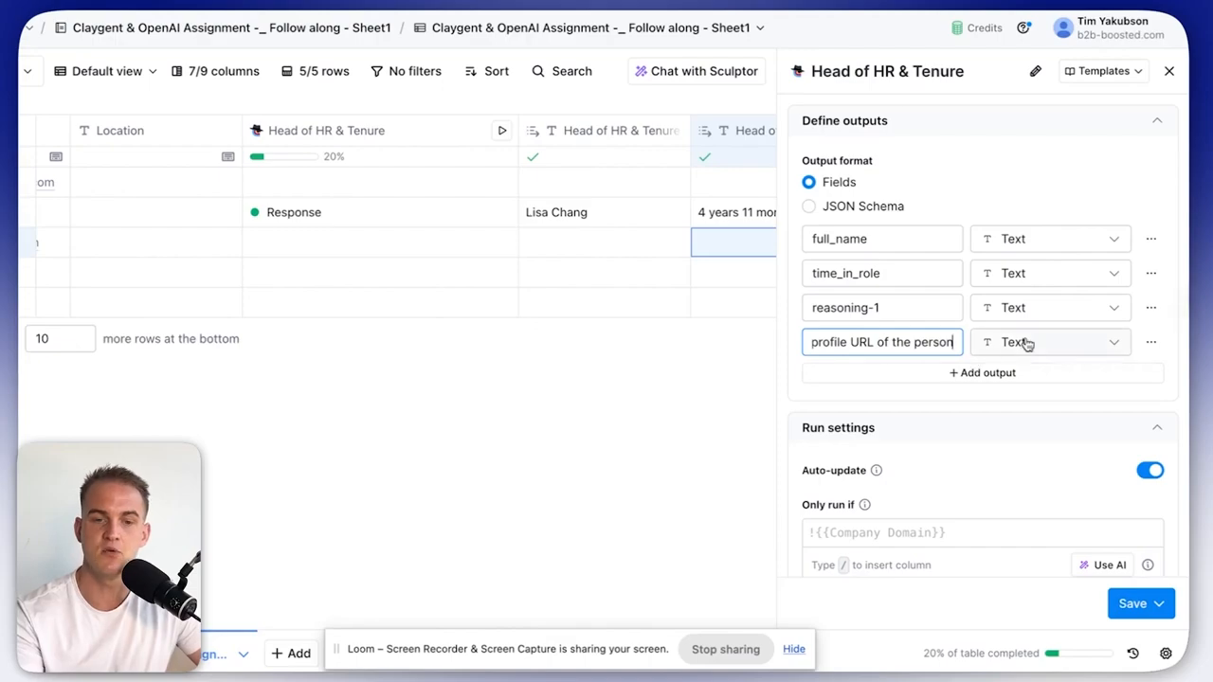
pyautogui.click(1012, 345)
pyautogui.click(1033, 460)
# Save the settings without running, then rerun the Coca Cola row and widen the column.
pyautogui.click(1157, 607)
pyautogui.click(1070, 568)
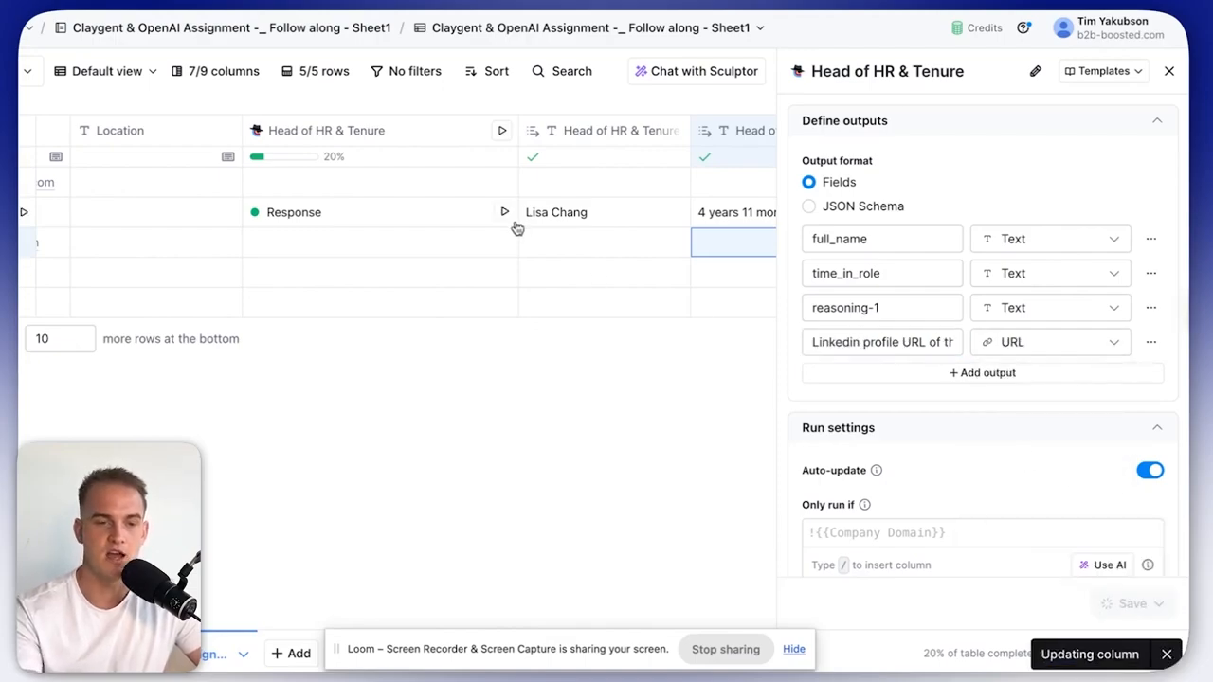
pyautogui.click(504, 214)
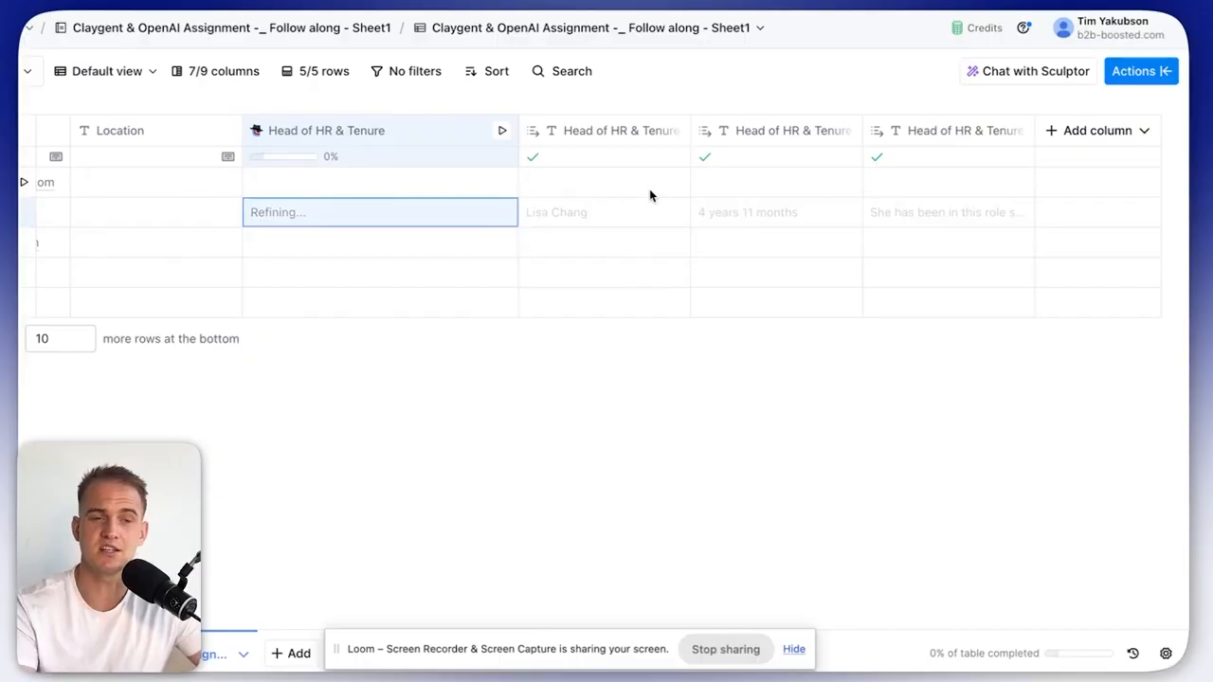
pyautogui.moveTo(518, 130); pyautogui.dragTo(555, 134)
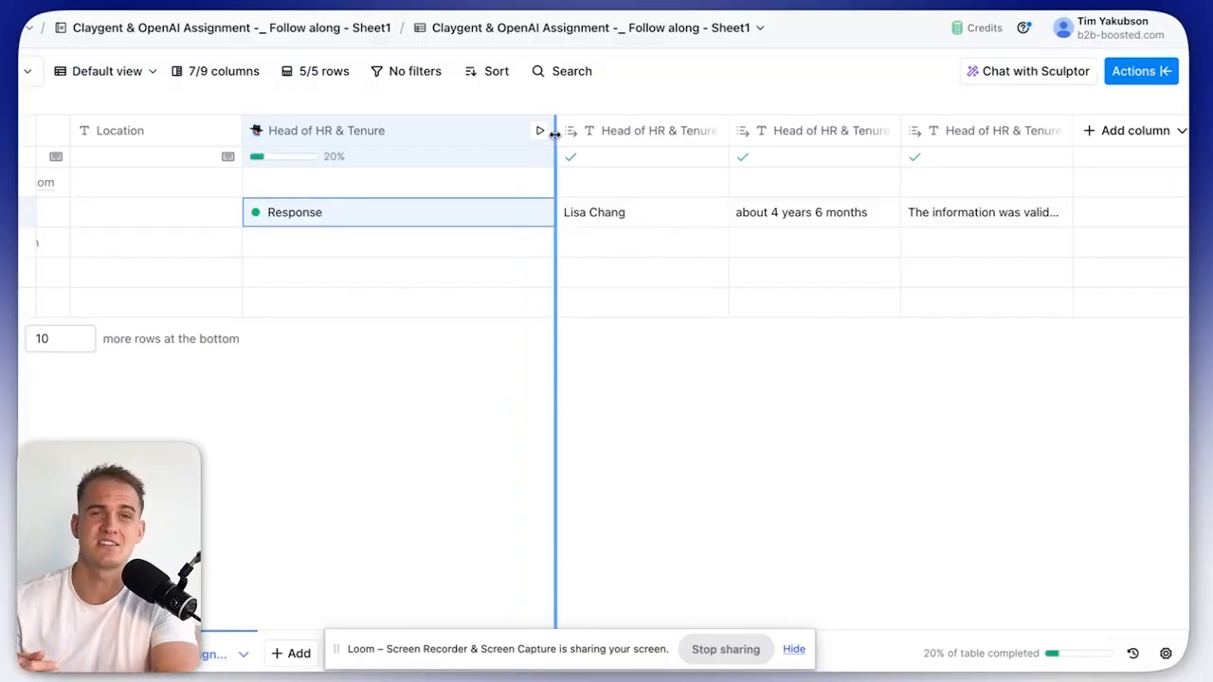
# Turn the Coca Cola result's LinkedIn profile output into its own column and open that profile link.
pyautogui.click(445, 209)
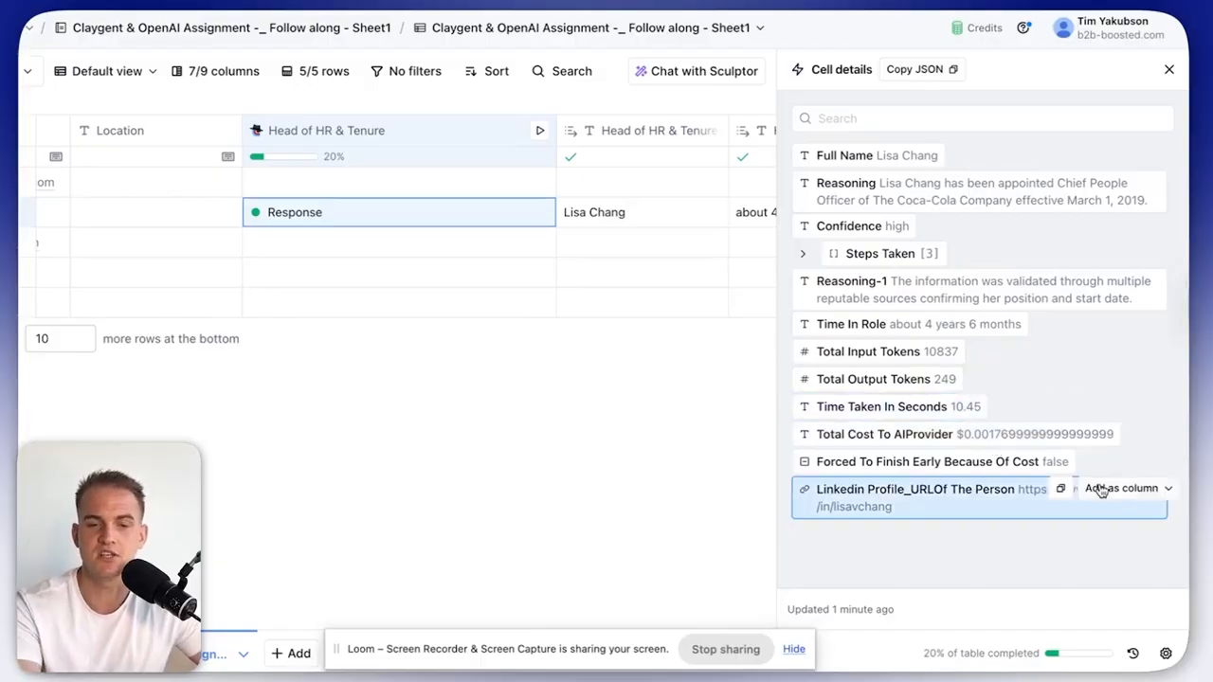
pyautogui.click(1142, 500)
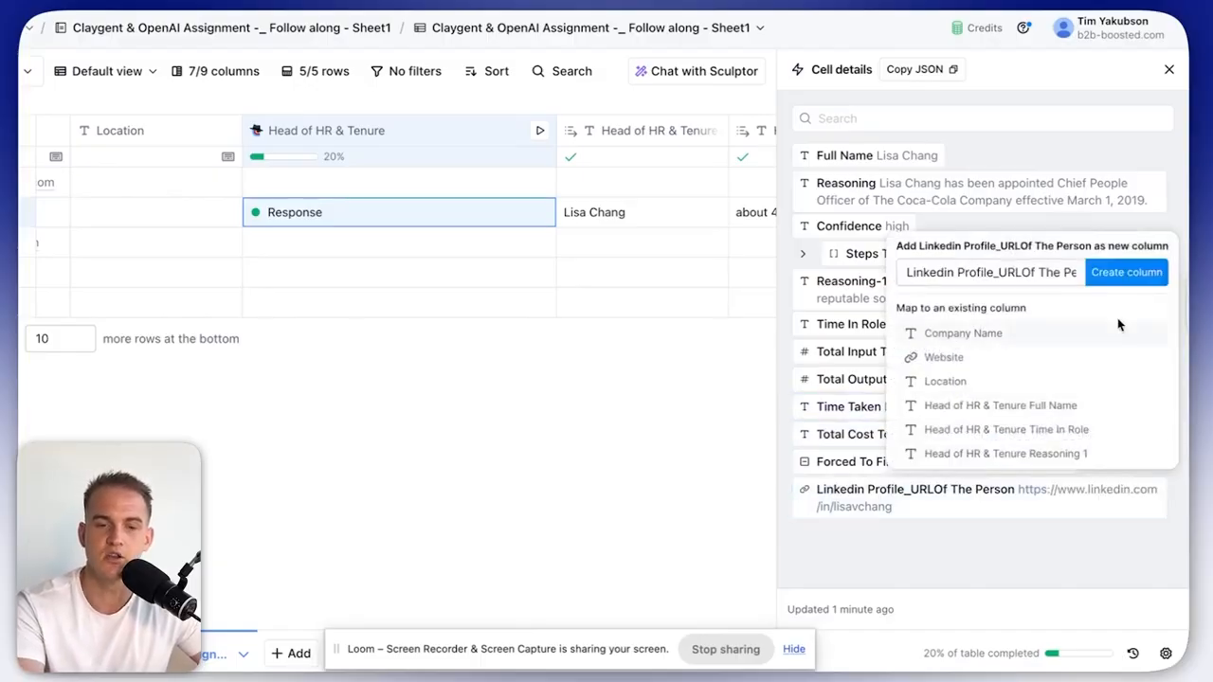
pyautogui.click(1120, 274)
pyautogui.click(1169, 70)
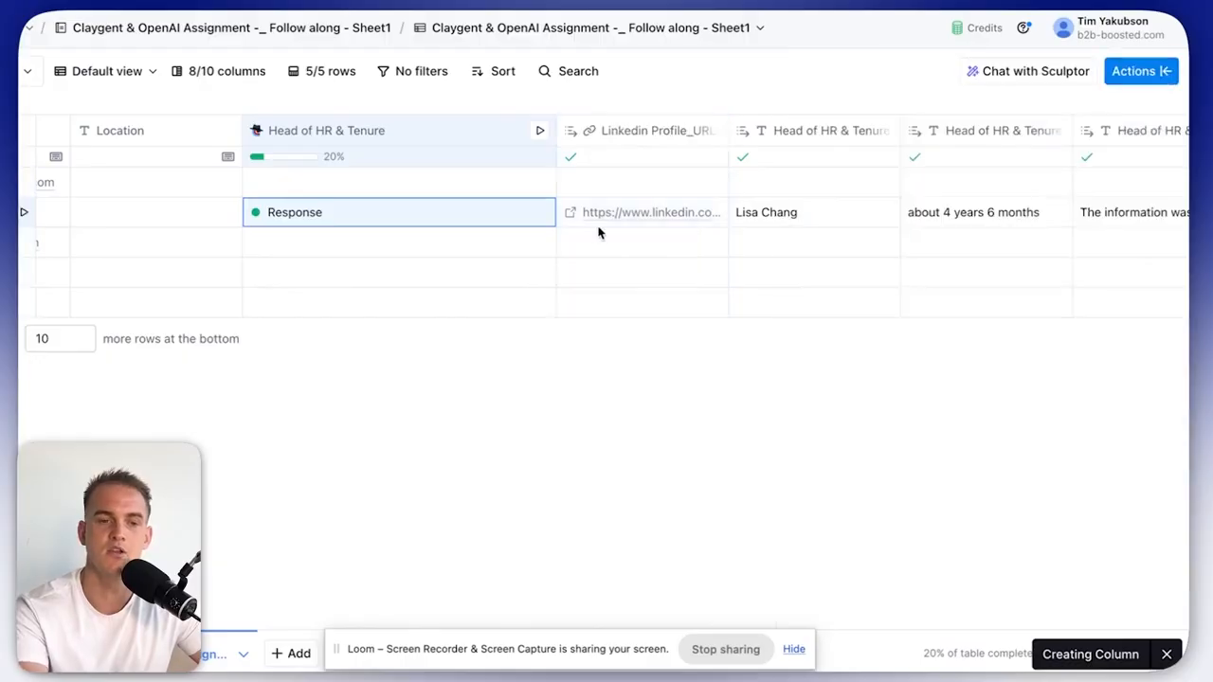
pyautogui.click(571, 214)
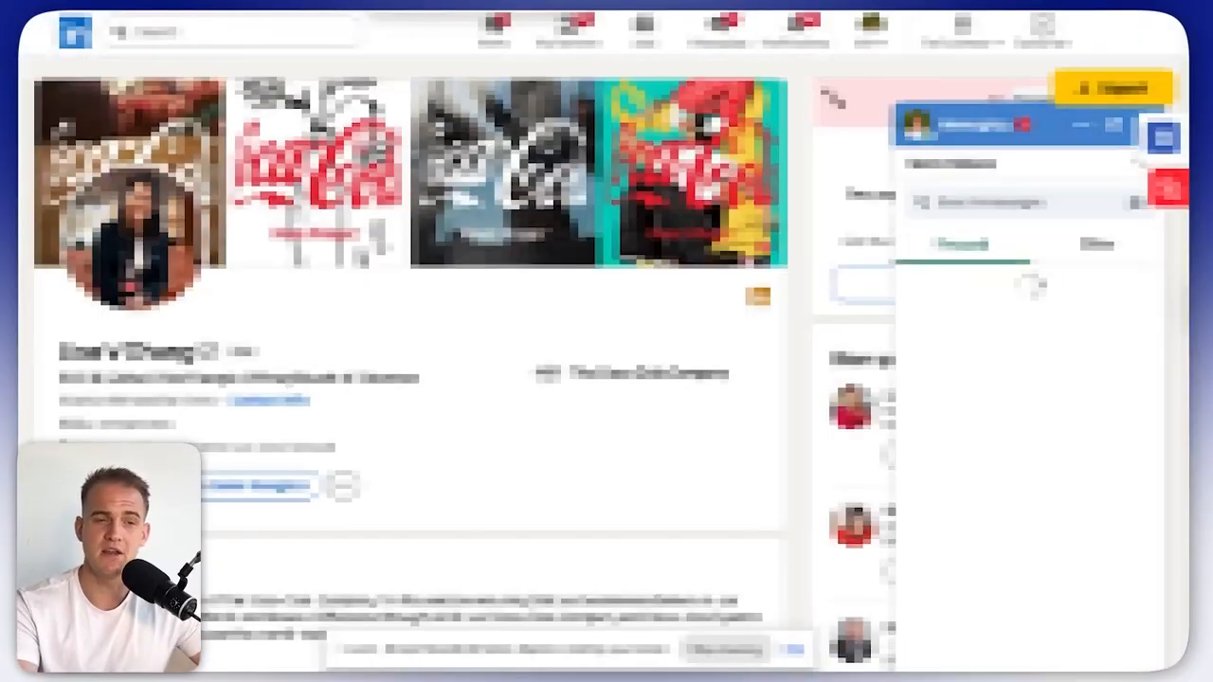
# Verify the role in the HR head's LinkedIn headline, then go back to the Clay table.
pyautogui.scroll(-2, 446, 351)
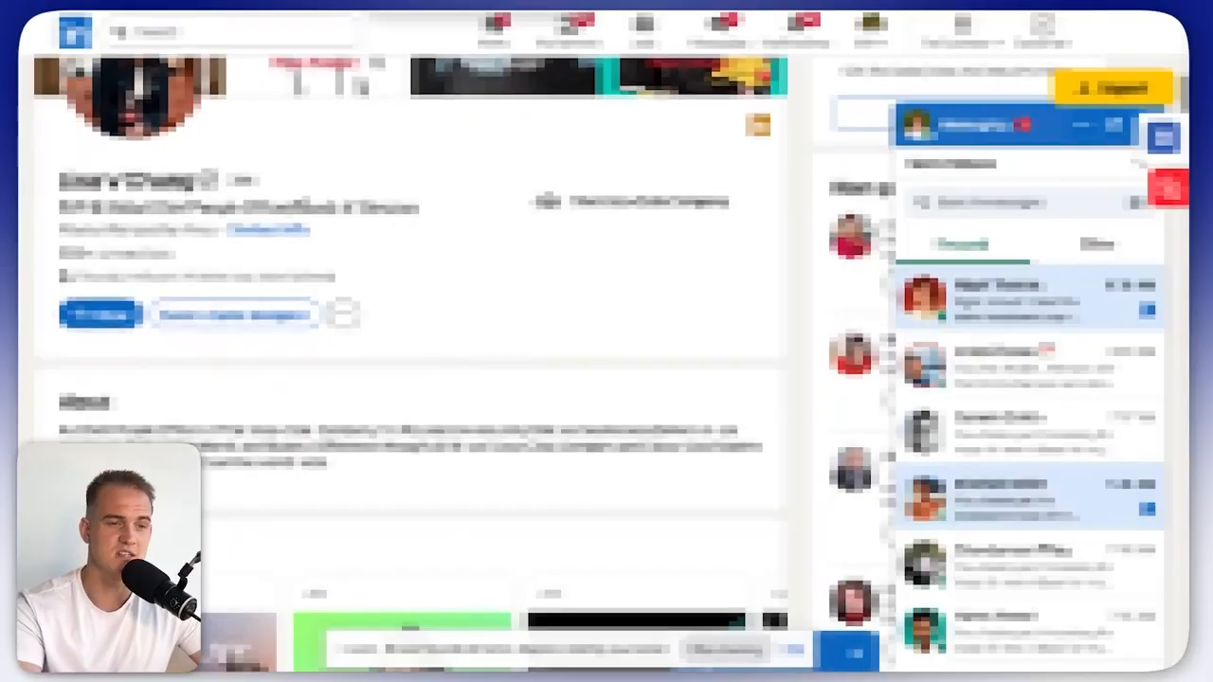
pyautogui.moveTo(58, 206); pyautogui.dragTo(402, 207)
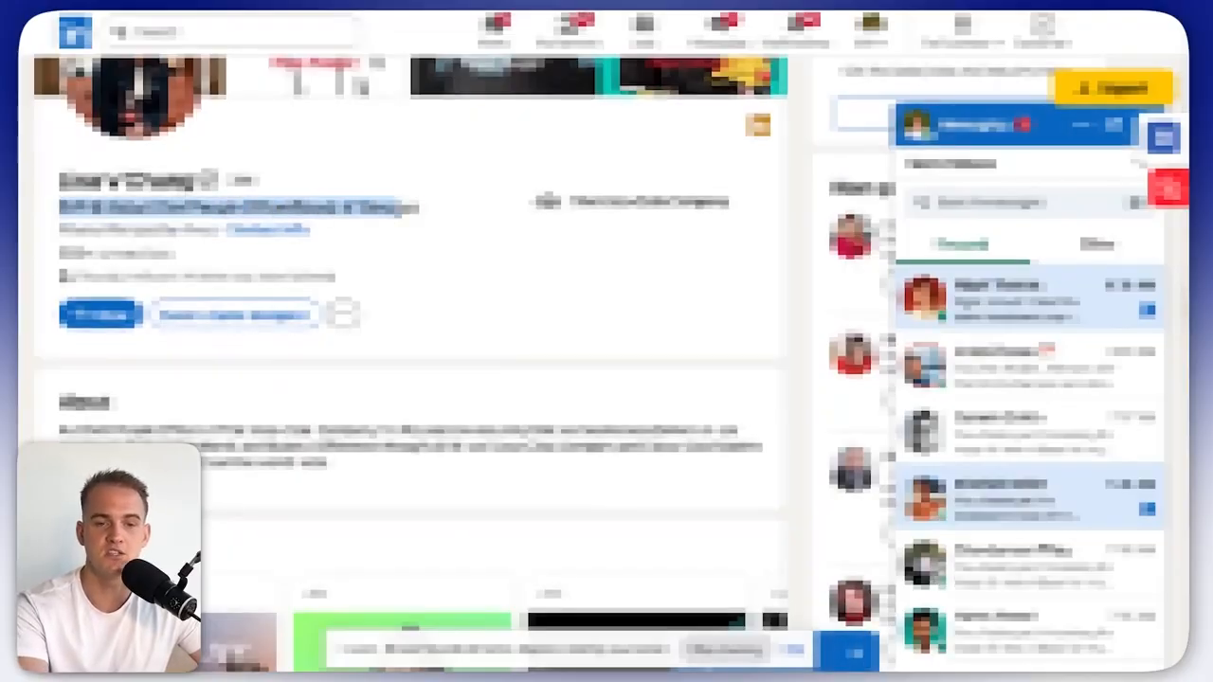
pyautogui.scroll(-7, 317, 261)
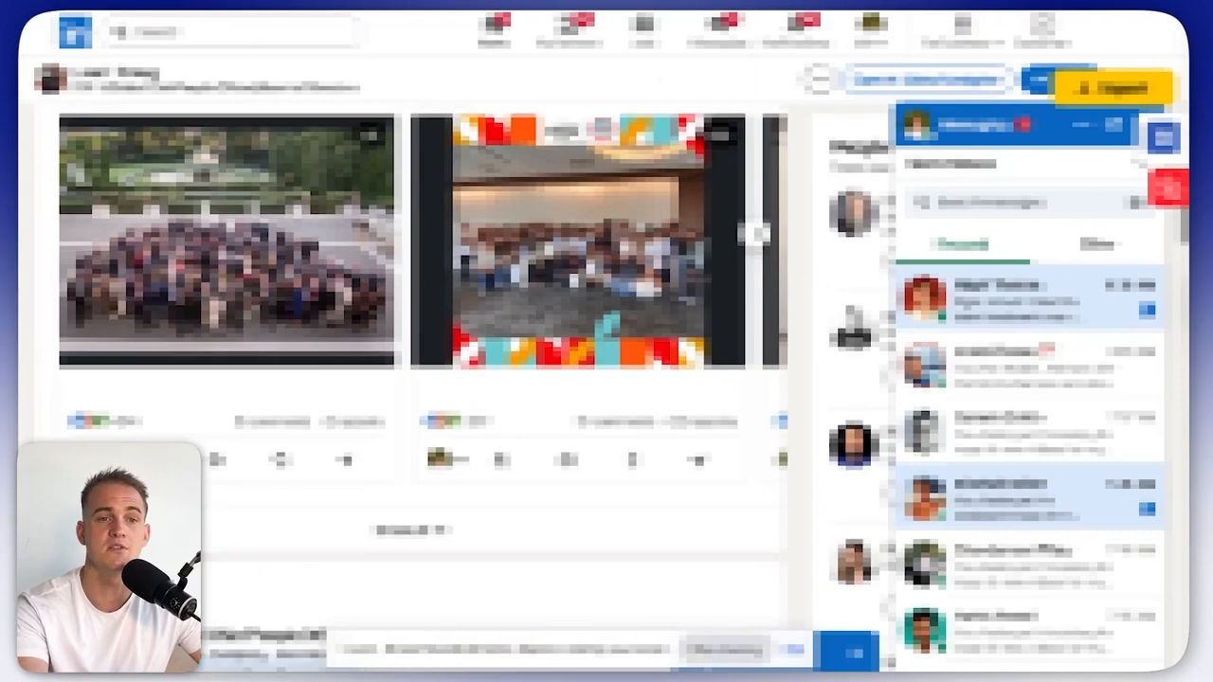
pyautogui.click(578, 4)
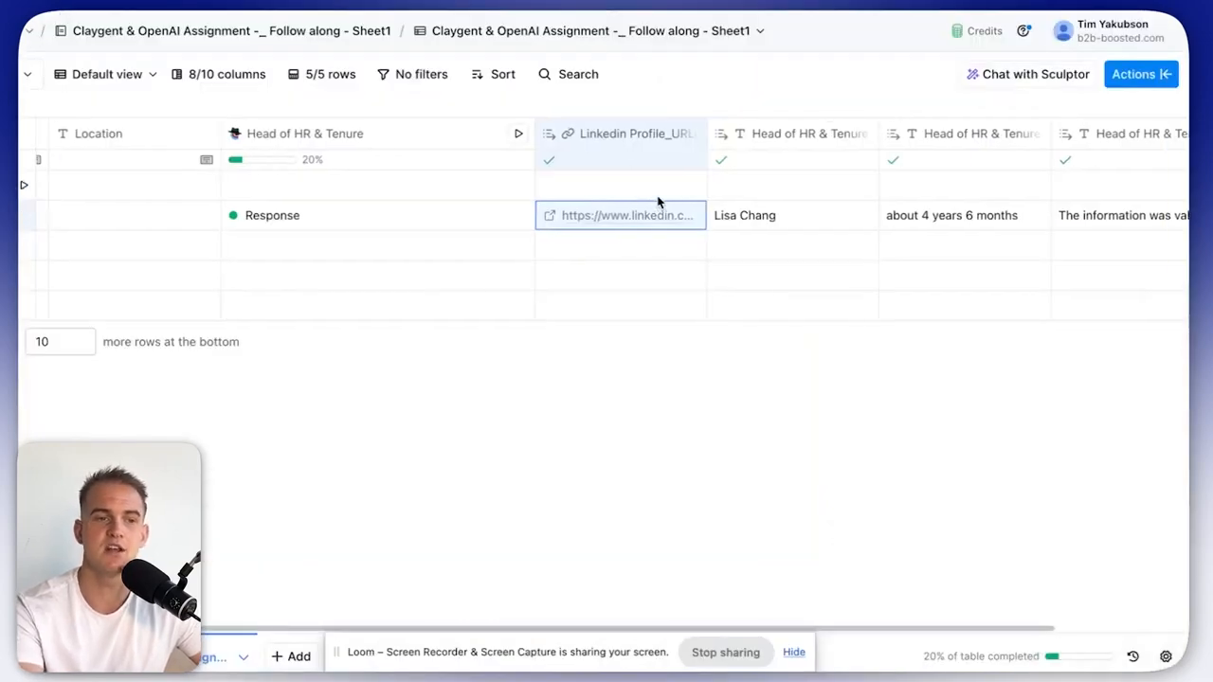
pyautogui.hscroll(2, 658, 202)
pyautogui.hscroll(-5, 659, 202)
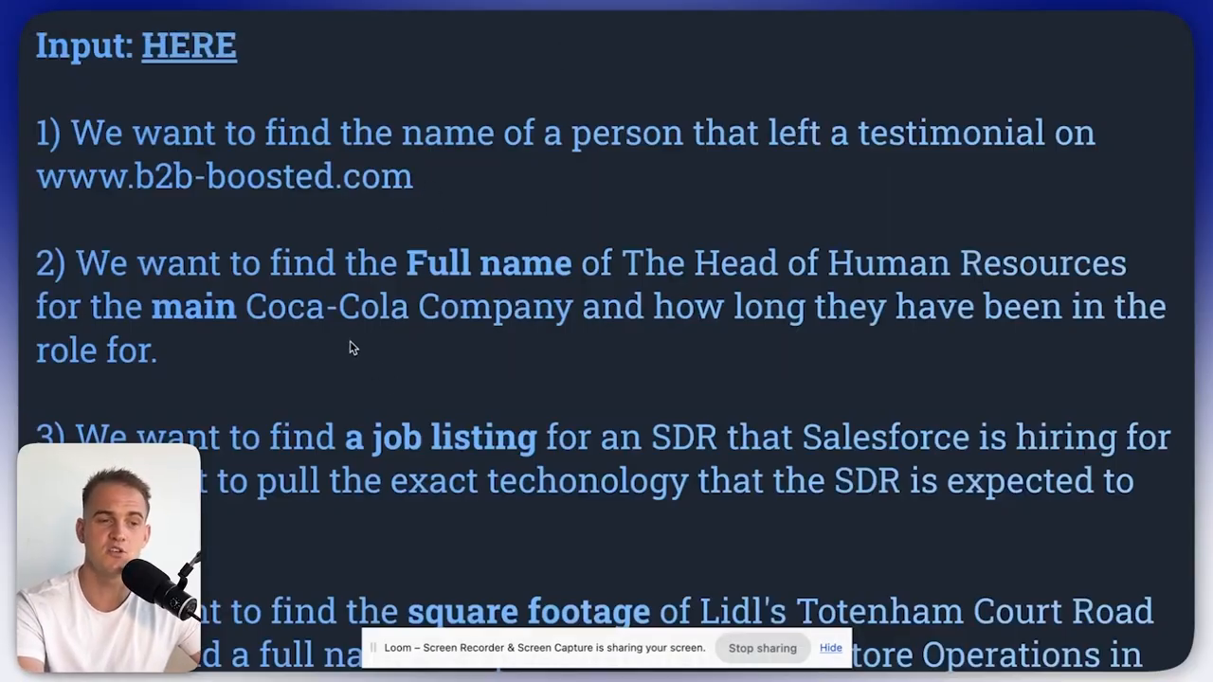
pyautogui.scroll(-5, 351, 347)
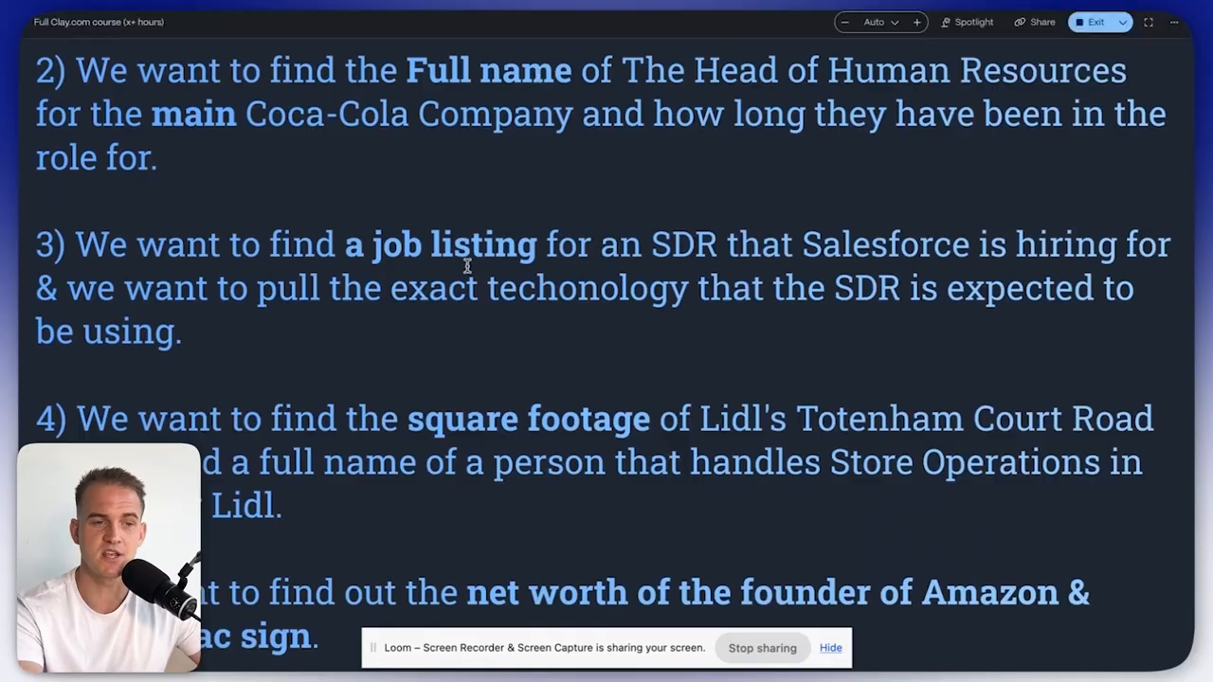
pyautogui.moveTo(186, 330); pyautogui.dragTo(87, 253)
pyautogui.press('super+c')
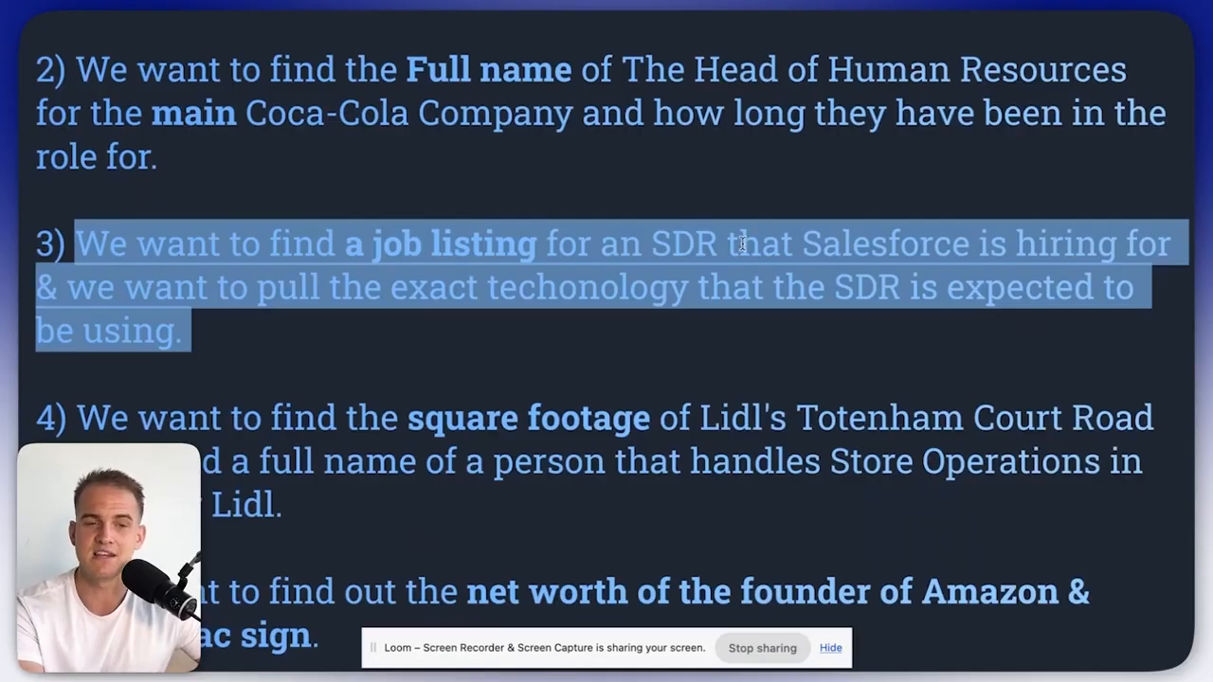
pyautogui.press('super+Tab')
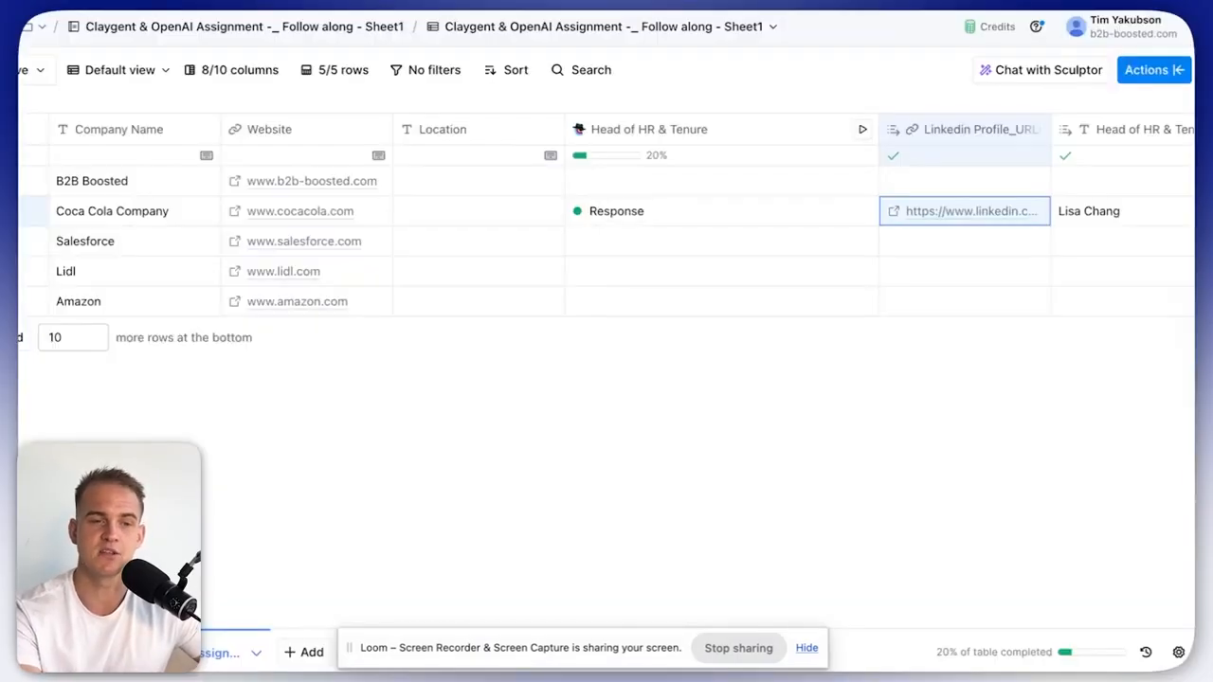
# Hide the Head of HR & Tenure column and add a new Claygent enrichment.
pyautogui.click(615, 142)
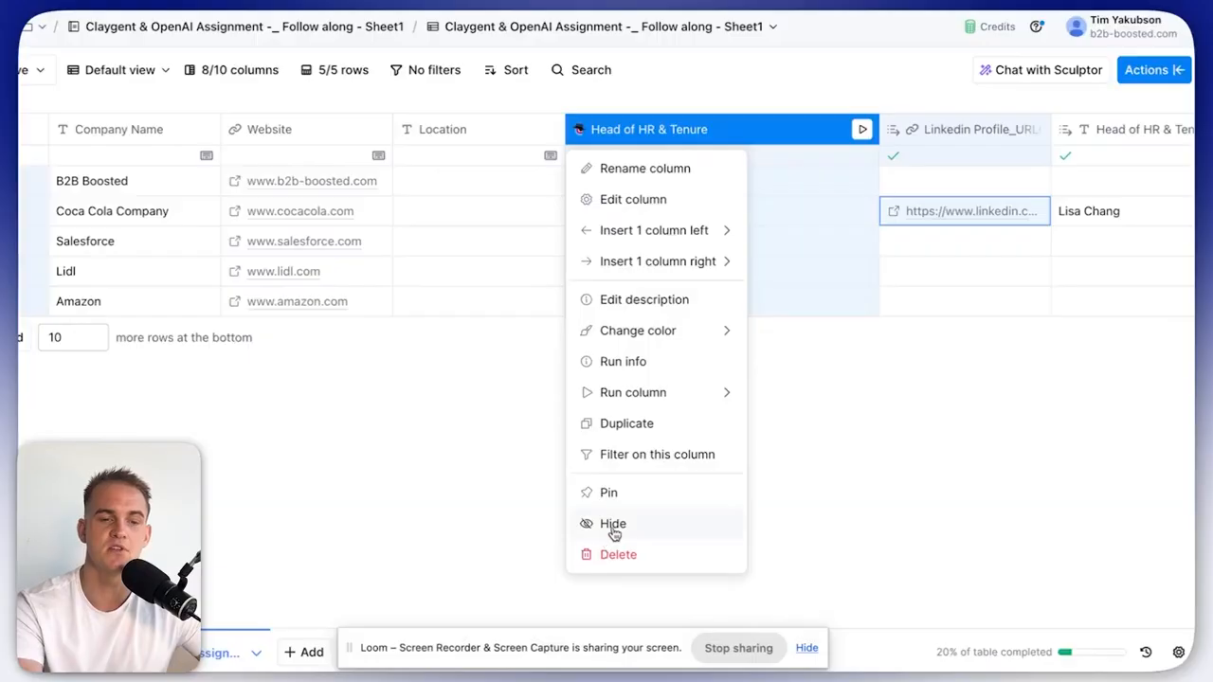
pyautogui.click(615, 527)
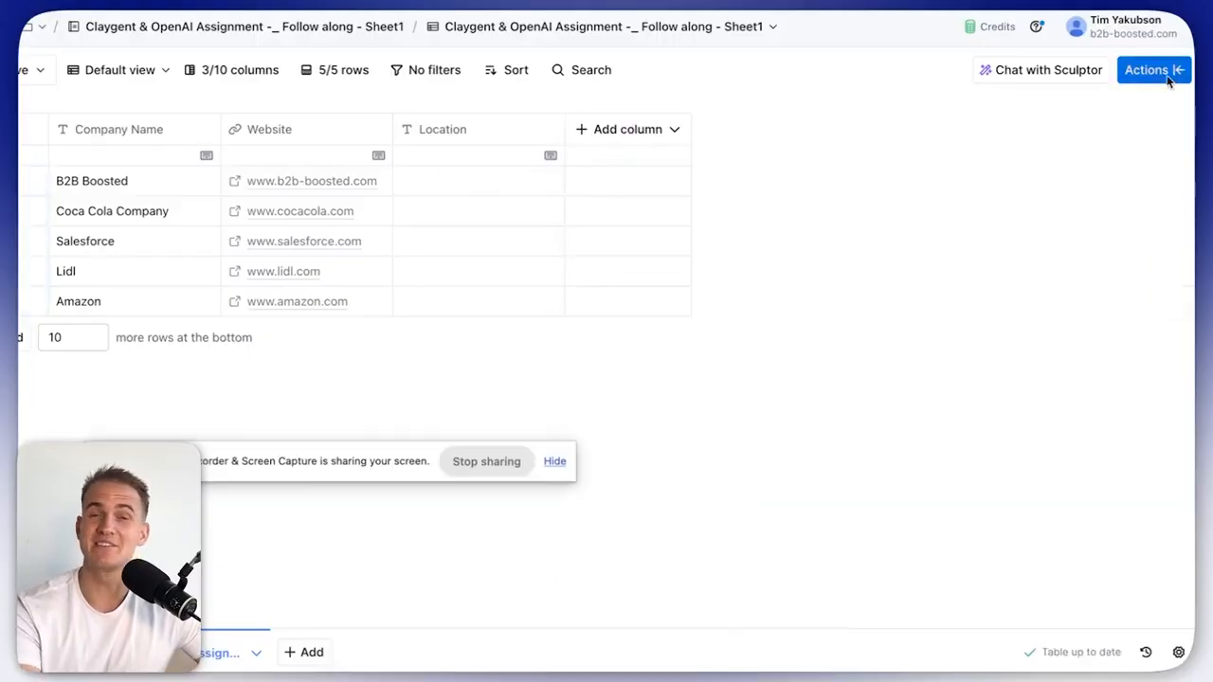
pyautogui.click(1152, 71)
pyautogui.write('claygent')
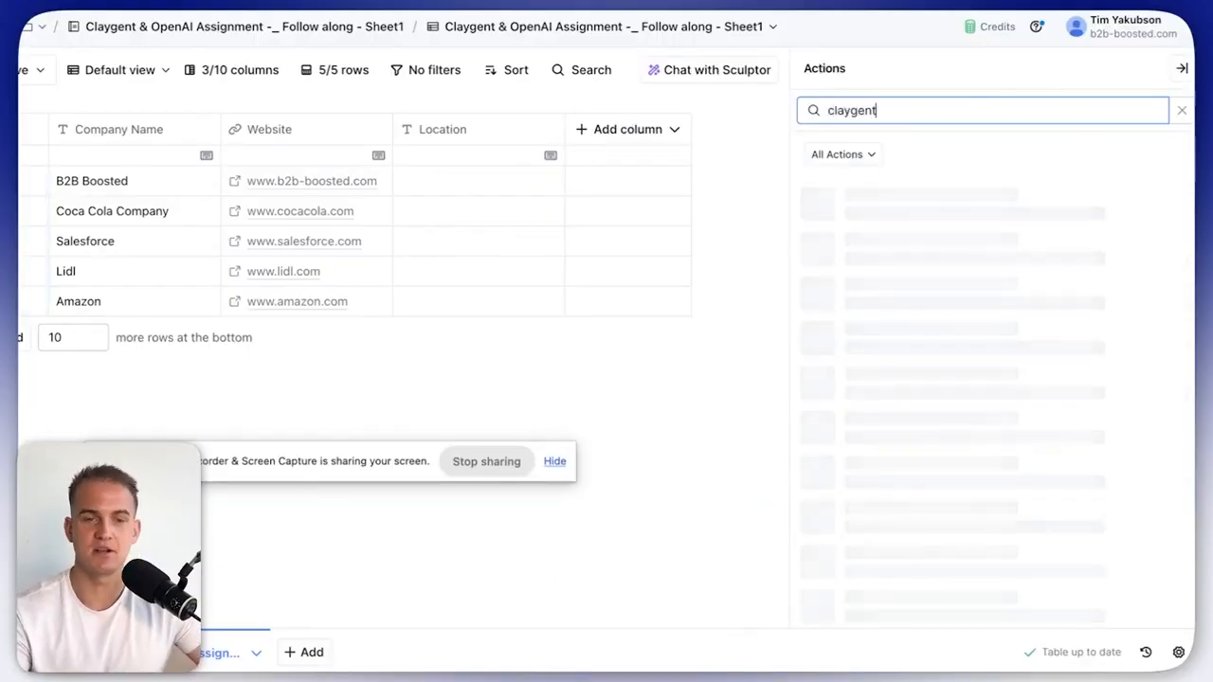
pyautogui.click(1009, 216)
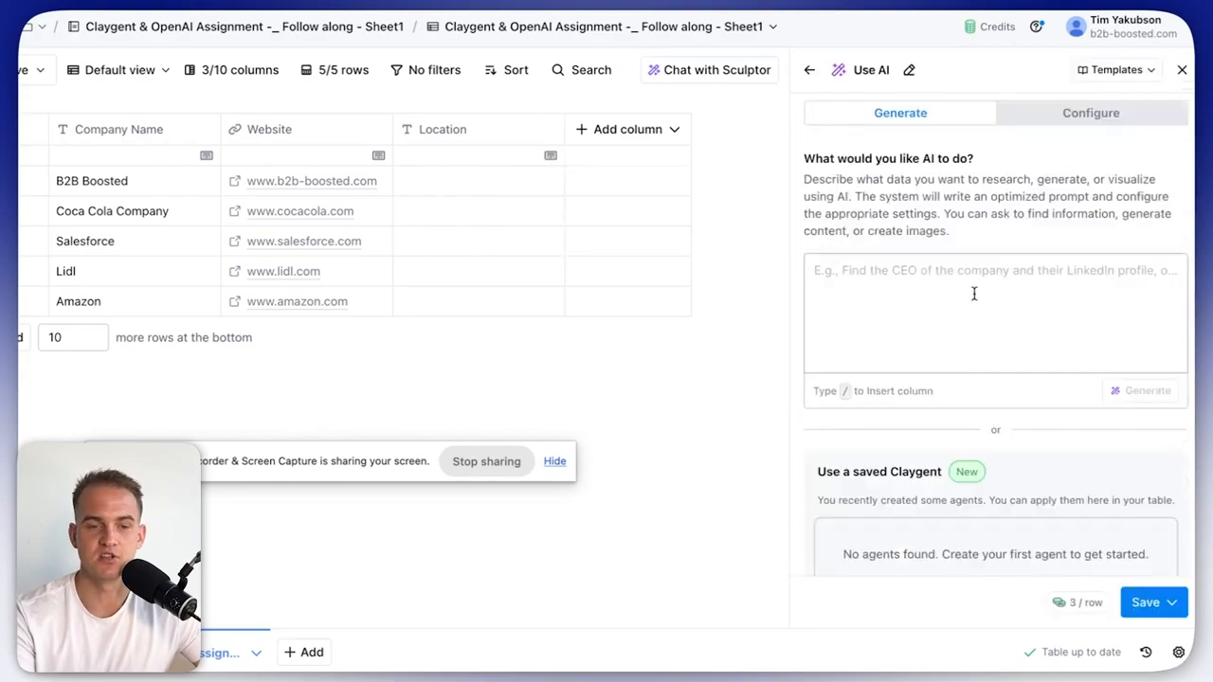
# Paste the Salesforce SDR task as the prompt and add 'company name =' and 'website =' input lines.
pyautogui.click(974, 297)
pyautogui.press('super+v')
pyautogui.press('Return')
pyautogui.press('Return')
pyautogui.press('Return')
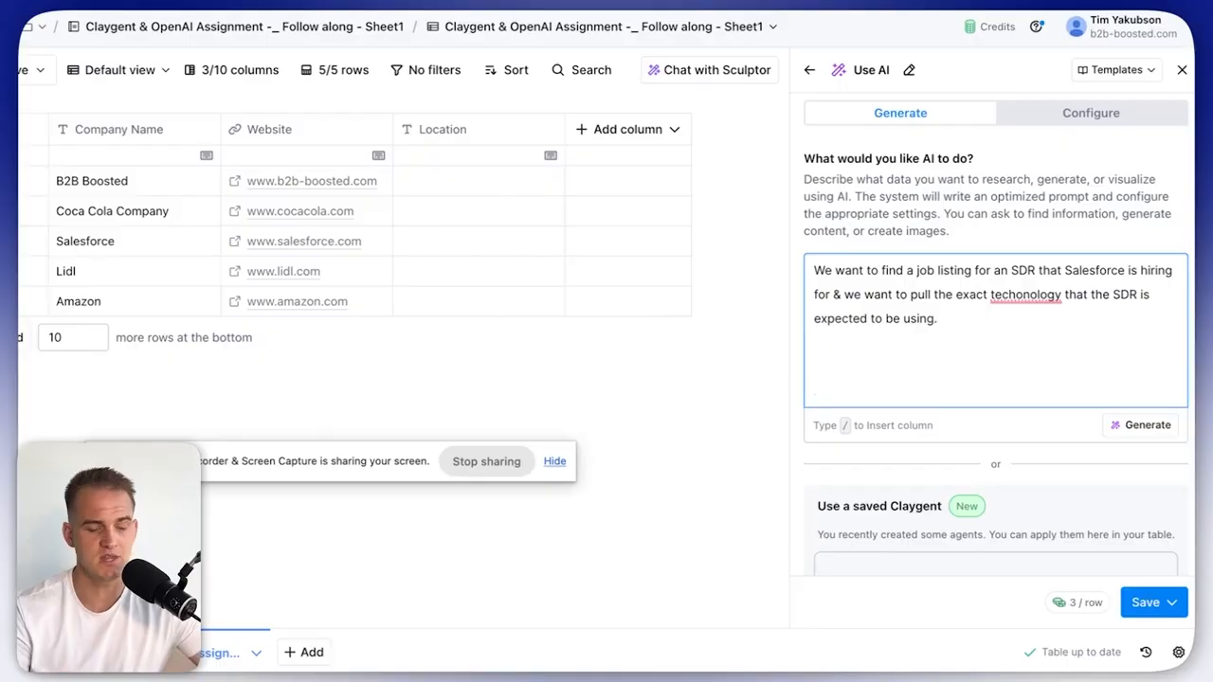
pyautogui.write('ut is the company name and website.')
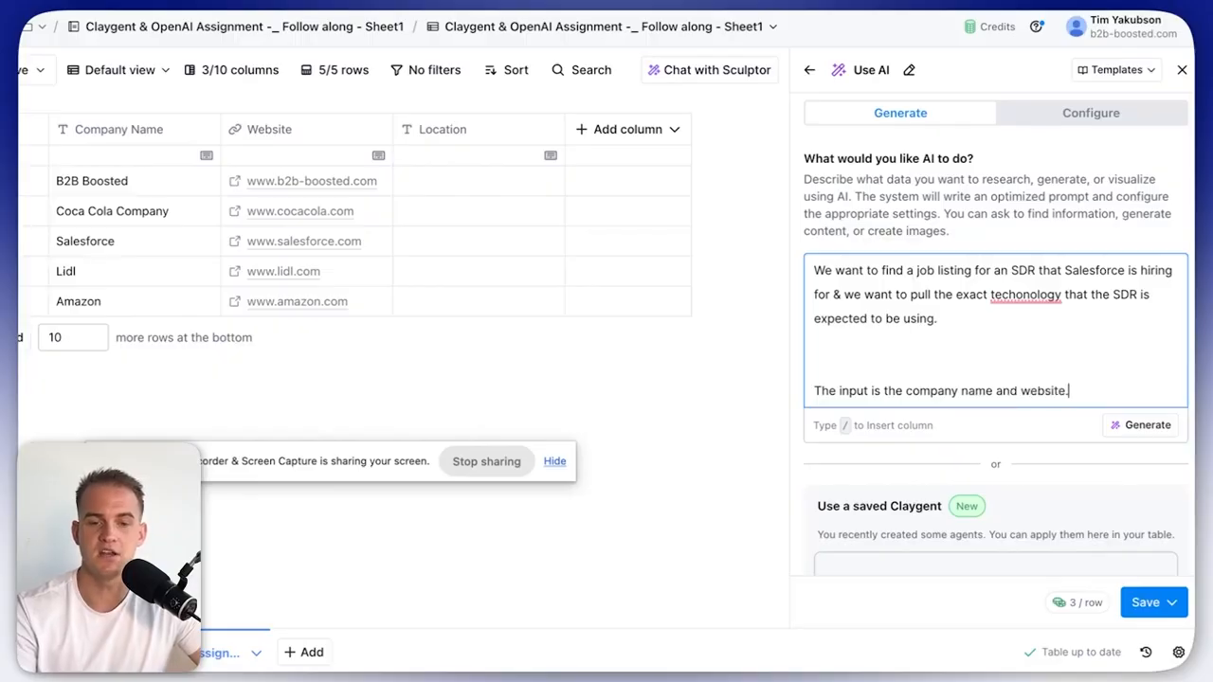
pyautogui.press('Return')
pyautogui.write('co')
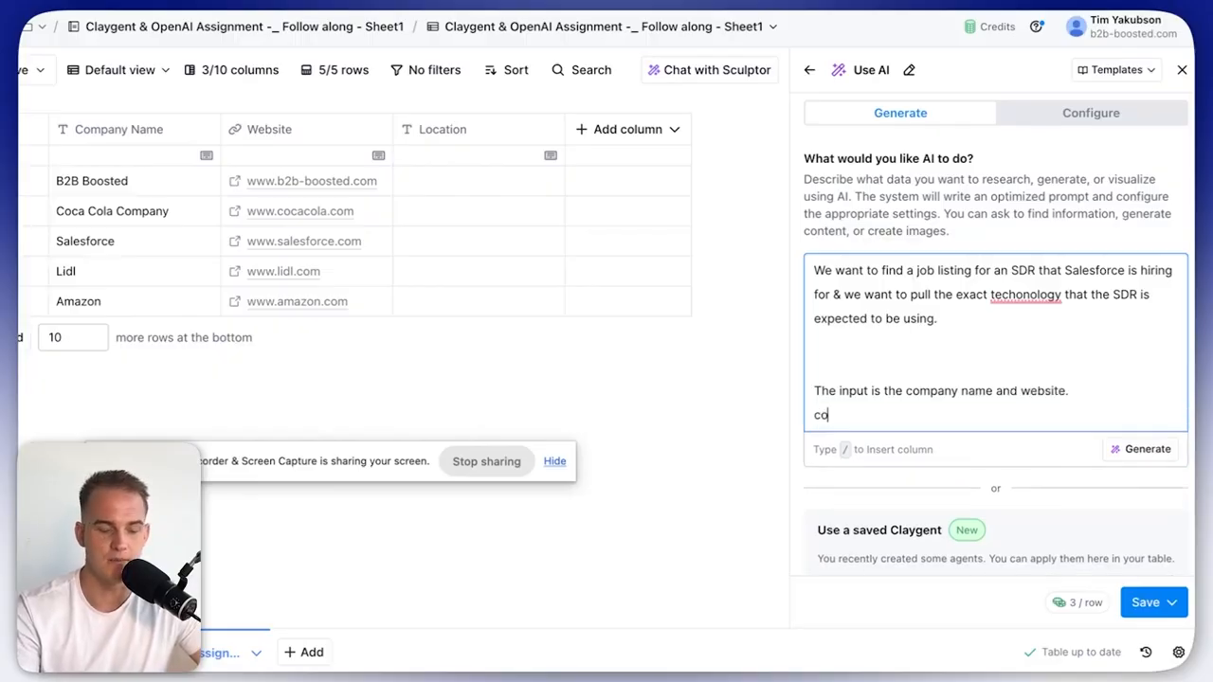
pyautogui.write('mpany name =')
pyautogui.press('Return')
pyautogui.write('website = /we')
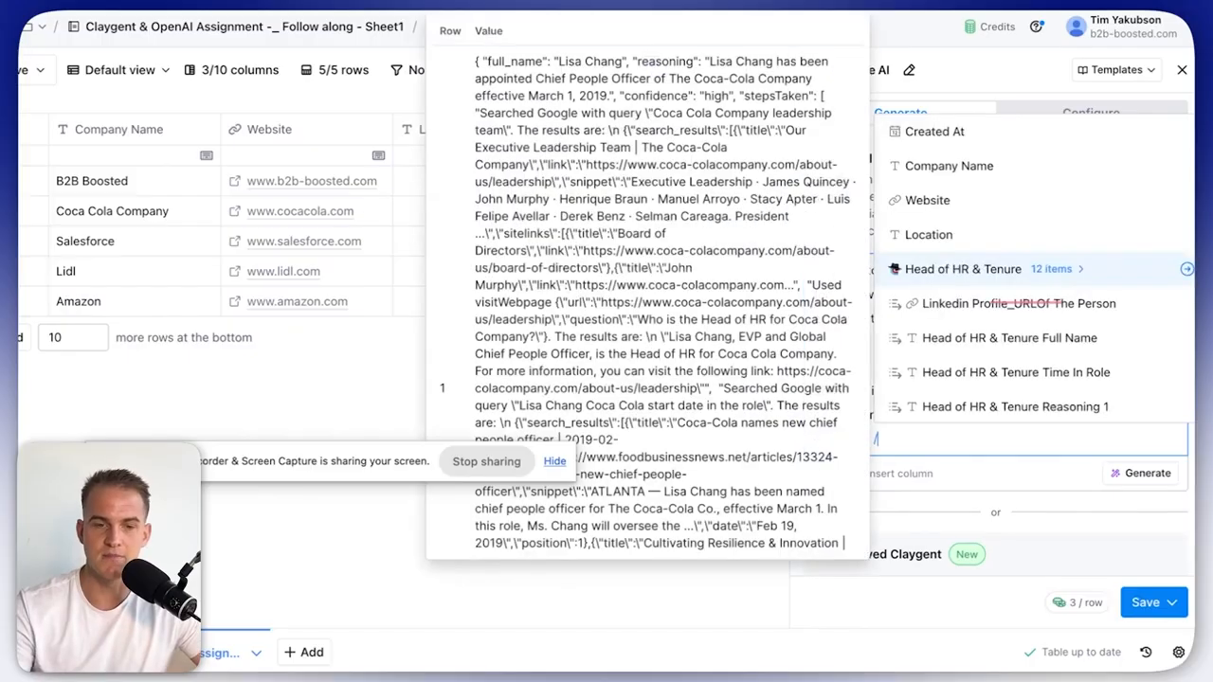
# Insert the Website and Company Name column references into the input lines.
pyautogui.press('Return')
pyautogui.click(934, 414)
pyautogui.write('/co')
pyautogui.press('Return')
pyautogui.press('Down')
pyautogui.press('Return')
pyautogui.press('Return')
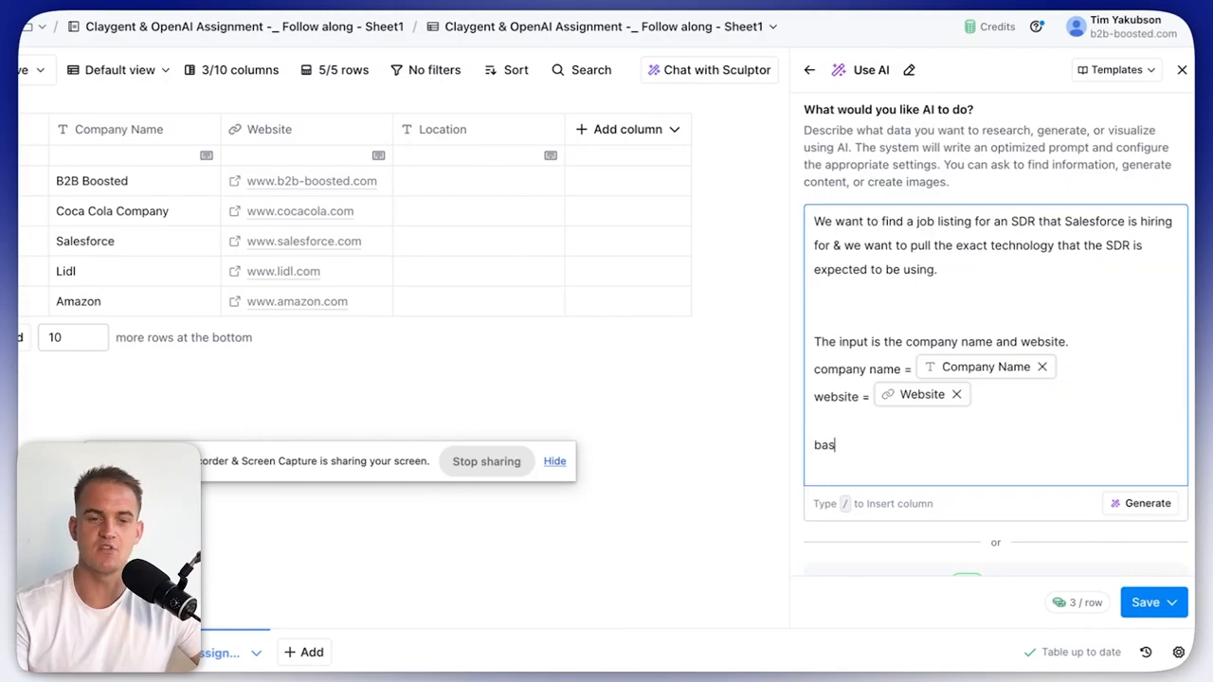
# Instruct it to find a sales-related job listing, pull its technologies, and provide 2 outputs.
pyautogui.write('based on this info, i want you to:')
pyautogui.press('Return')
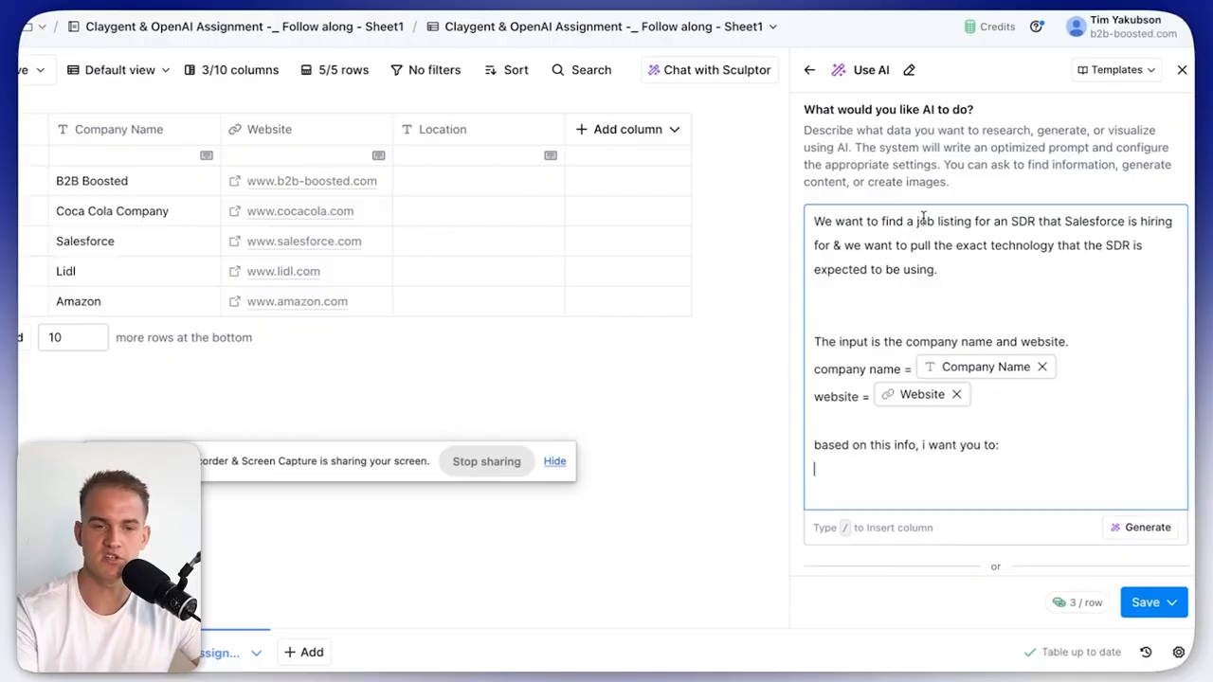
pyautogui.moveTo(923, 220); pyautogui.dragTo(1013, 274)
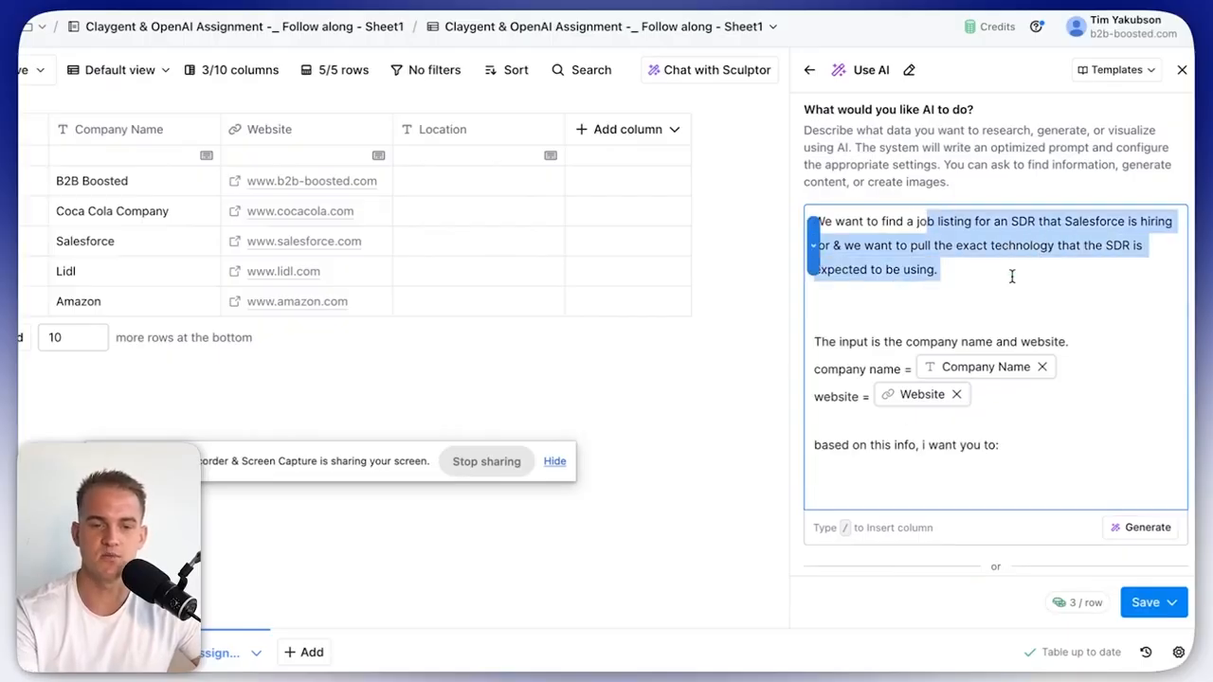
pyautogui.click(917, 474)
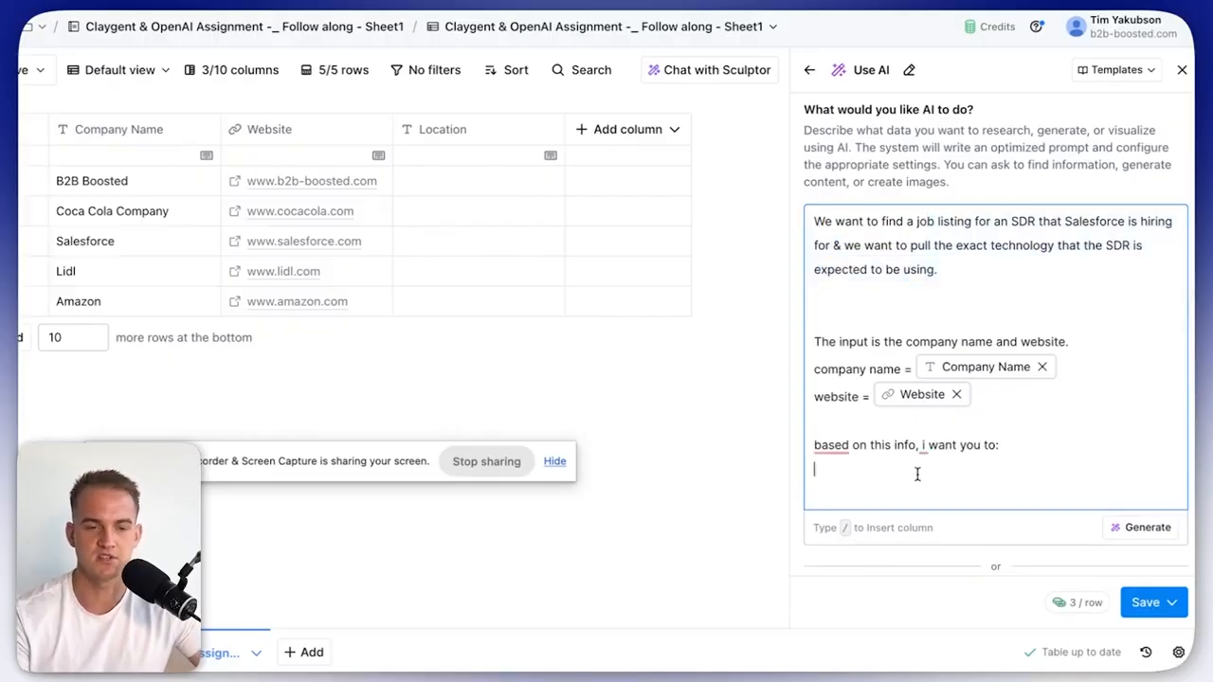
pyautogui.write('find a sa')
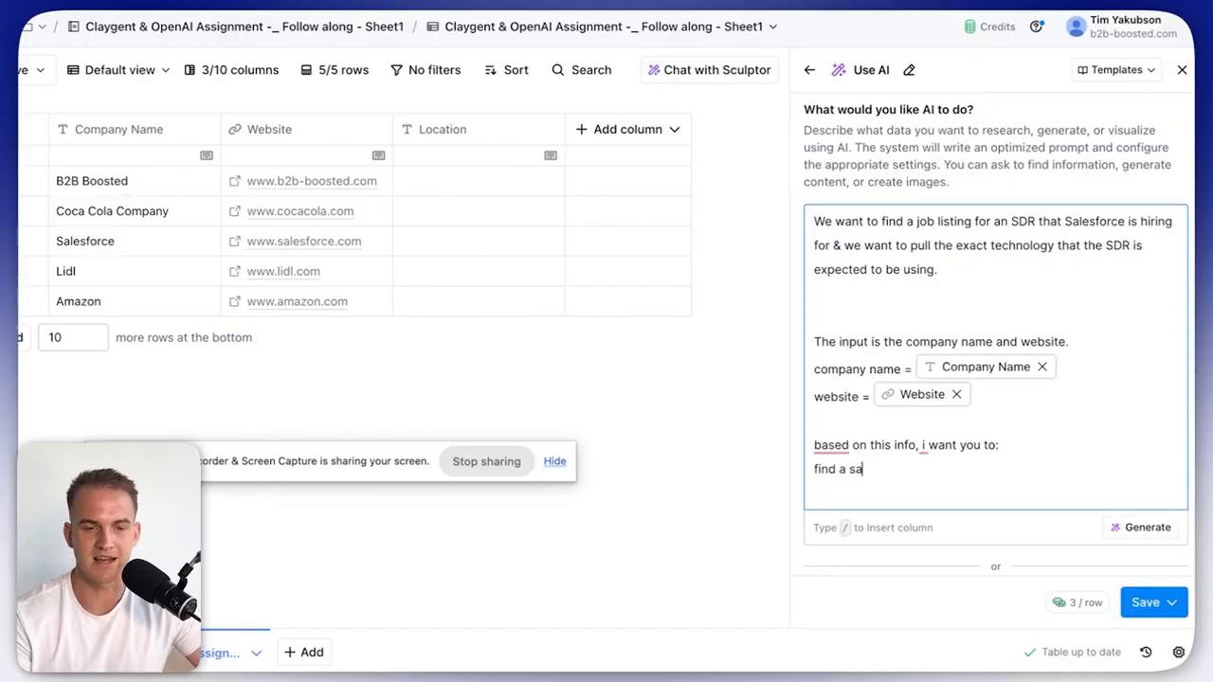
pyautogui.write('les-related open role ')
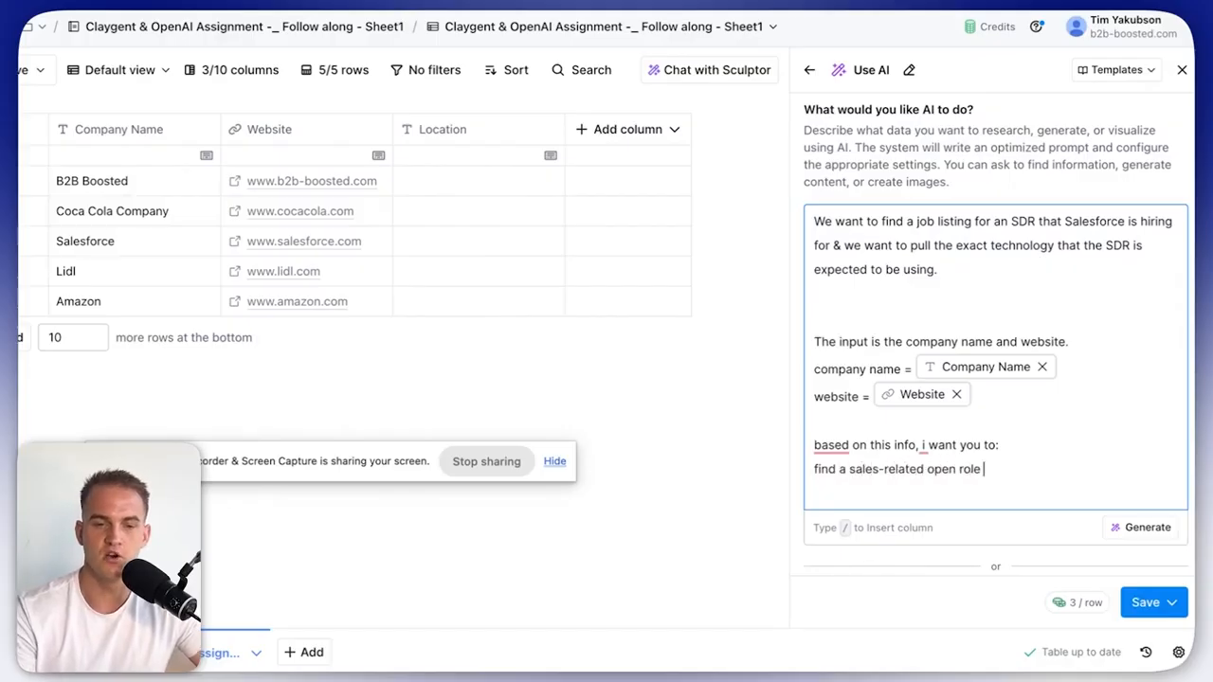
pyautogui.write('job listing and pull the exact technologies that are mentioned insi')
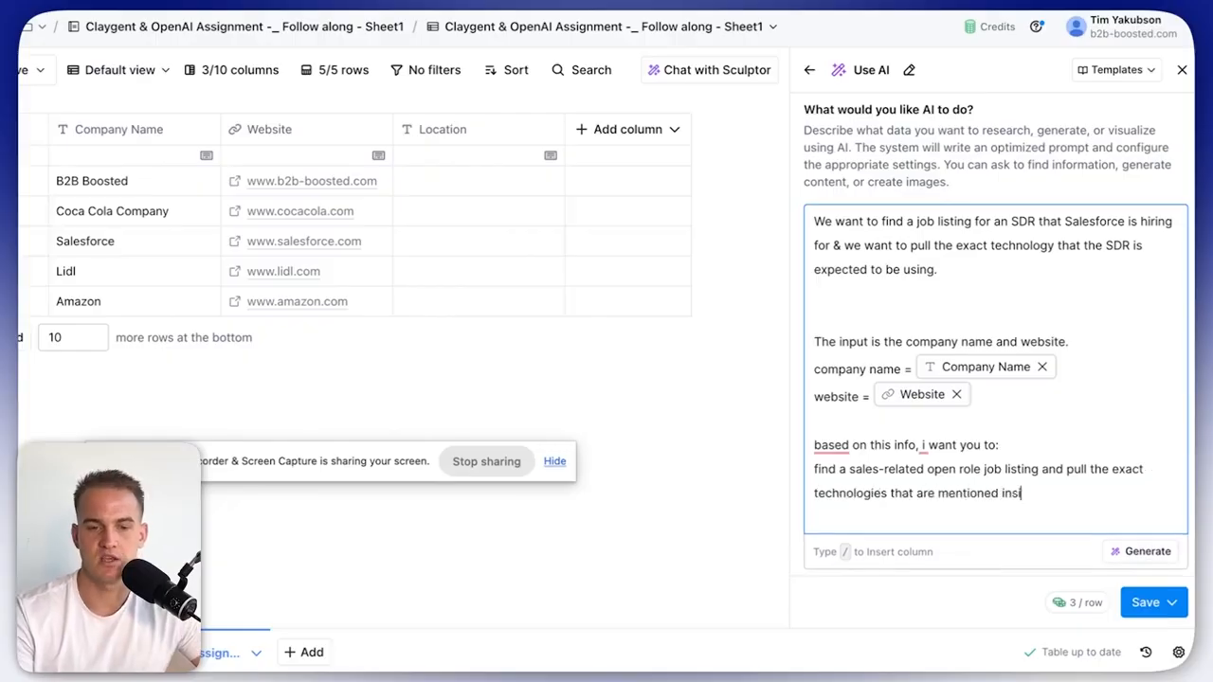
pyautogui.write('de the job description for that')
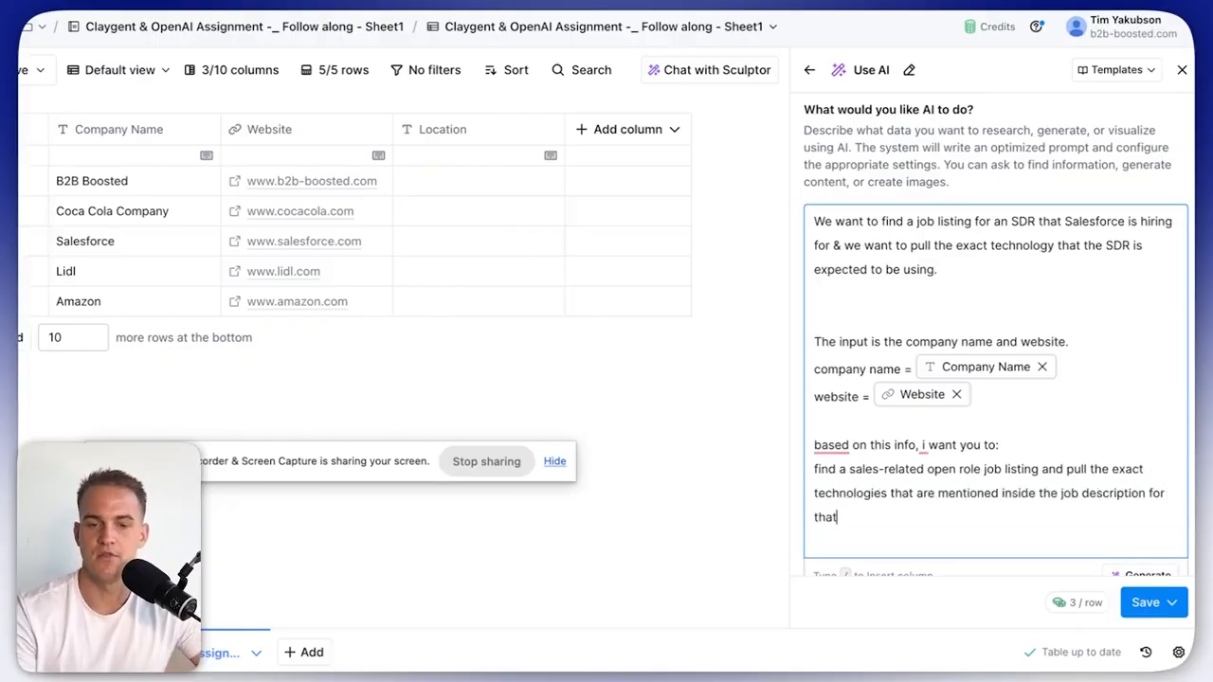
pyautogui.write(' open role.')
pyautogui.press('Return')
pyautogui.write('provide 2')
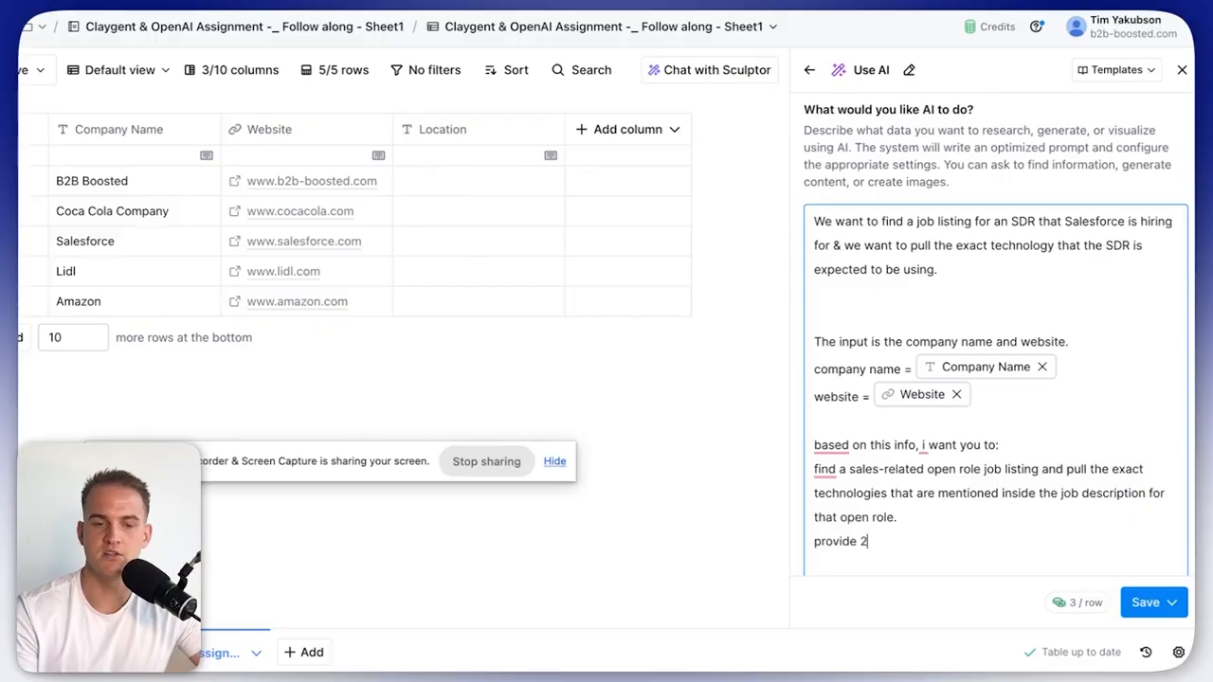
pyautogui.write(' outputs: the open role job listing URL a')
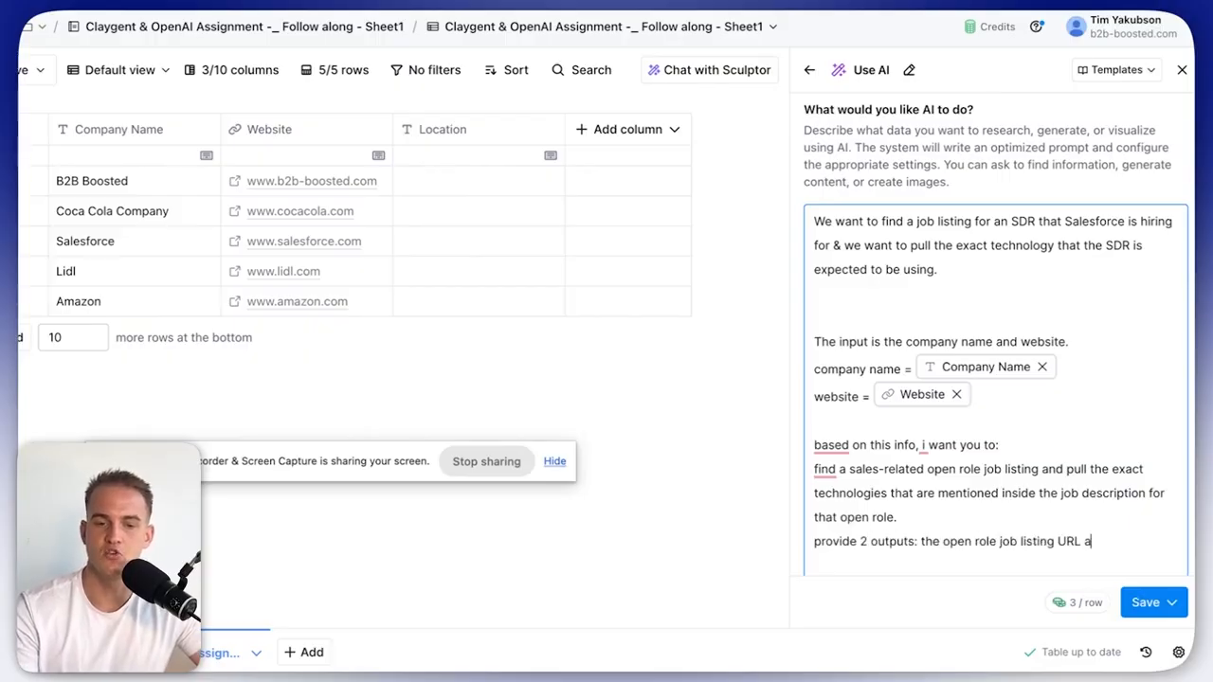
pyautogui.write('nd the technologies that')
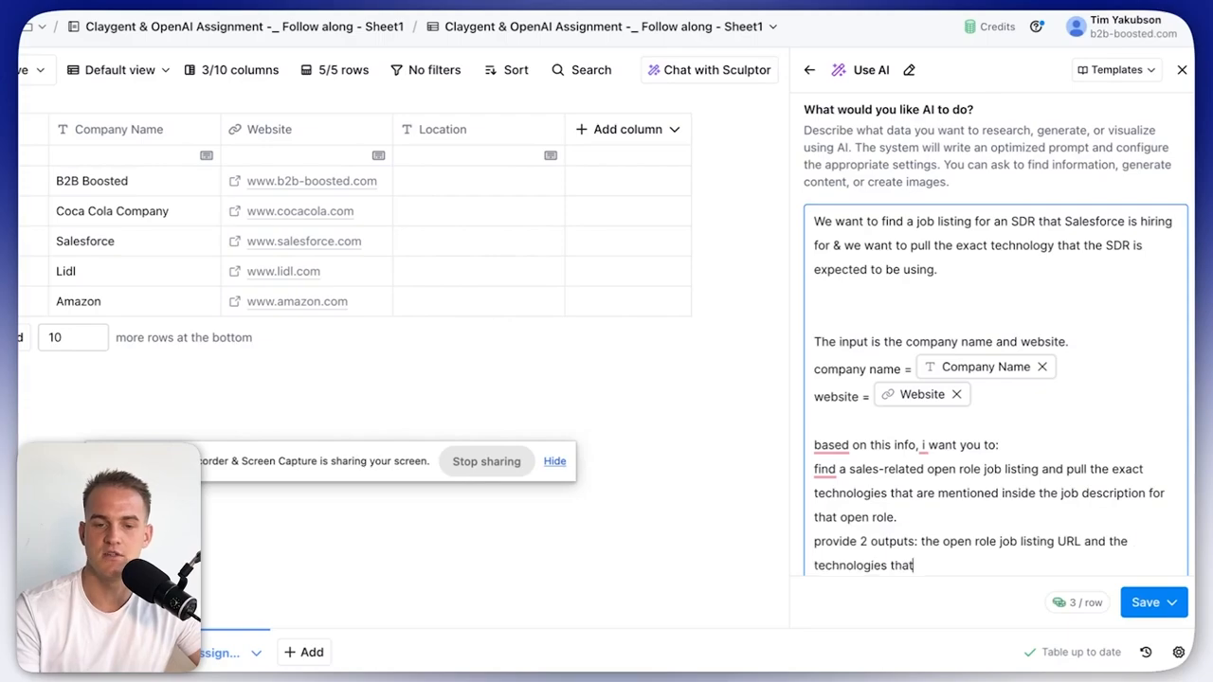
pyautogui.write(' were listed in the j')
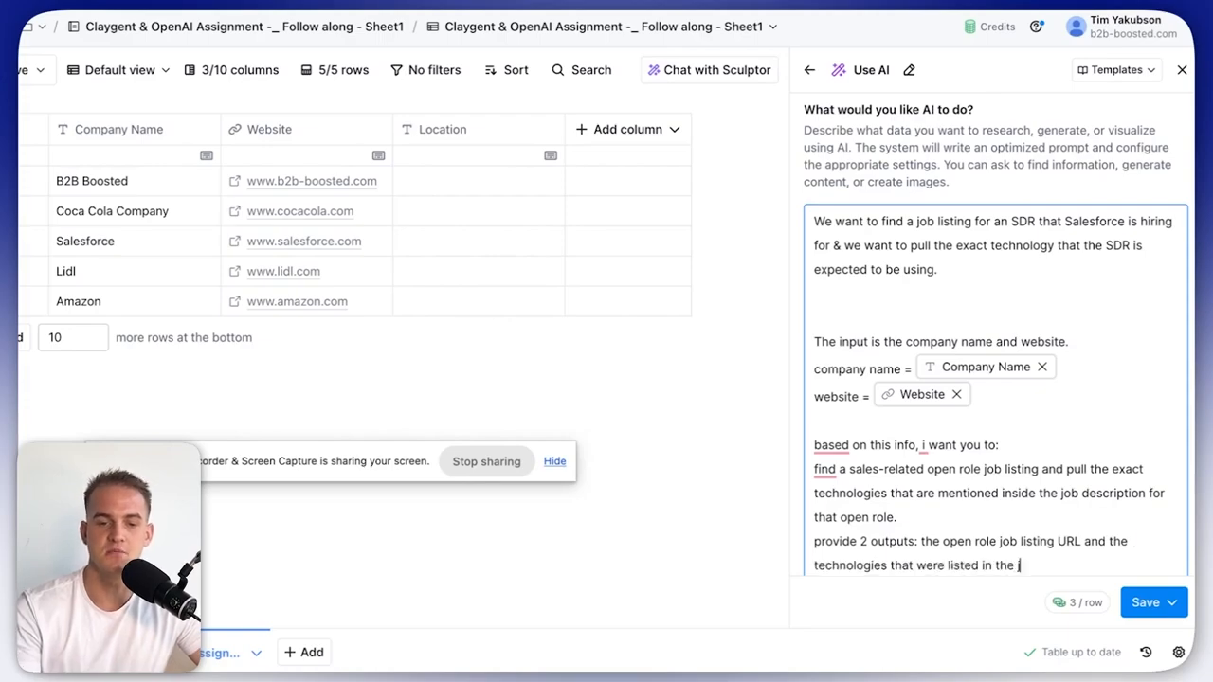
pyautogui.write('ob description for that role in a comma-sepa')
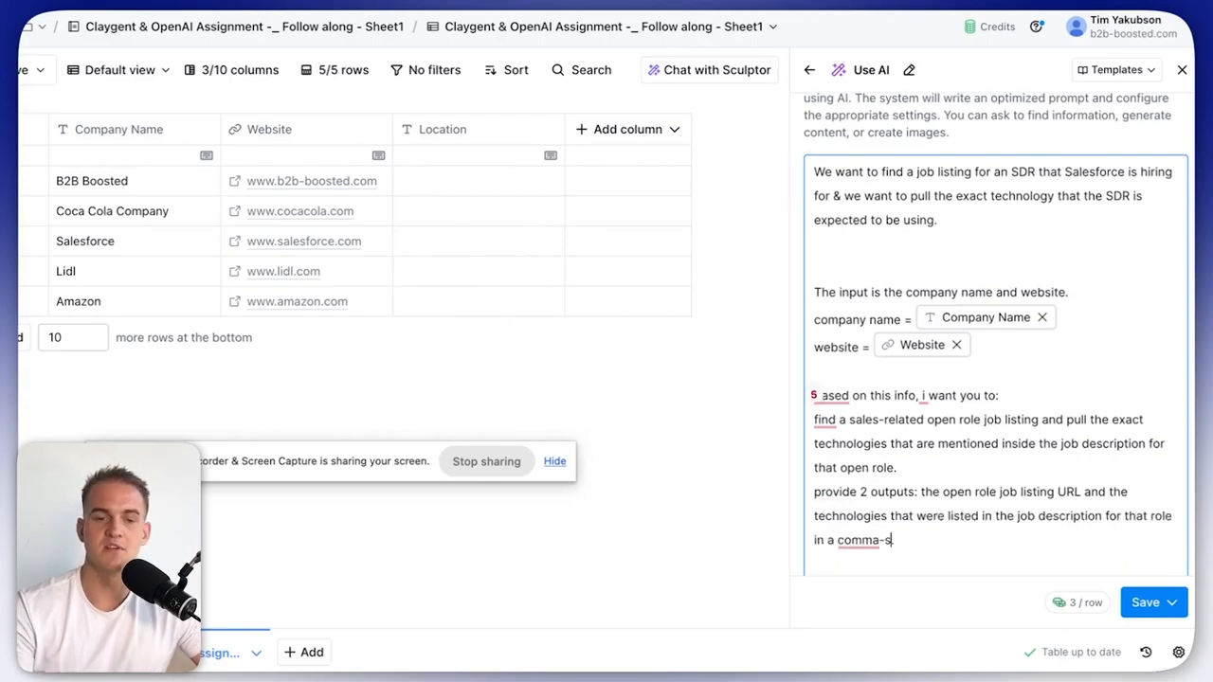
pyautogui.write('rated list')
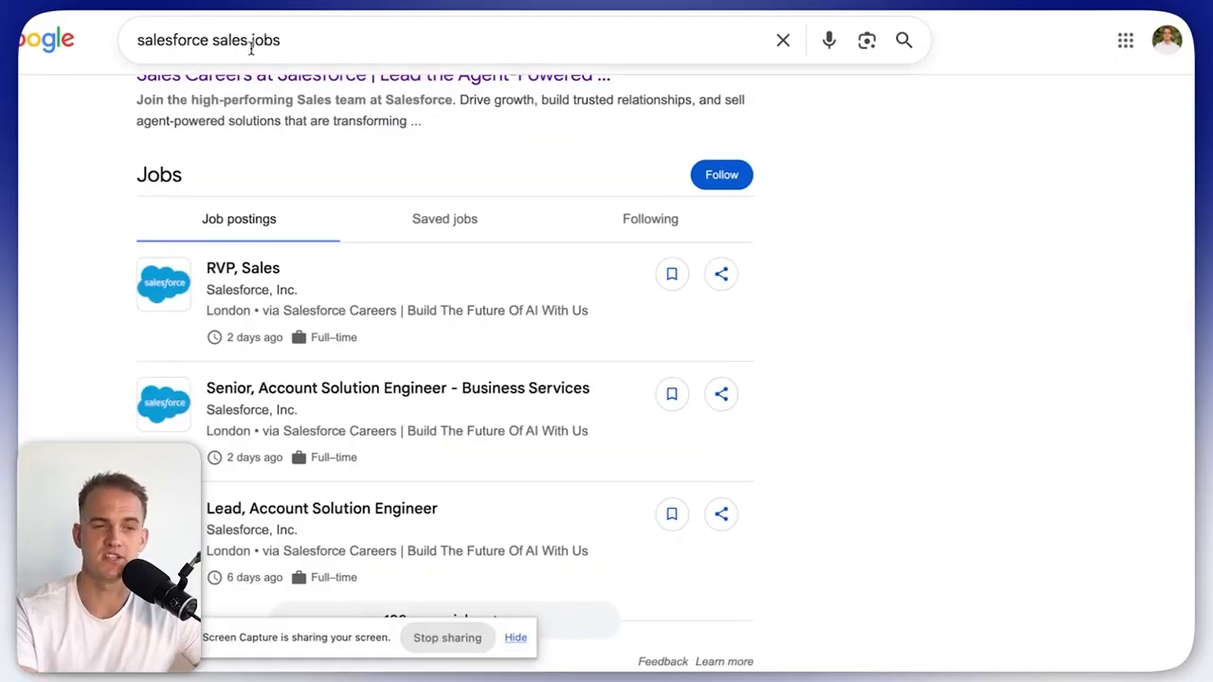
# Open a Salesforce job posting and highlight its required Java, Javascript, REST/SOAP, HTML5/CSS and SQL.
pyautogui.click(265, 271)
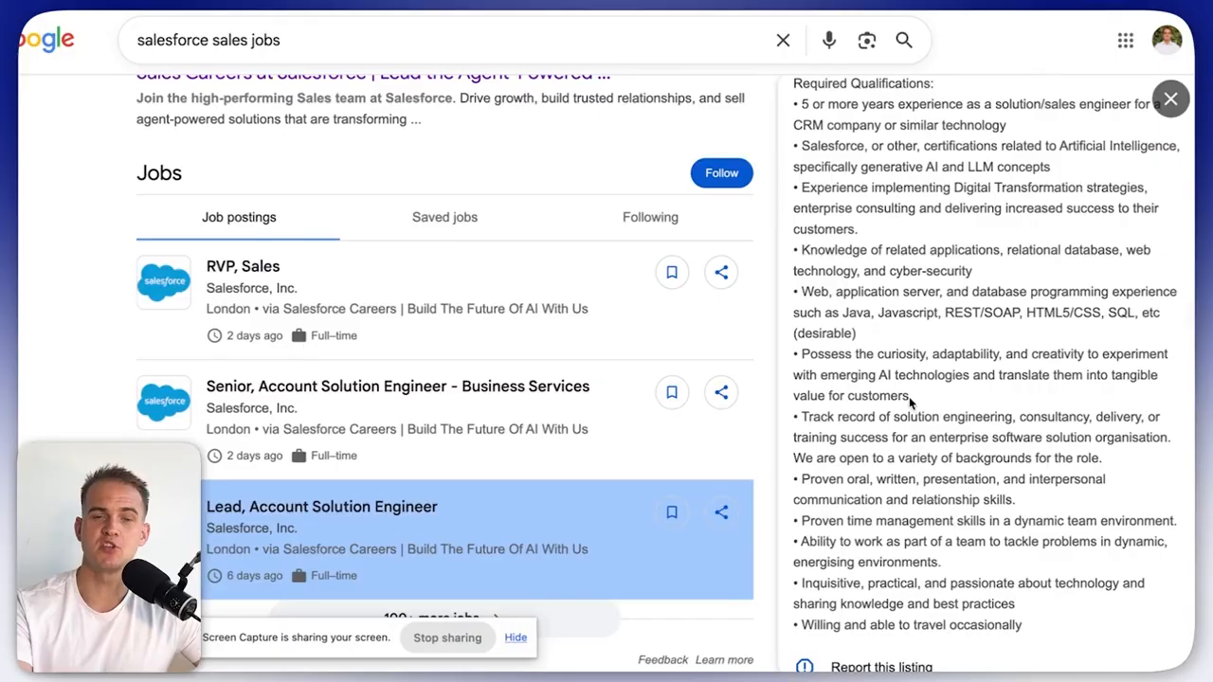
pyautogui.scroll(-1, 902, 312)
pyautogui.scroll(-1, 844, 310)
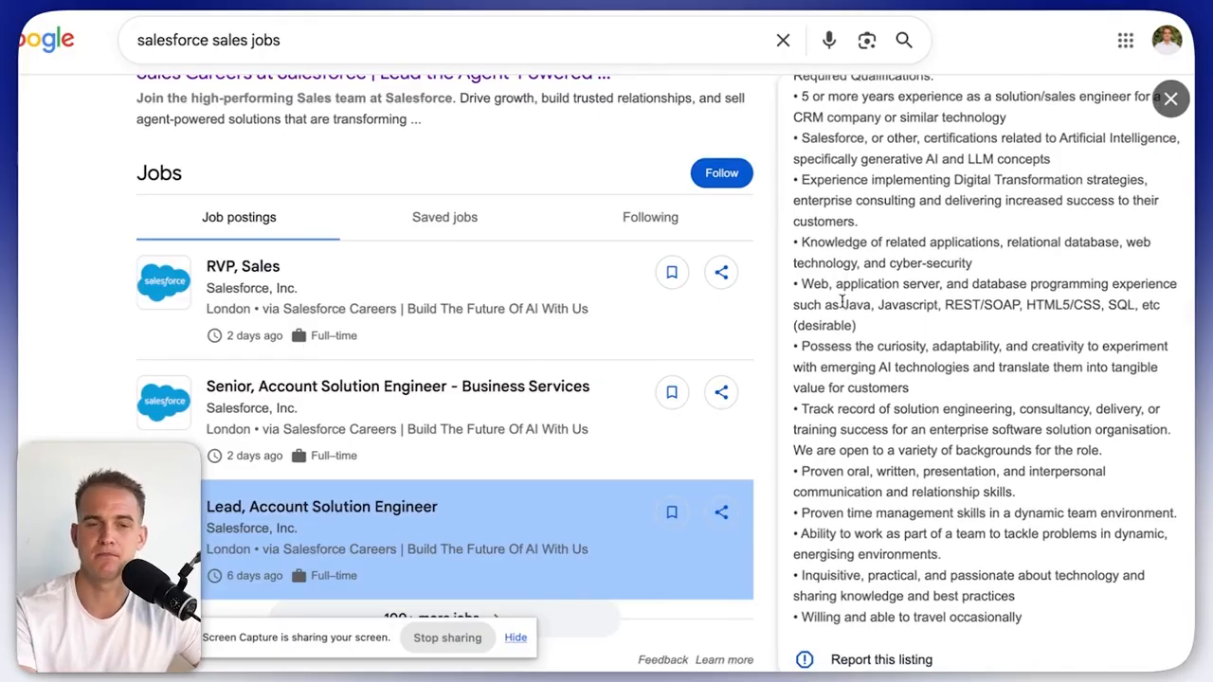
pyautogui.moveTo(842, 304); pyautogui.dragTo(1133, 305)
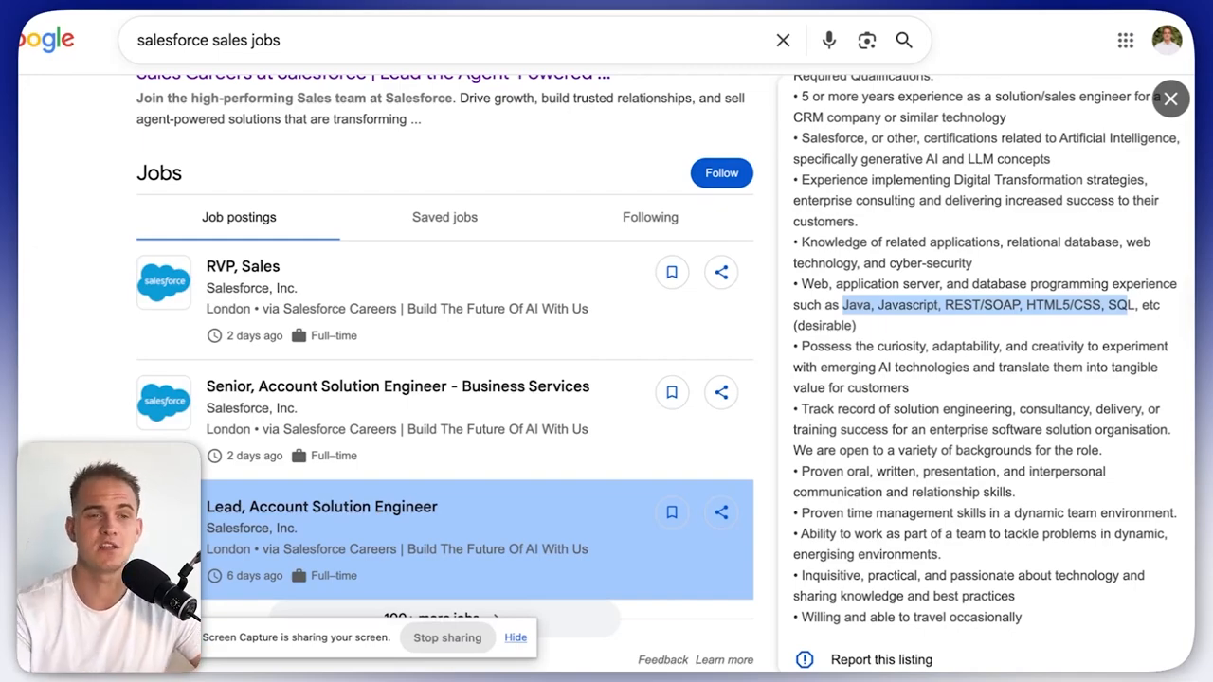
# Add an Apollo/Salesforce example and 'give just 2 outputs' line to the prompt, then generate.
pyautogui.hotkey('ctrl', 'Tab')
pyautogui.write('for e')
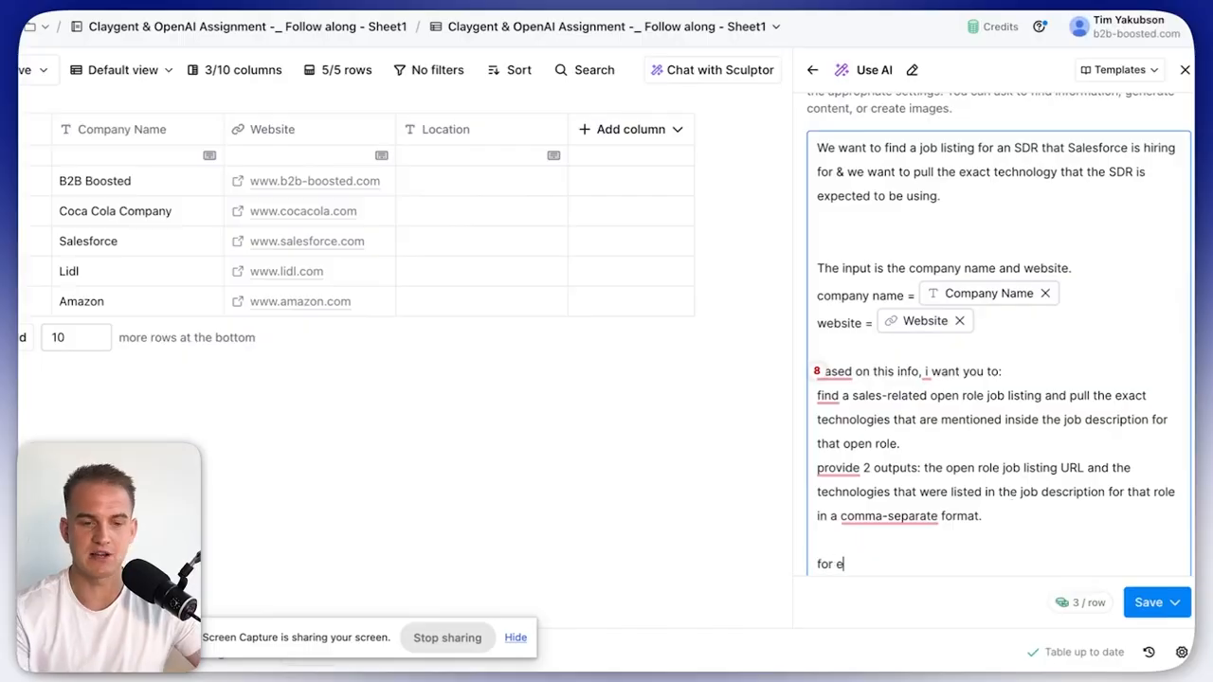
pyautogui.write('xample , if the')
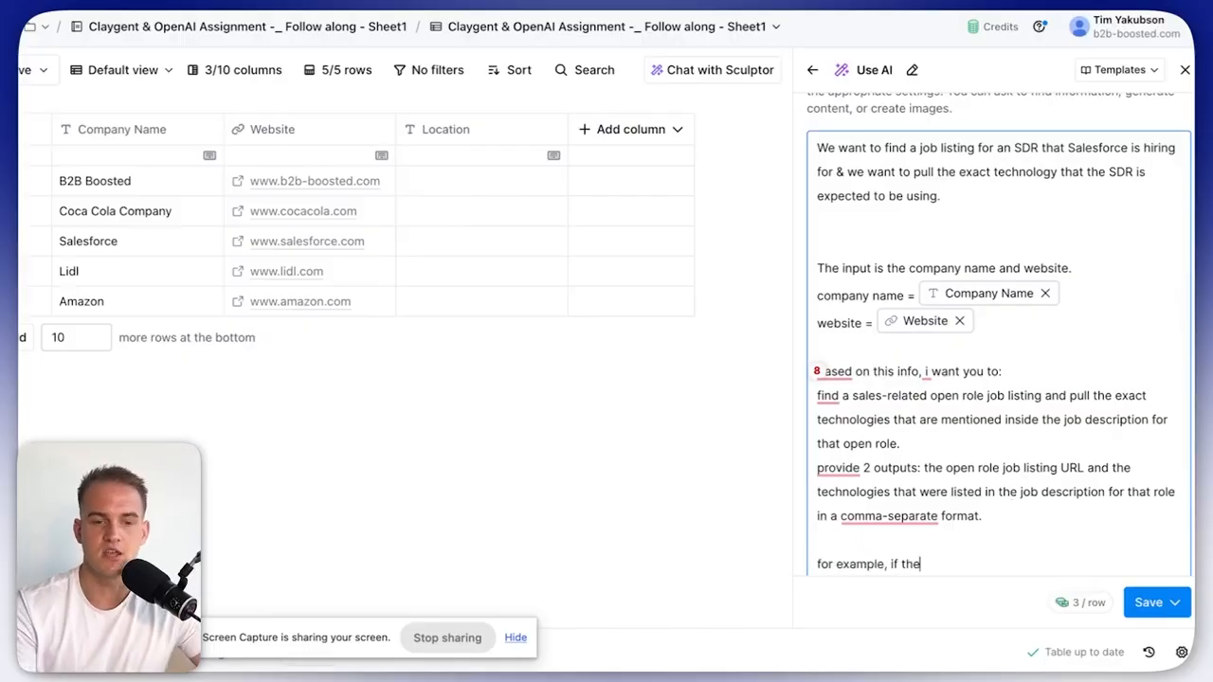
pyautogui.write(' job description mentions the candidate nee')
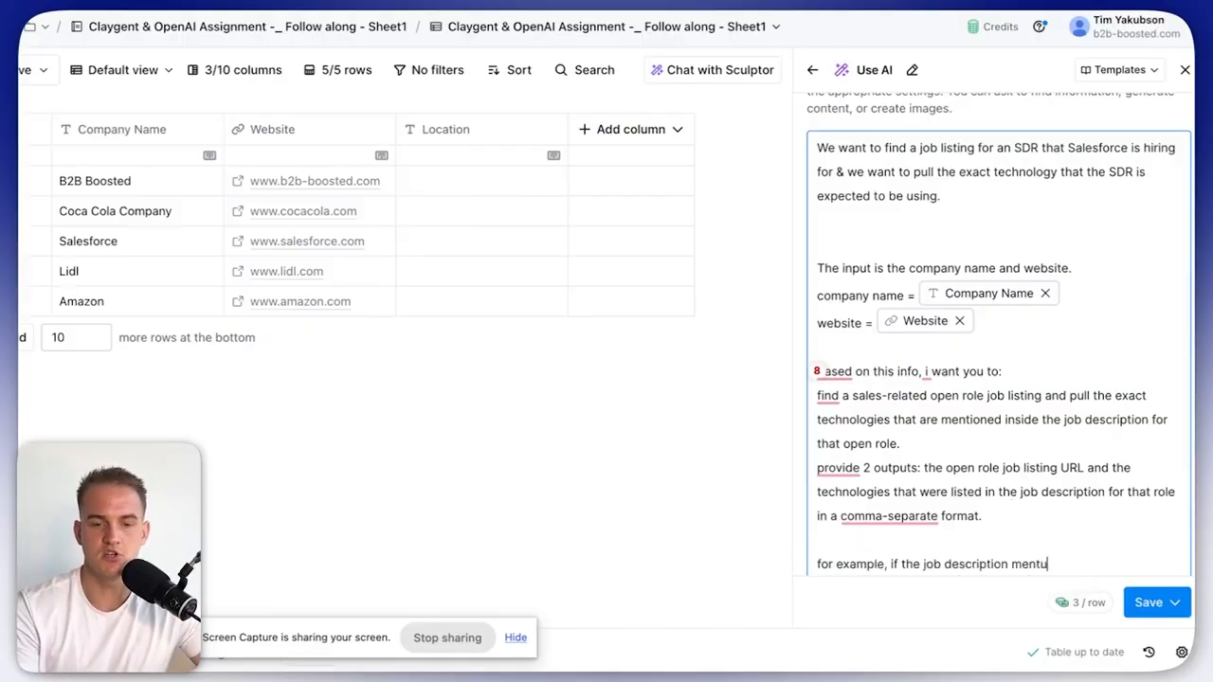
pyautogui.write('ding t')
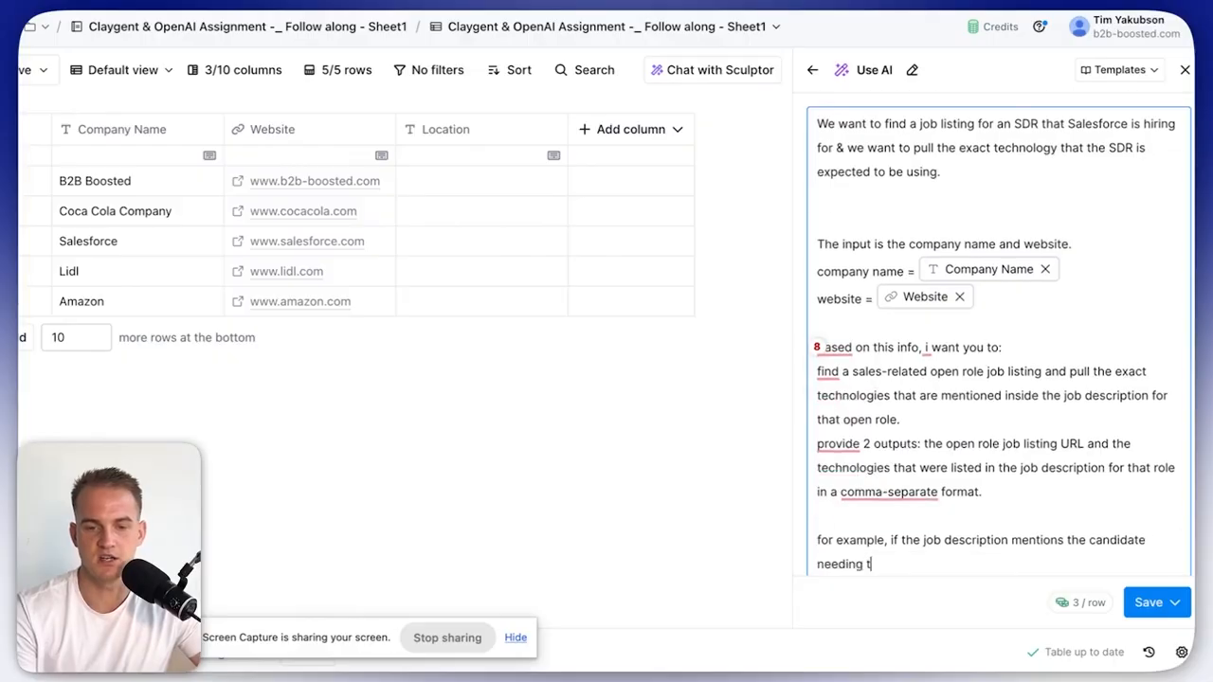
pyautogui.write('o use APollo and ')
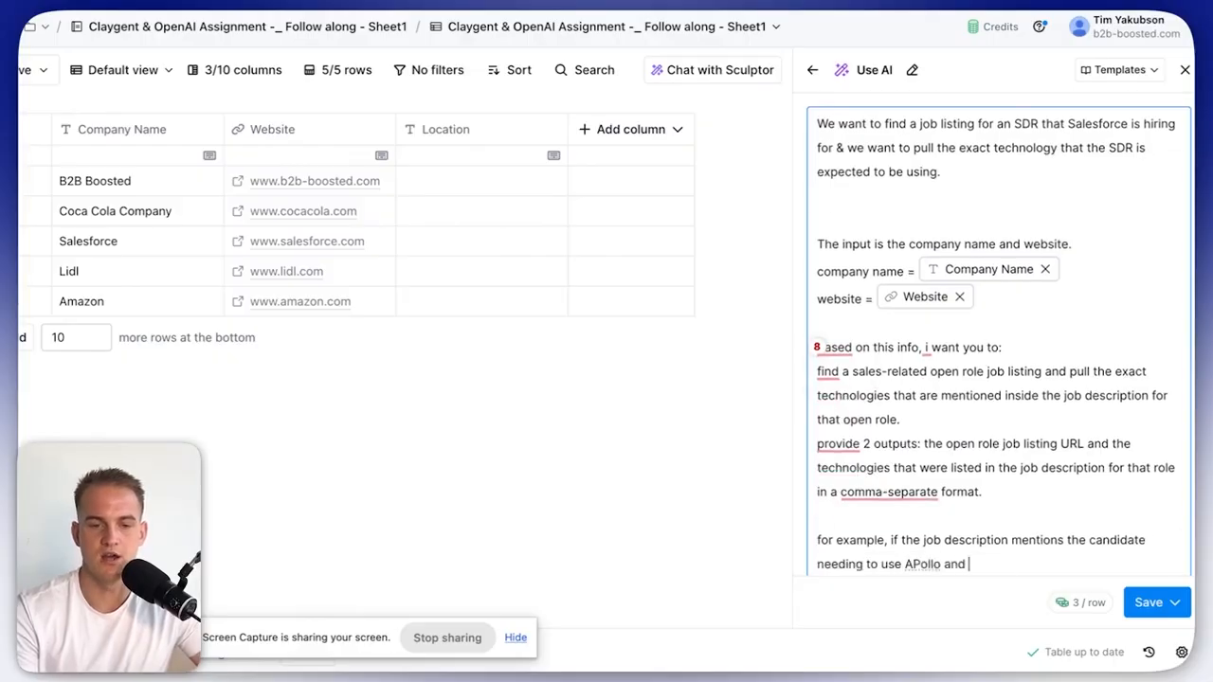
pyautogui.write('Salesforce, output "Apollo, Sales')
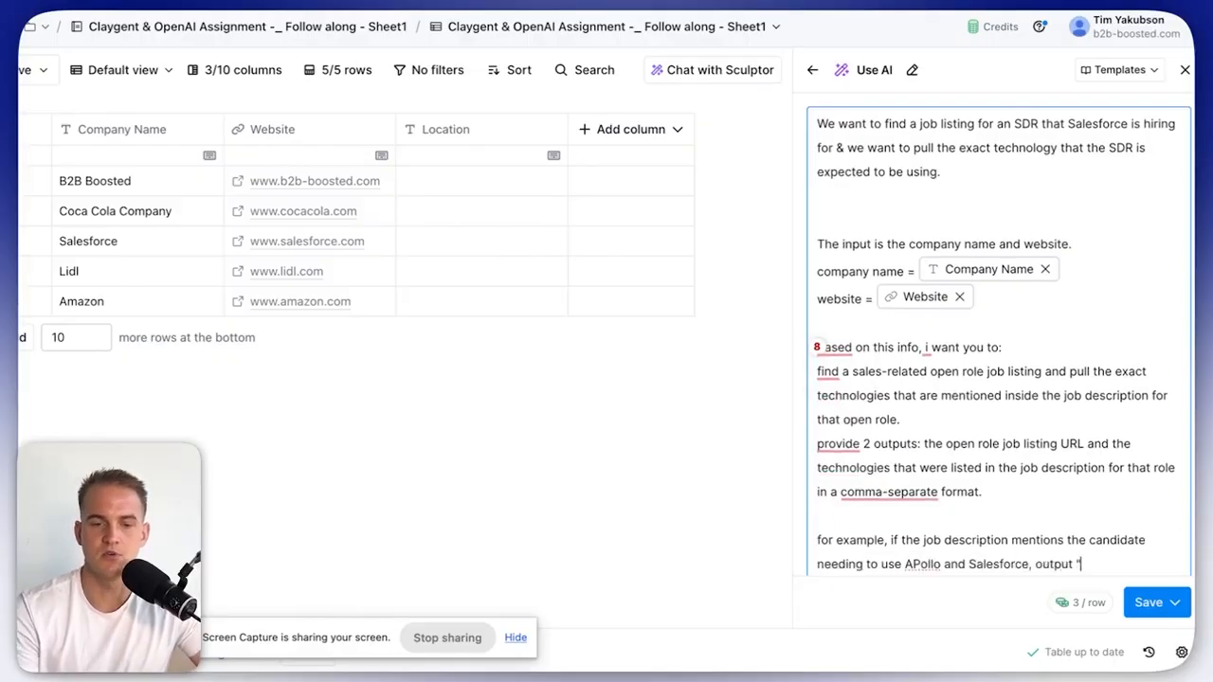
pyautogui.write('force"')
pyautogui.press('Return')
pyautogui.press('Return')
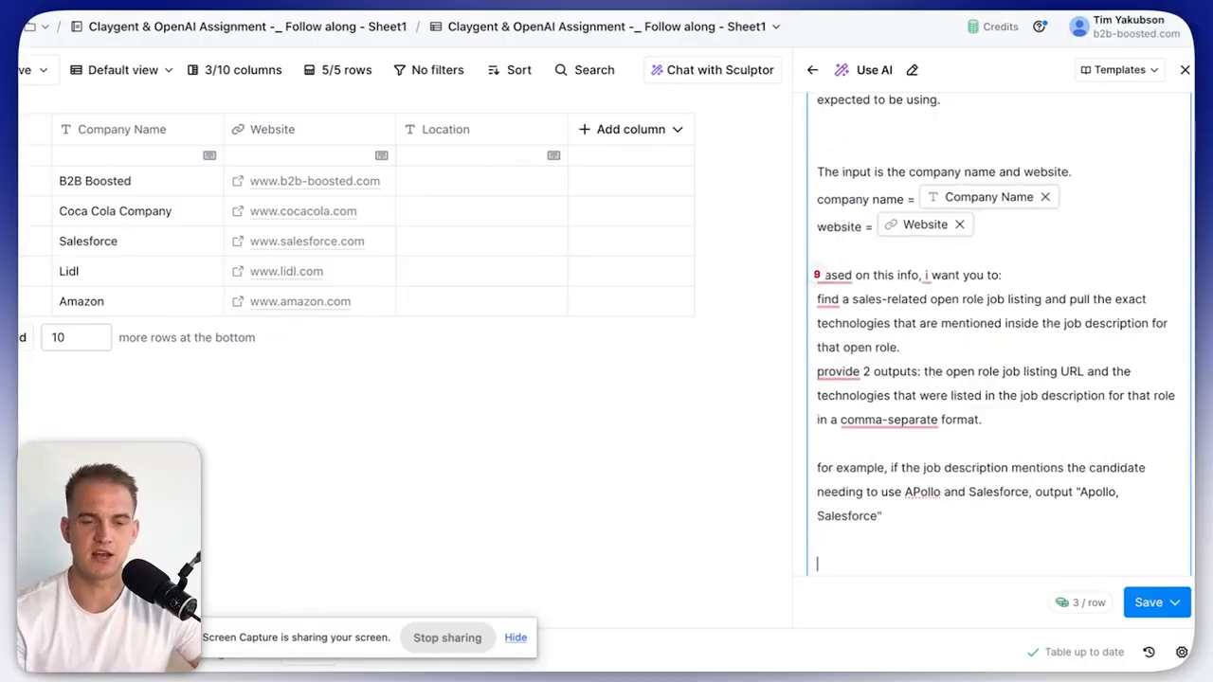
pyautogui.write('give just 2 outputs strictl')
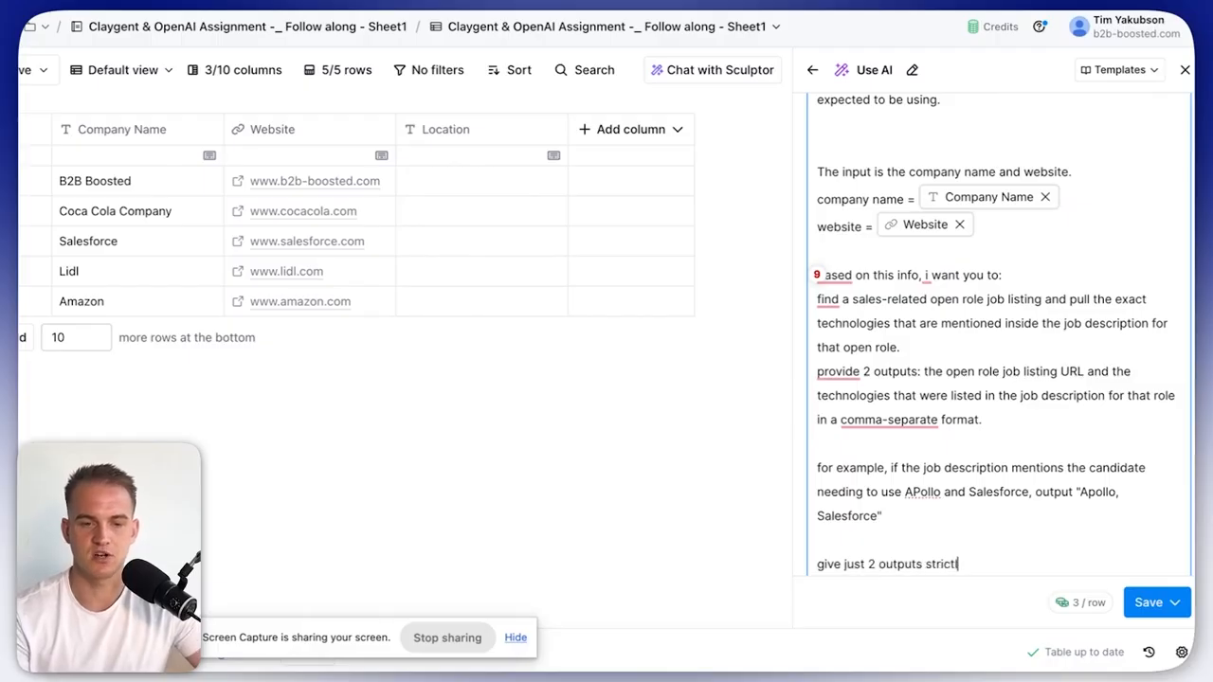
pyautogui.write('y with the info i mentioned.')
pyautogui.scroll(3, 1072, 330)
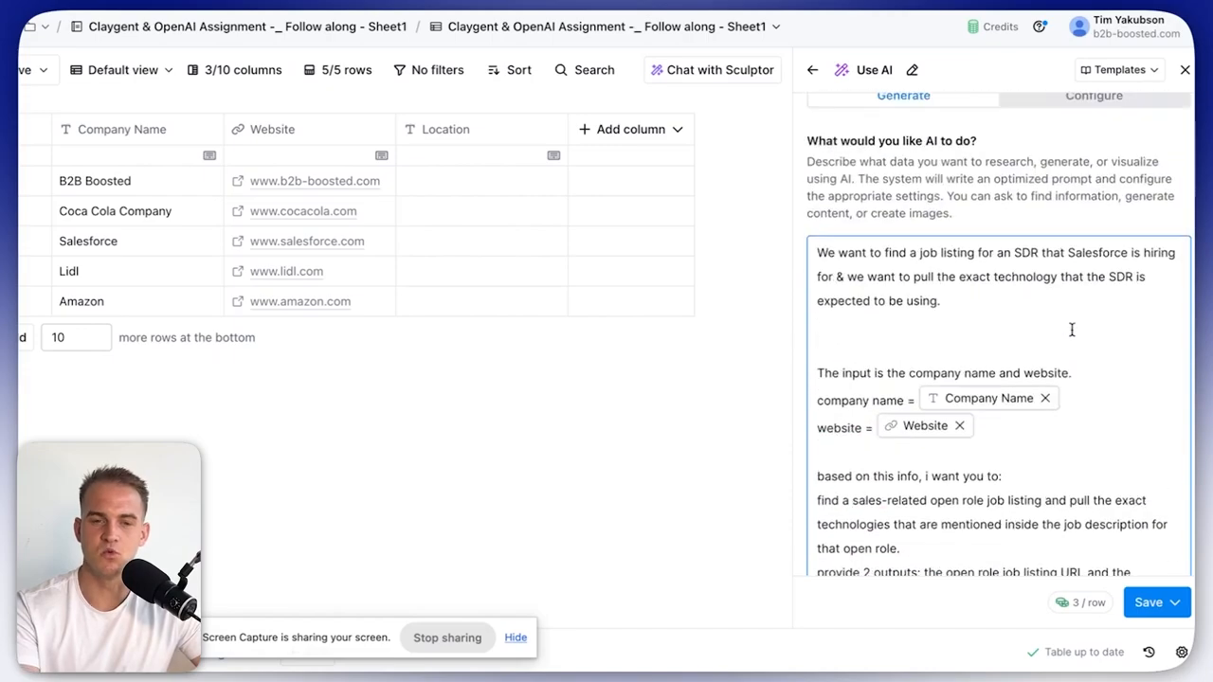
pyautogui.scroll(-5, 1042, 322)
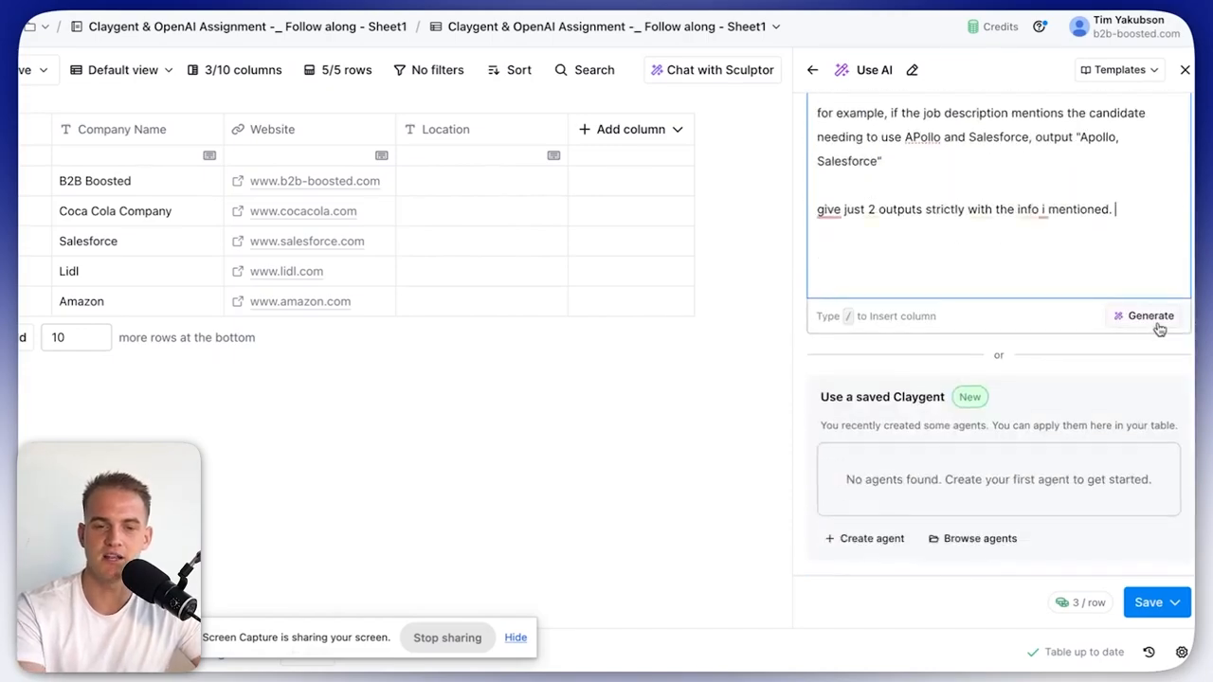
pyautogui.click(1153, 321)
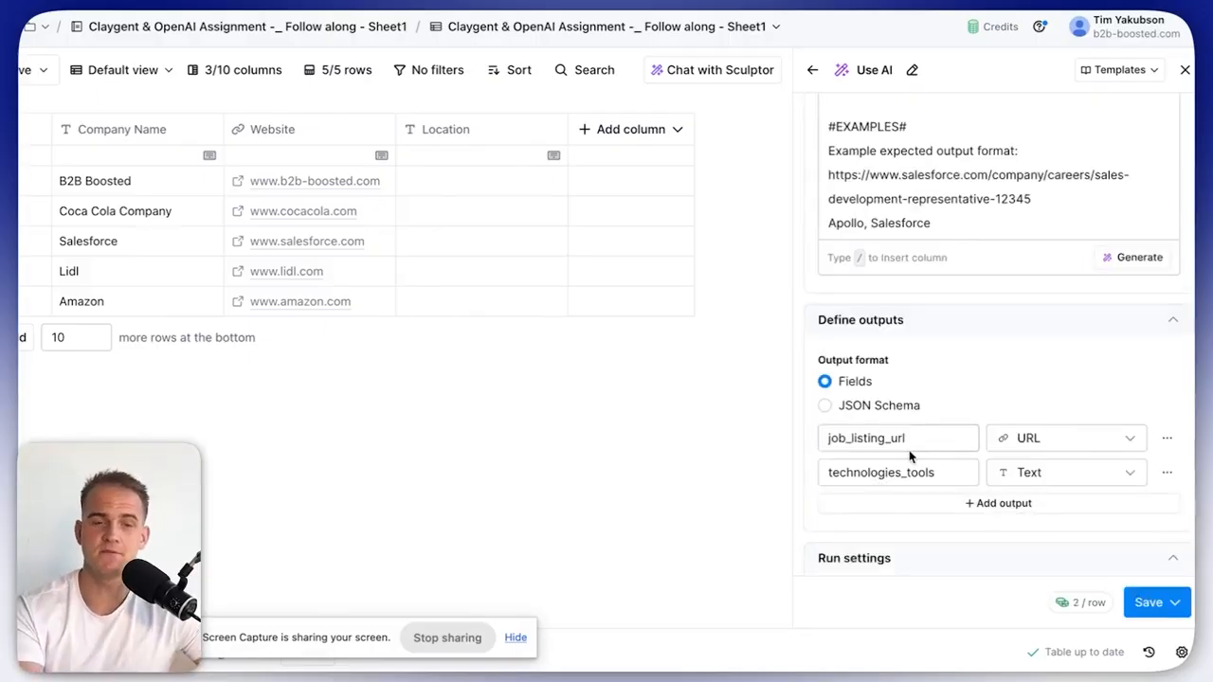
# Review the job_listing_url (URL) and technologies_tools (text) outputs, then scroll back up toward Model.
pyautogui.moveTo(912, 441); pyautogui.dragTo(822, 444)
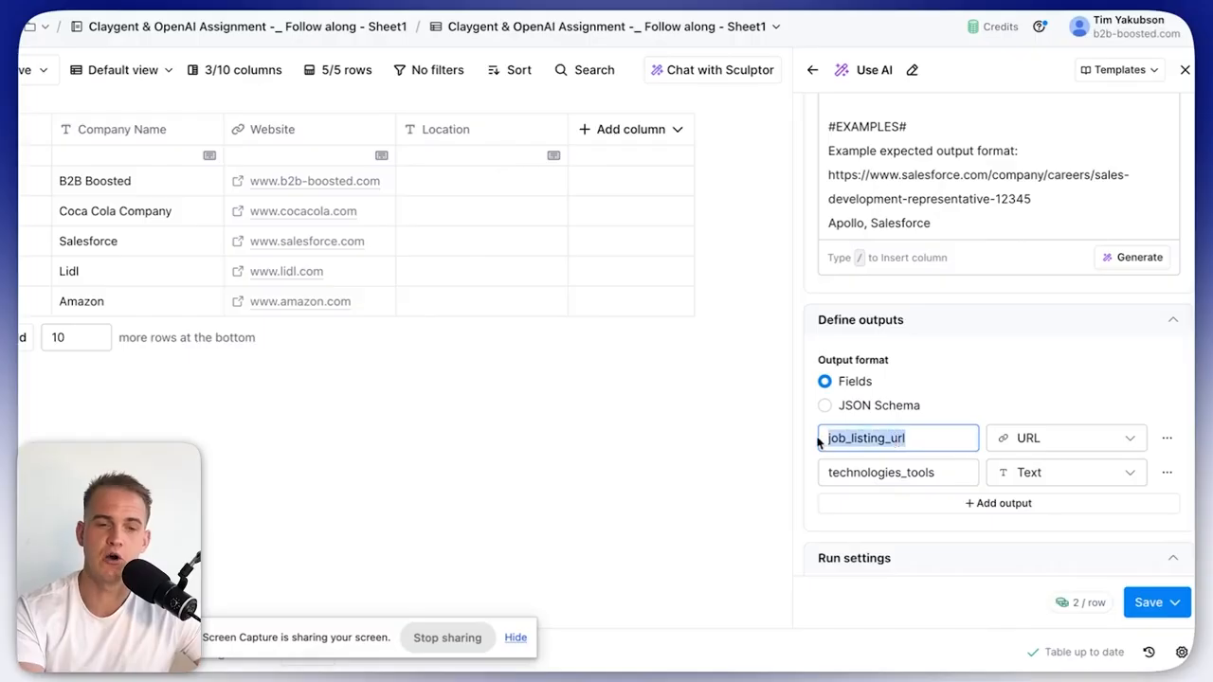
pyautogui.click(945, 473)
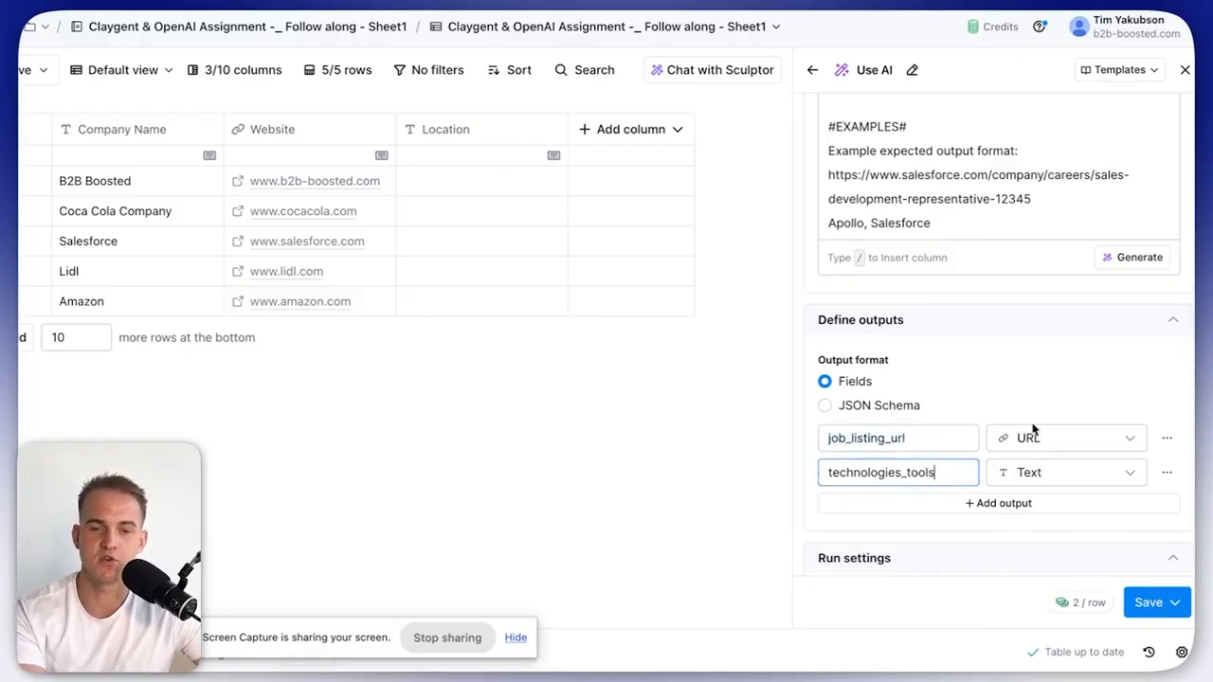
pyautogui.scroll(10, 1024, 406)
pyautogui.scroll(5, 1025, 406)
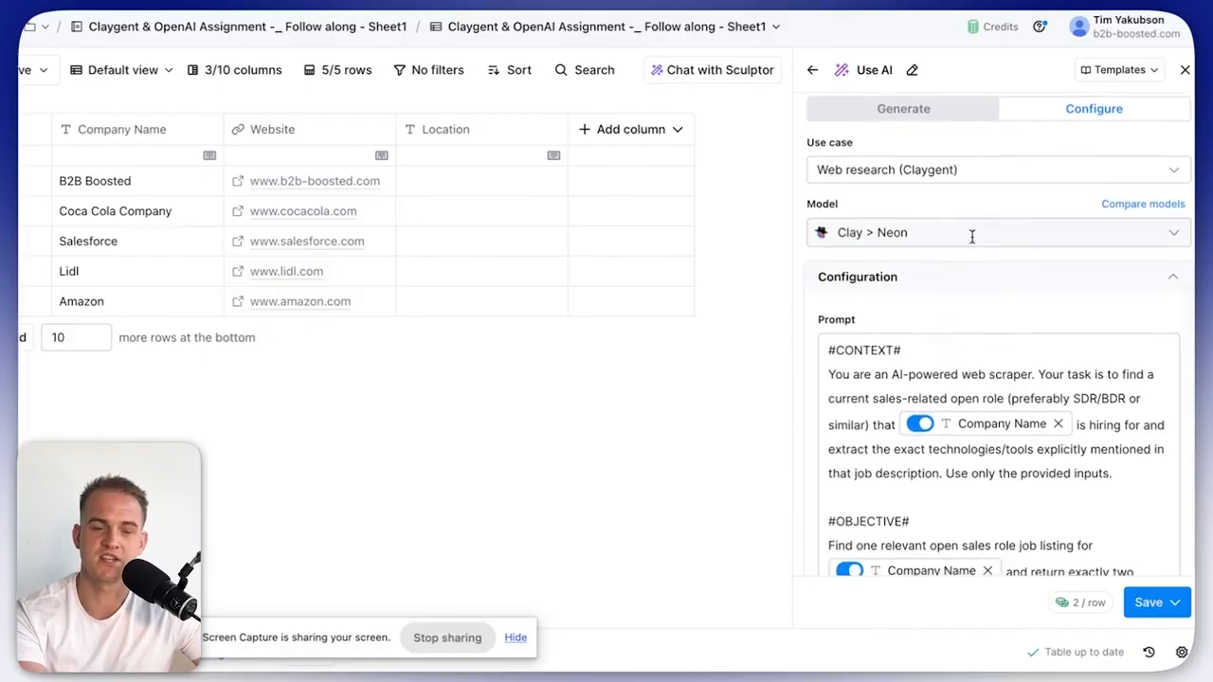
# Set the model to OpenAI GPT 4o Mini and save the Sales Role Tools column without running it.
pyautogui.click(971, 234)
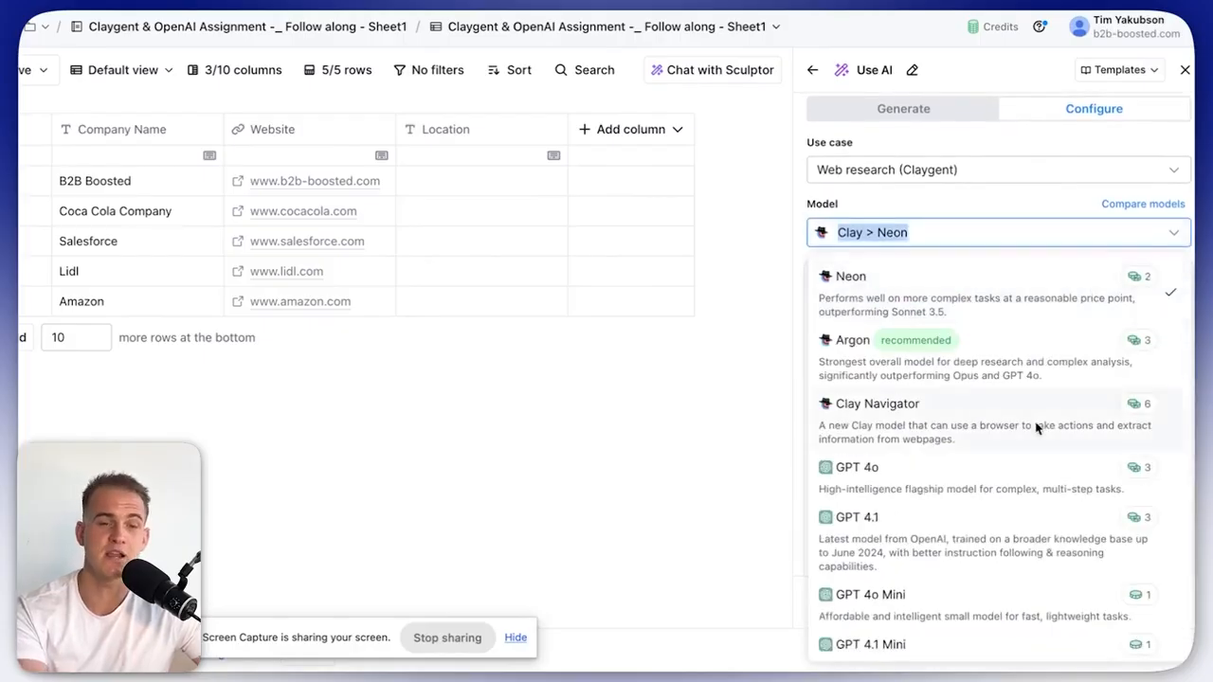
pyautogui.scroll(-2, 1036, 428)
pyautogui.scroll(-1, 1037, 428)
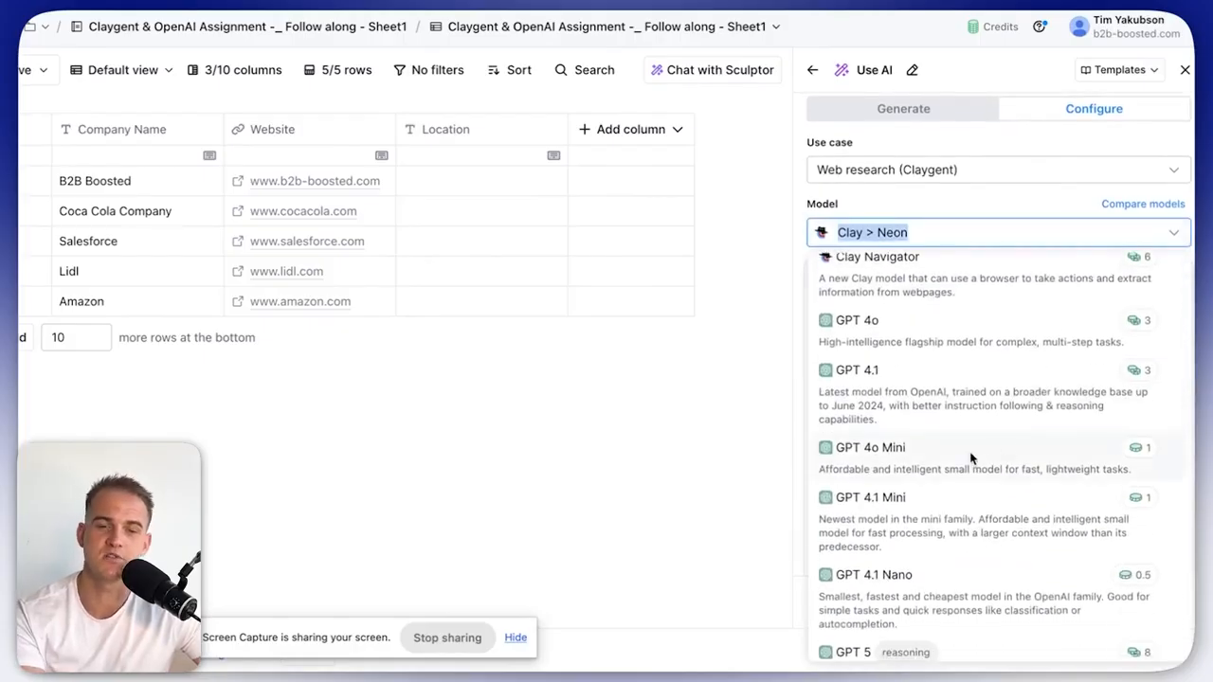
pyautogui.click(971, 454)
pyautogui.click(1160, 602)
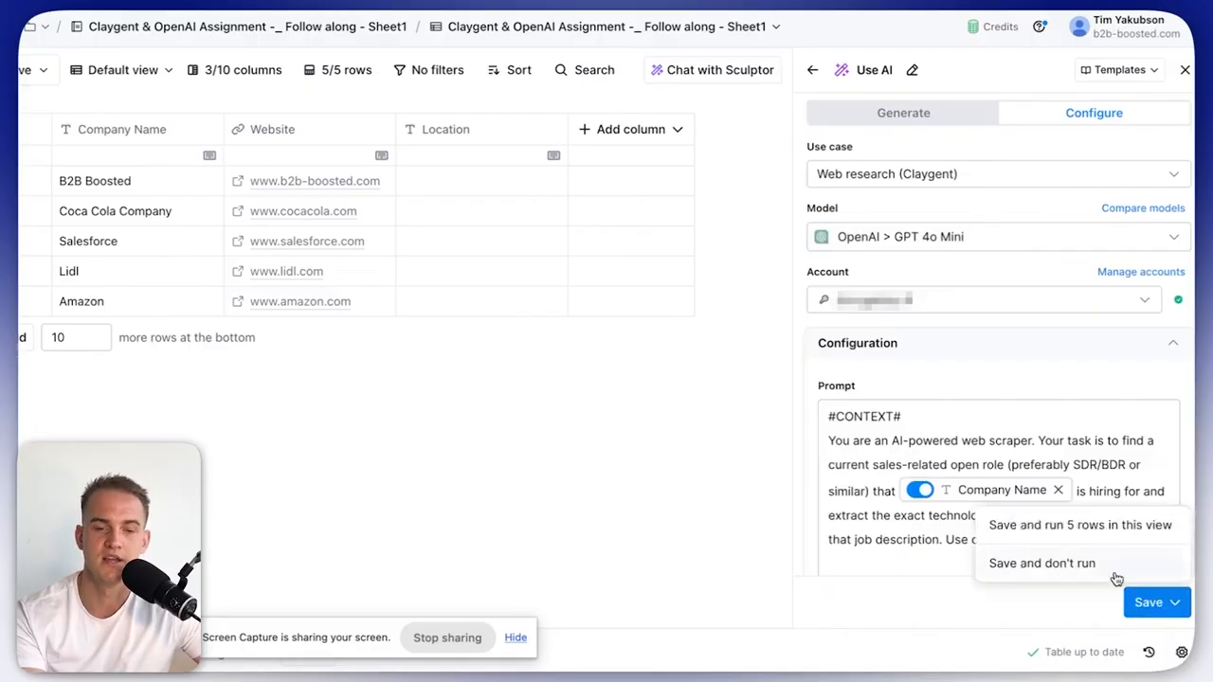
pyautogui.click(1093, 564)
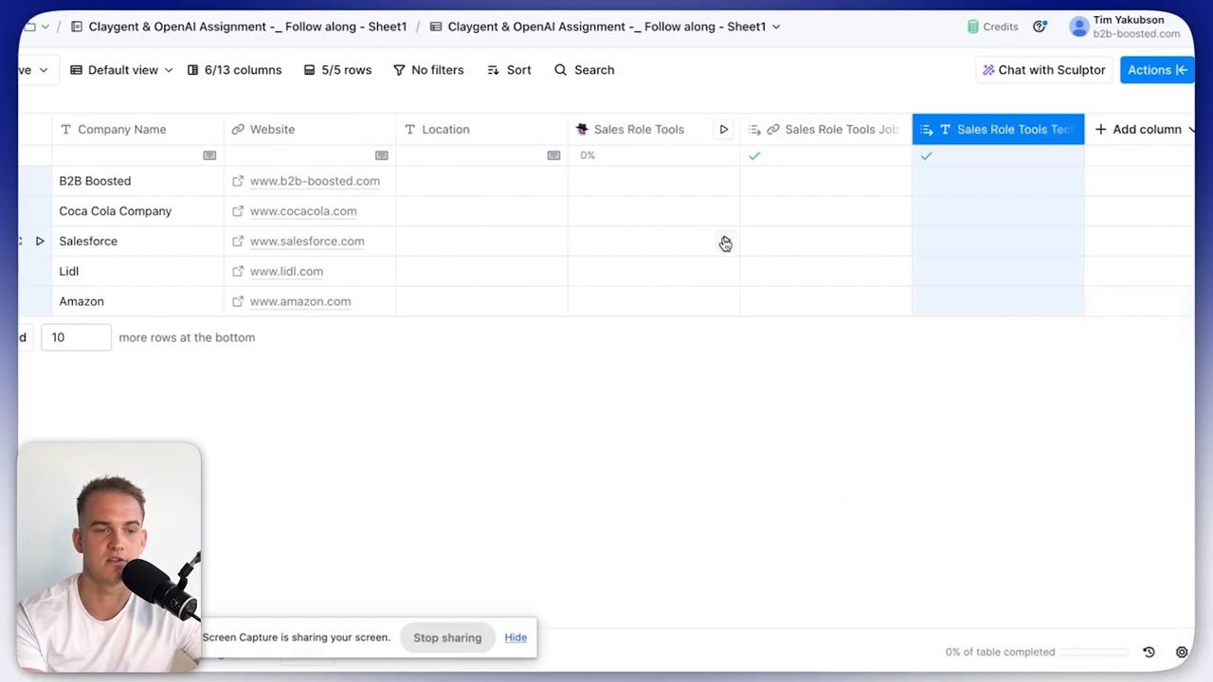
# Run Sales Role Tools for the Salesforce row only and view its response in Cell details.
pyautogui.click(726, 243)
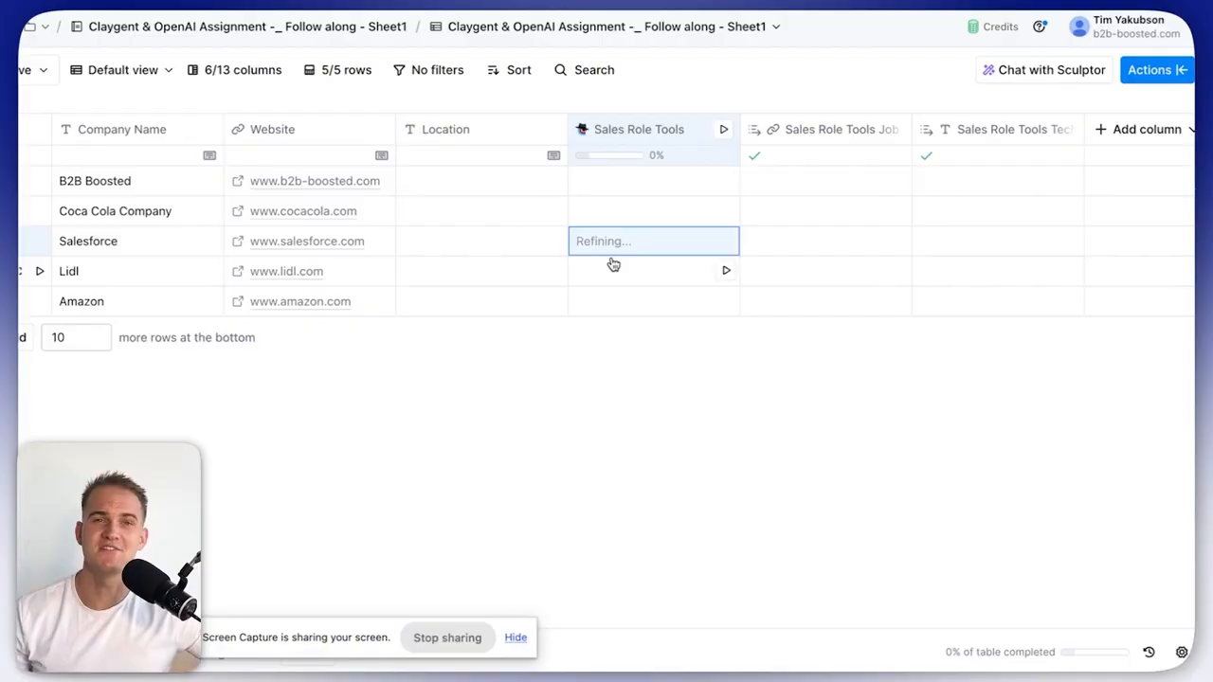
pyautogui.click(610, 249)
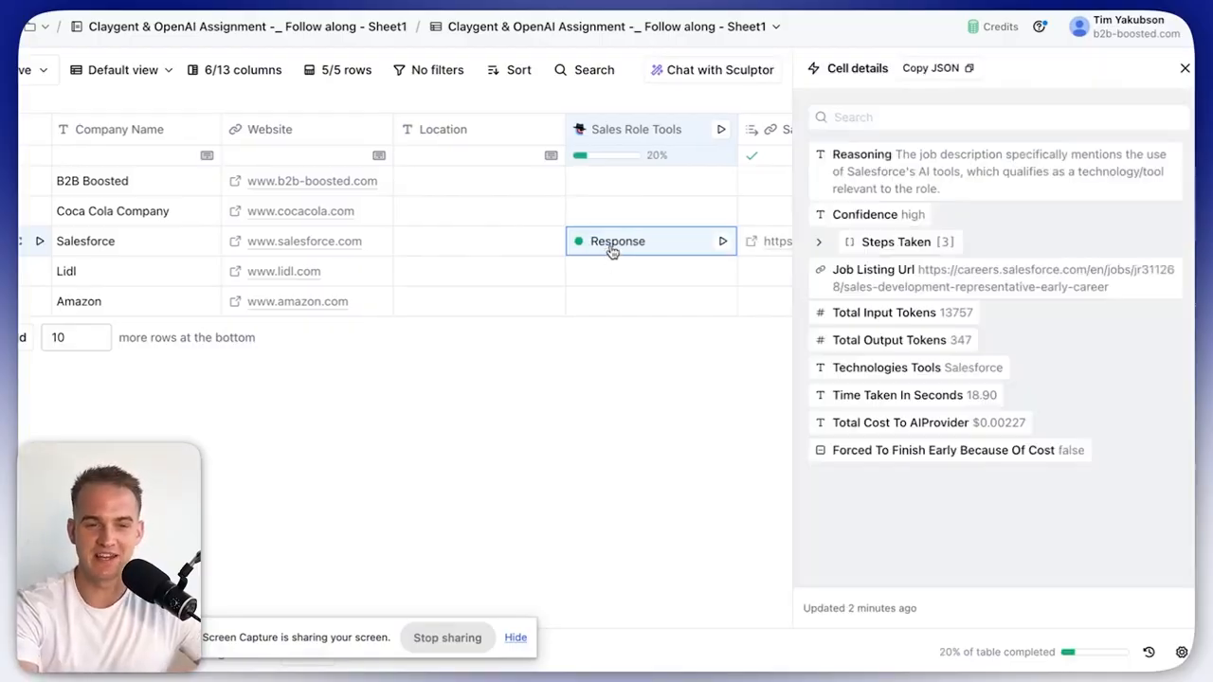
# Read the Salesforce Sales Development Representative (Early Career) job listing, then return to Clay.
pyautogui.click(877, 277)
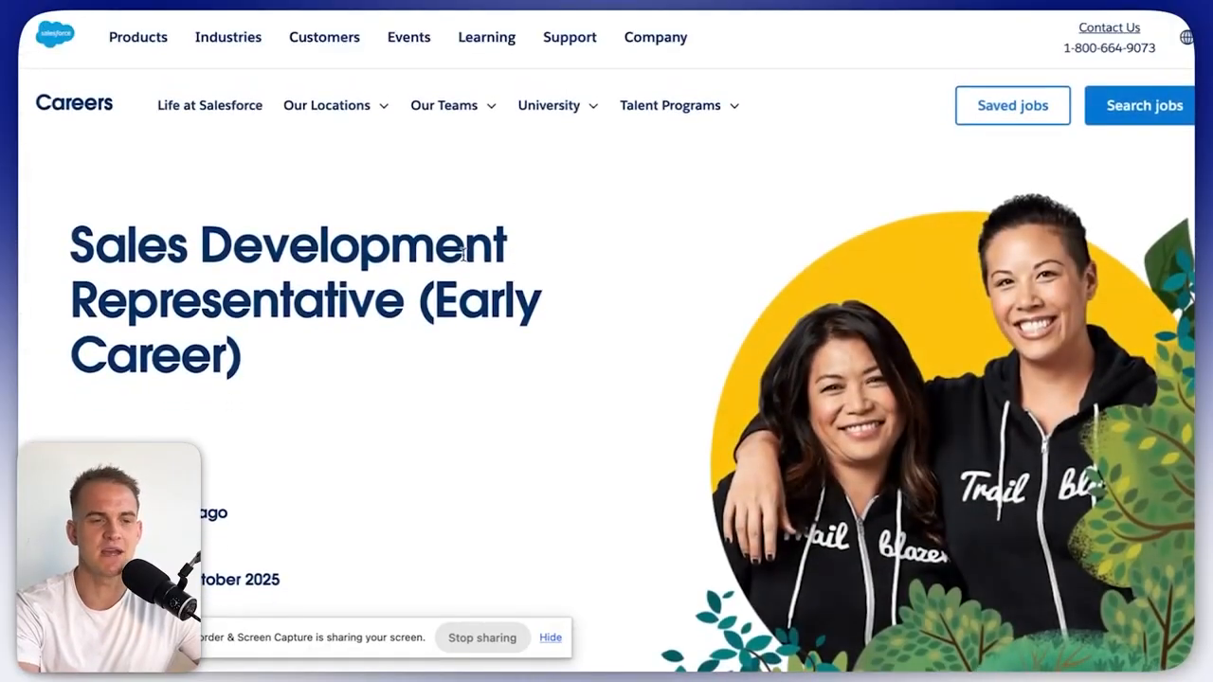
pyautogui.scroll(-9, 421, 249)
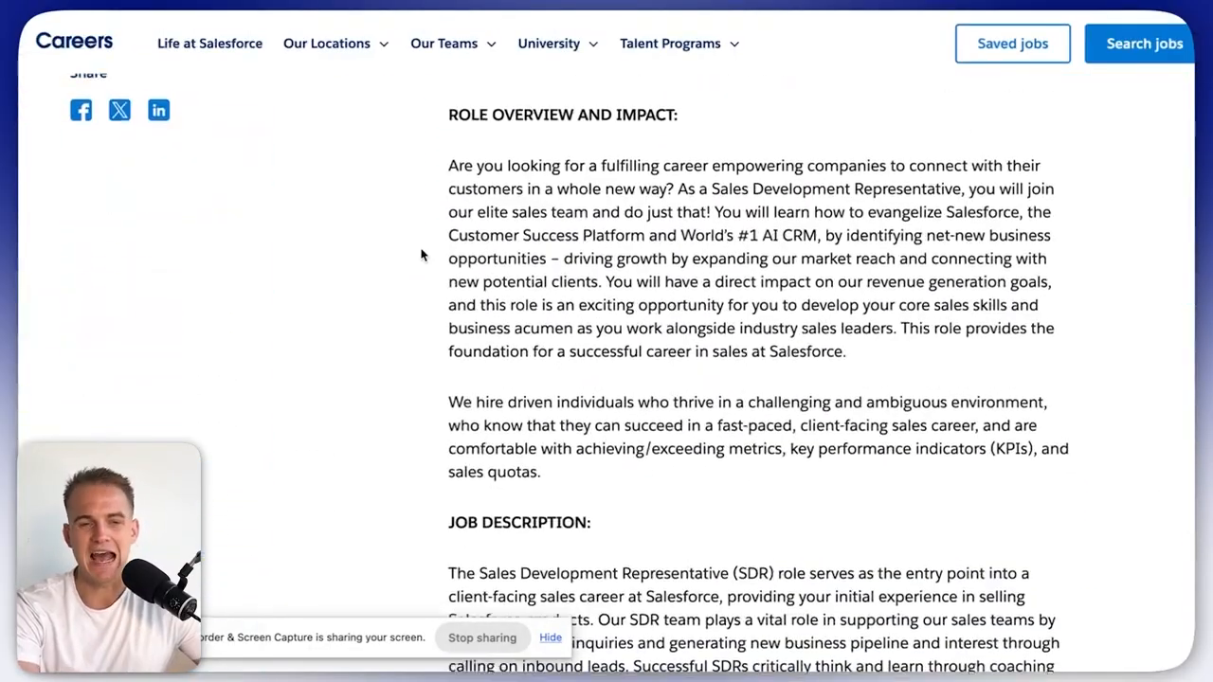
pyautogui.scroll(-8, 420, 254)
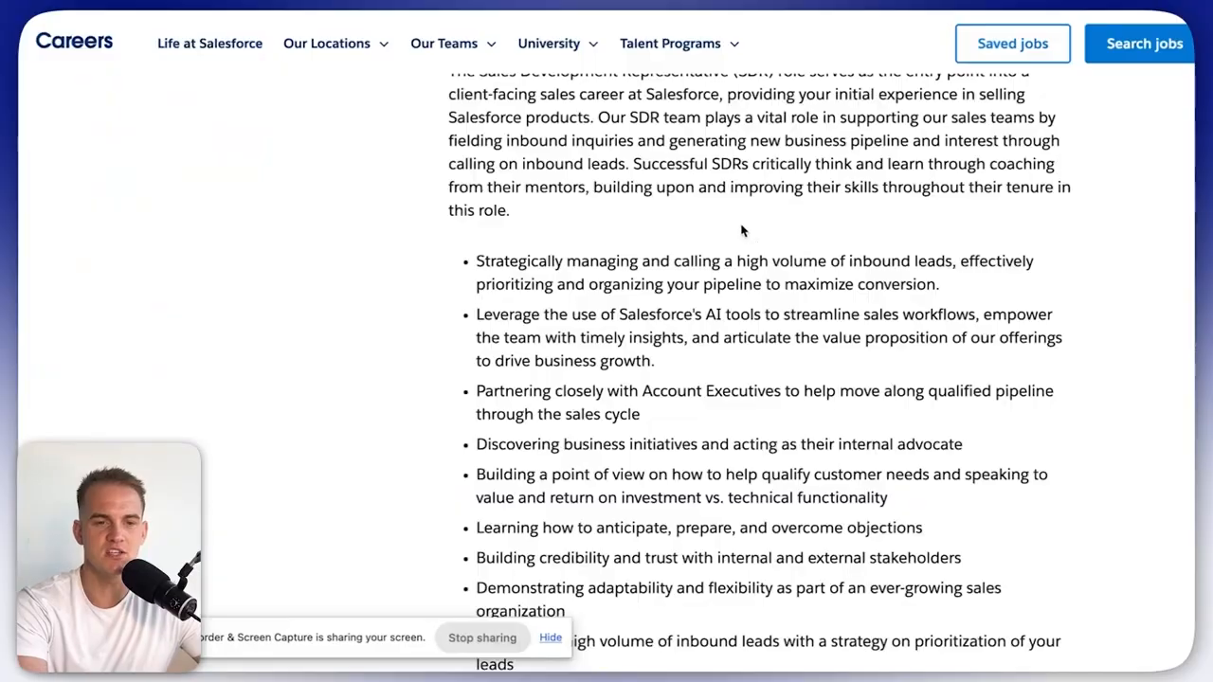
pyautogui.scroll(-10, 690, 209)
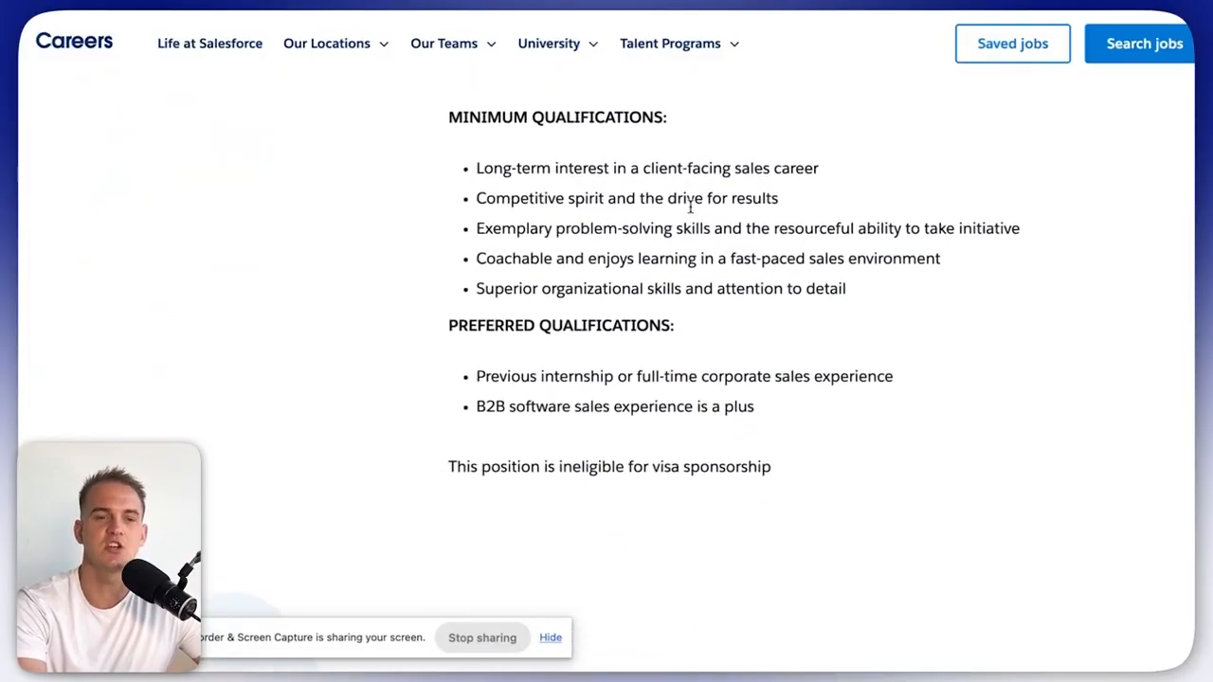
pyautogui.scroll(-1, 690, 206)
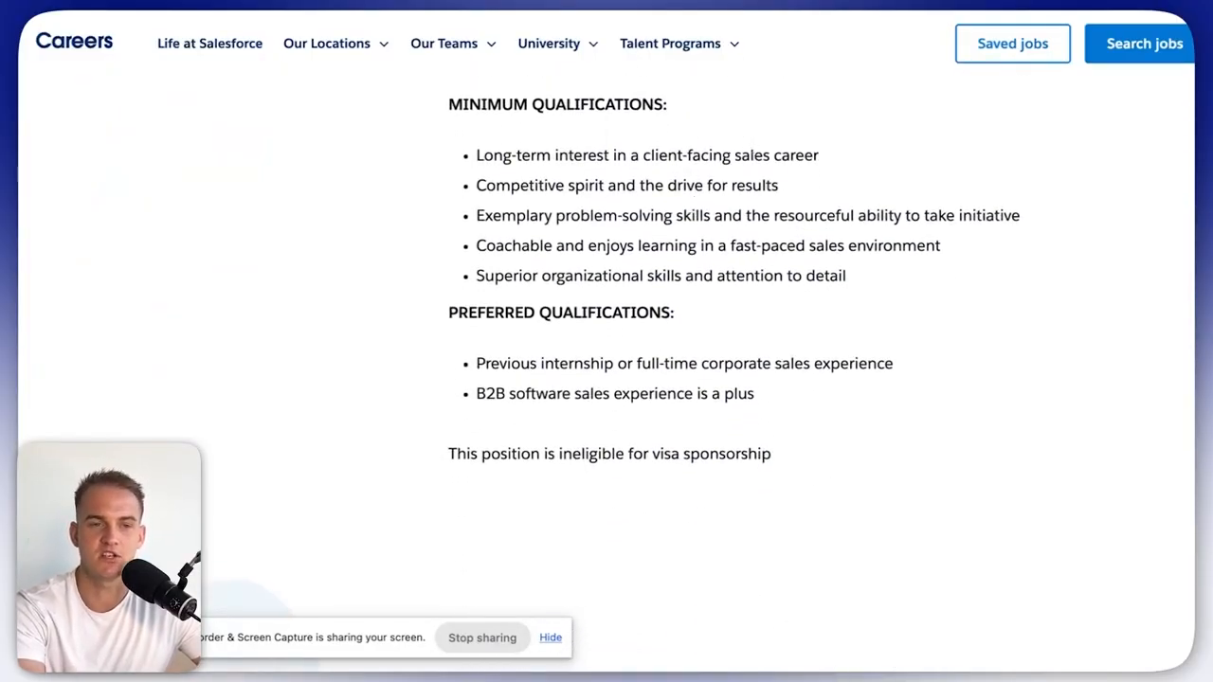
pyautogui.click(720, 4)
# Close Cell details and select the 'Salesforce' value in the Sales Role Tools Tech cell.
pyautogui.press('Escape')
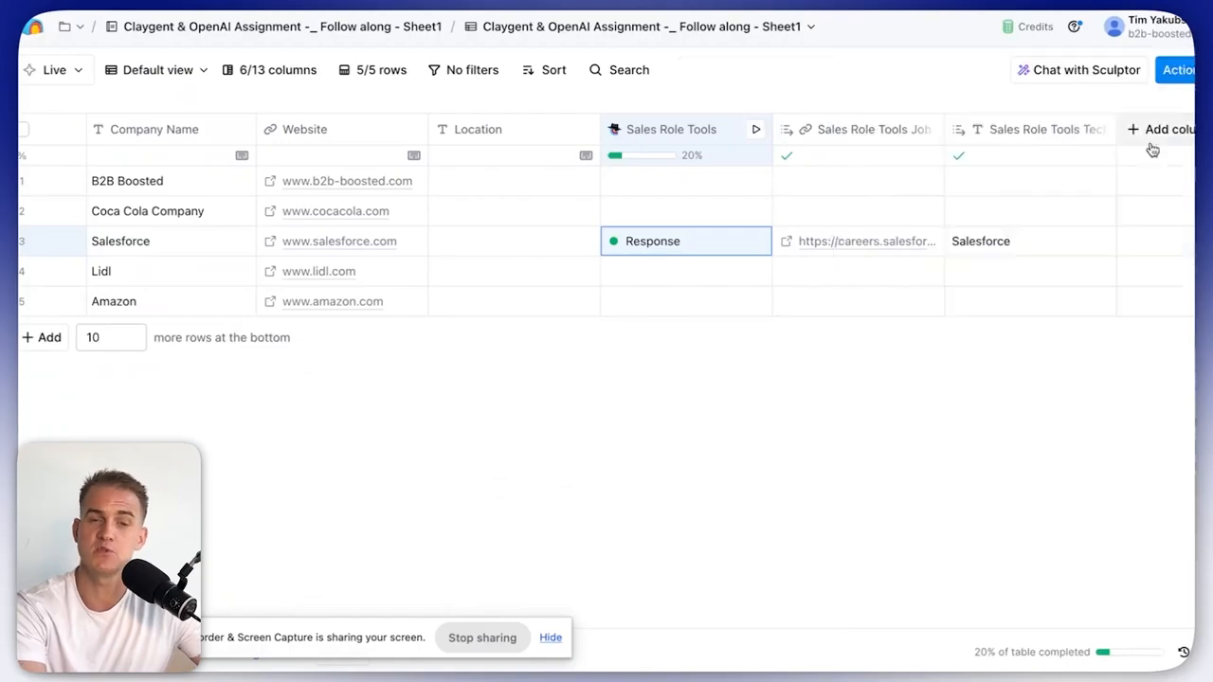
pyautogui.hscroll(1, 1012, 247)
pyautogui.doubleClick(968, 233)
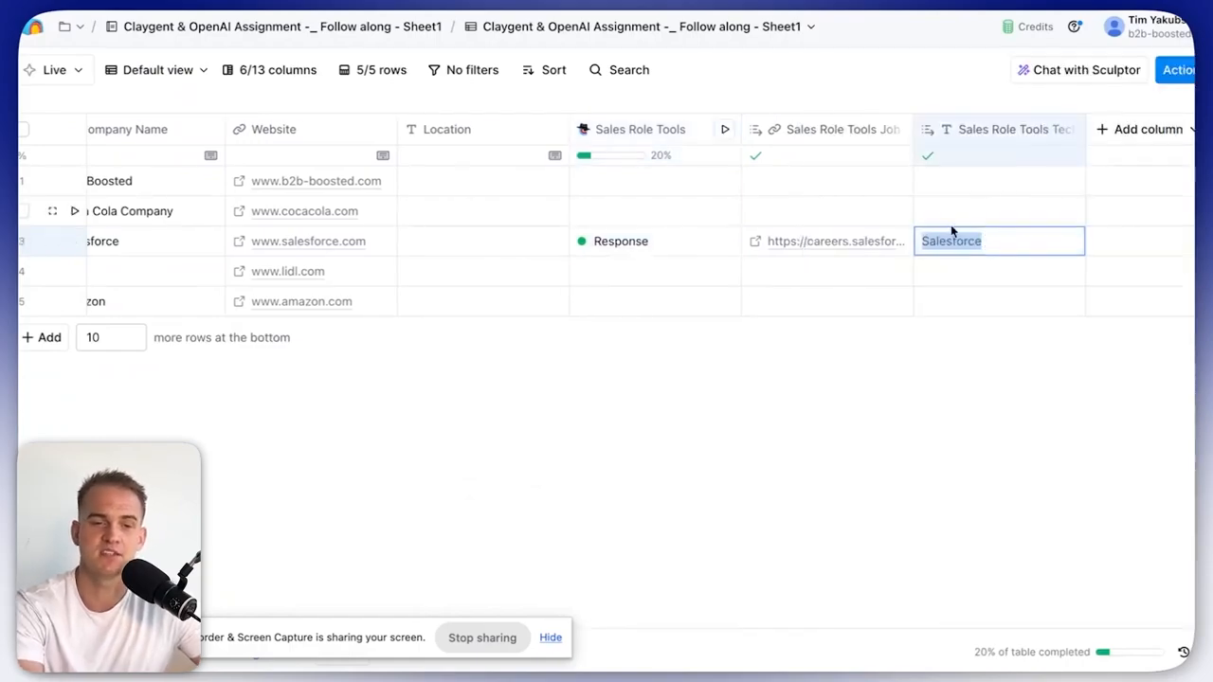
pyautogui.moveTo(986, 245); pyautogui.dragTo(923, 243)
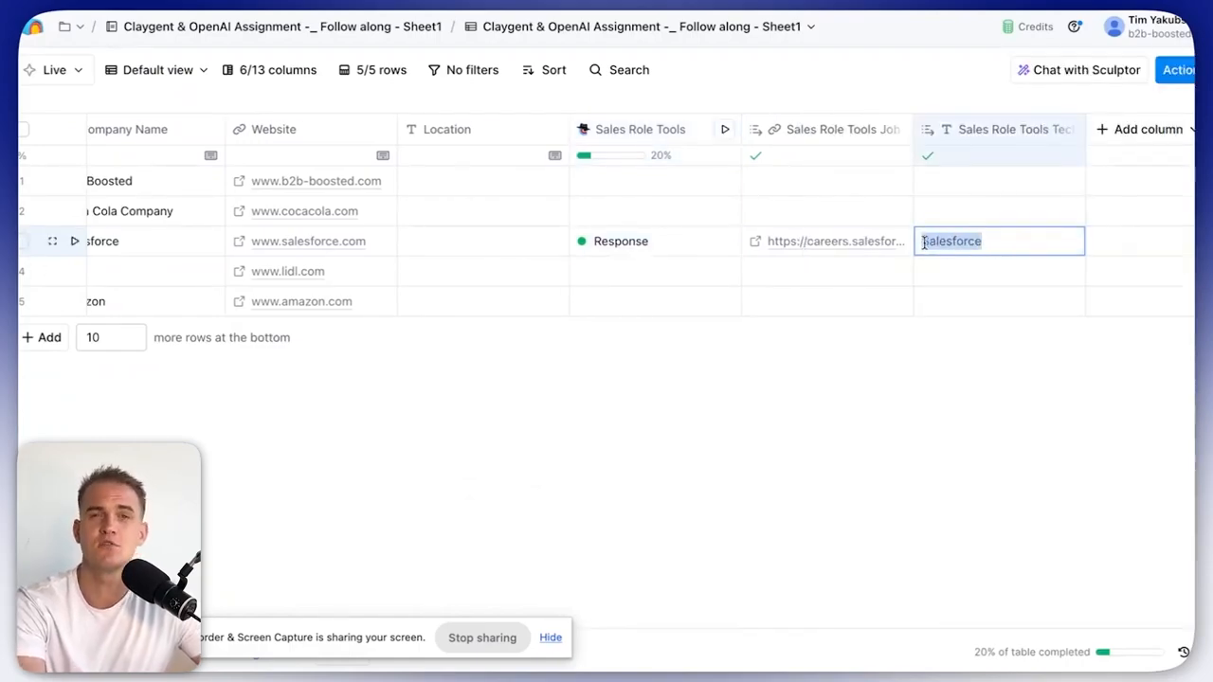
pyautogui.click(986, 196)
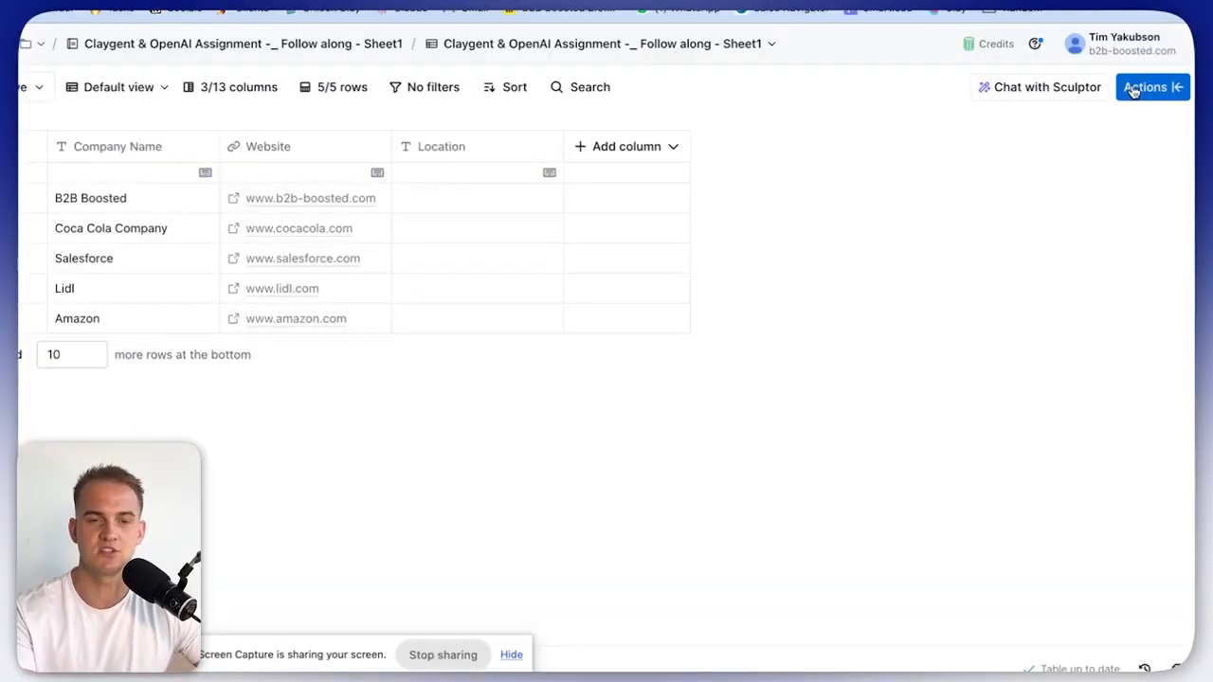
# Add a Claygent Use AI column found by searching 'claygen' in Actions.
pyautogui.click(1134, 84)
pyautogui.write('claygen')
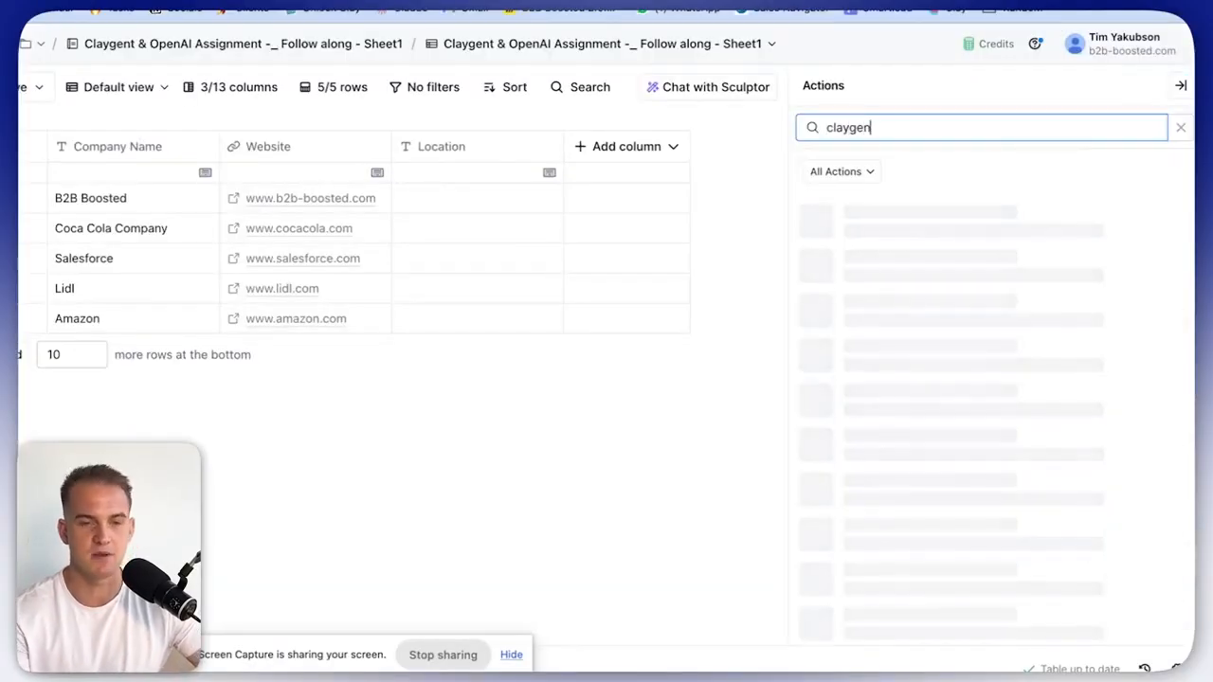
pyautogui.click(933, 227)
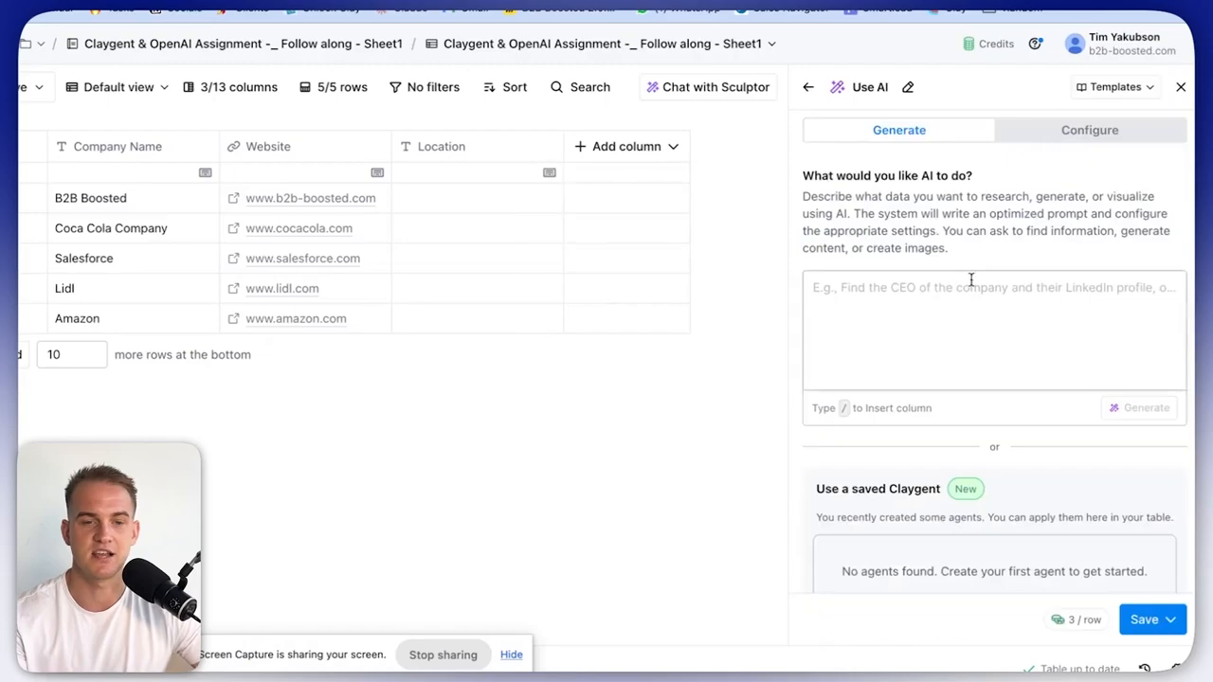
# Paste the Lidl Totenham Court Road task and the detailed prompt with Company Name inputs.
pyautogui.click(959, 298)
pyautogui.write("We want to find the square footage of Lidl's Totenham Court Road store & find a full name of a person that handles Store Operations in the UK for Lidl.")
pyautogui.press('Return')
pyautogui.press('Return')
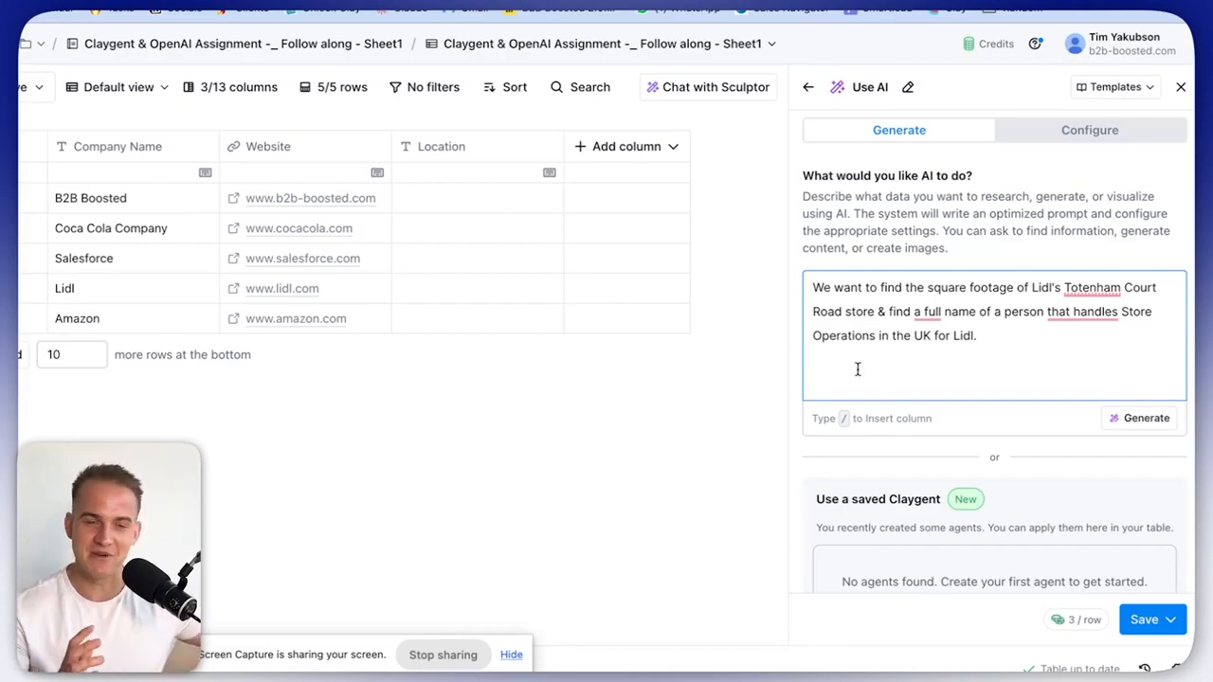
pyautogui.write("the input is the company name: Company Name I want to find the square footage of Lidl's Totenham Court Road store and I want to find the full name of a person that handles store operations for Company Name in the UK.  create 3 outputs: the square footage of the store and the full name of a store operations person and the linkedin profile url of the person.")
pyautogui.click(866, 487)
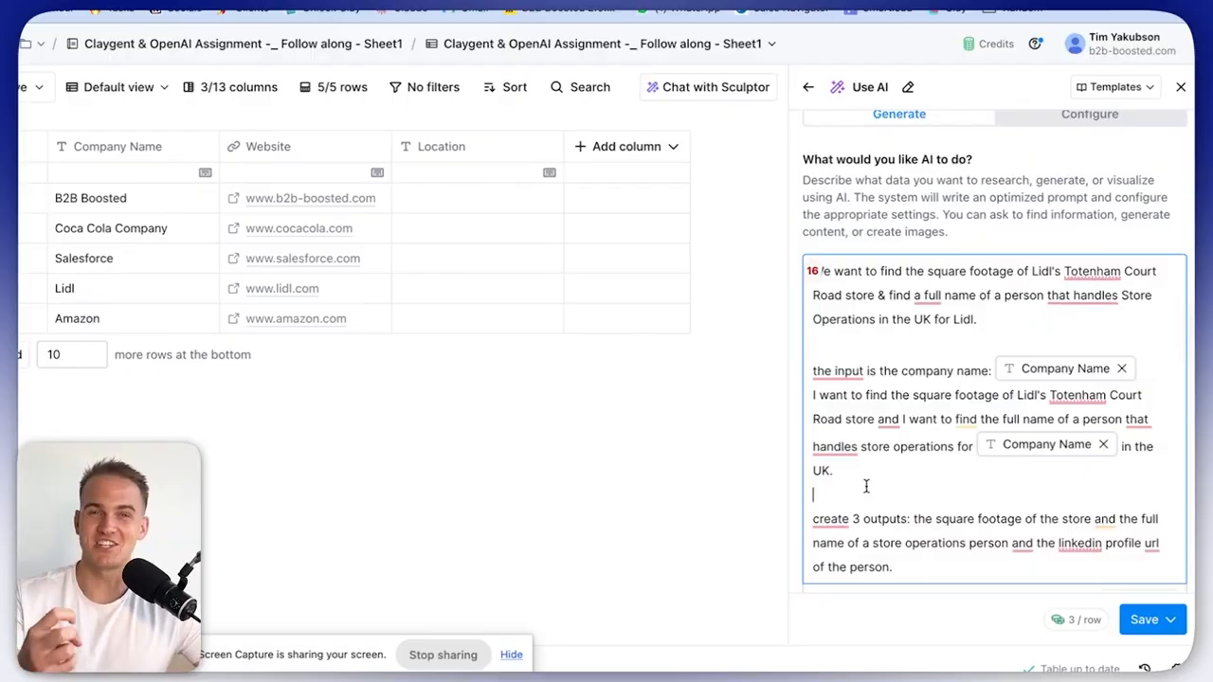
pyautogui.click(852, 350)
pyautogui.moveTo(850, 351); pyautogui.dragTo(1019, 394)
pyautogui.click(989, 481)
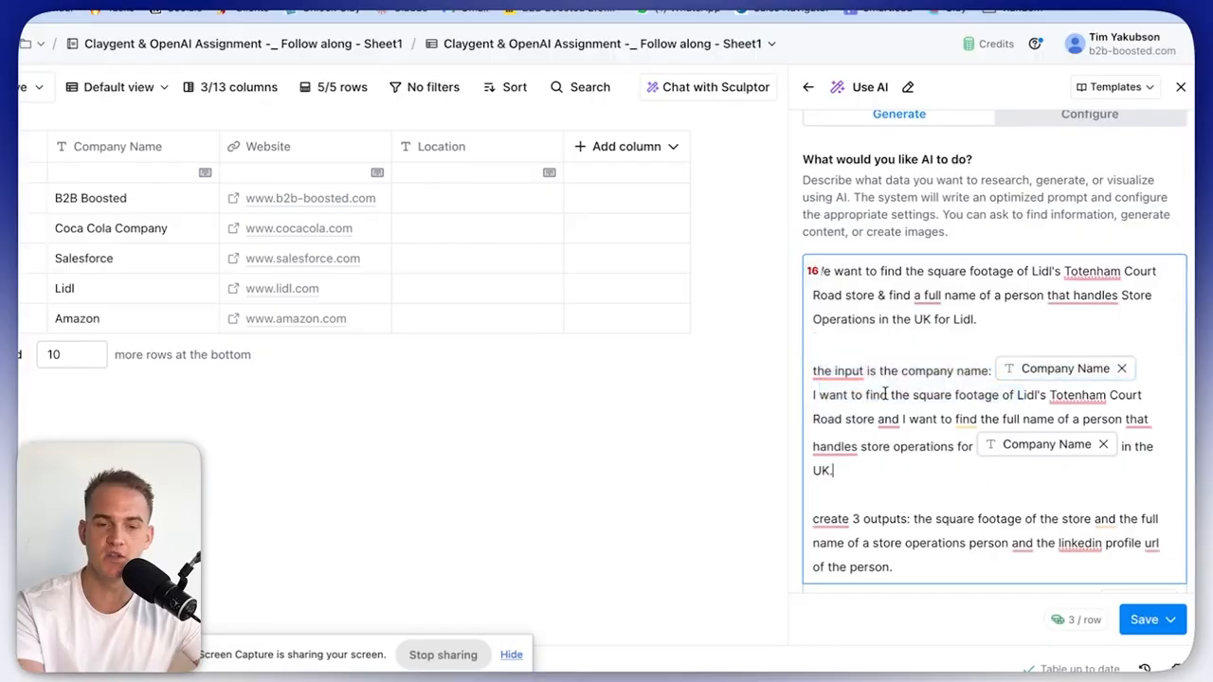
pyautogui.click(923, 492)
pyautogui.moveTo(974, 424)
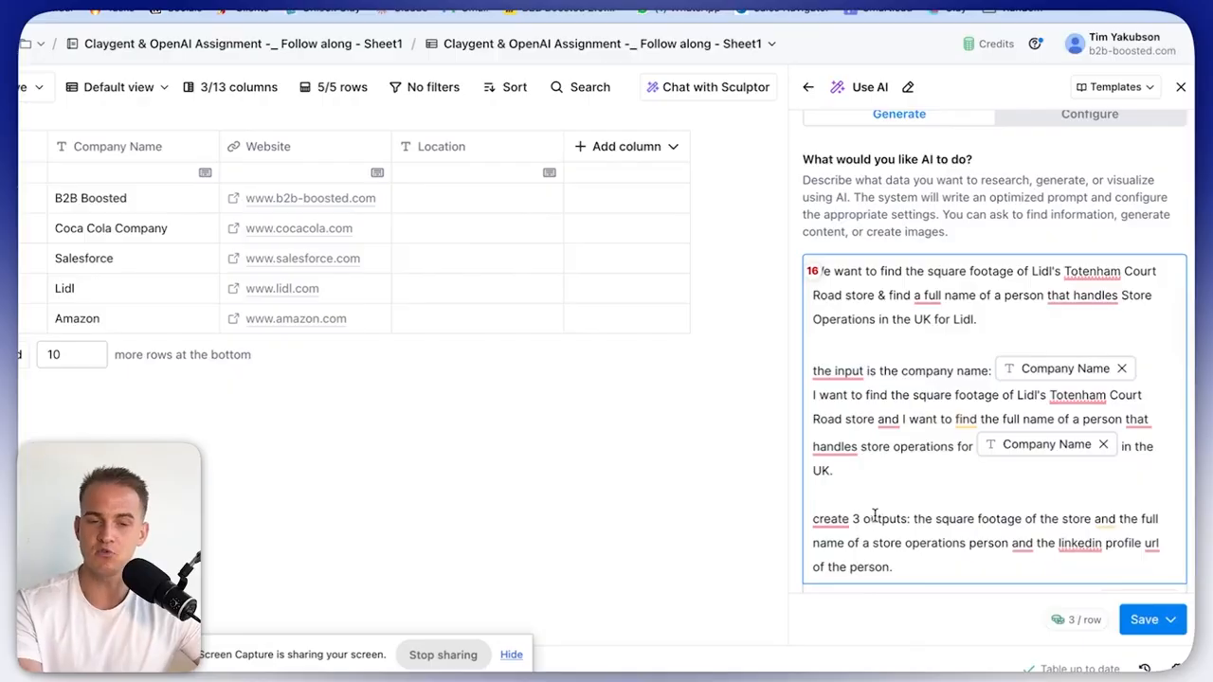
pyautogui.moveTo(912, 518); pyautogui.dragTo(1018, 558)
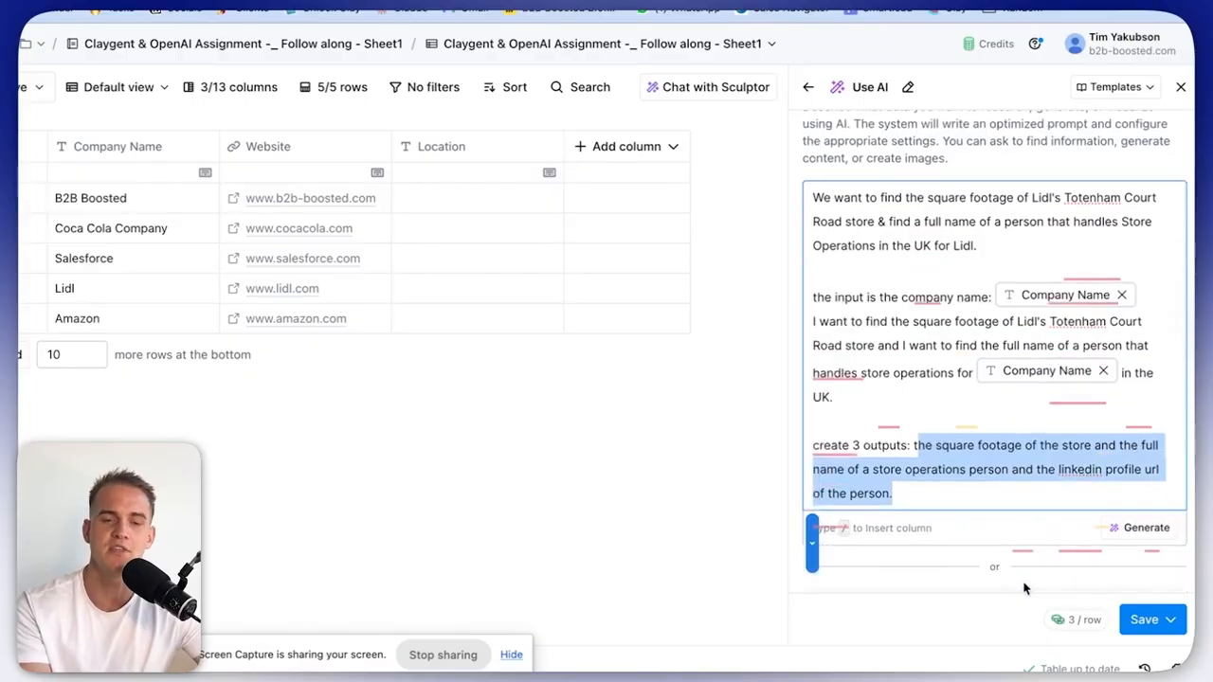
pyautogui.click(923, 426)
pyautogui.scroll(1, 907, 414)
pyautogui.moveTo(990, 569); pyautogui.dragTo(1049, 541)
pyautogui.click(868, 482)
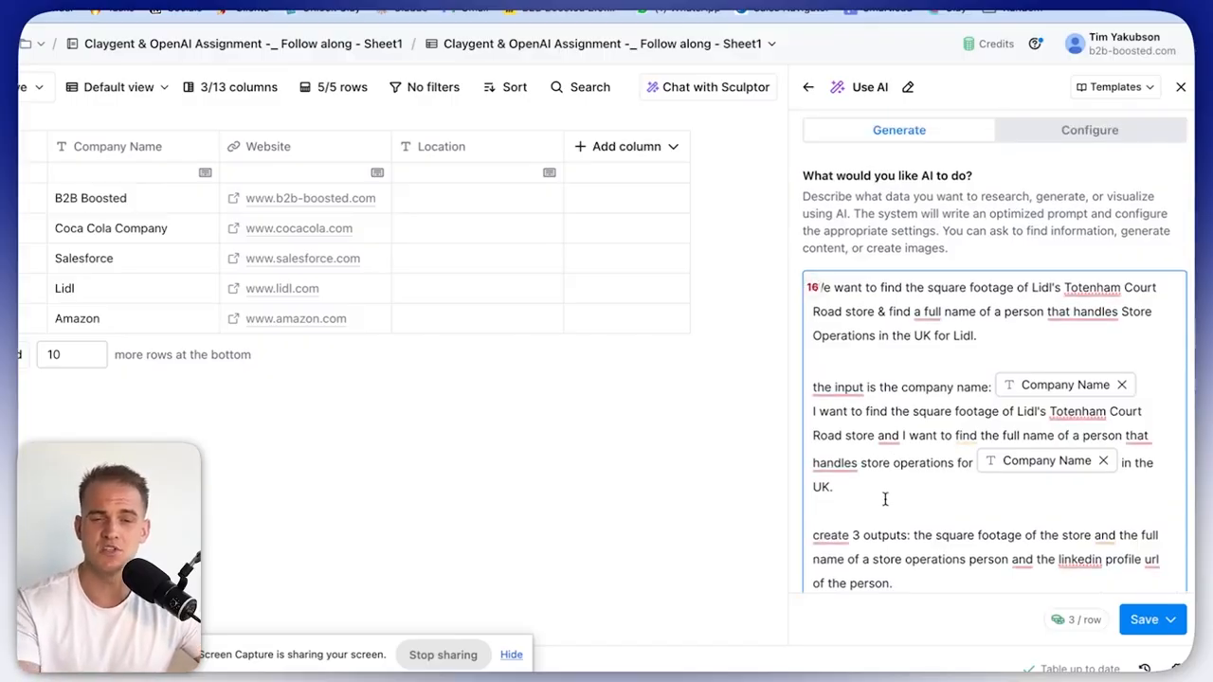
pyautogui.scroll(-5, 885, 498)
# Generate the Claygent setup for the Lidl prompt and review its three outputs.
pyautogui.click(1132, 370)
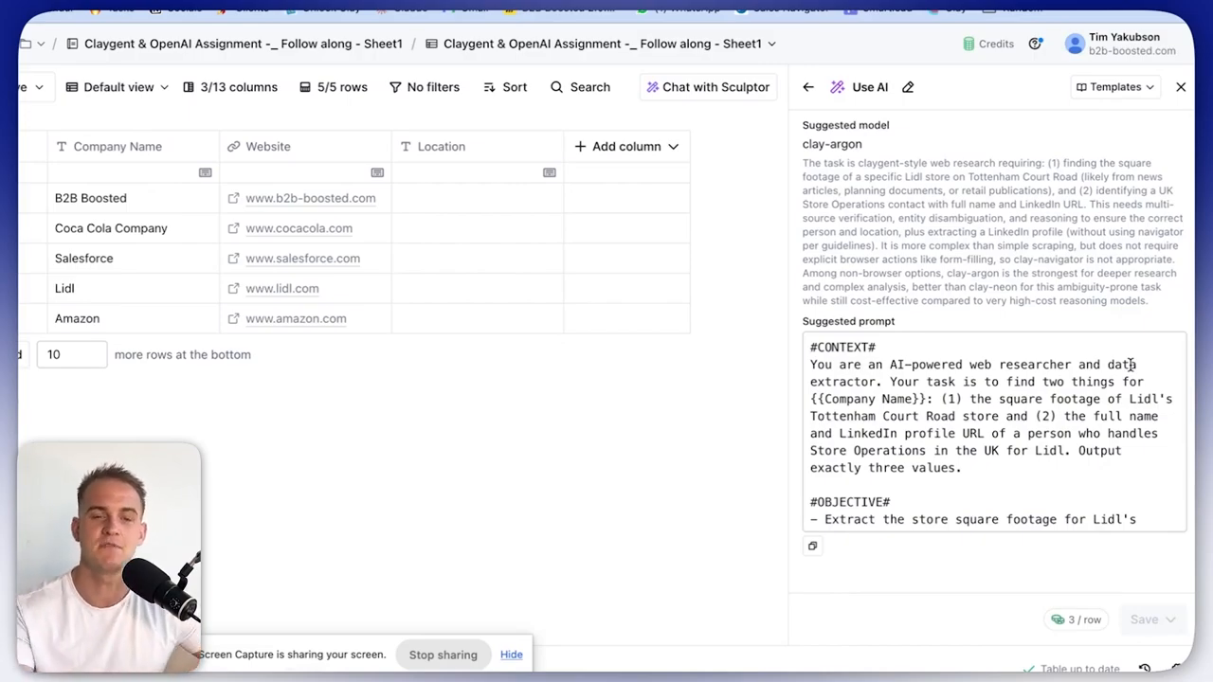
pyautogui.scroll(-5, 1042, 469)
pyautogui.scroll(5, 1044, 468)
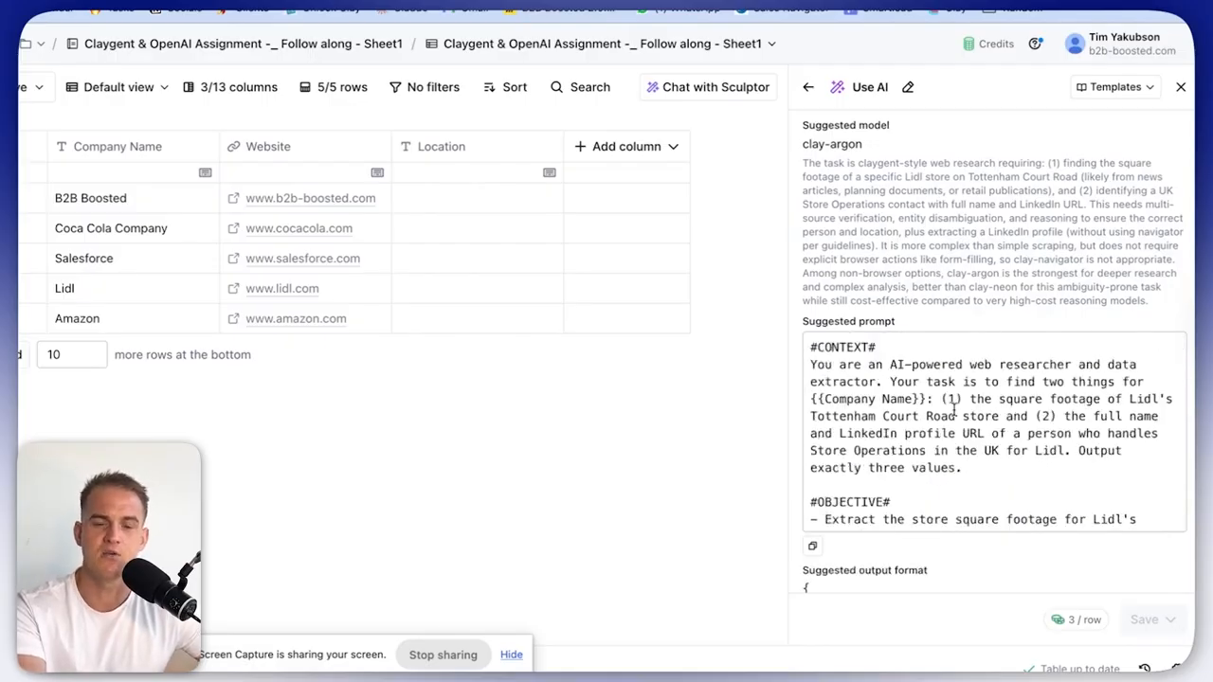
pyautogui.scroll(-5, 953, 417)
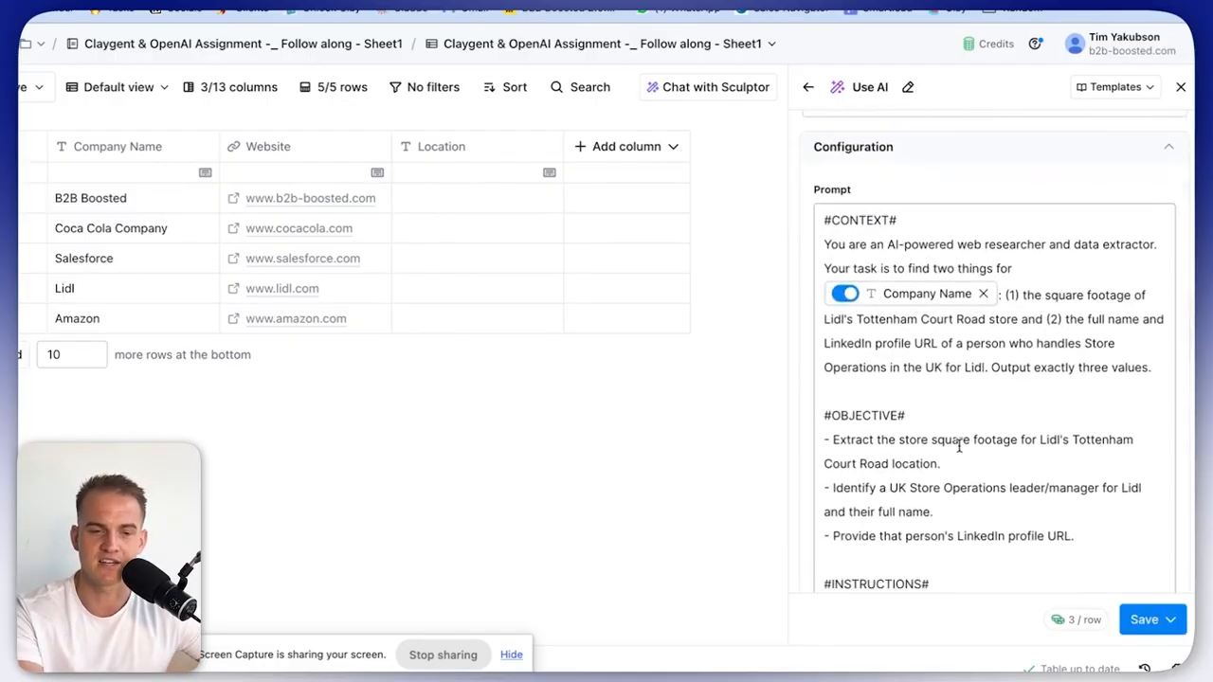
pyautogui.scroll(-10, 931, 370)
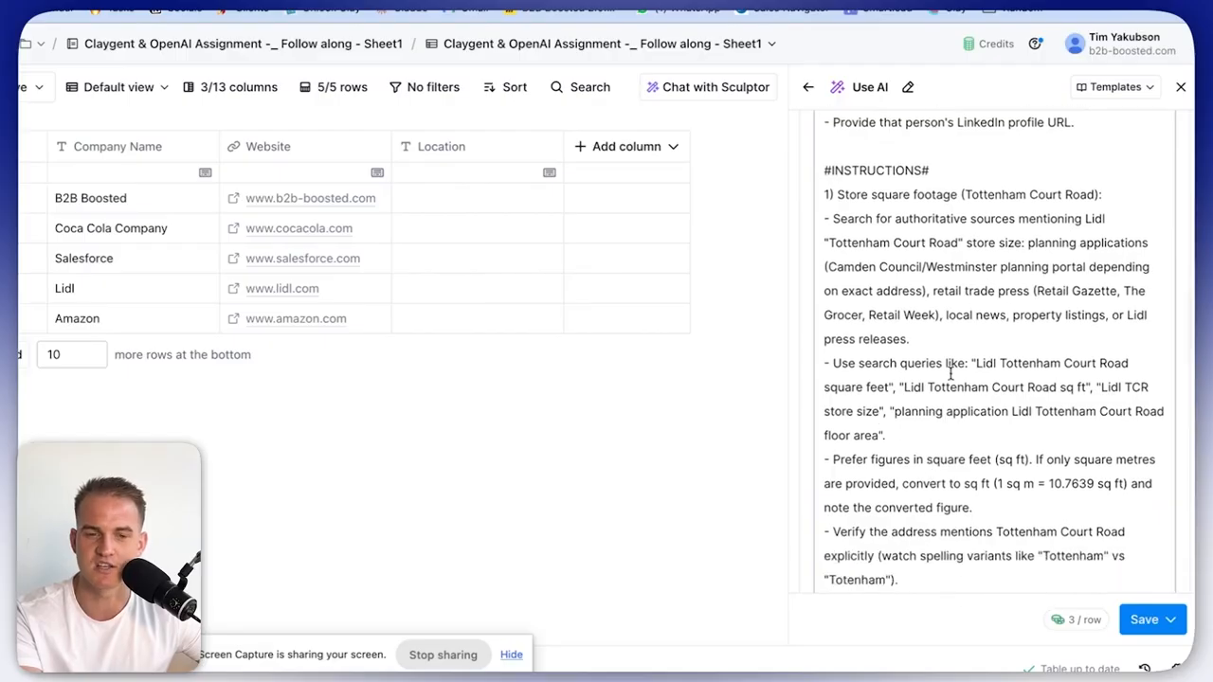
pyautogui.scroll(-10, 952, 438)
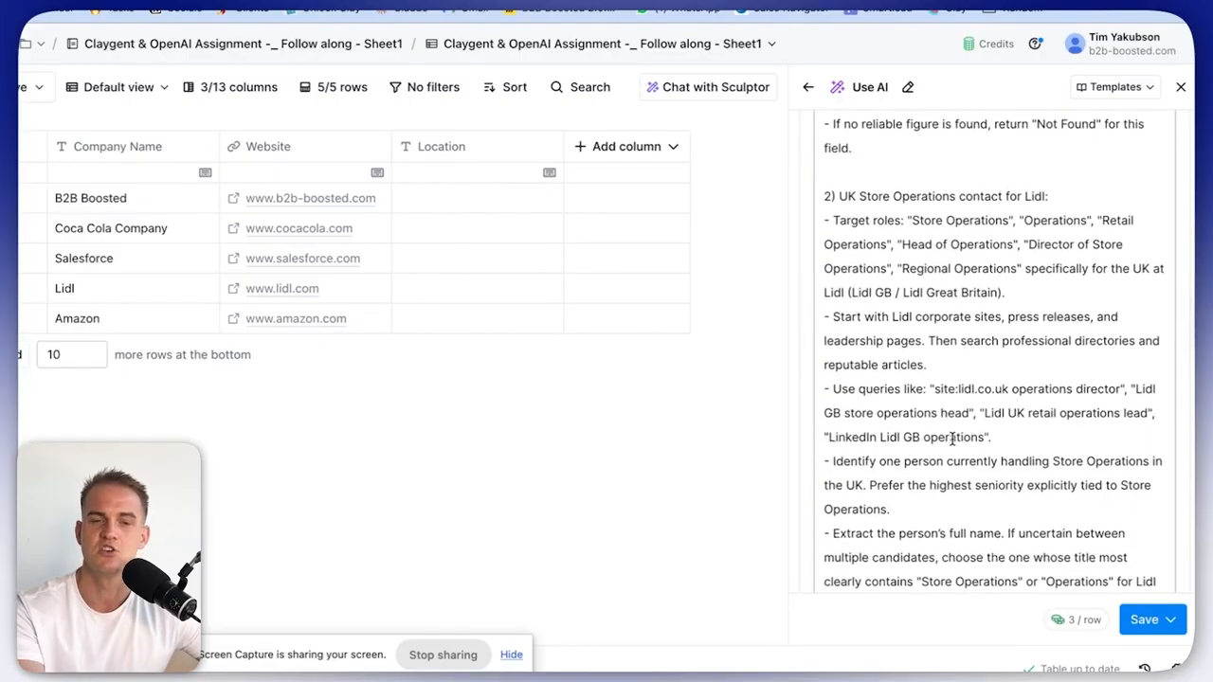
pyautogui.scroll(-1, 952, 438)
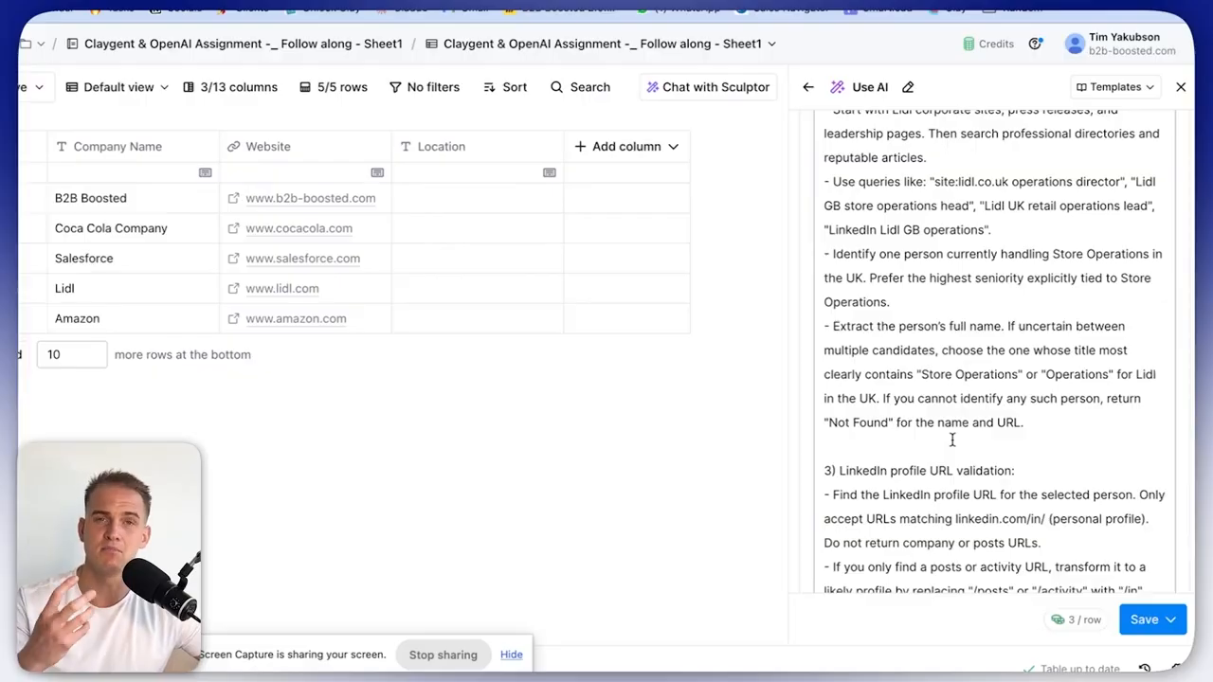
pyautogui.scroll(-15, 953, 439)
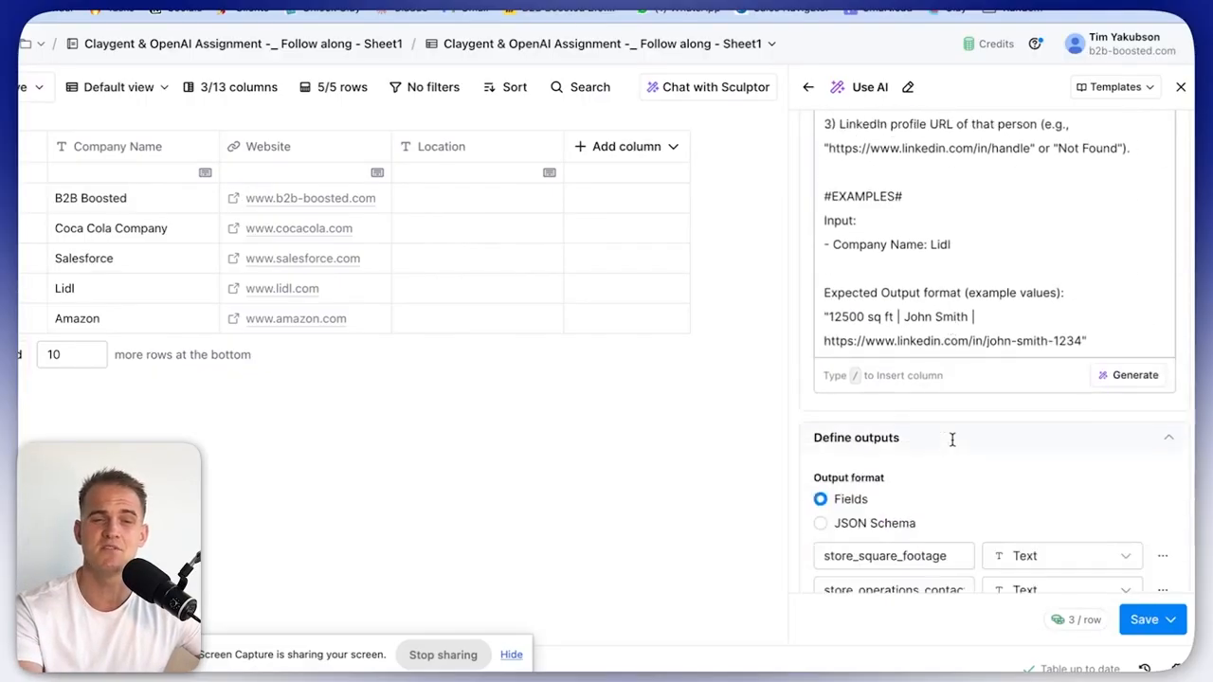
pyautogui.scroll(3, 930, 417)
pyautogui.scroll(2, 948, 427)
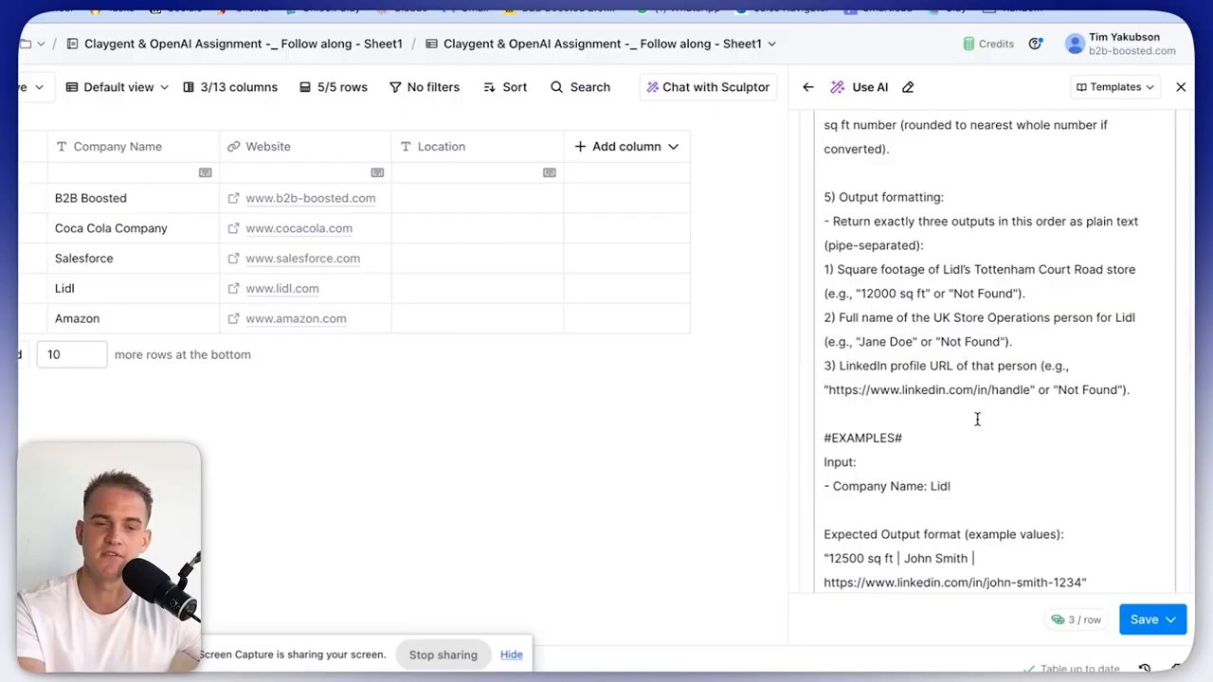
pyautogui.scroll(-10, 948, 422)
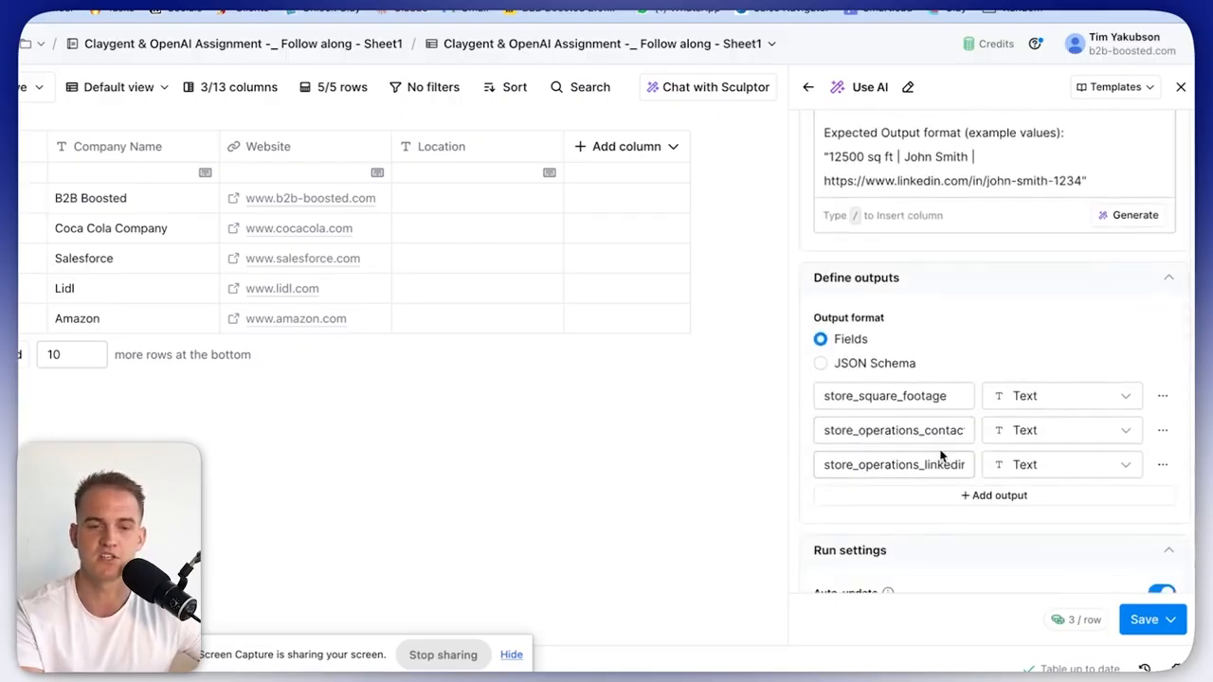
# Change the LinkedIn output's type to URL.
pyautogui.click(1010, 465)
pyautogui.click(856, 464)
pyautogui.moveTo(857, 464); pyautogui.dragTo(961, 464)
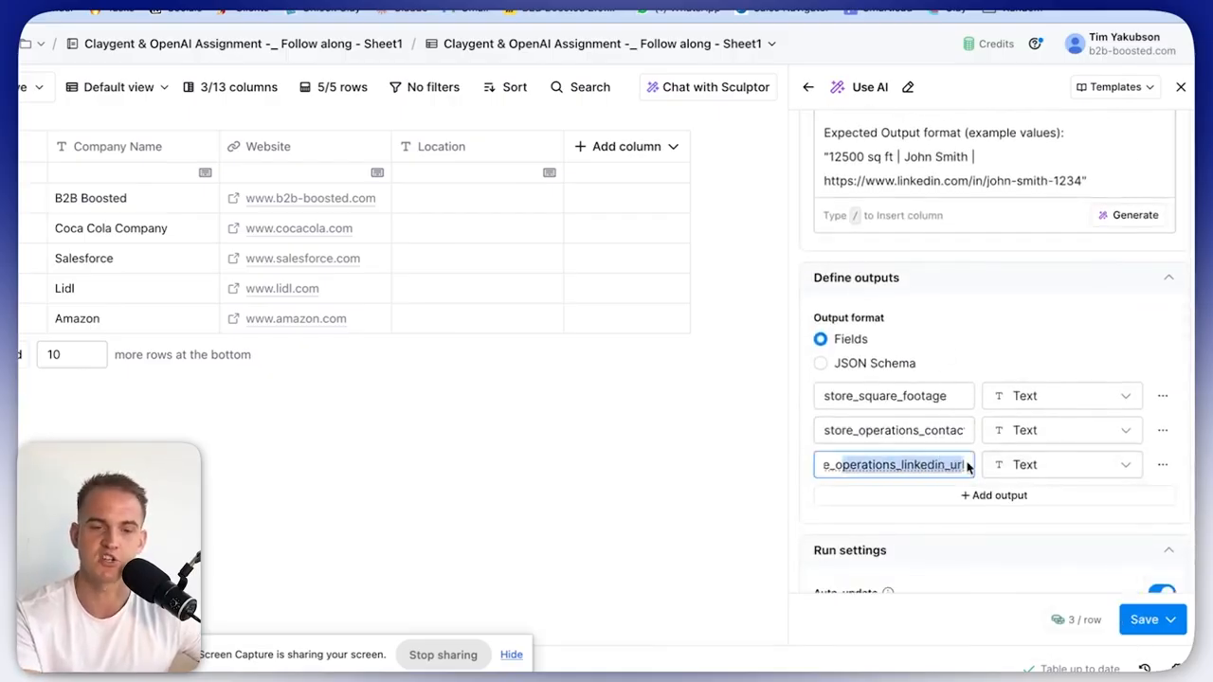
pyautogui.click(1023, 466)
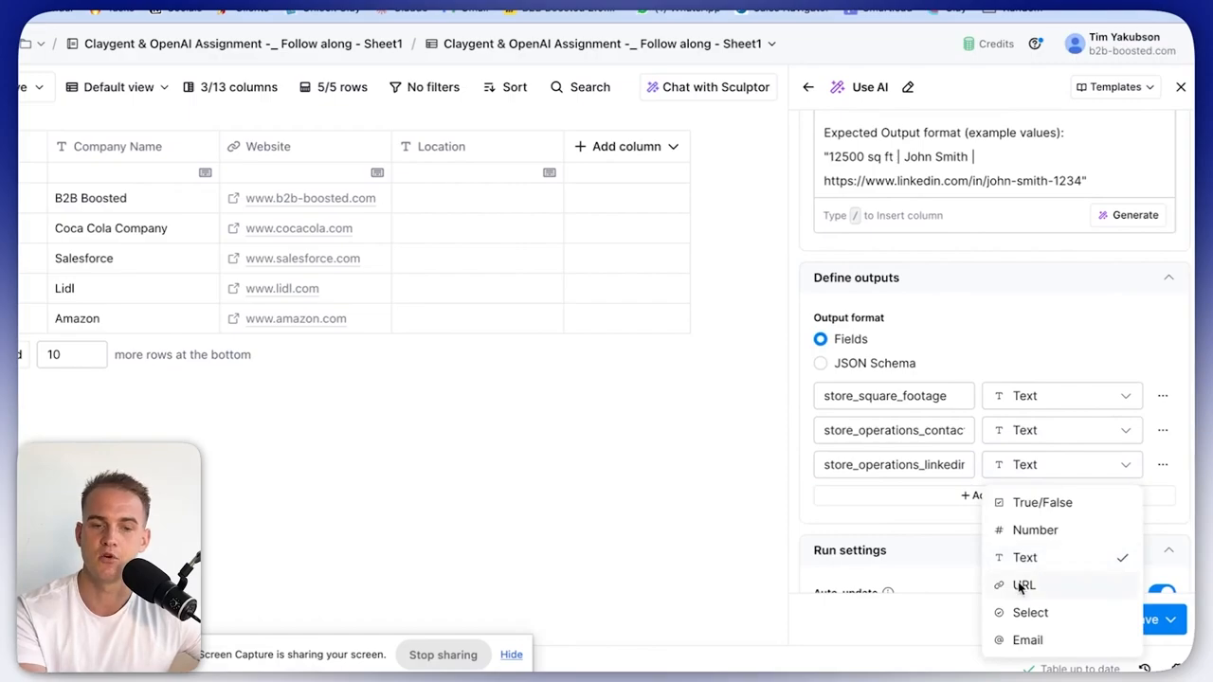
pyautogui.click(1021, 586)
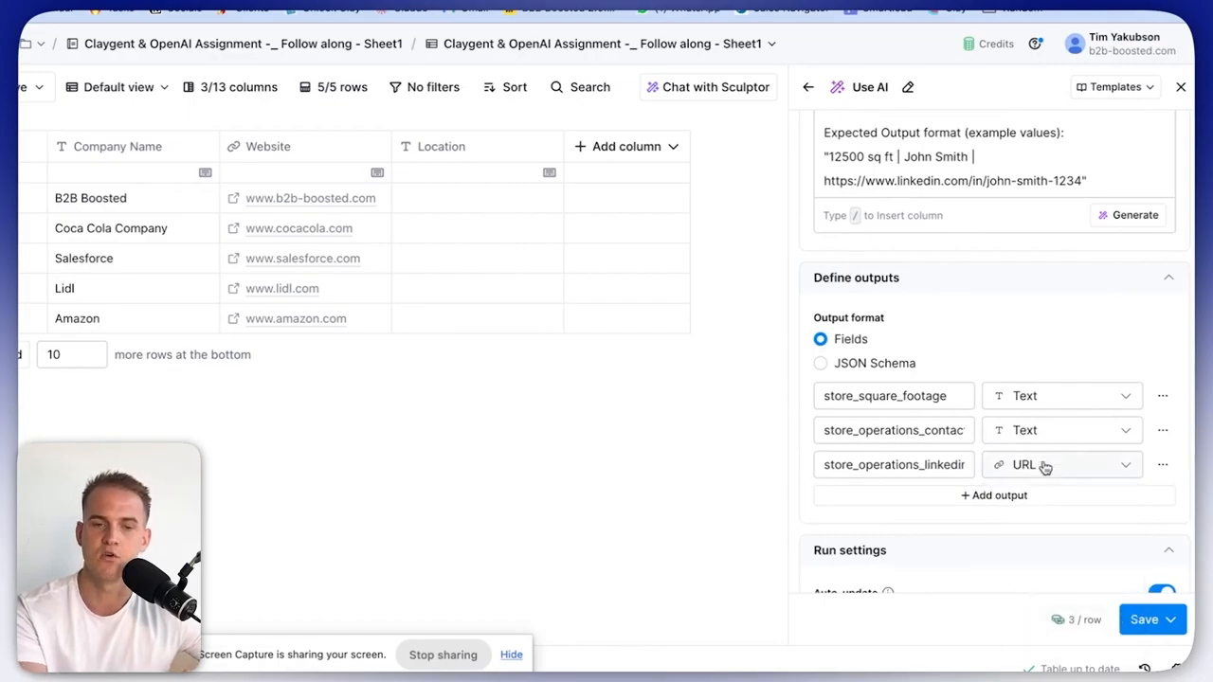
# Choose GPT 4o Mini as the model and save the column without running it.
pyautogui.scroll(10, 1049, 482)
pyautogui.click(907, 259)
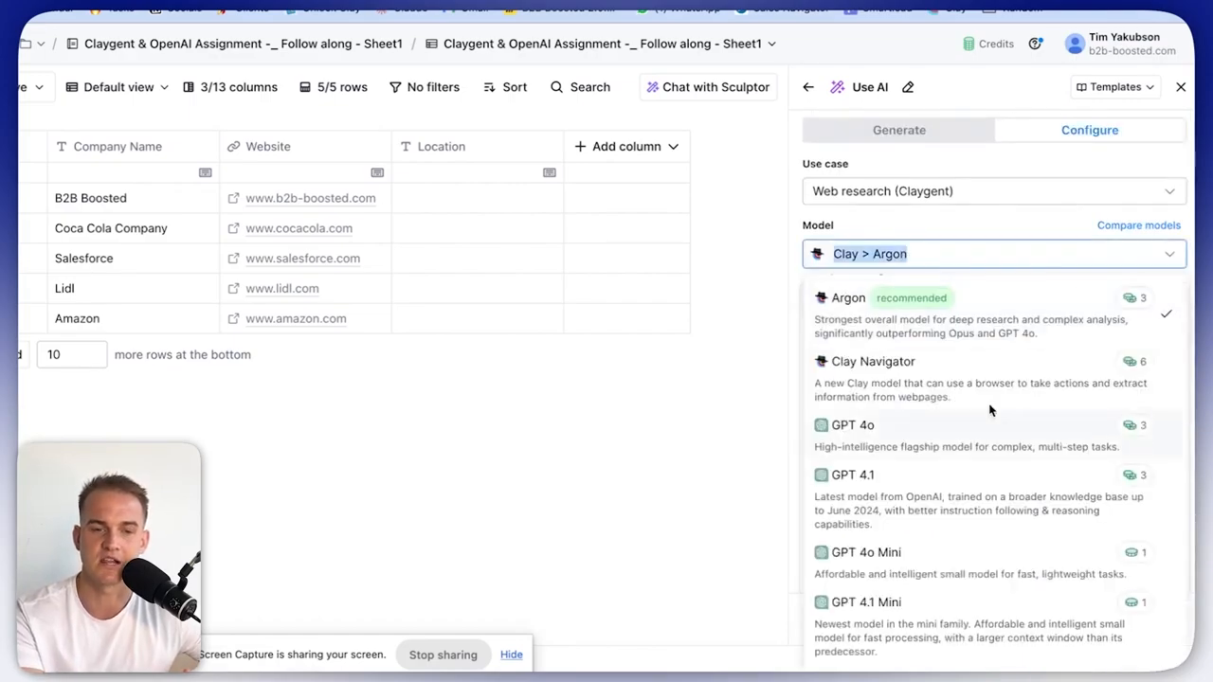
pyautogui.scroll(-3, 1048, 462)
pyautogui.press('Escape')
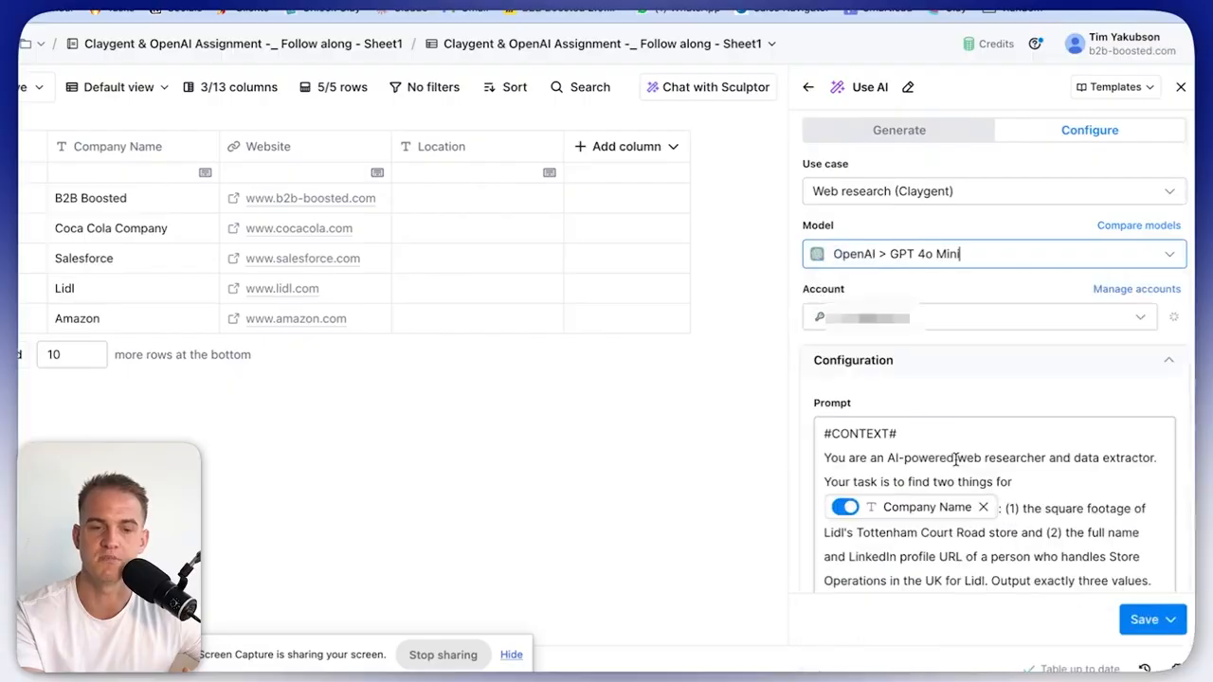
pyautogui.click(1142, 620)
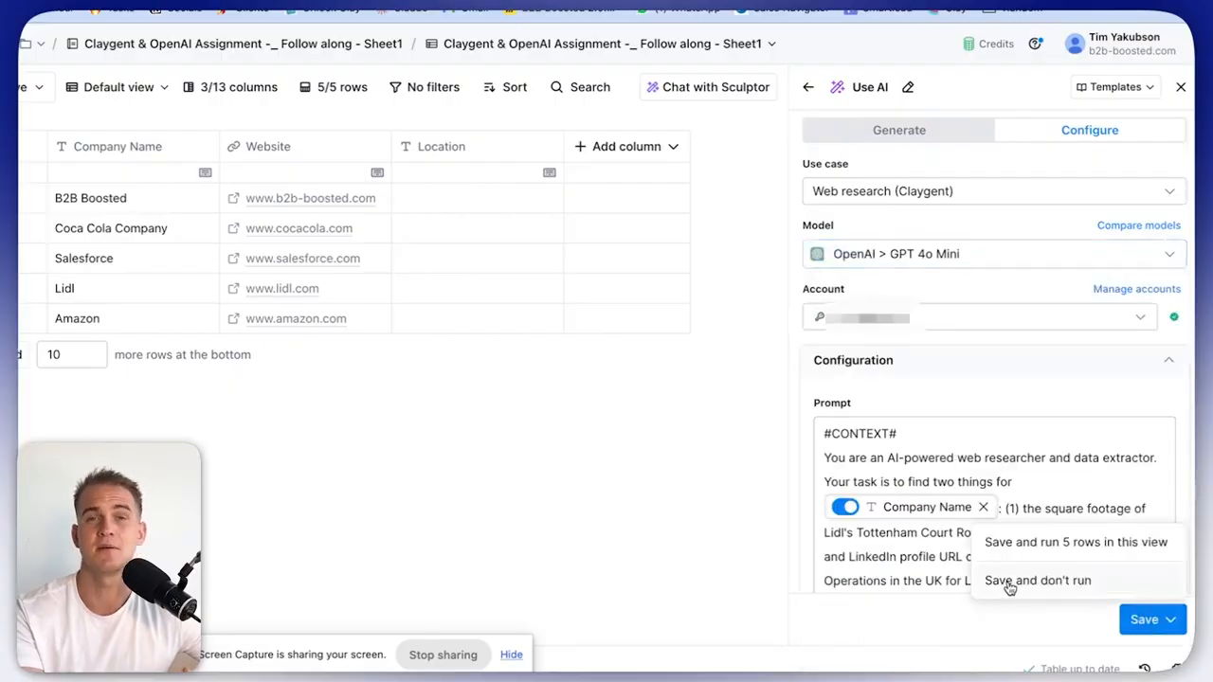
pyautogui.click(1009, 582)
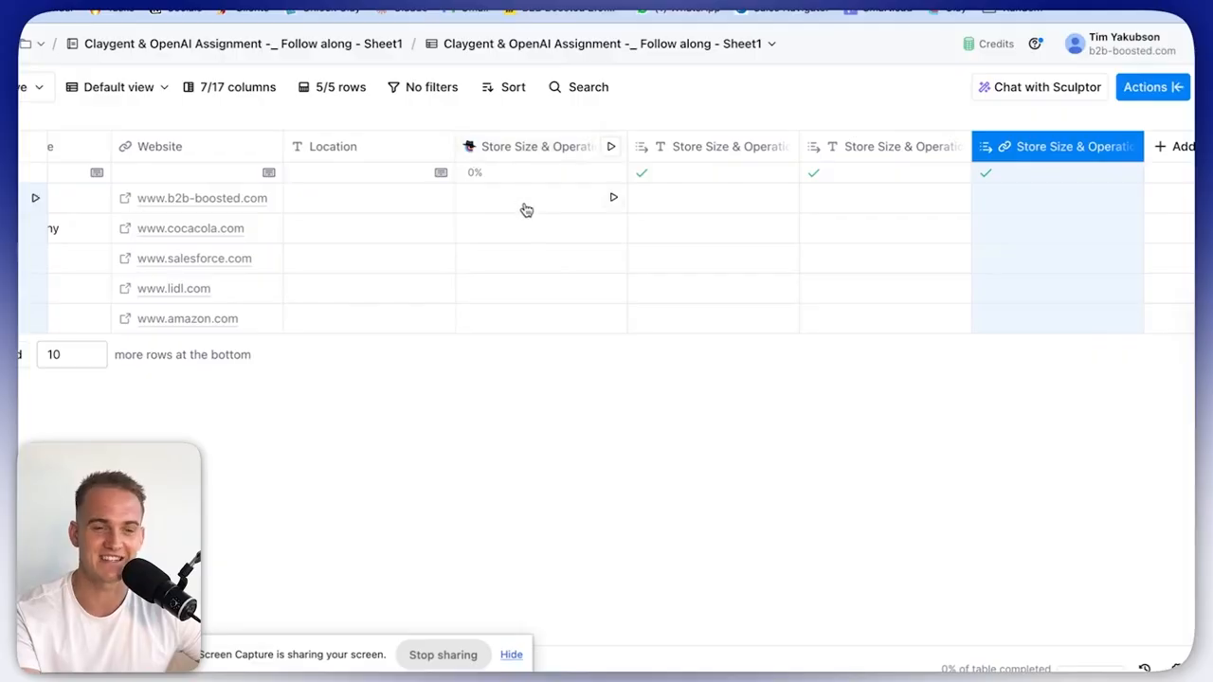
# Run the AI research for the Lidl row and review its full response.
pyautogui.hscroll(-3, 522, 208)
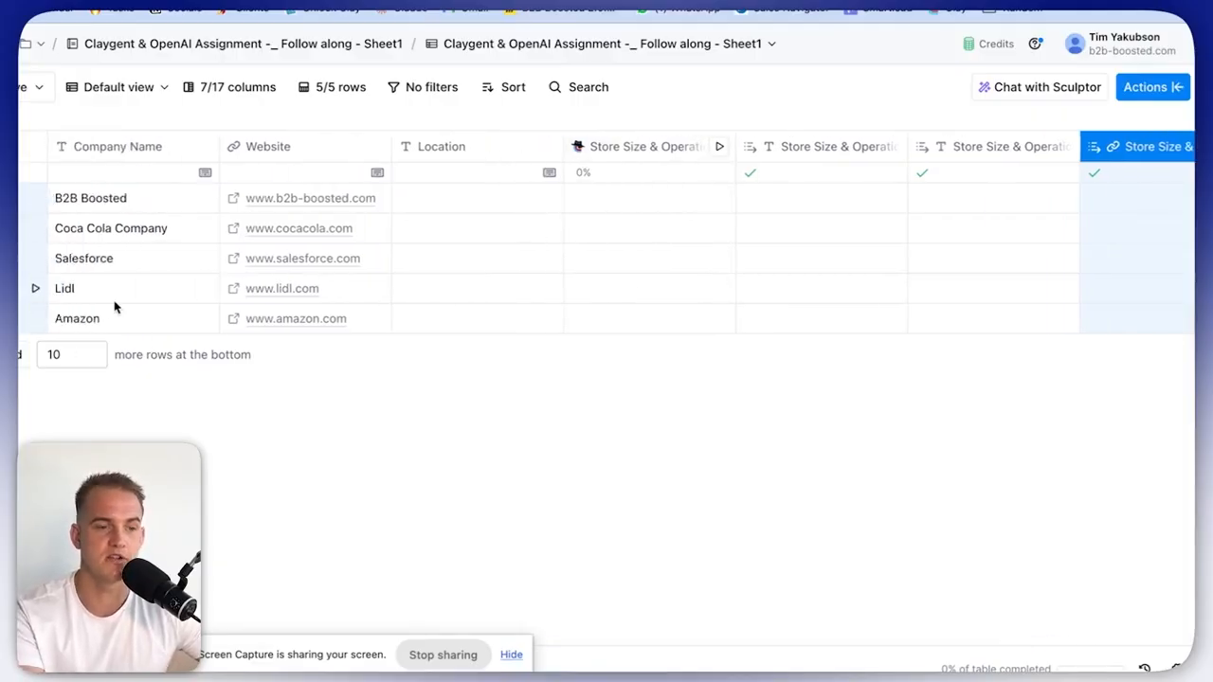
pyautogui.click(721, 288)
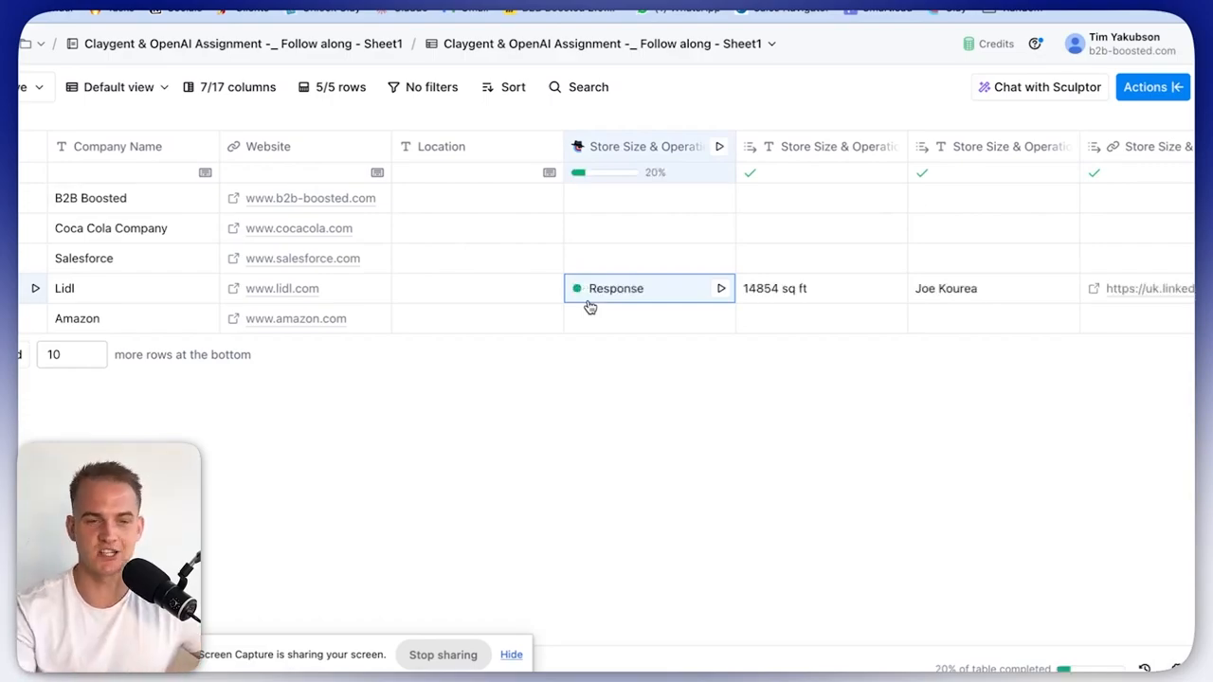
pyautogui.click(640, 294)
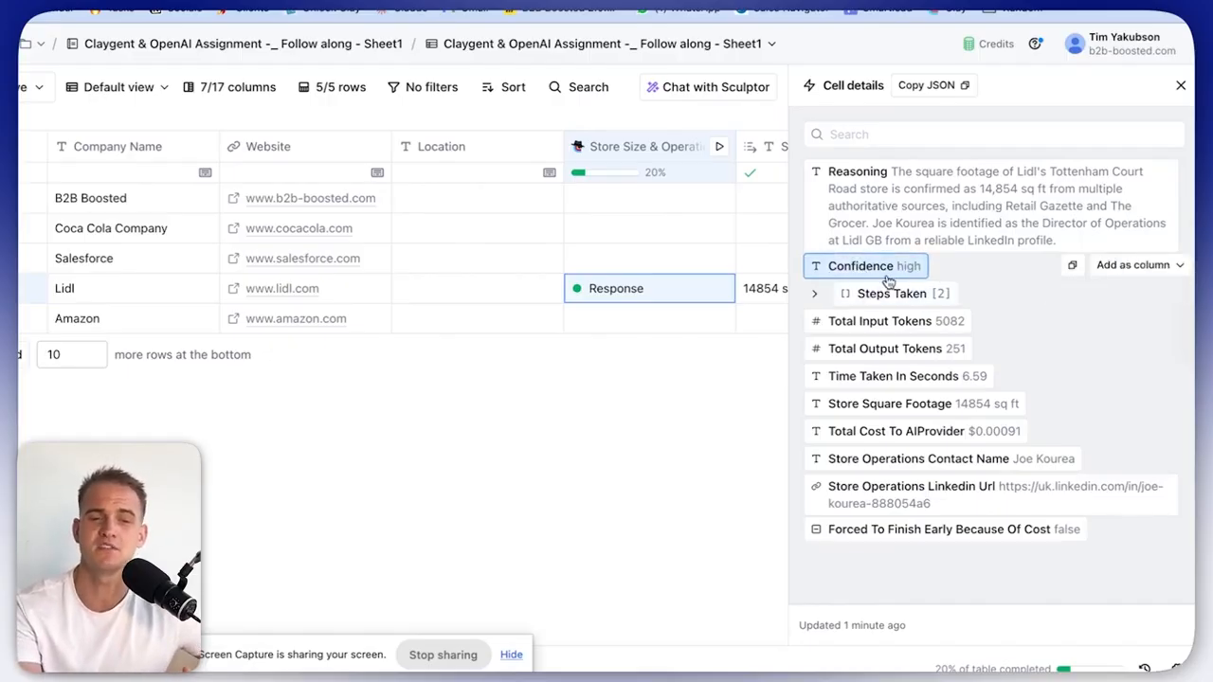
pyautogui.click(1181, 85)
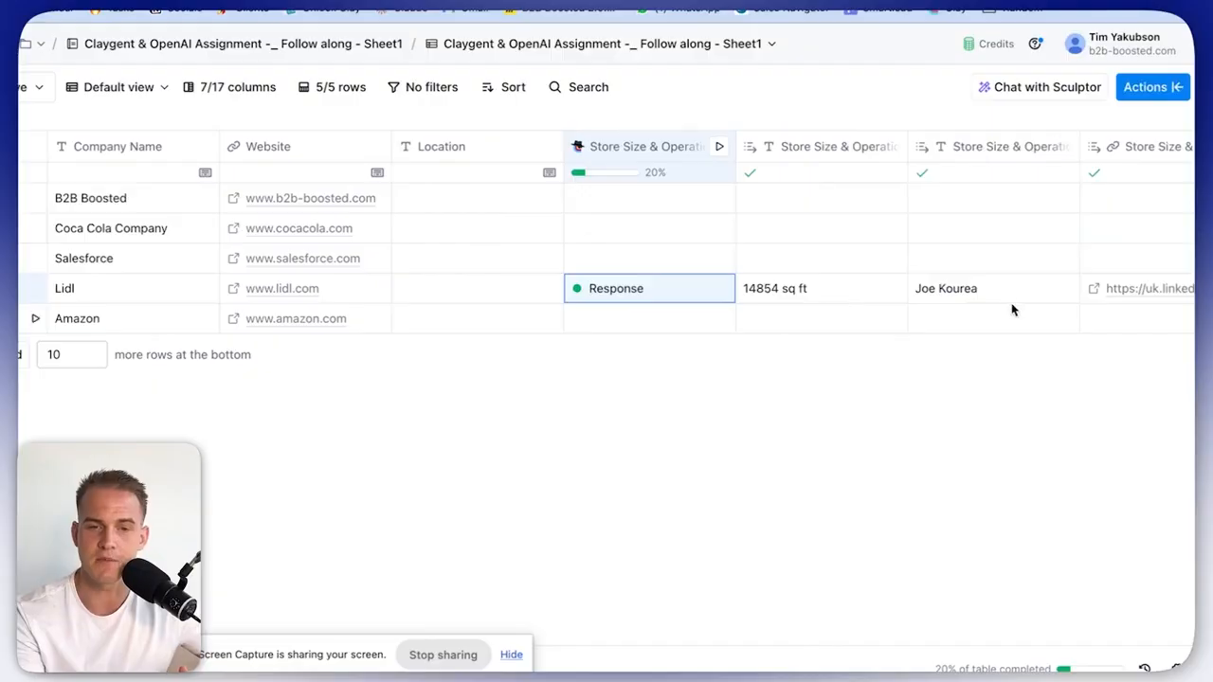
# Check the 14854 sq ft store size and open the operations contact's LinkedIn profile.
pyautogui.hscroll(3, 1012, 309)
pyautogui.click(664, 295)
pyautogui.press('Return')
pyautogui.press('Return')
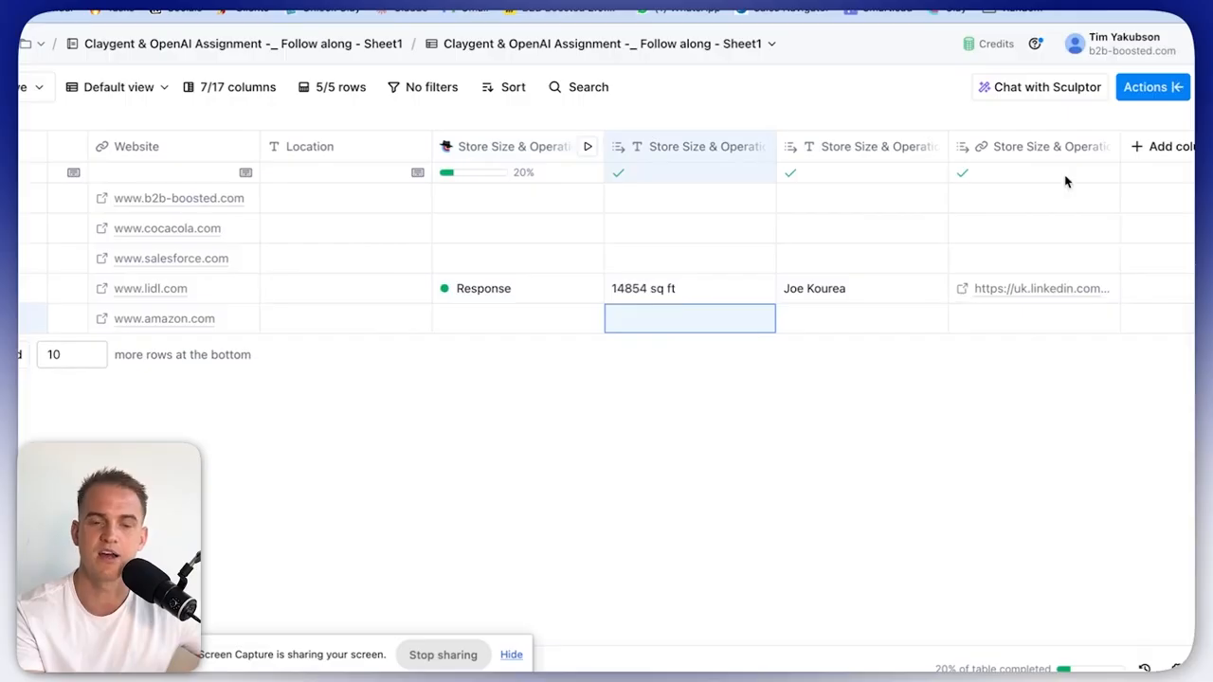
pyautogui.click(963, 296)
pyautogui.click(962, 291)
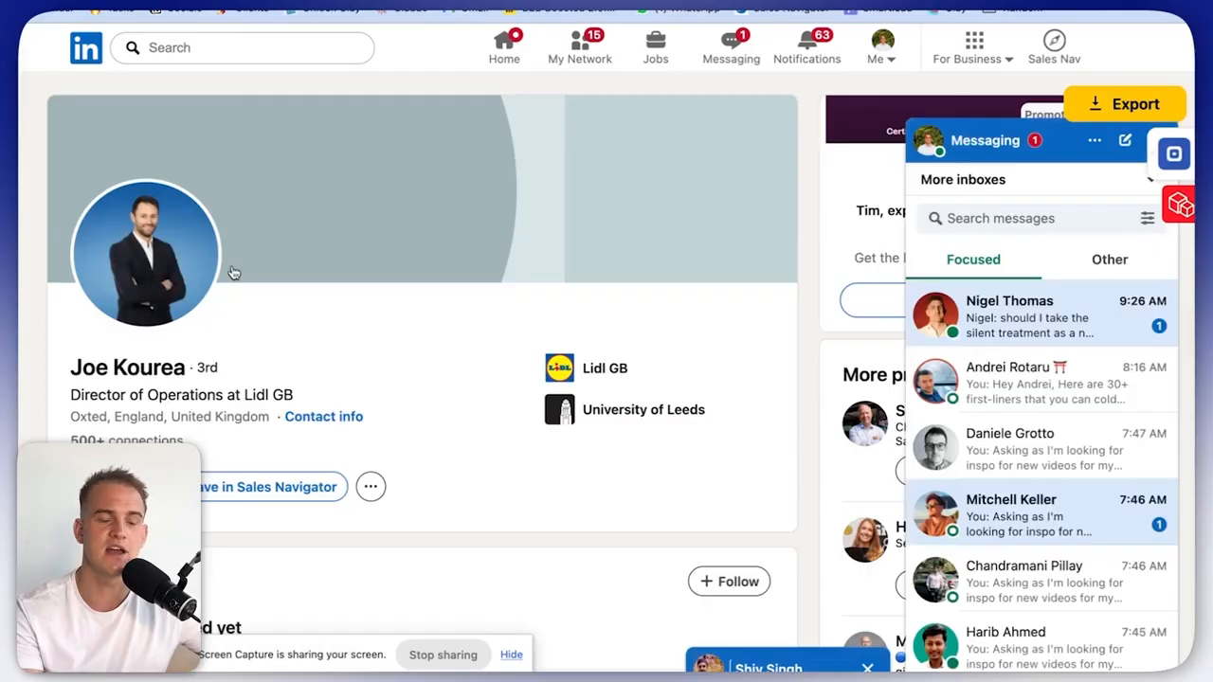
# Look over the contact's LinkedIn profile, then go back to the Clay table.
pyautogui.scroll(-10, 244, 279)
pyautogui.scroll(10, 244, 282)
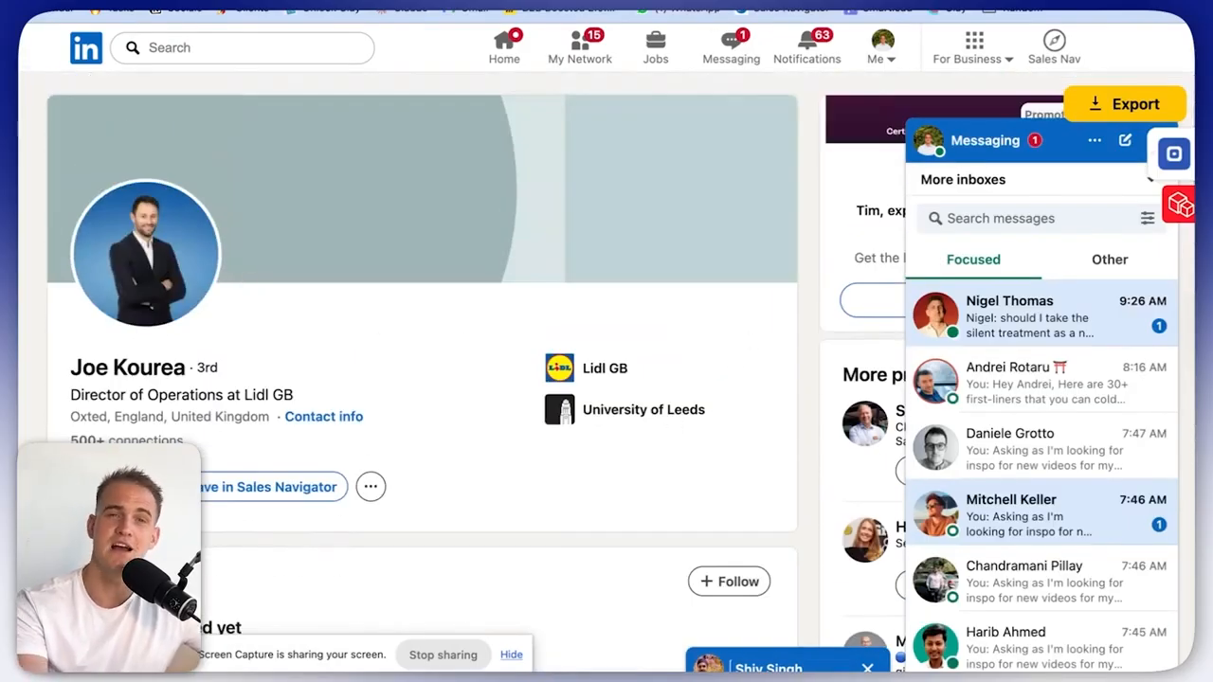
pyautogui.hotkey('ctrl', 'Tab')
pyautogui.hscroll(1, 732, 221)
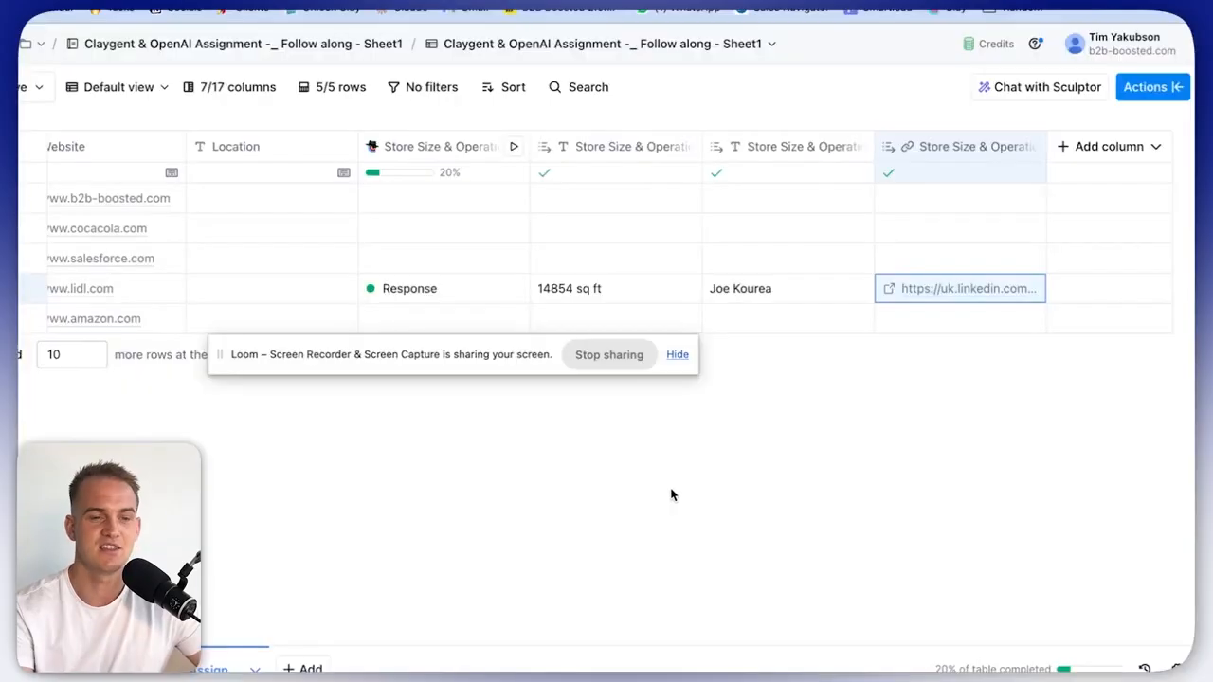
# Hide the Store Size & Operations AI column and its three output columns, leaving 3/17 visible.
pyautogui.click(407, 150)
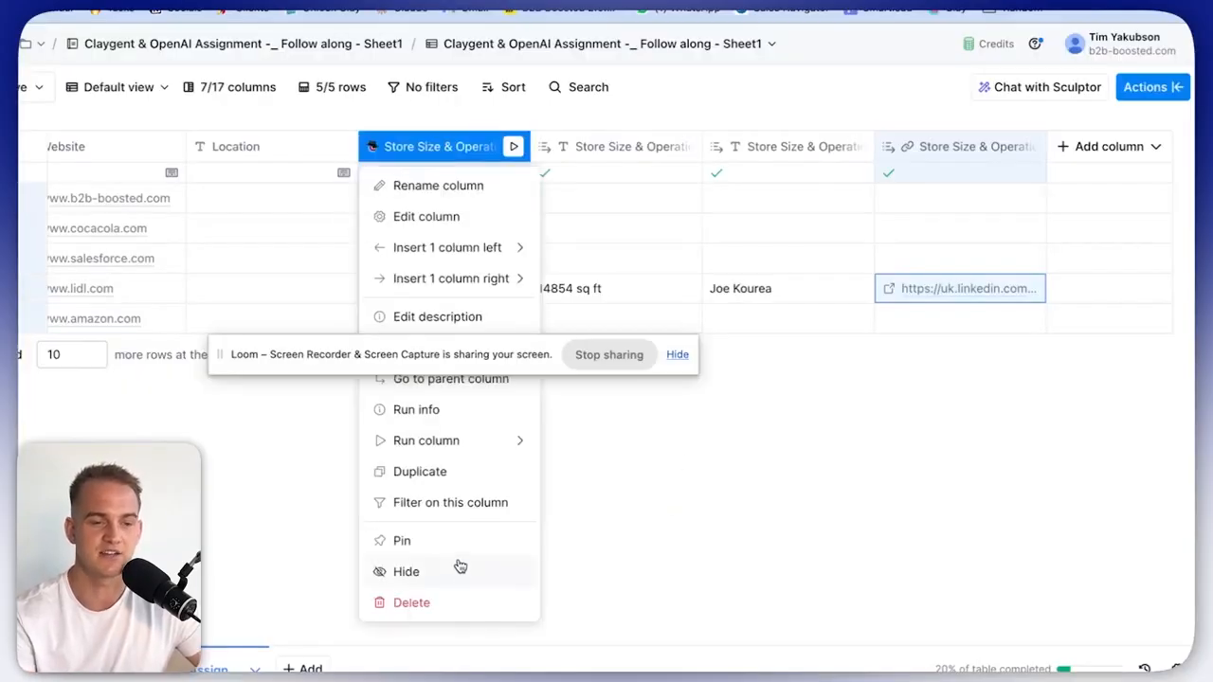
pyautogui.click(455, 570)
pyautogui.click(561, 155)
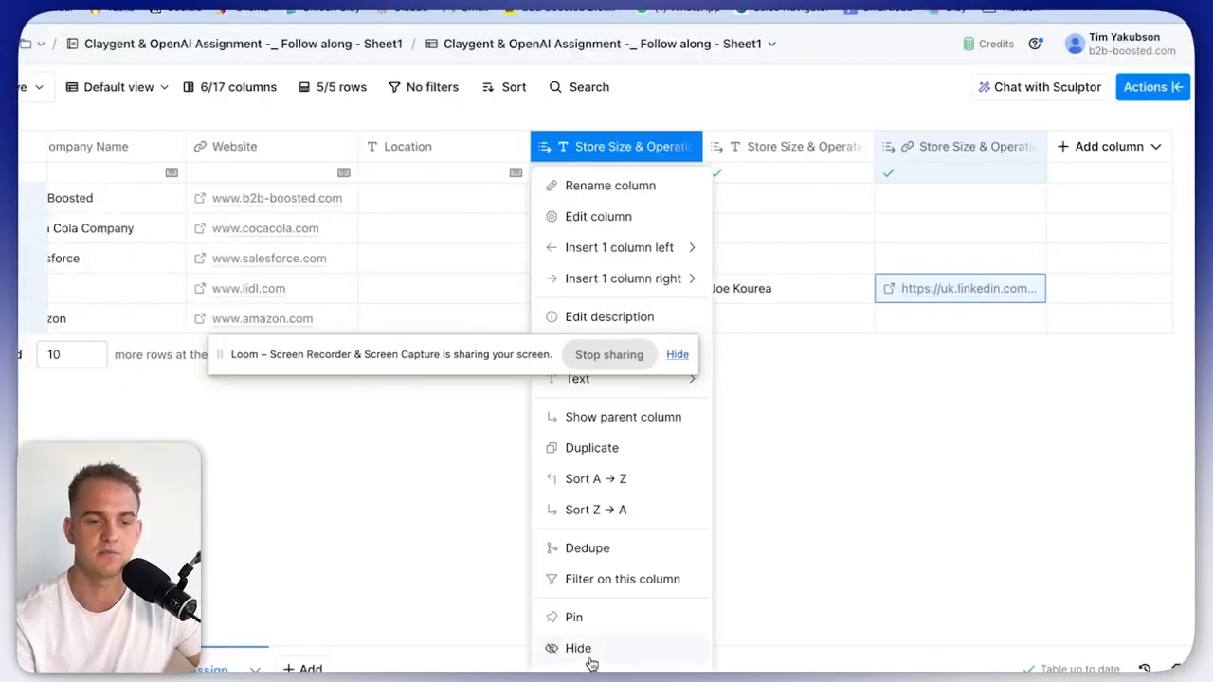
pyautogui.click(585, 656)
pyautogui.click(653, 150)
pyautogui.click(614, 648)
pyautogui.click(682, 152)
pyautogui.click(484, 154)
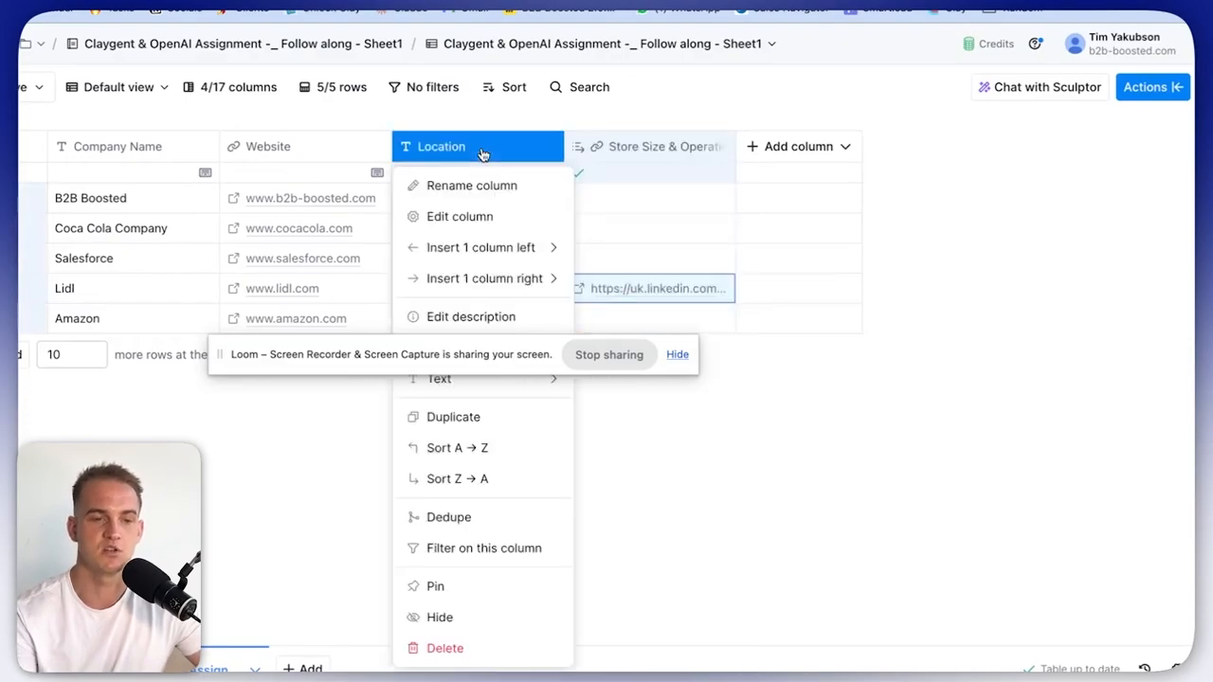
pyautogui.click(674, 522)
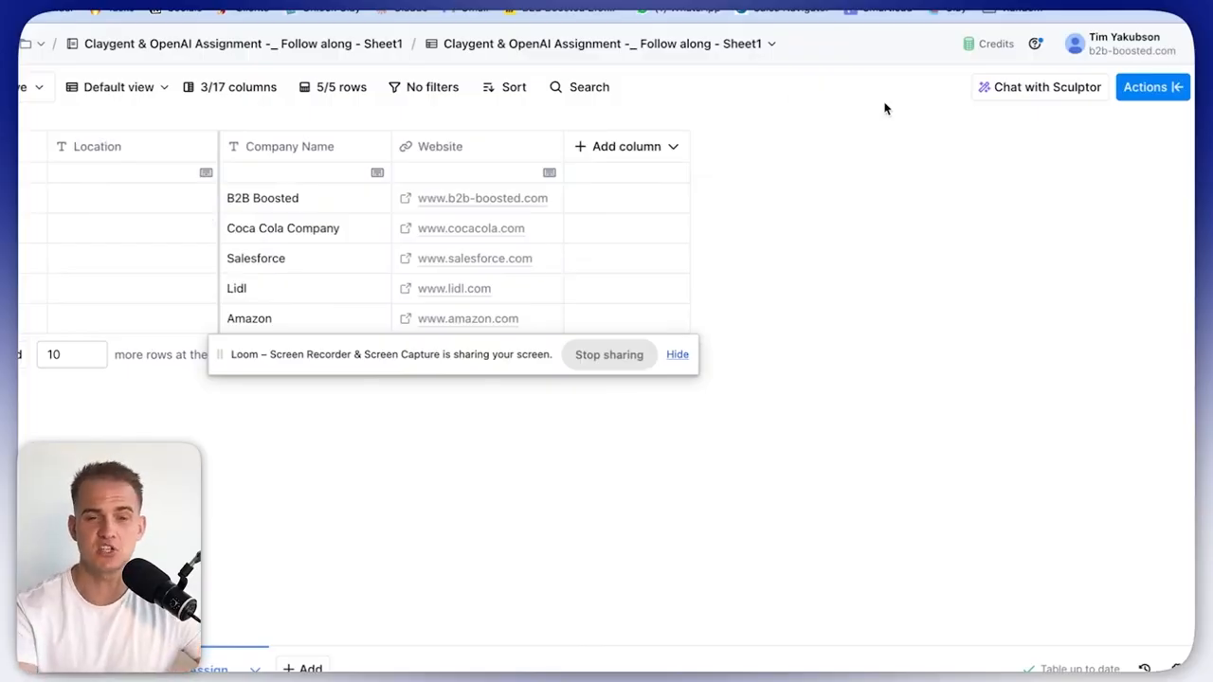
# Add a Claygent AI column and paste the owners' net worth and zodiac sign prompt.
pyautogui.click(1151, 91)
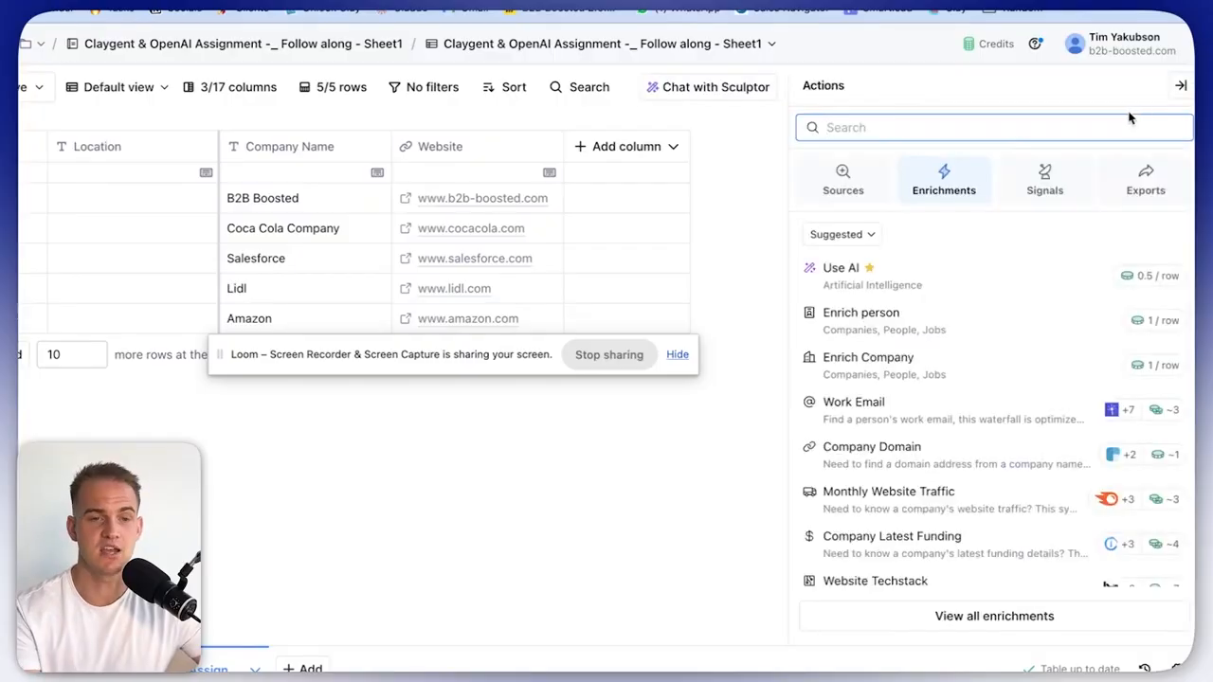
pyautogui.write('claygent')
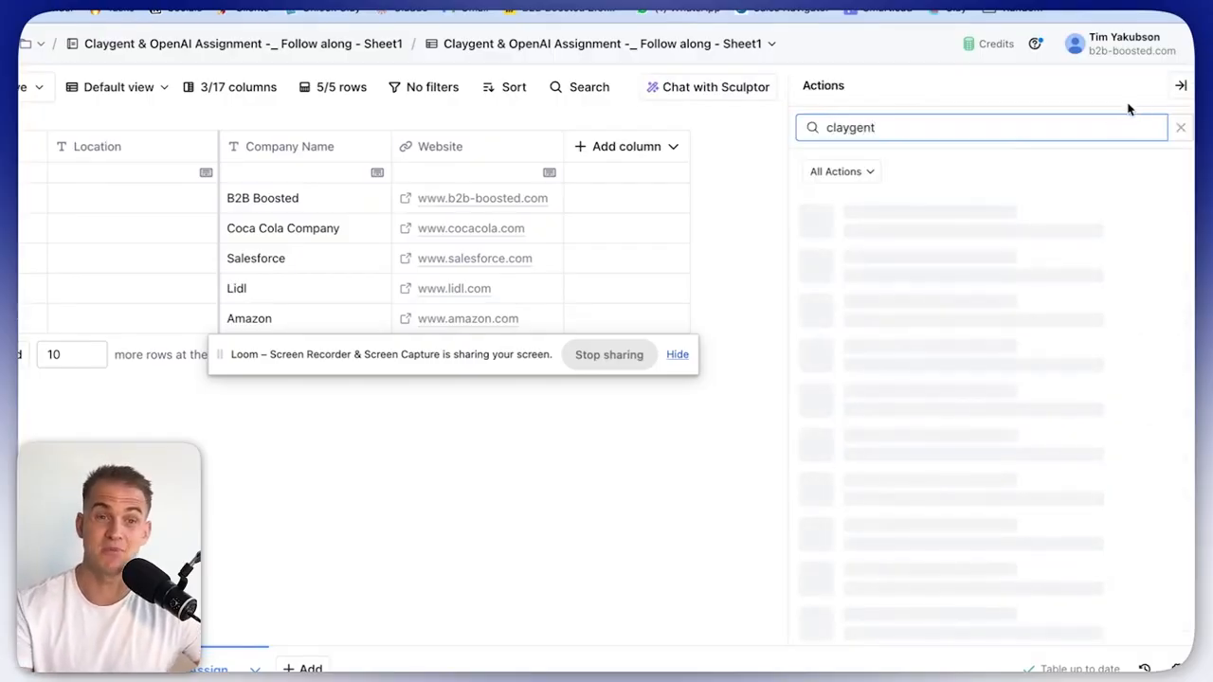
pyautogui.click(1035, 192)
pyautogui.click(961, 333)
pyautogui.write('We want to find out the net worth of the founder of Amazon & their zodiac sign.')
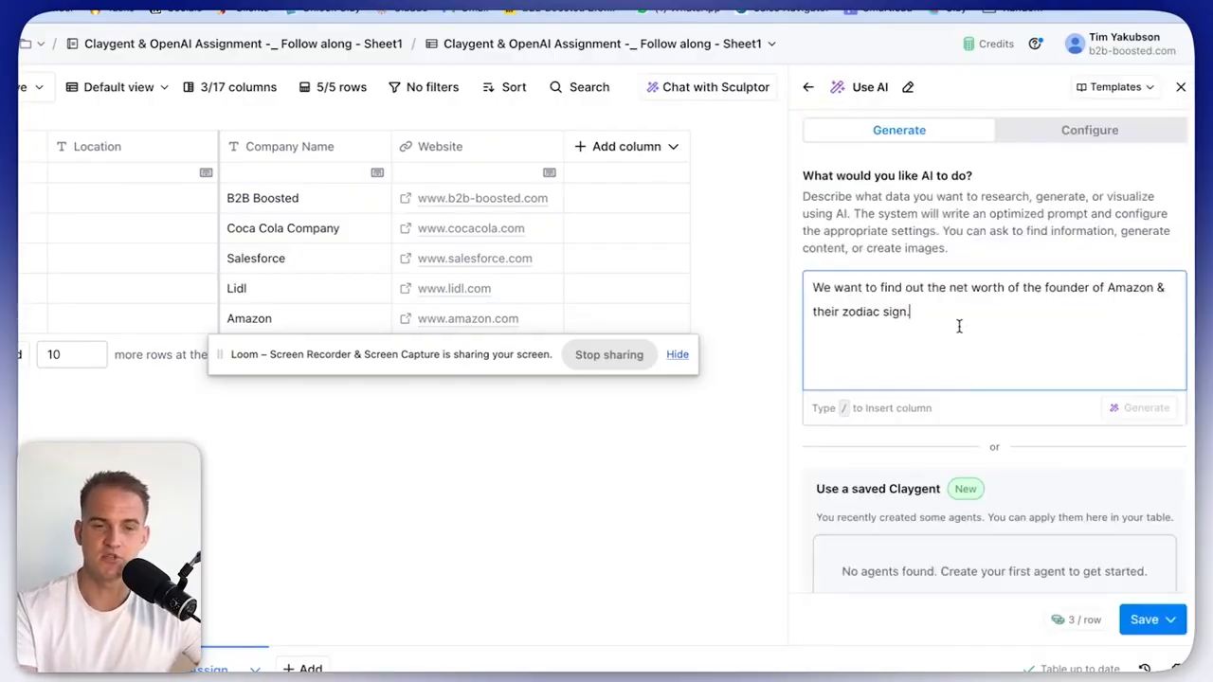
pyautogui.press('Return')
pyautogui.press('Return')
pyautogui.press('Return')
pyautogui.moveTo(954, 317); pyautogui.dragTo(830, 277)
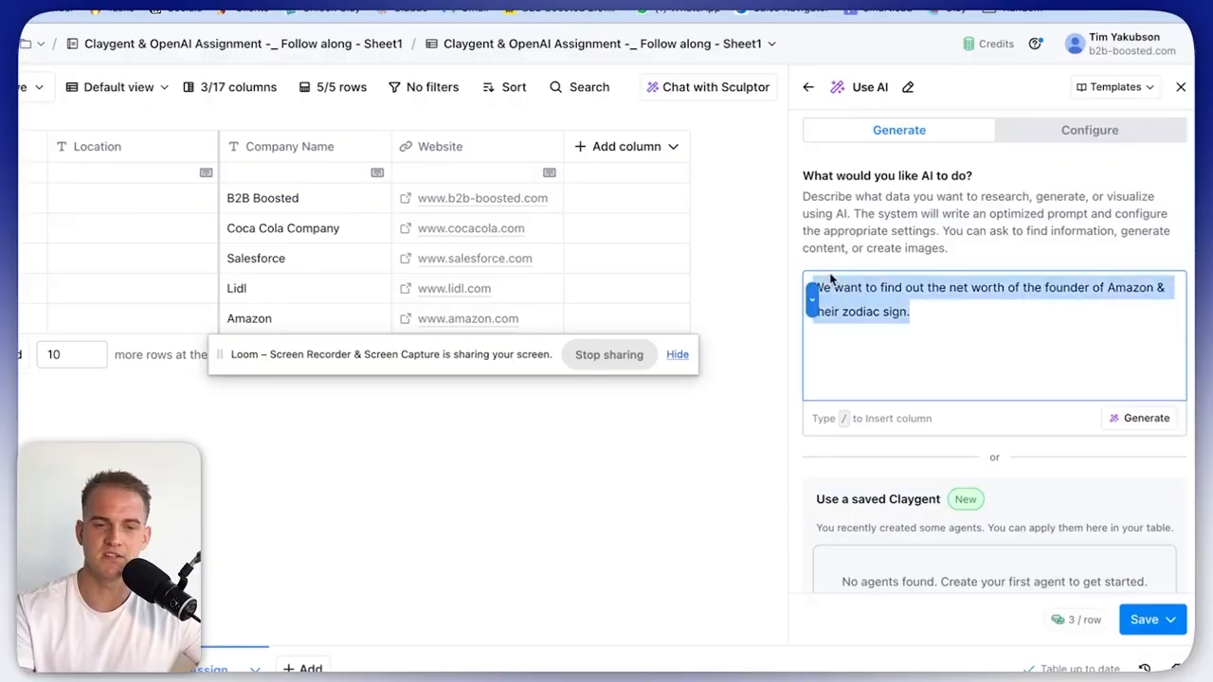
pyautogui.click(838, 331)
pyautogui.press('Return')
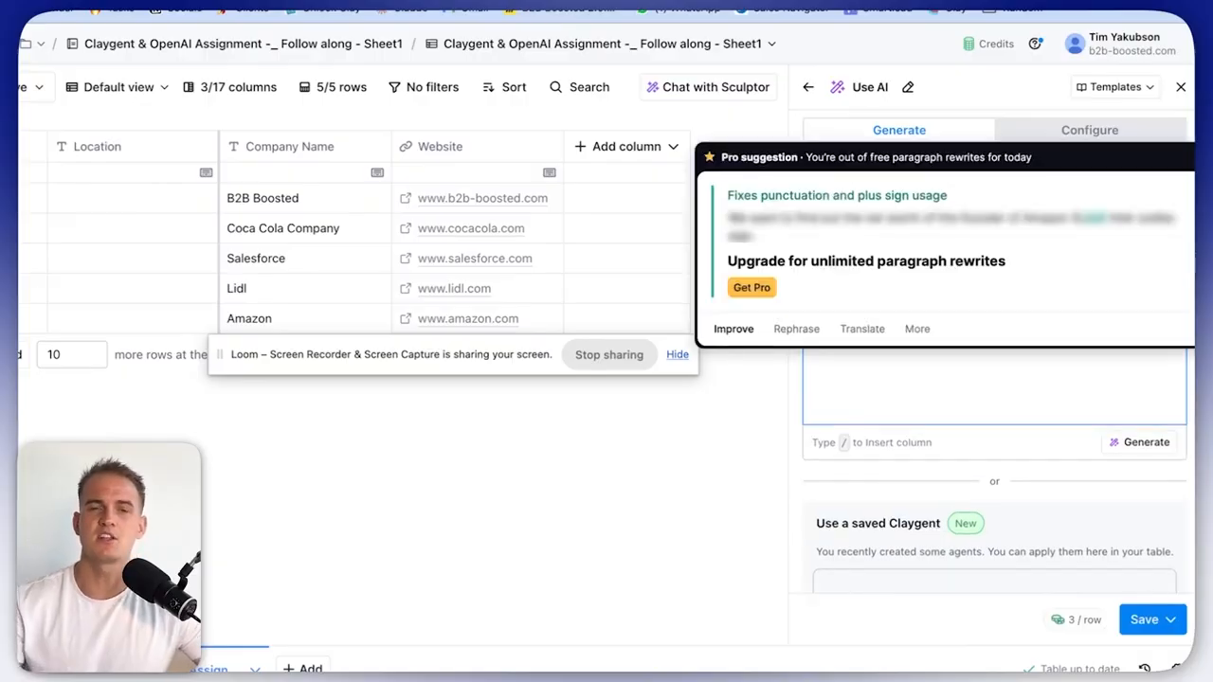
pyautogui.click(888, 407)
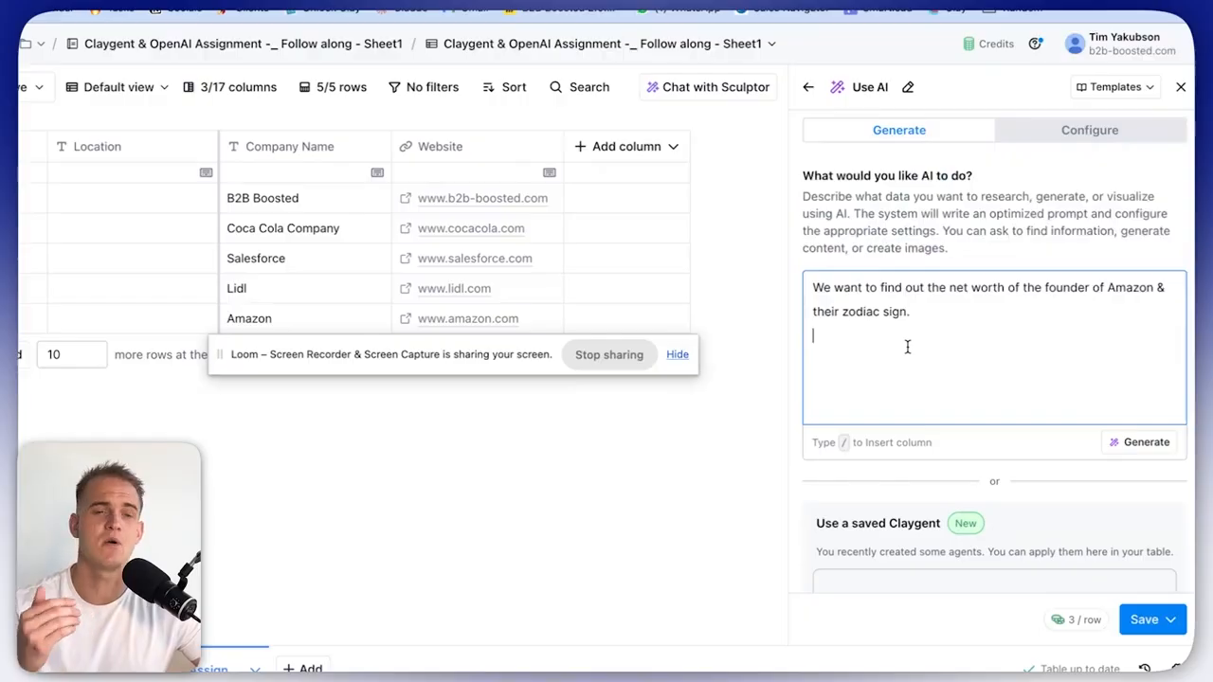
pyautogui.press('Return')
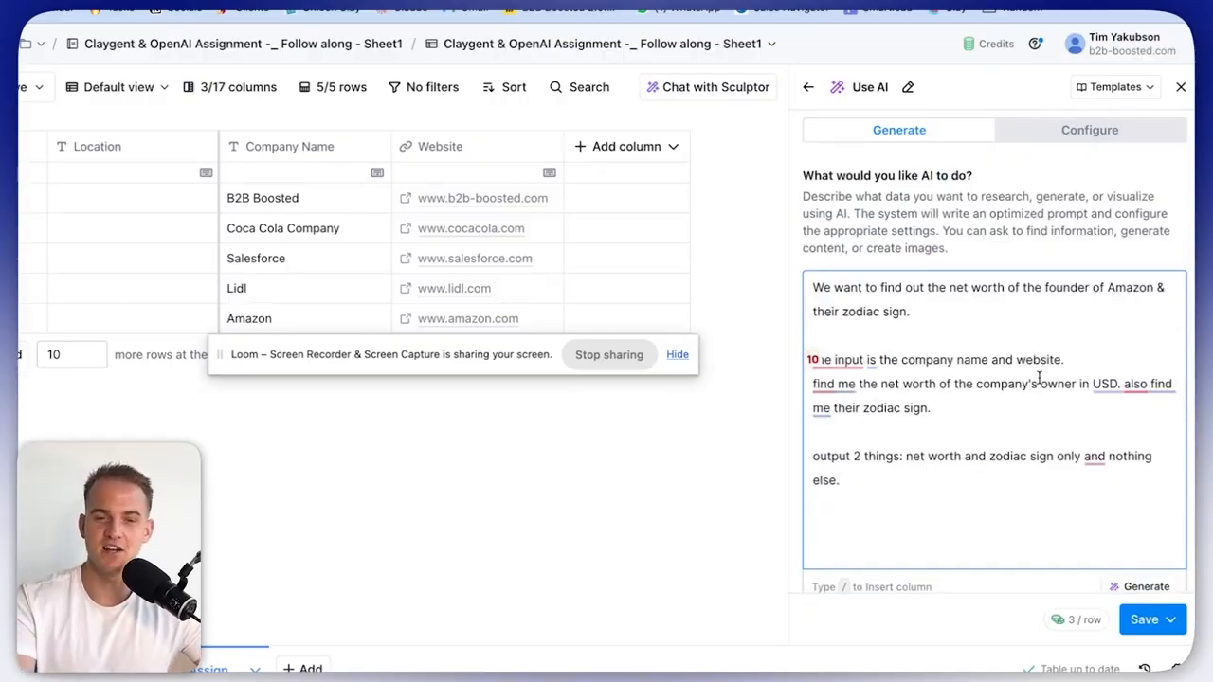
# Insert the Company Name column reference after 'website:' in the prompt.
pyautogui.click(1067, 361)
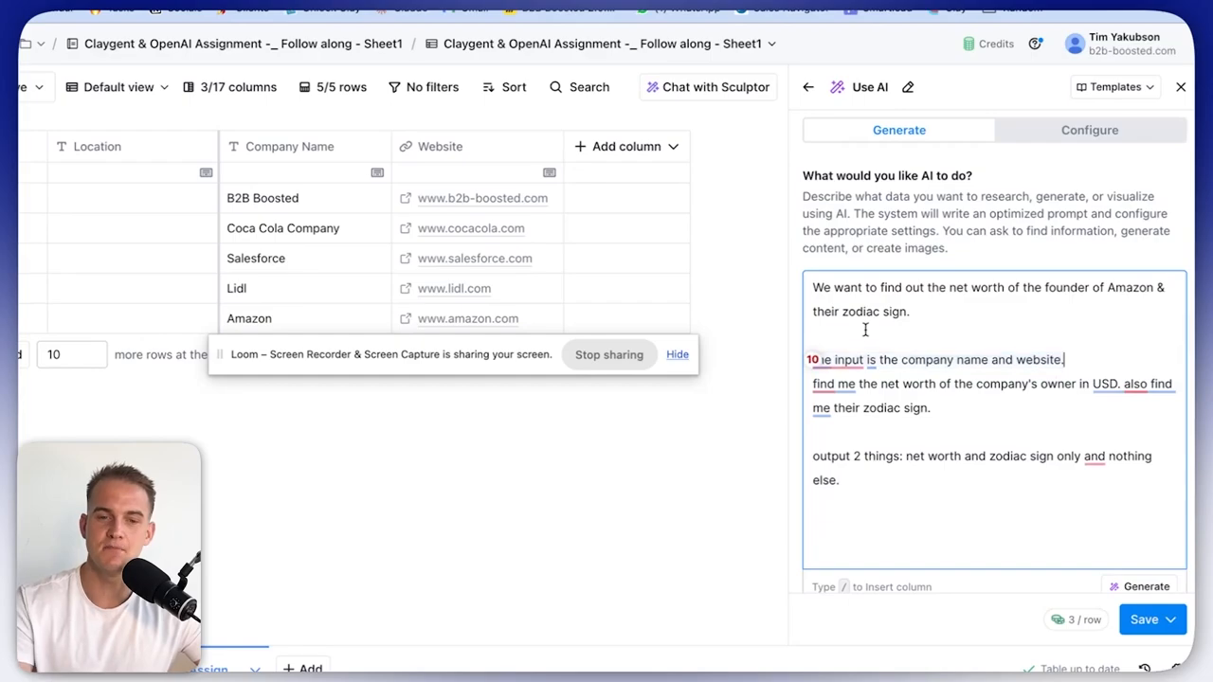
pyautogui.press('BackSpace')
pyautogui.write(': /')
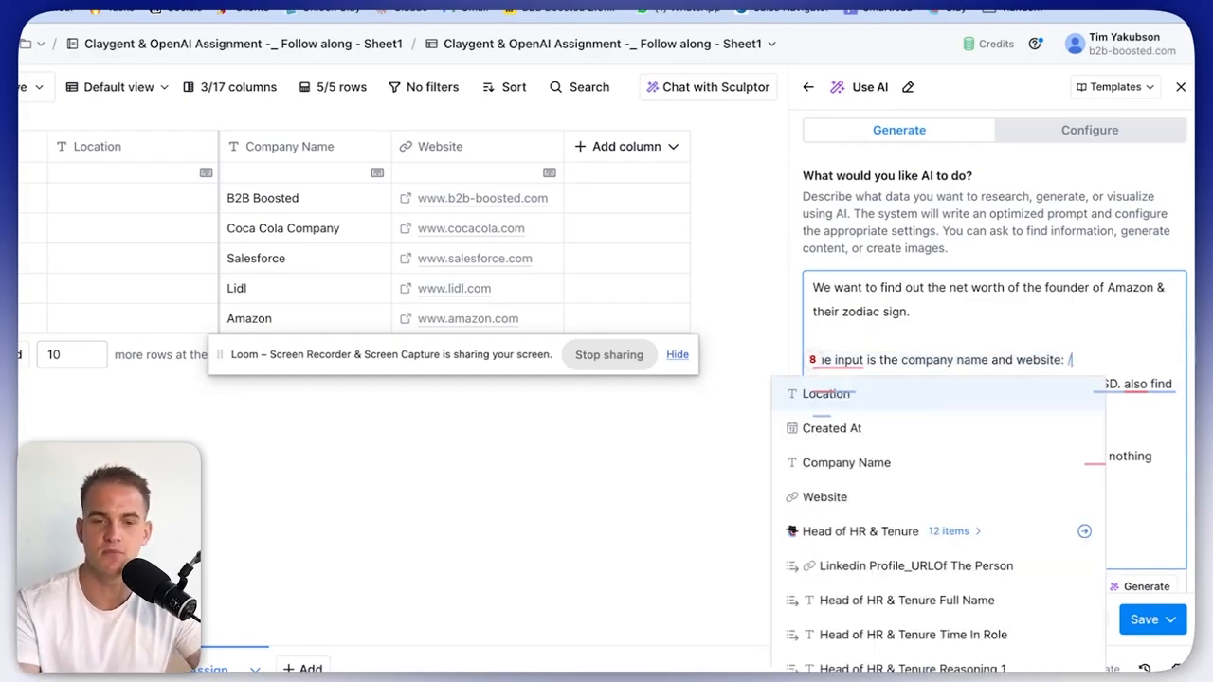
pyautogui.click(968, 464)
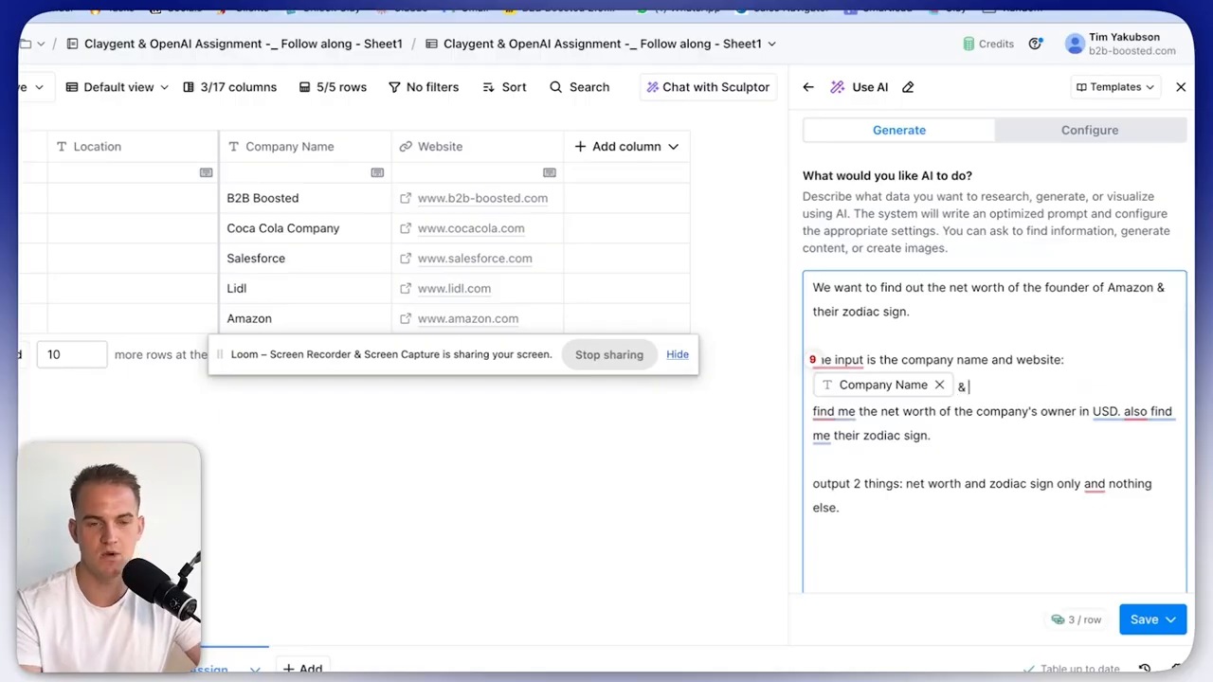
pyautogui.moveTo(931, 436); pyautogui.dragTo(813, 413)
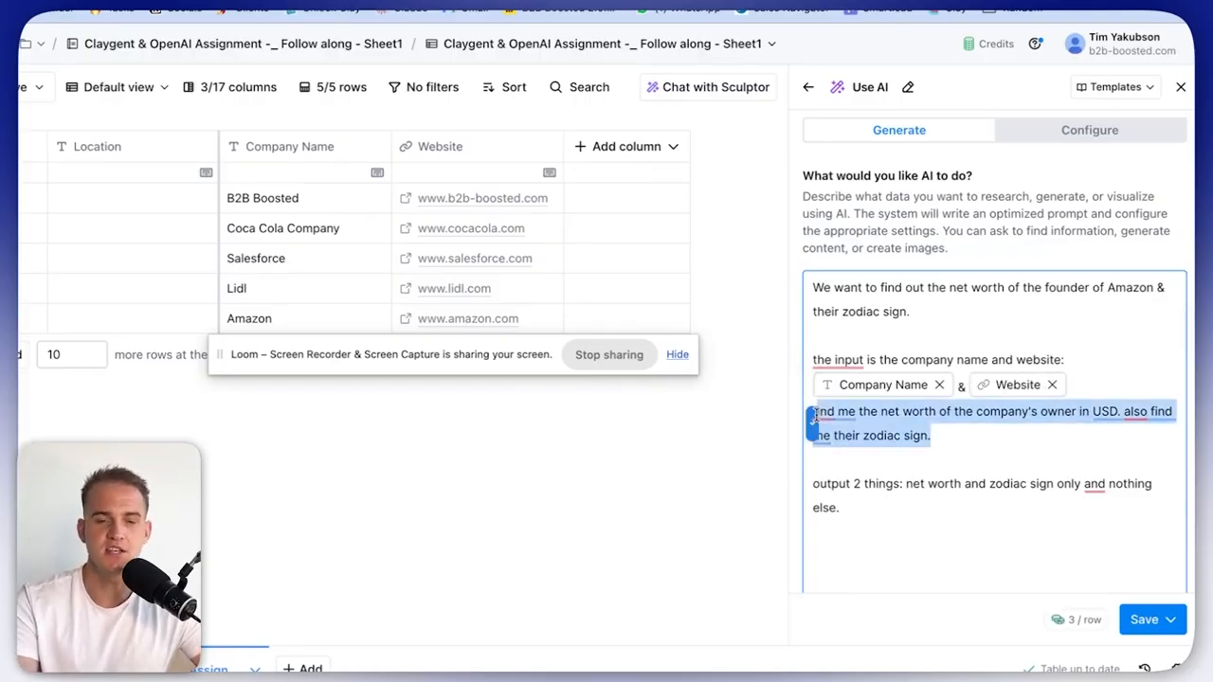
pyautogui.click(968, 462)
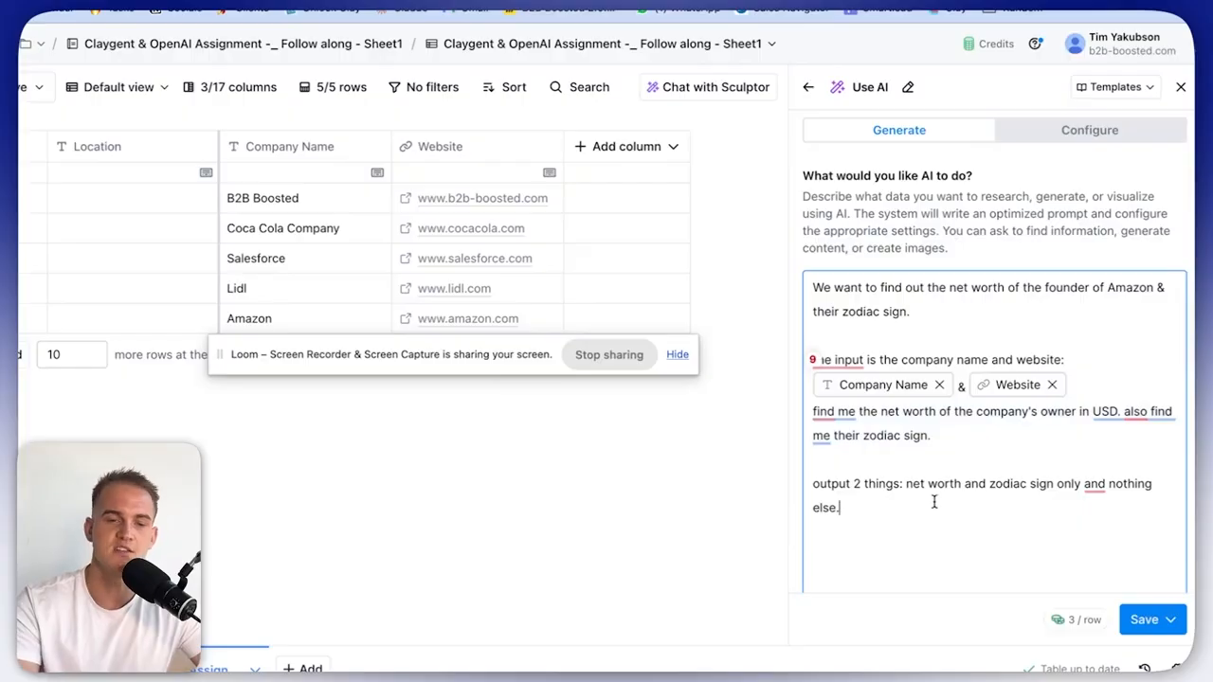
pyautogui.moveTo(934, 503); pyautogui.dragTo(813, 462)
# Switch the model to GPT 4o Mini, keep net_worth_usd as Text, and save without running.
pyautogui.click(1090, 129)
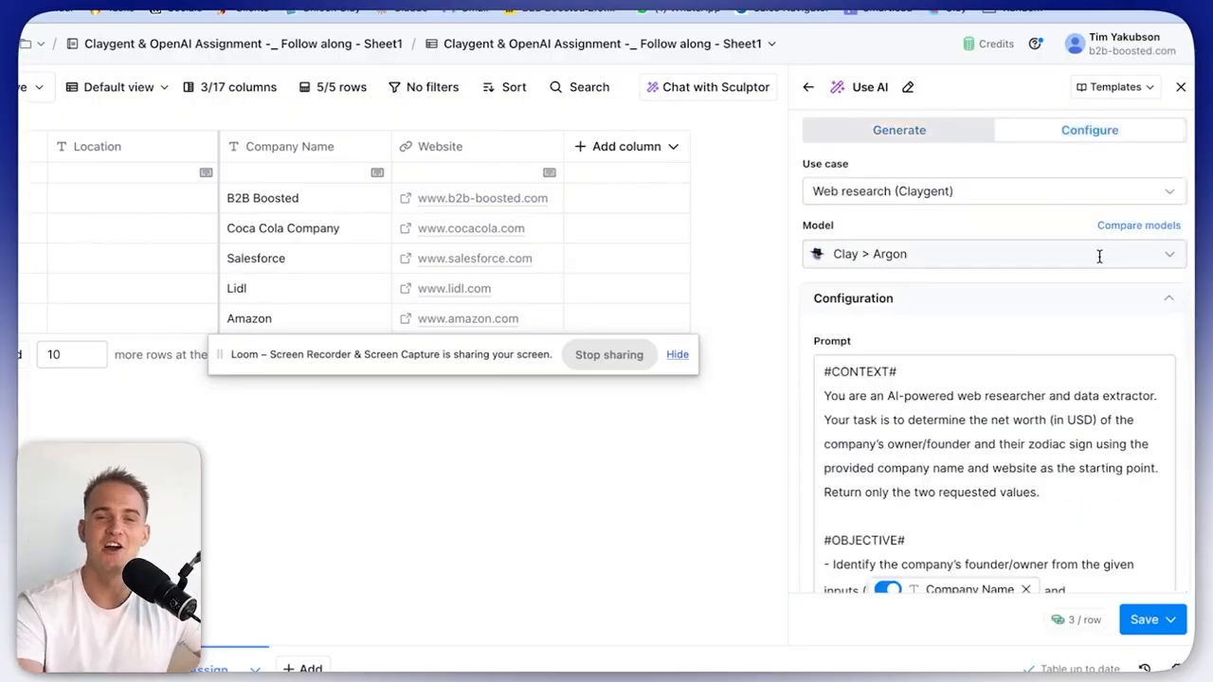
pyautogui.click(1100, 254)
pyautogui.click(1037, 553)
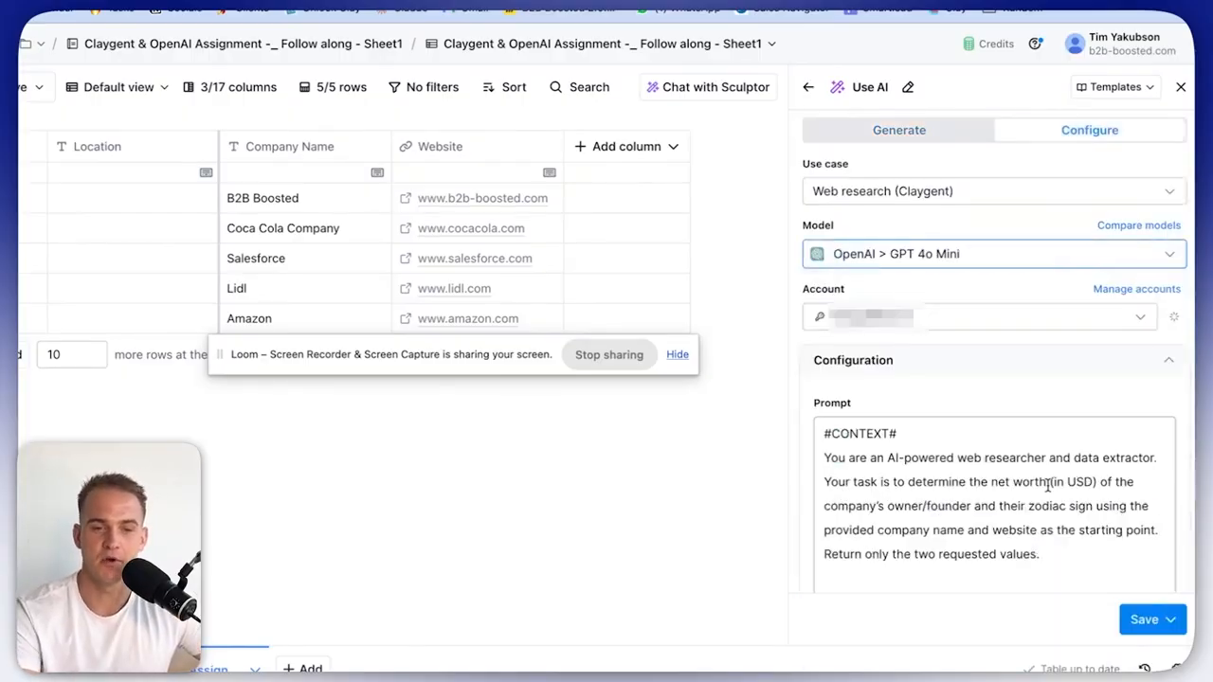
pyautogui.scroll(-5, 1048, 485)
pyautogui.scroll(-15, 1048, 484)
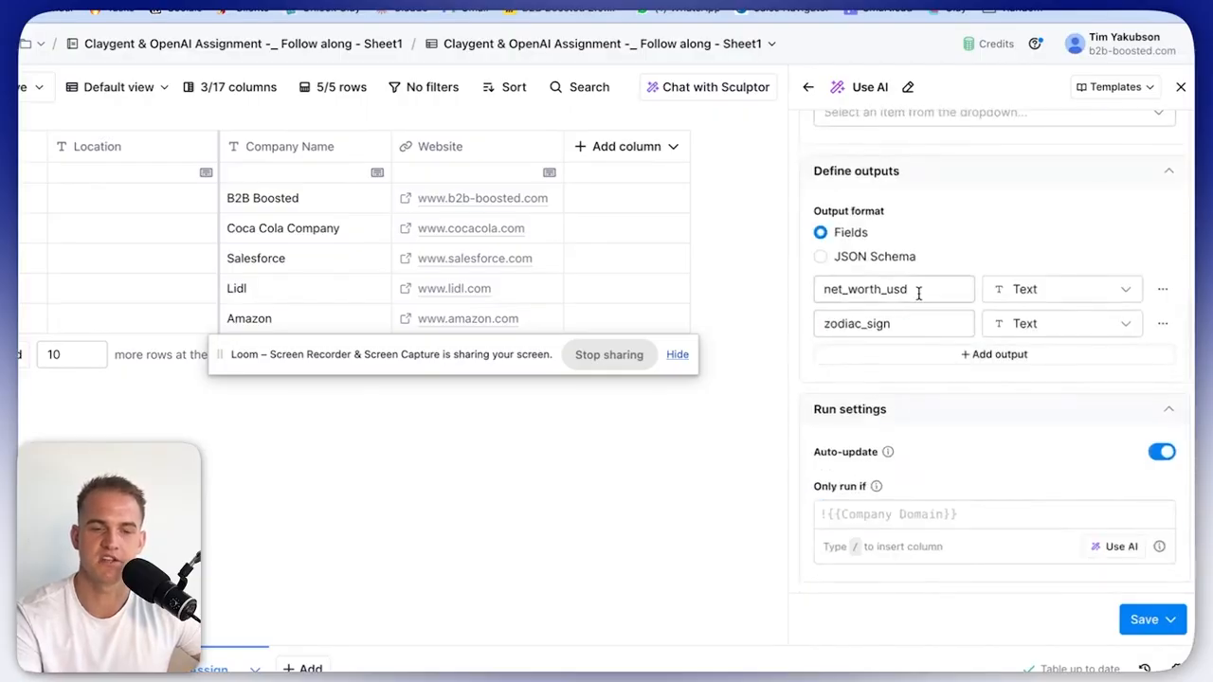
pyautogui.click(1031, 301)
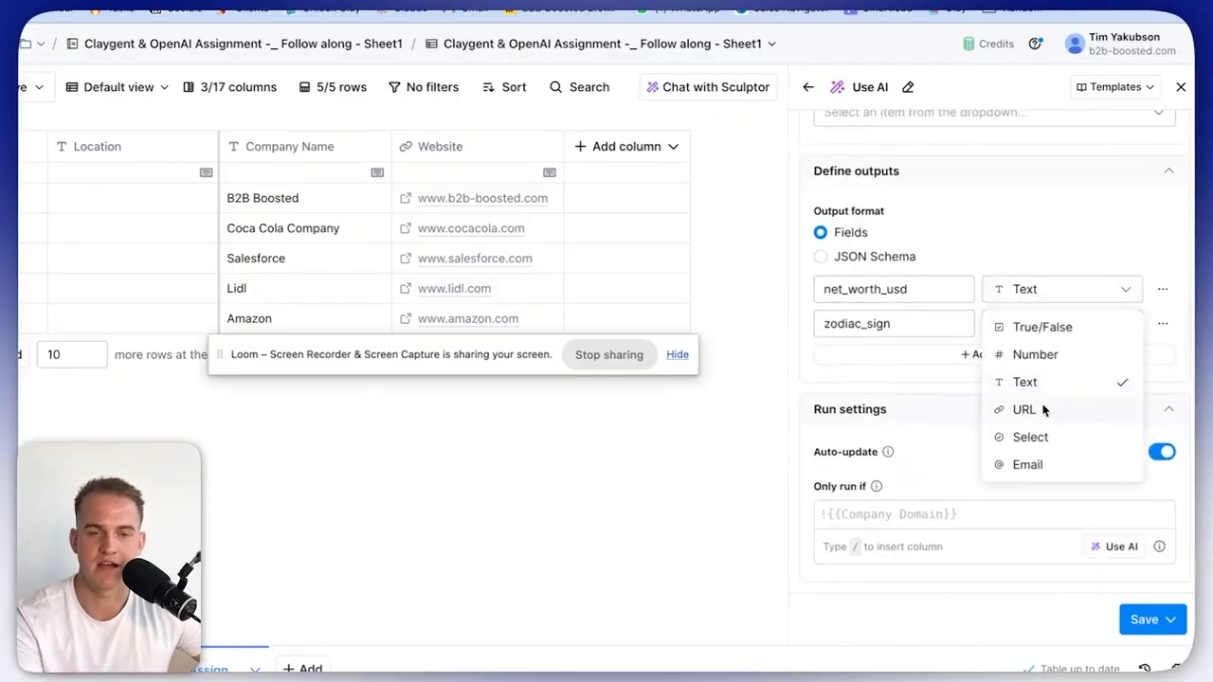
pyautogui.click(948, 324)
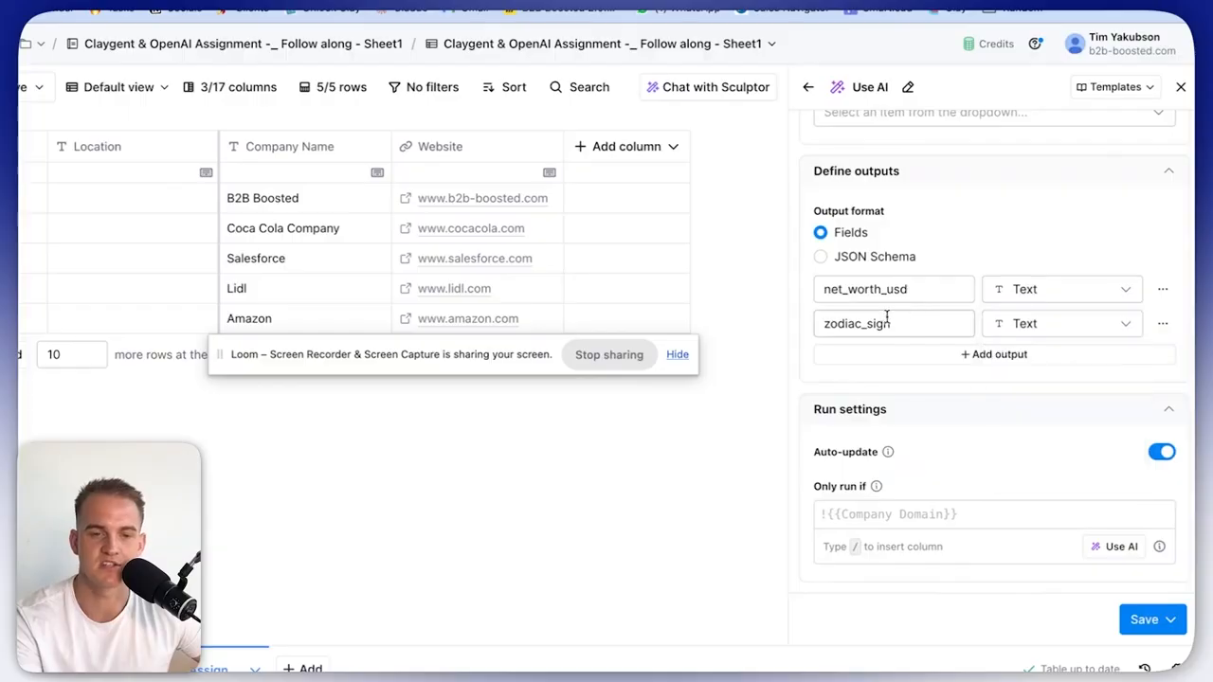
pyautogui.click(1161, 626)
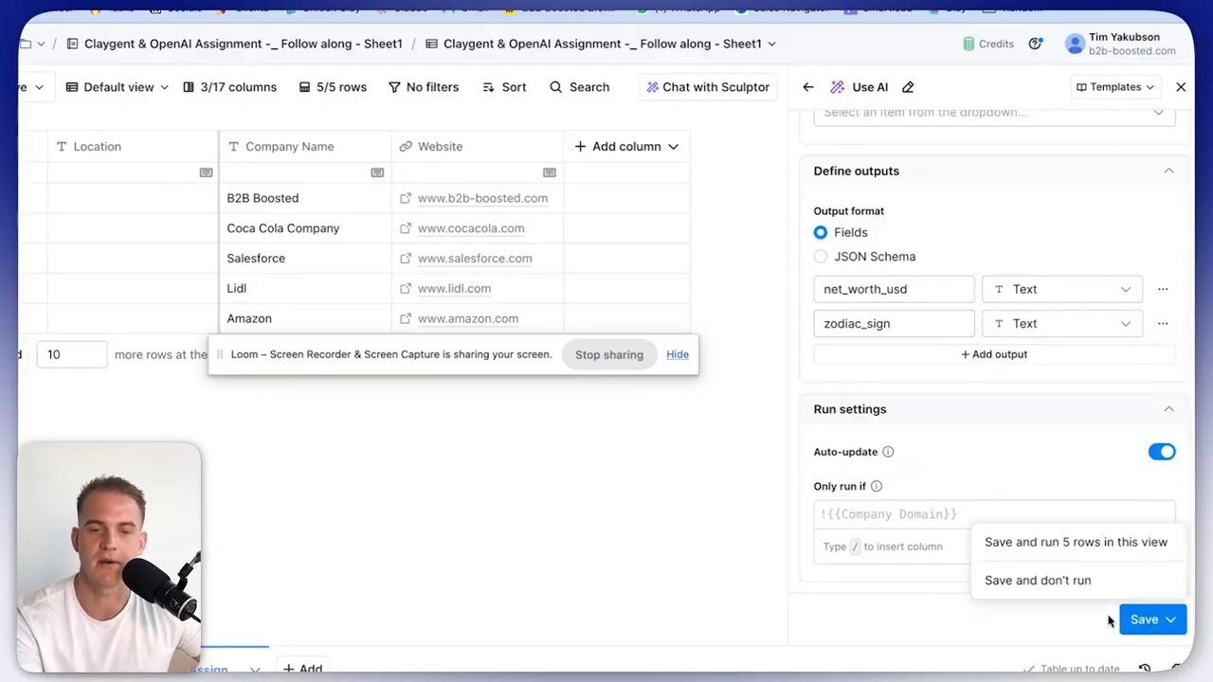
pyautogui.click(1037, 581)
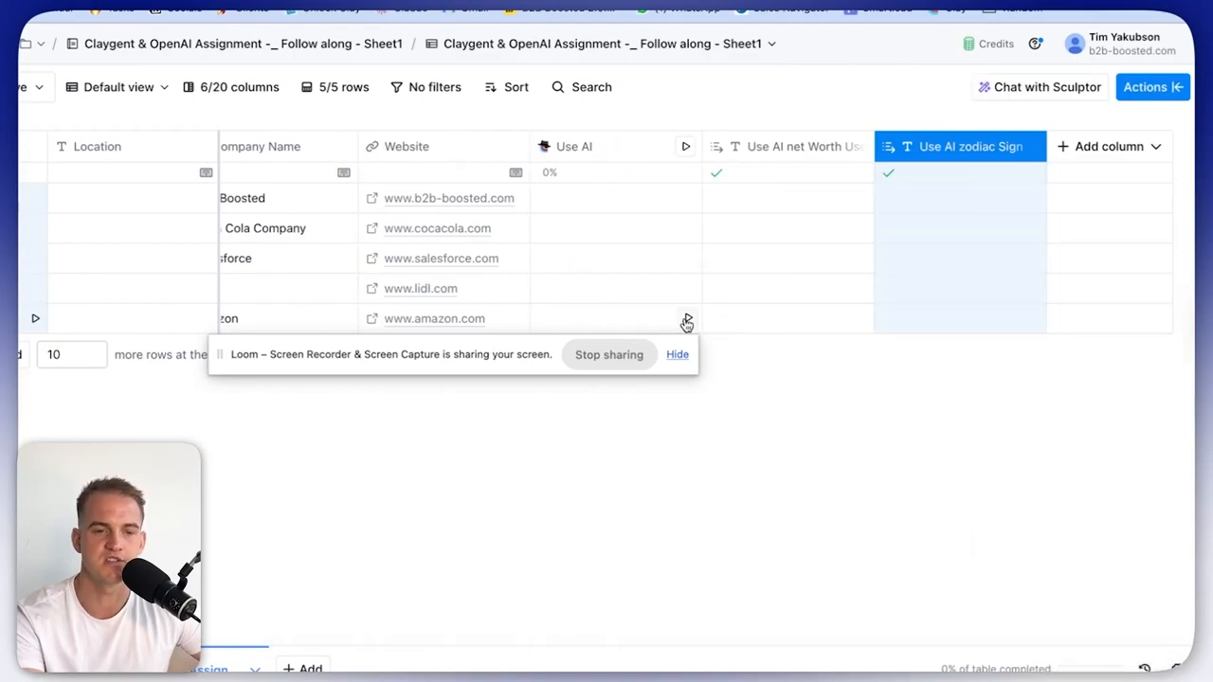
# Run the AI column for Amazon and check its cell details: $234.5B and Capricorn.
pyautogui.click(685, 320)
pyautogui.moveTo(515, 354); pyautogui.dragTo(485, 550)
pyautogui.hscroll(-1, 518, 327)
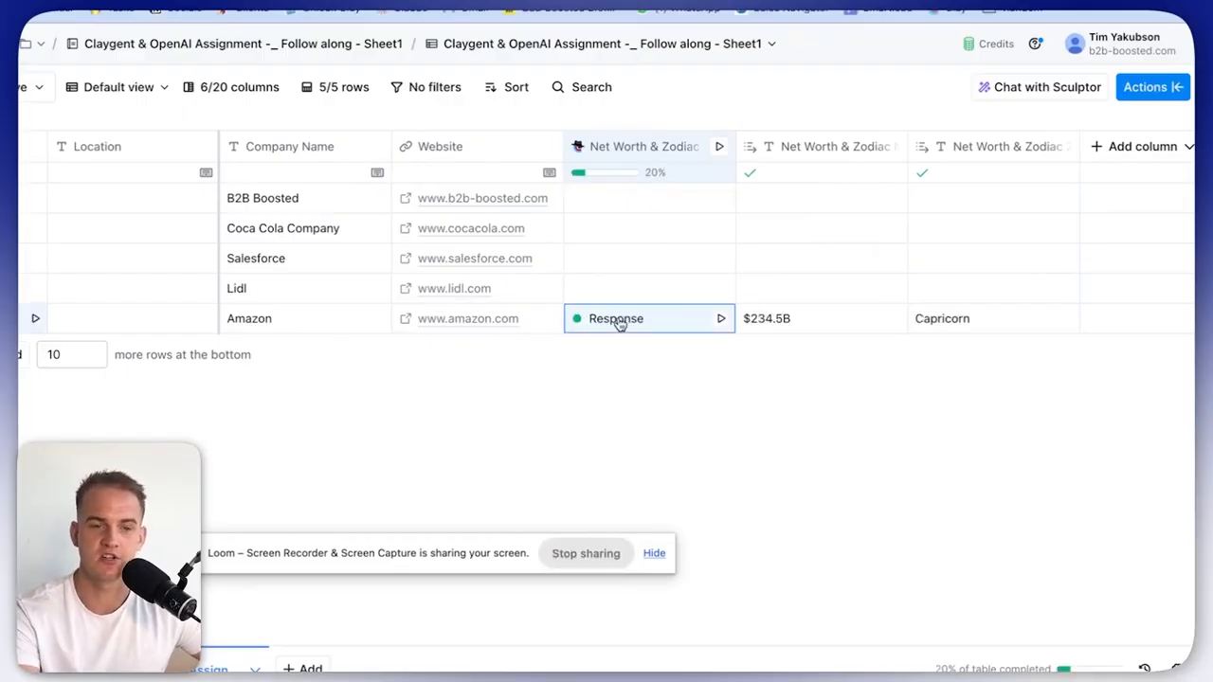
pyautogui.click(619, 322)
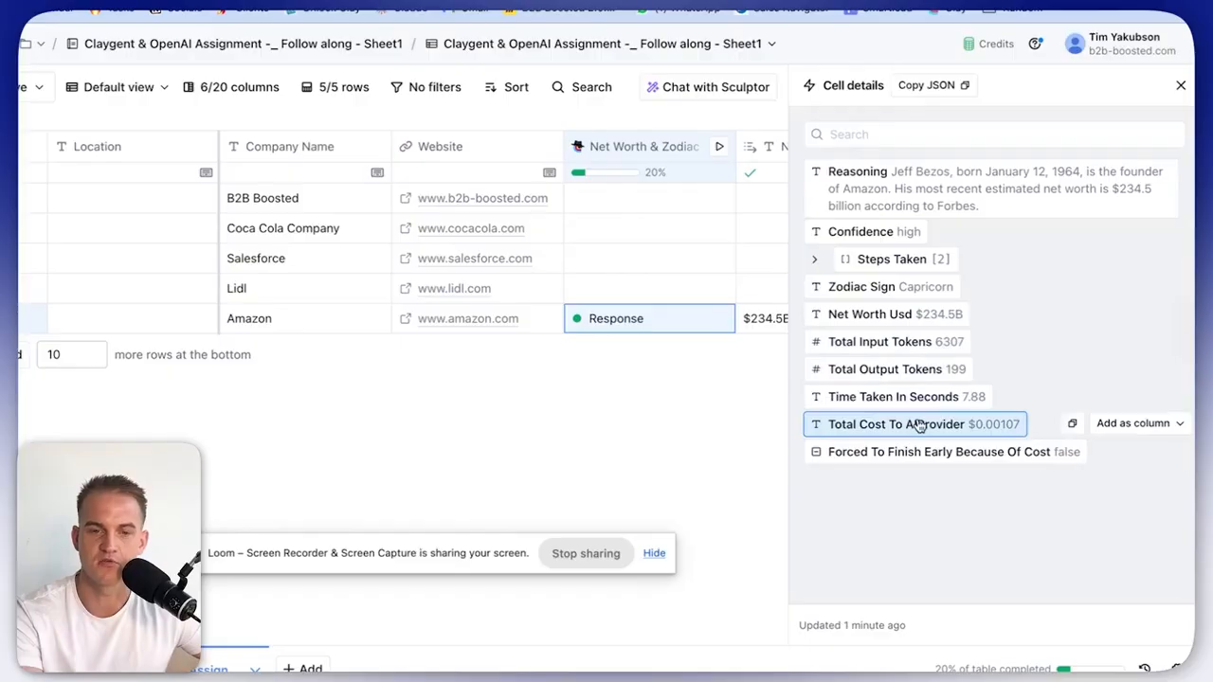
pyautogui.click(1180, 86)
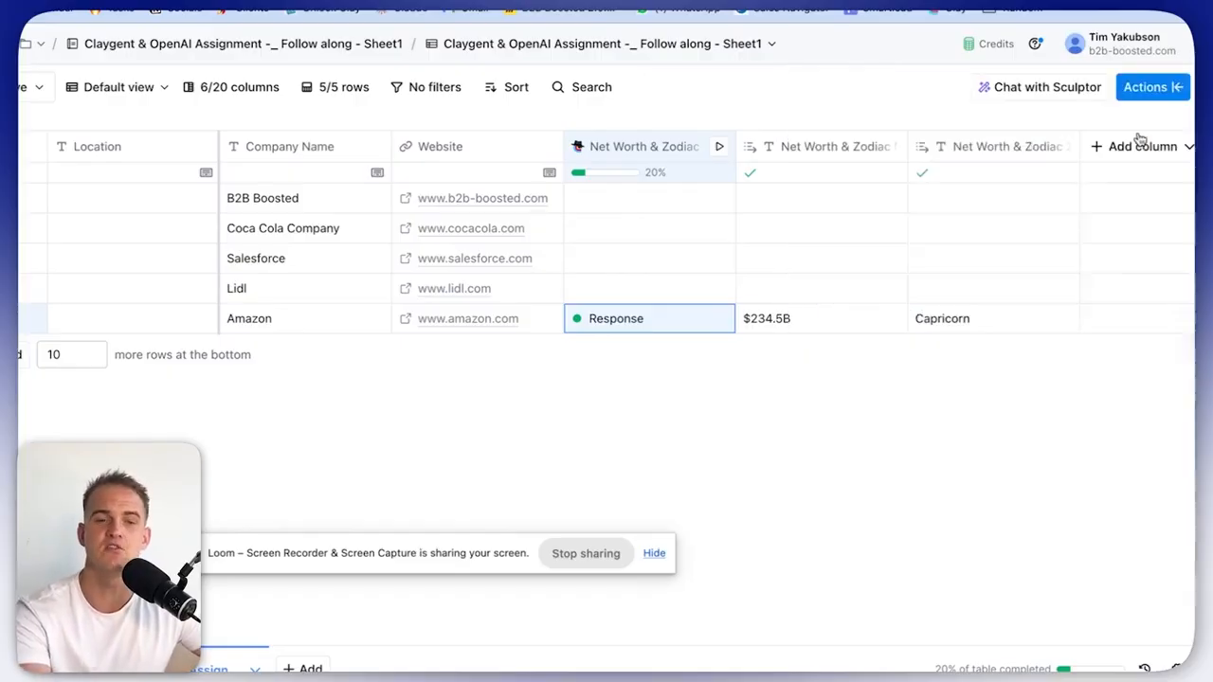
# Widen the Net Worth Usd column so its full title is visible.
pyautogui.click(821, 322)
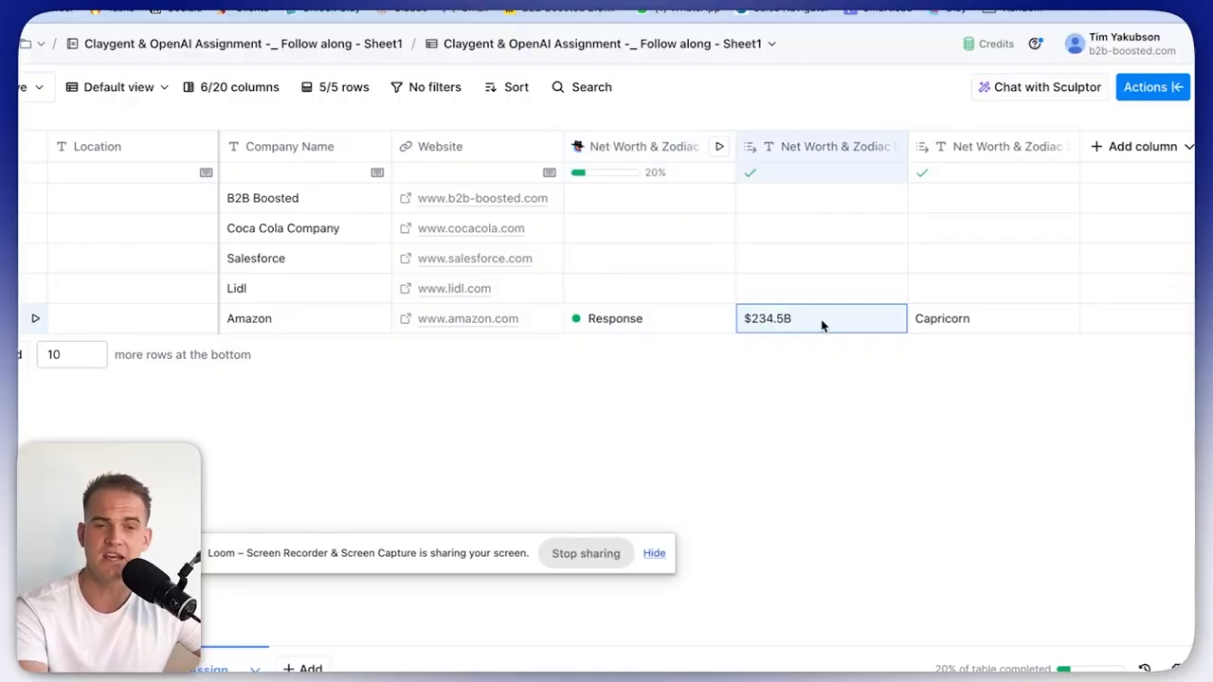
pyautogui.moveTo(908, 163); pyautogui.dragTo(986, 168)
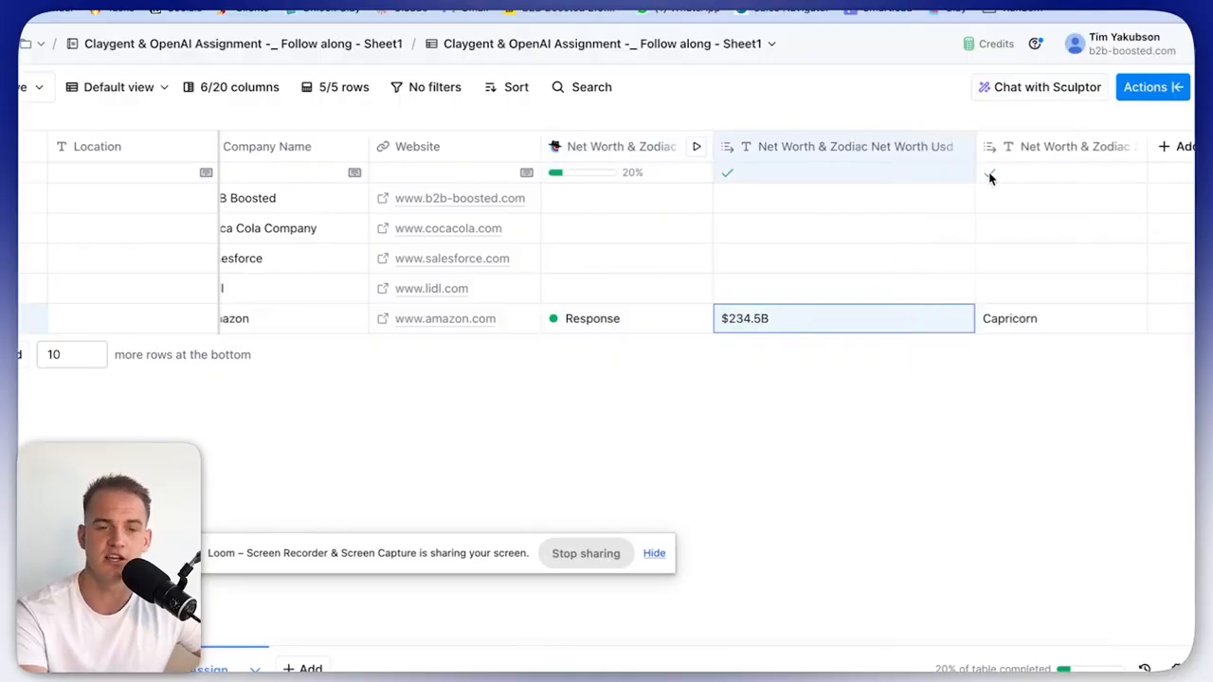
pyautogui.hscroll(2, 980, 277)
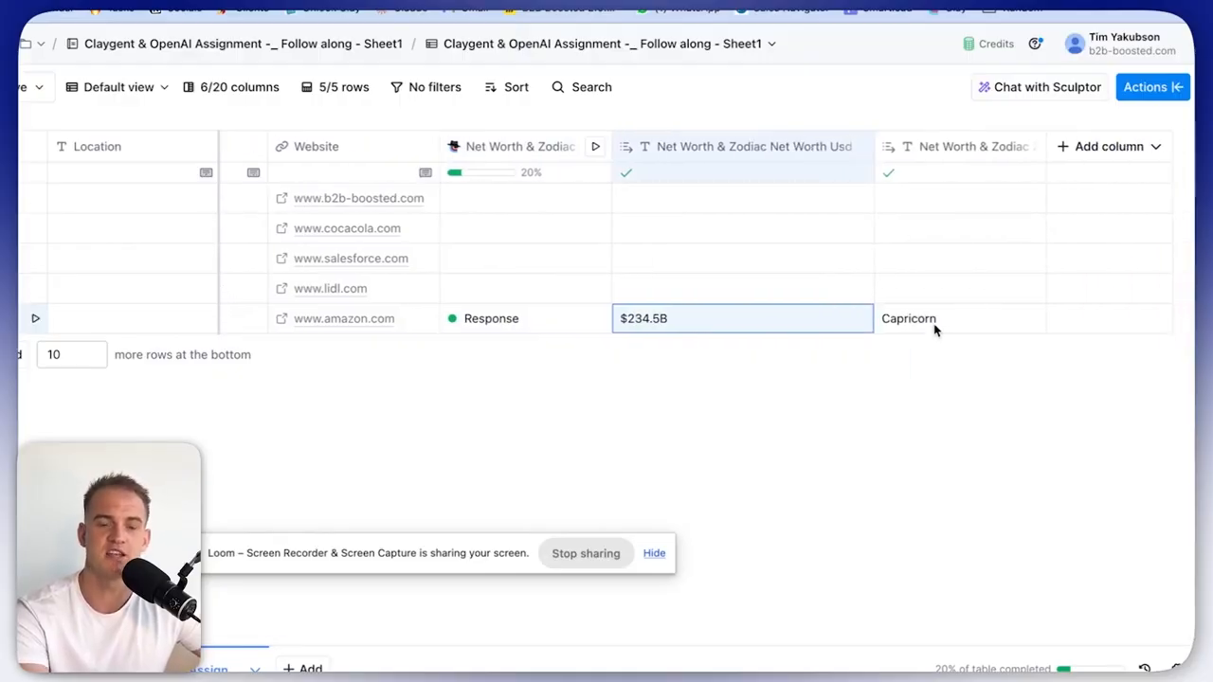
pyautogui.hscroll(-2, 933, 327)
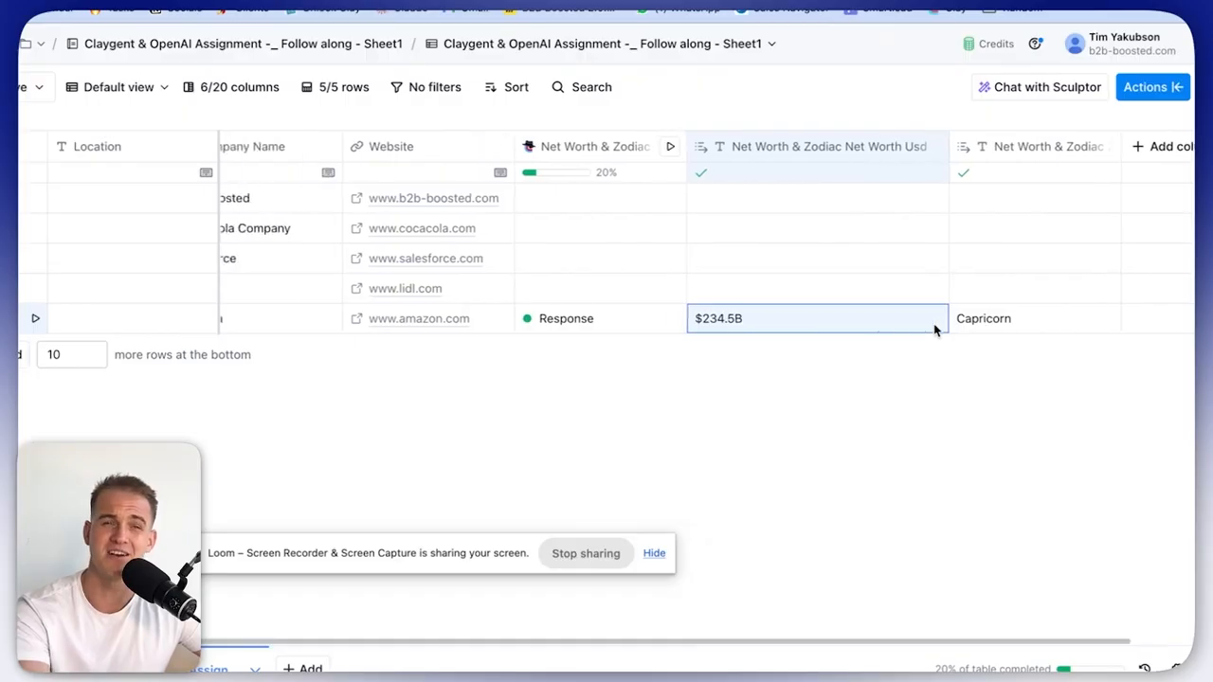
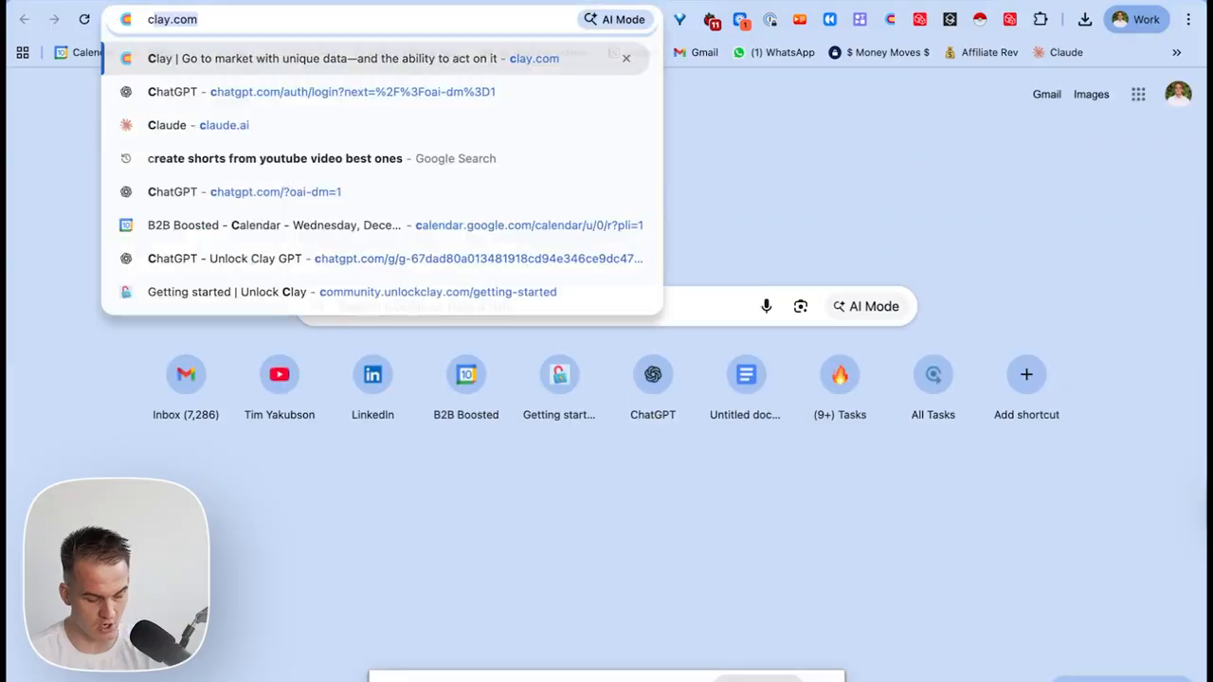
# Load the clay.com homepage, then bring the Famous people Google Sheet to the front.
pyautogui.press('Return')
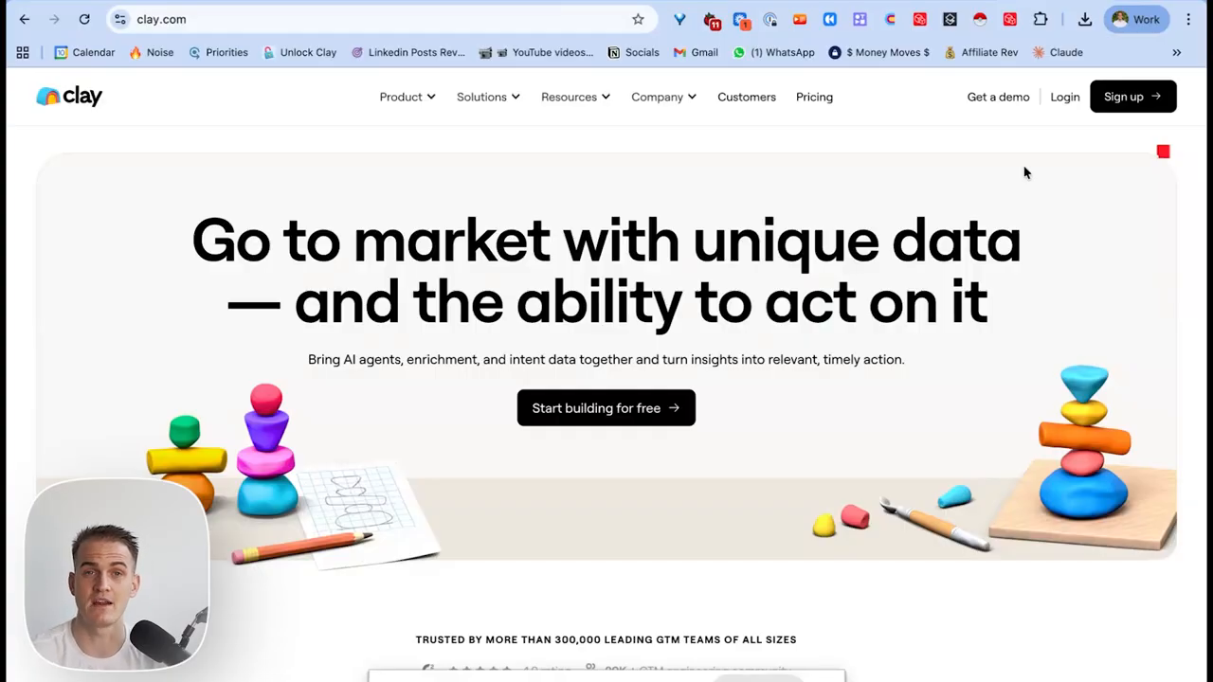
pyautogui.hotkey('ctrl', 'Tab')
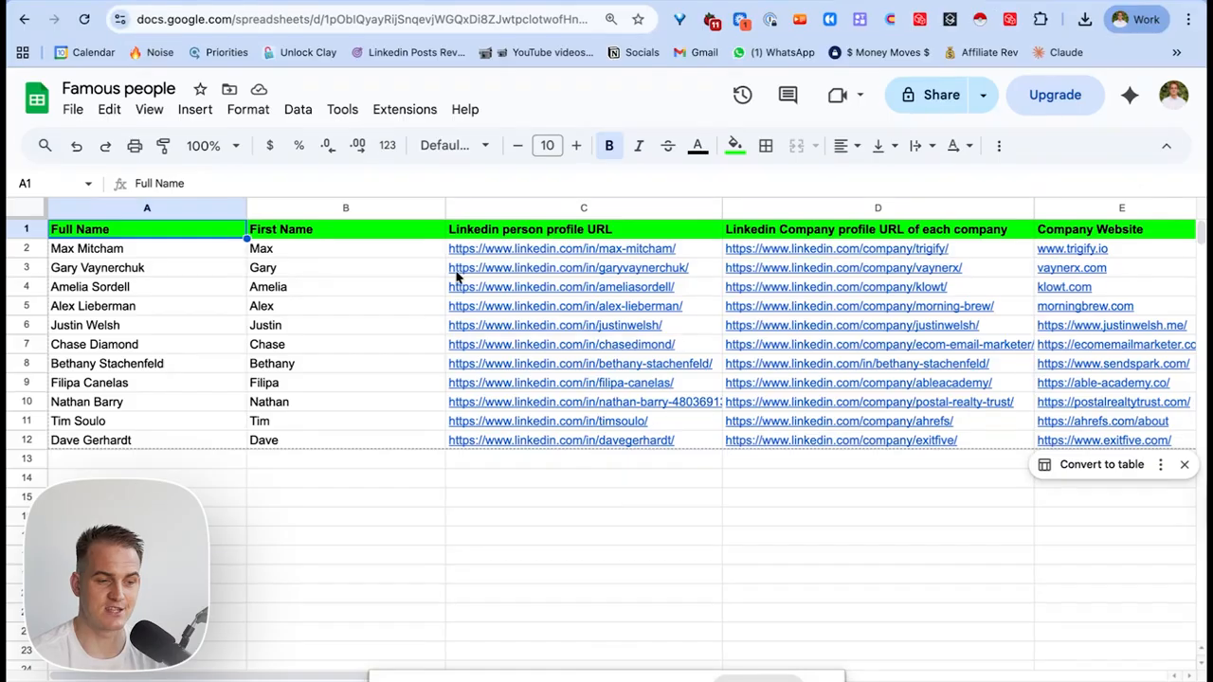
# Download the Famous people sheet as a .csv file and return to Clay's home page.
pyautogui.click(77, 112)
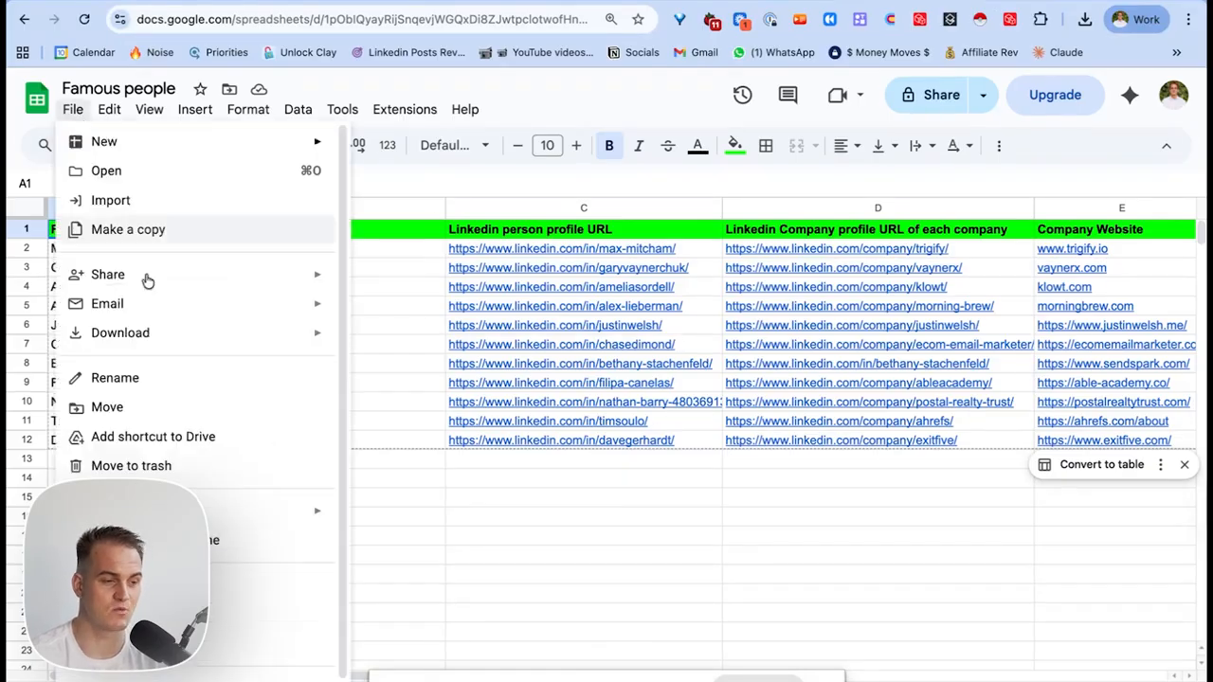
pyautogui.moveTo(167, 331)
pyautogui.click(423, 459)
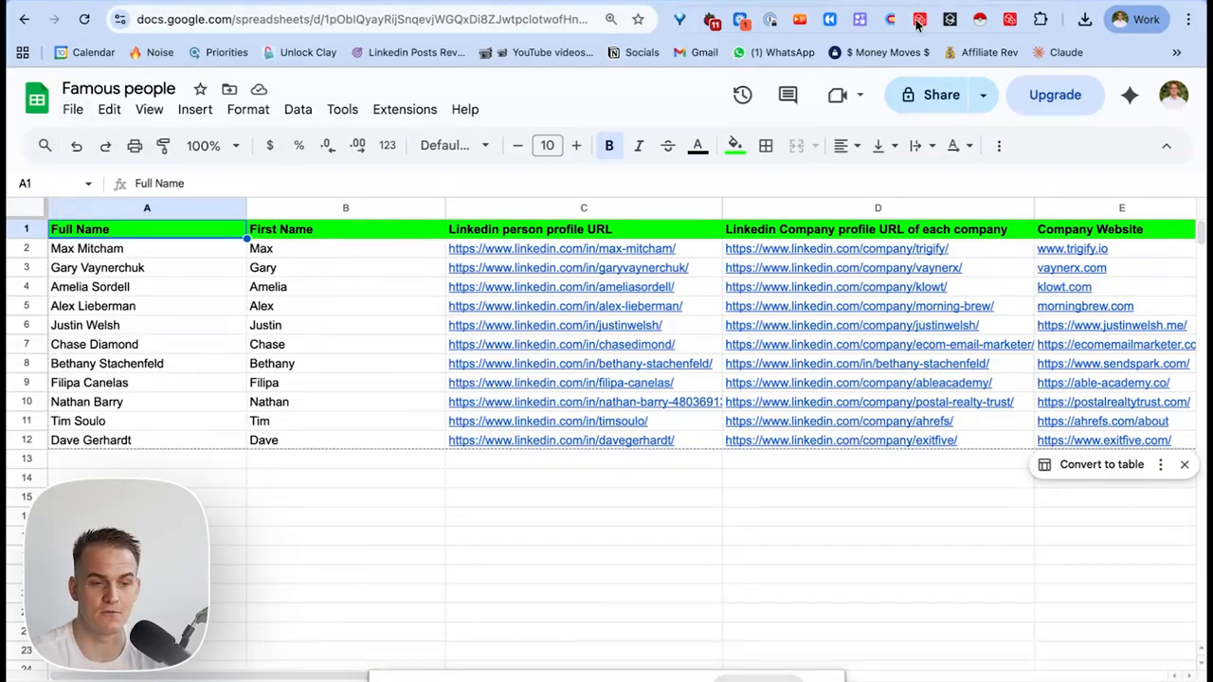
pyautogui.hotkey('ctrl', 'shift', 'Tab')
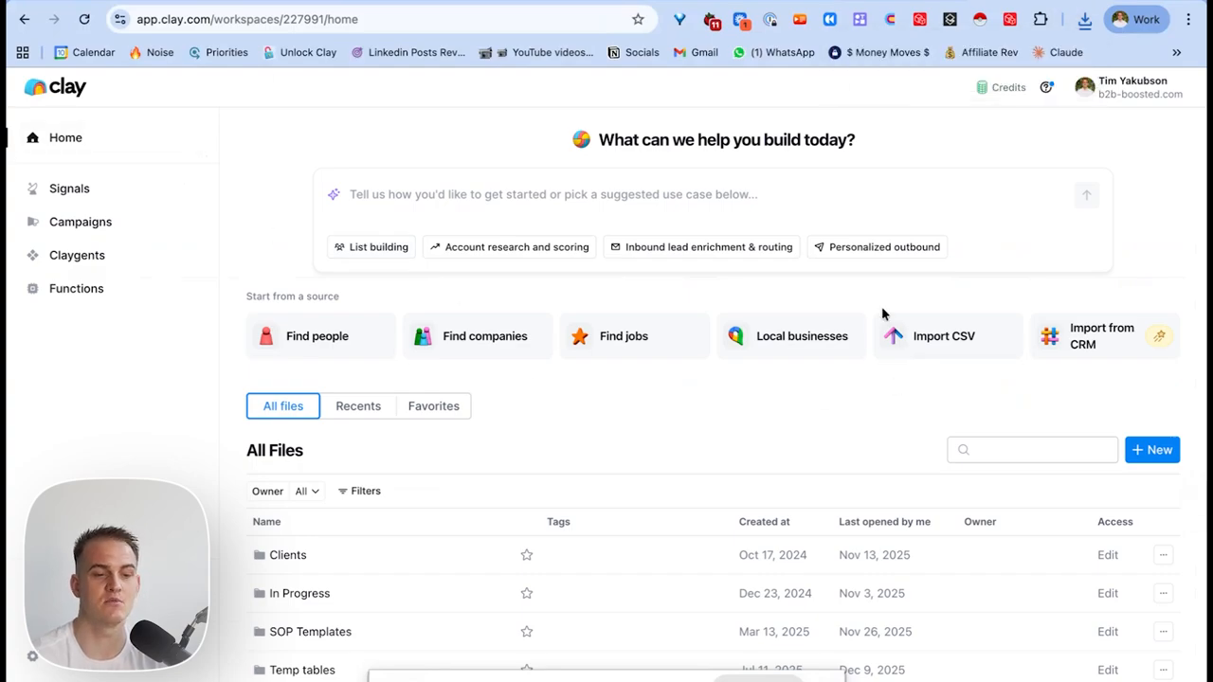
# Import the downloaded Famous people CSV into a new blank Clay table, 'Famous people - Sheet1 (25)'.
pyautogui.click(963, 347)
pyautogui.click(1085, 19)
pyautogui.moveTo(994, 92); pyautogui.dragTo(862, 151)
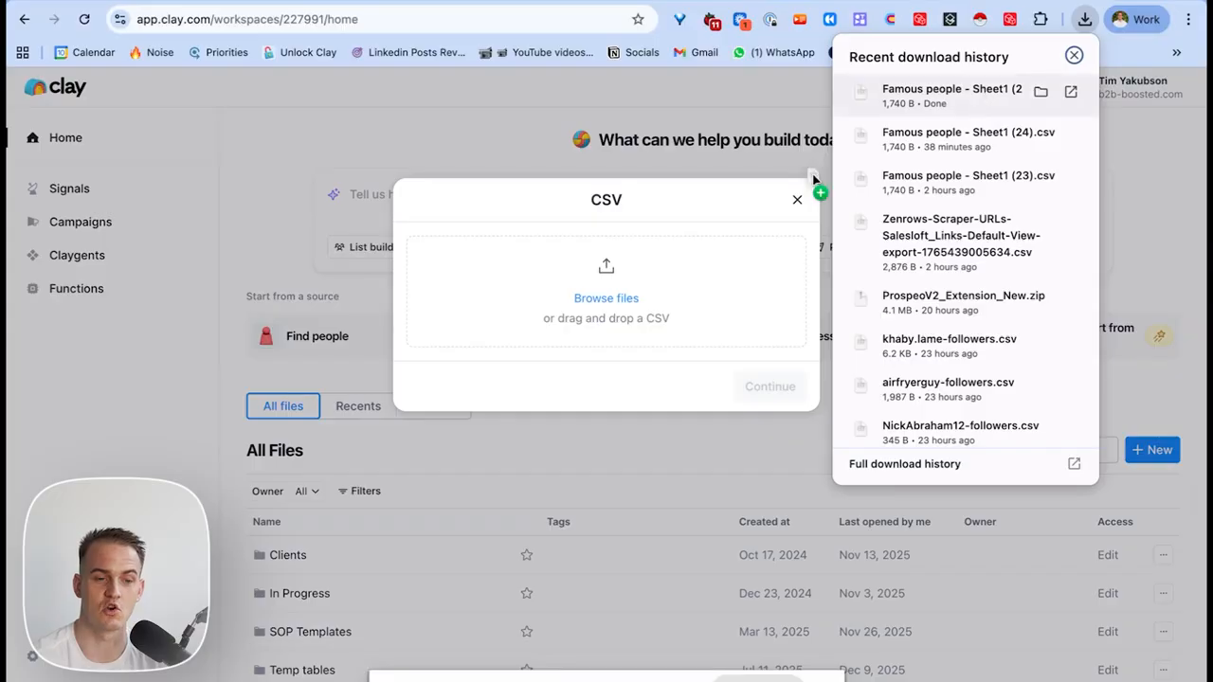
pyautogui.moveTo(862, 151); pyautogui.dragTo(606, 294)
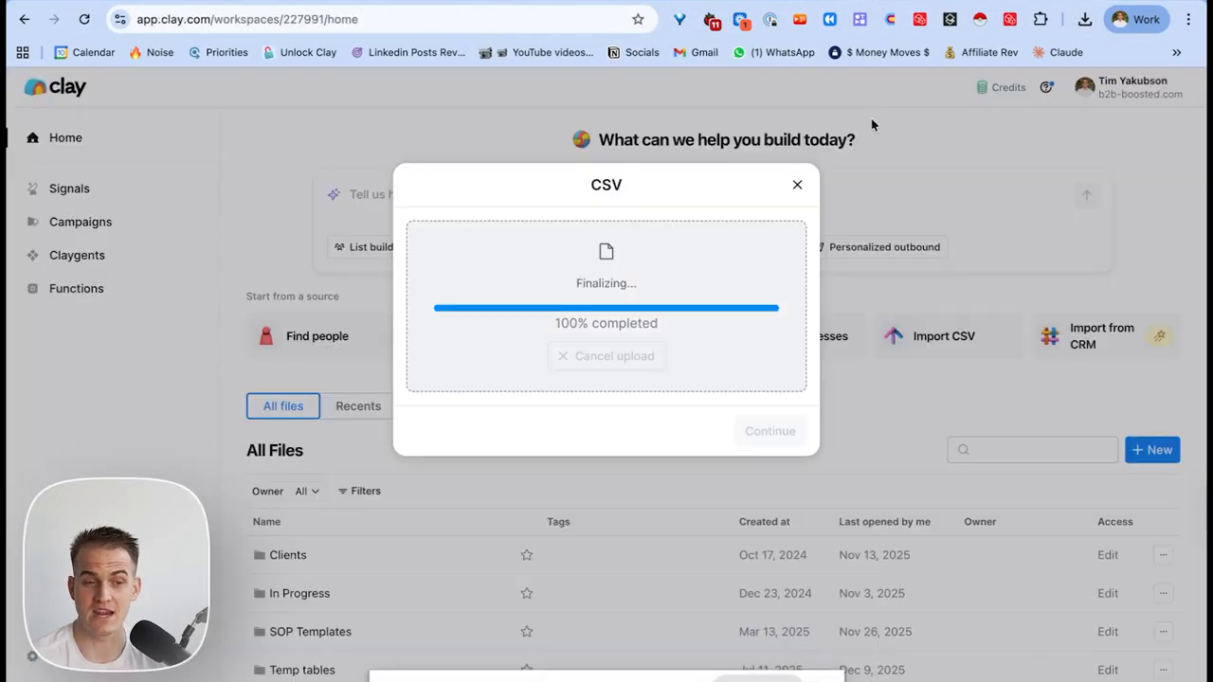
pyautogui.click(777, 461)
pyautogui.click(640, 335)
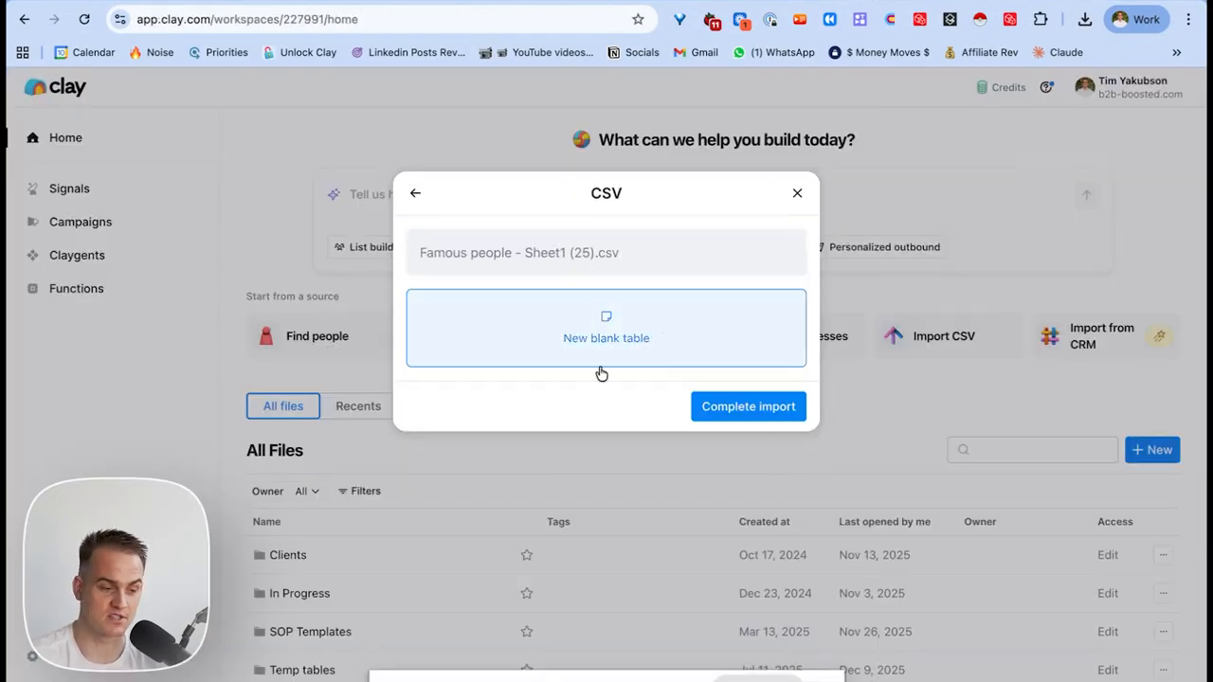
pyautogui.click(747, 407)
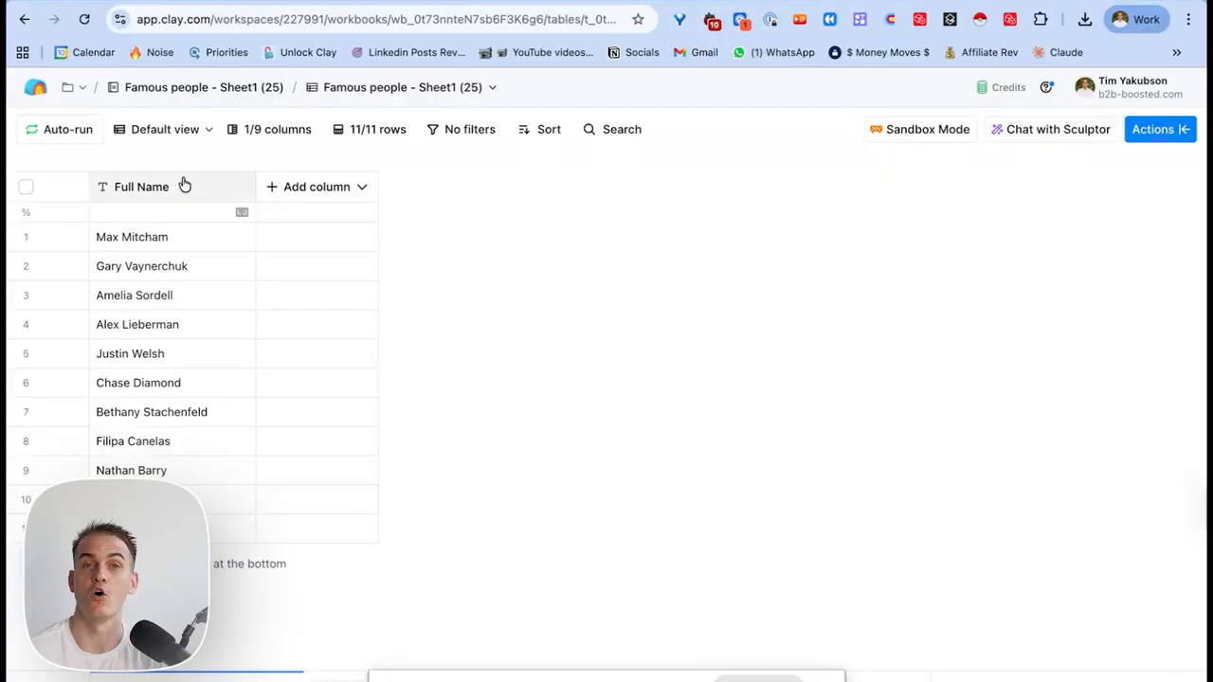
# Add a Use AI web-research (Claygent) enrichment, found by searching 'claygent'.
pyautogui.click(1154, 139)
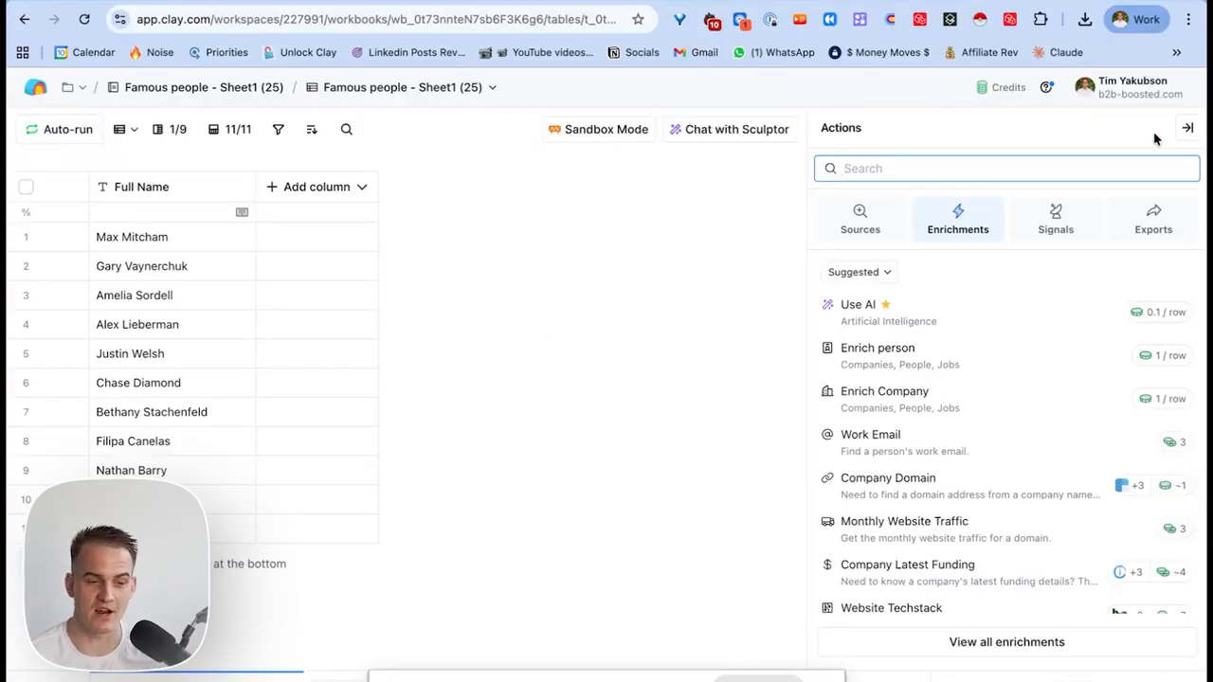
pyautogui.write('claygent')
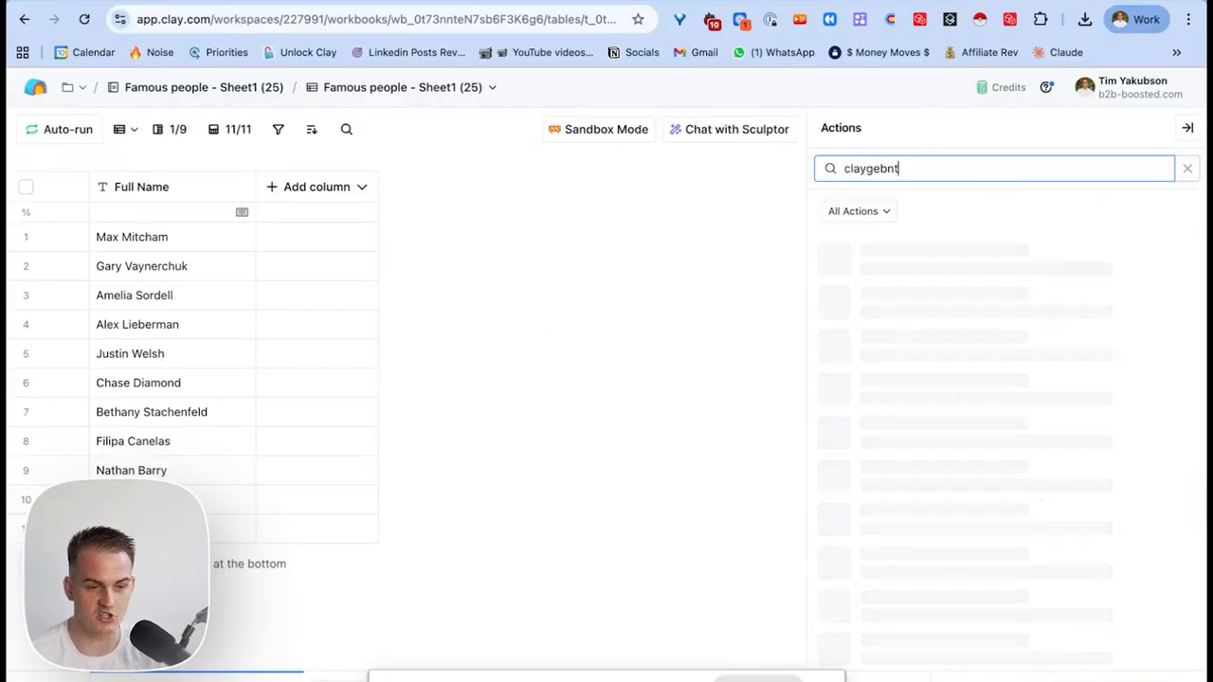
pyautogui.click(1007, 273)
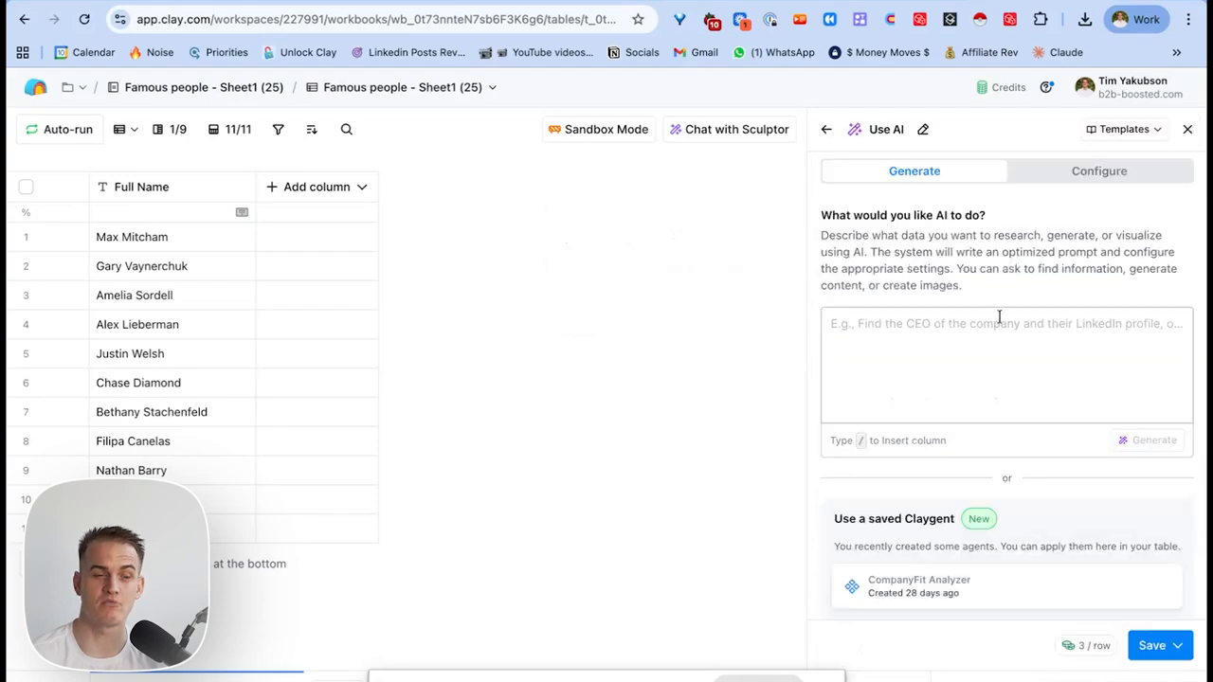
# Write a prompt to find LinkedIn profile and company website from the Full Name column, then generate it.
pyautogui.write('the inp')
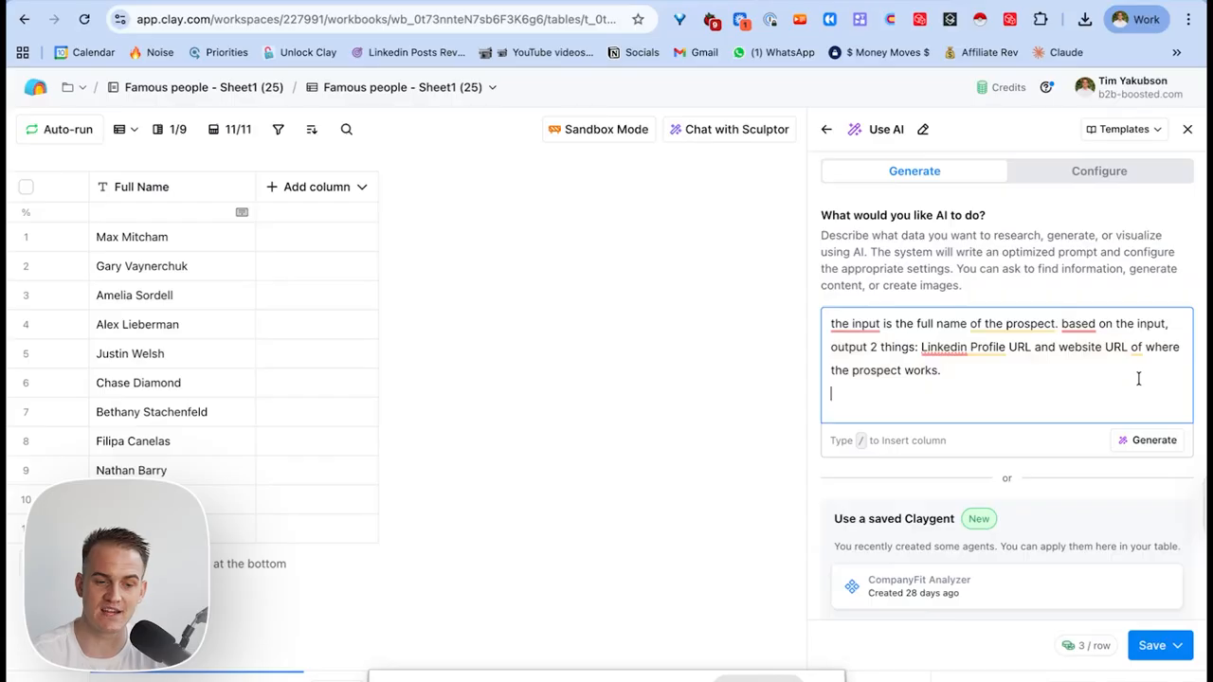
pyautogui.moveTo(1143, 379); pyautogui.dragTo(1070, 357)
pyautogui.click(1052, 377)
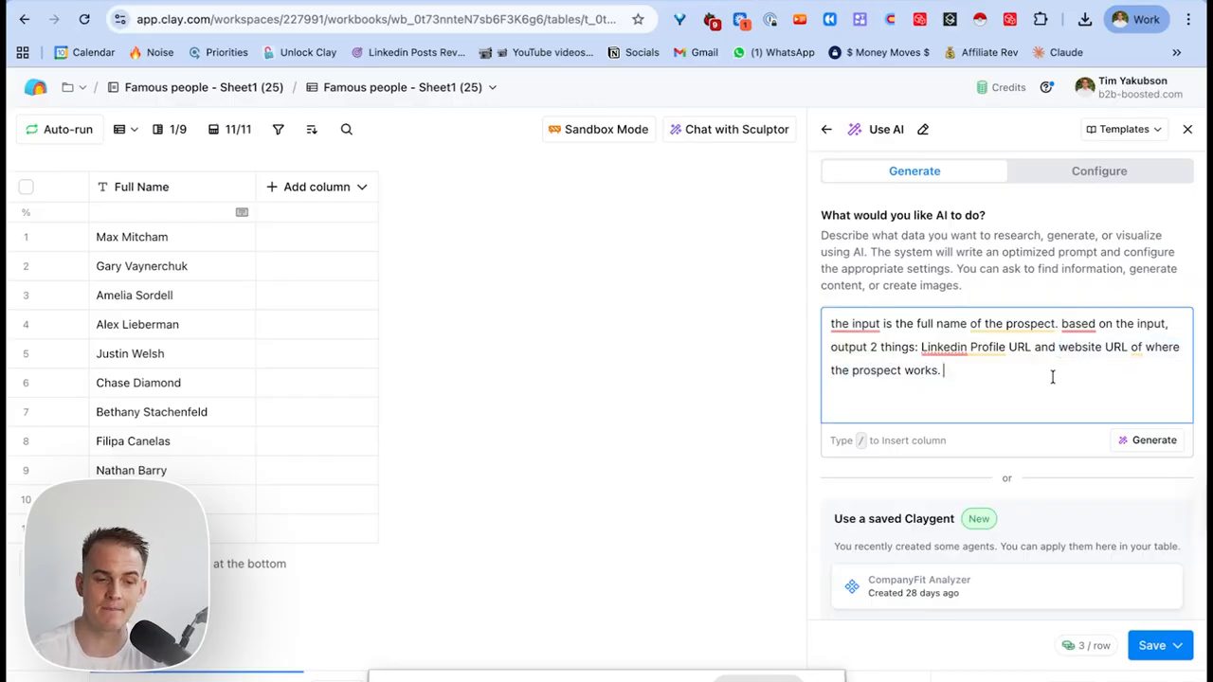
pyautogui.write('The')
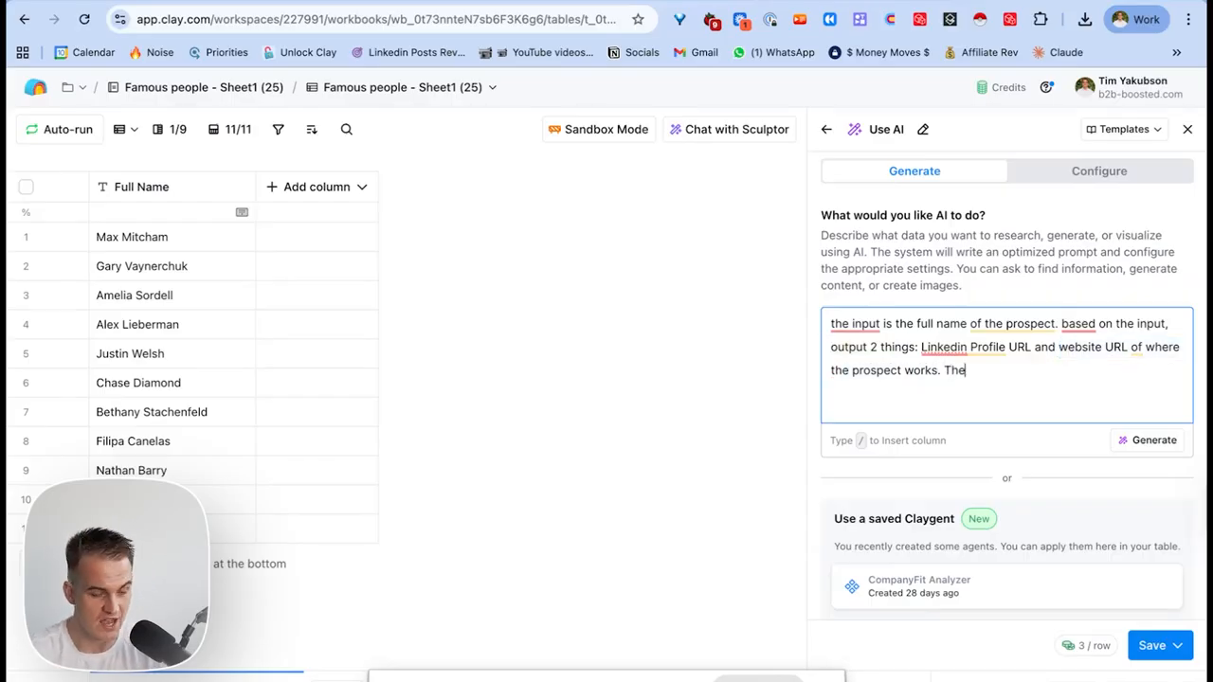
pyautogui.write(' input: /')
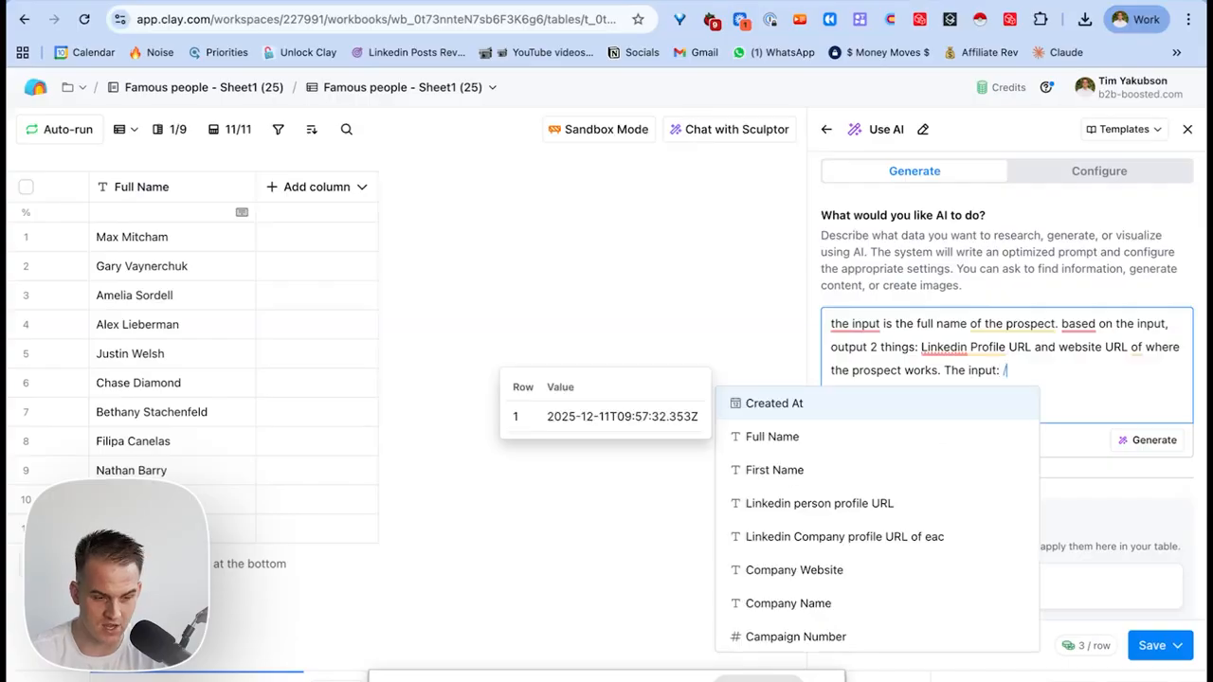
pyautogui.click(948, 444)
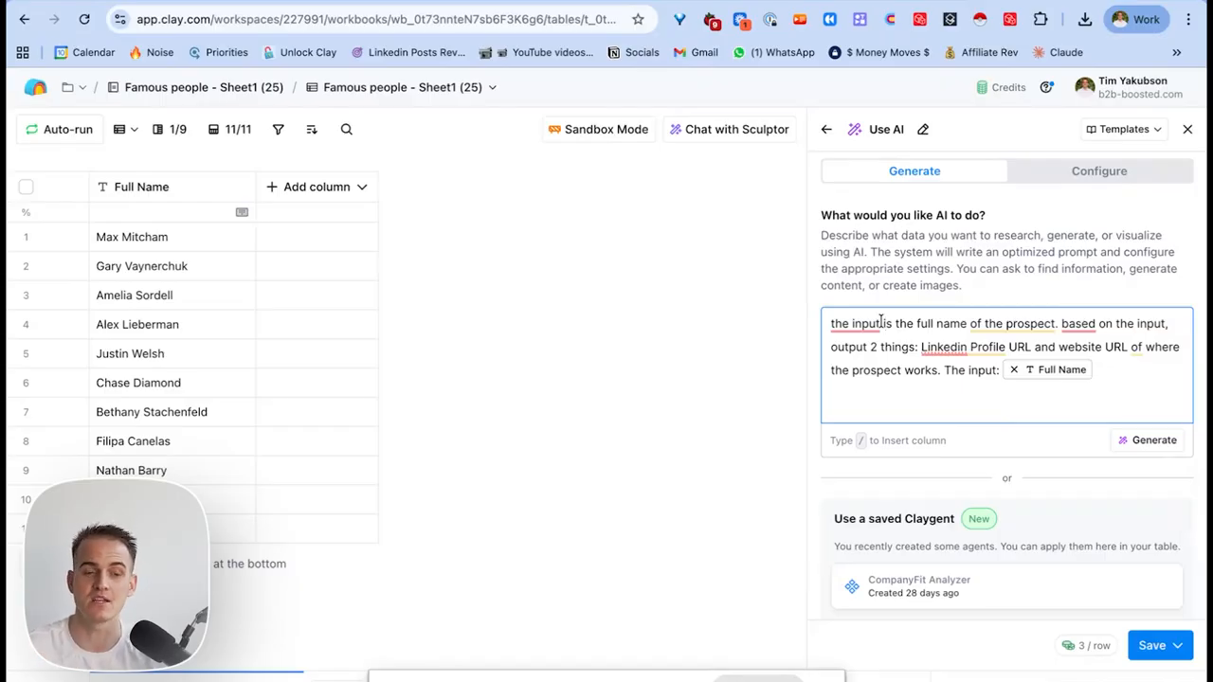
pyautogui.click(1154, 441)
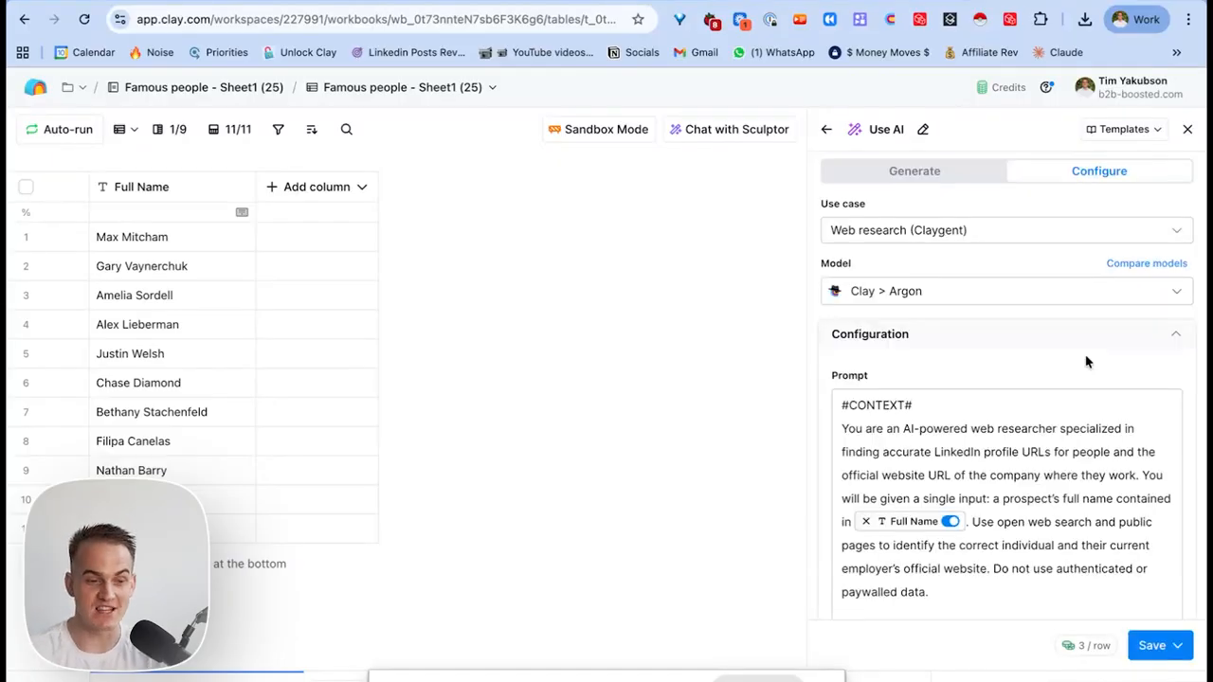
# Set the linkedinProfileUrl and companyWebsite outputs to URL field type.
pyautogui.scroll(-10, 995, 407)
pyautogui.scroll(-10, 988, 439)
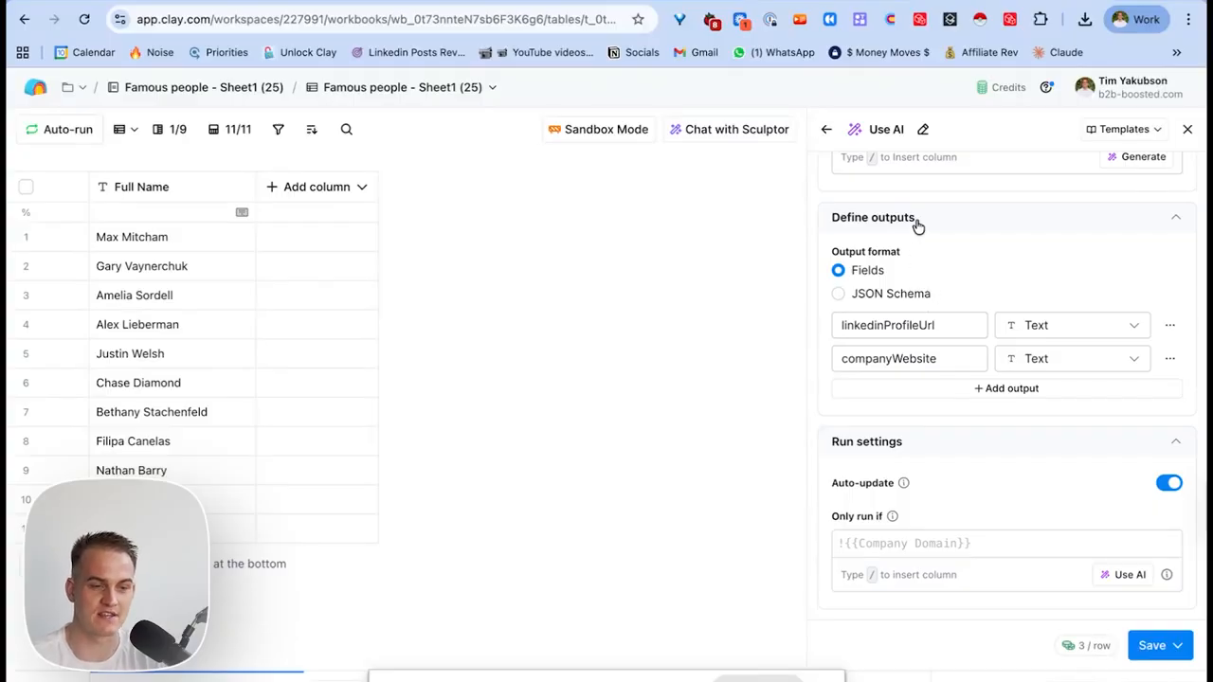
pyautogui.click(822, 219)
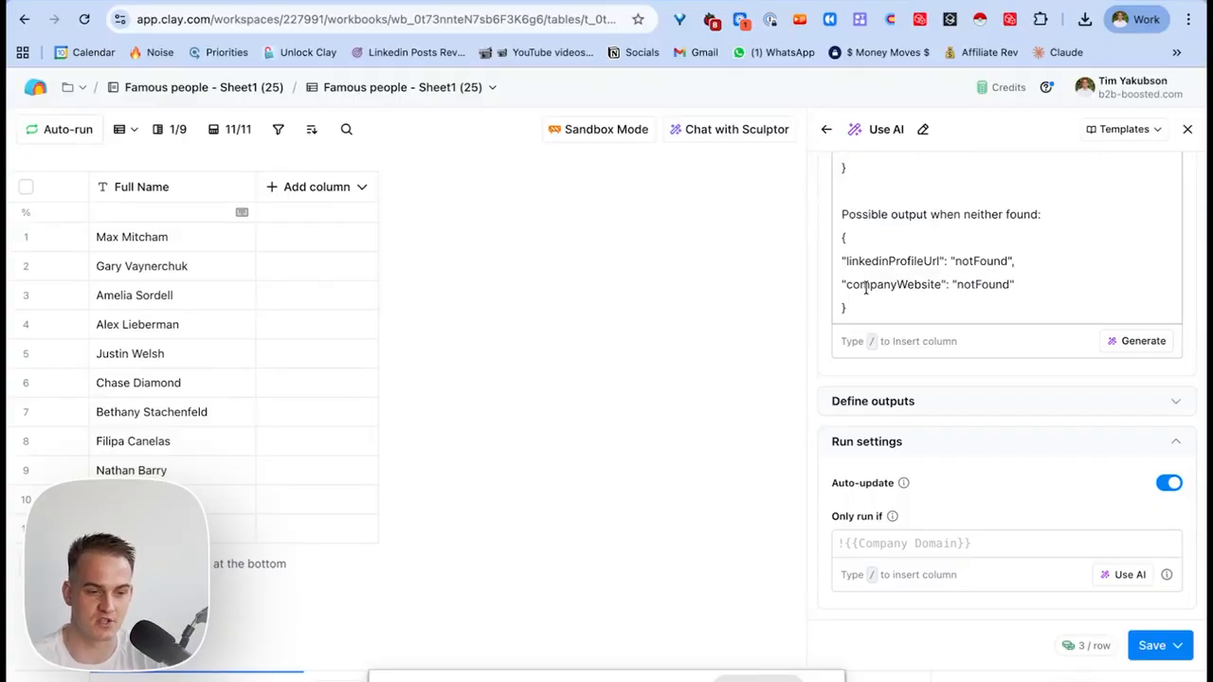
pyautogui.click(908, 403)
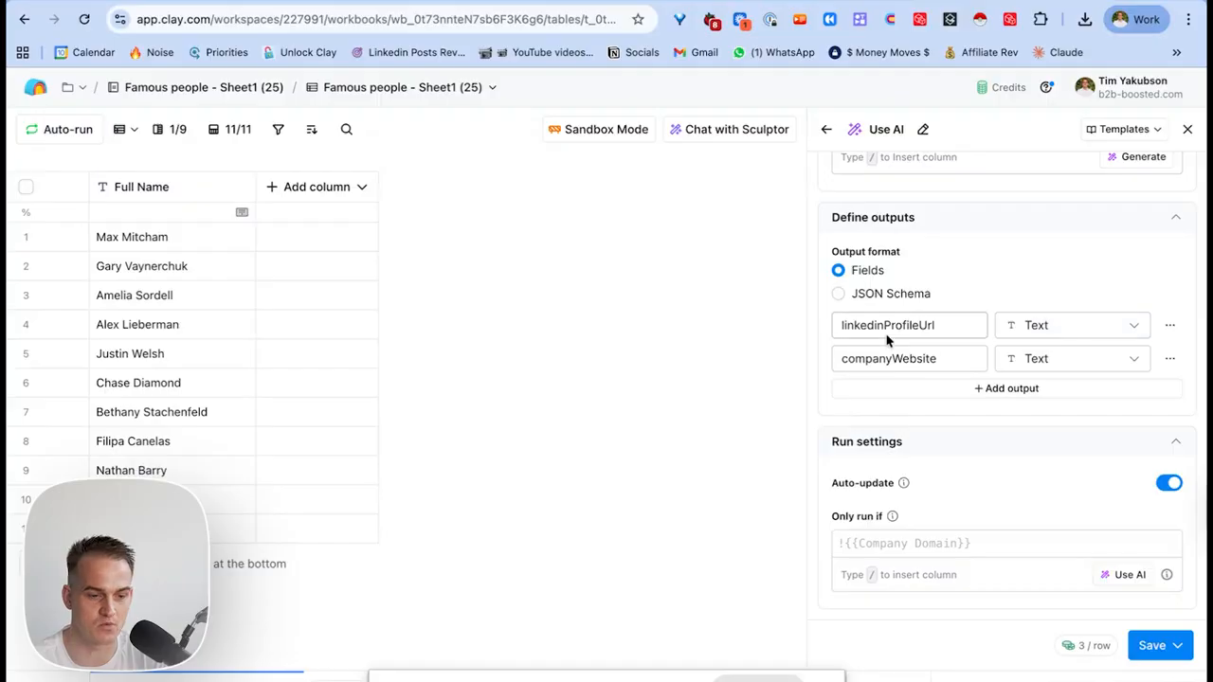
pyautogui.click(1039, 328)
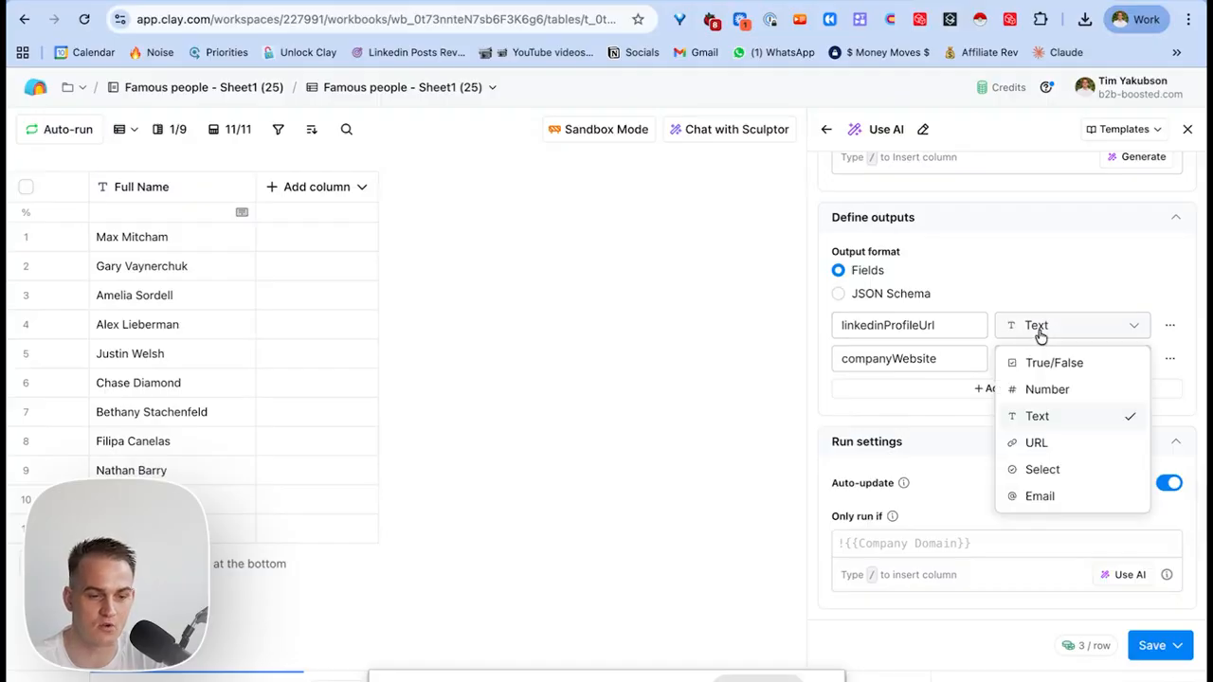
pyautogui.click(1035, 441)
pyautogui.click(1031, 360)
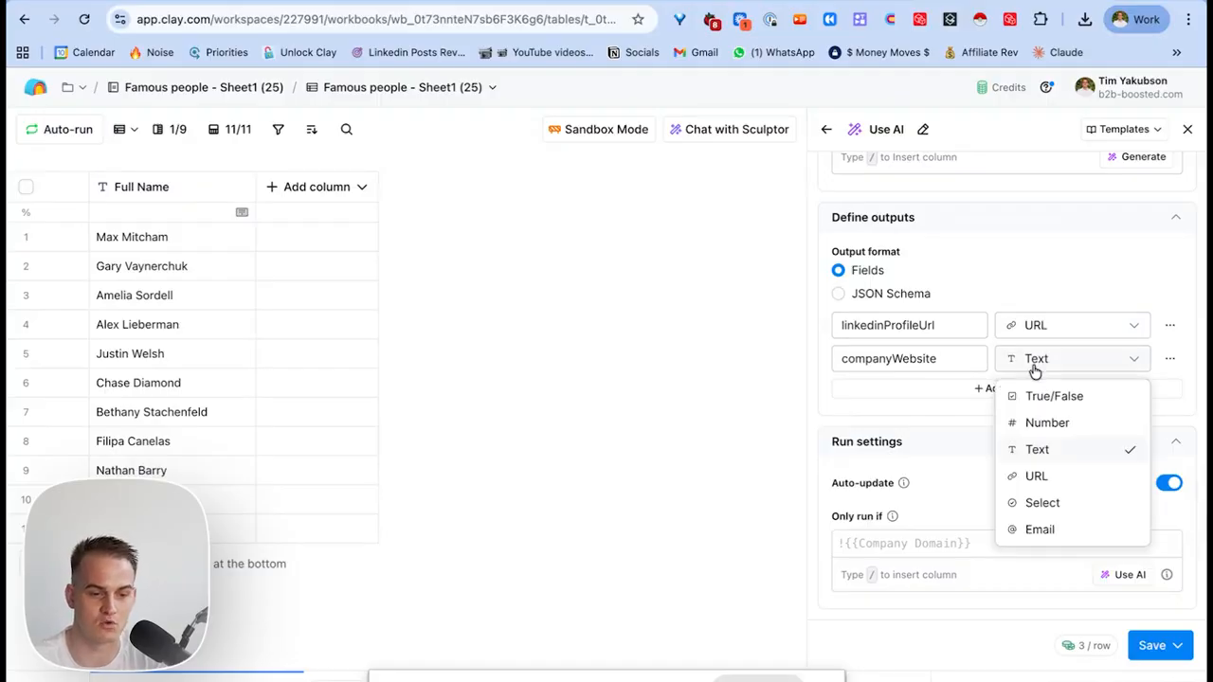
pyautogui.click(1034, 477)
# Save the GPT 4o Mini enrichment and run it on 10 rows.
pyautogui.scroll(5, 1002, 412)
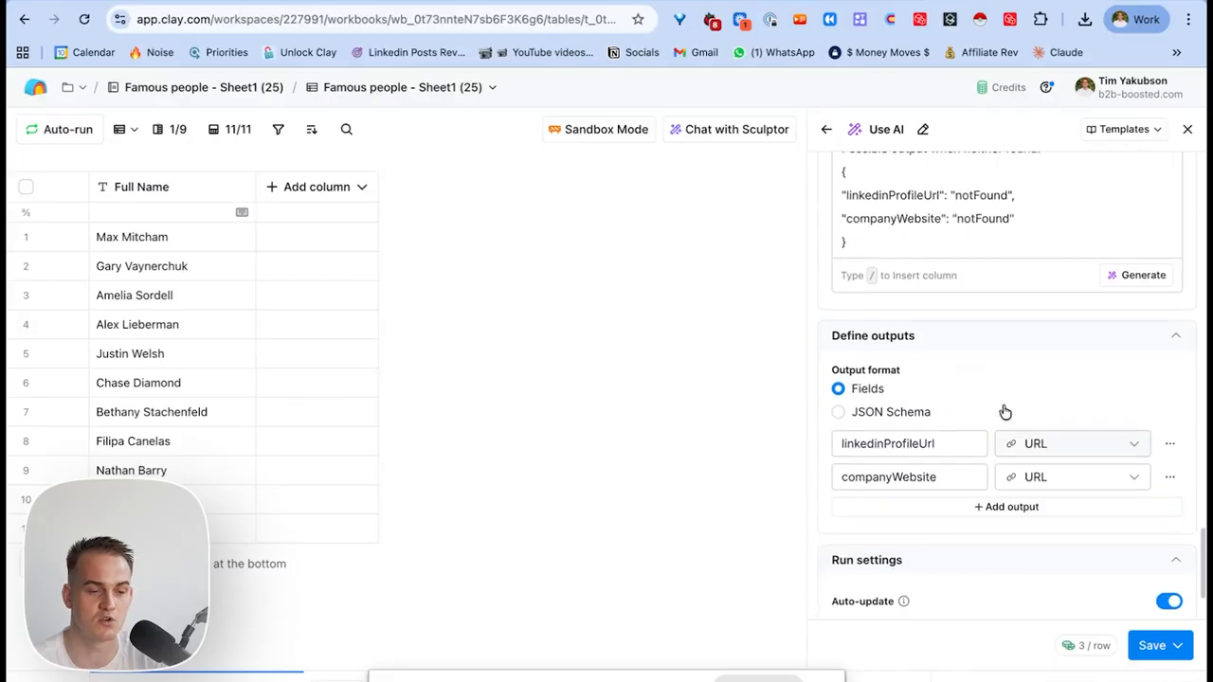
pyautogui.scroll(10, 1002, 408)
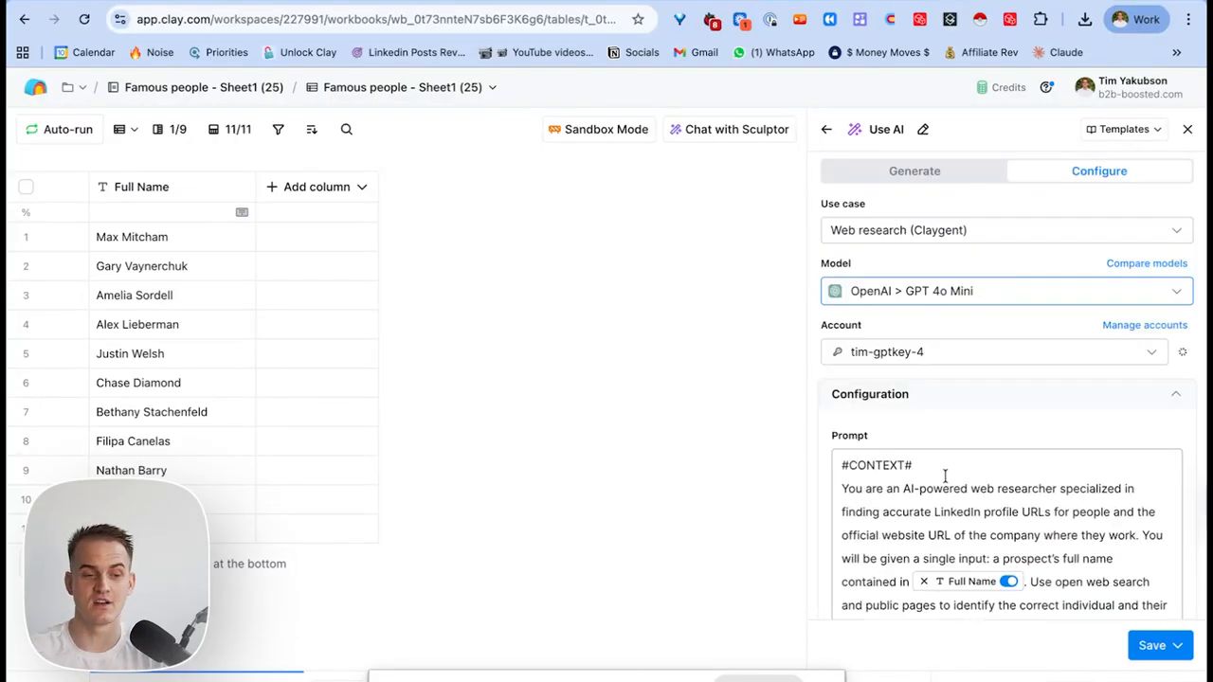
pyautogui.click(1151, 645)
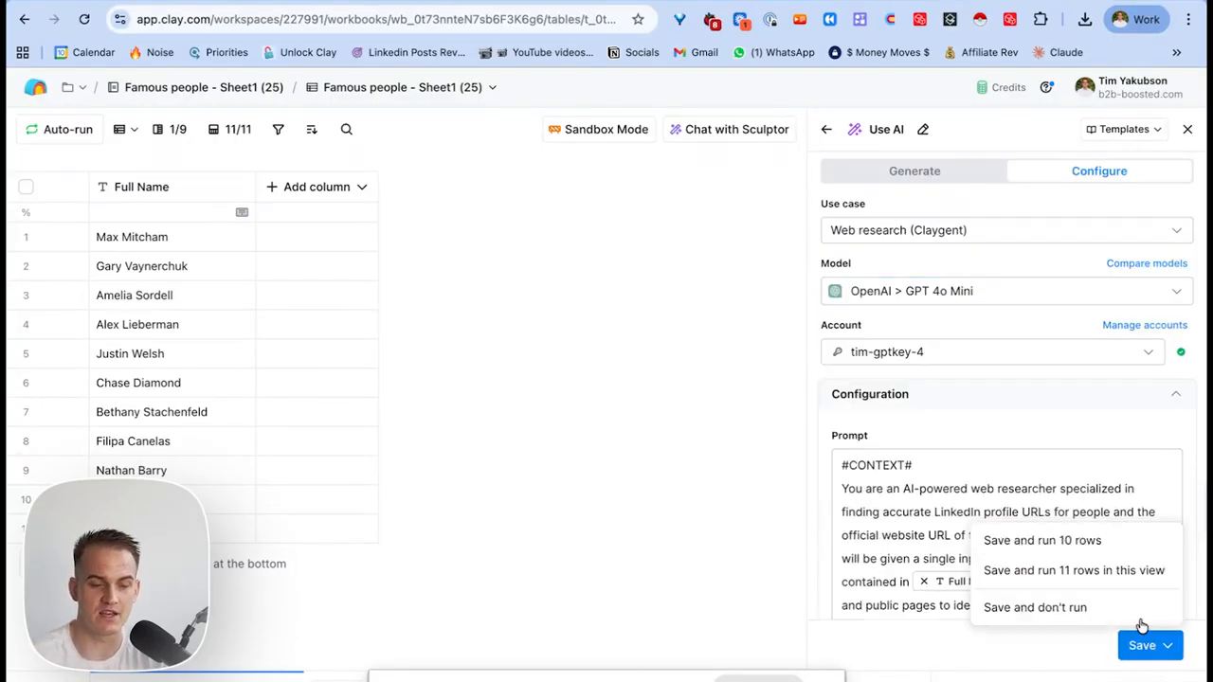
pyautogui.click(1056, 547)
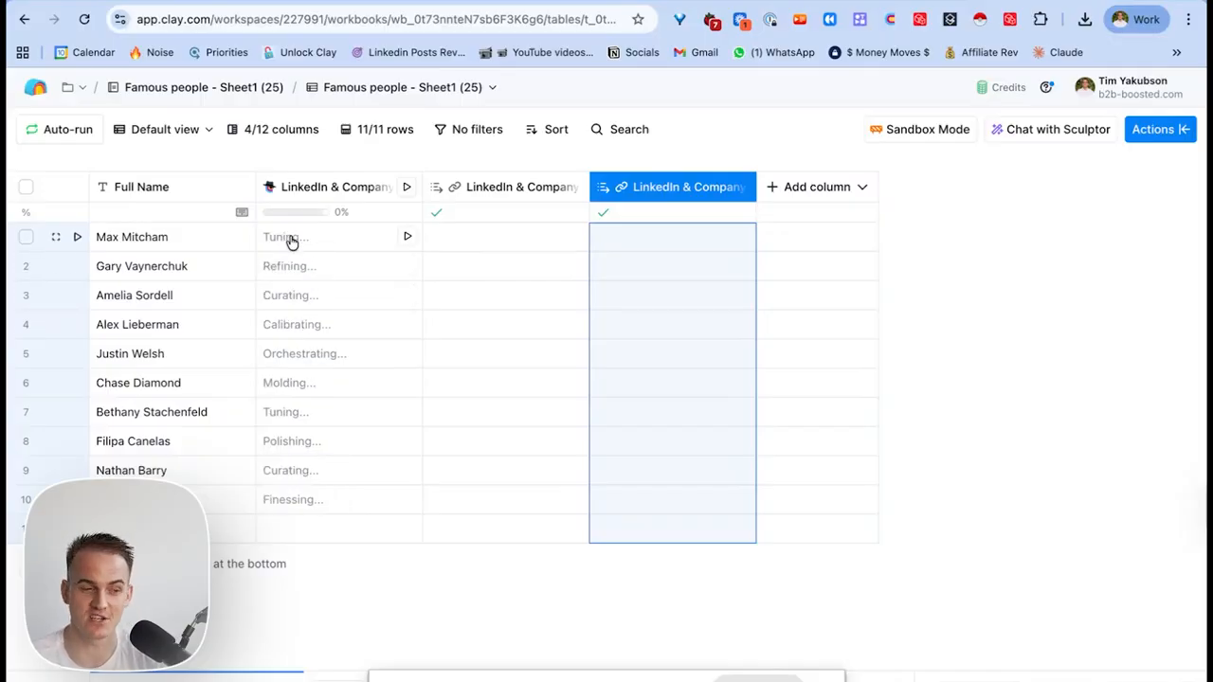
# Widen the LinkedIn Profile Url column and inspect row 2's enrichment response.
pyautogui.moveTo(588, 206); pyautogui.dragTo(723, 206)
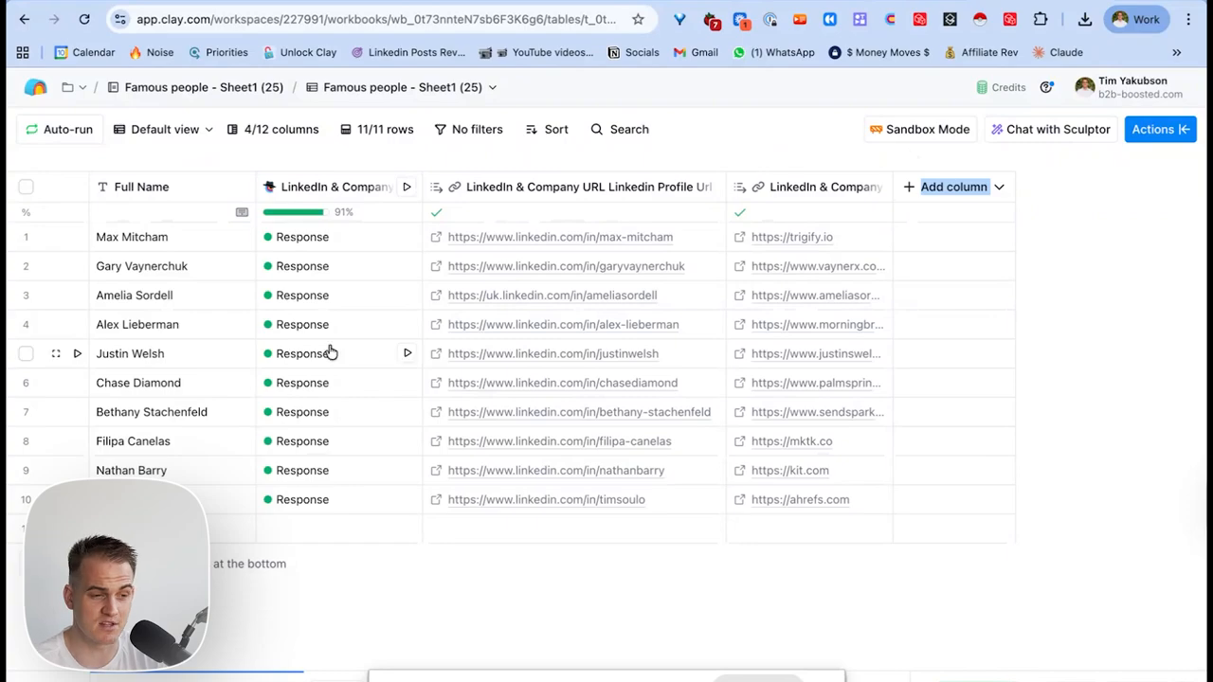
pyautogui.click(322, 266)
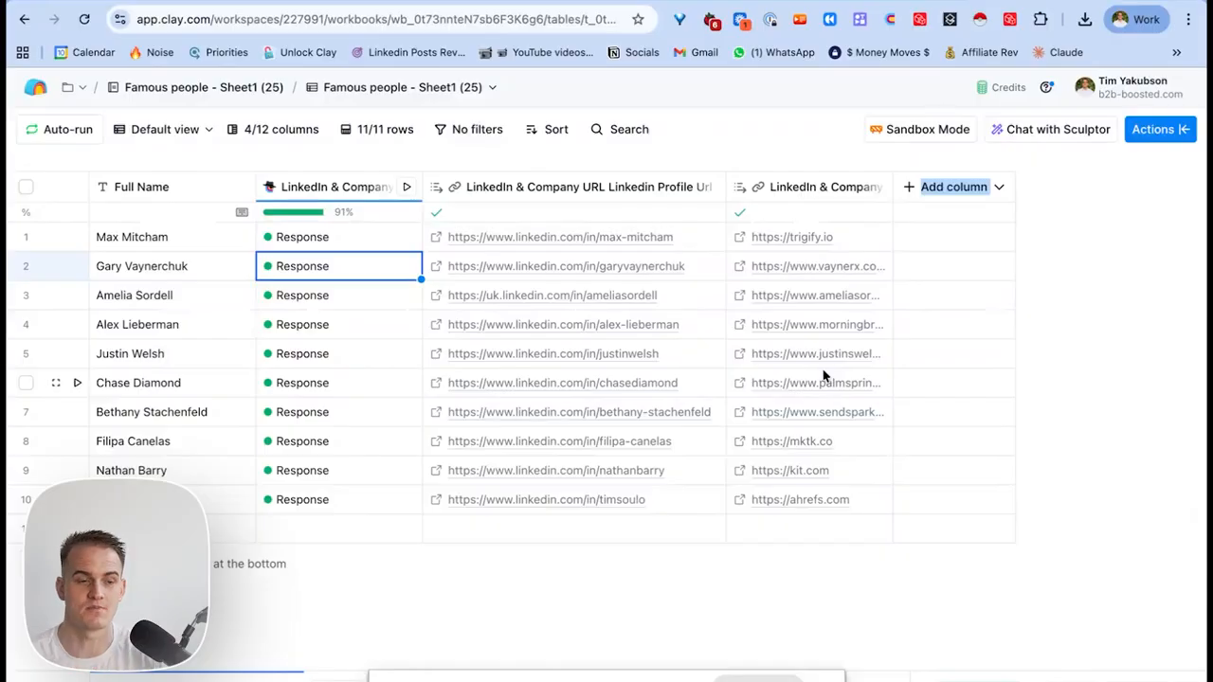
# Add the Work Email enrichment after briefly comparing it with personal email search results.
pyautogui.click(1169, 130)
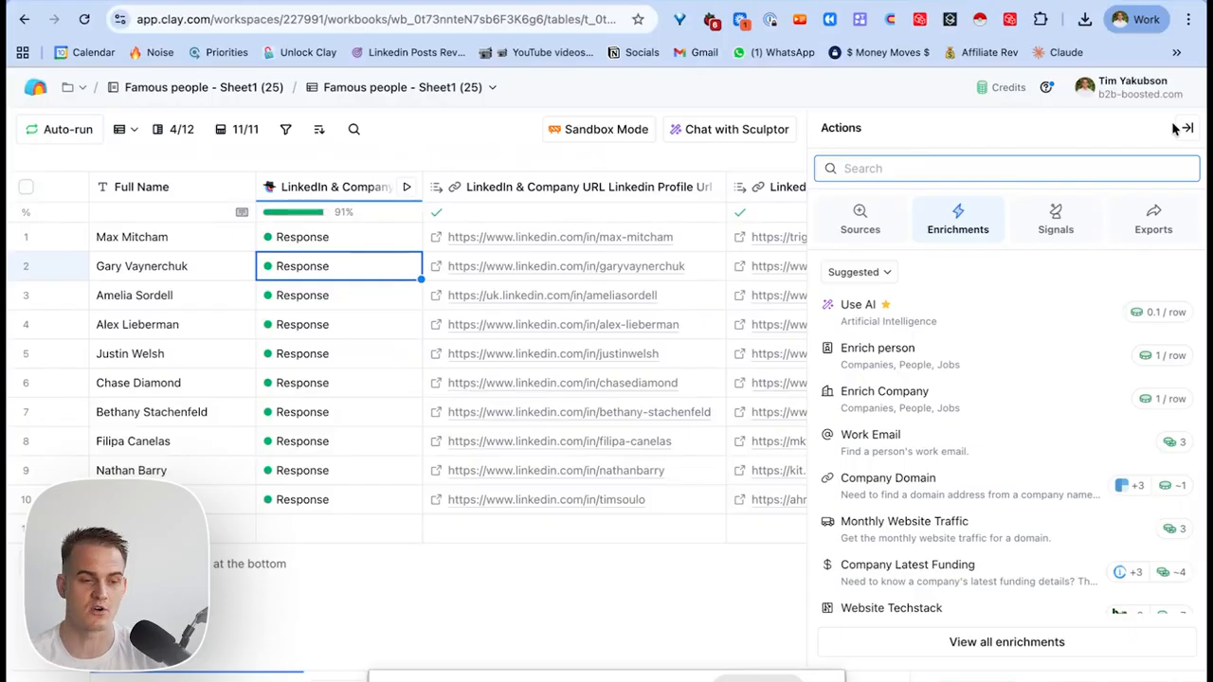
pyautogui.write('work email')
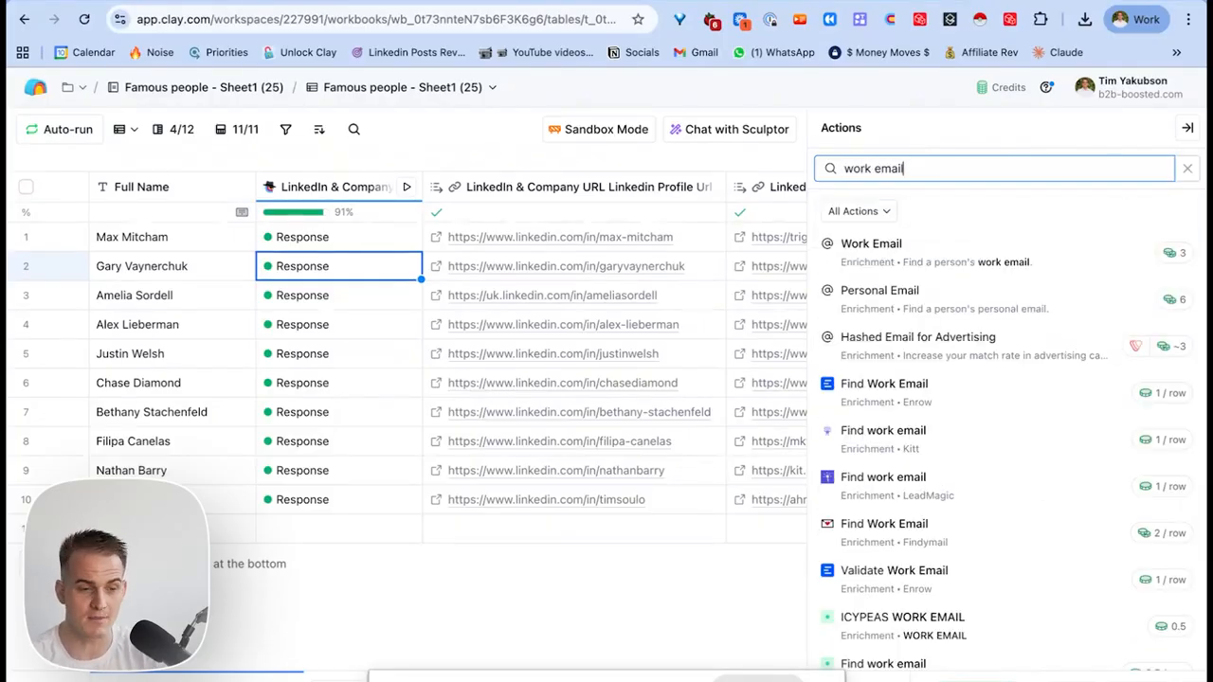
pyautogui.hotkey('ctrl', 'a')
pyautogui.write('personal')
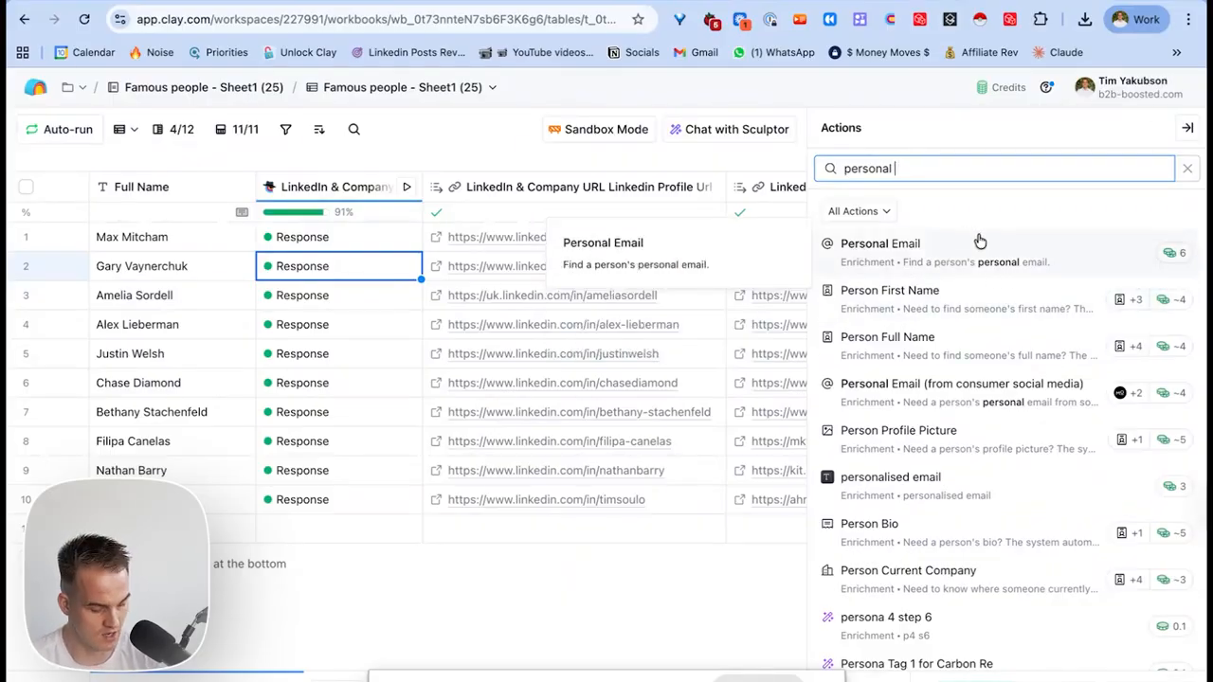
pyautogui.hotkey('ctrl', 'a')
pyautogui.write('work email')
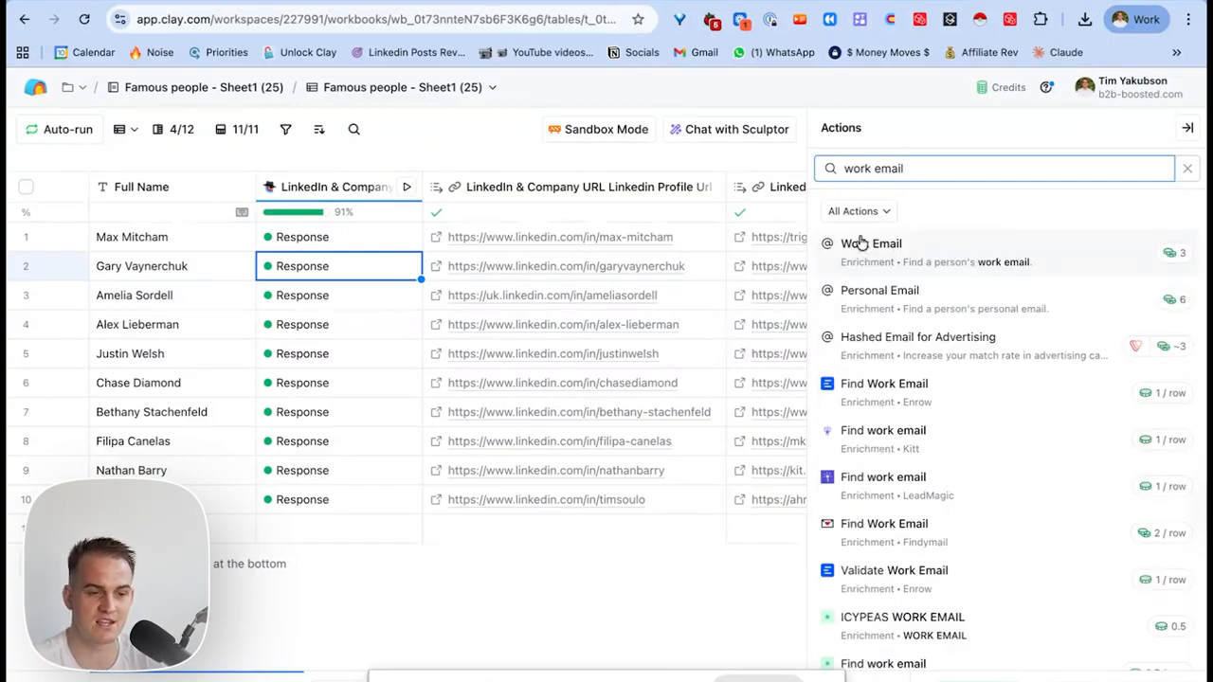
pyautogui.click(929, 257)
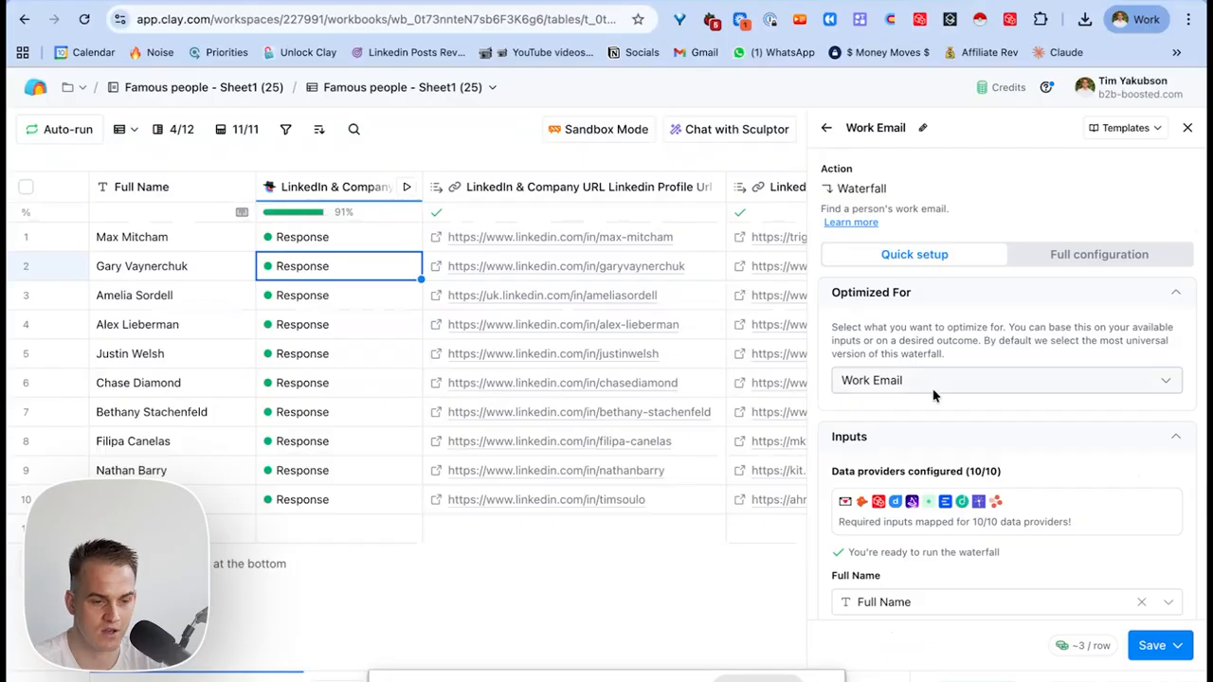
# Review the Full Name, company website and LinkedIn URL inputs and the full waterfall provider sequence.
pyautogui.scroll(-2, 933, 395)
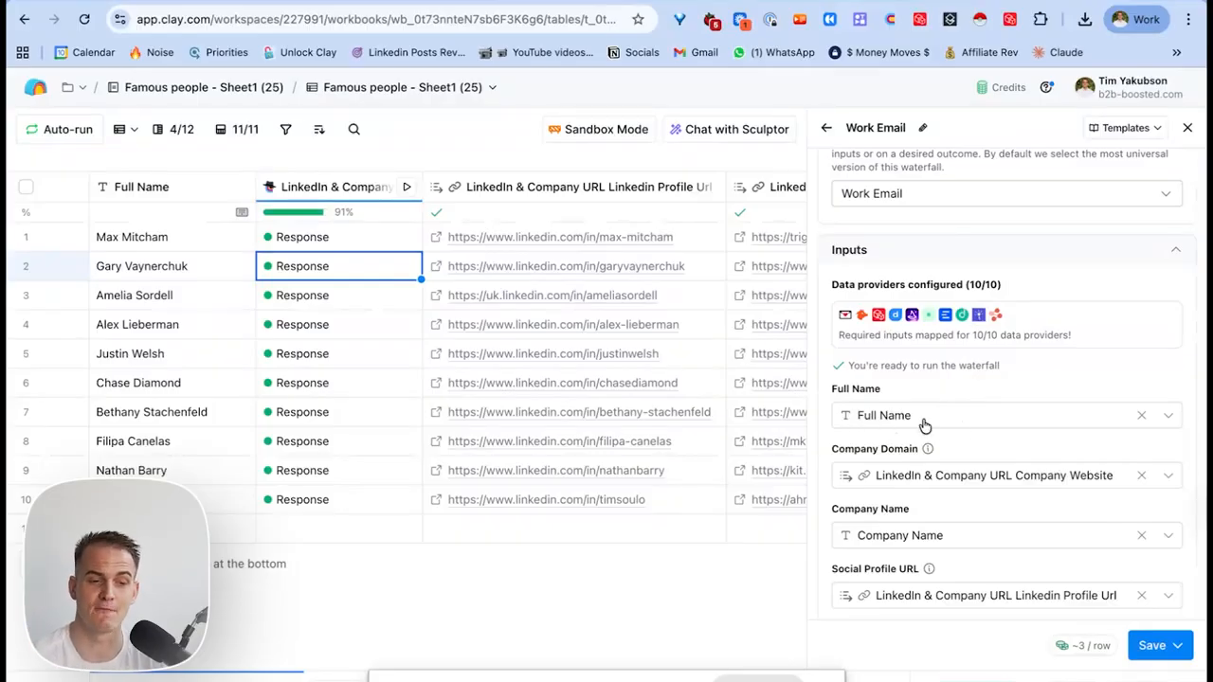
pyautogui.scroll(-1, 923, 420)
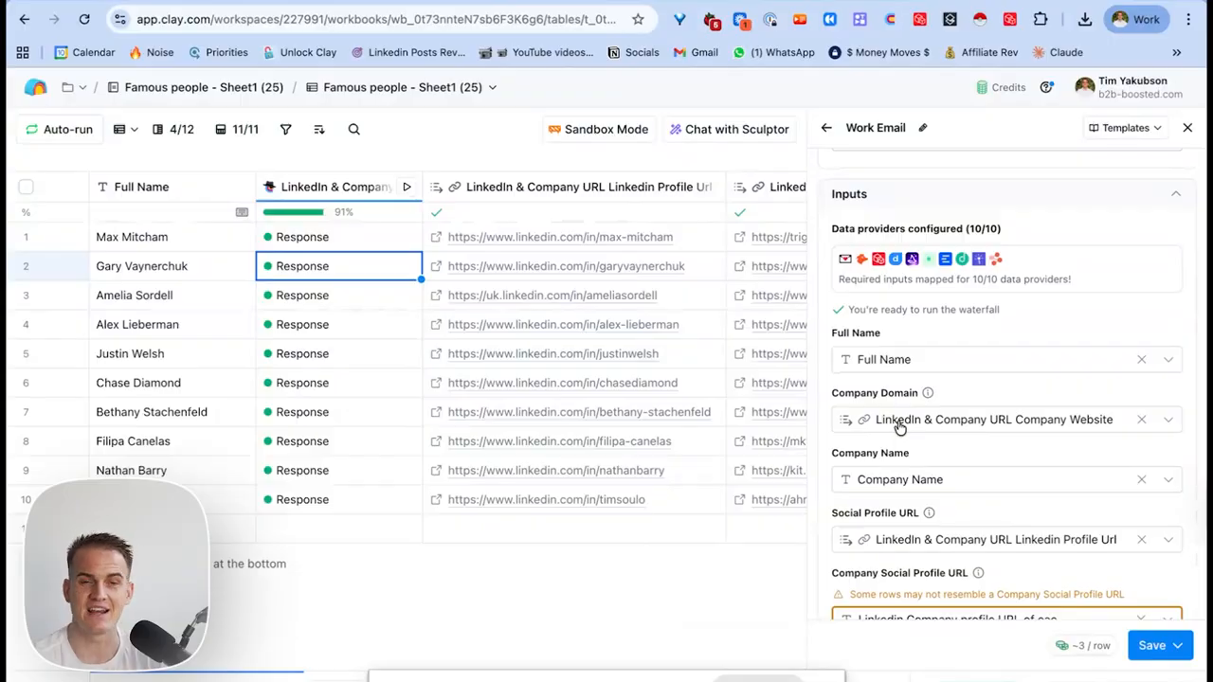
pyautogui.moveTo(898, 428)
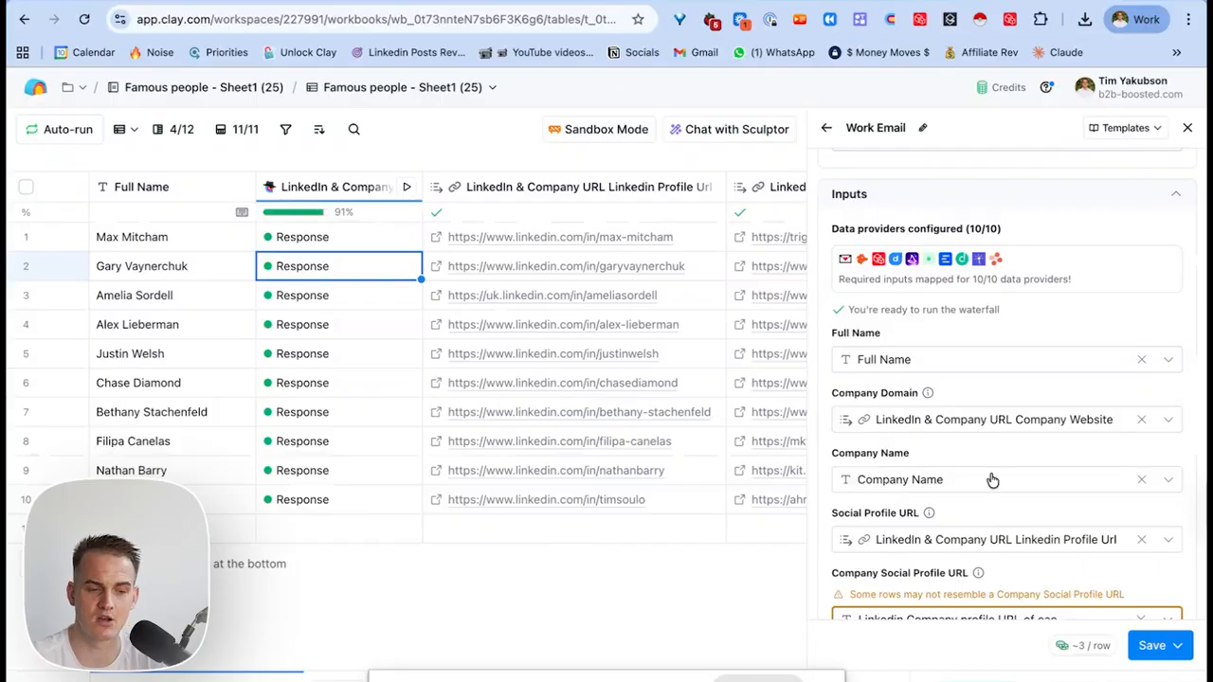
pyautogui.scroll(-2, 917, 481)
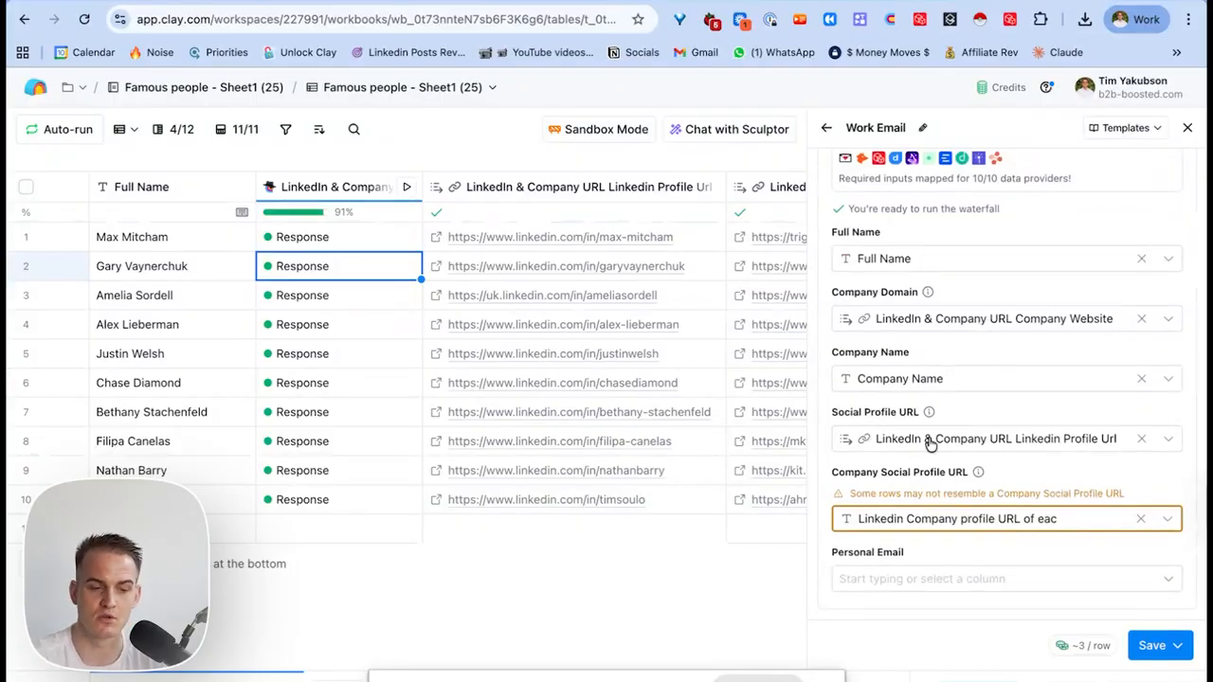
pyautogui.moveTo(931, 443)
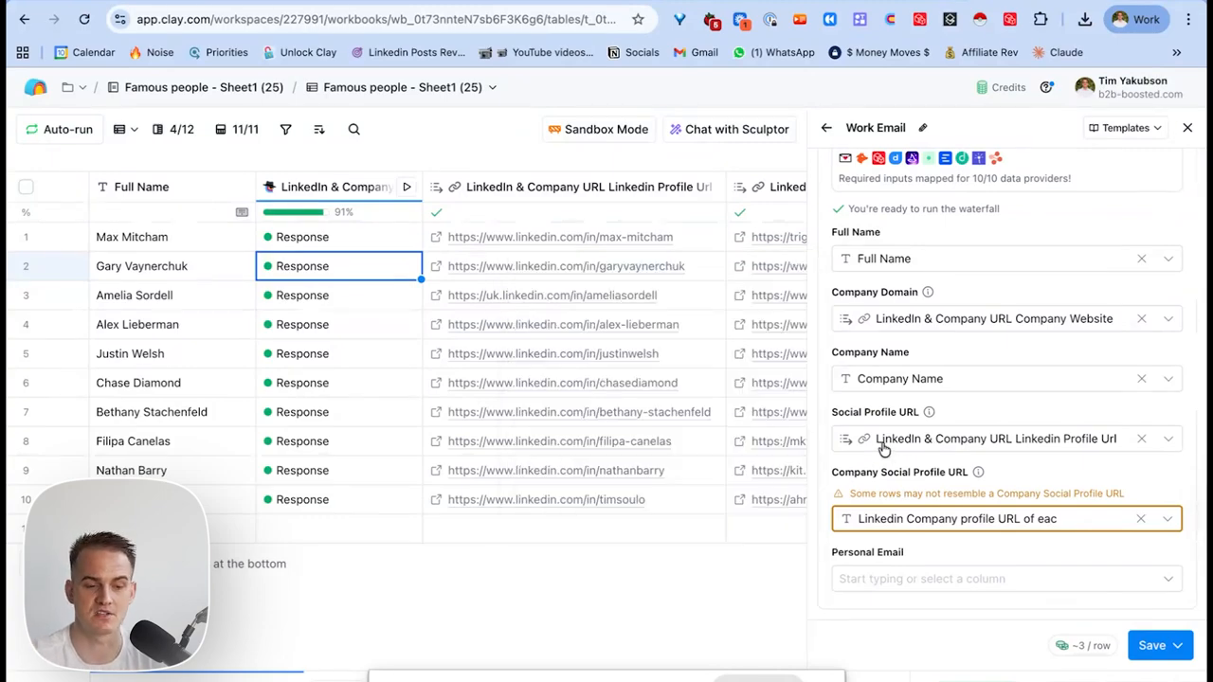
pyautogui.scroll(5, 995, 455)
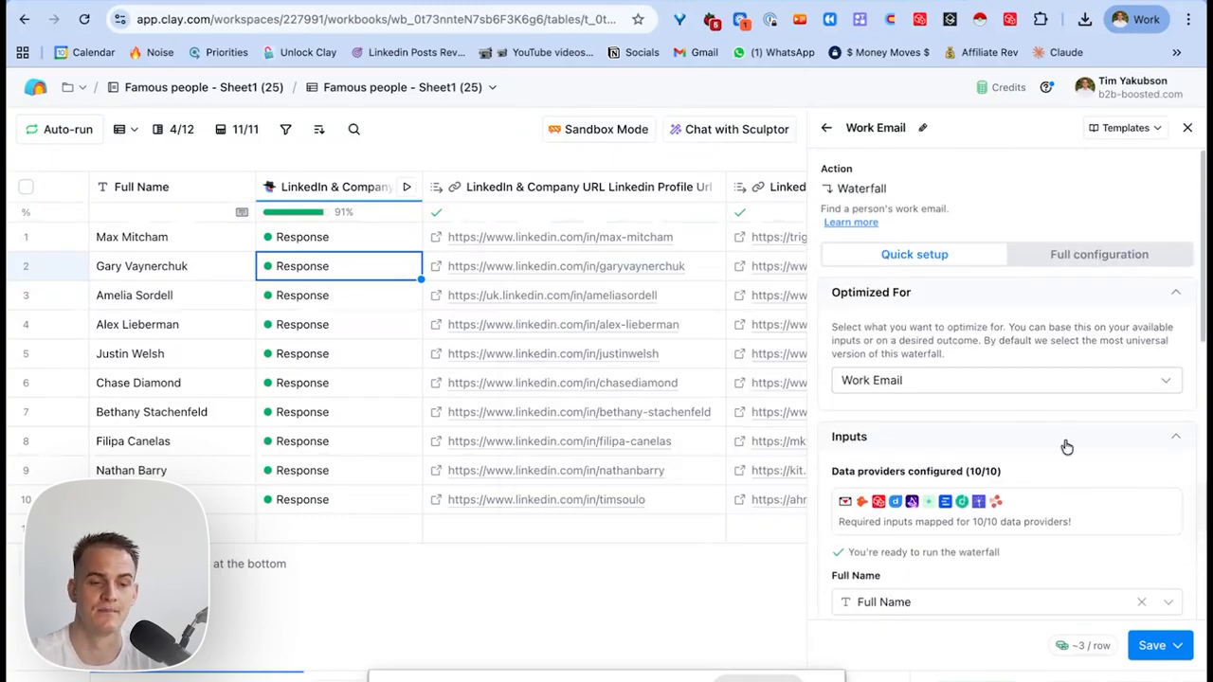
pyautogui.click(1111, 258)
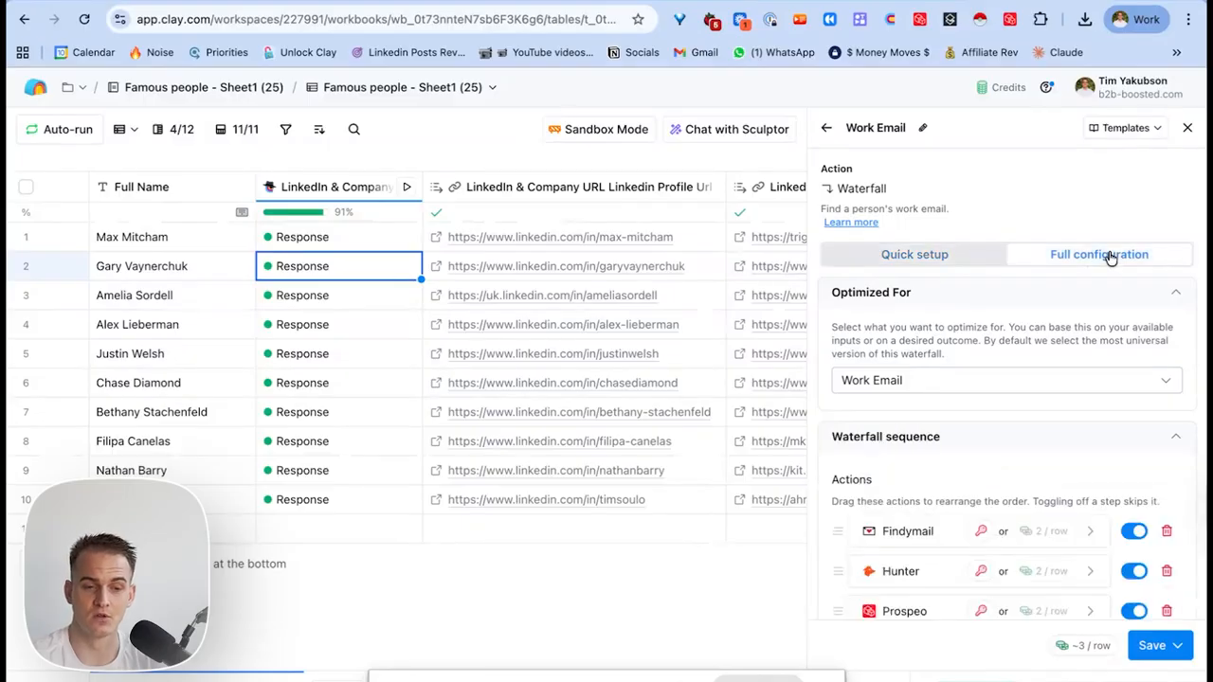
pyautogui.scroll(-3, 1051, 379)
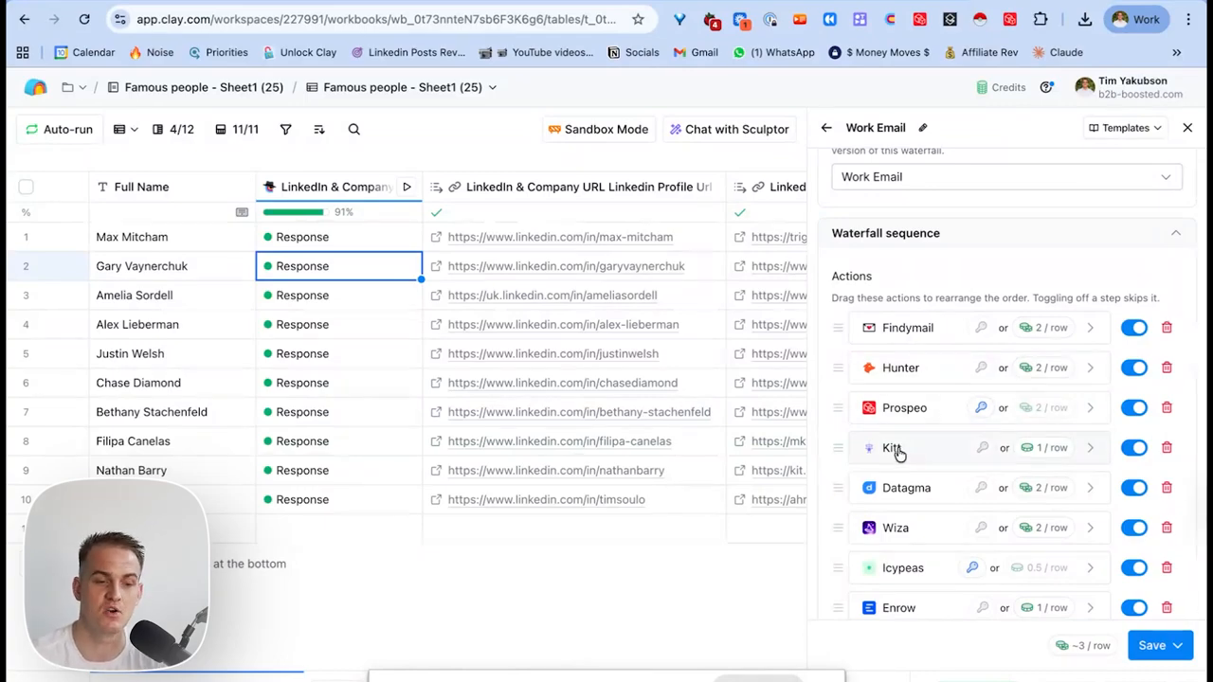
pyautogui.scroll(-5, 956, 448)
pyautogui.scroll(5, 938, 379)
pyautogui.scroll(-10, 950, 351)
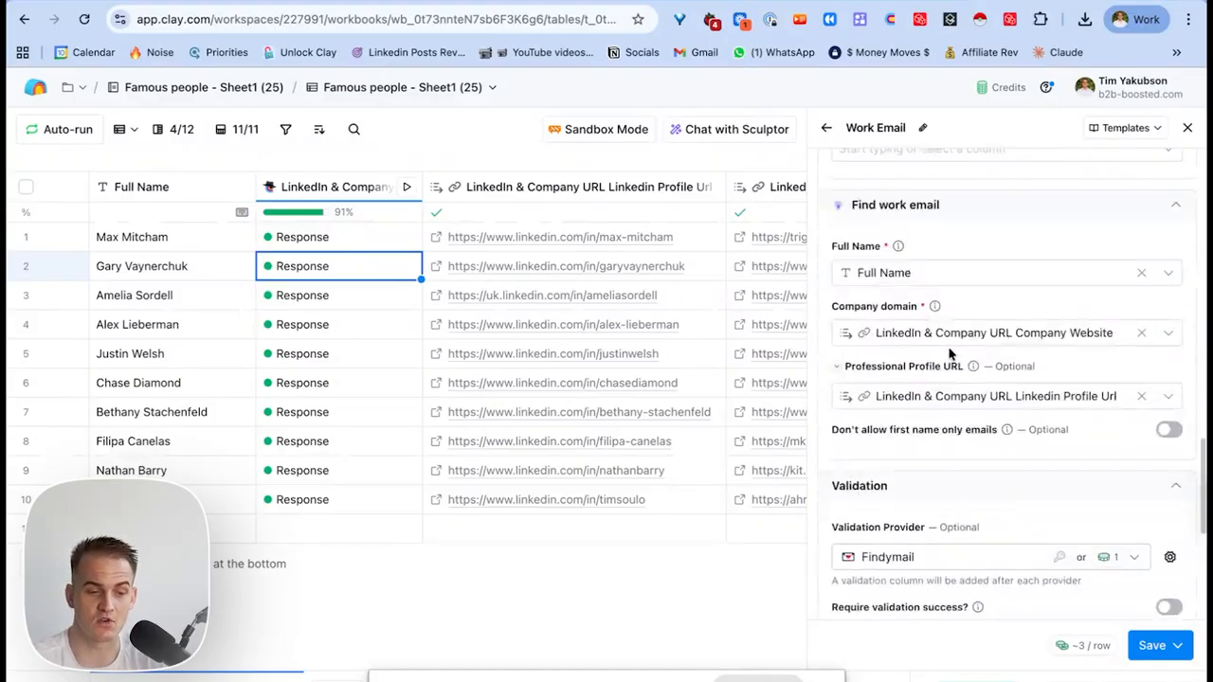
# Save and run Work Email on 10 rows, leaving Findymail validation unchanged.
pyautogui.click(1157, 643)
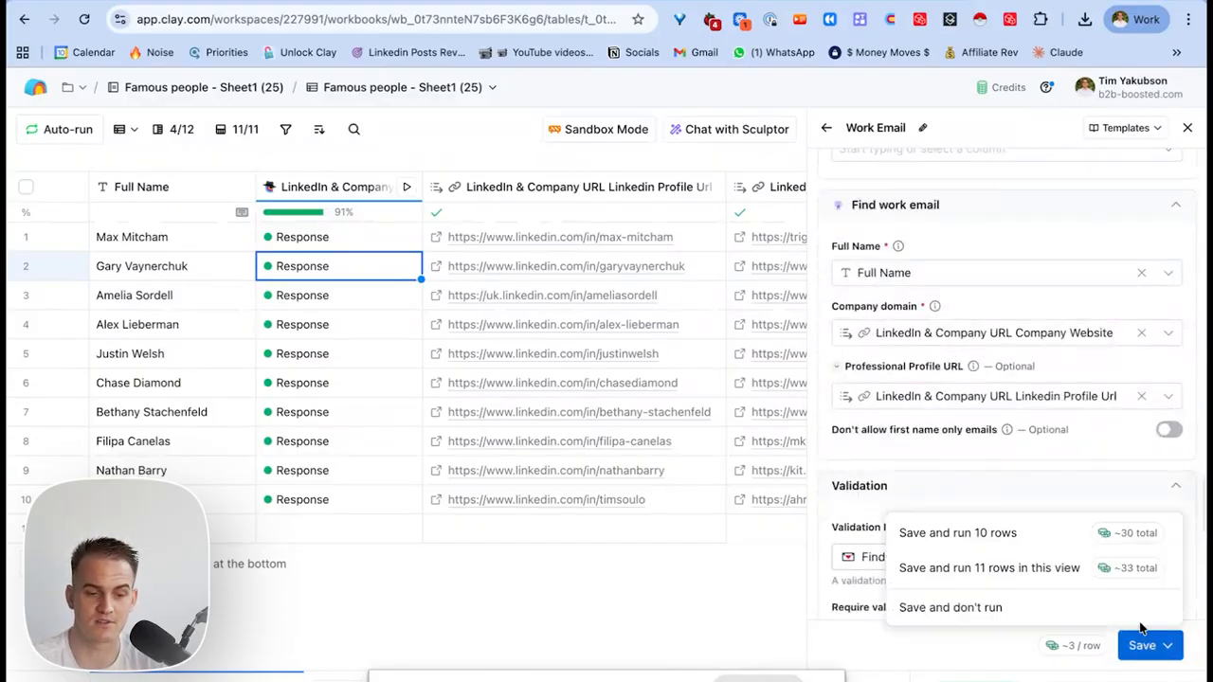
pyautogui.click(1035, 537)
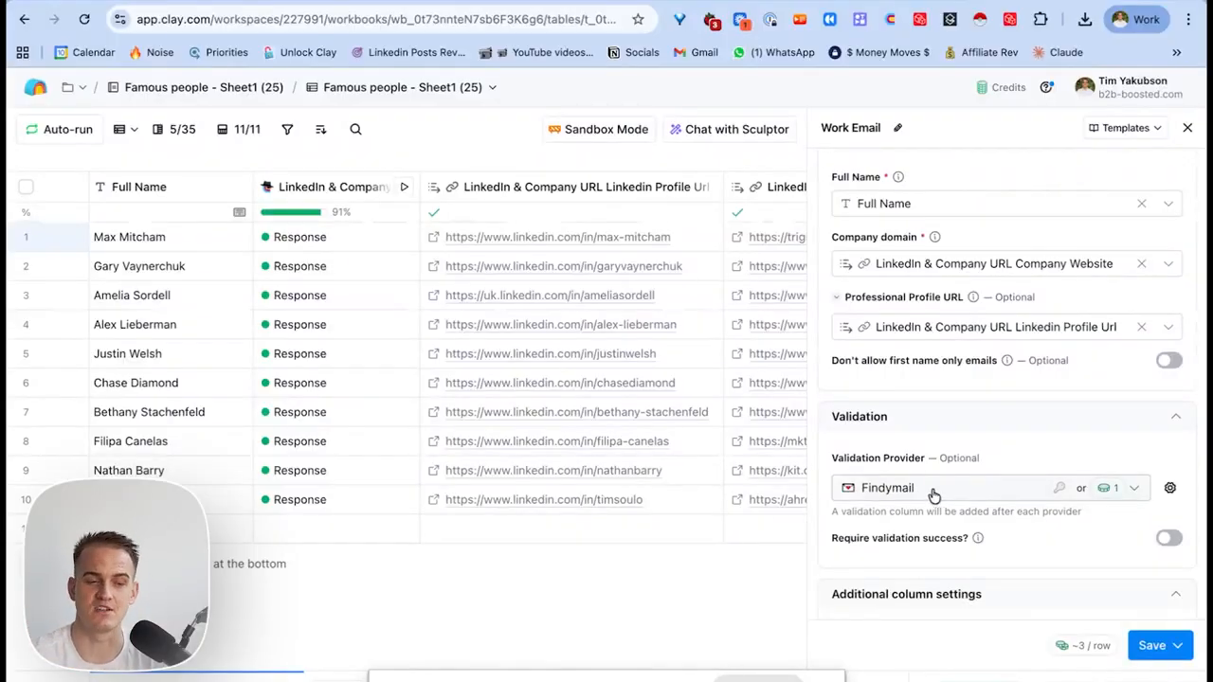
pyautogui.click(874, 490)
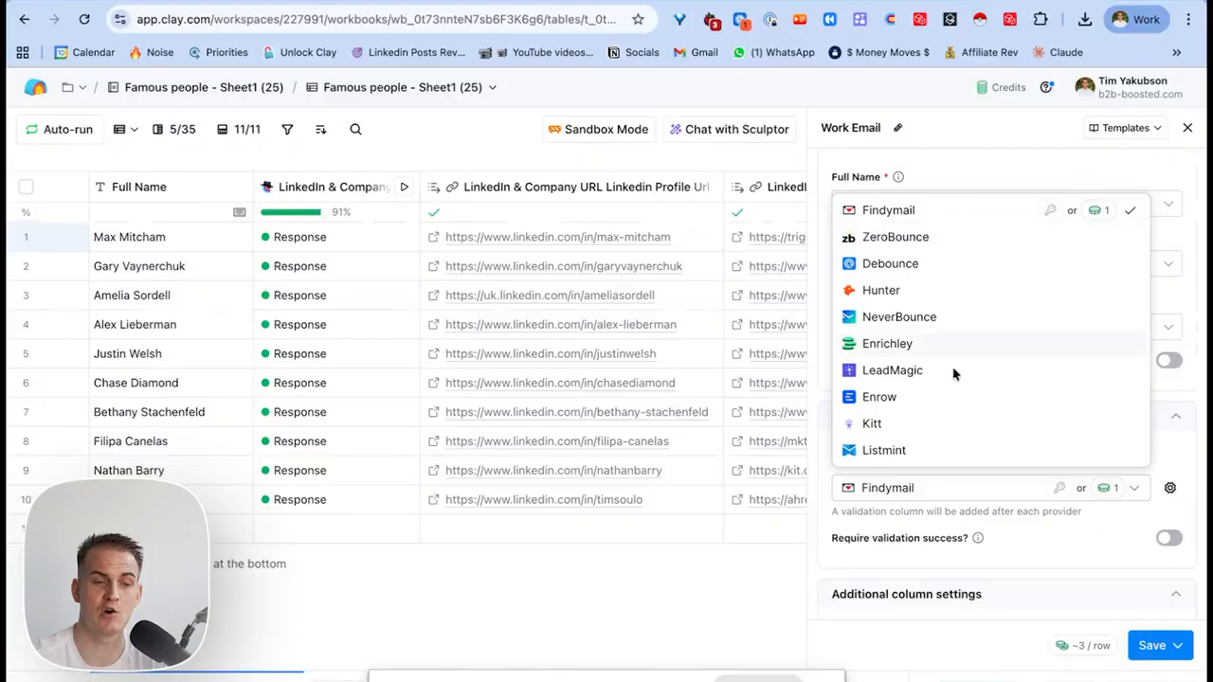
pyautogui.click(1196, 360)
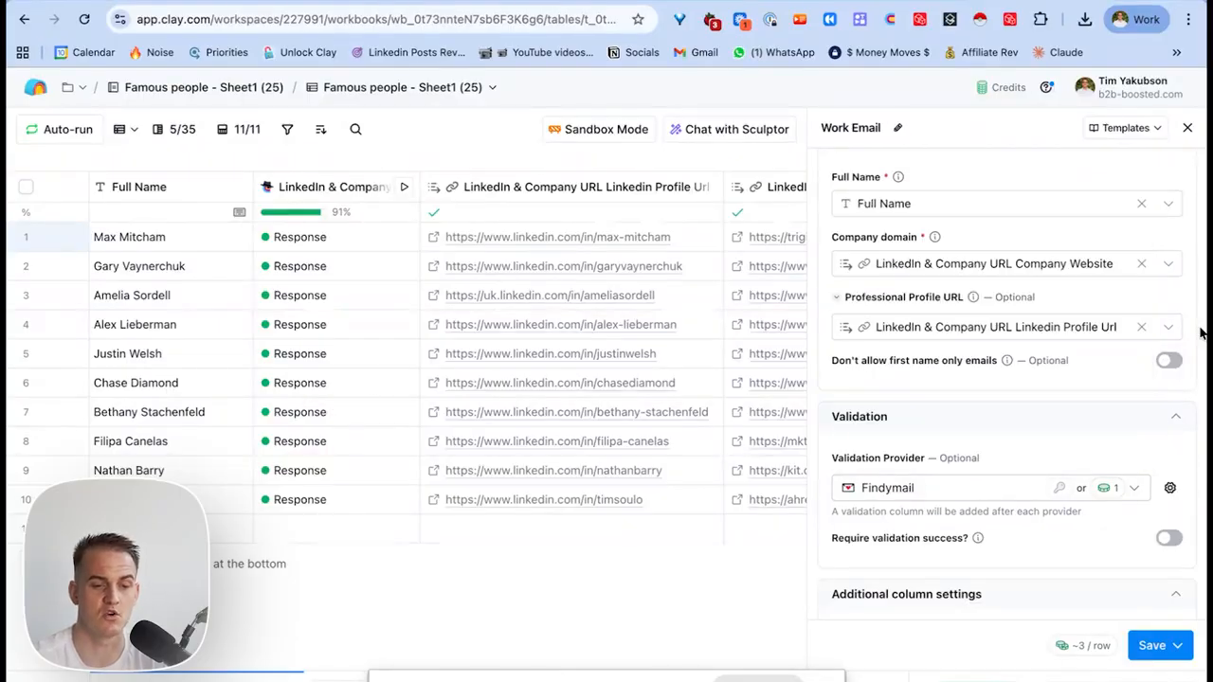
# Expand the Work Email group and review each provider's results: 9 of 10 emails found.
pyautogui.click(1187, 127)
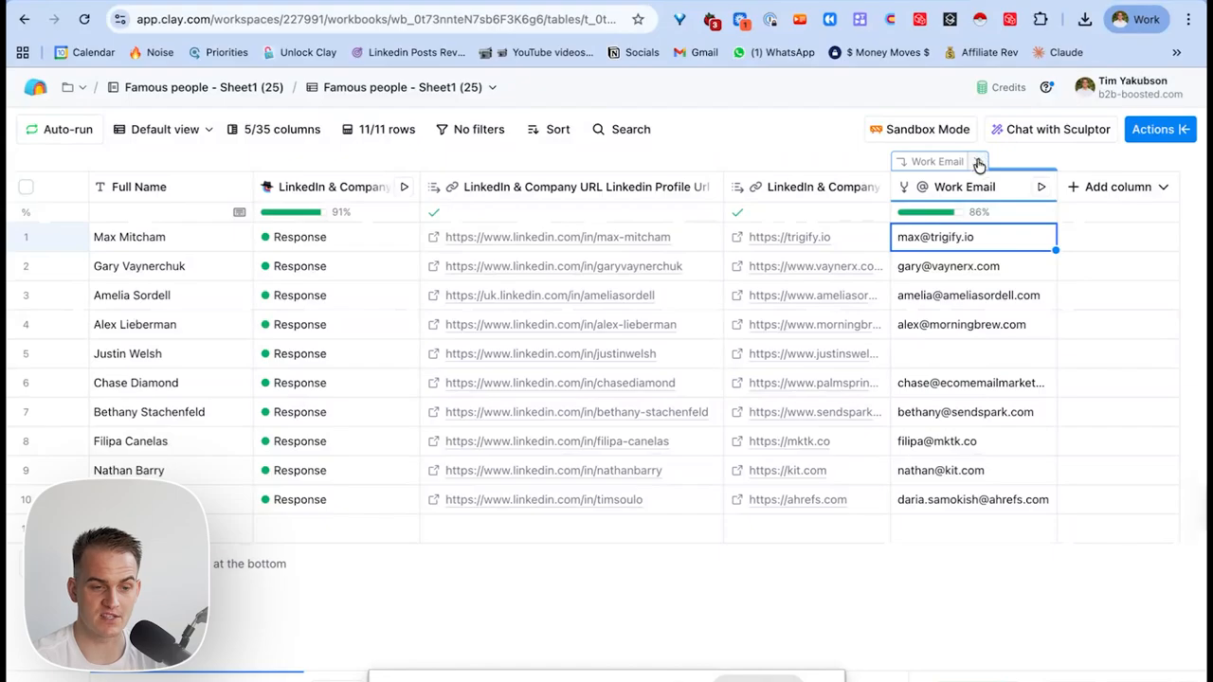
pyautogui.click(977, 162)
pyautogui.hscroll(10, 1002, 313)
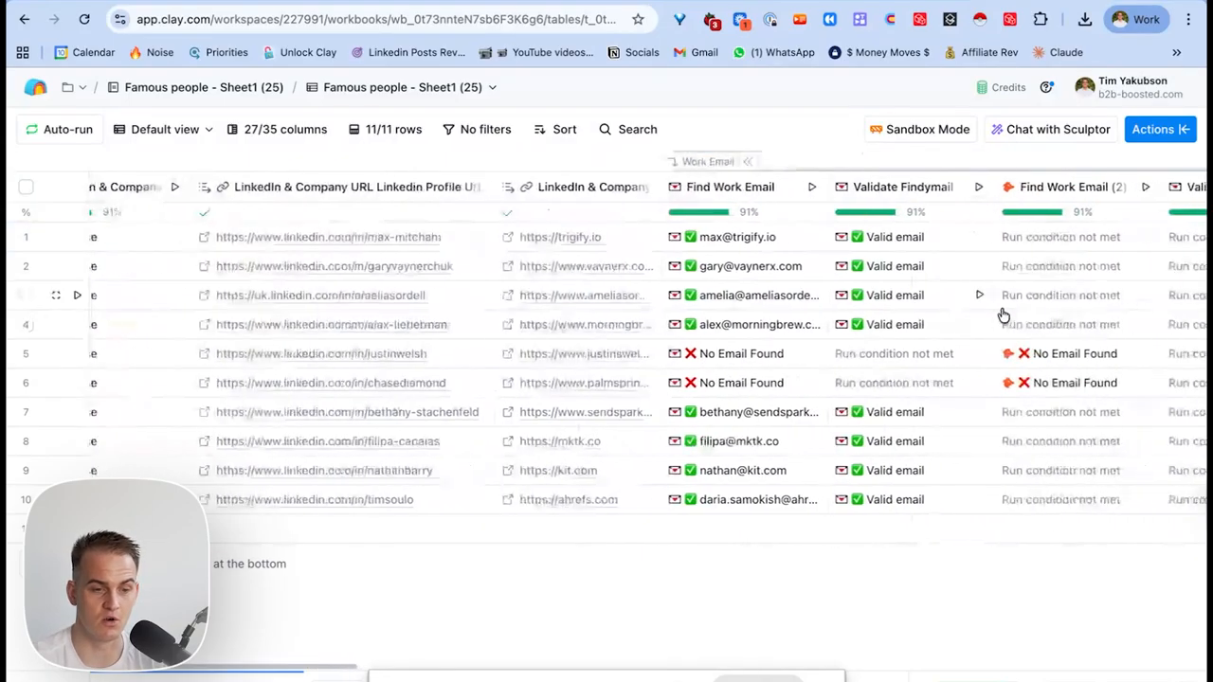
pyautogui.hscroll(15, 1006, 314)
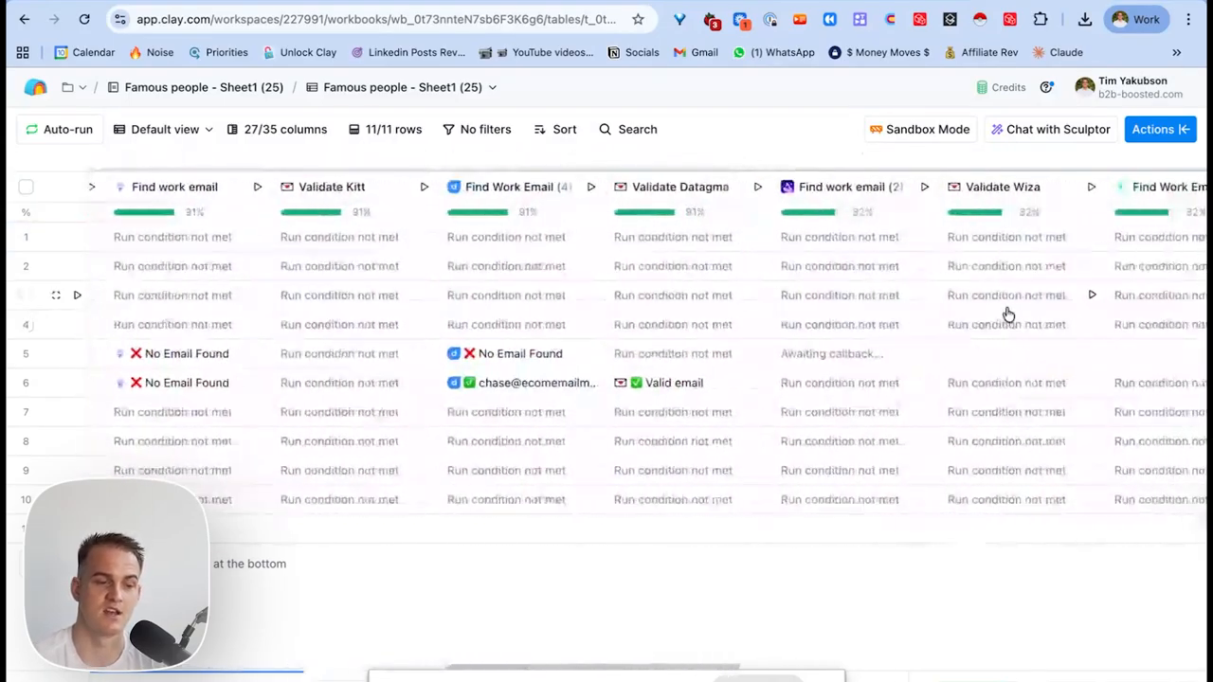
pyautogui.hscroll(15, 1008, 313)
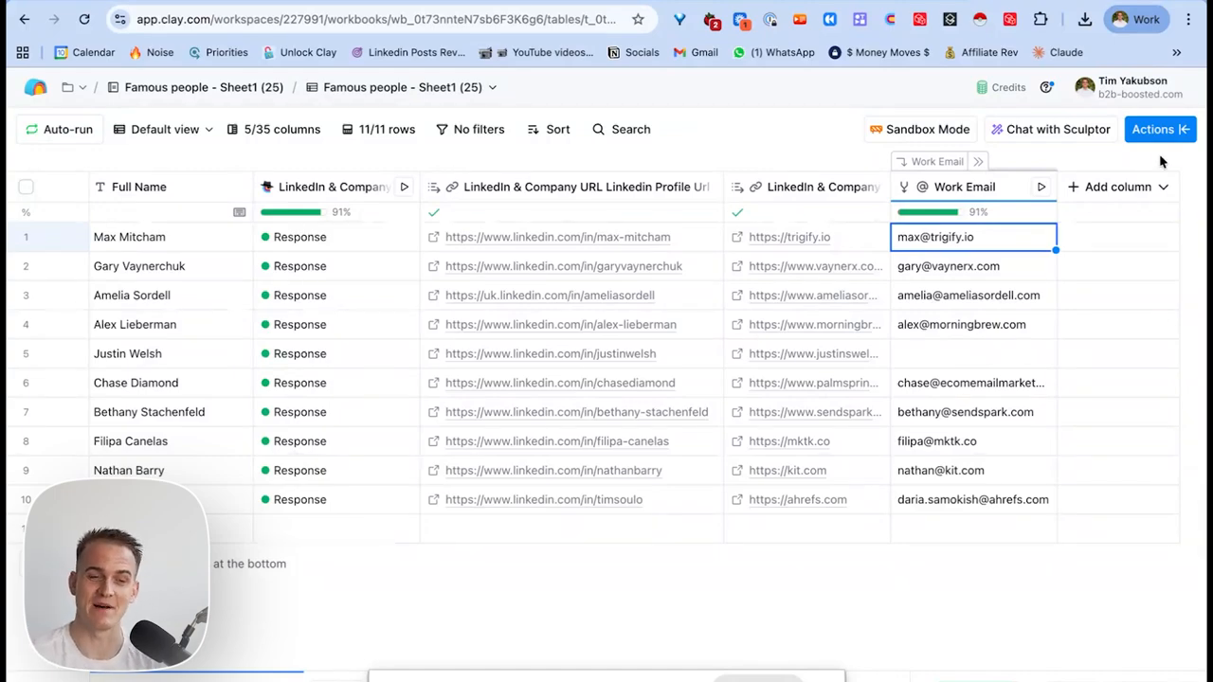
# Search 'mo number' and add the Mobile Phone waterfall enrichment.
pyautogui.click(1158, 128)
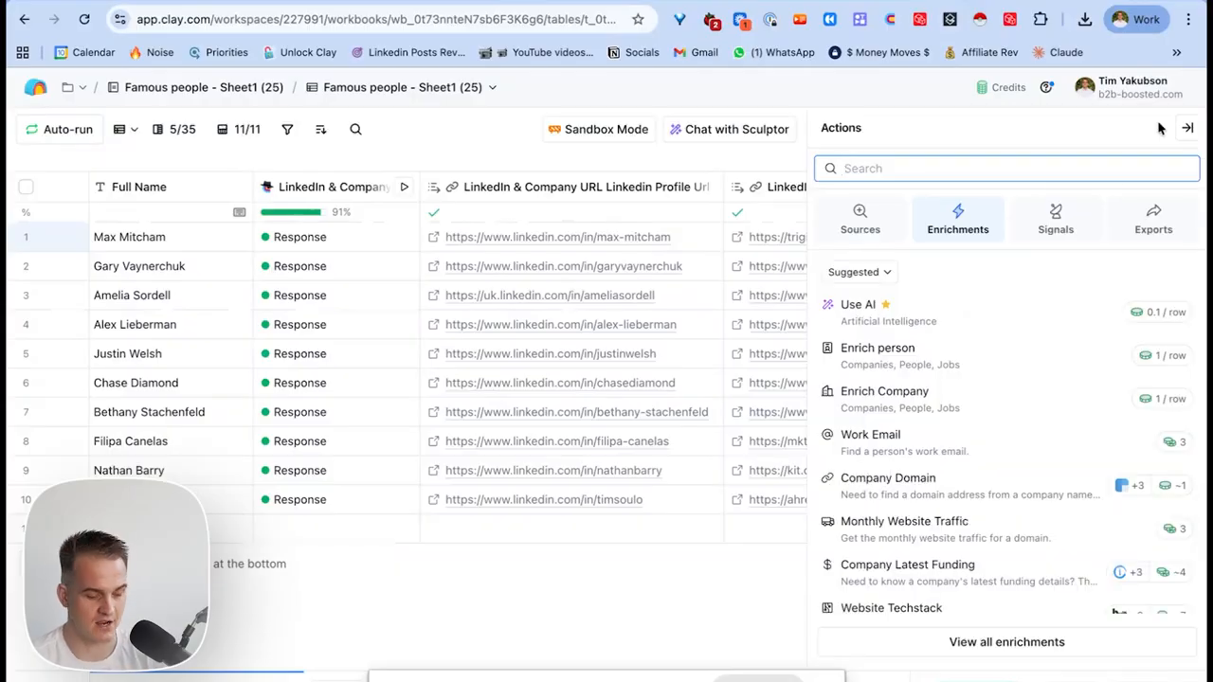
pyautogui.write('mobile')
pyautogui.write('number')
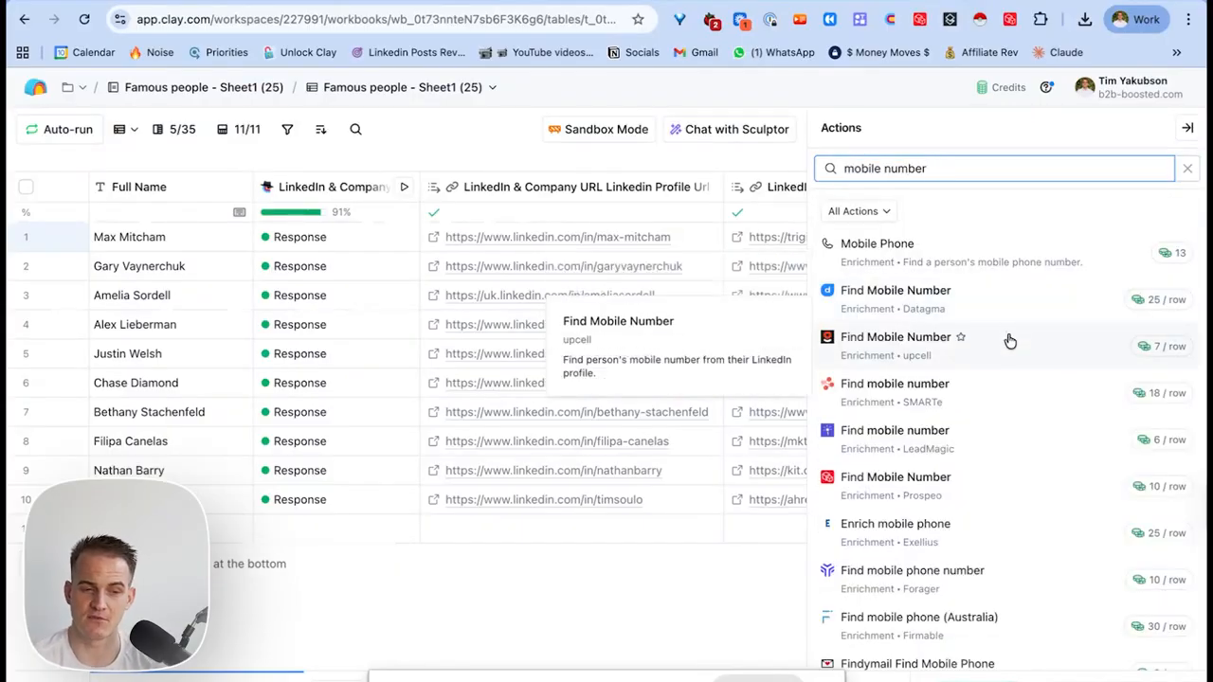
pyautogui.scroll(-1, 938, 568)
pyautogui.scroll(-3, 940, 567)
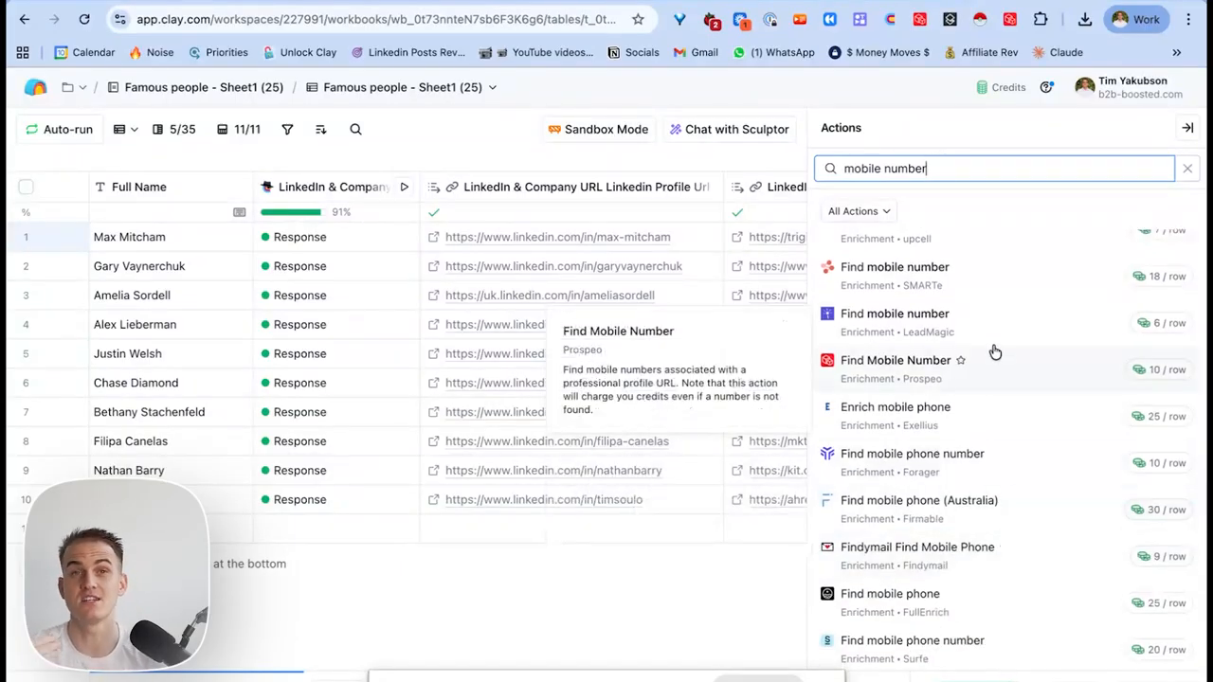
pyautogui.scroll(4, 994, 350)
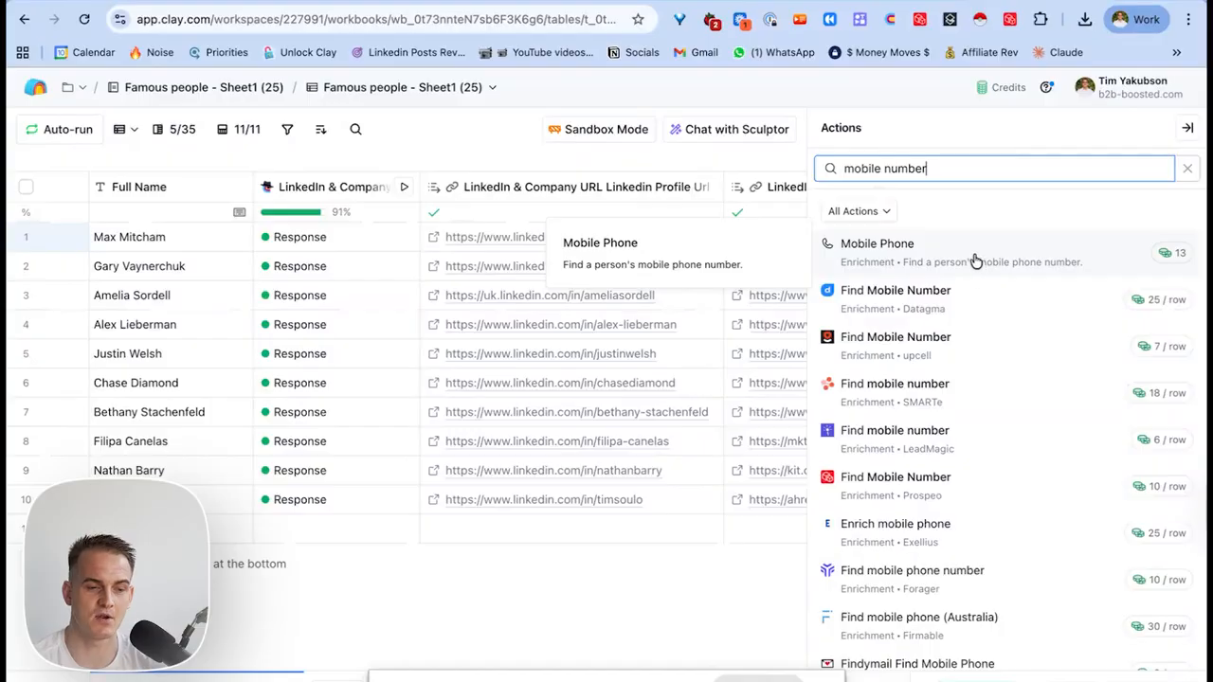
pyautogui.click(914, 258)
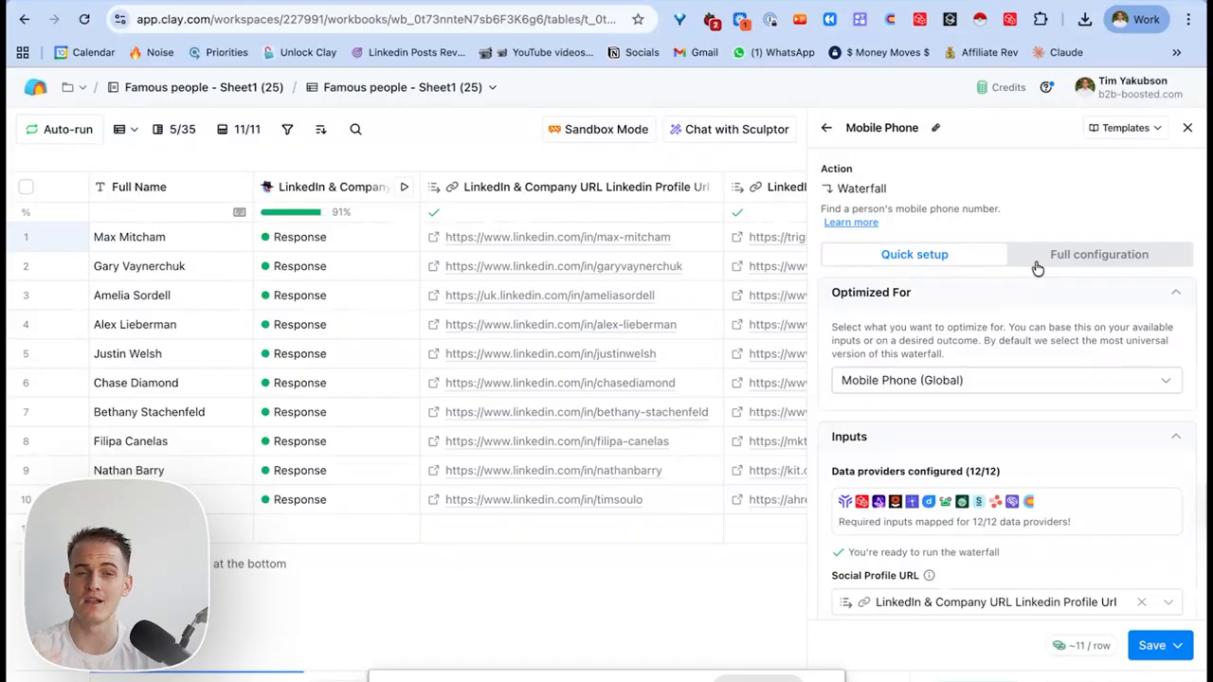
# Review all 12 phone providers in the full configuration and check save options without running.
pyautogui.scroll(-3, 990, 251)
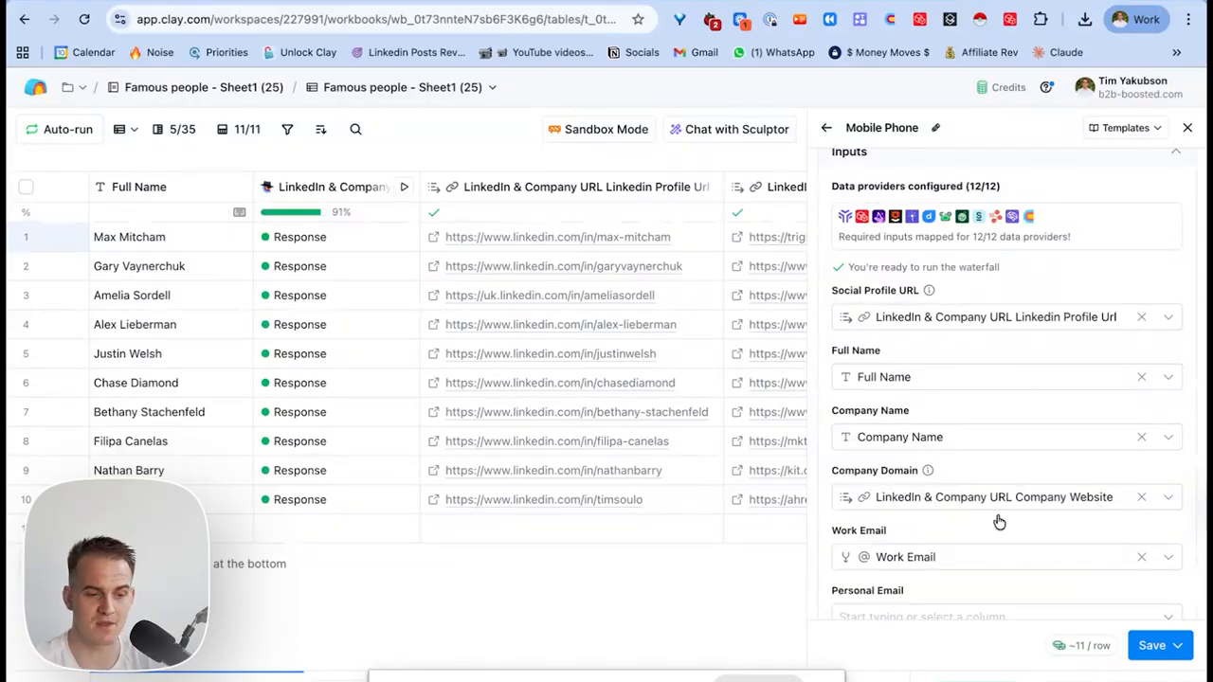
pyautogui.scroll(-1, 1024, 543)
pyautogui.scroll(5, 1023, 544)
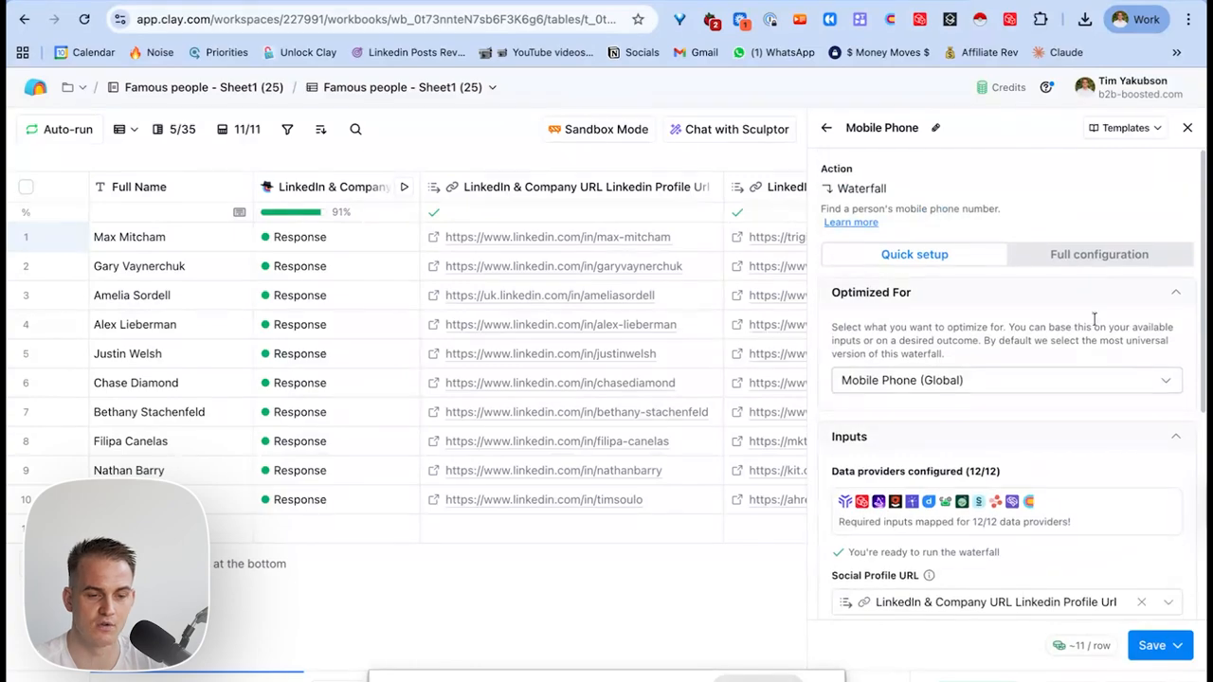
pyautogui.click(1075, 256)
pyautogui.scroll(-5, 1103, 353)
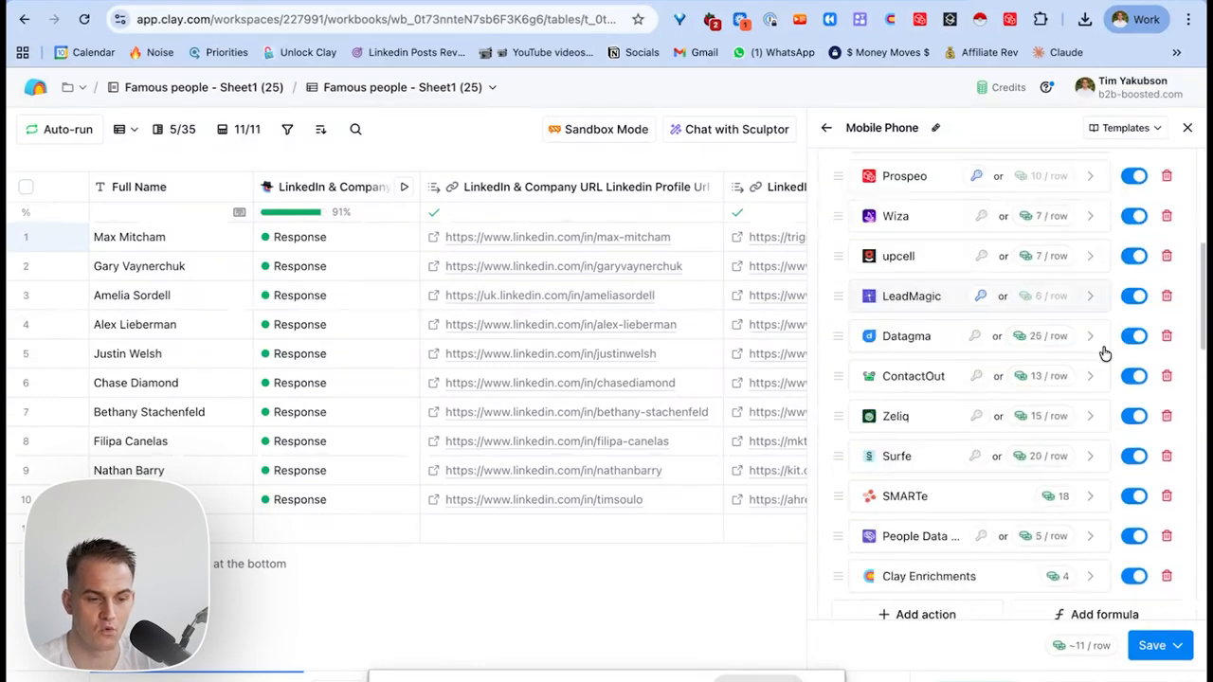
pyautogui.scroll(4, 1104, 353)
pyautogui.scroll(-3, 1007, 333)
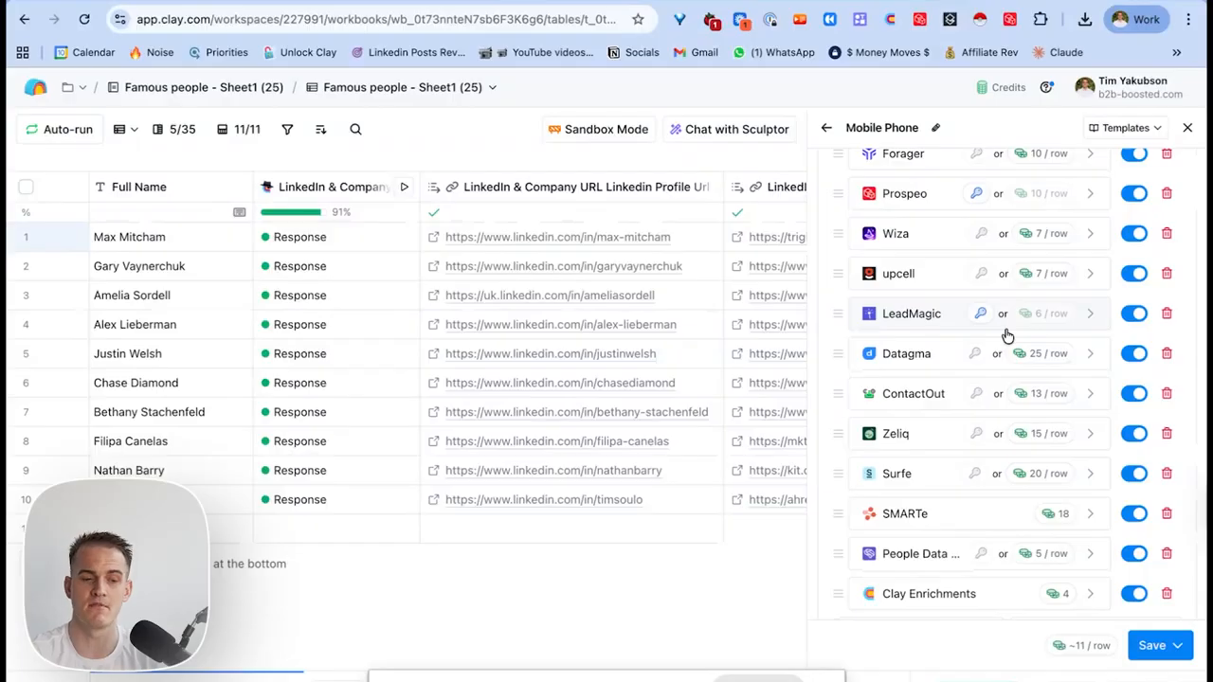
pyautogui.scroll(-3, 1007, 333)
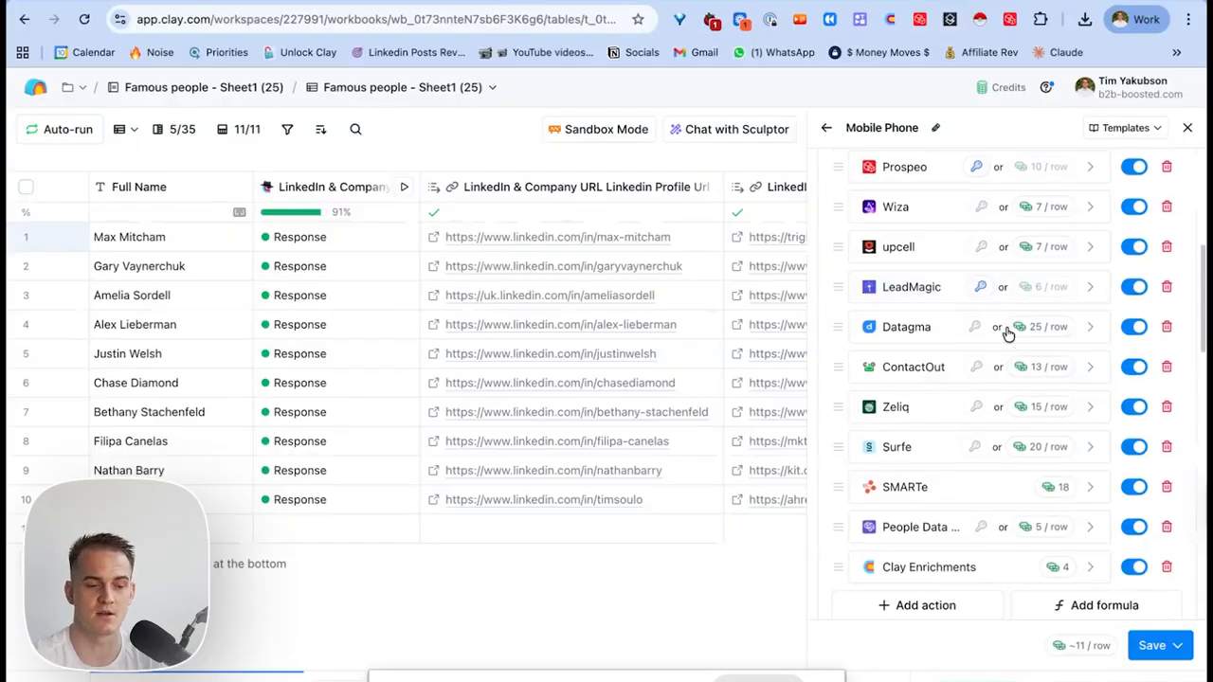
pyautogui.click(1147, 650)
pyautogui.click(1025, 536)
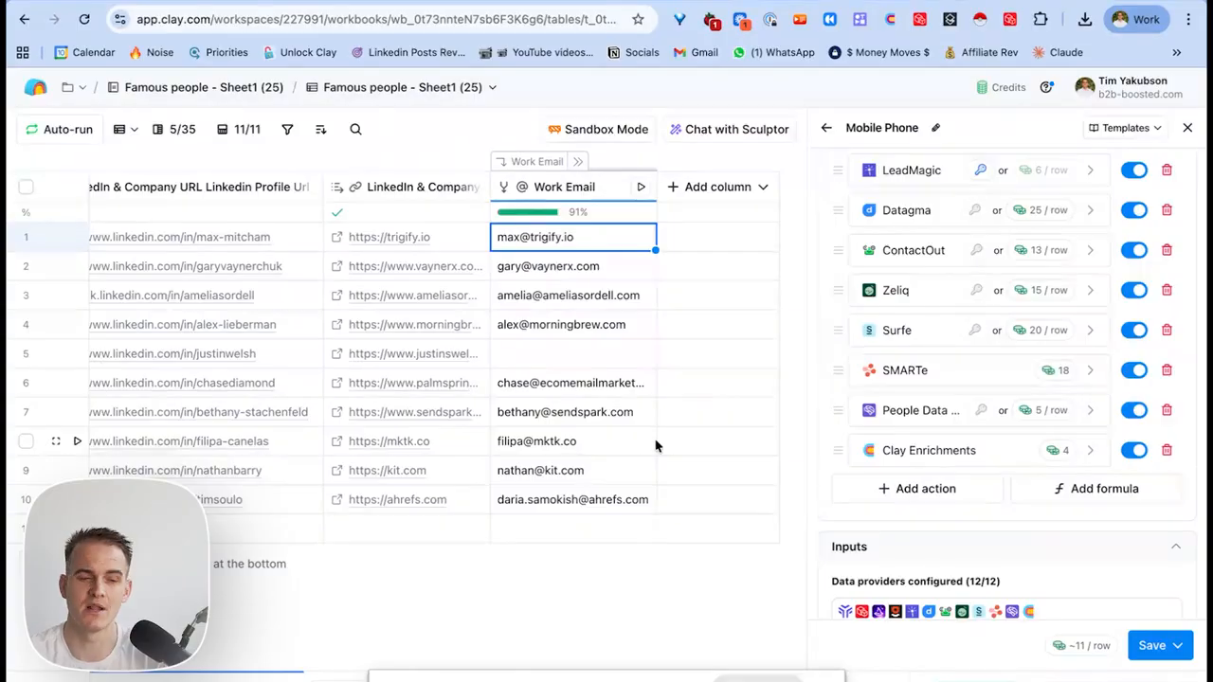
# Keep the phone lookup optimized for Mobile Phone (Global) and run it on all 11 rows.
pyautogui.click(1166, 646)
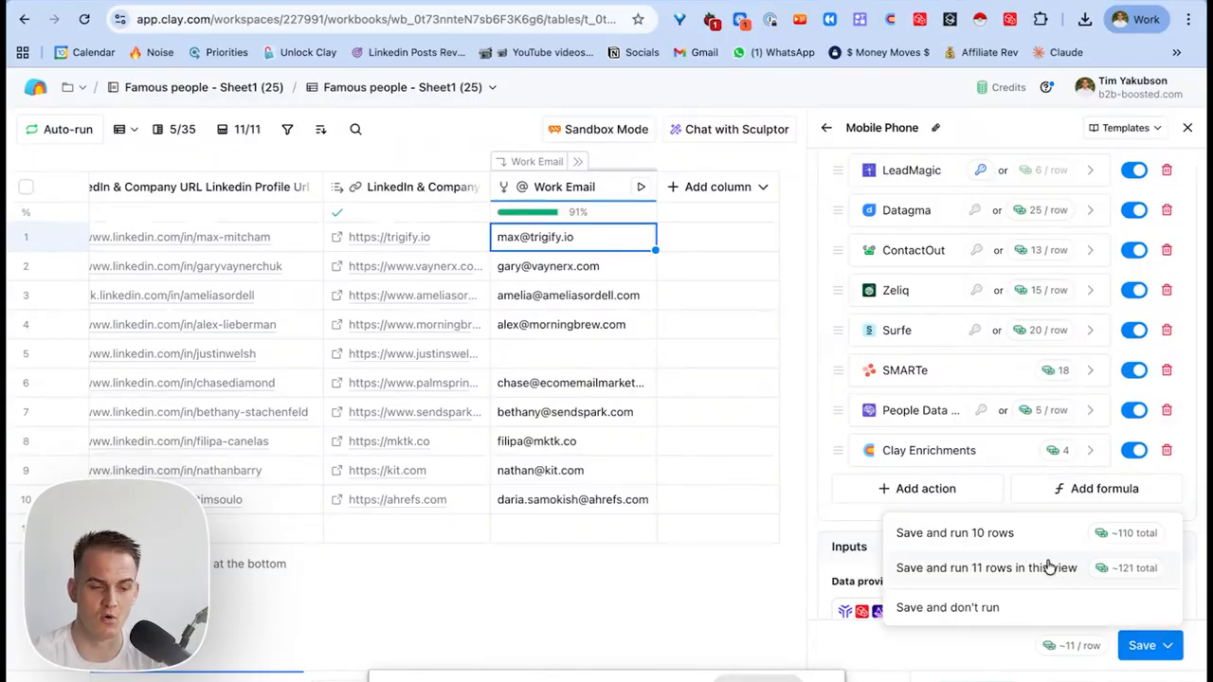
pyautogui.scroll(-3, 1051, 559)
pyautogui.scroll(-1, 1055, 526)
pyautogui.scroll(10, 1064, 401)
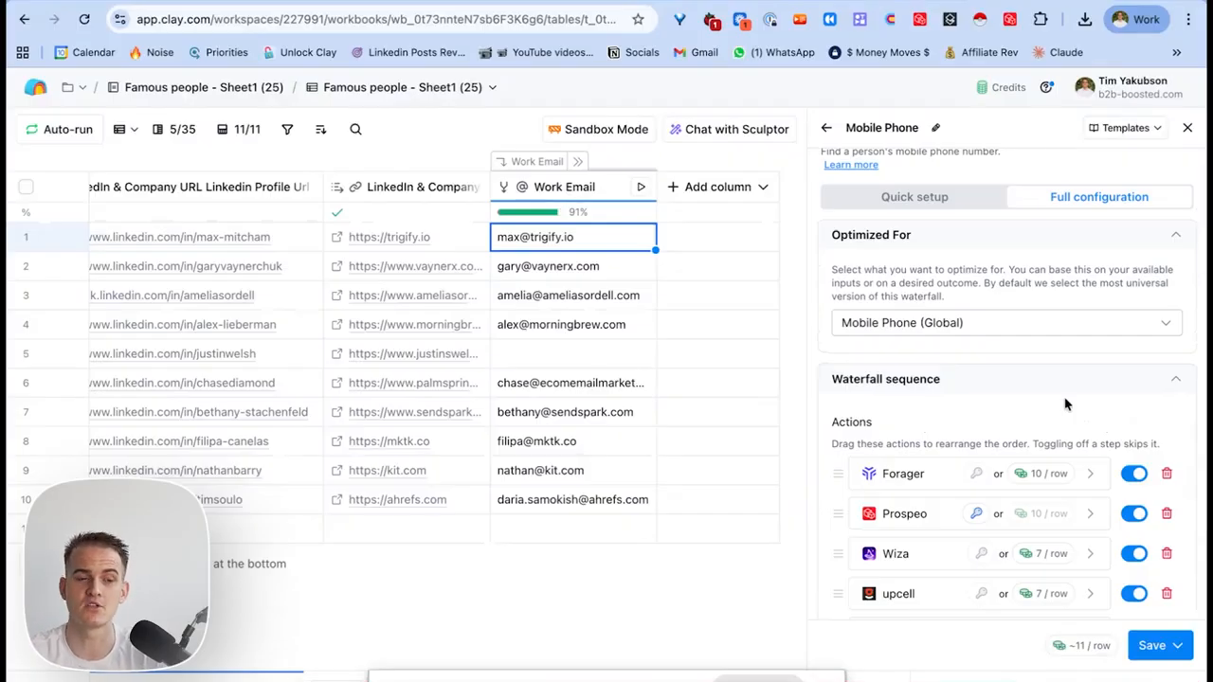
pyautogui.scroll(1, 1065, 402)
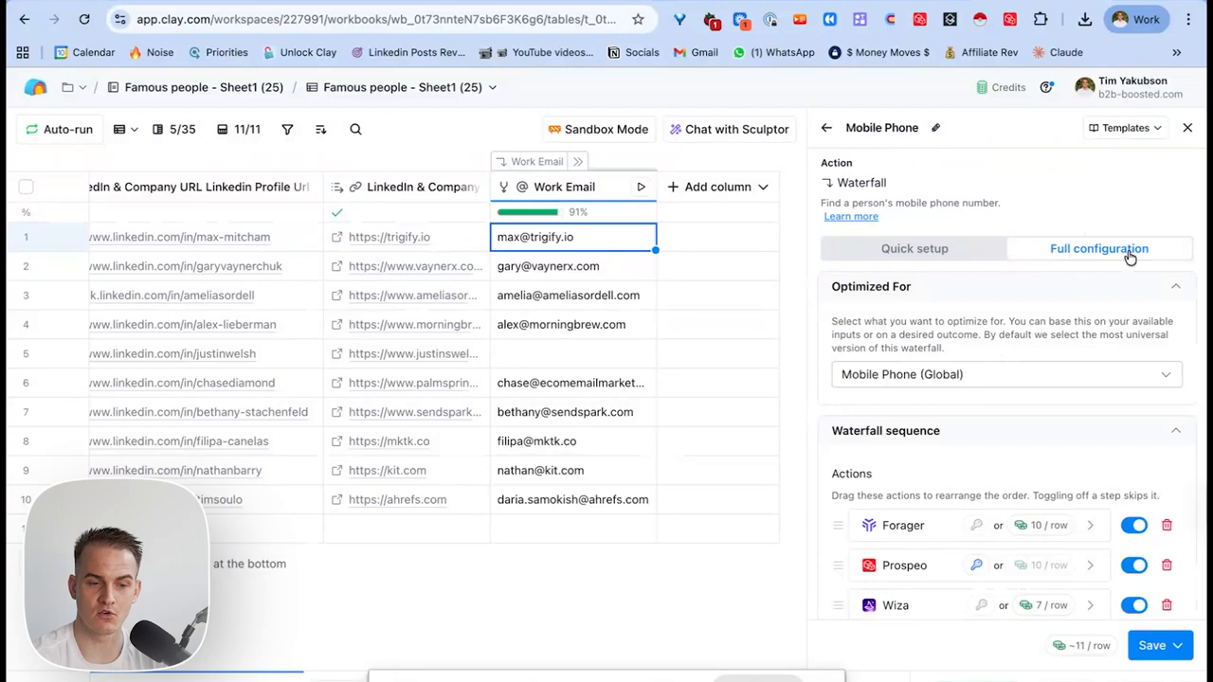
pyautogui.click(962, 378)
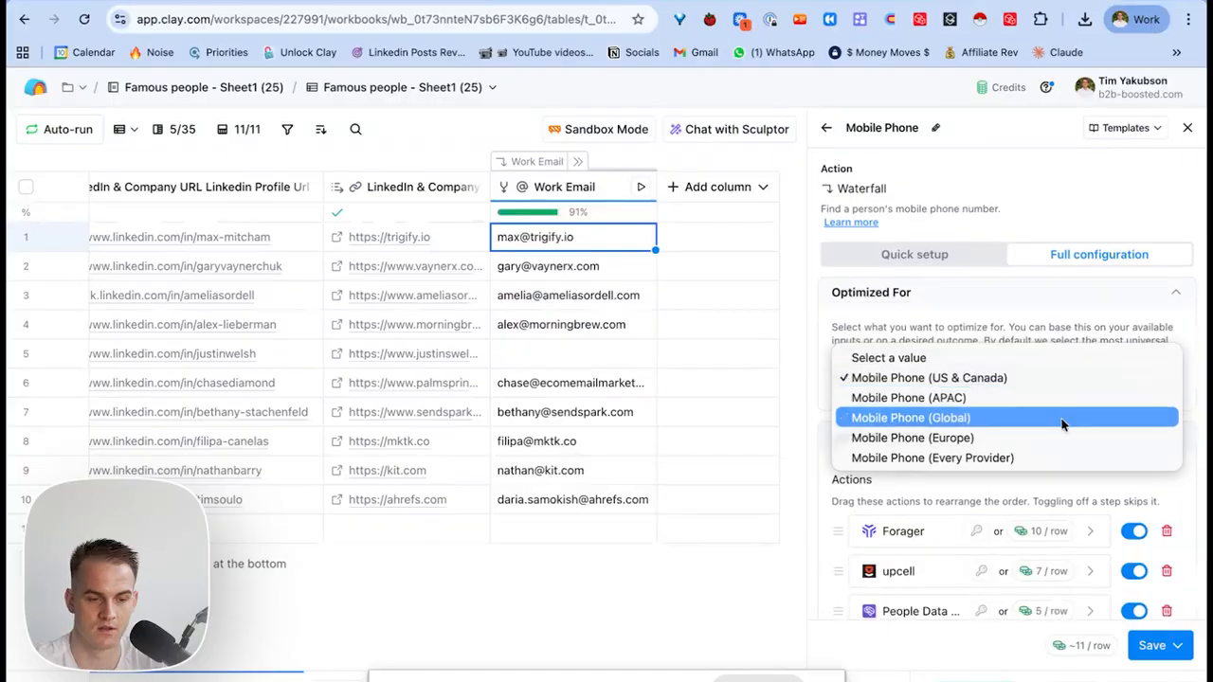
pyautogui.click(1046, 414)
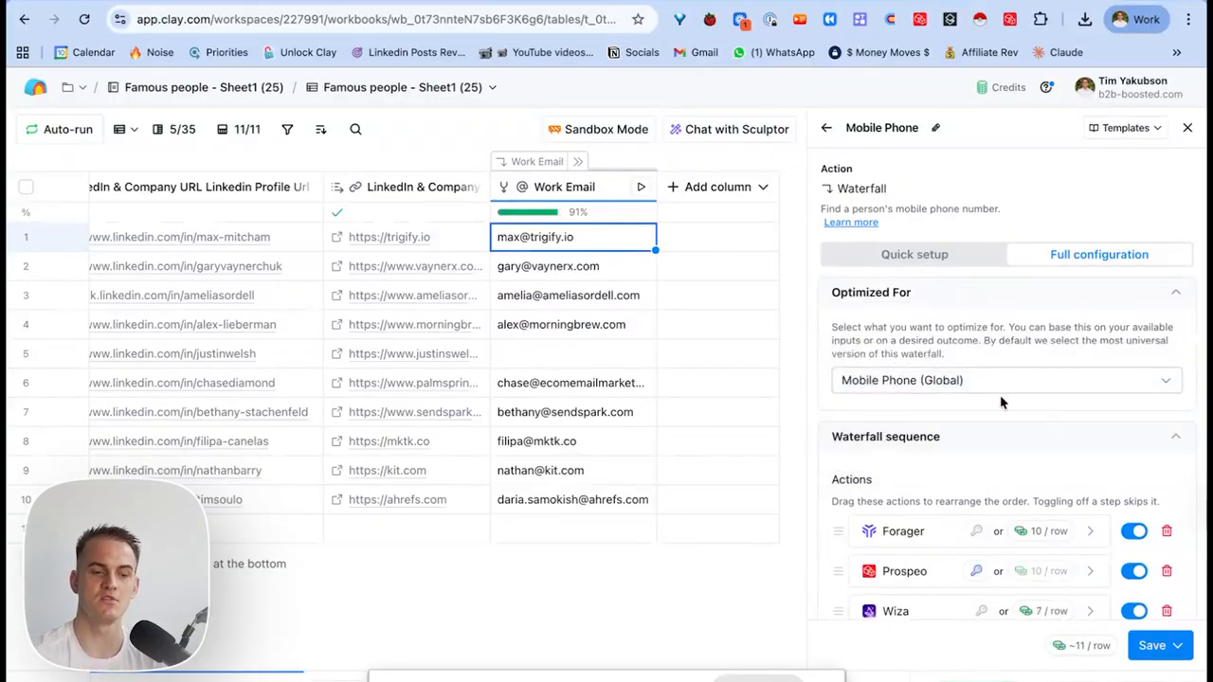
pyautogui.click(1145, 647)
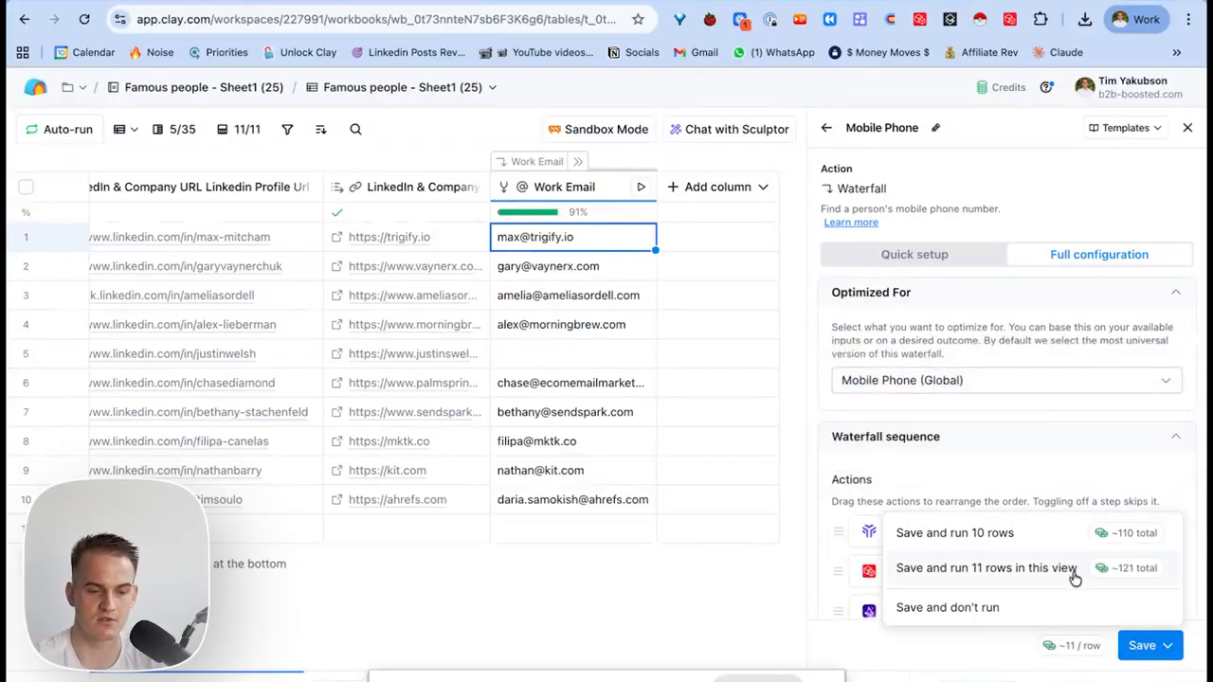
pyautogui.click(1074, 579)
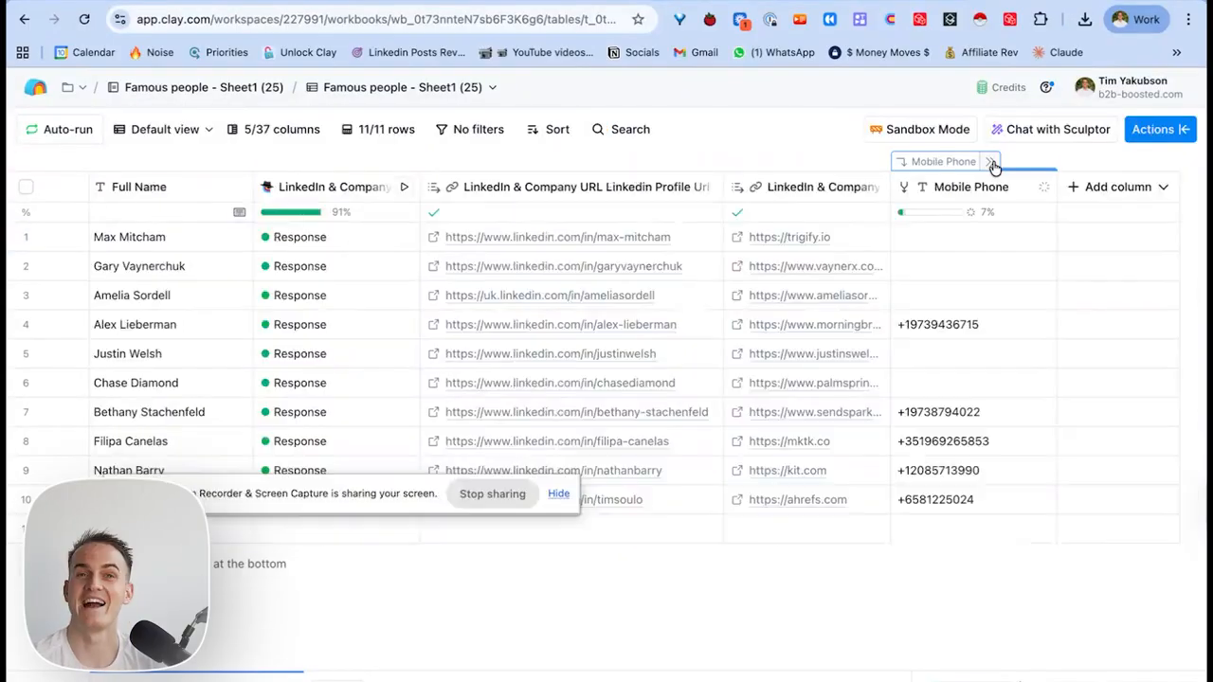
# Inspect the Mobile Phone provider columns, collapse them again, and bring up the Add column choices.
pyautogui.click(992, 163)
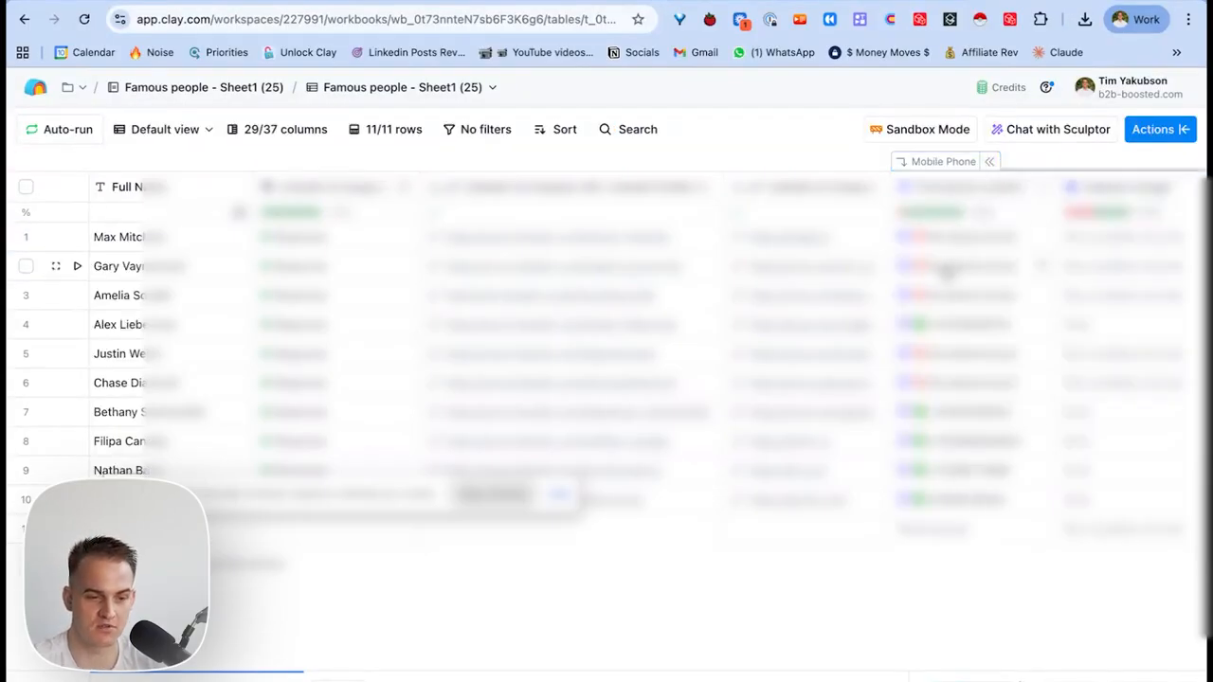
pyautogui.hscroll(10, 857, 231)
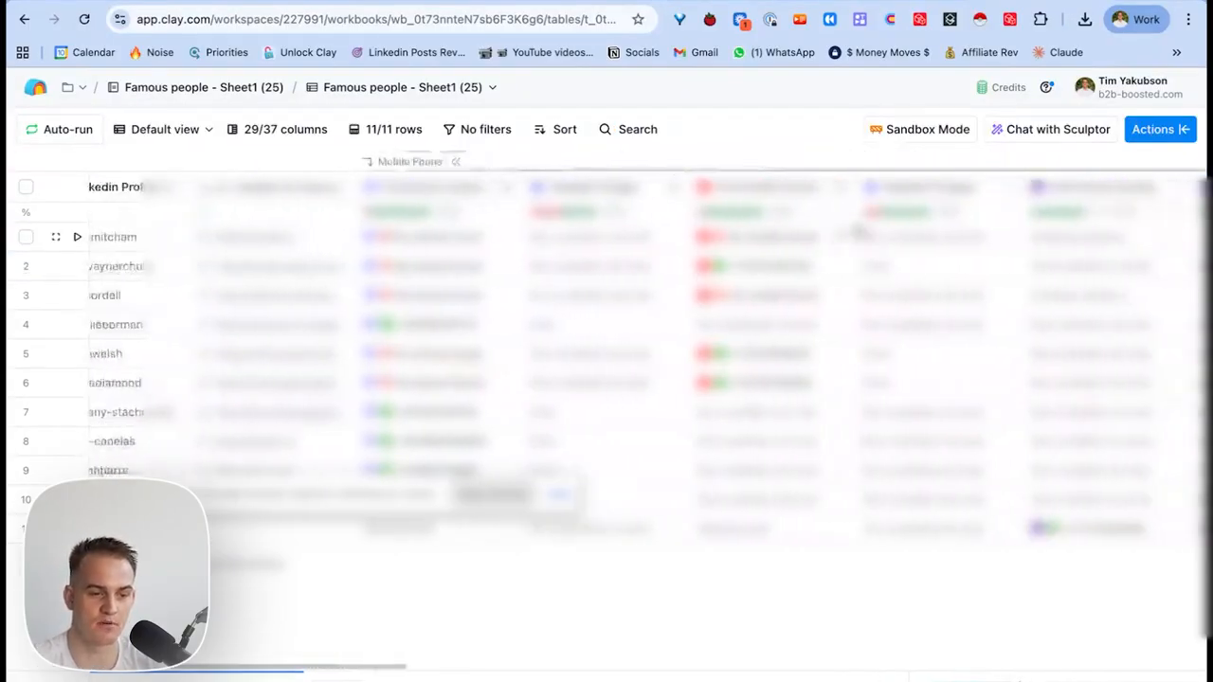
pyautogui.hscroll(15, 858, 233)
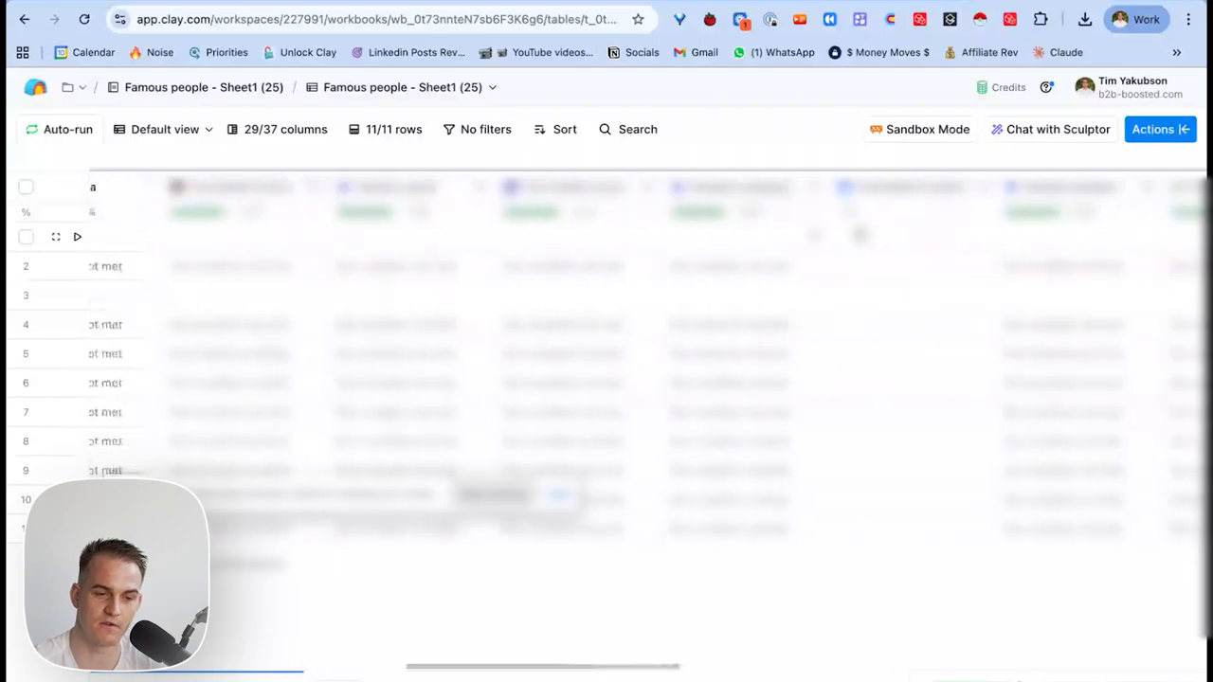
pyautogui.click(474, 162)
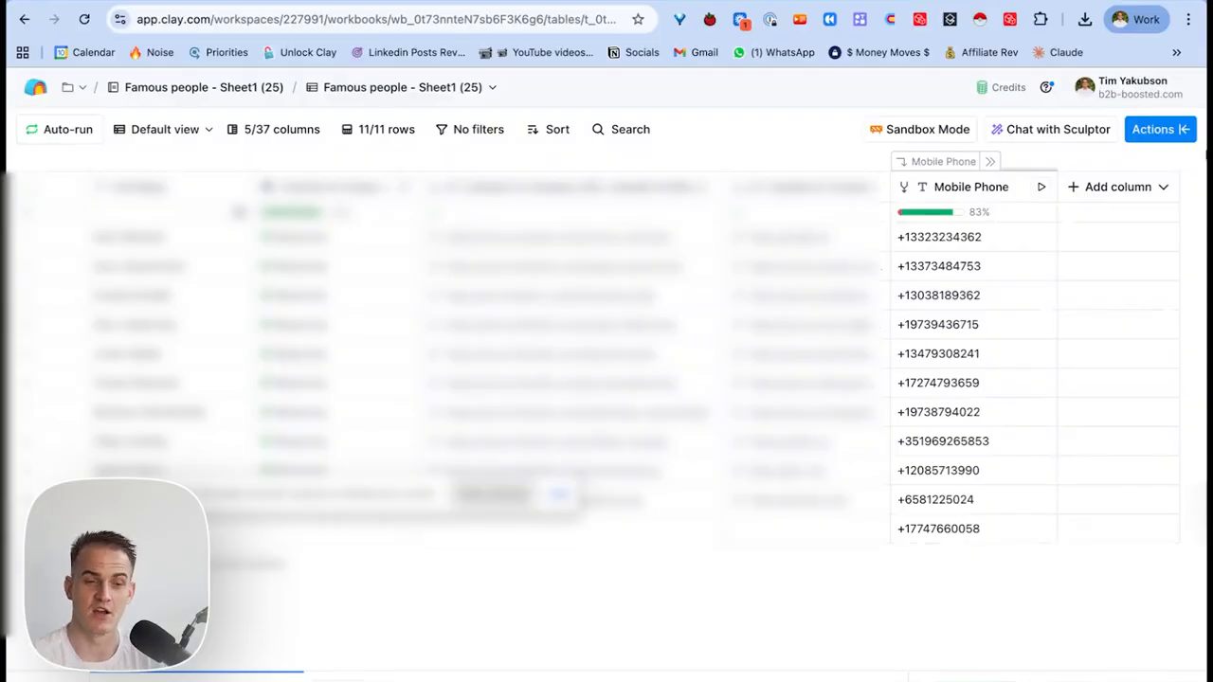
pyautogui.click(1165, 131)
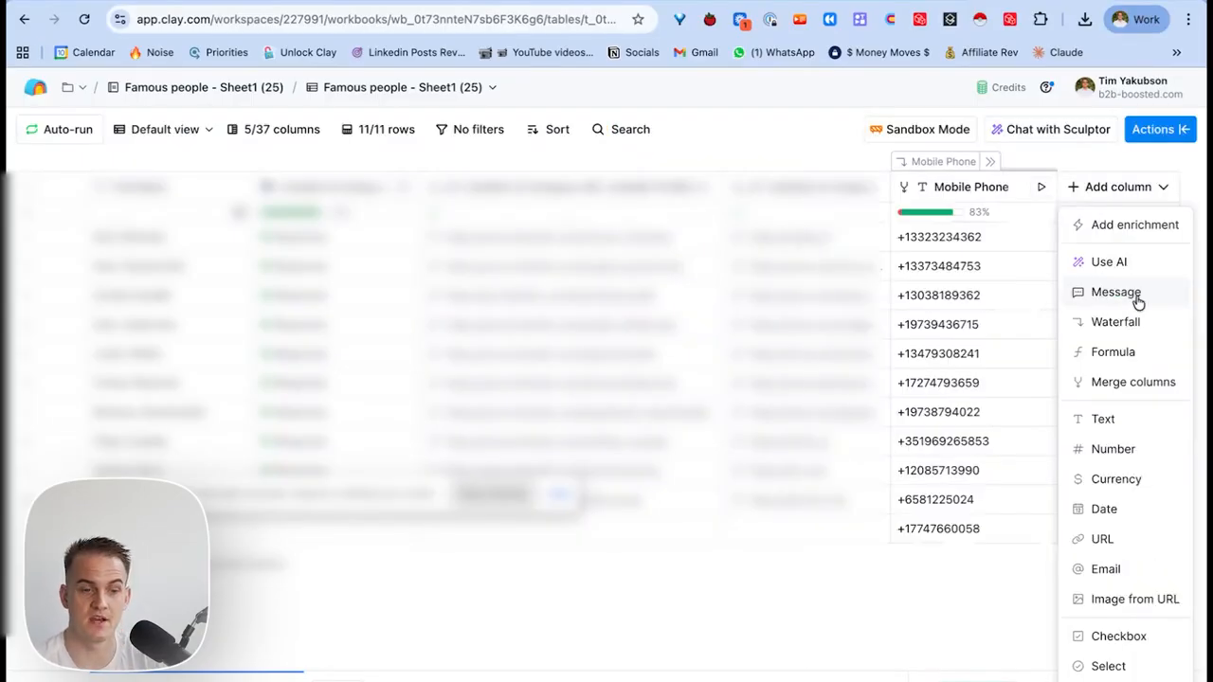
# Add a message column with subject 'message' and body 'Hi <first name>, how are you?', then check one drafted body.
pyautogui.click(1131, 293)
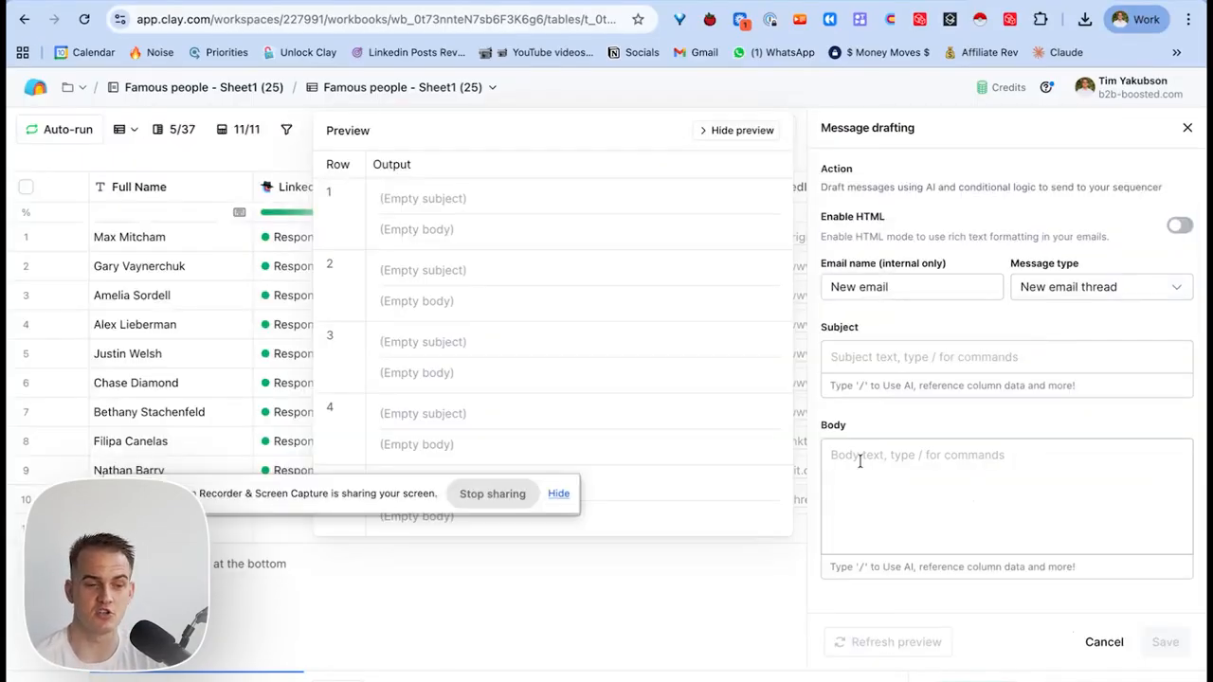
pyautogui.click(860, 460)
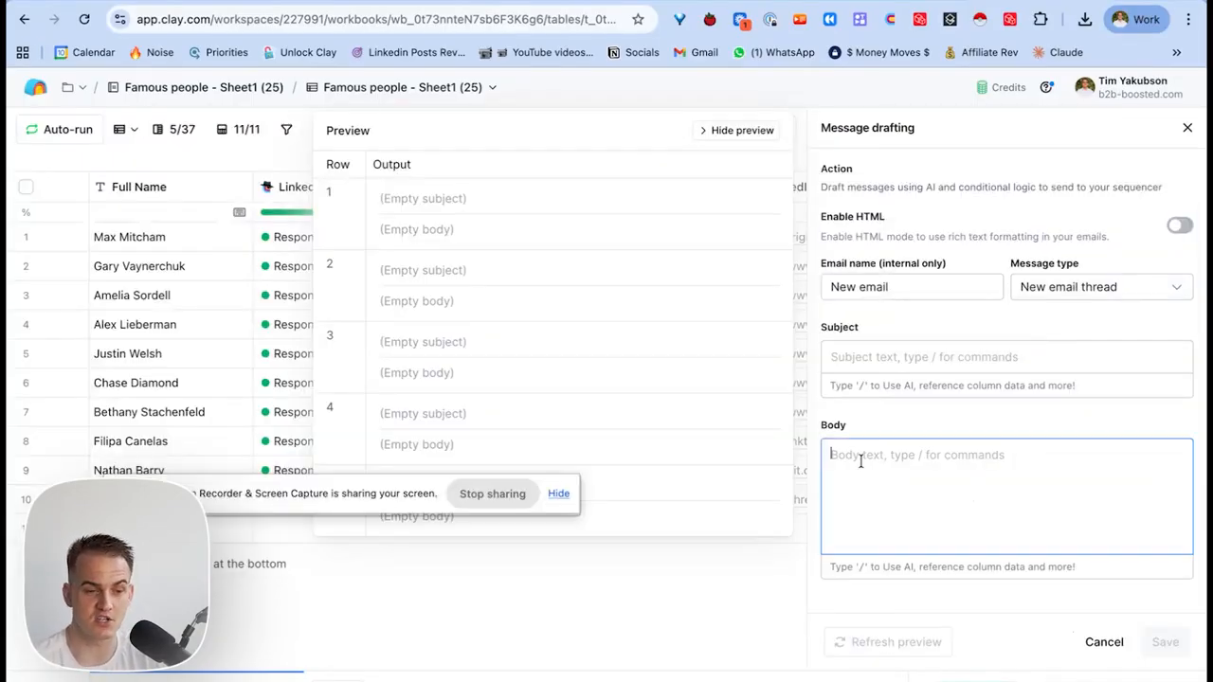
pyautogui.write('Hi First Name')
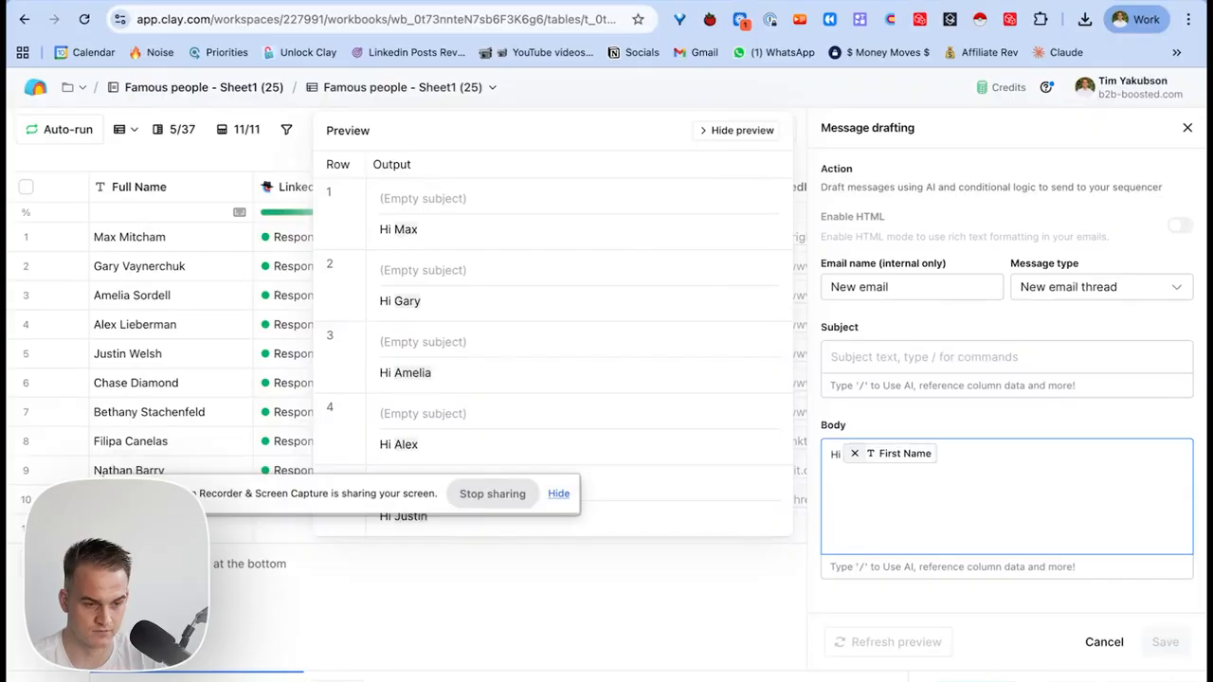
pyautogui.write(', how are you>')
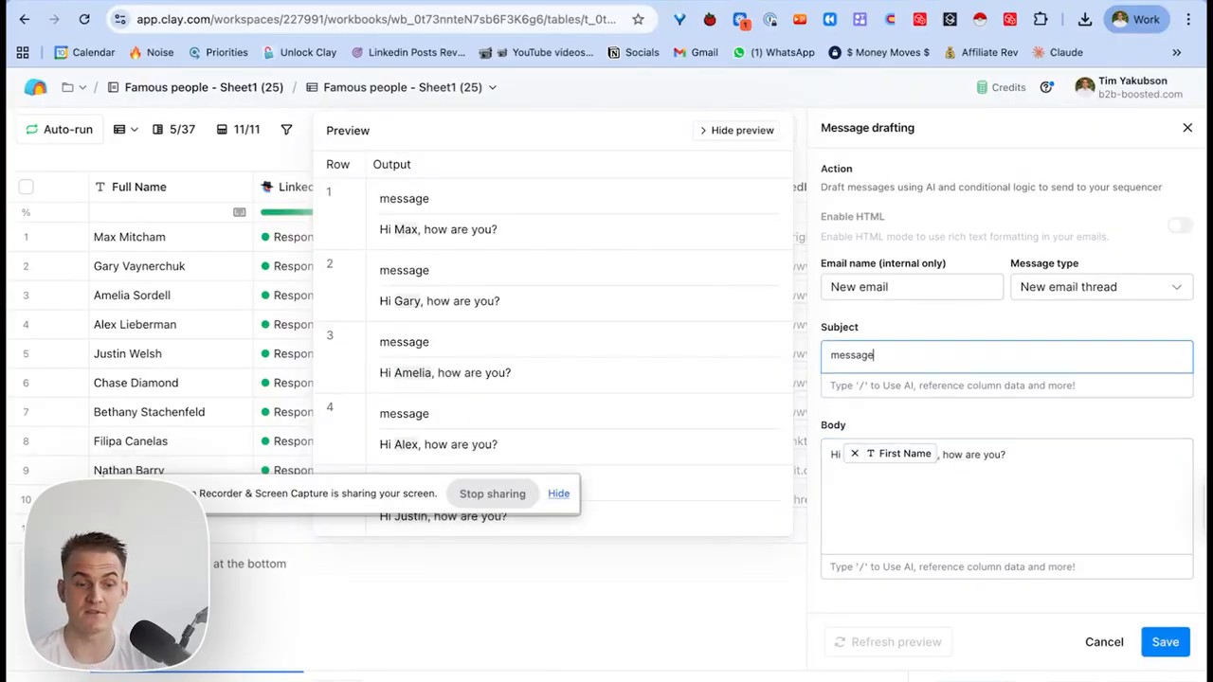
pyautogui.click(1165, 641)
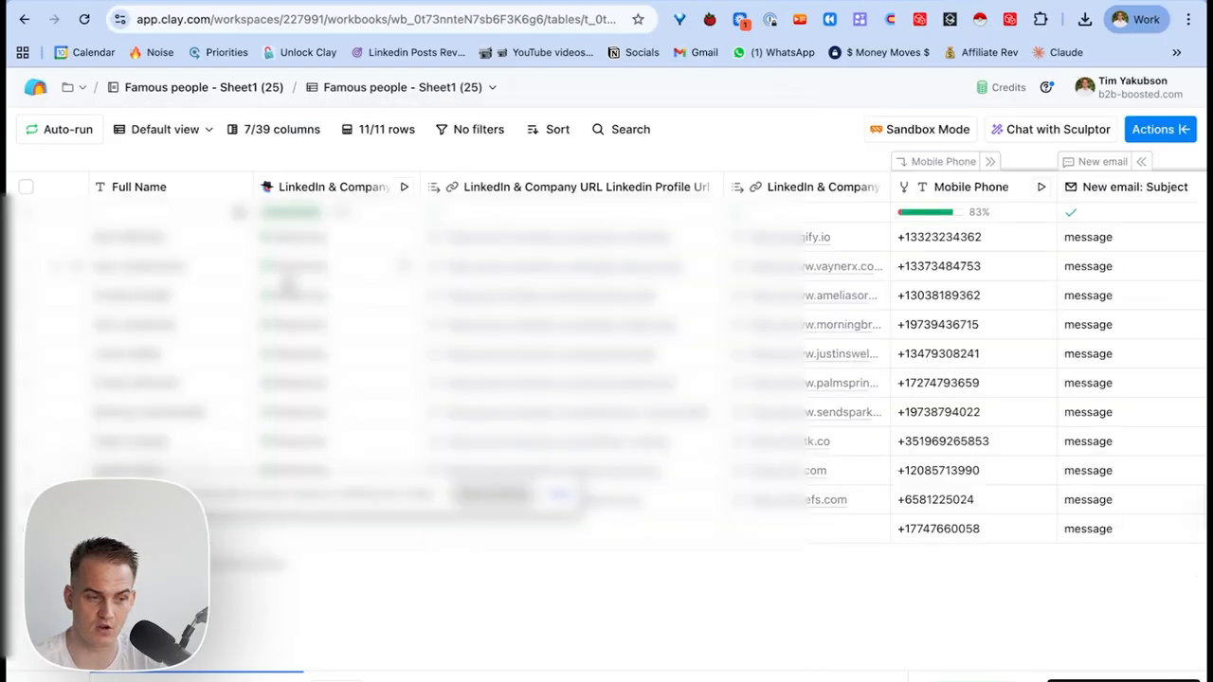
pyautogui.doubleClick(942, 265)
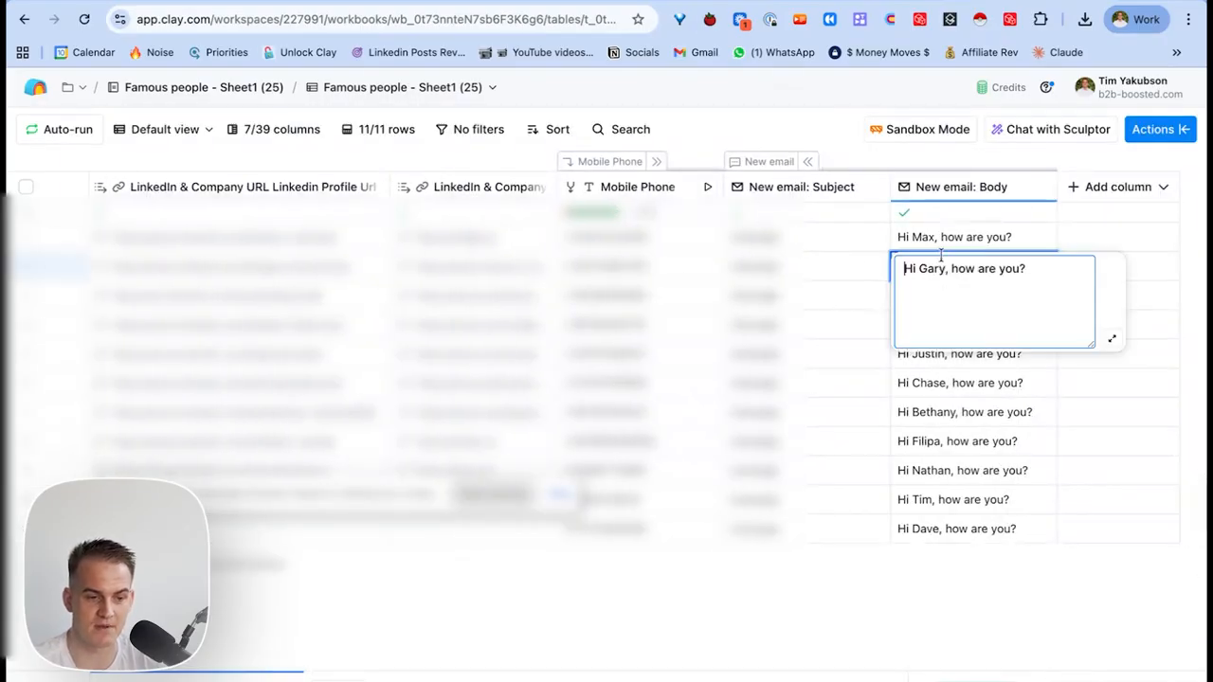
pyautogui.click(936, 242)
# Search the enrichment actions for heyreach, then for instantly, to find sequencer actions.
pyautogui.click(1180, 133)
pyautogui.write('heyreach')
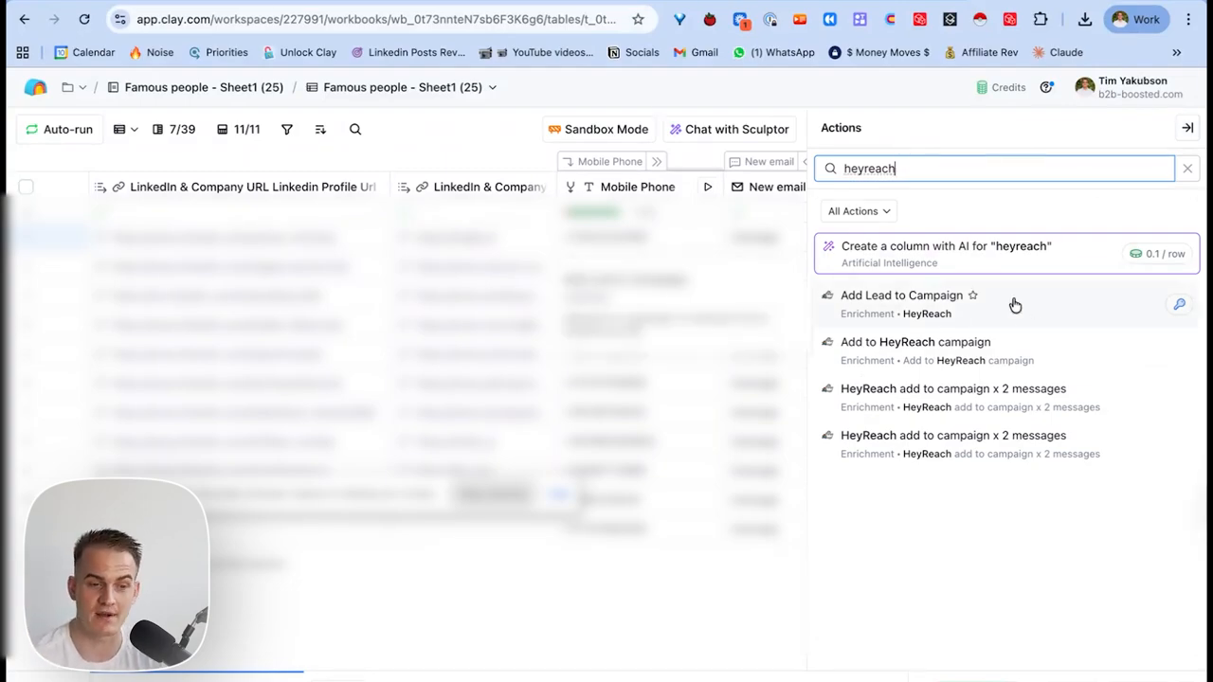
pyautogui.hotkey('ctrl', 'a')
pyautogui.write('instantly')
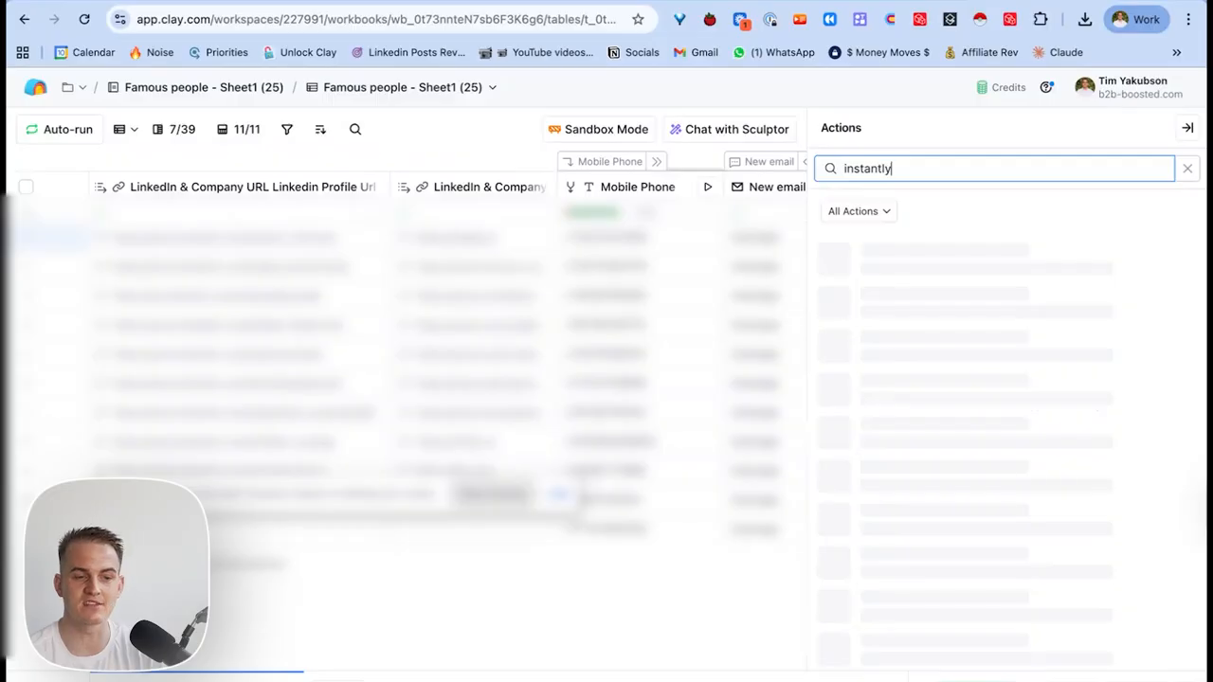